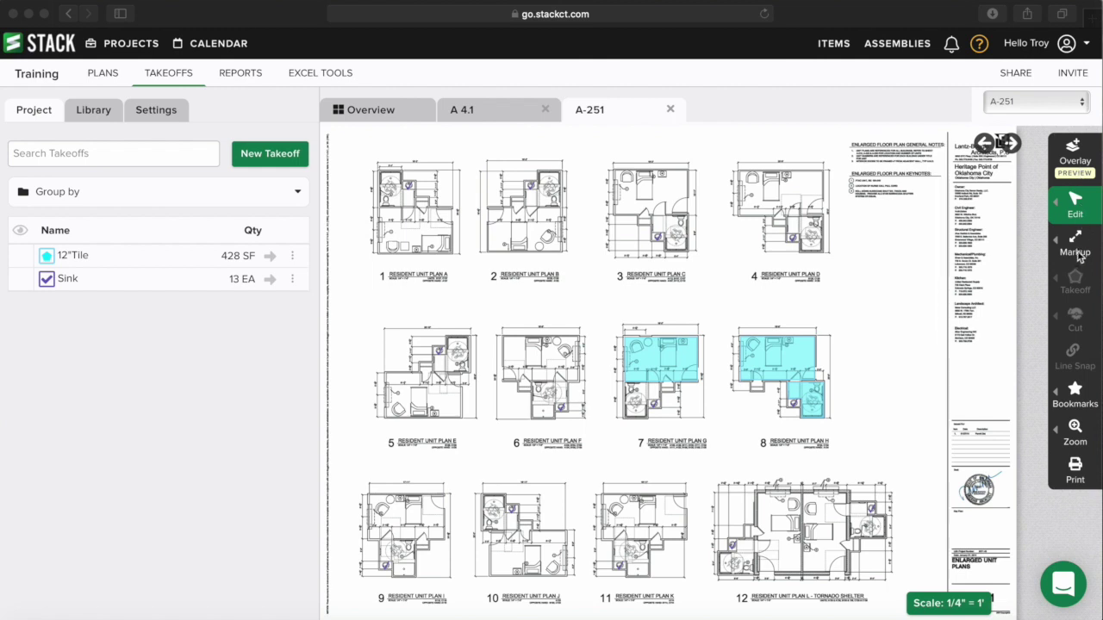
# - Highlight keynote 3 on sheet A-251 in yellow
pyautogui.click(1076, 245)
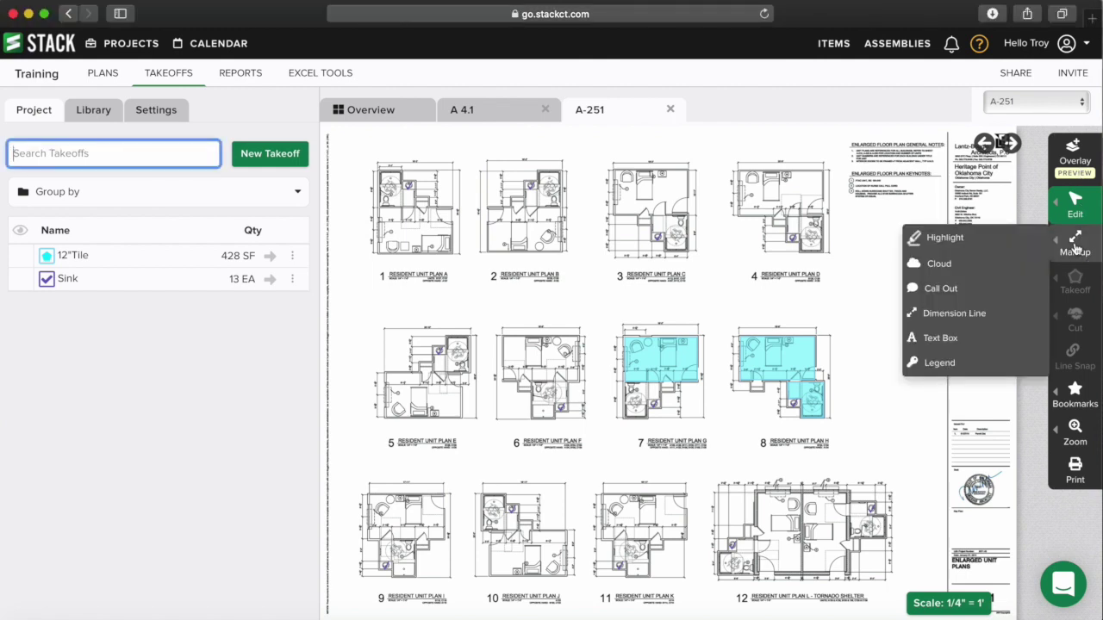
pyautogui.click(985, 243)
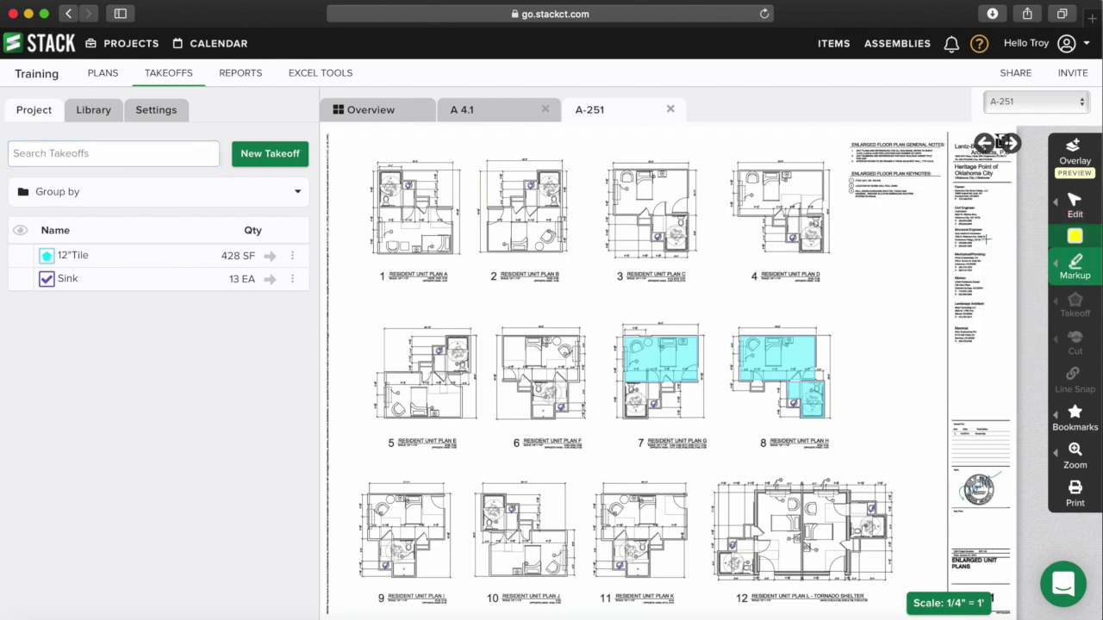
pyautogui.scroll(5, 881, 236)
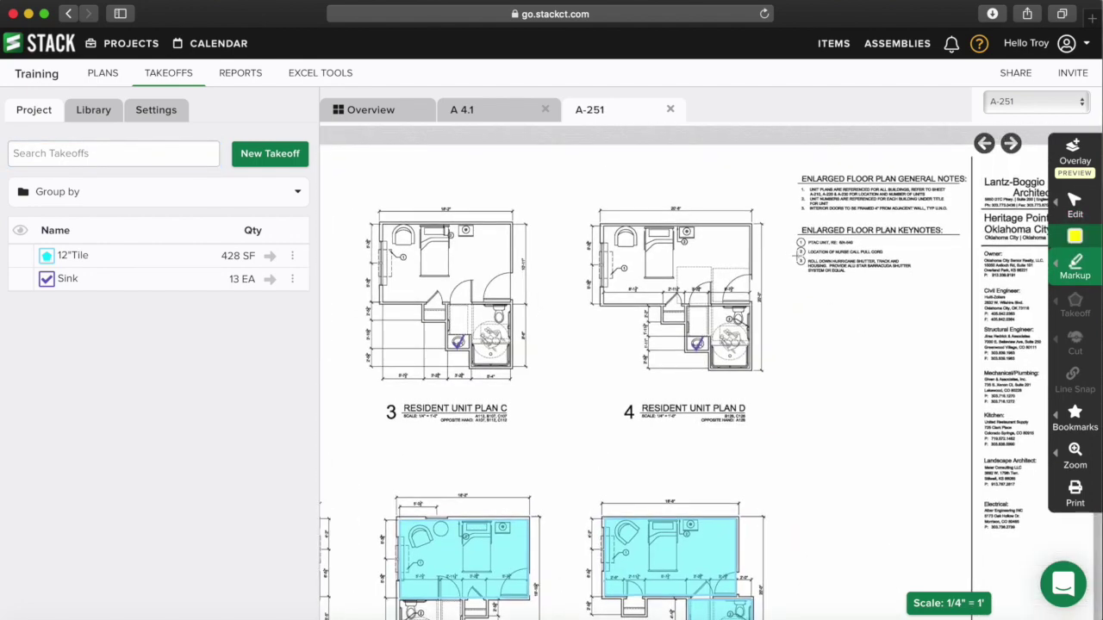
pyautogui.scroll(3, 796, 244)
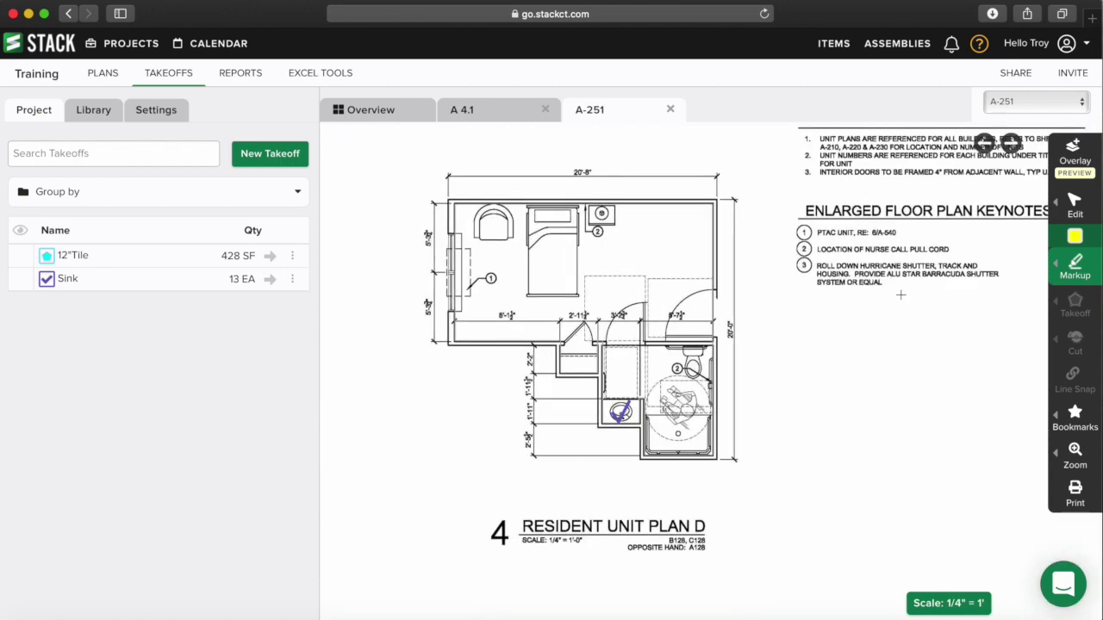
pyautogui.scroll(1, 842, 292)
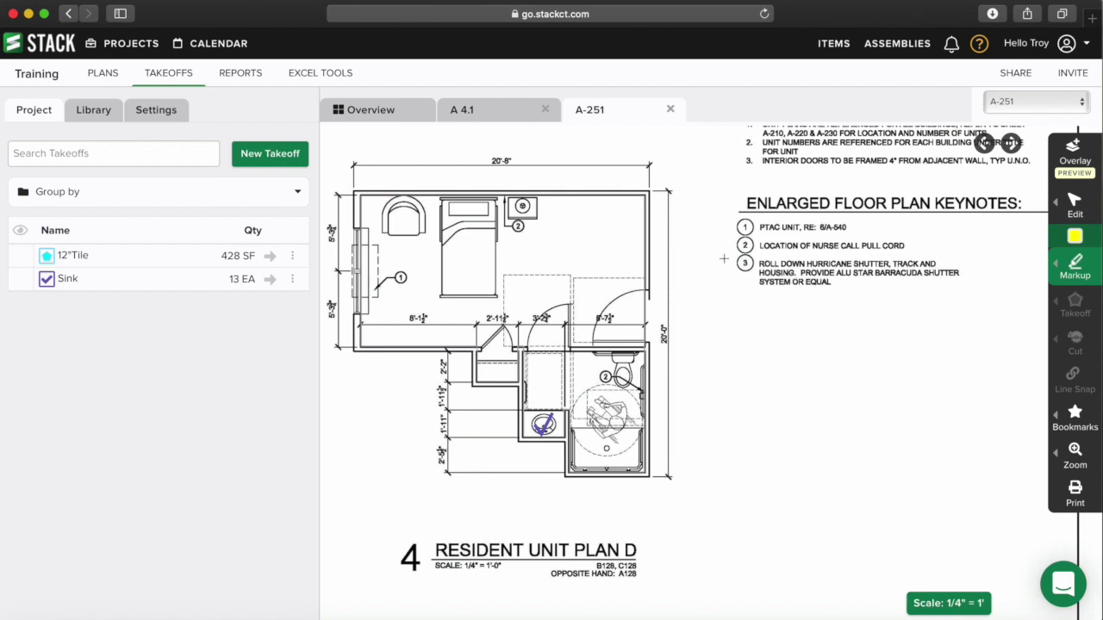
pyautogui.moveTo(730, 254); pyautogui.dragTo(979, 302)
pyautogui.scroll(-3, 916, 329)
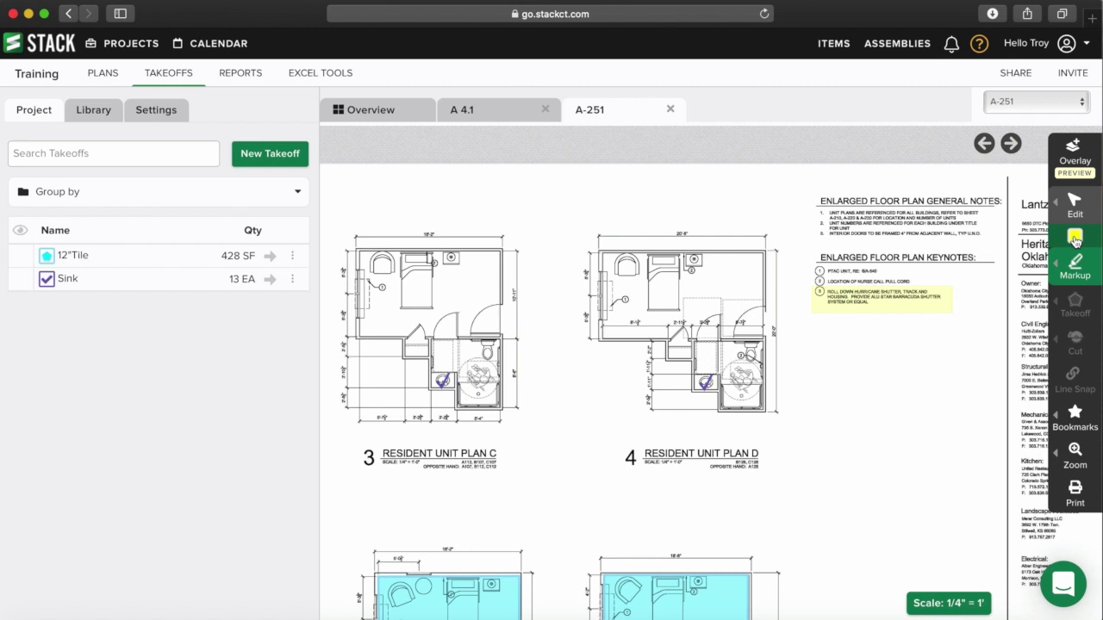
# - Highlight the ENLARGED FLOOR PLAN GENERAL NOTES heading in cyan
pyautogui.click(1074, 239)
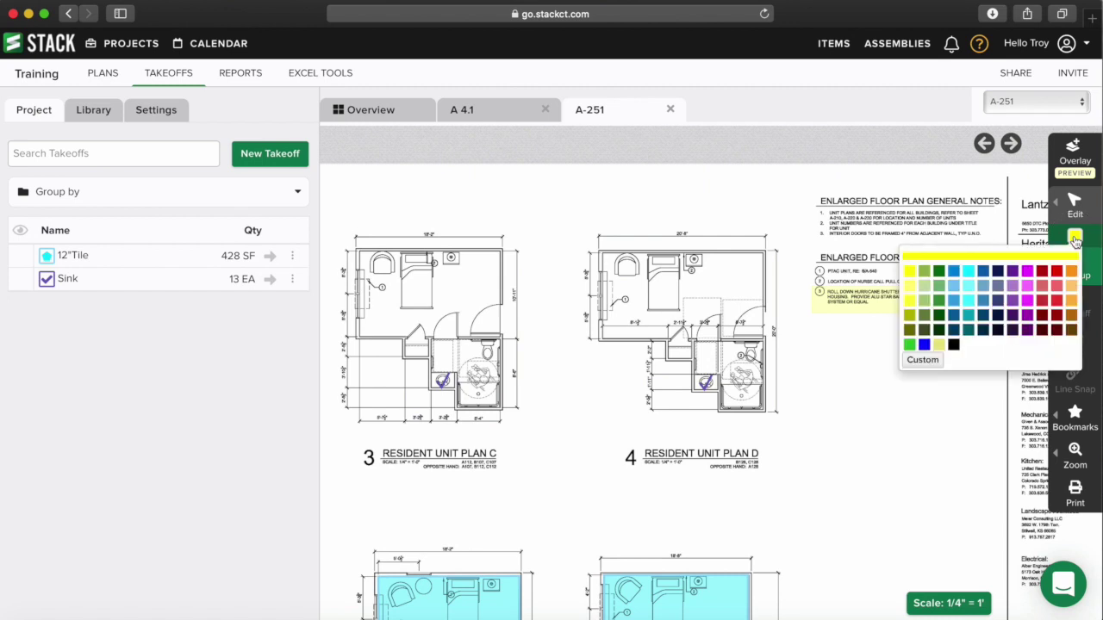
pyautogui.click(969, 274)
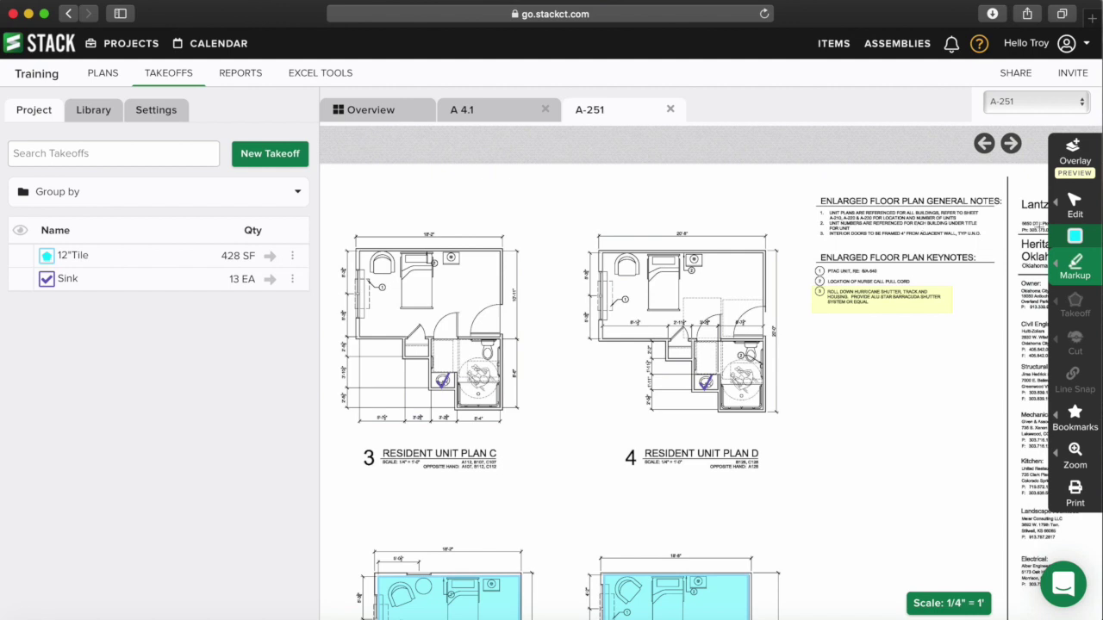
pyautogui.moveTo(809, 188); pyautogui.dragTo(1003, 221)
pyautogui.click(1004, 211)
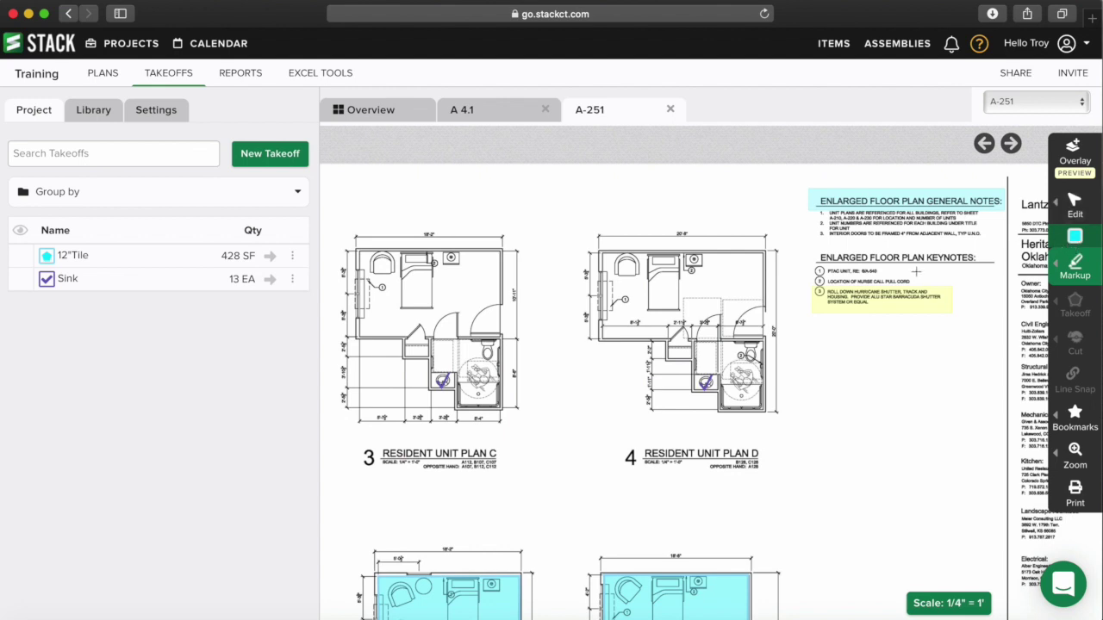
# - Select the yellow keynote 3 highlight with the markup selection tool
pyautogui.click(1073, 209)
pyautogui.click(1004, 202)
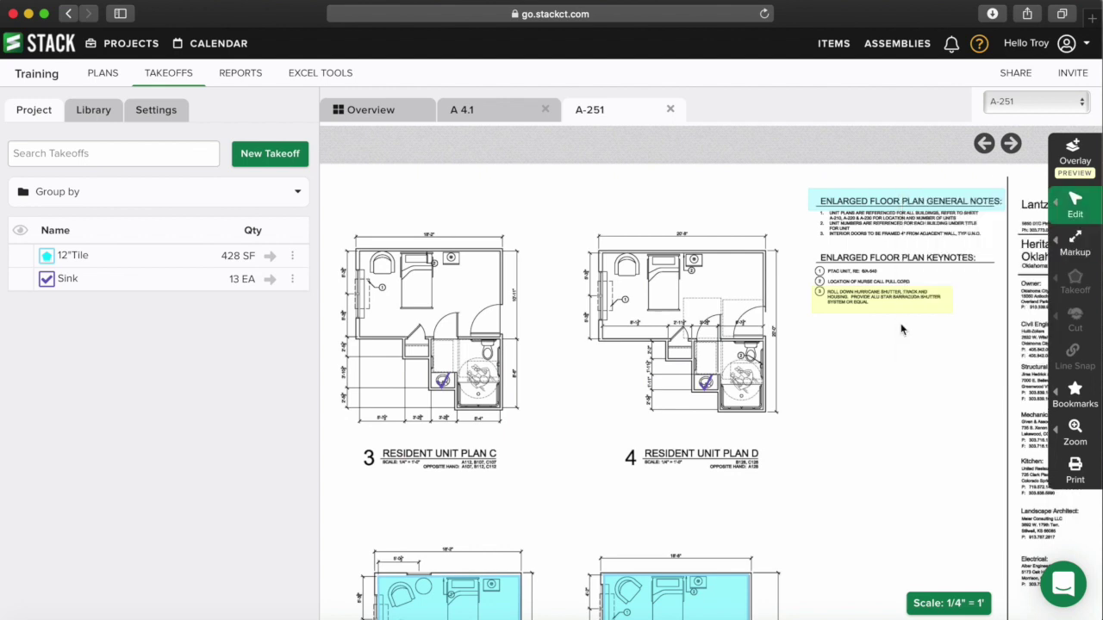
pyautogui.click(887, 311)
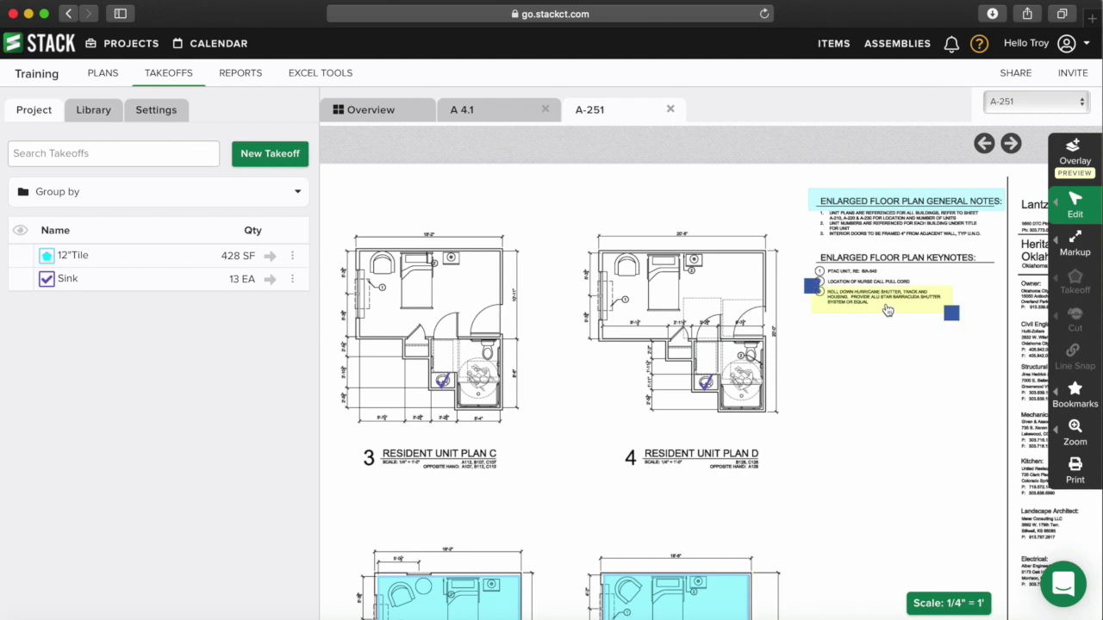
pyautogui.click(1073, 214)
pyautogui.click(1086, 207)
pyautogui.click(1086, 208)
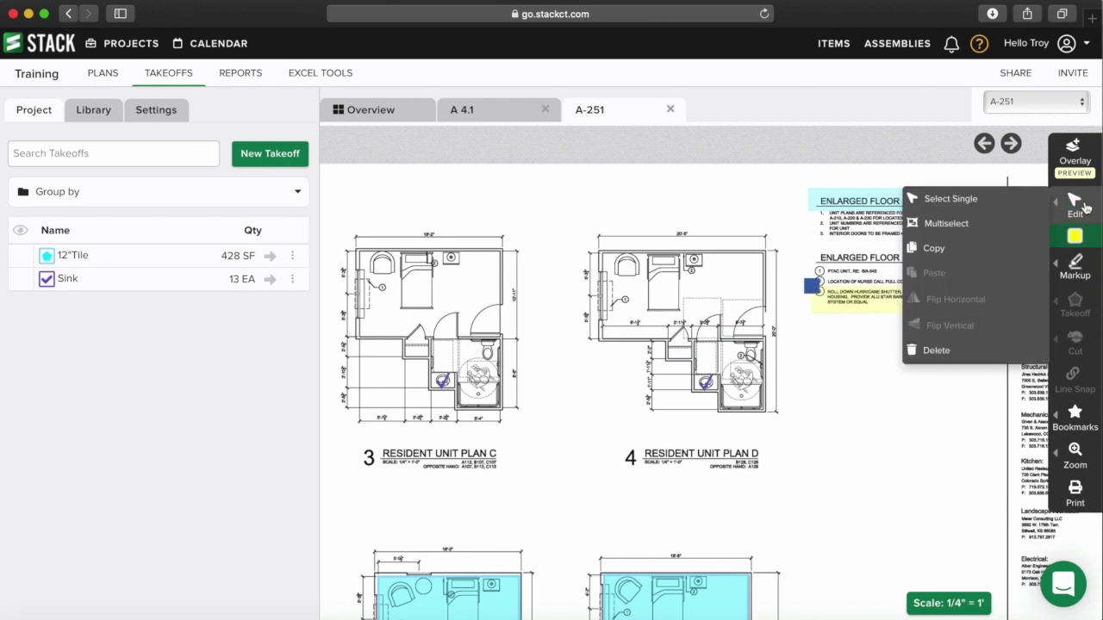
pyautogui.click(1086, 208)
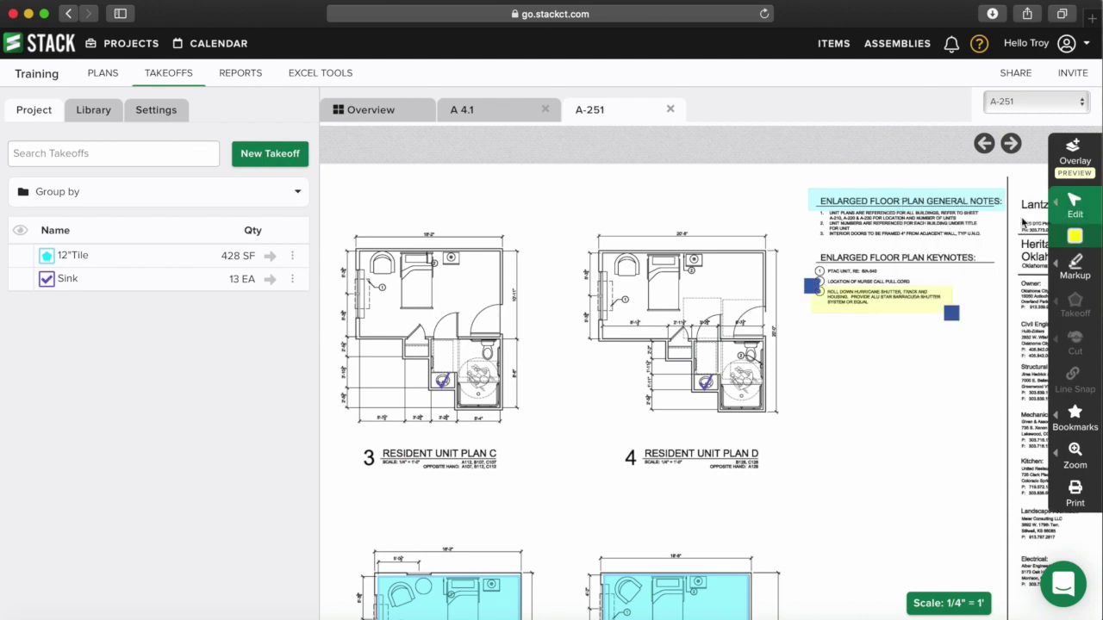
pyautogui.click(1091, 267)
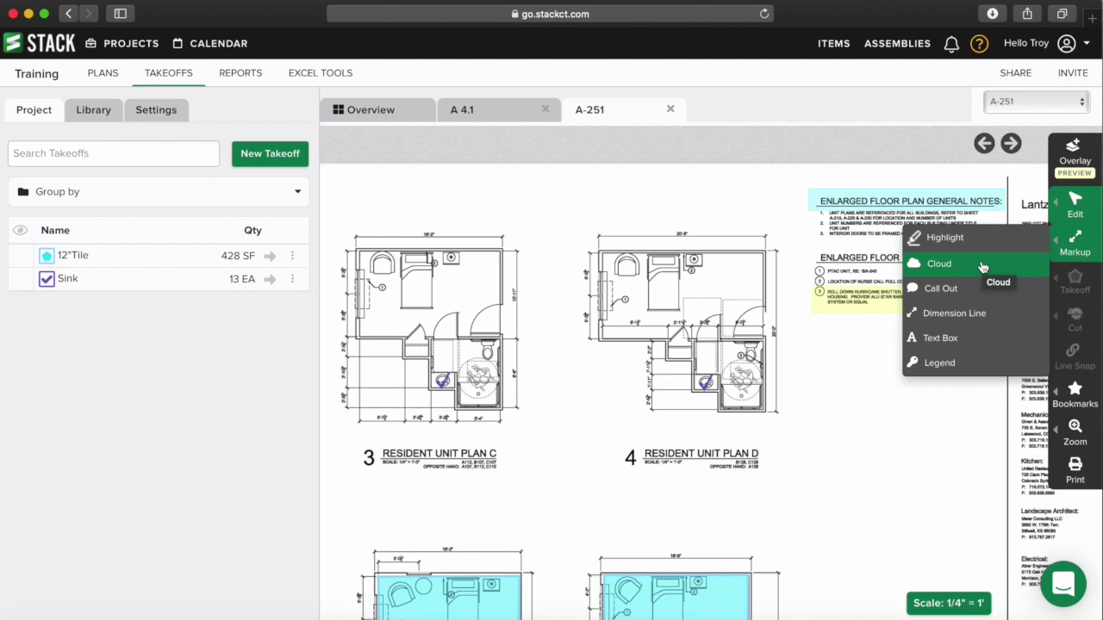
# - Draw red revision clouds around the KEYNOTES heading and plan 1's label
pyautogui.click(982, 267)
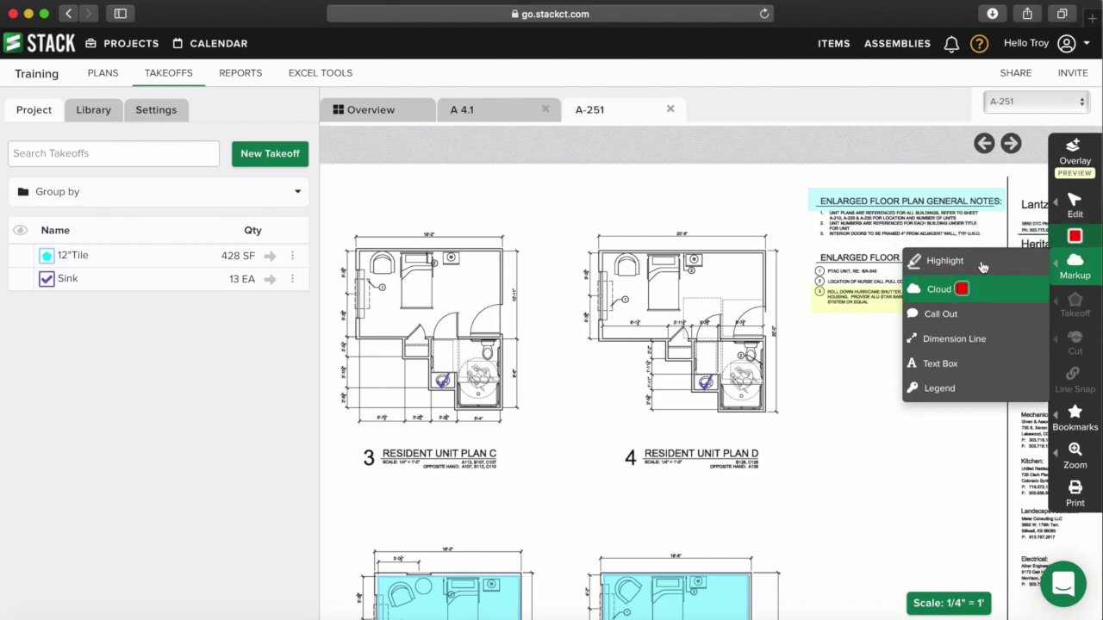
pyautogui.scroll(-5, 713, 303)
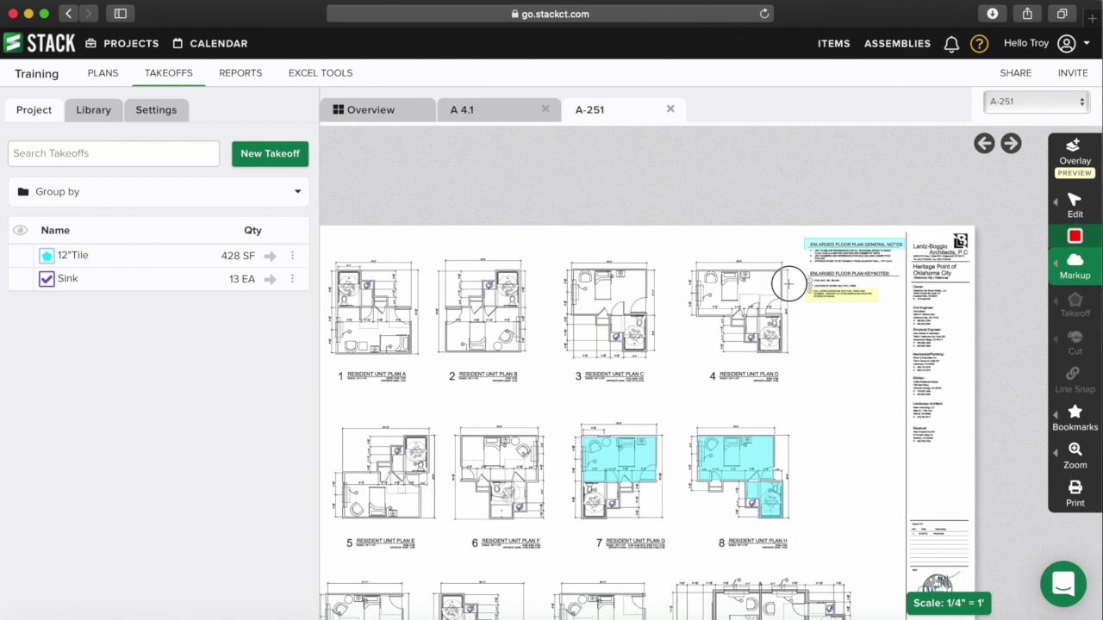
pyautogui.hscroll(-2, 789, 285)
pyautogui.scroll(-2, 874, 288)
pyautogui.scroll(-3, 862, 327)
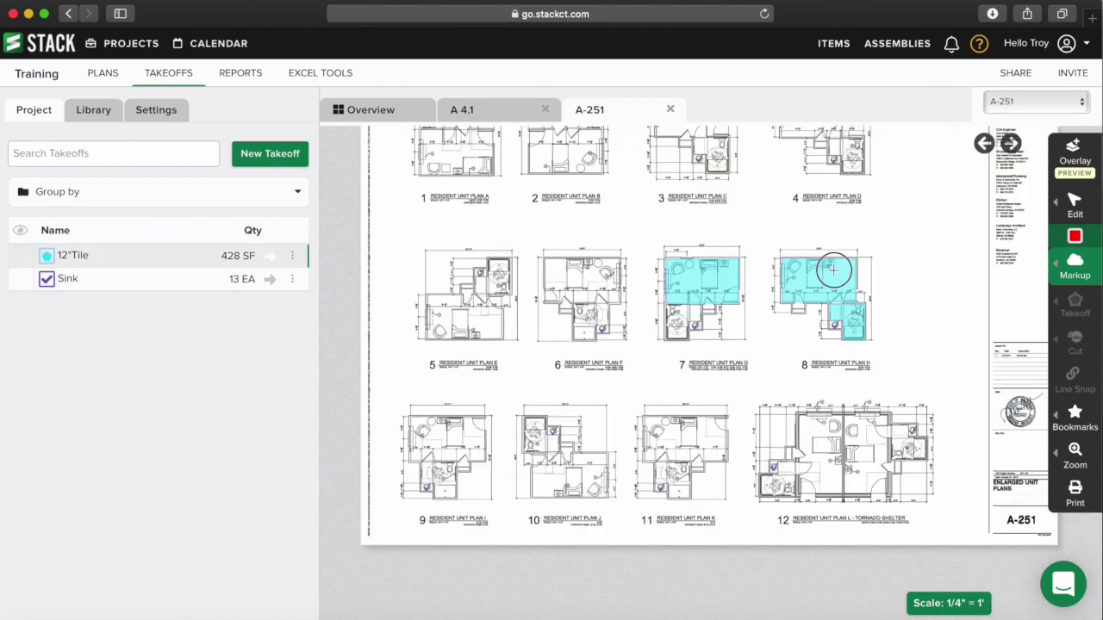
pyautogui.scroll(5, 834, 275)
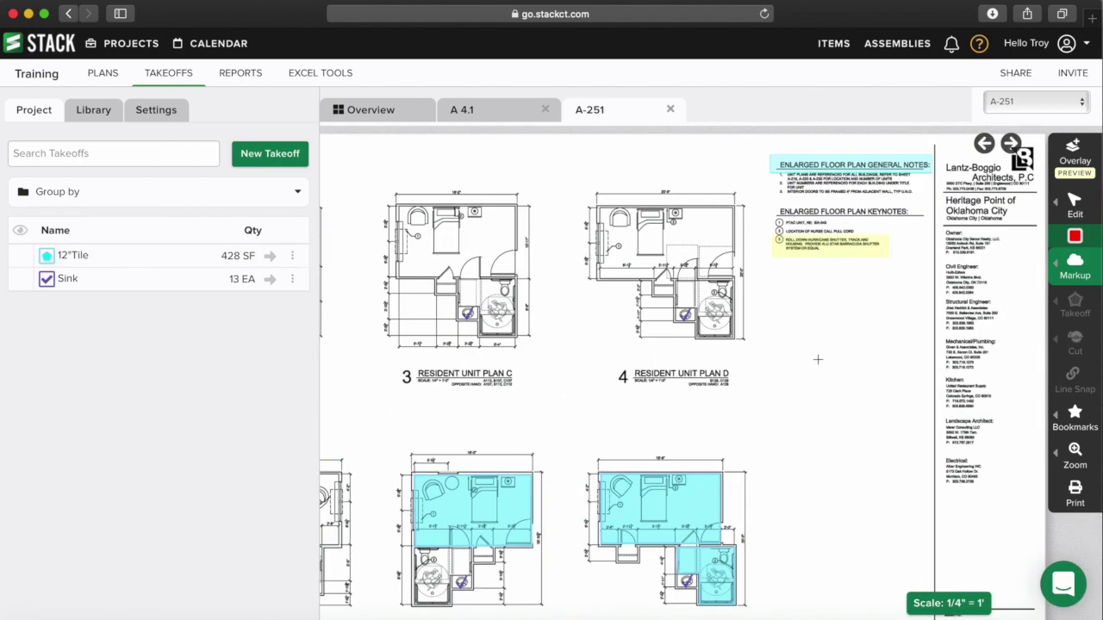
pyautogui.scroll(1, 841, 315)
pyautogui.moveTo(676, 218); pyautogui.dragTo(882, 282)
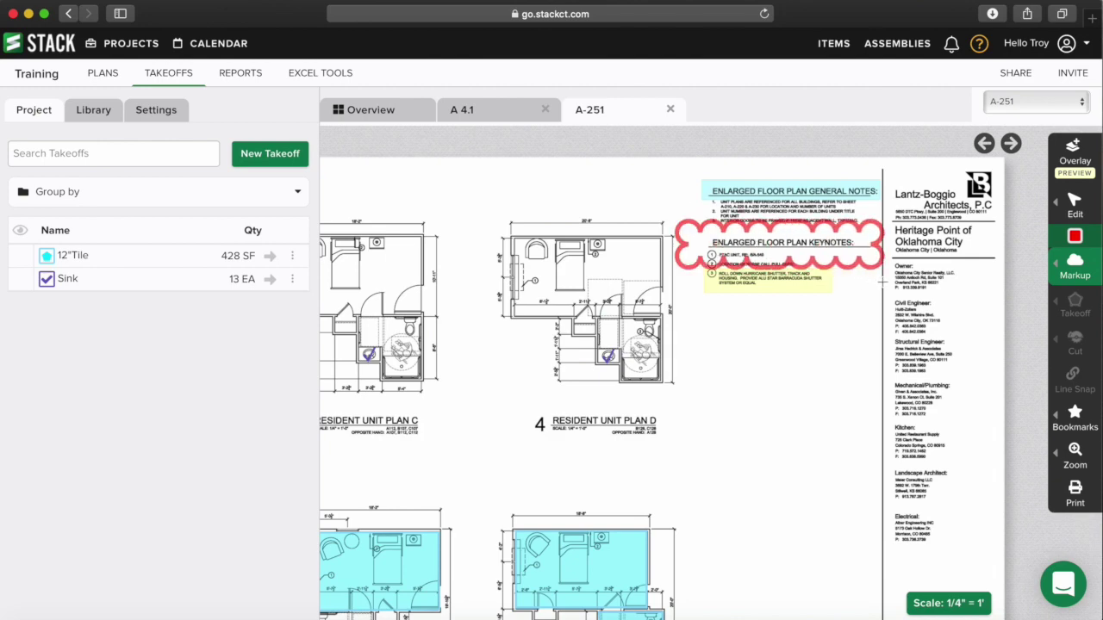
pyautogui.moveTo(883, 282)
pyautogui.mouseDown()
pyautogui.moveTo(812, 258)
pyautogui.moveTo(726, 264)
pyautogui.moveTo(878, 273)
pyautogui.mouseUp()
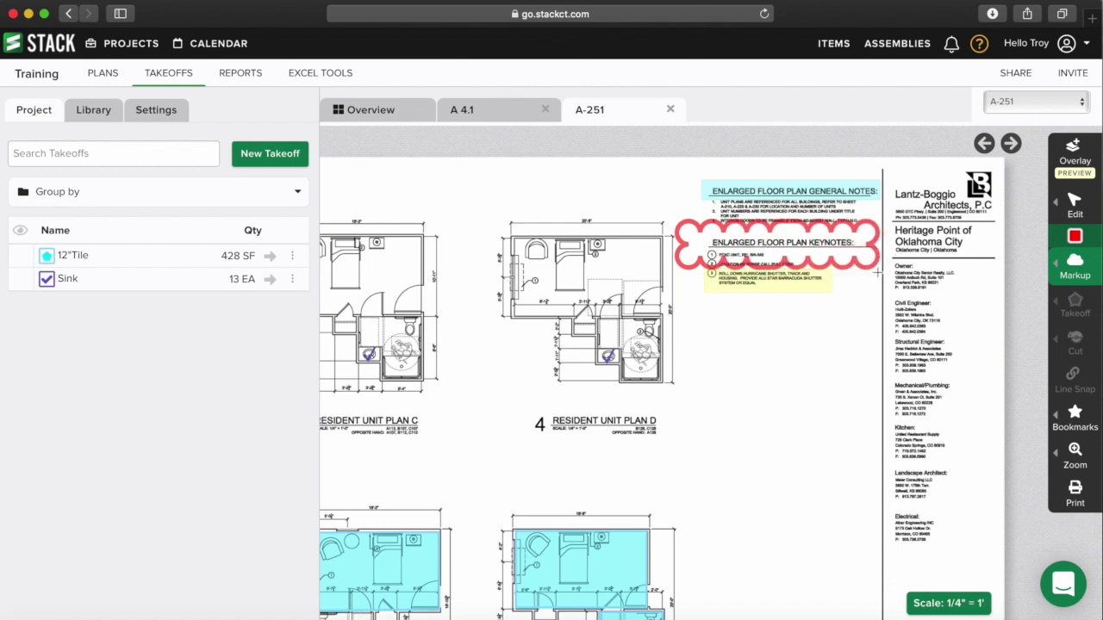
pyautogui.scroll(-6, 770, 339)
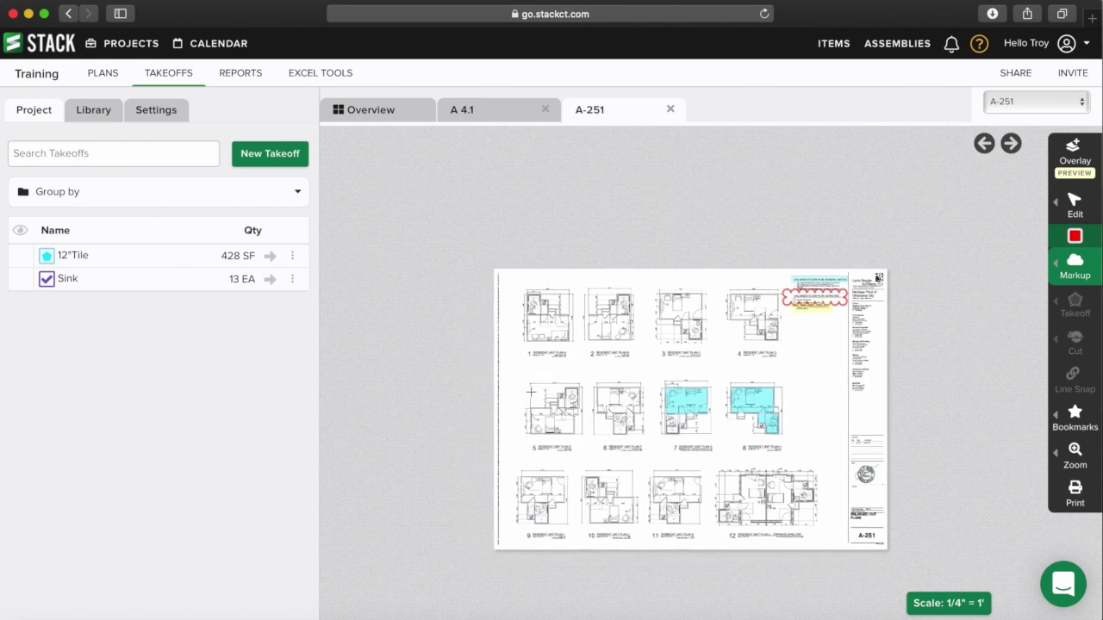
pyautogui.moveTo(518, 342); pyautogui.dragTo(574, 369)
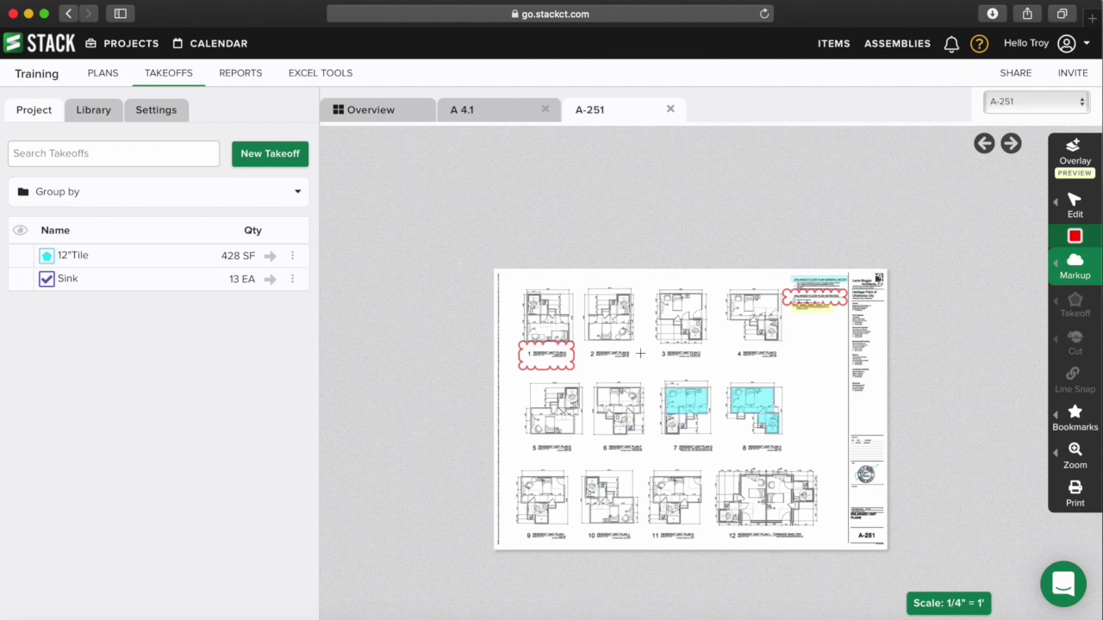
# - Draw a cyan revision cloud around plan 12's label
pyautogui.click(1076, 237)
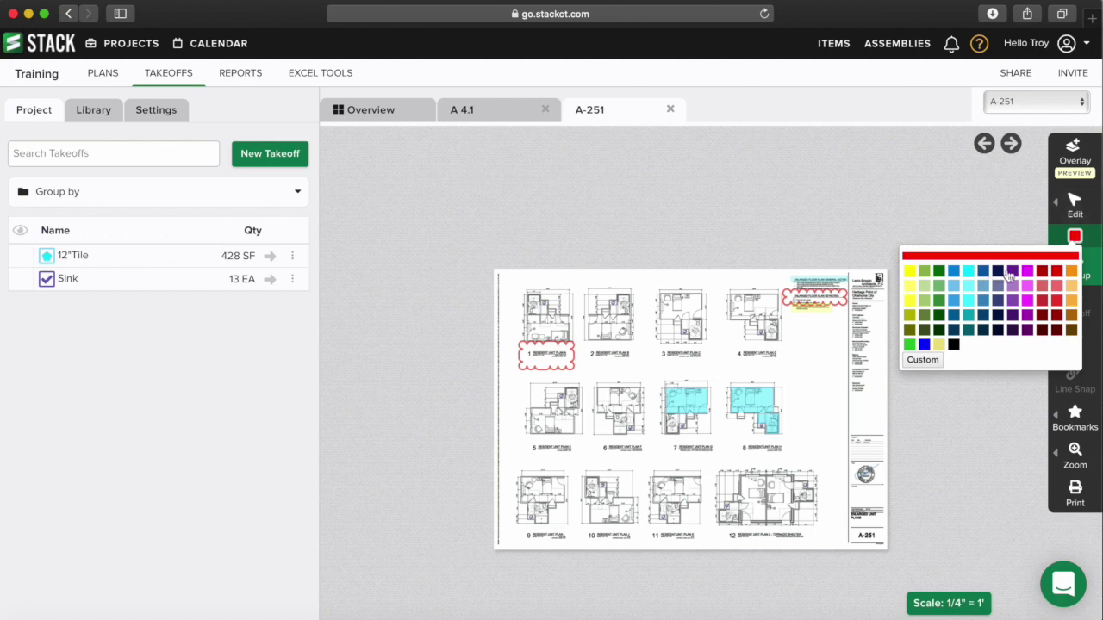
pyautogui.click(967, 274)
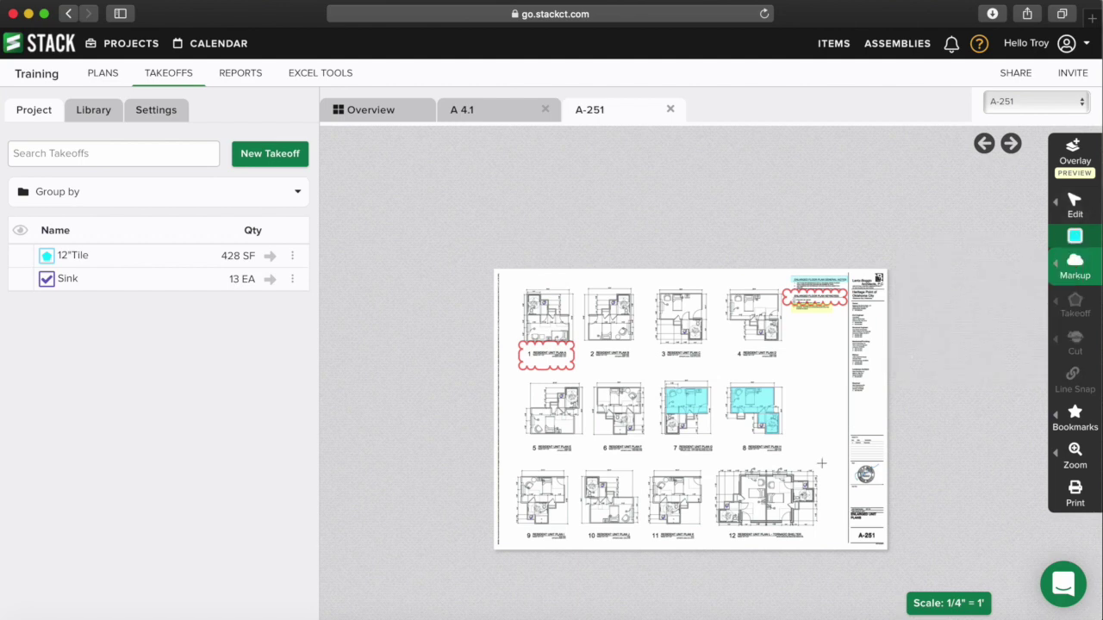
pyautogui.moveTo(715, 520); pyautogui.dragTo(821, 548)
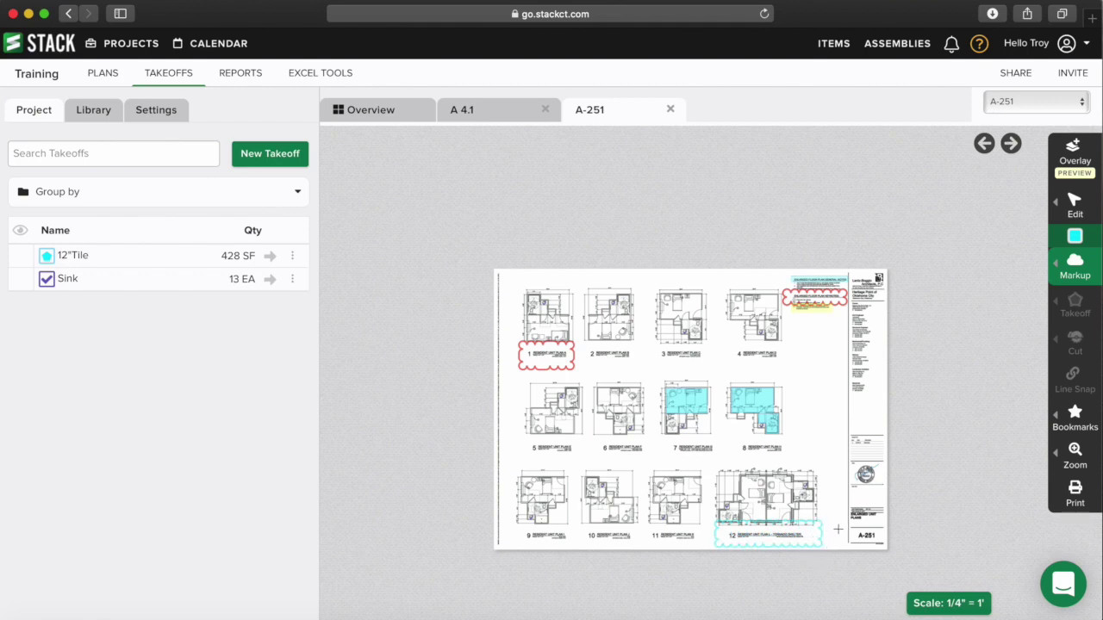
pyautogui.click(1076, 272)
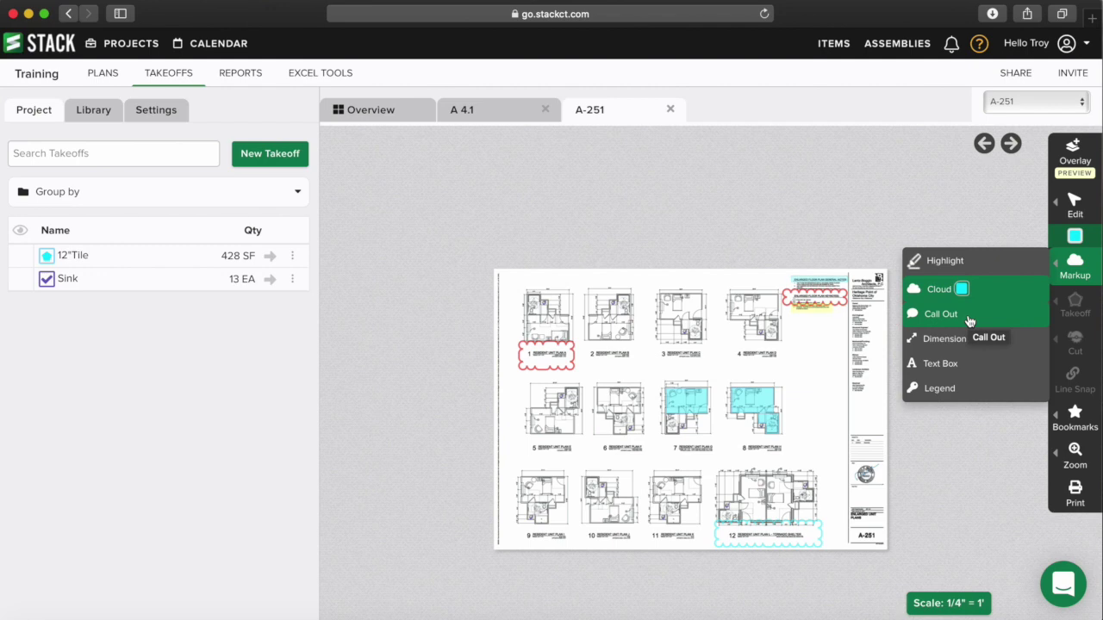
# - Add a callout reading 'Please confirm' beside plan 8
pyautogui.click(968, 318)
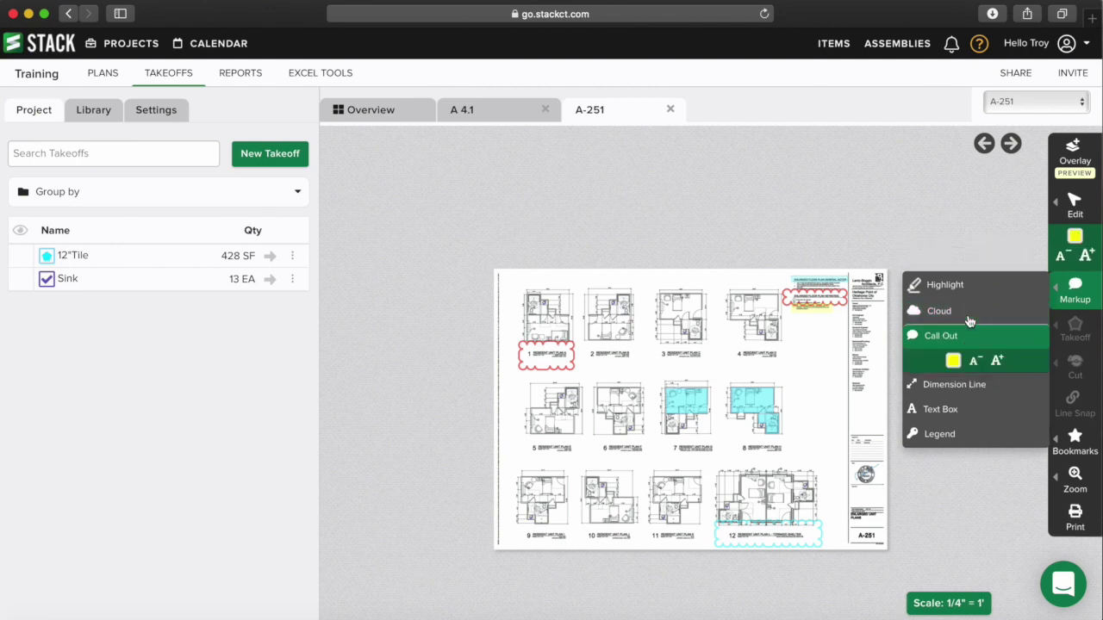
pyautogui.moveTo(786, 374); pyautogui.dragTo(853, 437)
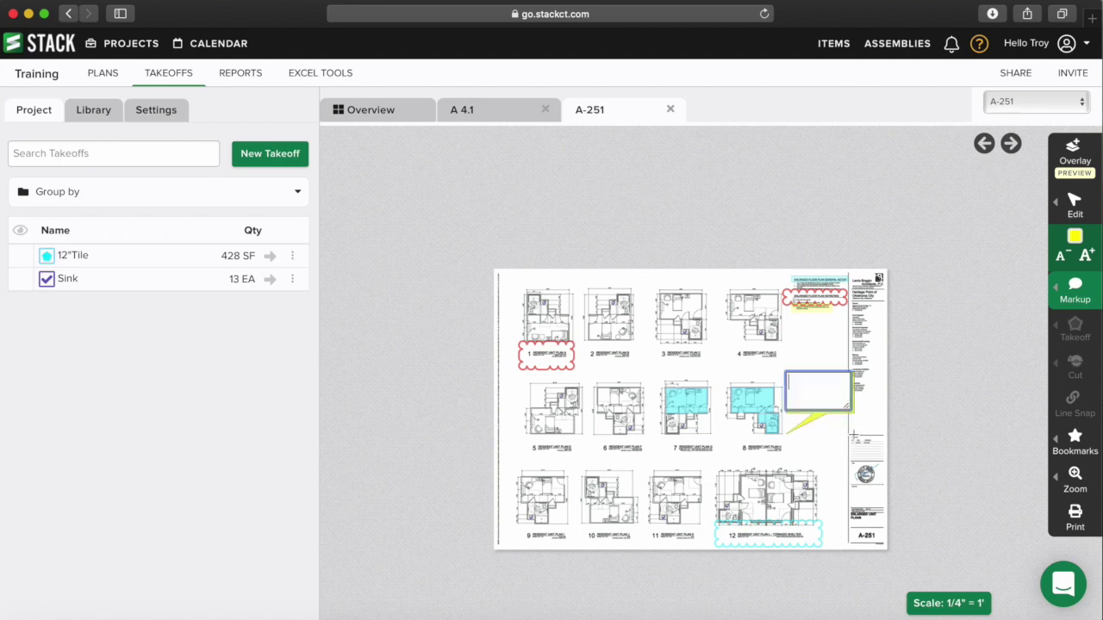
pyautogui.write('Please confirm')
pyautogui.press('Escape')
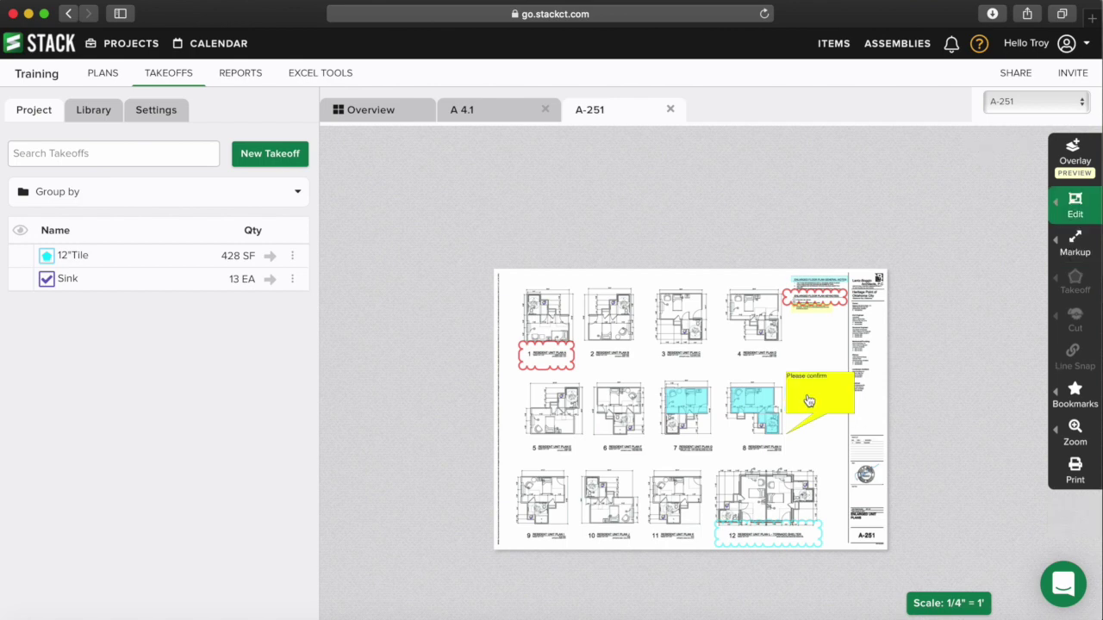
# - Move the 'Please confirm' callout up and left, making it wider and shorter
pyautogui.scroll(1, 810, 399)
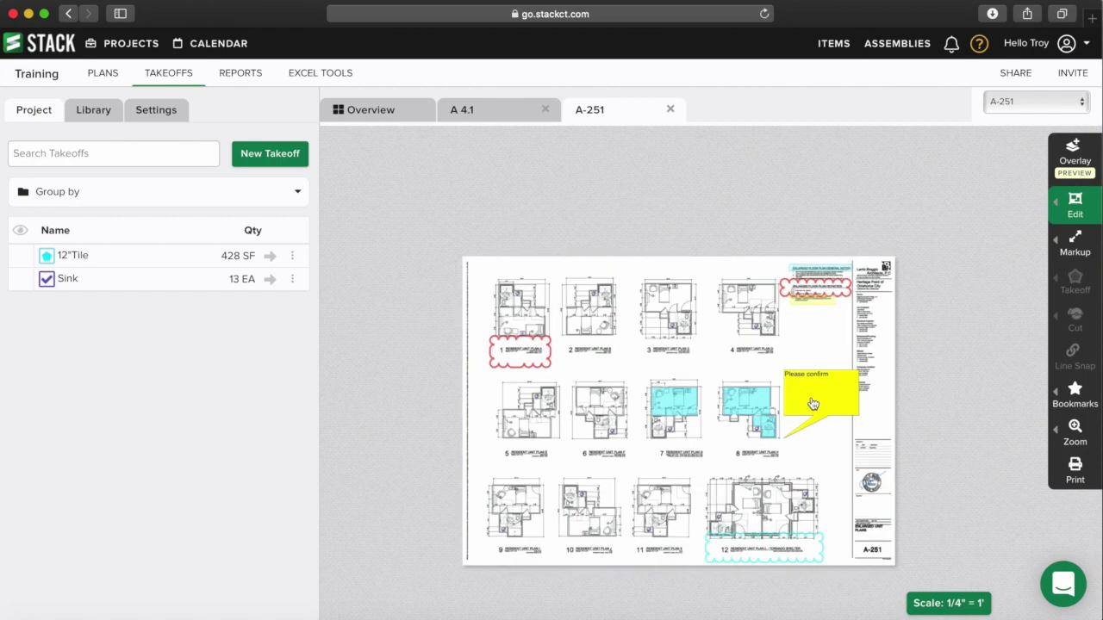
pyautogui.scroll(1, 811, 403)
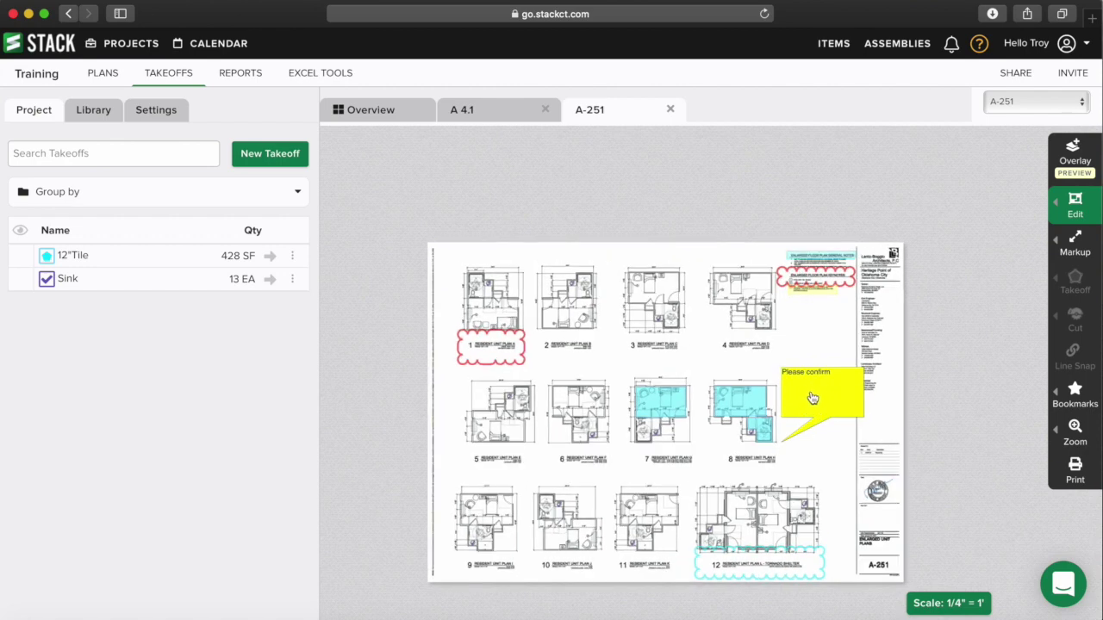
pyautogui.click(812, 398)
pyautogui.moveTo(813, 399); pyautogui.dragTo(805, 369)
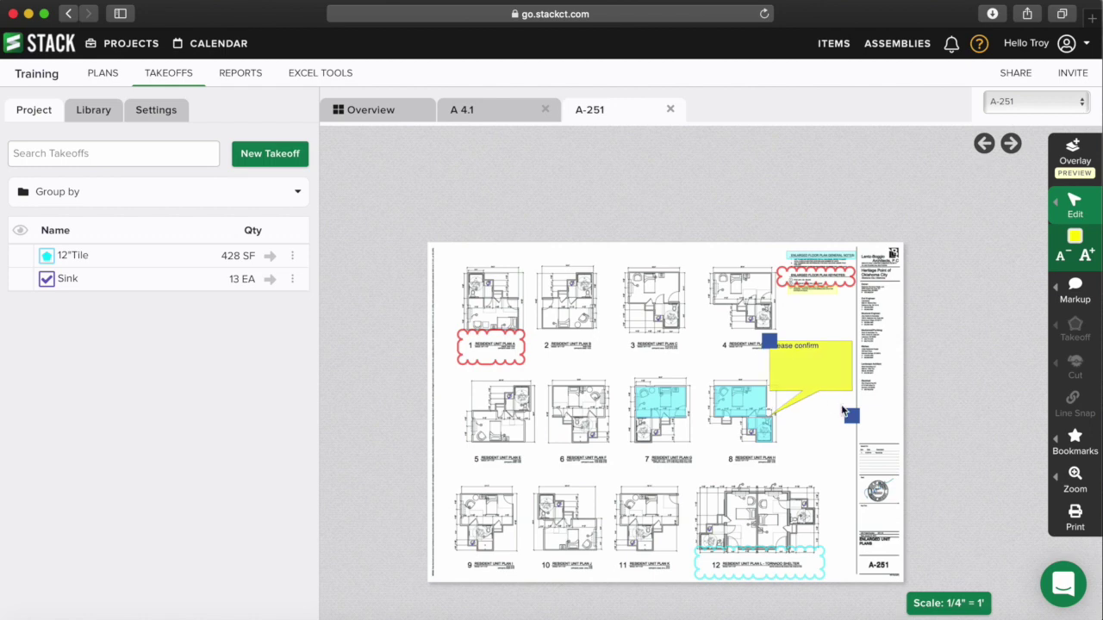
pyautogui.moveTo(852, 416)
pyautogui.mouseDown()
pyautogui.moveTo(868, 380)
pyautogui.moveTo(850, 413)
pyautogui.moveTo(868, 419)
pyautogui.mouseUp()
pyautogui.click(835, 433)
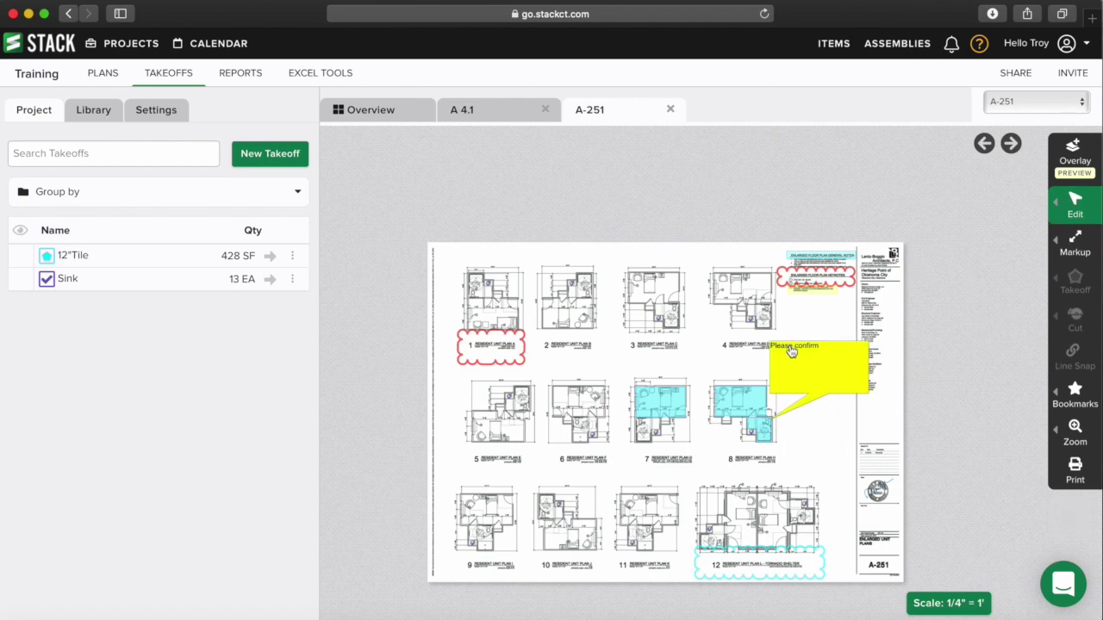
pyautogui.click(1073, 245)
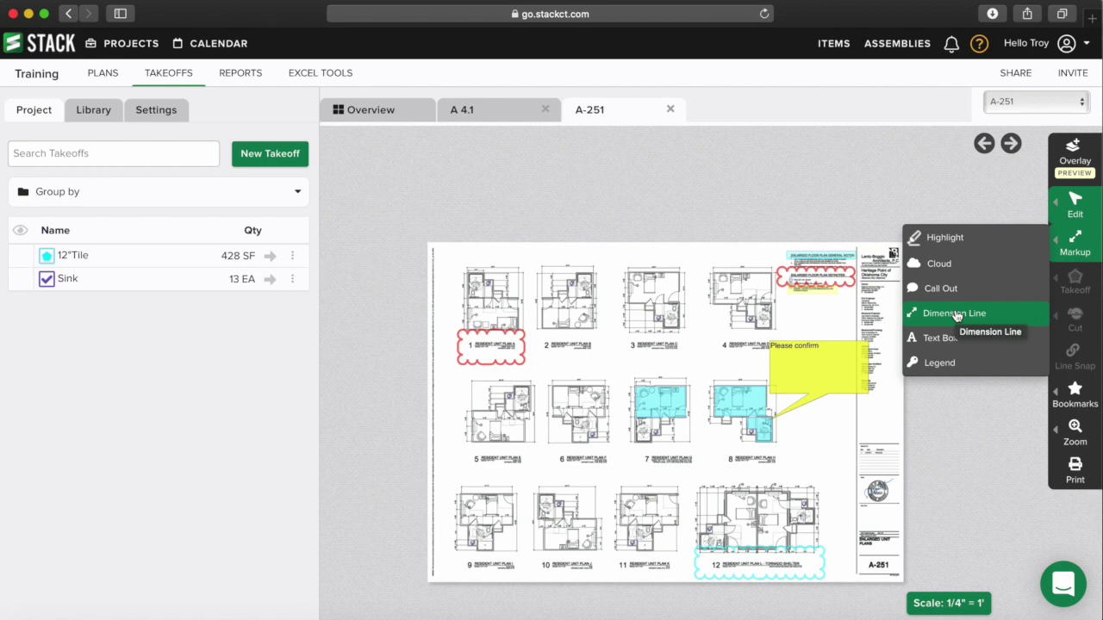
# - Draw a 41'9" dimension line across the top of plan 12
pyautogui.click(956, 315)
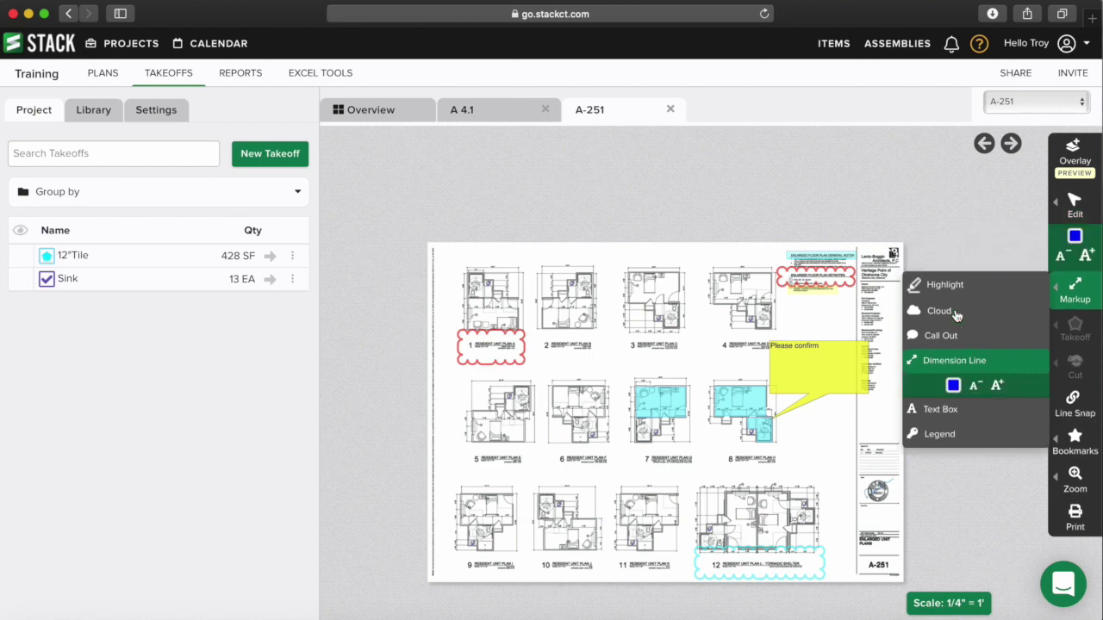
pyautogui.scroll(5, 607, 376)
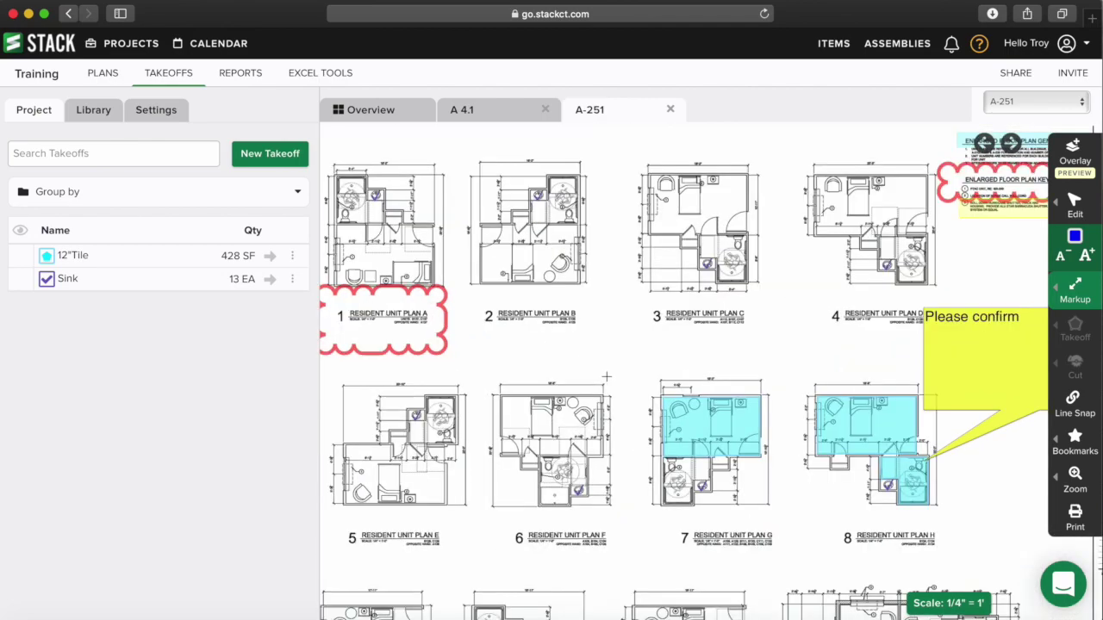
pyautogui.scroll(-5, 553, 301)
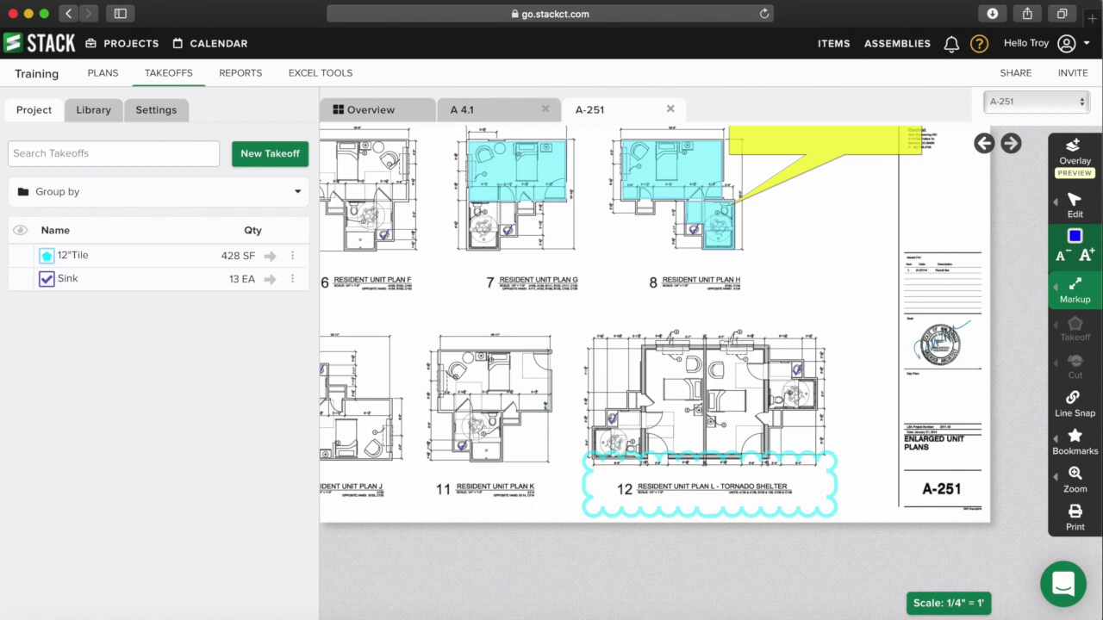
pyautogui.moveTo(592, 336); pyautogui.dragTo(824, 336)
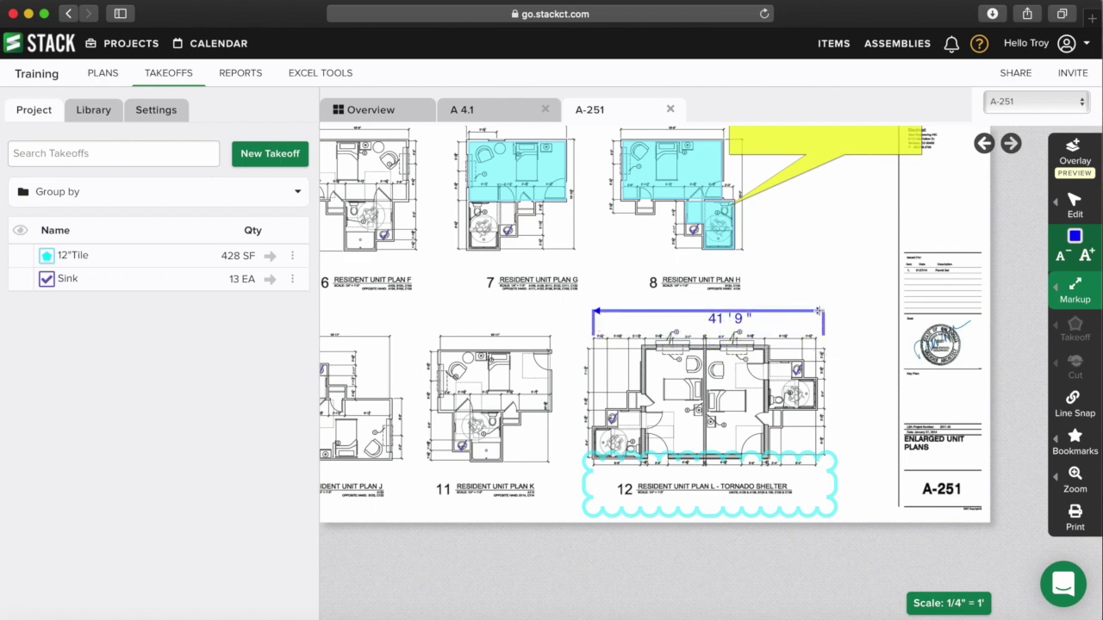
pyautogui.click(818, 308)
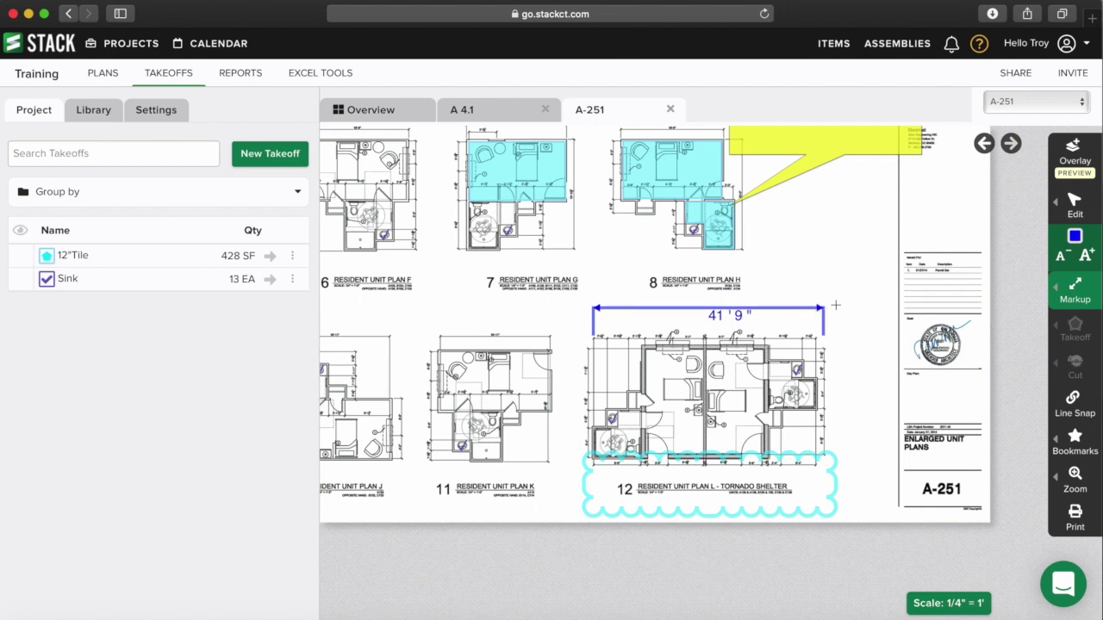
# - Select the 41'9" dimension line and enlarge its label text
pyautogui.click(1074, 238)
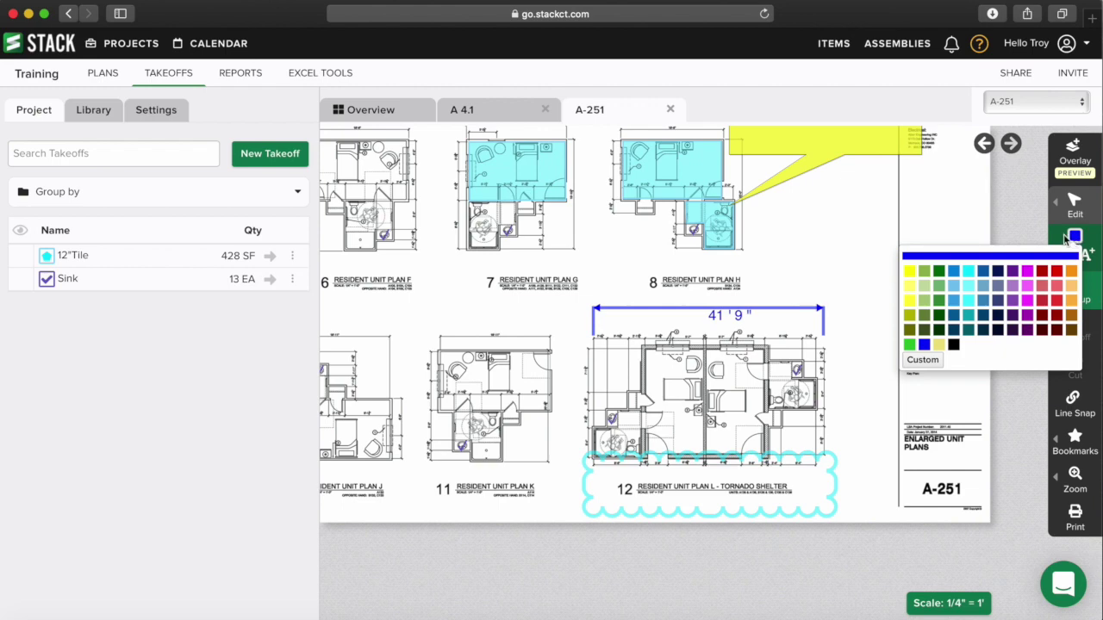
pyautogui.click(1064, 211)
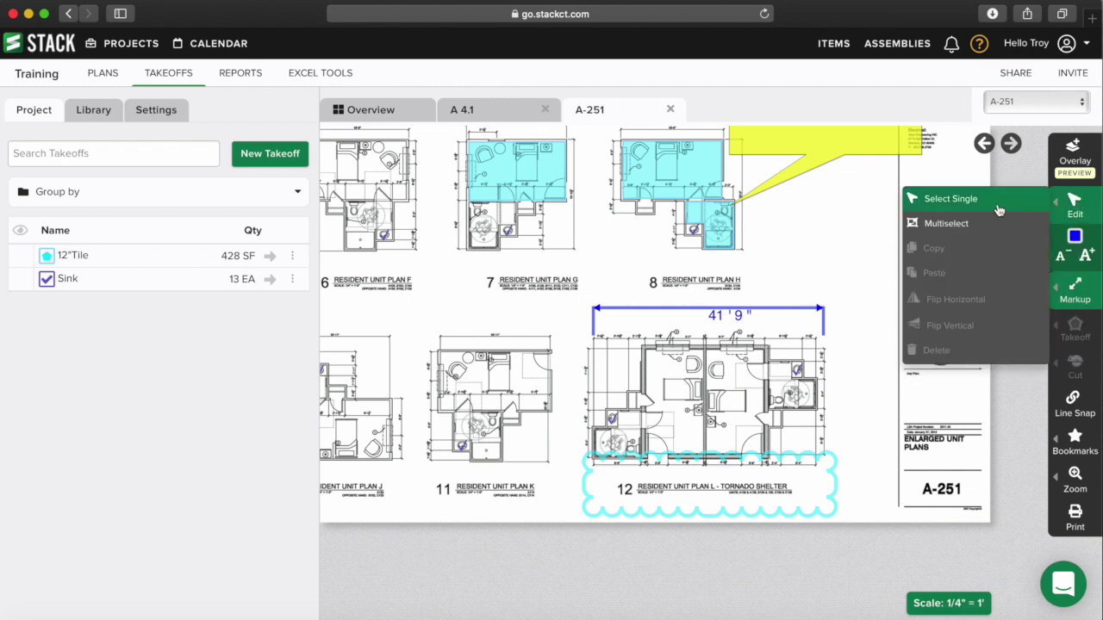
pyautogui.click(982, 200)
pyautogui.click(743, 317)
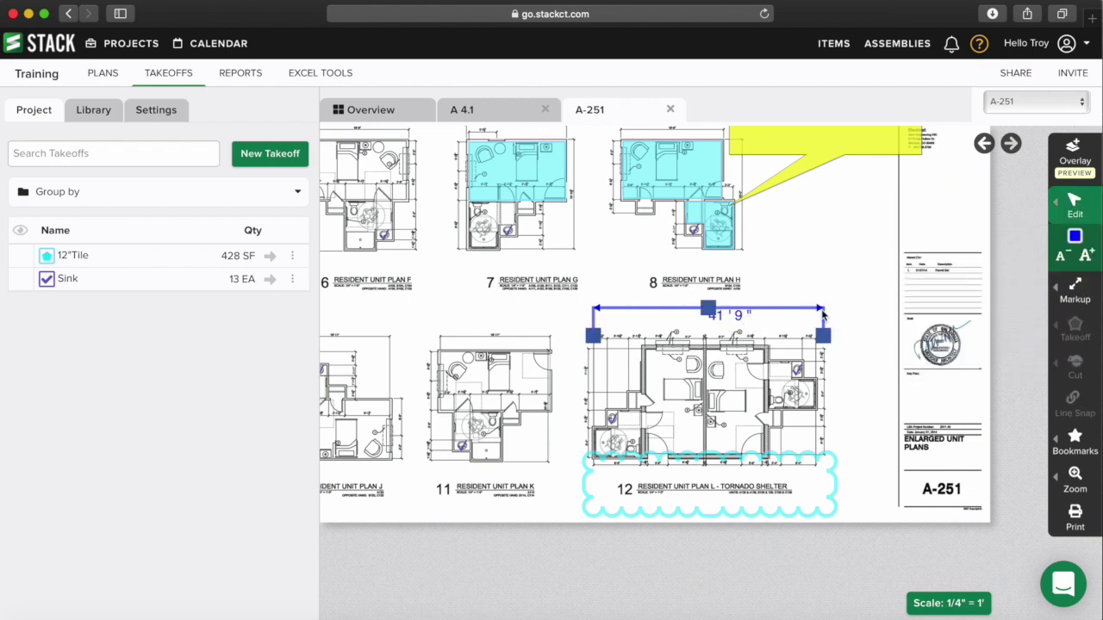
pyautogui.click(1084, 260)
pyautogui.click(1084, 260)
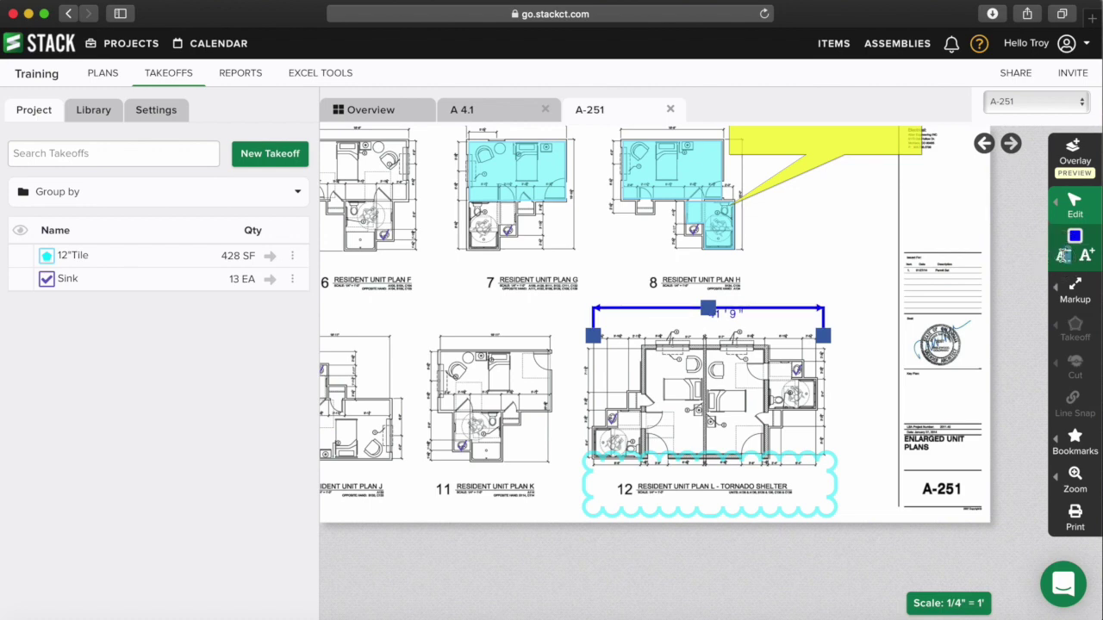
pyautogui.click(1086, 259)
pyautogui.click(1086, 260)
pyautogui.click(1086, 259)
pyautogui.click(1086, 260)
pyautogui.click(1086, 260)
pyautogui.click(1086, 260)
pyautogui.click(1085, 259)
pyautogui.click(1086, 259)
pyautogui.click(1085, 259)
pyautogui.click(1067, 259)
pyautogui.click(1067, 259)
pyautogui.click(1067, 260)
pyautogui.click(1089, 259)
pyautogui.click(1089, 260)
pyautogui.click(1090, 259)
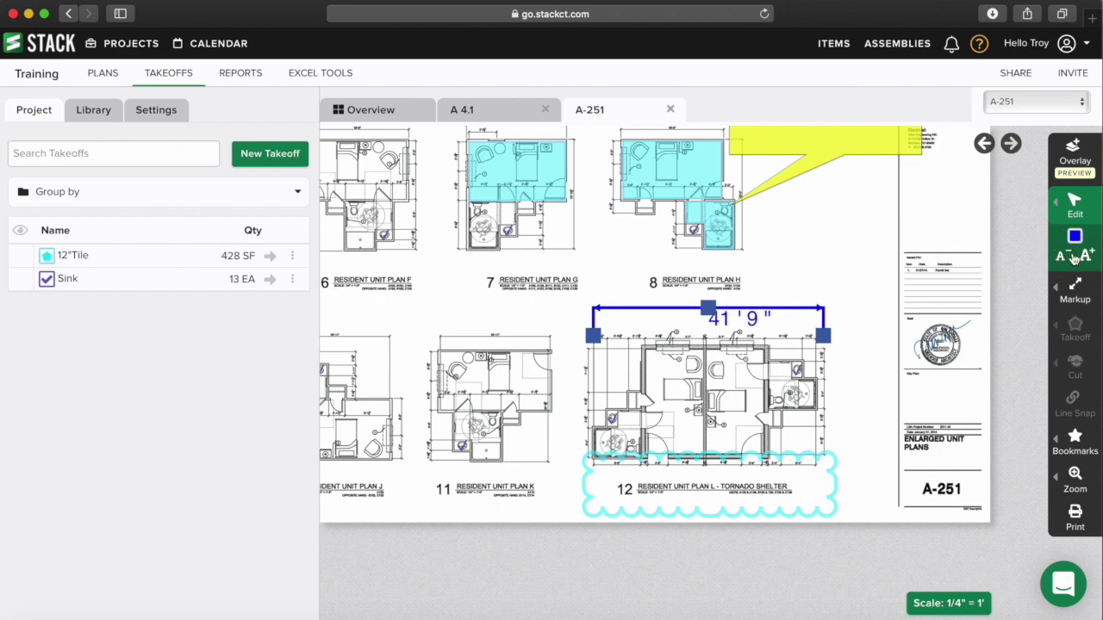
pyautogui.moveTo(1077, 207)
pyautogui.click(995, 199)
pyautogui.moveTo(1075, 244)
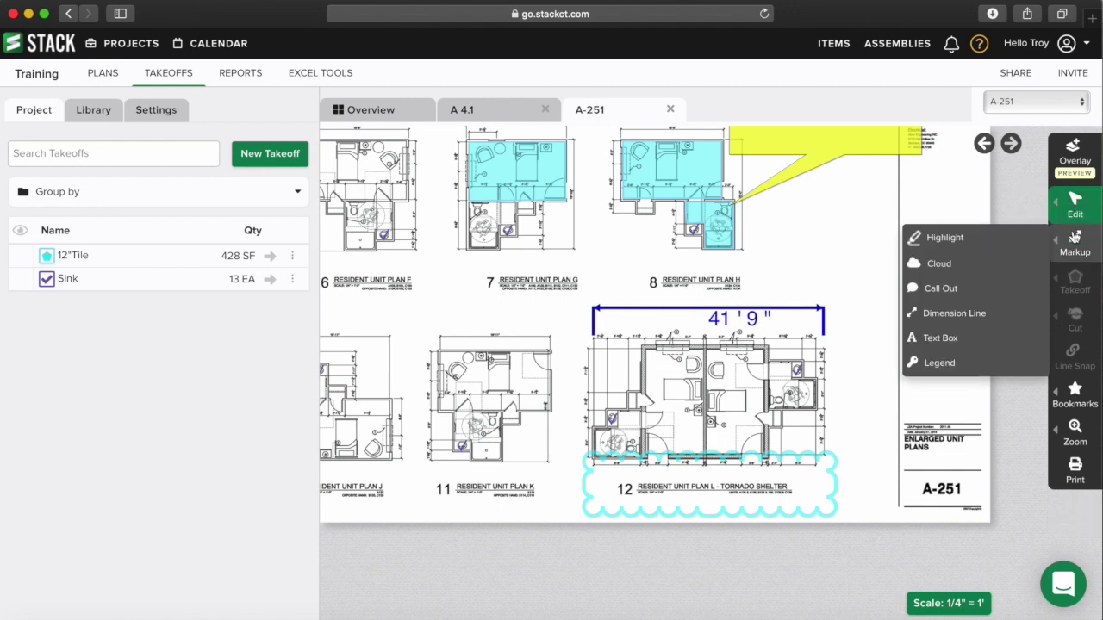
# - Add a text box reading 'Here is my text' beside plan 8
pyautogui.click(966, 341)
pyautogui.moveTo(767, 228); pyautogui.dragTo(882, 281)
pyautogui.write('Here is my text')
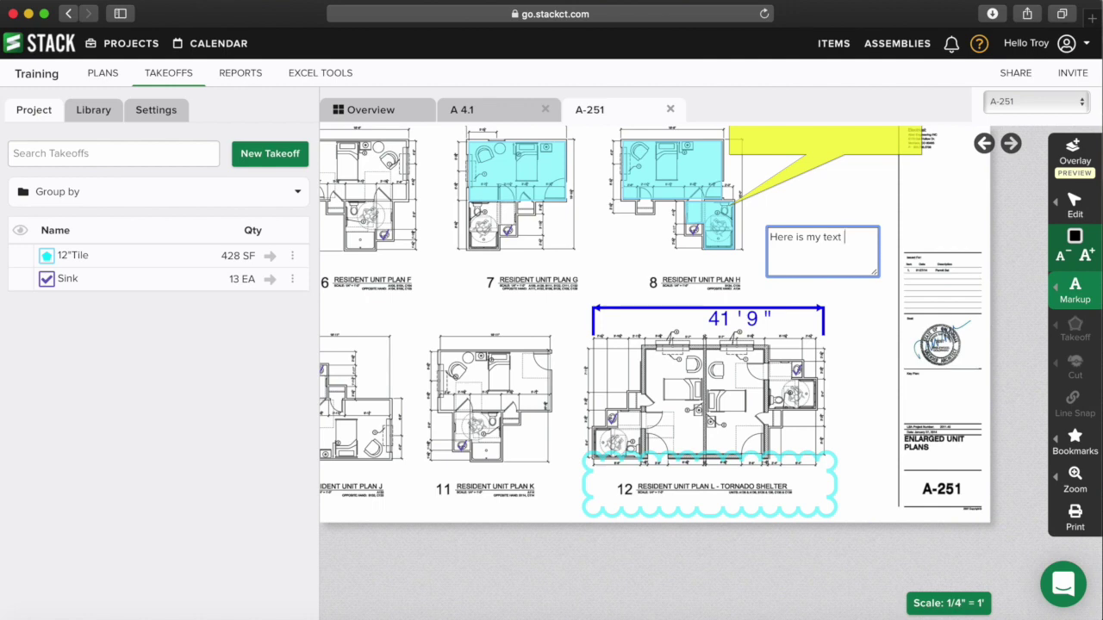
pyautogui.press('Return')
# - Resize the text note's box and make its text dark red
pyautogui.moveTo(1075, 199)
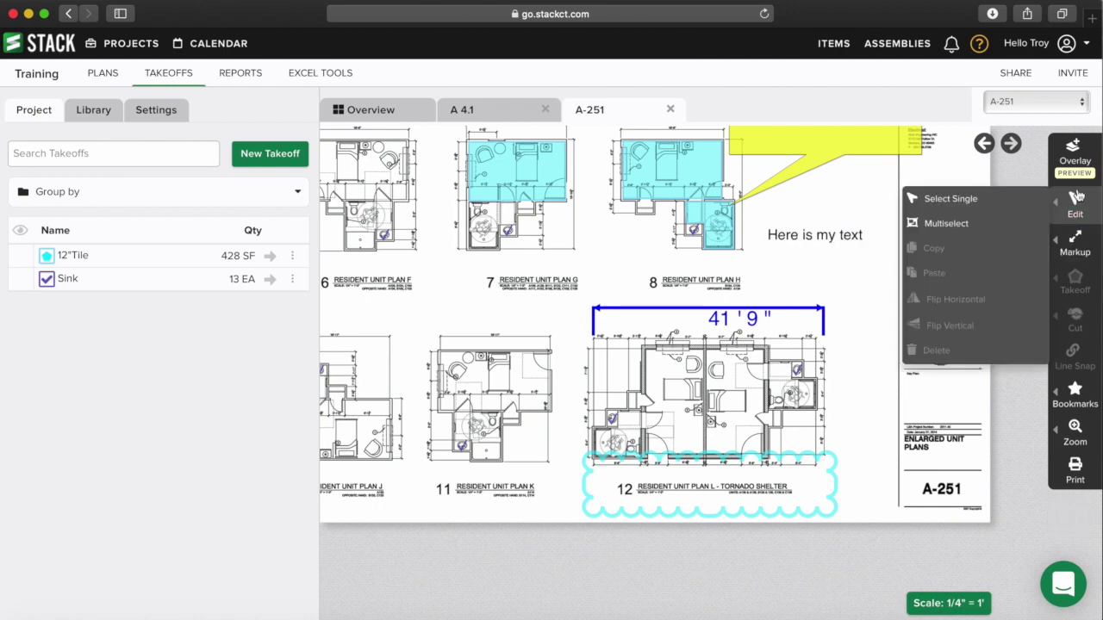
pyautogui.click(995, 198)
pyautogui.click(833, 241)
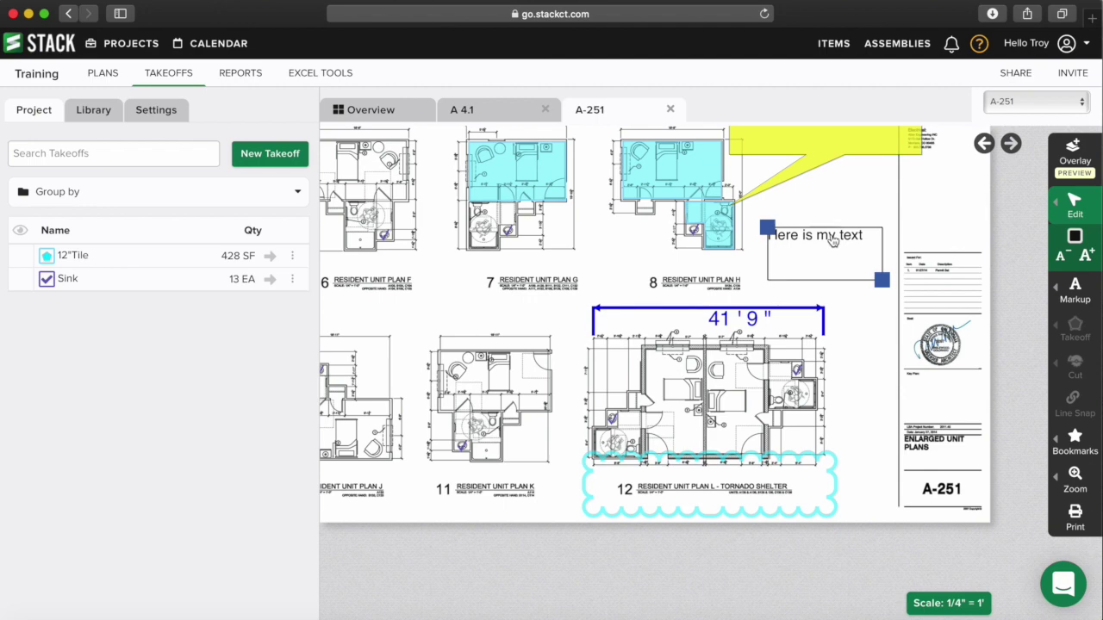
pyautogui.moveTo(880, 278)
pyautogui.mouseDown()
pyautogui.moveTo(891, 244)
pyautogui.moveTo(887, 268)
pyautogui.mouseUp()
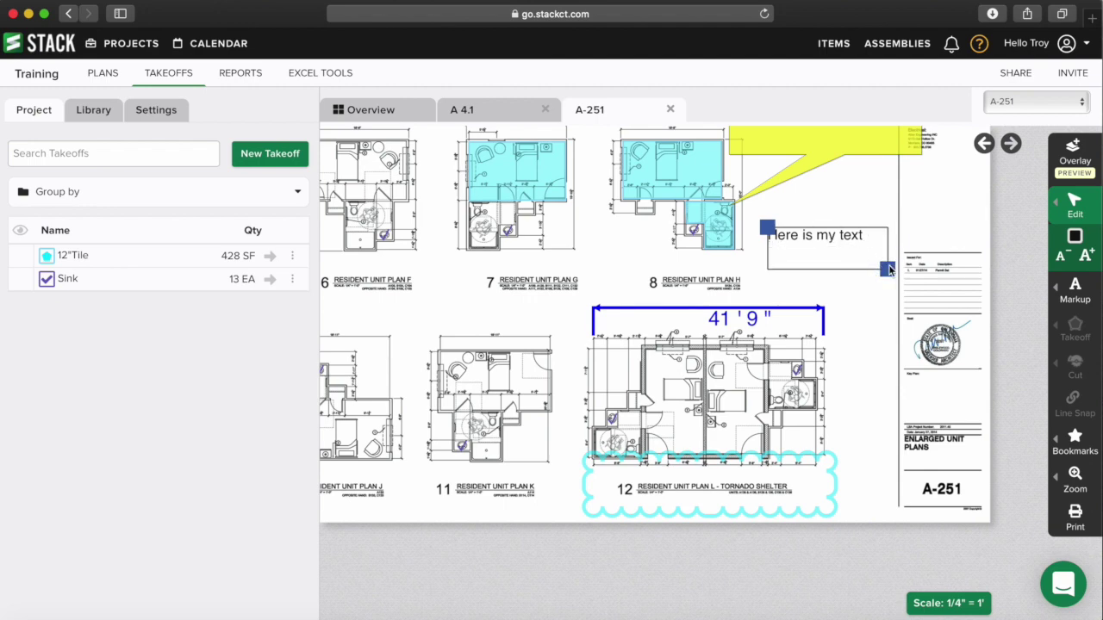
pyautogui.click(1075, 236)
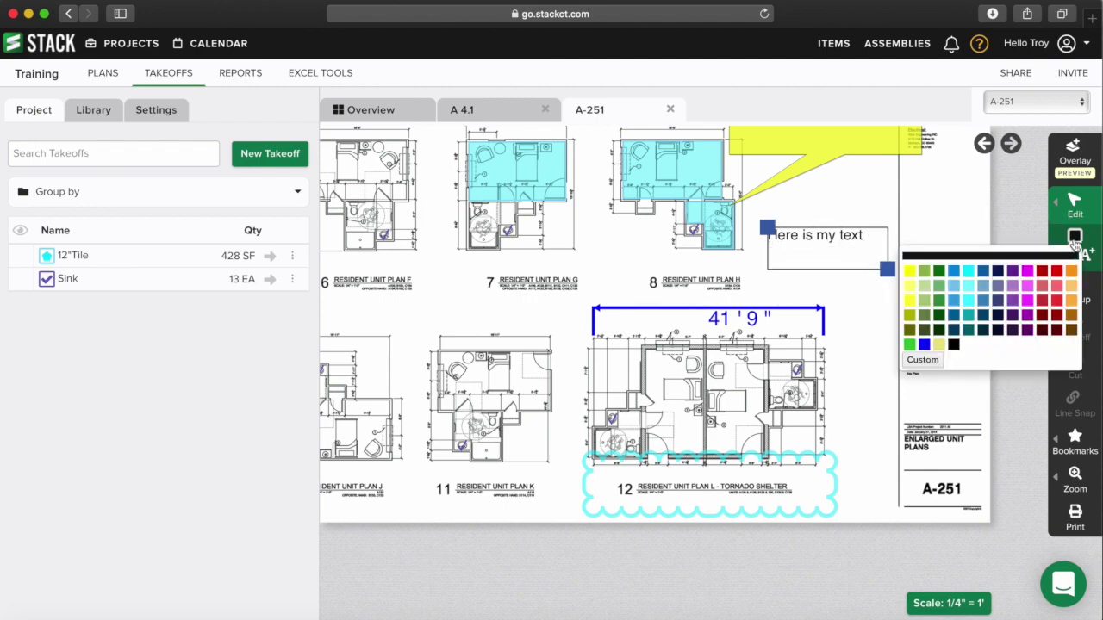
pyautogui.click(1043, 273)
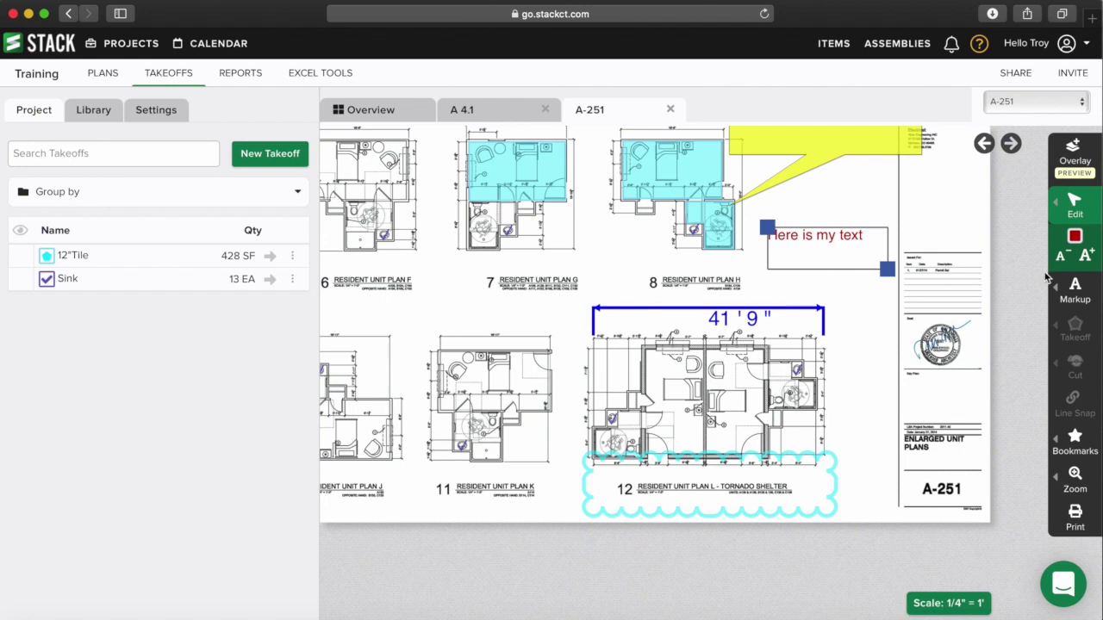
# - Set the text note to a larger font size
pyautogui.click(1085, 257)
pyautogui.click(1086, 257)
pyautogui.click(1063, 257)
pyautogui.click(1063, 256)
pyautogui.click(1063, 256)
pyautogui.click(1064, 256)
pyautogui.click(1085, 256)
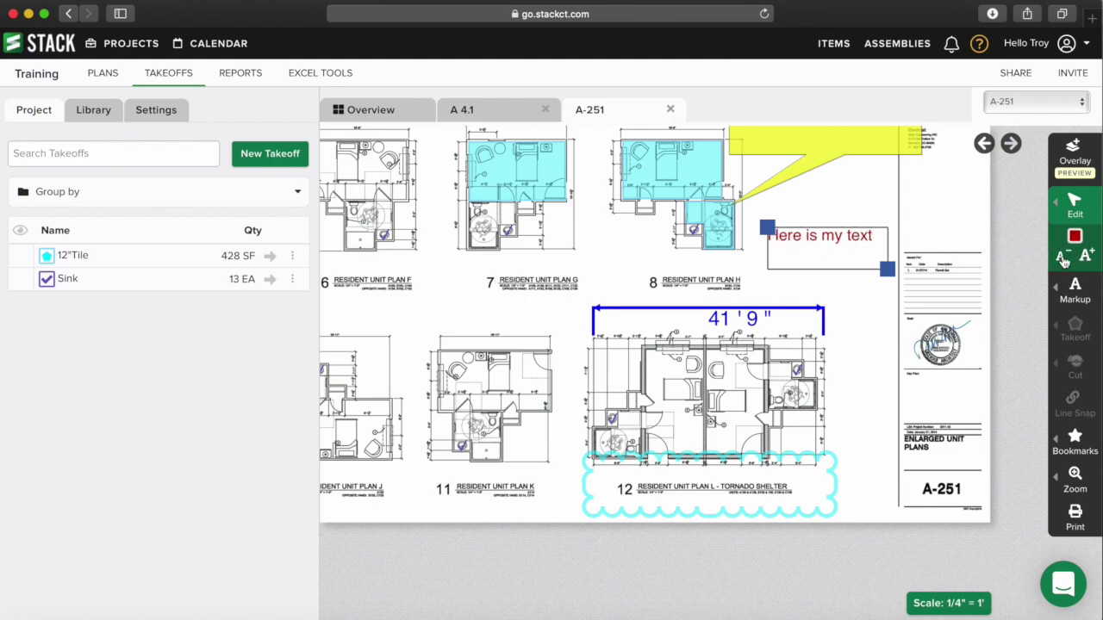
pyautogui.click(1086, 257)
pyautogui.click(878, 206)
pyautogui.click(1073, 207)
pyautogui.click(1075, 241)
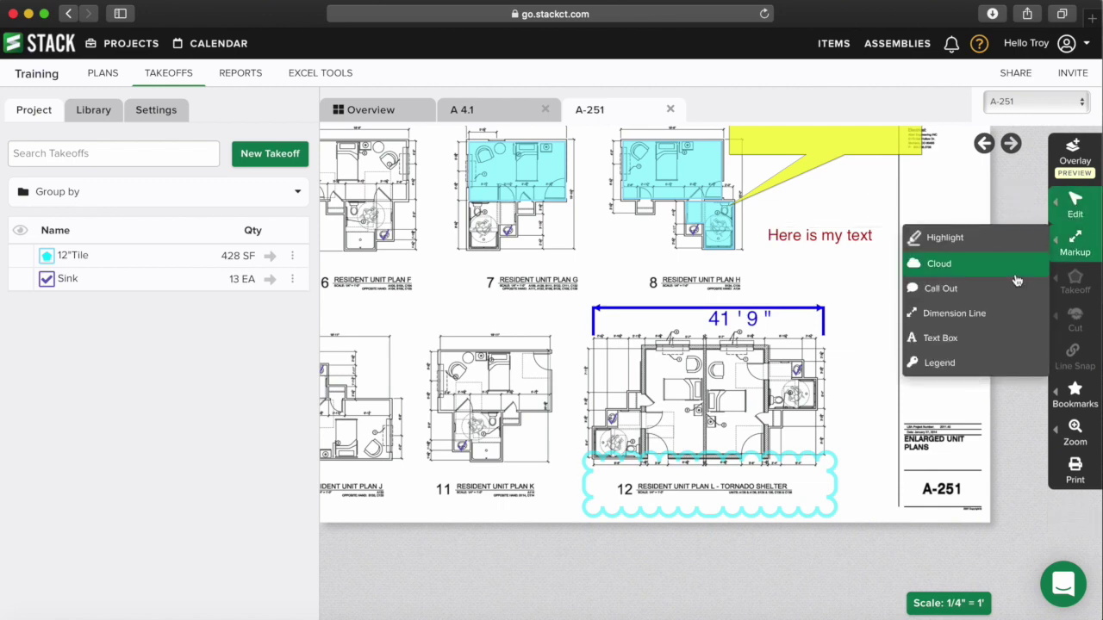
# - Place a legend showing 12"Tile 427.98 SF and Sink 13 EA beside the red cloud
pyautogui.click(947, 364)
pyautogui.scroll(-5, 572, 321)
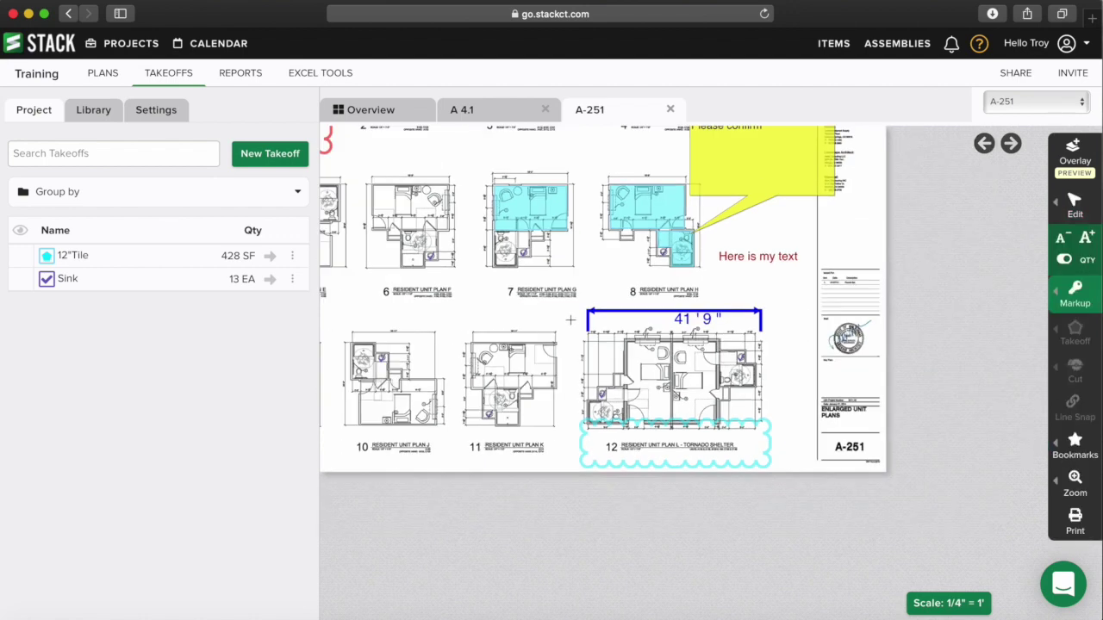
pyautogui.moveTo(554, 313); pyautogui.dragTo(612, 332)
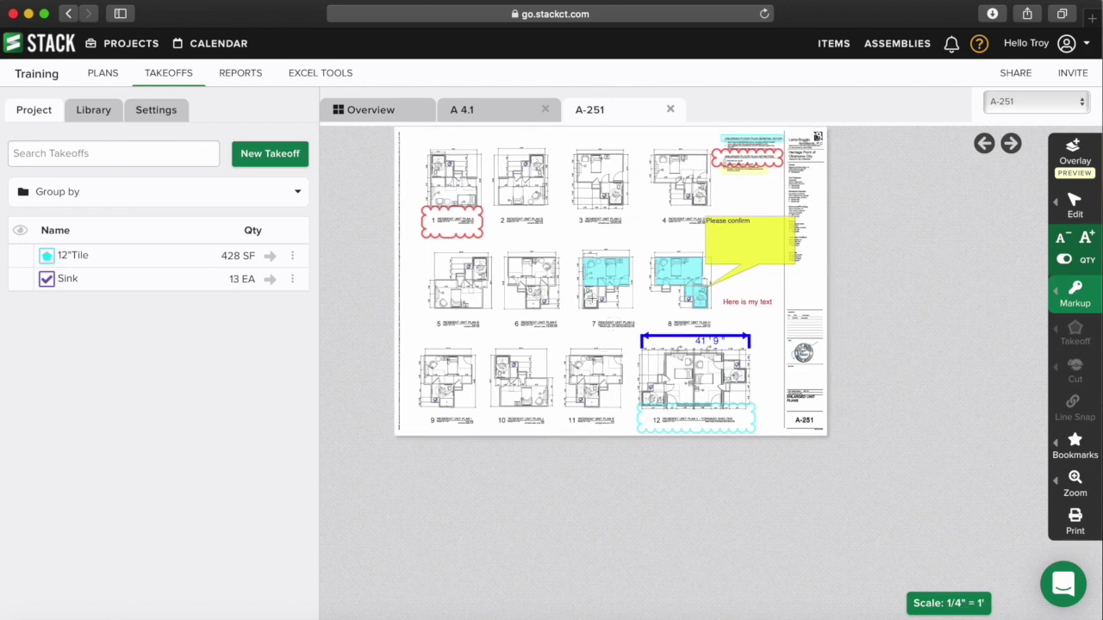
pyautogui.moveTo(575, 272); pyautogui.dragTo(594, 320)
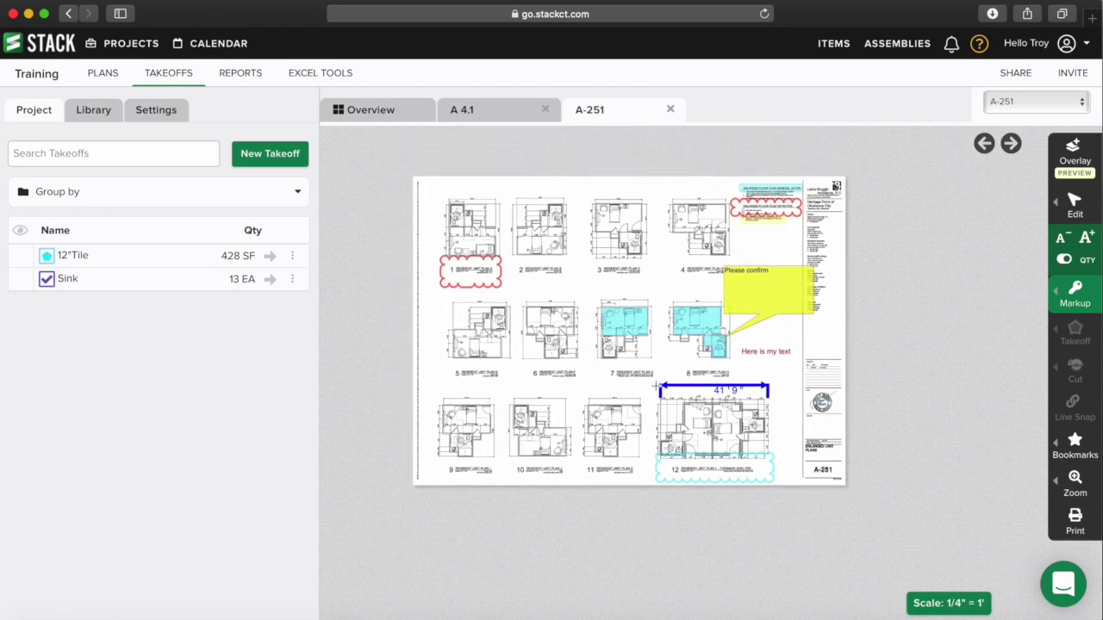
pyautogui.moveTo(735, 222); pyautogui.dragTo(834, 264)
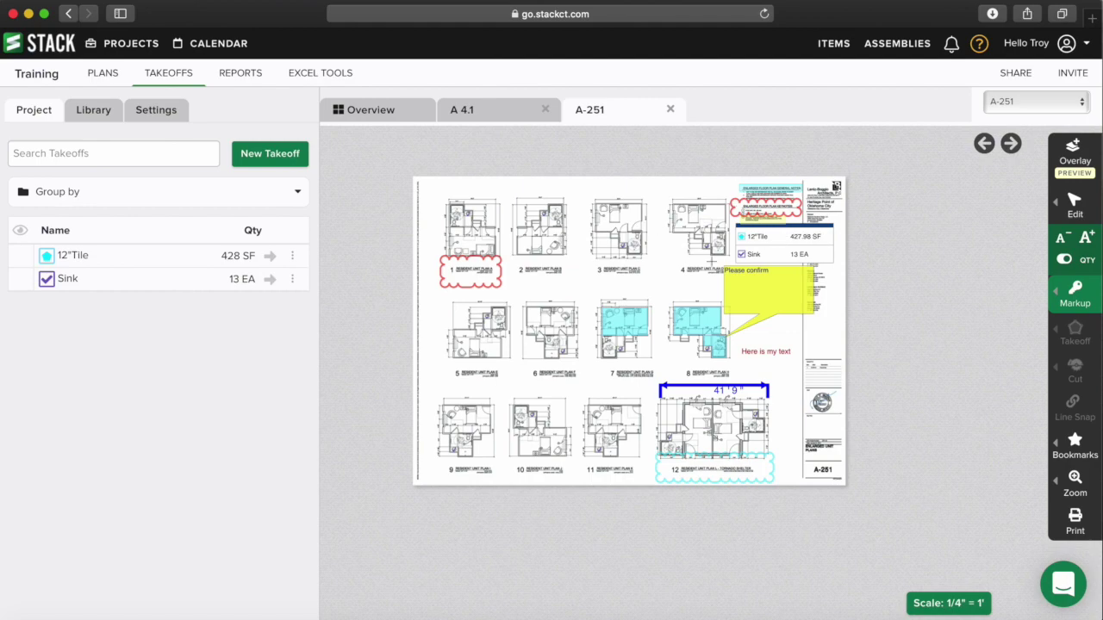
pyautogui.scroll(2, 712, 261)
pyautogui.scroll(1, 711, 262)
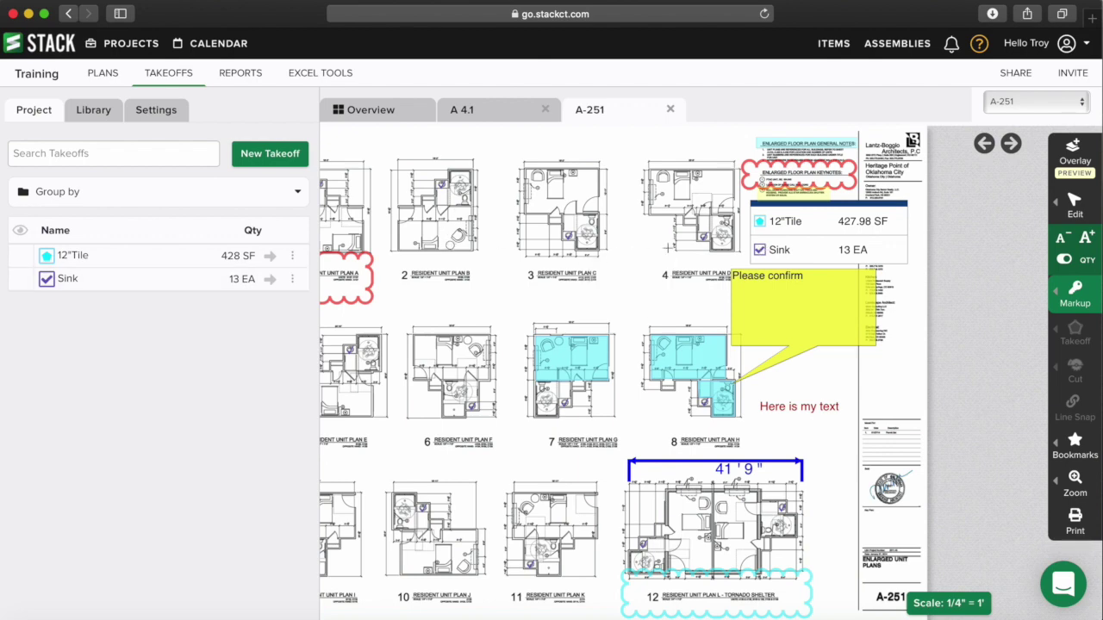
# - Widen the legend box slightly and toggle its quantity display off and back on
pyautogui.moveTo(1073, 205)
pyautogui.click(1017, 206)
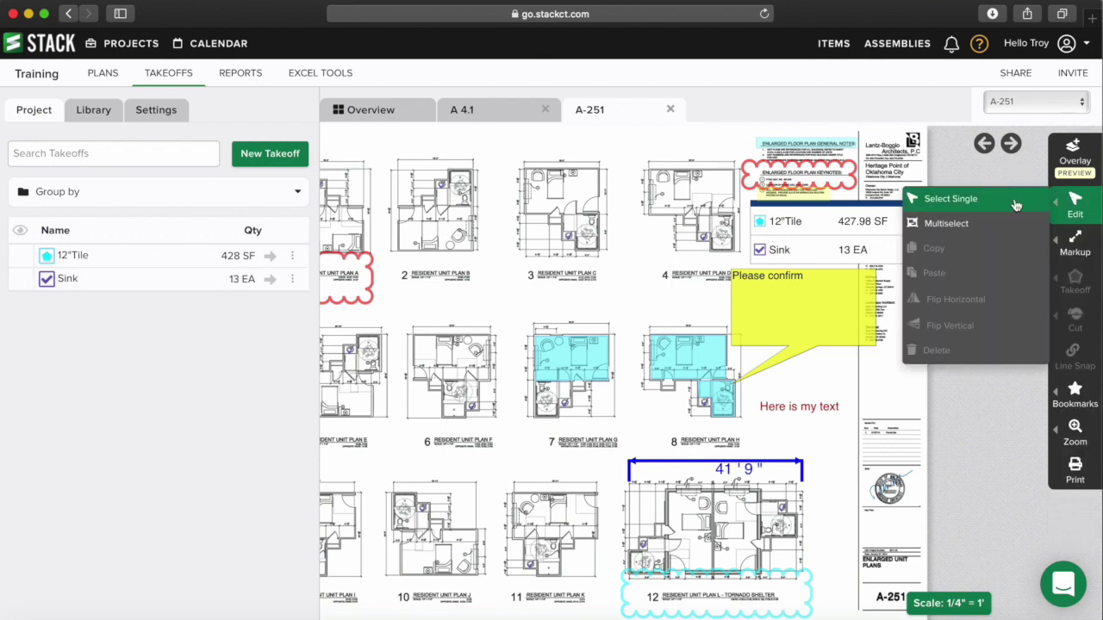
pyautogui.click(805, 228)
pyautogui.moveTo(914, 268)
pyautogui.mouseDown()
pyautogui.moveTo(916, 279)
pyautogui.moveTo(925, 264)
pyautogui.mouseUp()
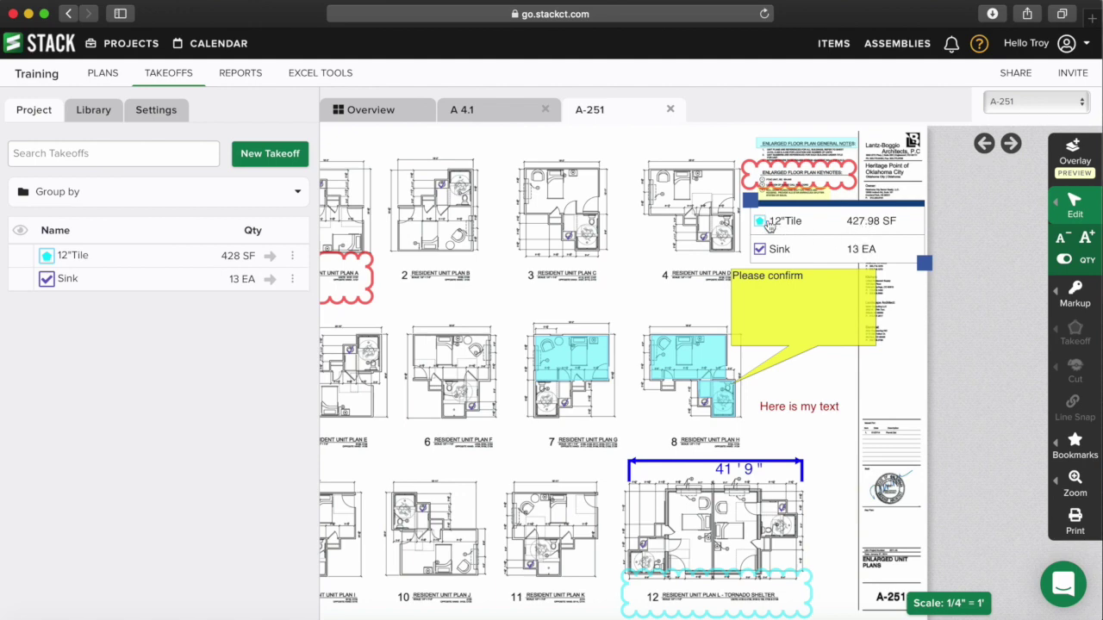
pyautogui.click(1062, 263)
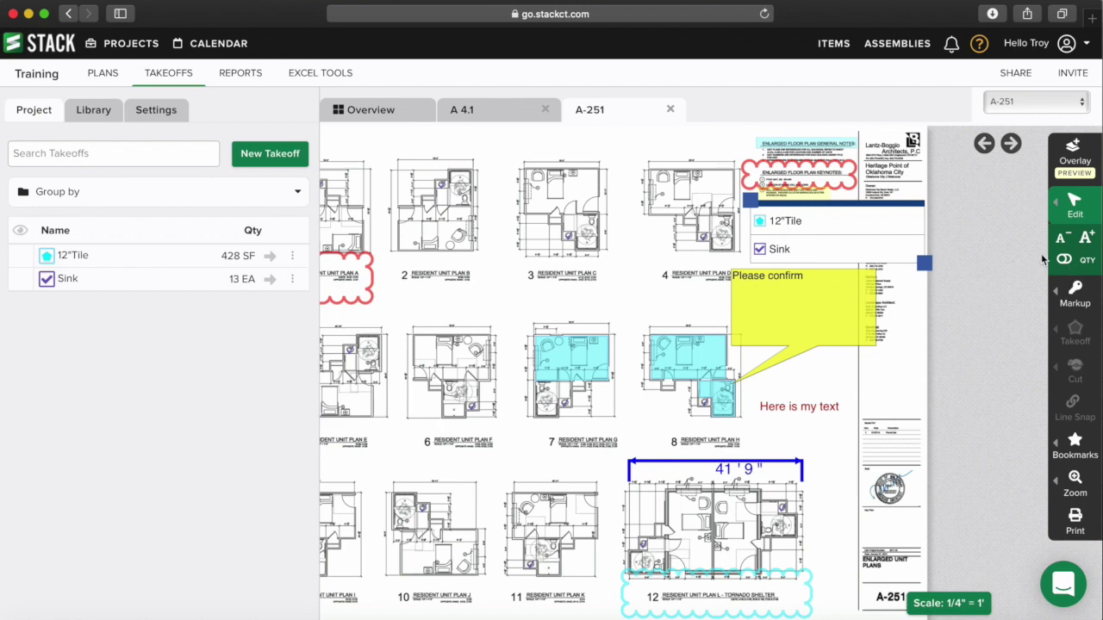
pyautogui.click(1069, 263)
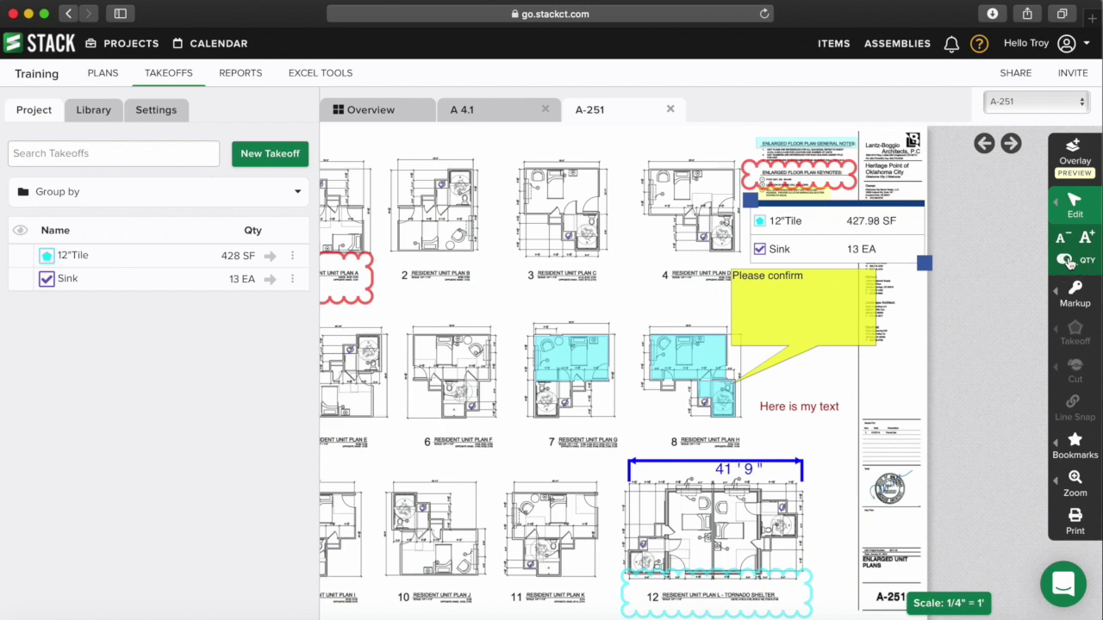
pyautogui.click(911, 303)
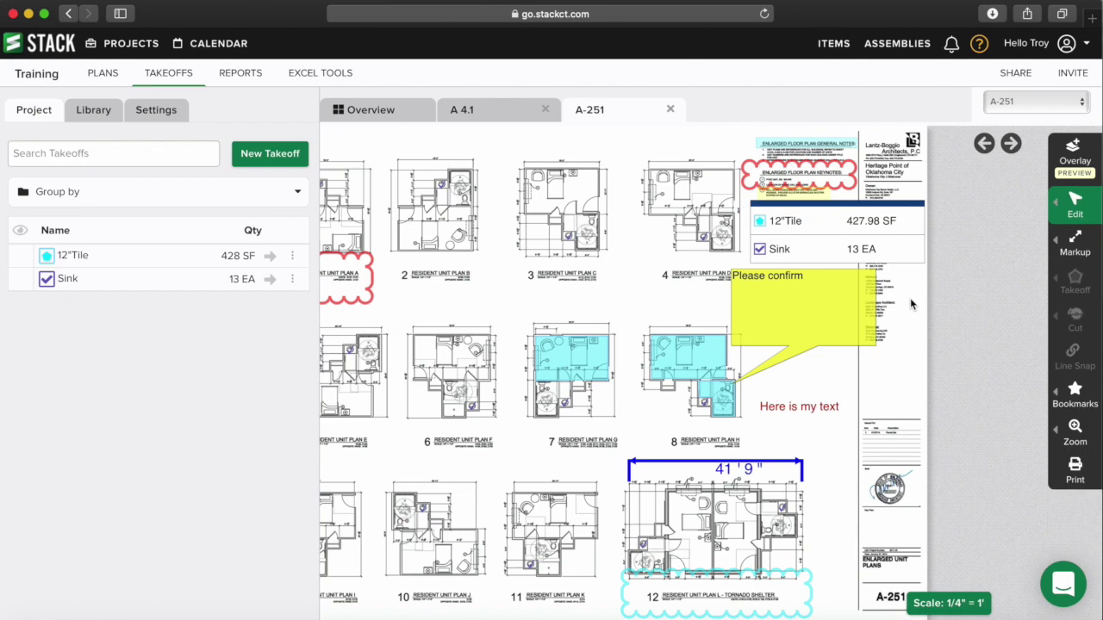
pyautogui.scroll(5, 911, 303)
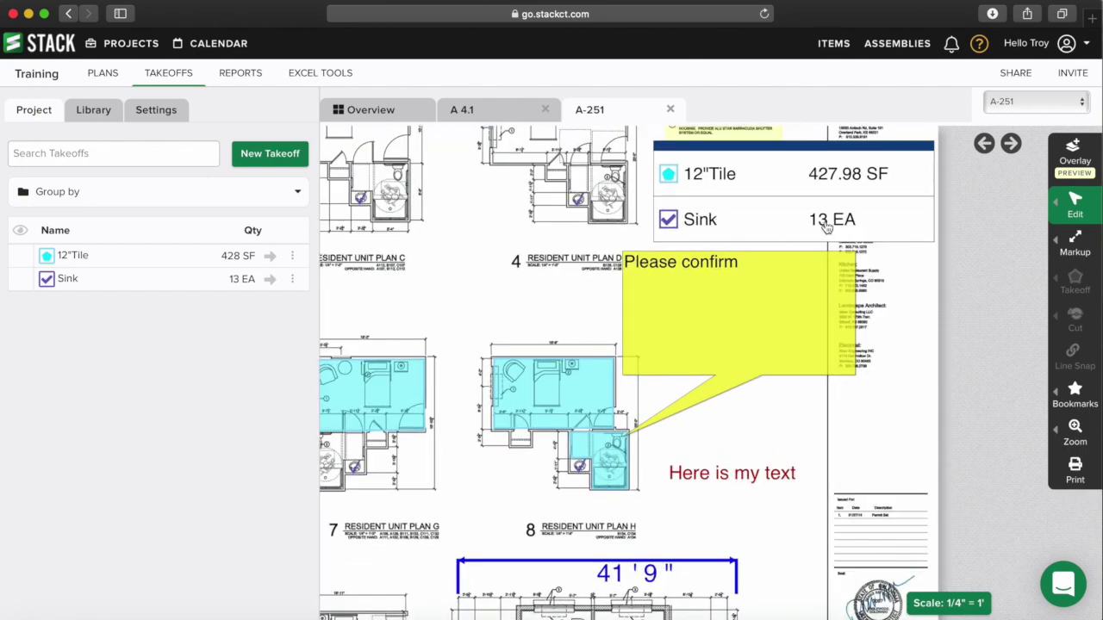
# - Add one more sink to the Sink count, raising it to 14 EA
pyautogui.click(271, 281)
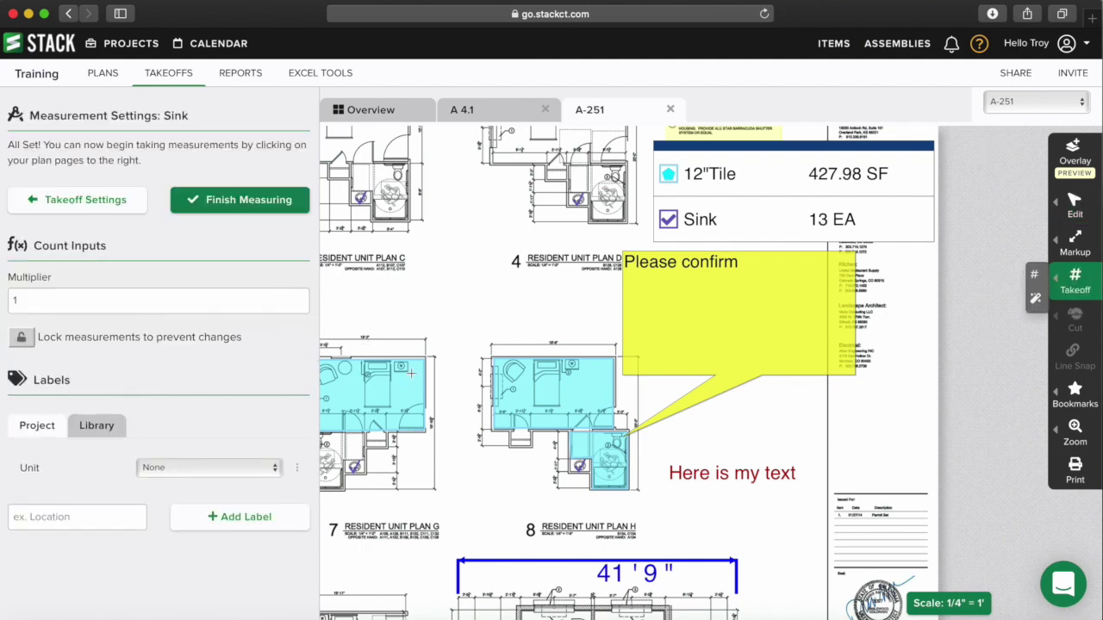
pyautogui.scroll(-5, 408, 405)
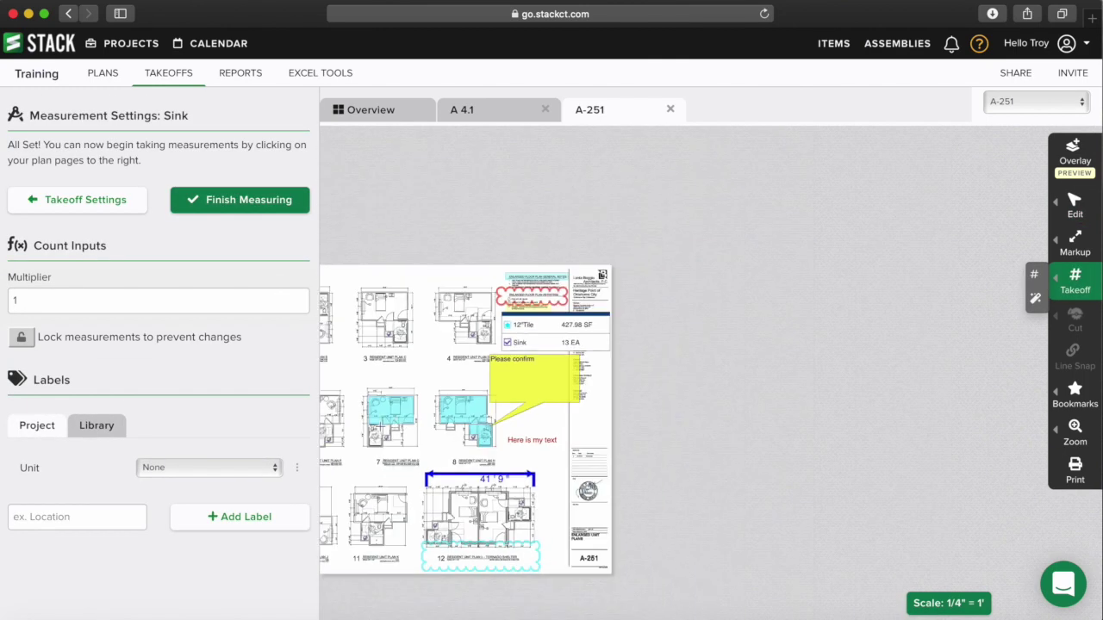
pyautogui.click(375, 417)
pyautogui.scroll(4, 537, 365)
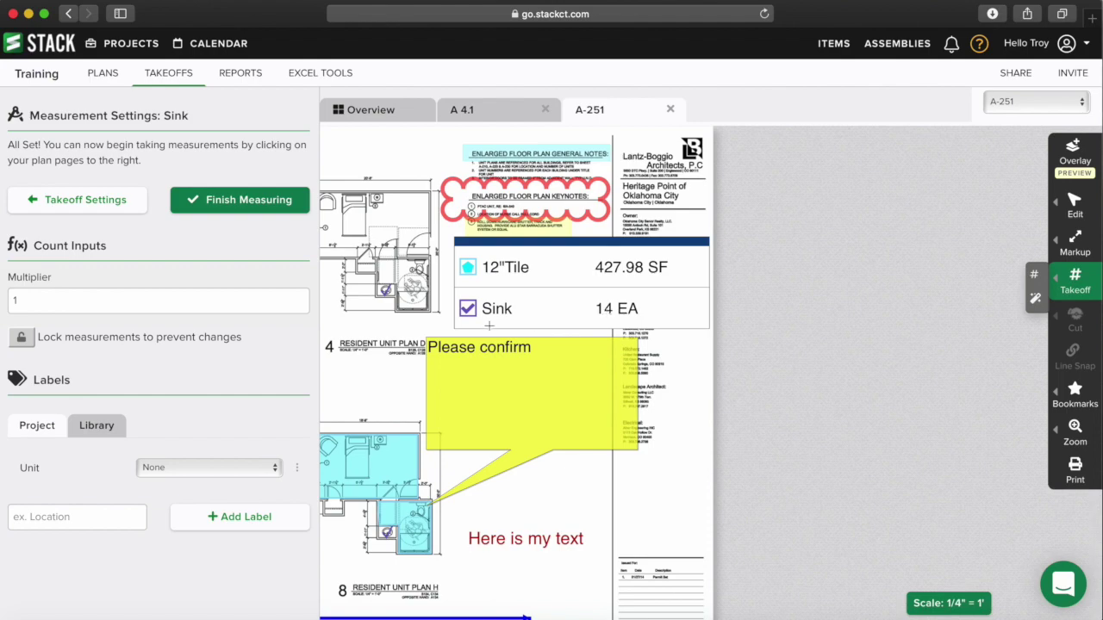
pyautogui.scroll(-5, 493, 335)
pyautogui.moveTo(494, 335); pyautogui.dragTo(594, 343)
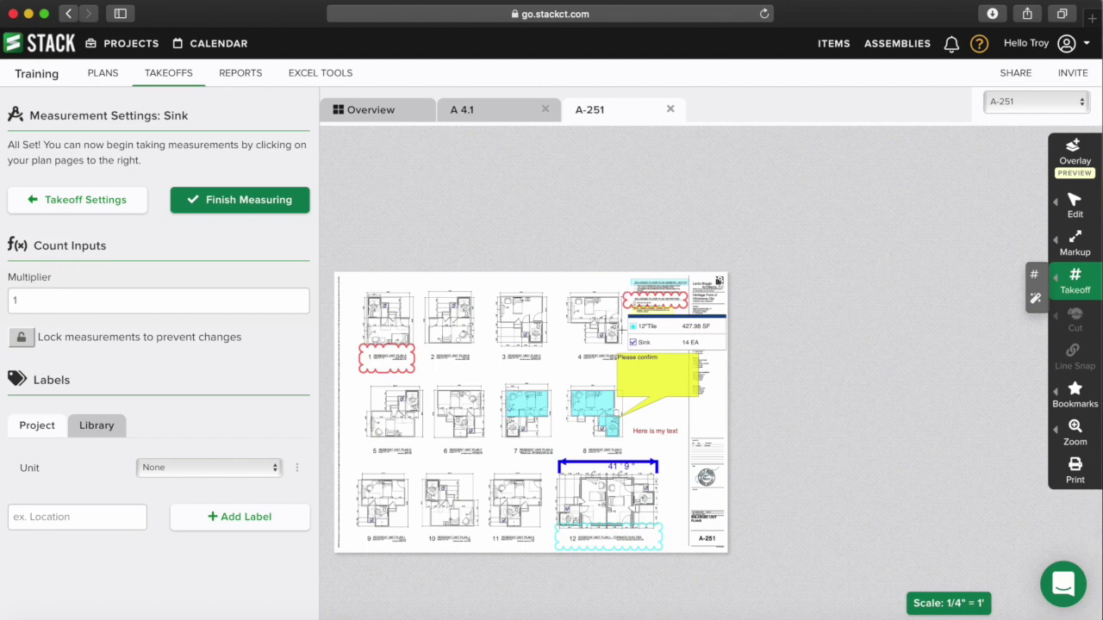
pyautogui.click(249, 222)
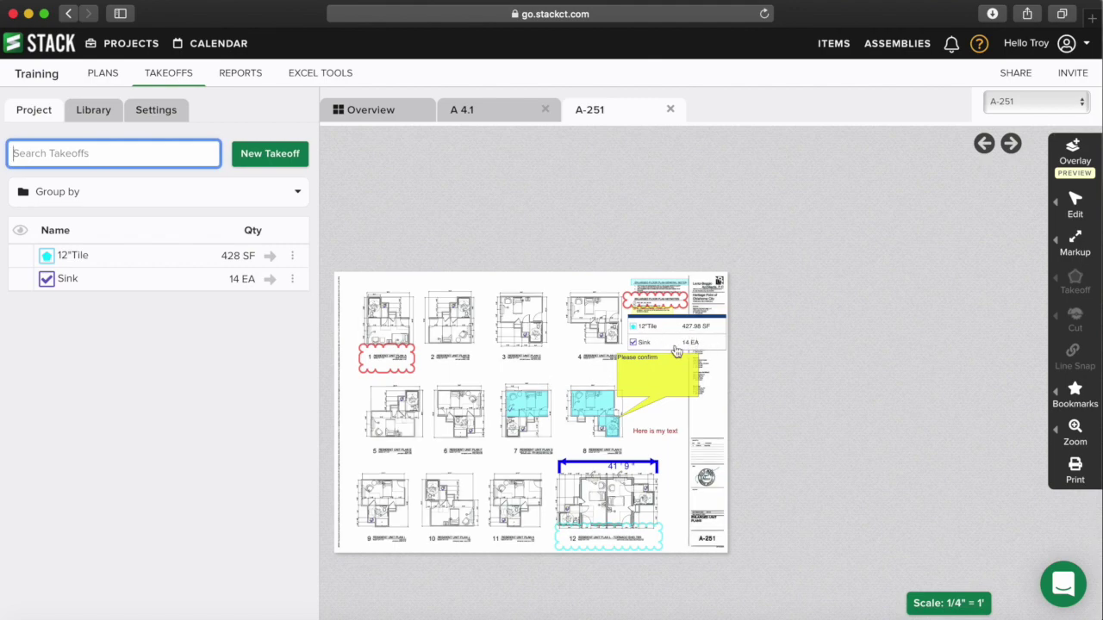
# - Zoom the A-251 plan view in and back out
pyautogui.click(515, 372)
pyautogui.scroll(3, 698, 359)
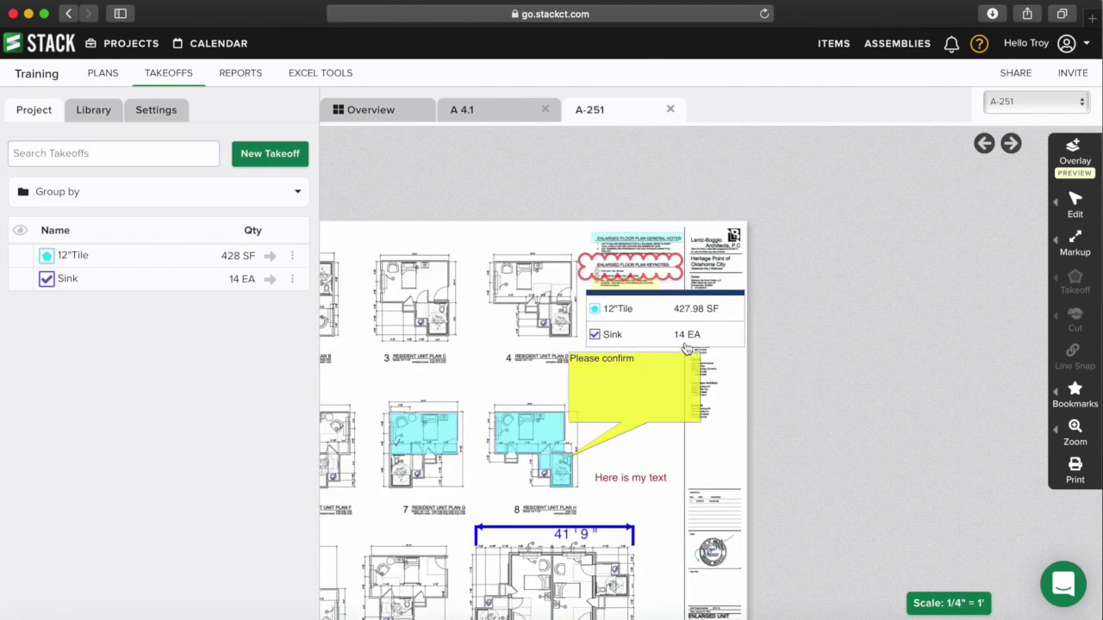
pyautogui.scroll(-5, 532, 358)
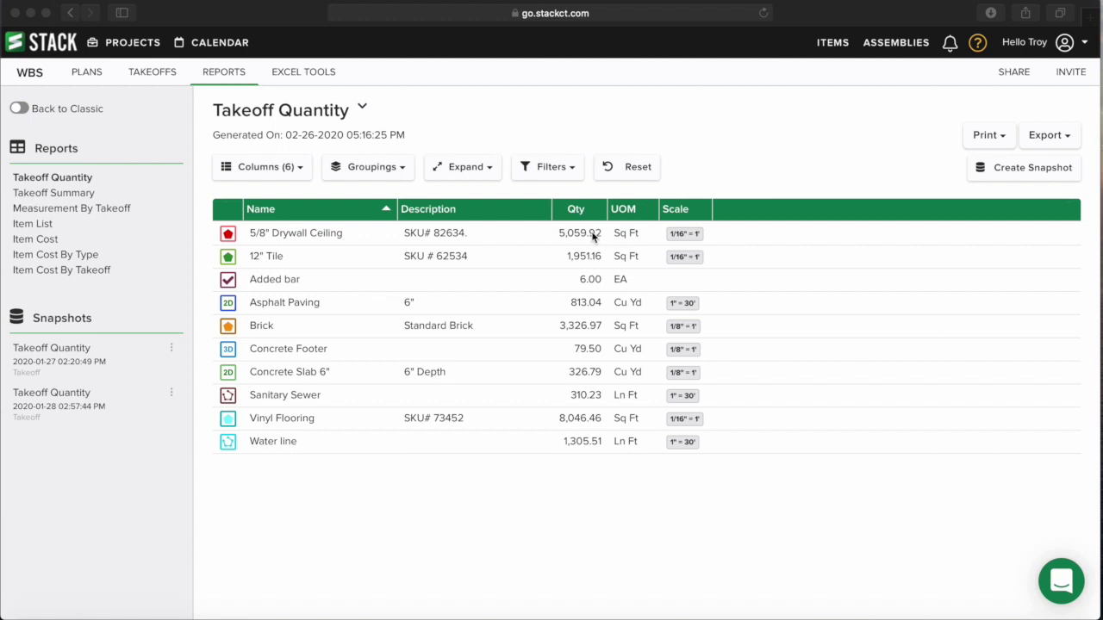
# - Open the Takeoff Summary report from the Reports sidebar
pyautogui.click(56, 194)
pyautogui.doubleClick(60, 195)
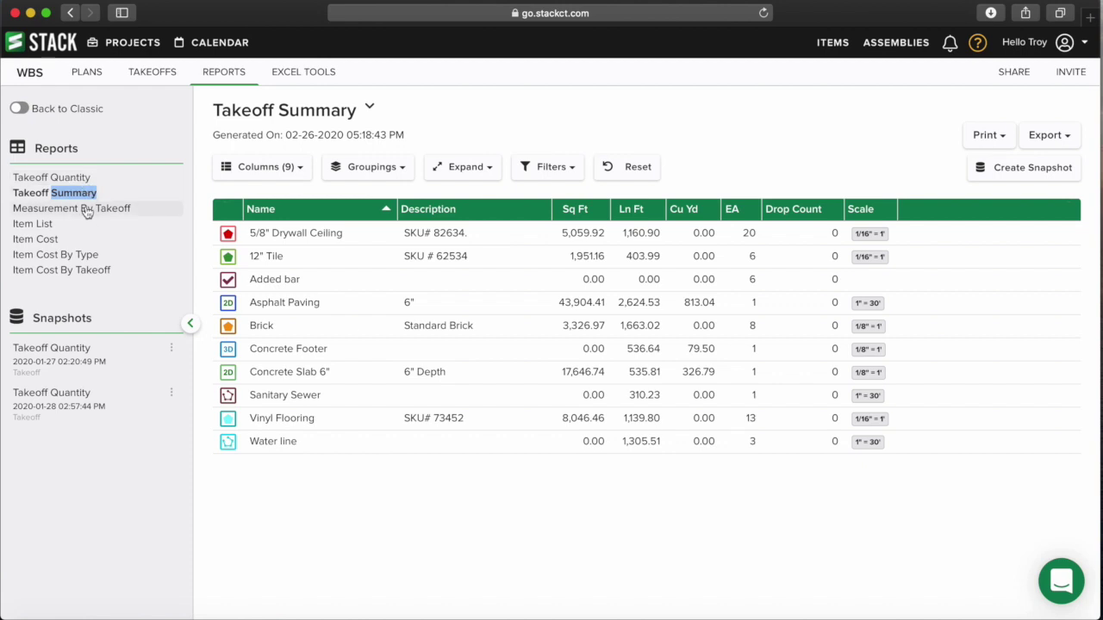
# - Open the Measurement By Takeoff report and jump to a 12" Tile measurement on sheet A-110
pyautogui.click(87, 210)
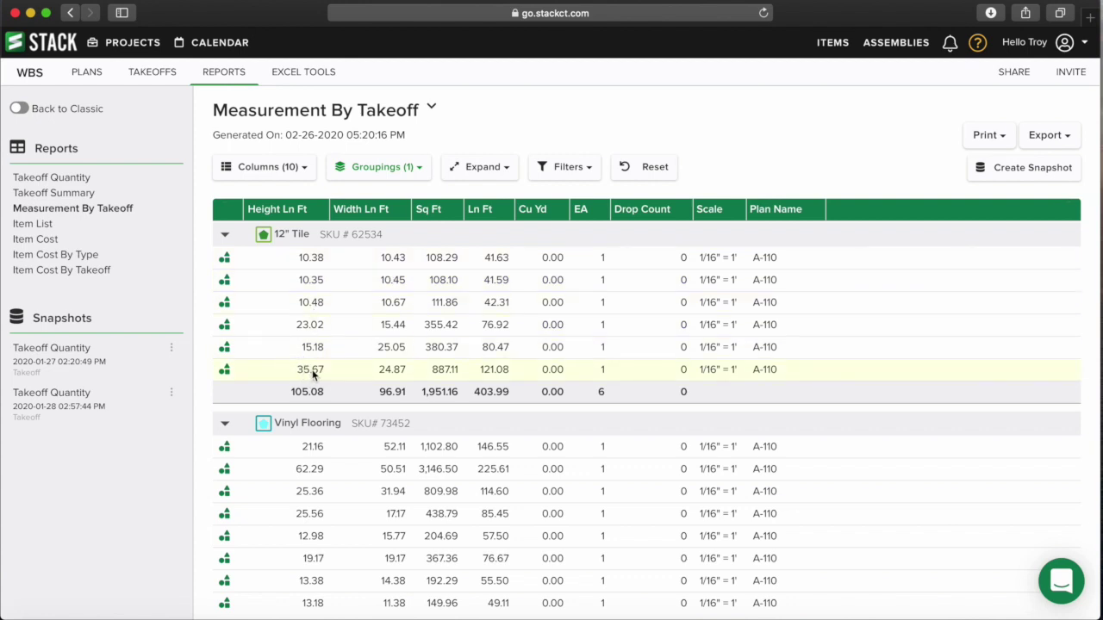
pyautogui.click(225, 369)
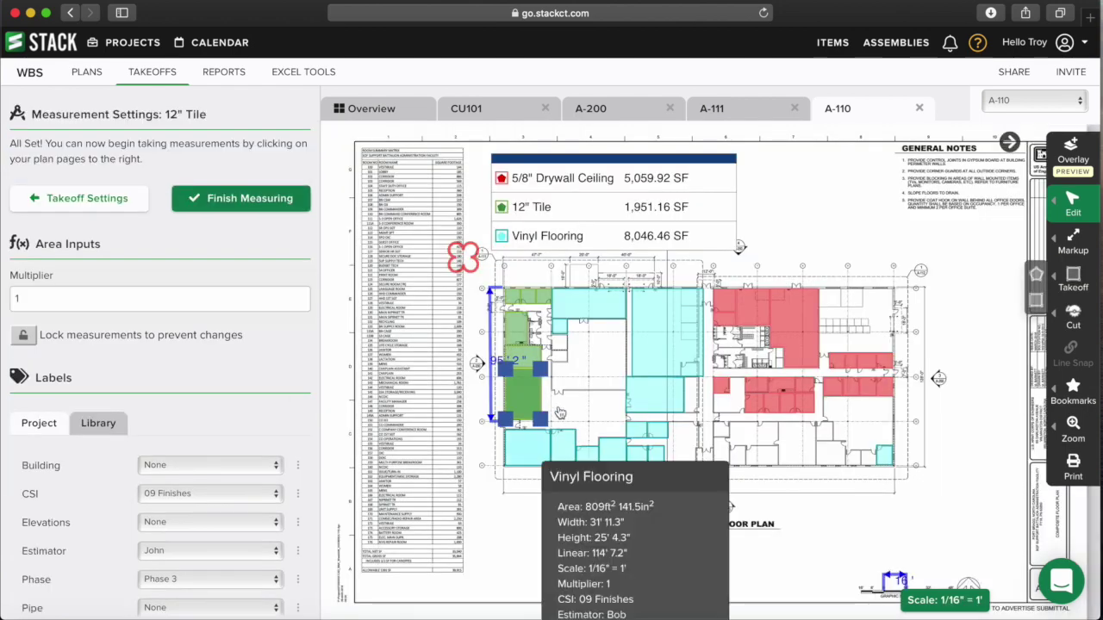
# - Finish inspecting the 887 ft² 12" Tile area on A-110 and go back to Reports
pyautogui.moveTo(522, 402)
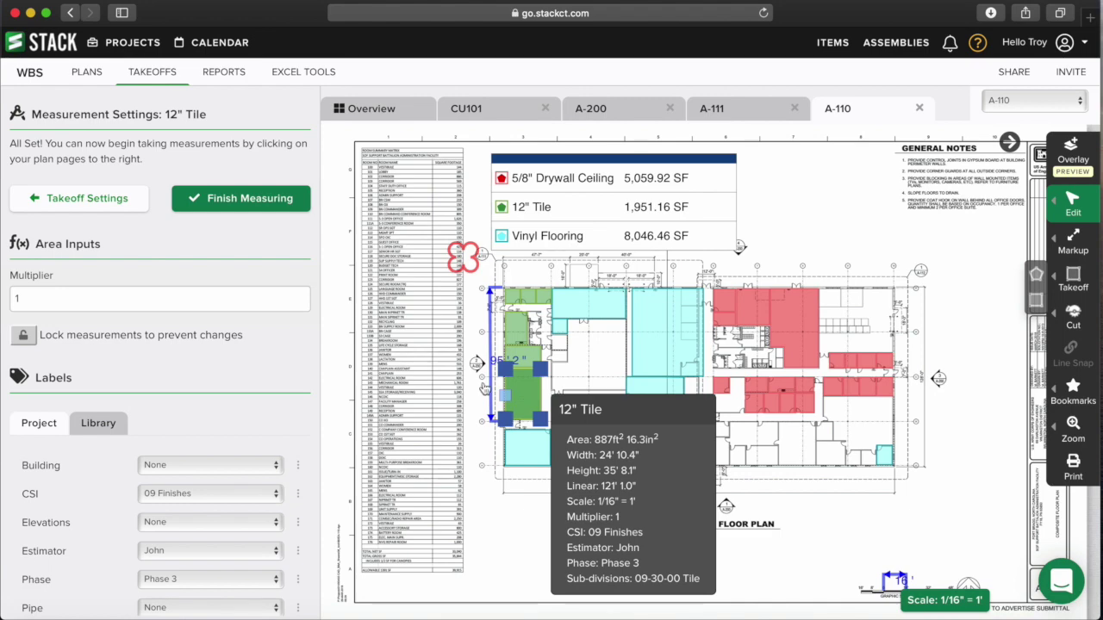
pyautogui.click(263, 203)
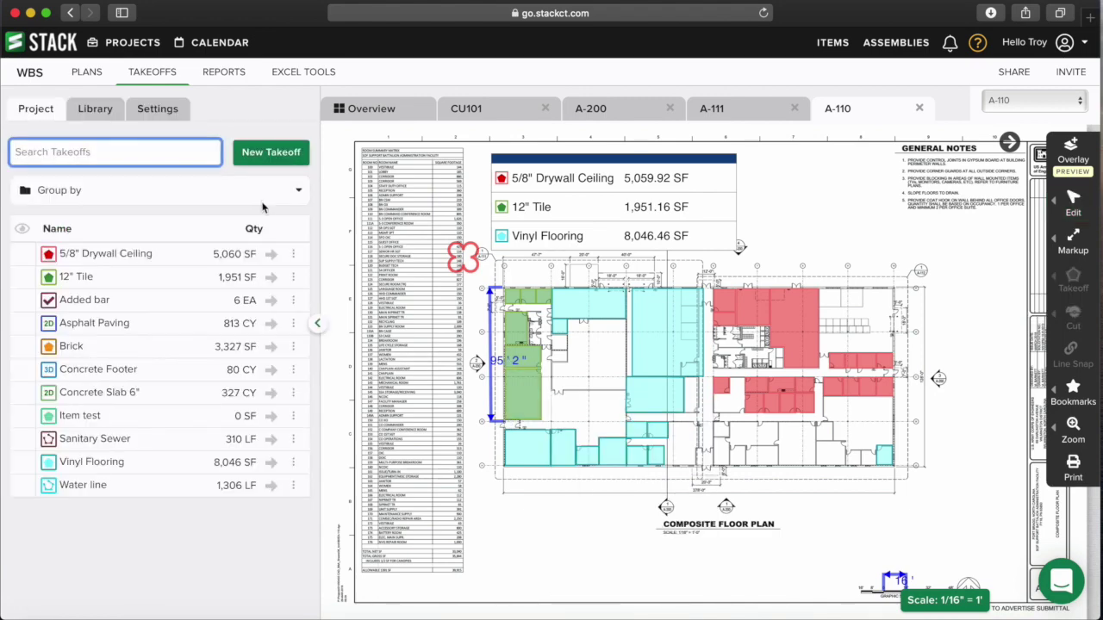
pyautogui.click(231, 76)
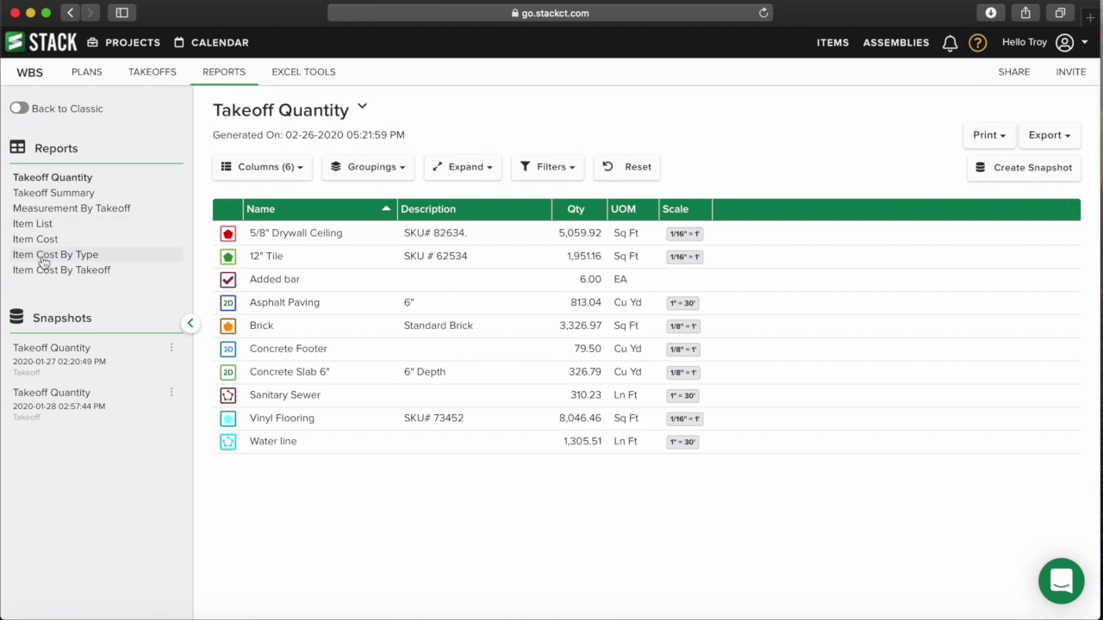
# - Browse the Item List report, then the Item Cost report
pyautogui.click(49, 225)
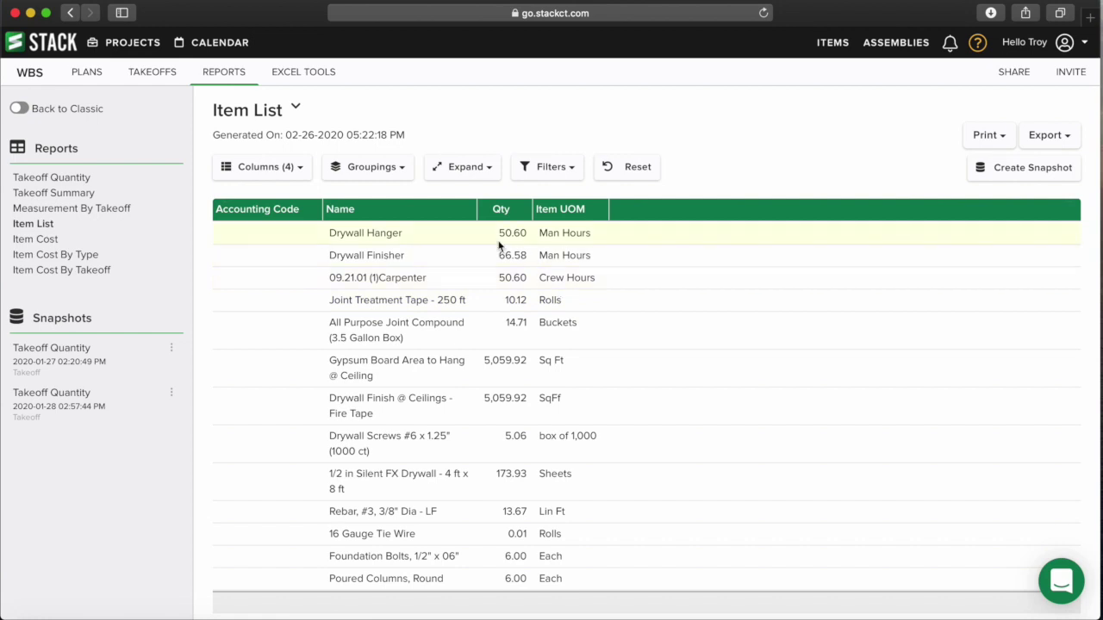
pyautogui.scroll(-3, 553, 255)
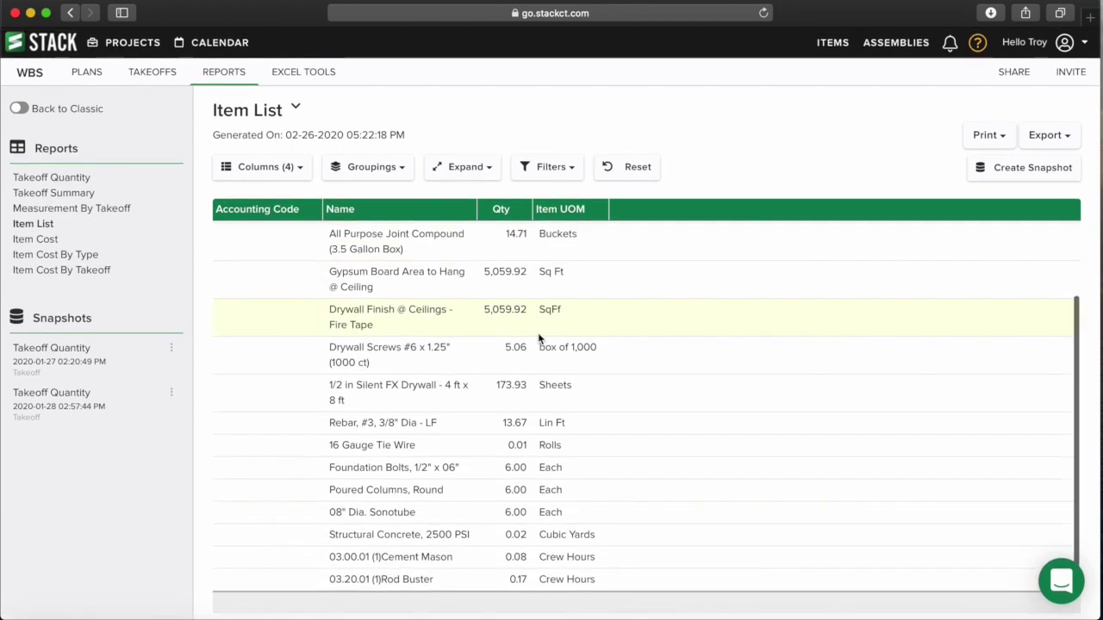
pyautogui.scroll(3, 527, 276)
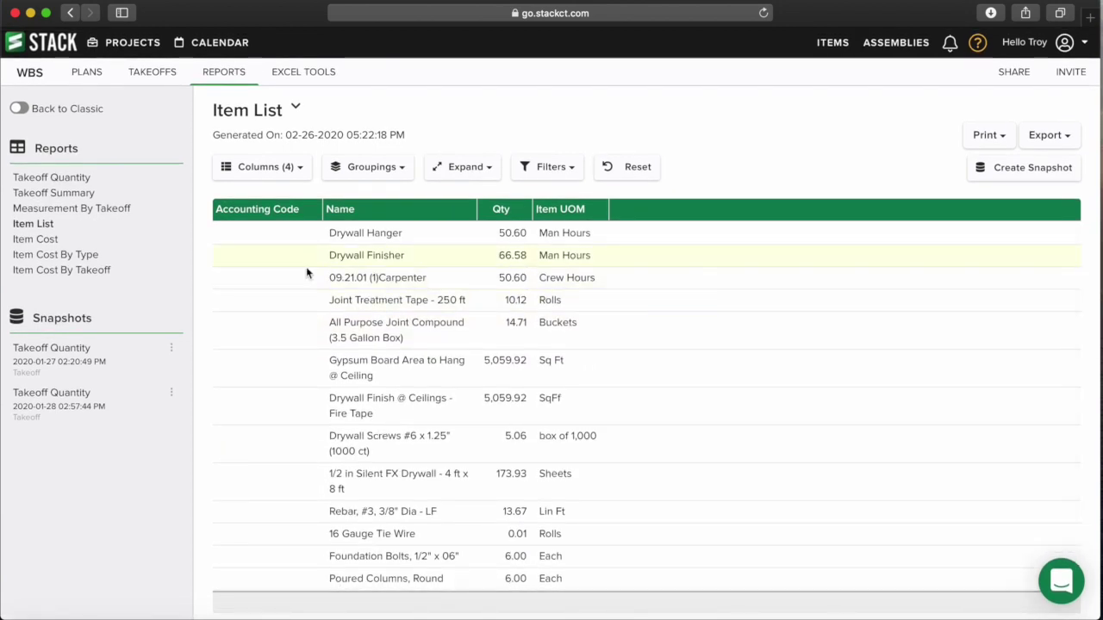
pyautogui.click(41, 241)
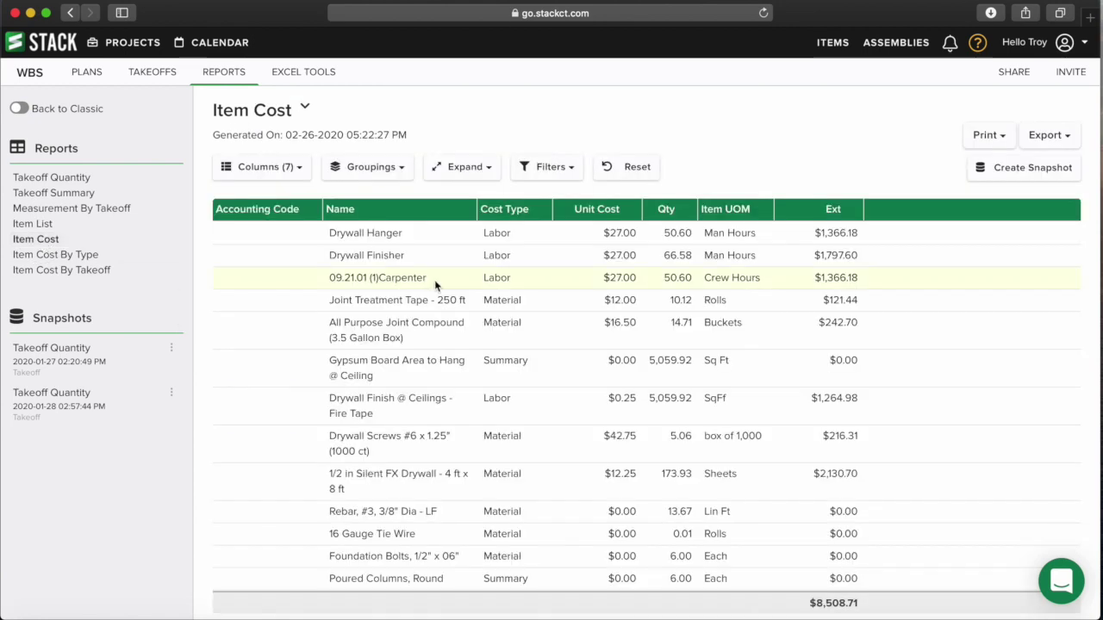
pyautogui.scroll(-3, 826, 281)
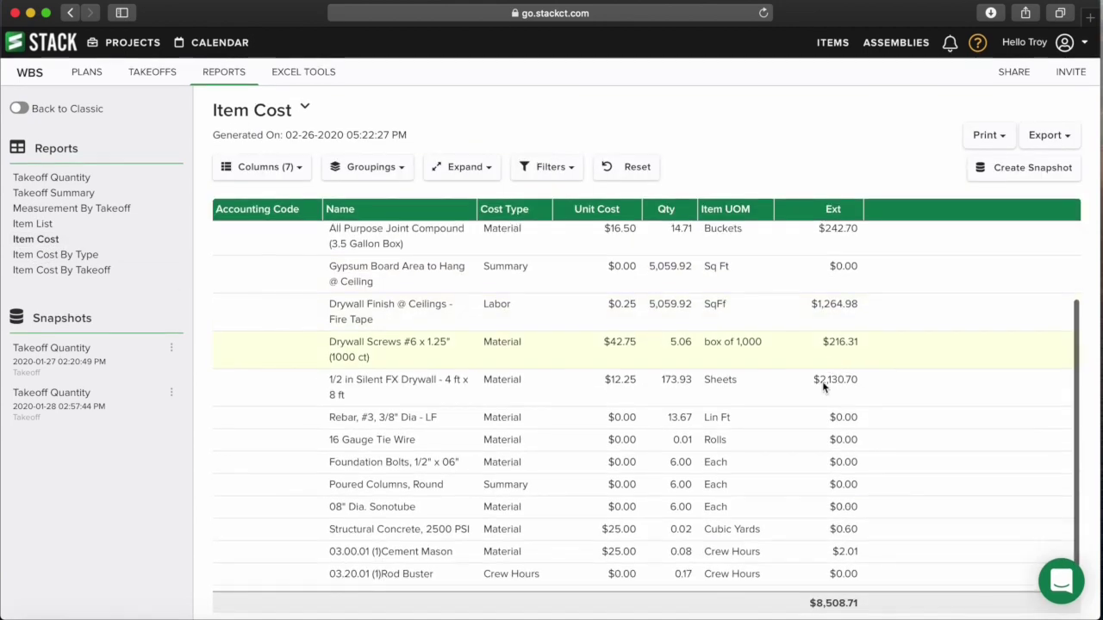
pyautogui.scroll(3, 821, 413)
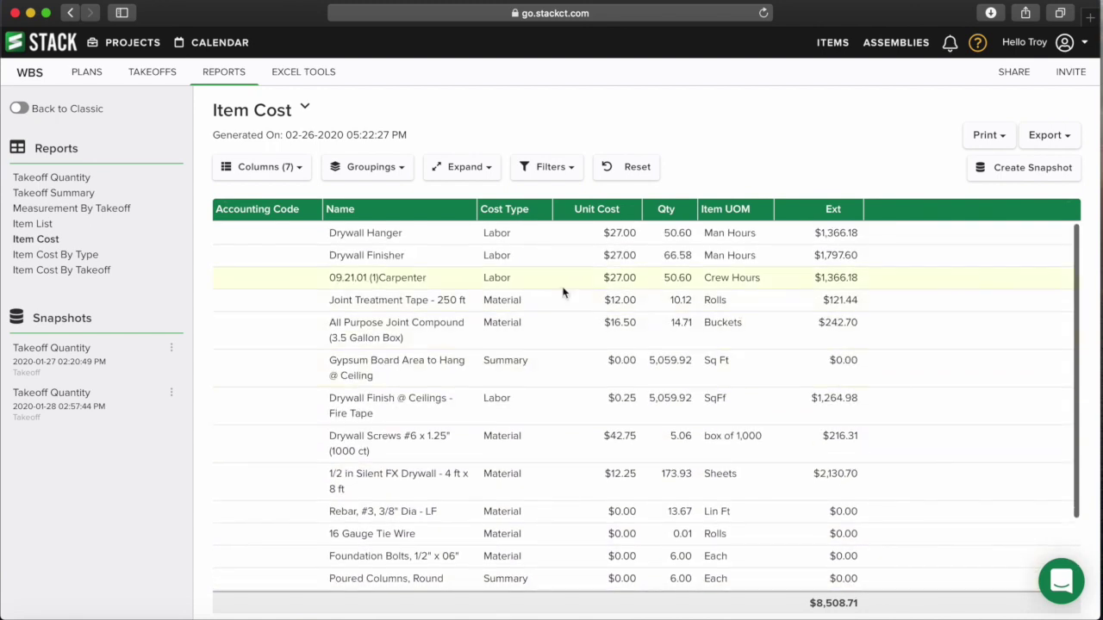
# - Scroll through the Item Cost By Type report
pyautogui.click(65, 257)
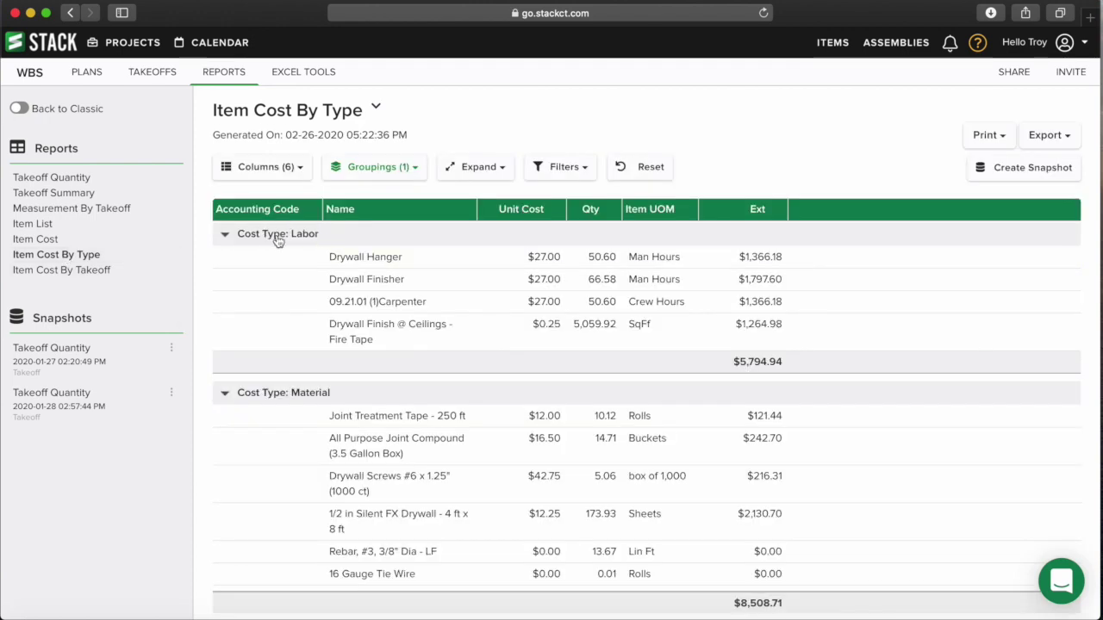
pyautogui.scroll(-5, 308, 399)
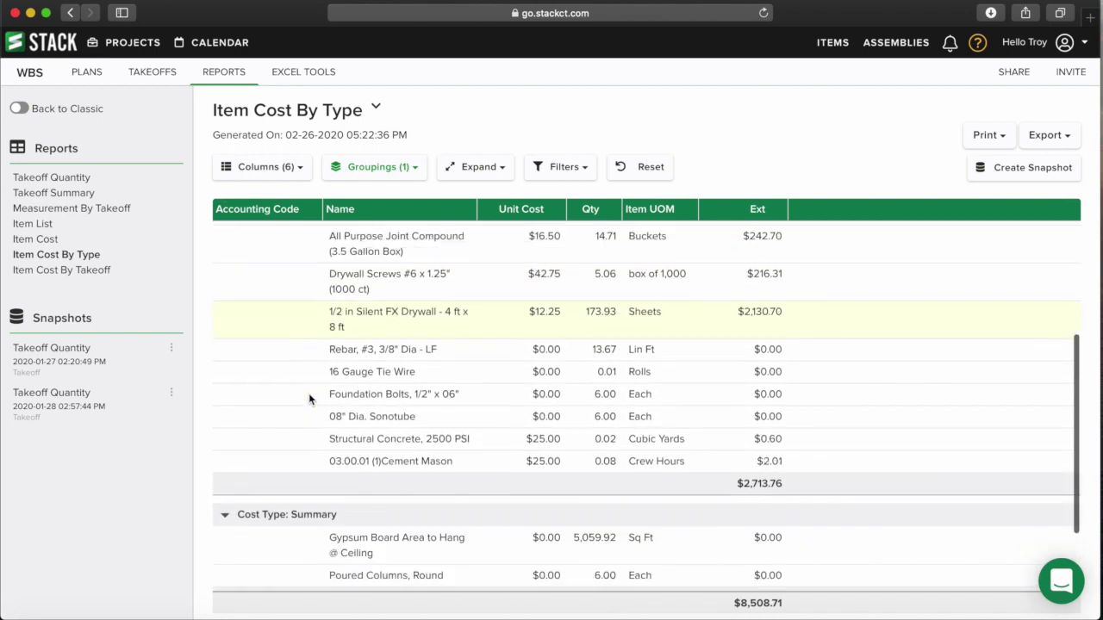
pyautogui.scroll(-3, 284, 433)
pyautogui.scroll(5, 319, 484)
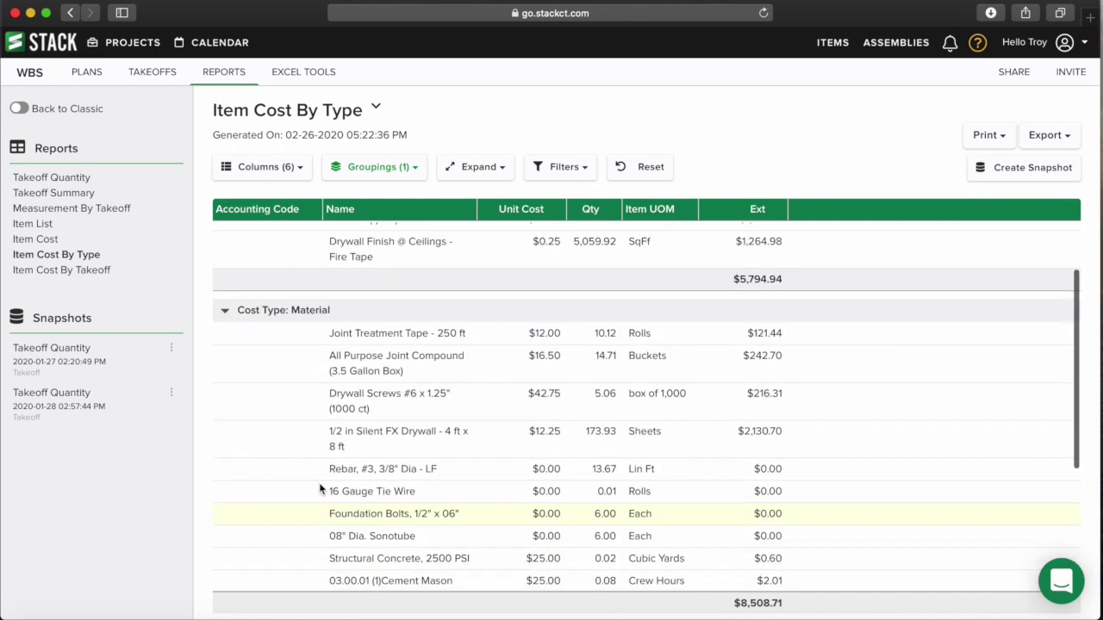
pyautogui.scroll(2, 319, 484)
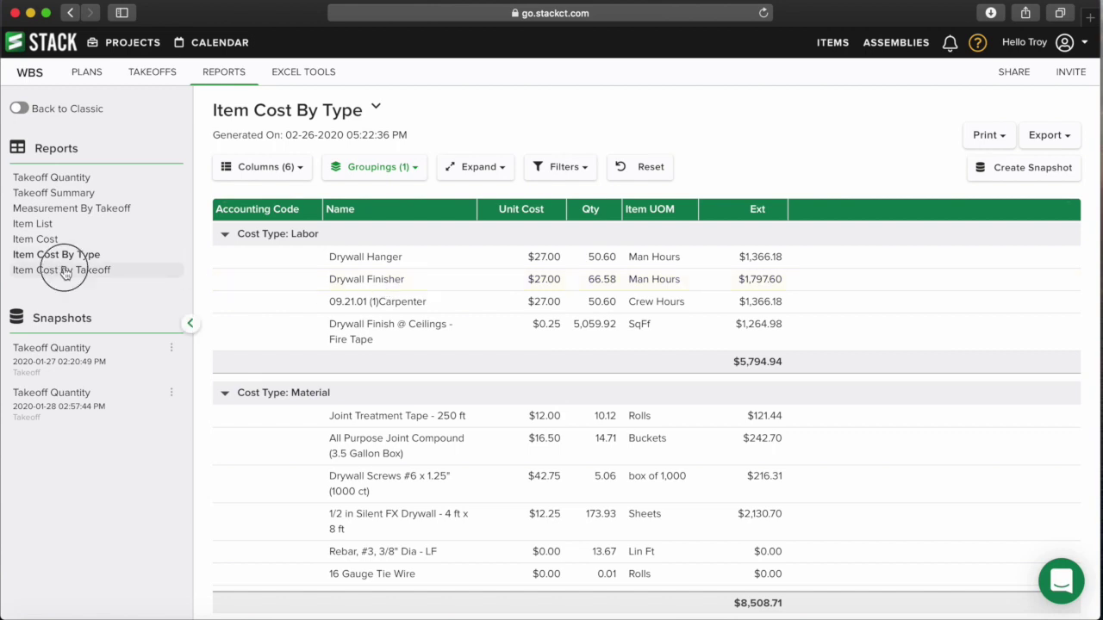
# - Open Item Cost By Takeoff and review groups like 5/8" Drywall Ceiling at $8,506.10
pyautogui.click(64, 271)
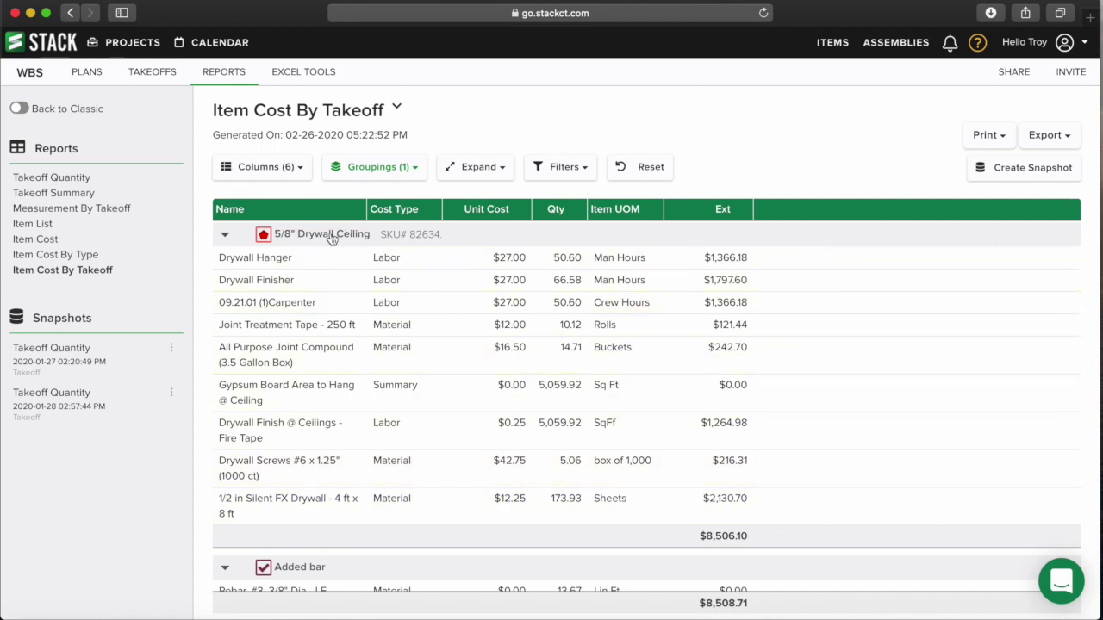
pyautogui.scroll(-5, 455, 319)
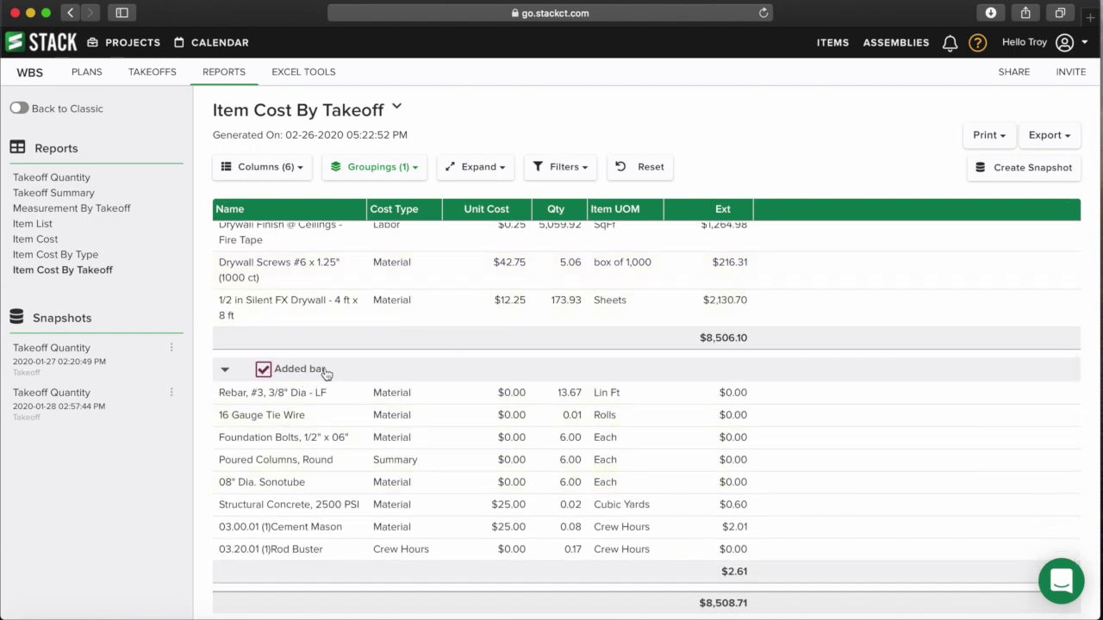
pyautogui.scroll(5, 474, 372)
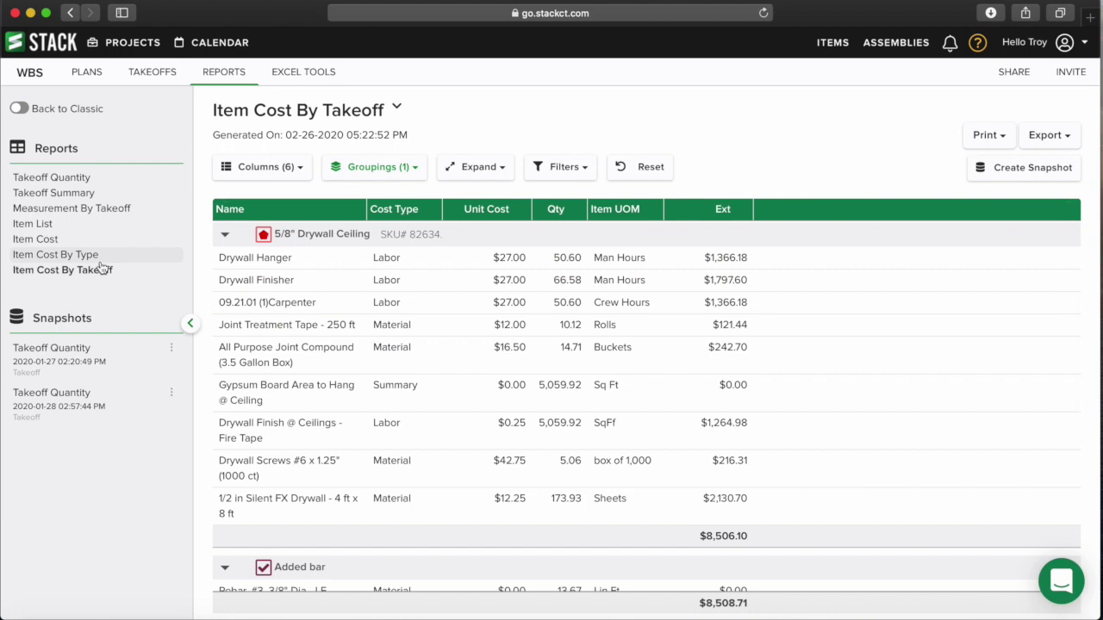
# - In Takeoff Quantity, resize the Name column and drag the Scale column to the first position
pyautogui.click(67, 179)
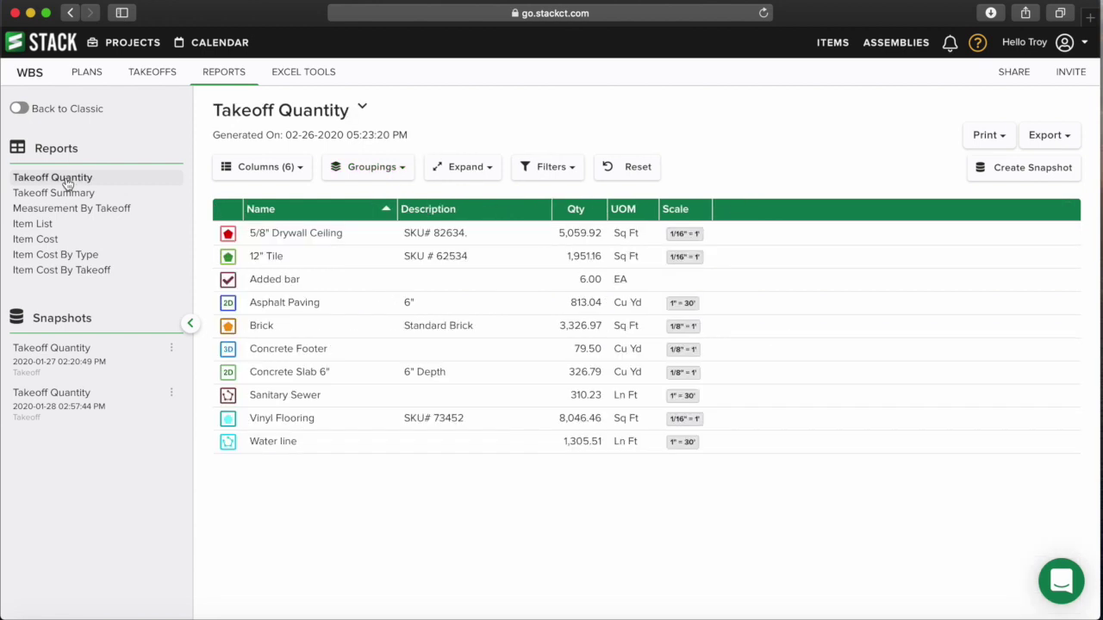
pyautogui.moveTo(397, 215)
pyautogui.mouseDown()
pyautogui.moveTo(338, 212)
pyautogui.moveTo(493, 227)
pyautogui.moveTo(384, 218)
pyautogui.mouseUp()
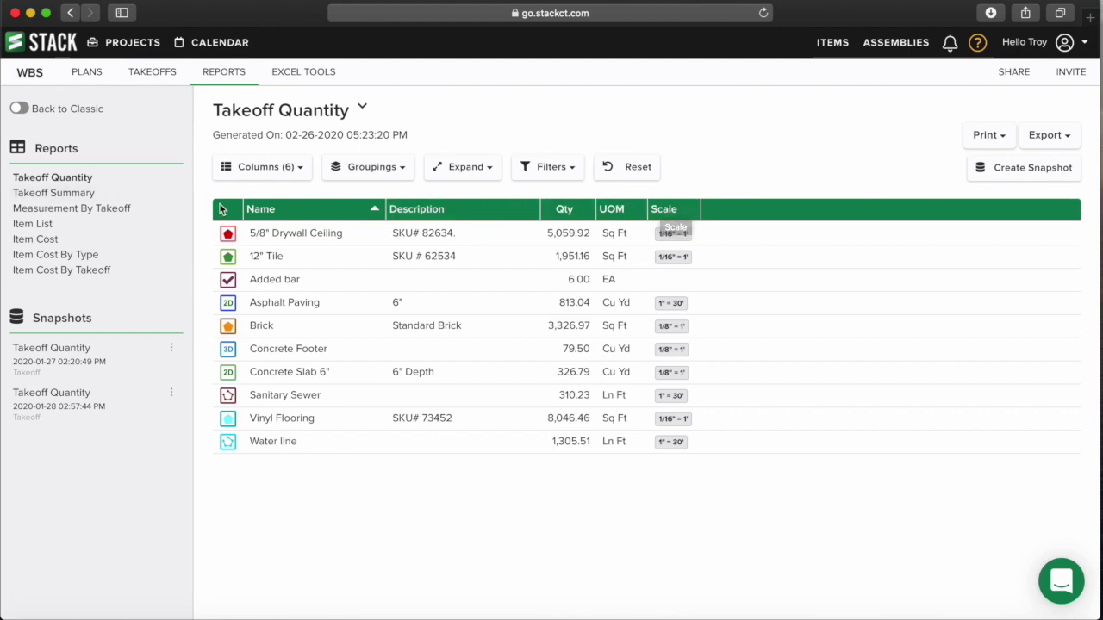
pyautogui.moveTo(667, 213); pyautogui.dragTo(224, 209)
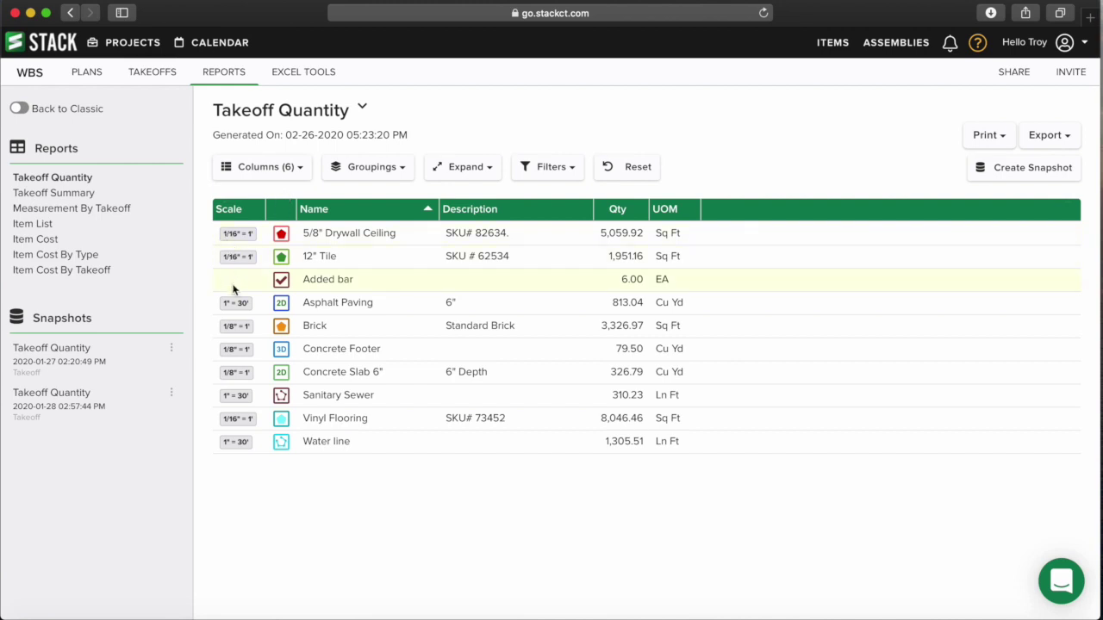
# - Hide the Scale column from the Takeoff Quantity report
pyautogui.click(288, 173)
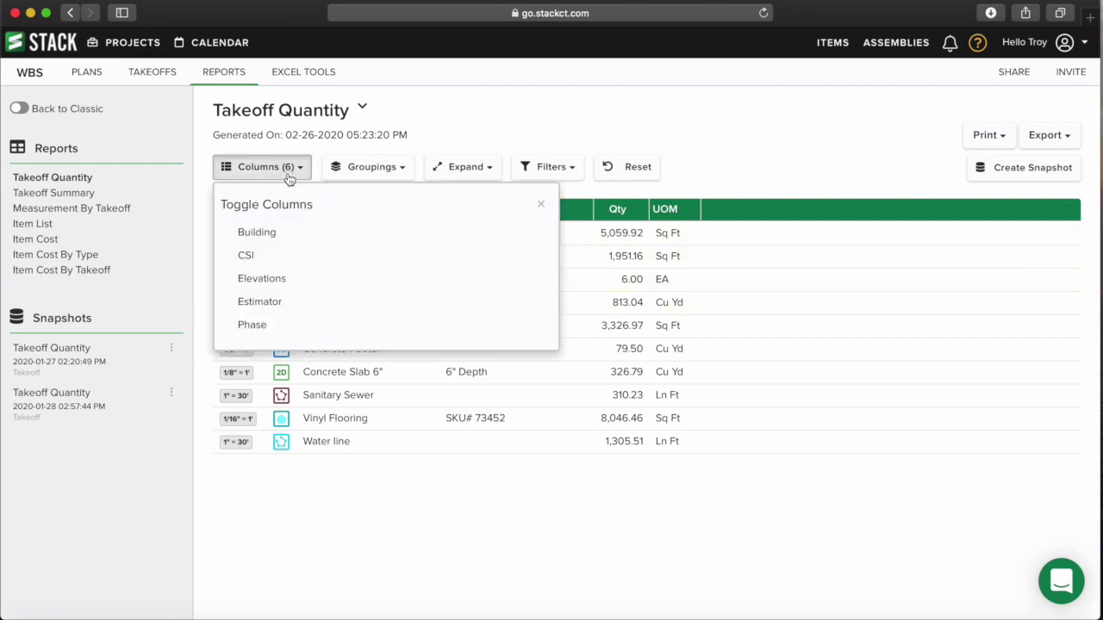
pyautogui.scroll(-5, 300, 301)
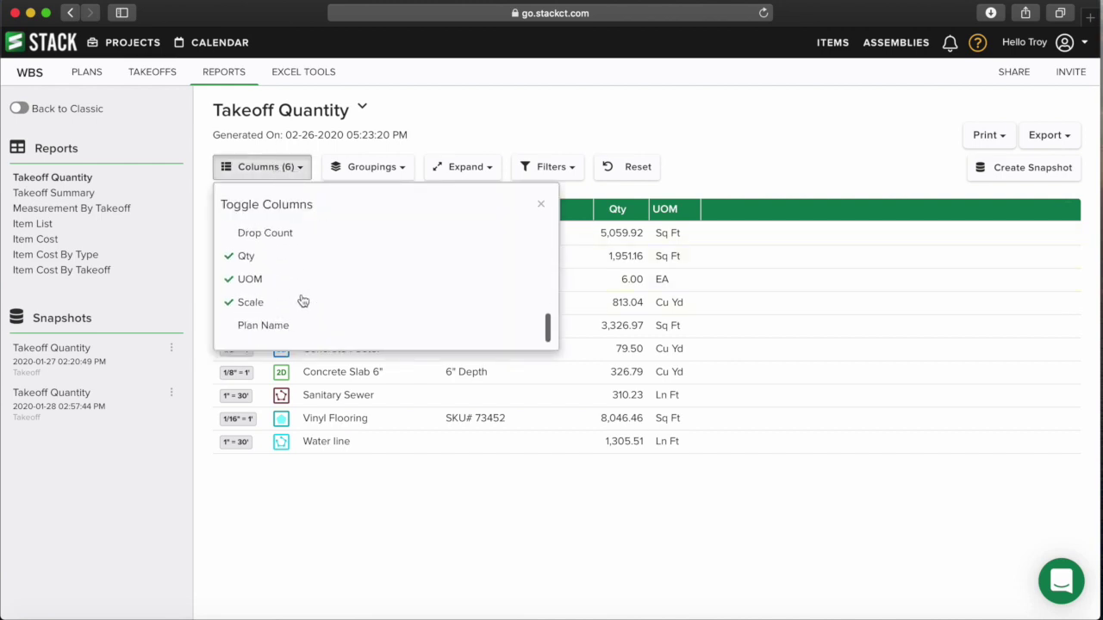
pyautogui.click(231, 311)
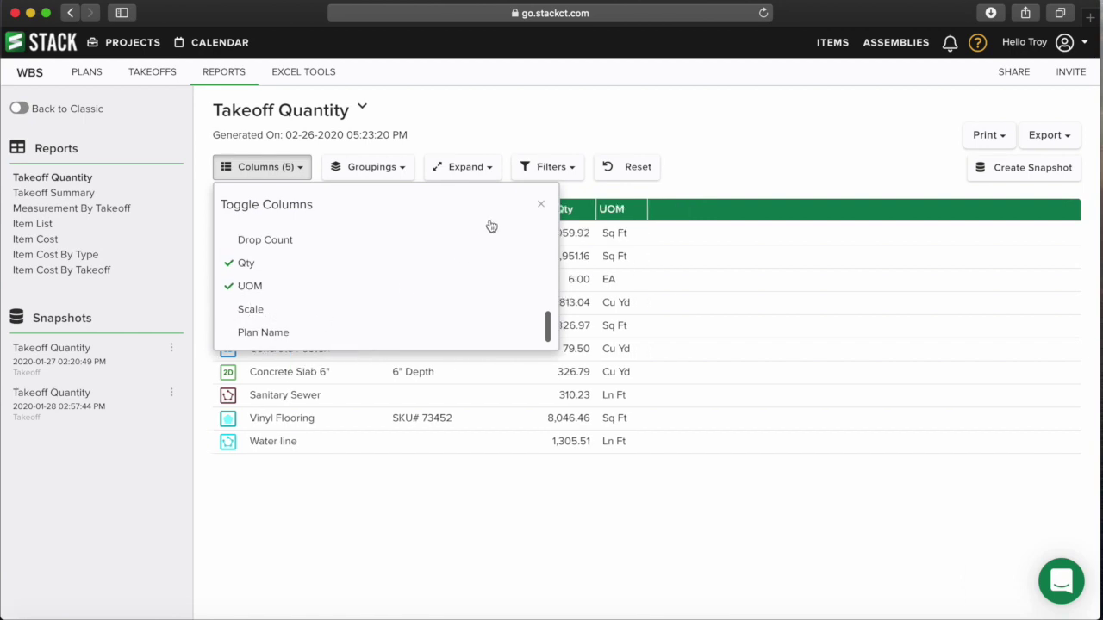
pyautogui.click(700, 196)
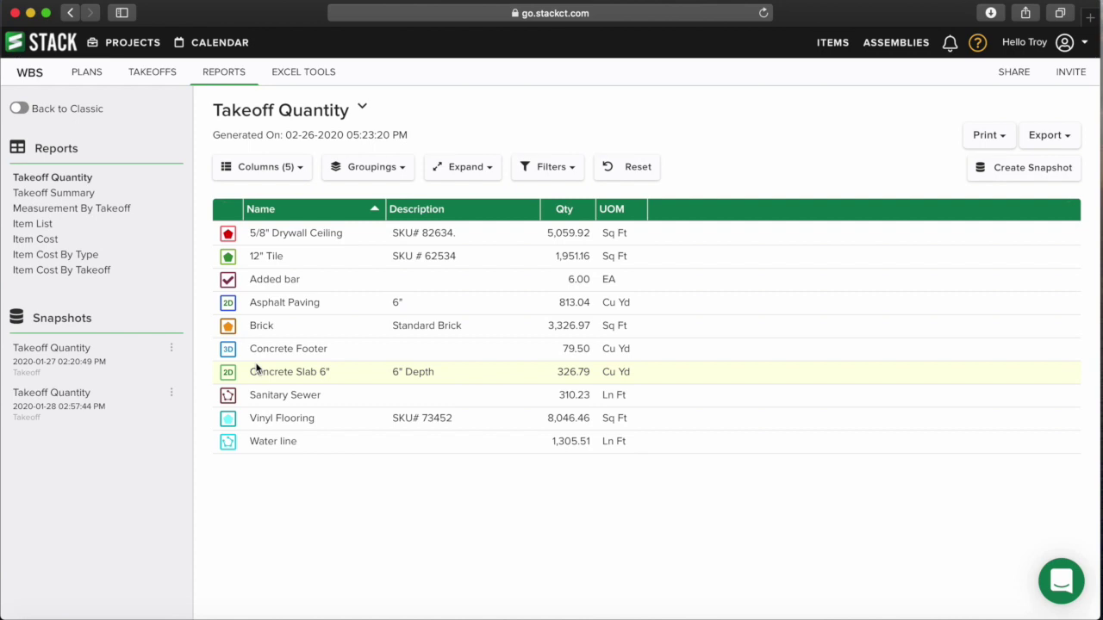
# - Add the Building column to the report
pyautogui.click(287, 168)
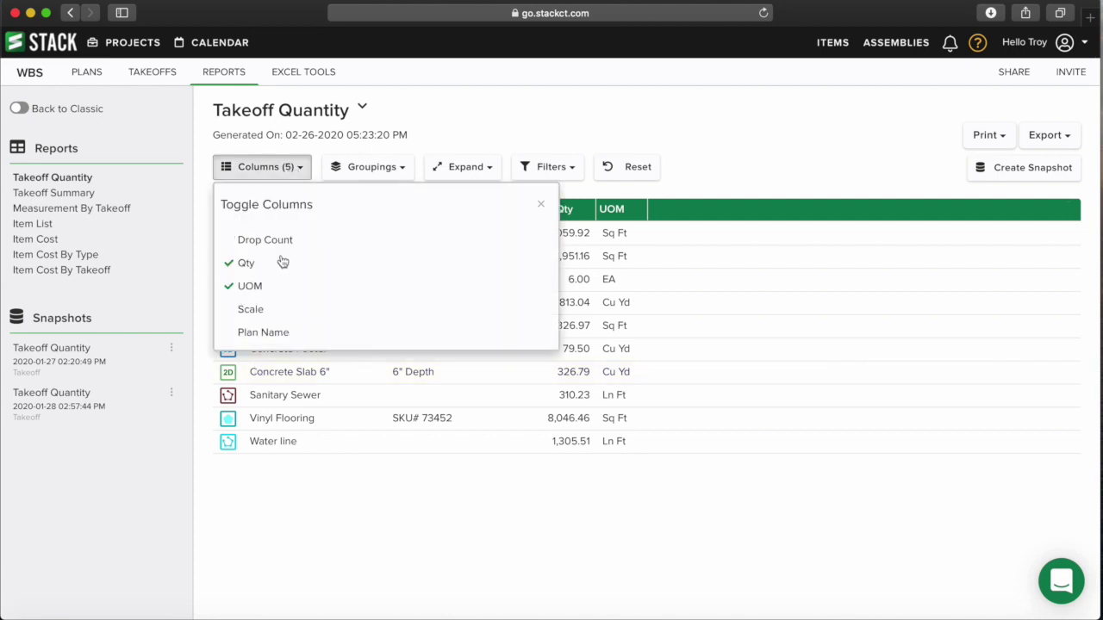
pyautogui.scroll(3, 264, 310)
pyautogui.scroll(1, 266, 311)
pyautogui.scroll(-3, 287, 295)
pyautogui.scroll(10, 288, 293)
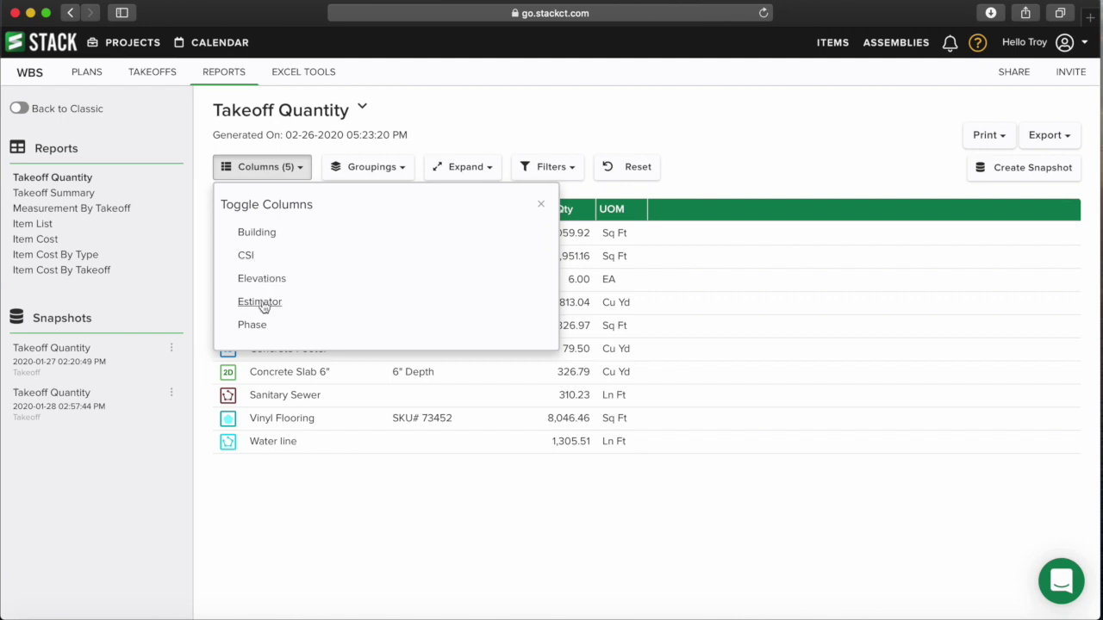
pyautogui.scroll(-2, 260, 311)
pyautogui.scroll(3, 271, 328)
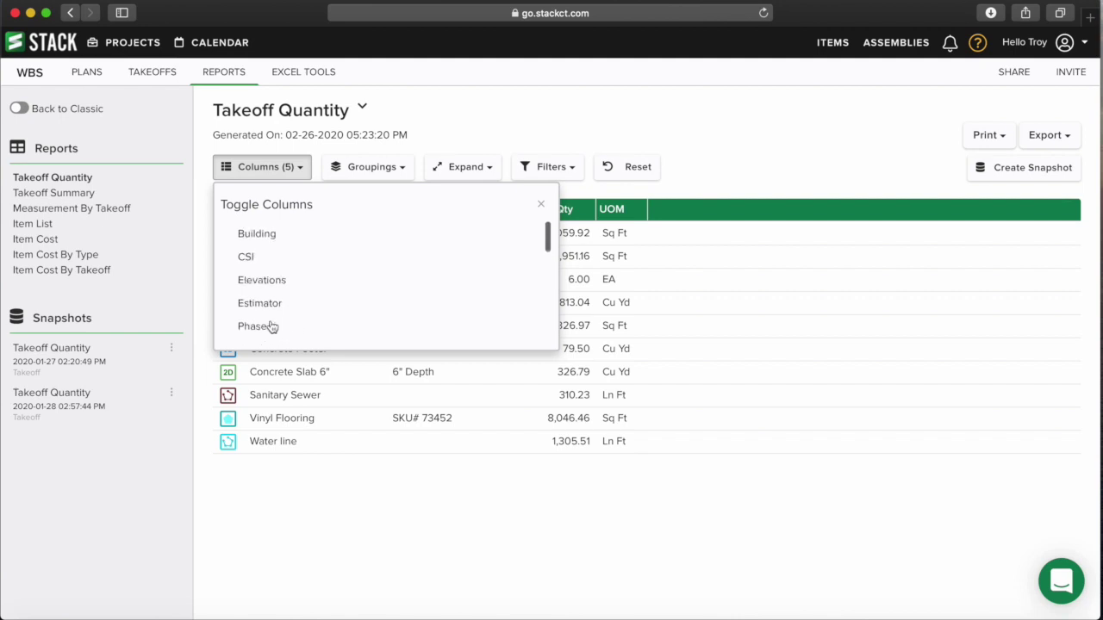
pyautogui.click(257, 234)
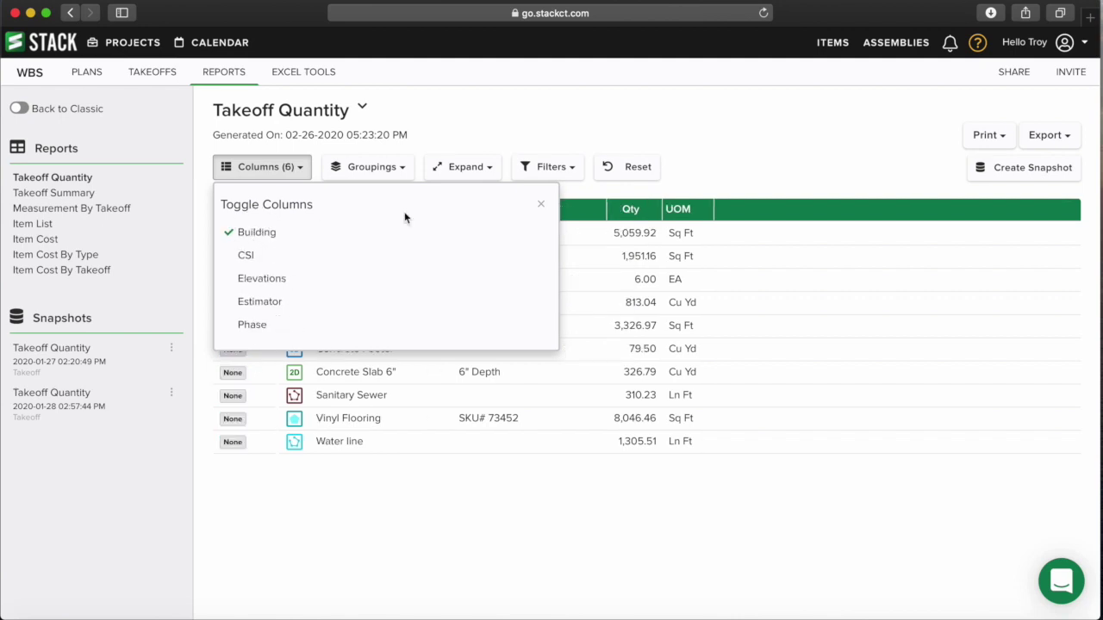
pyautogui.click(537, 205)
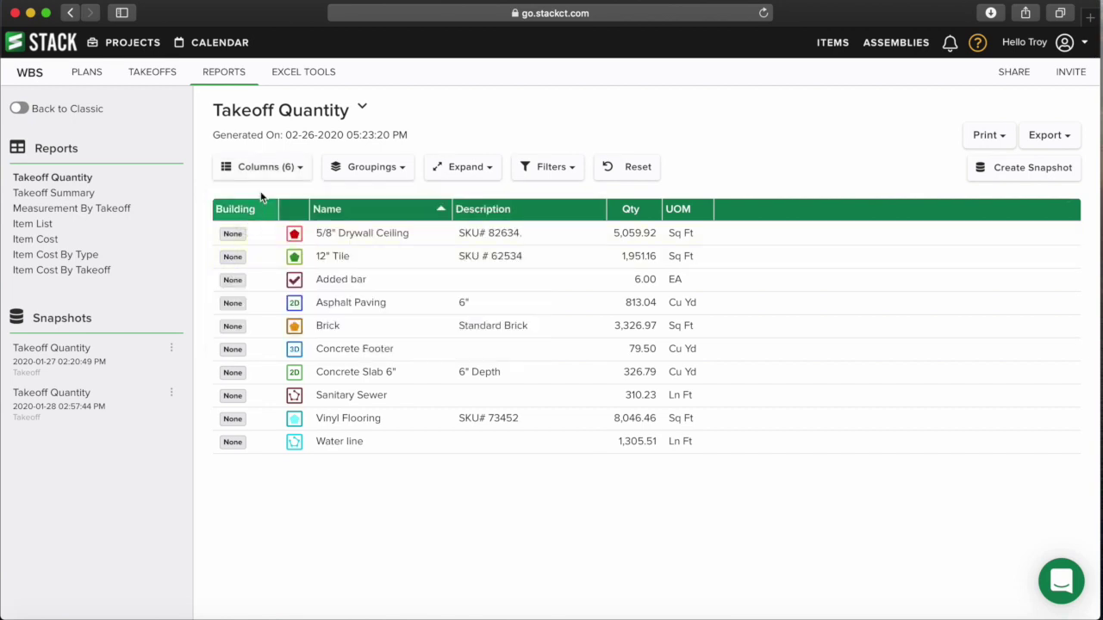
# - Show the CSI column and remove the Building column again
pyautogui.click(276, 172)
pyautogui.click(244, 255)
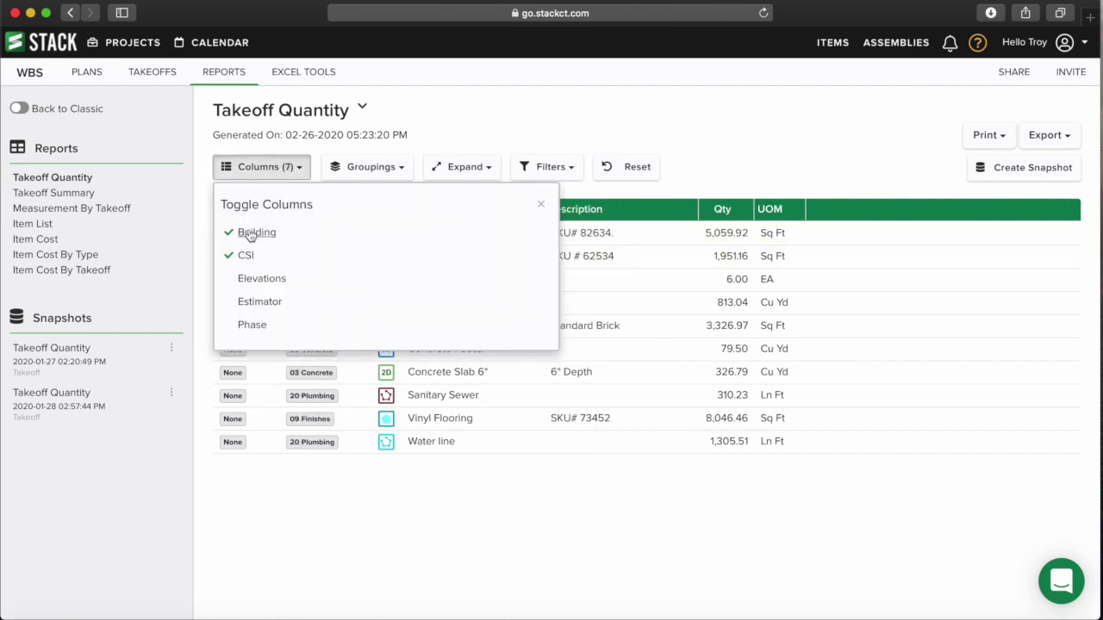
pyautogui.click(244, 232)
pyautogui.click(540, 205)
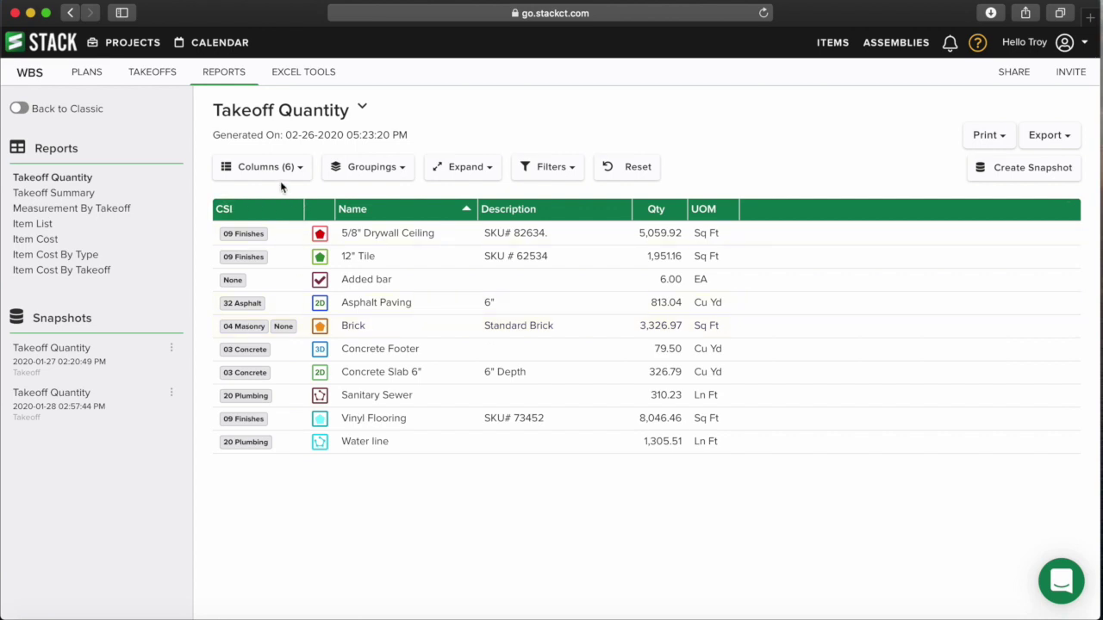
# - Group the report rows by CSI
pyautogui.click(388, 173)
pyautogui.click(356, 256)
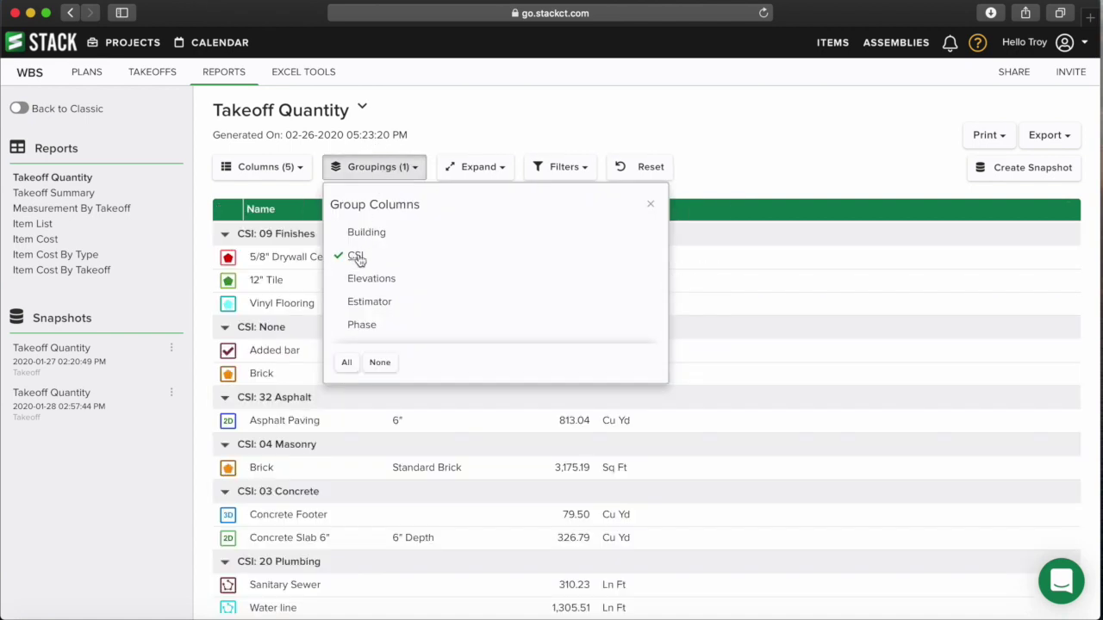
pyautogui.click(650, 205)
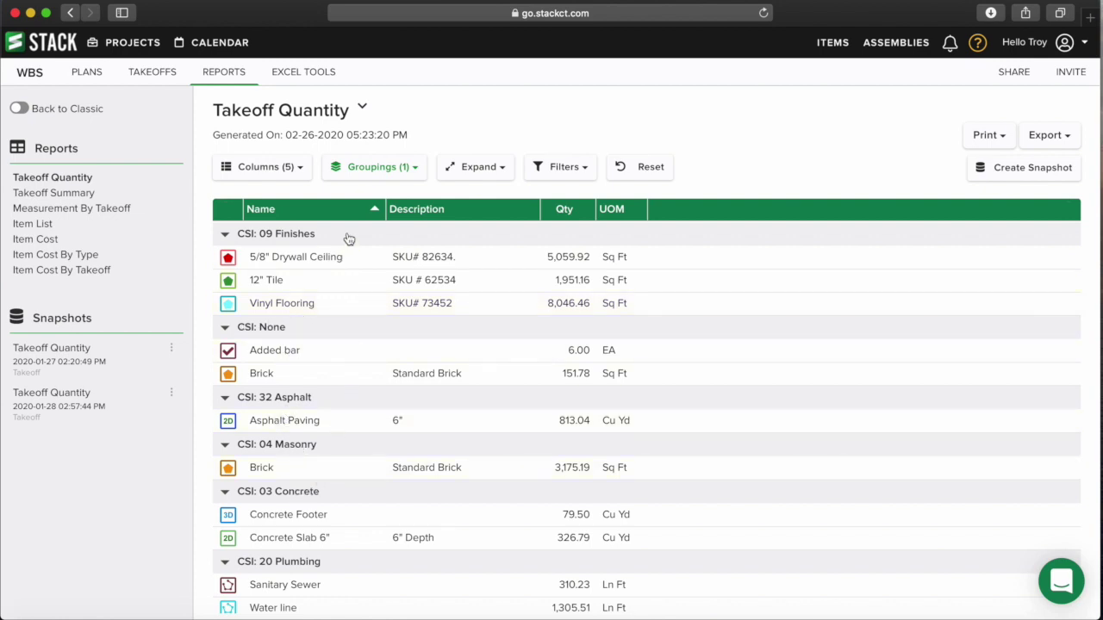
# - Add Elevations and Estimator as further grouping levels
pyautogui.click(395, 171)
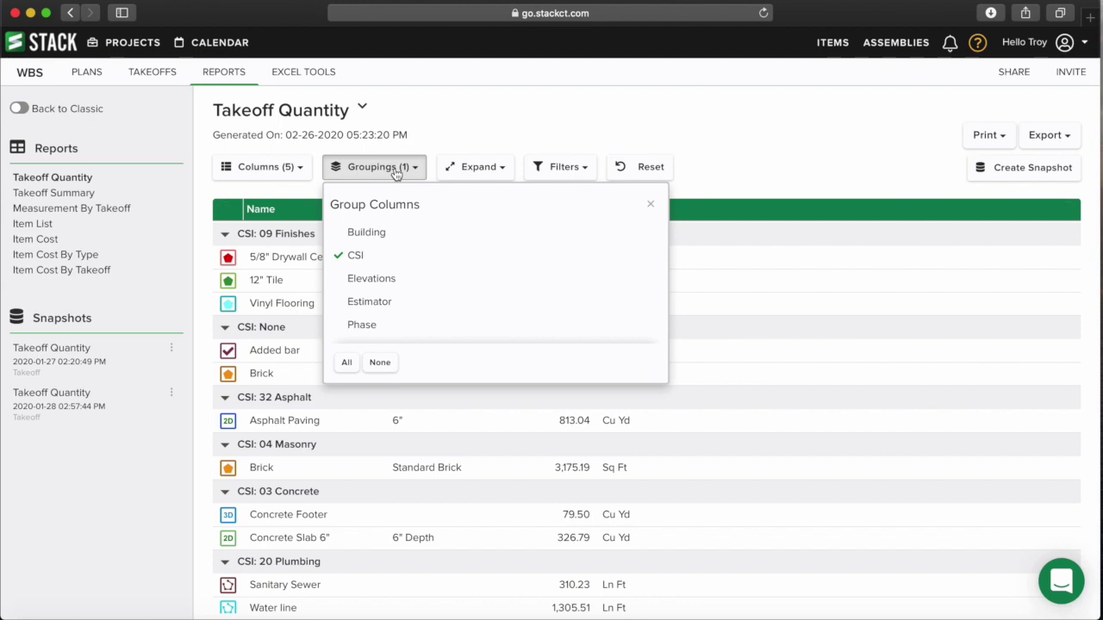
pyautogui.click(360, 284)
pyautogui.click(362, 303)
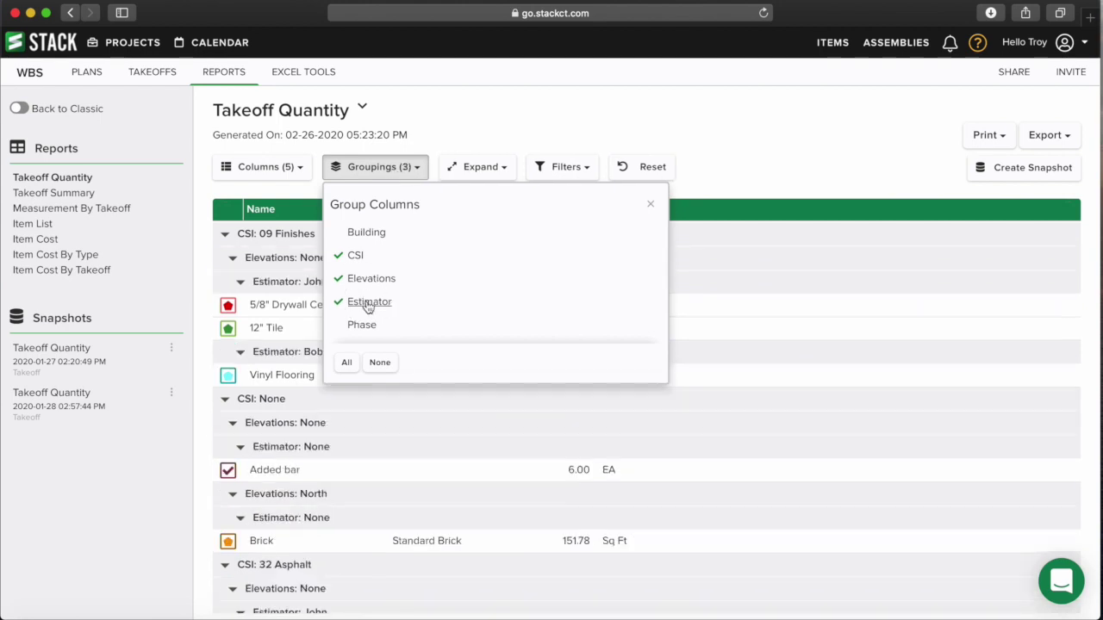
pyautogui.click(650, 203)
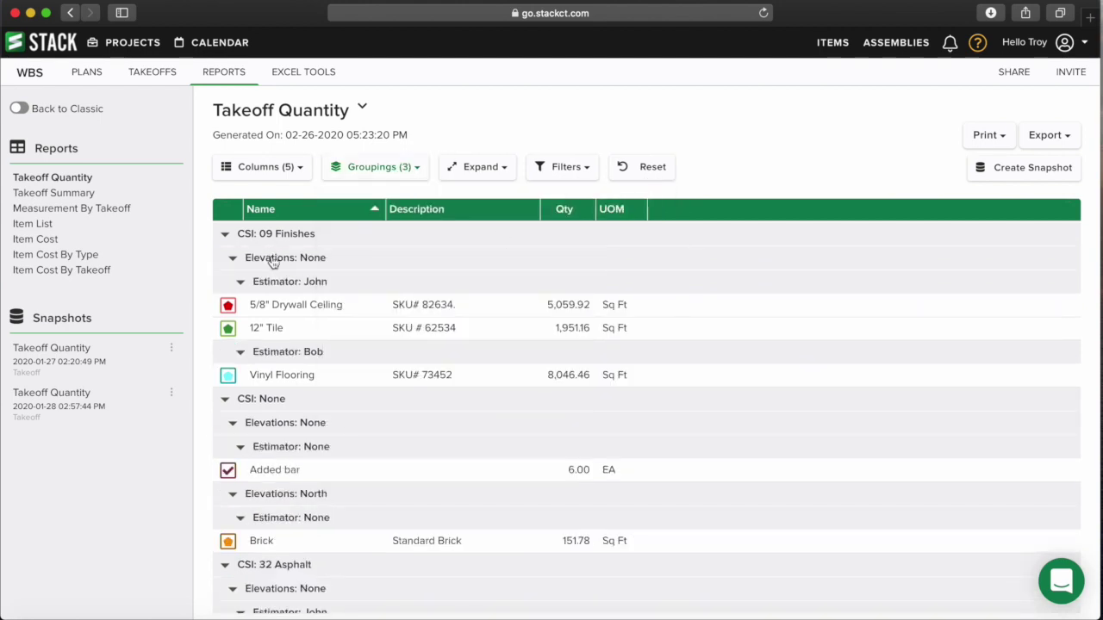
# - Remove the Elevations, Estimator and CSI groupings for a flat list
pyautogui.click(404, 171)
pyautogui.click(352, 279)
pyautogui.click(341, 302)
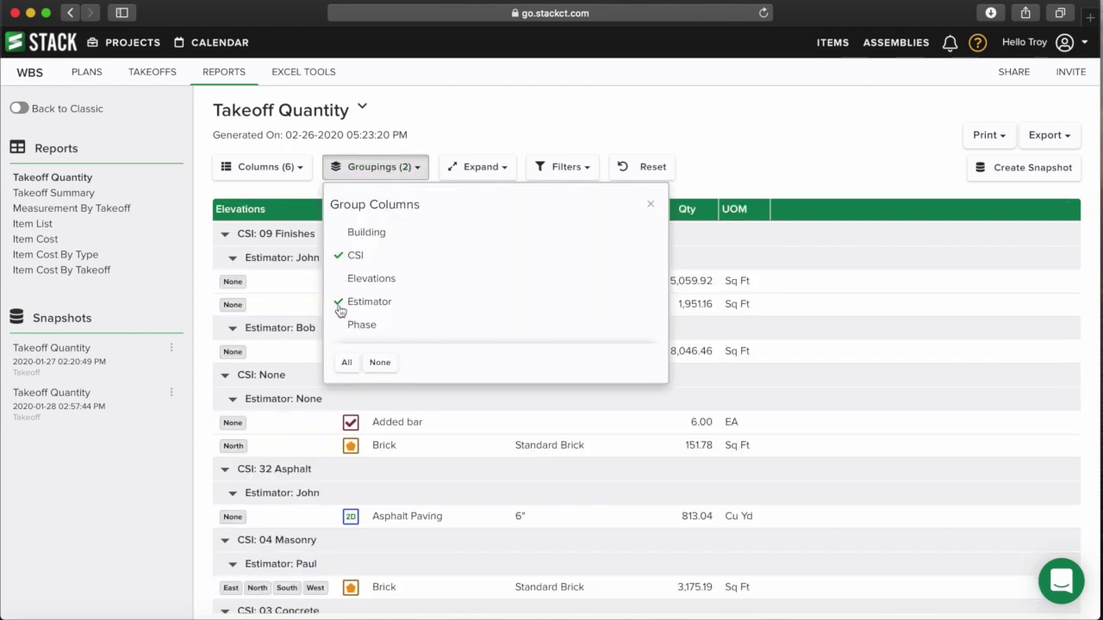
pyautogui.click(342, 257)
pyautogui.click(649, 205)
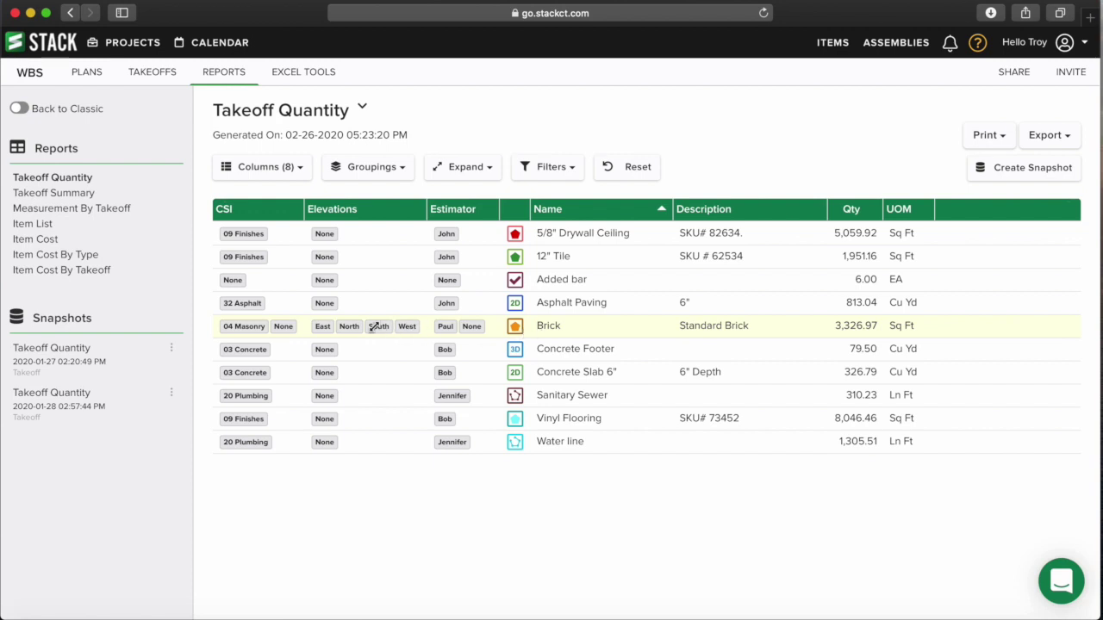
# - Try splitting Brick rows by elevation, ending with one combined 3,326.97 Sq Ft Brick row
pyautogui.click(478, 170)
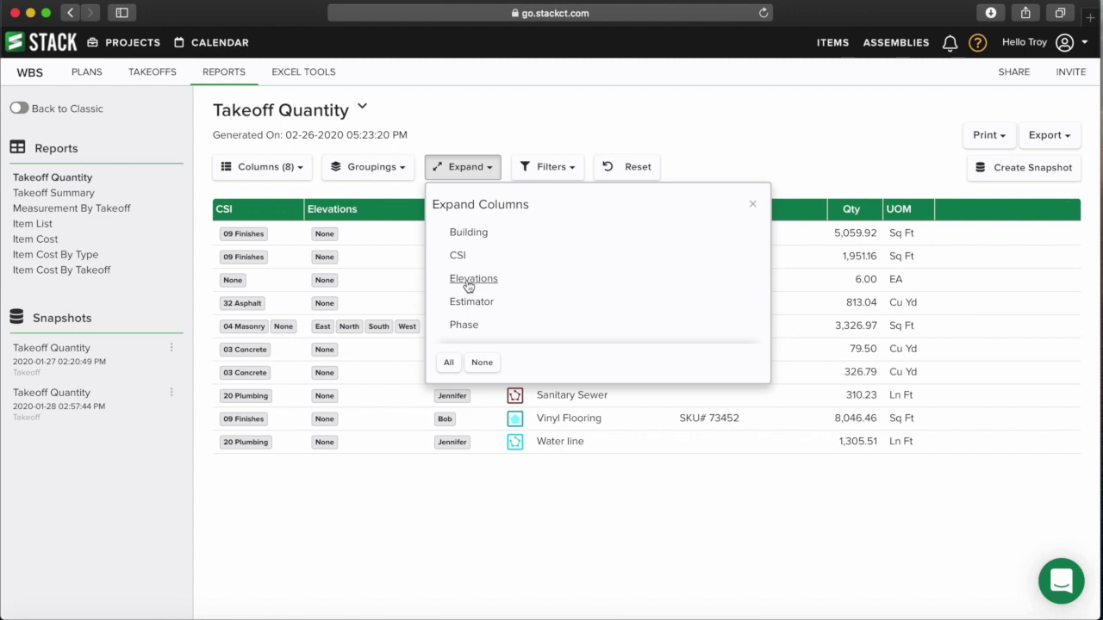
pyautogui.click(489, 165)
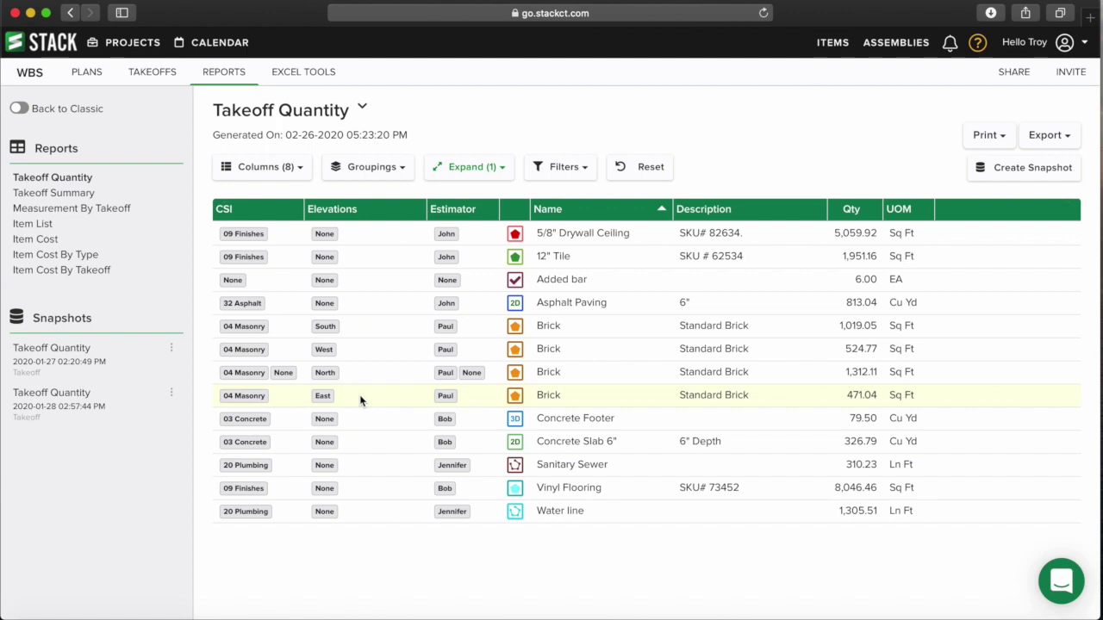
pyautogui.click(327, 325)
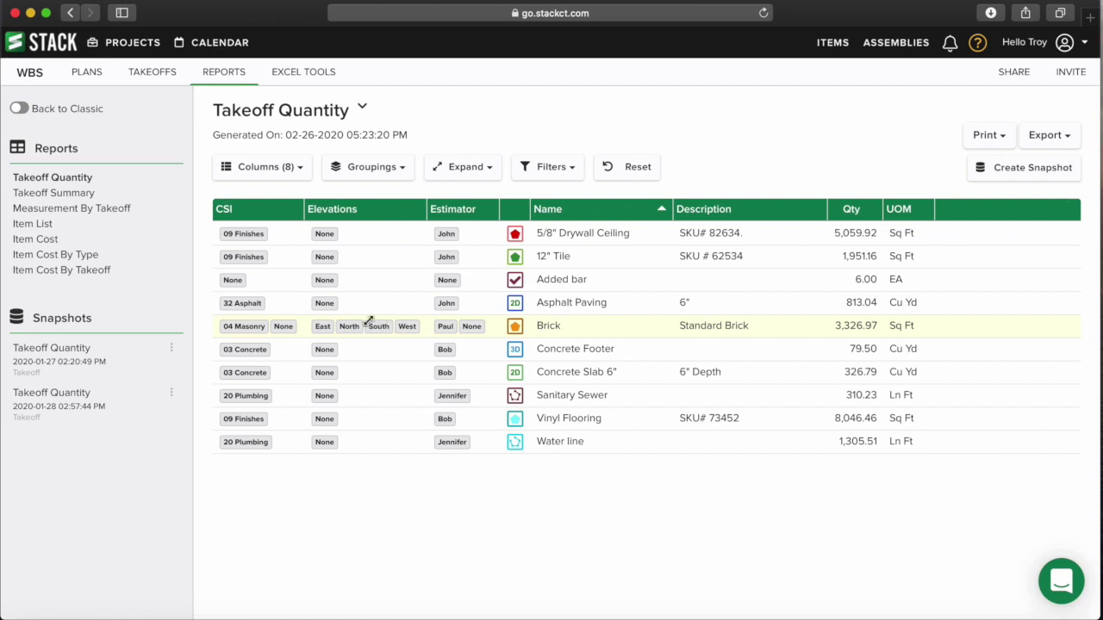
pyautogui.click(364, 323)
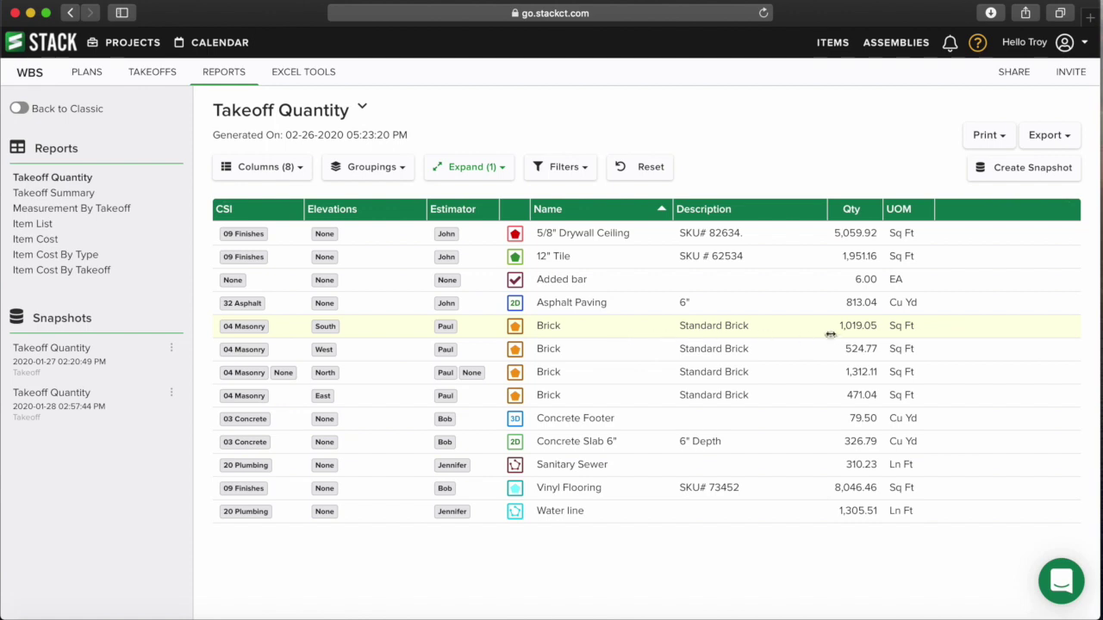
pyautogui.click(328, 326)
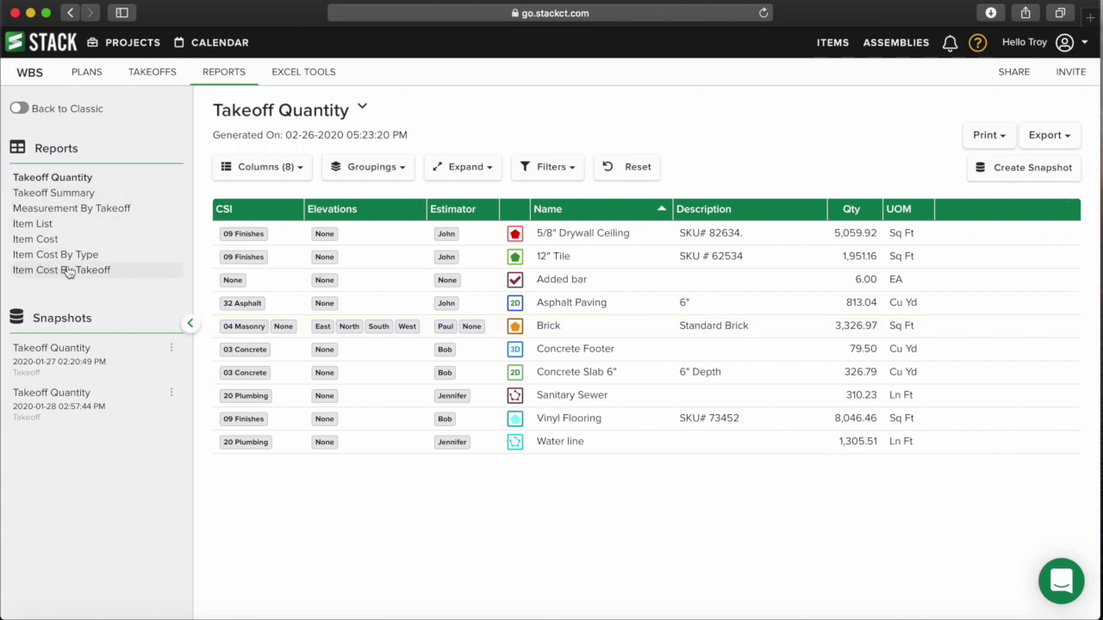
# - Filter the report to the North elevation, then remove that filter
pyautogui.click(565, 173)
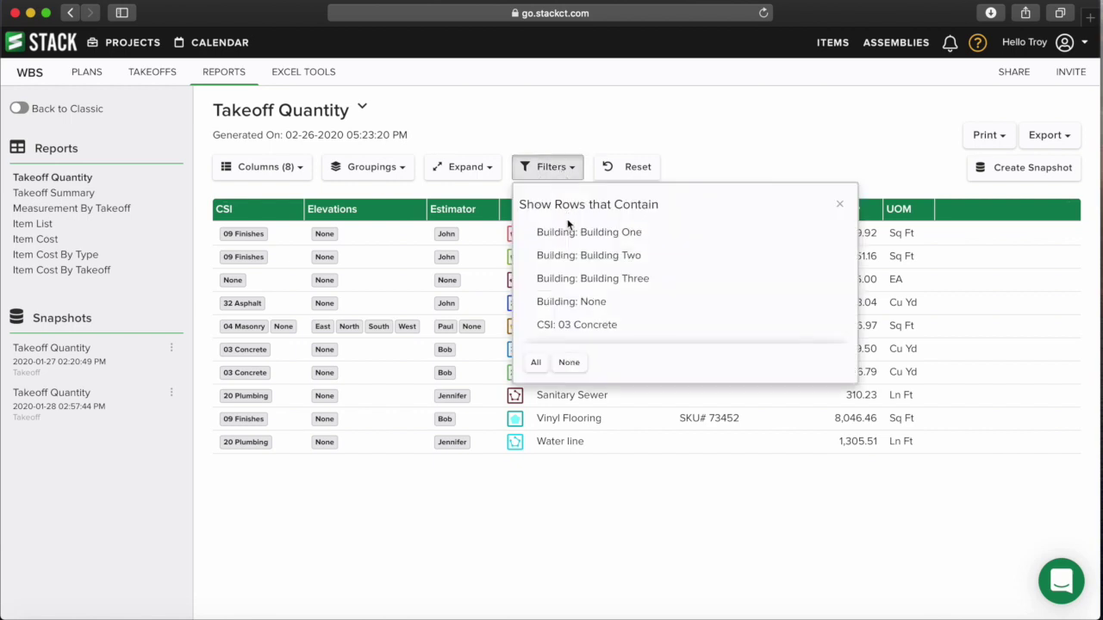
pyautogui.scroll(-2, 609, 284)
pyautogui.scroll(-6, 611, 290)
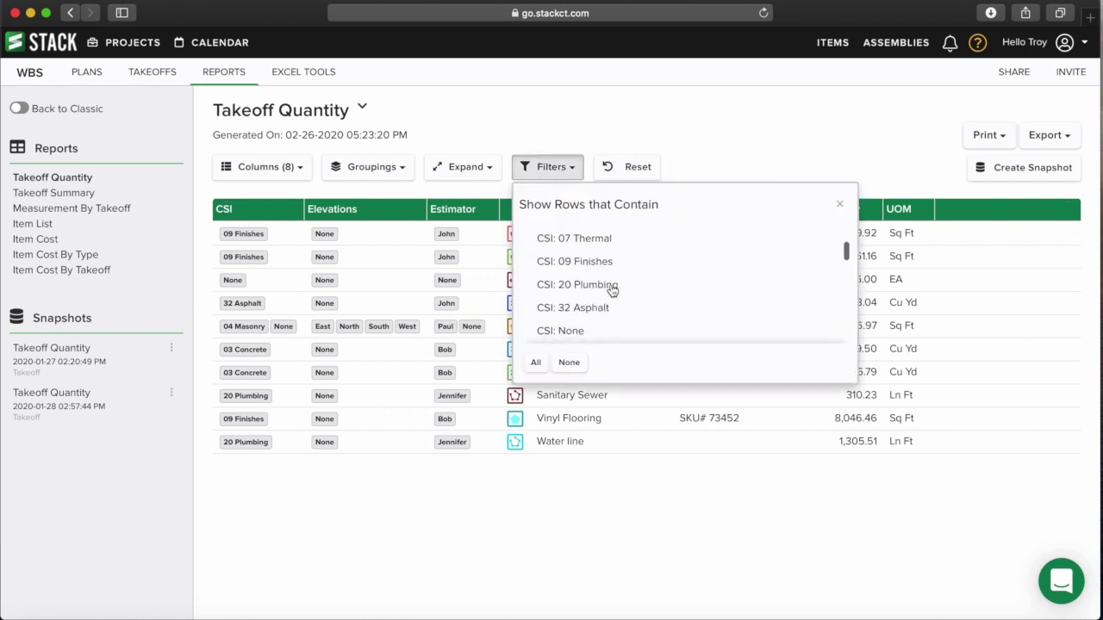
pyautogui.click(611, 288)
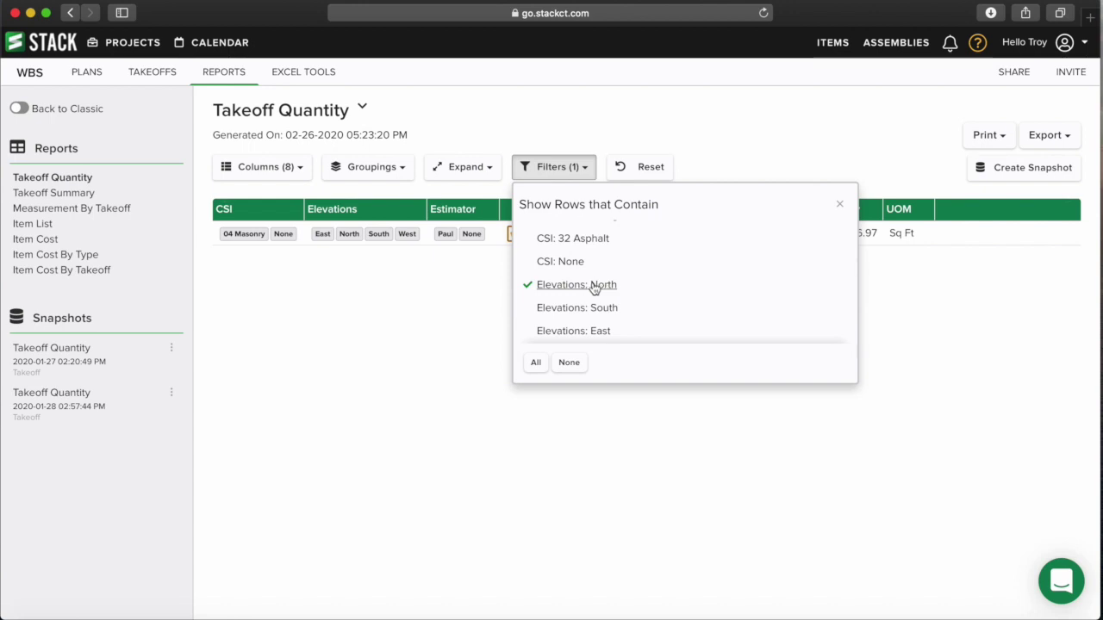
pyautogui.click(839, 205)
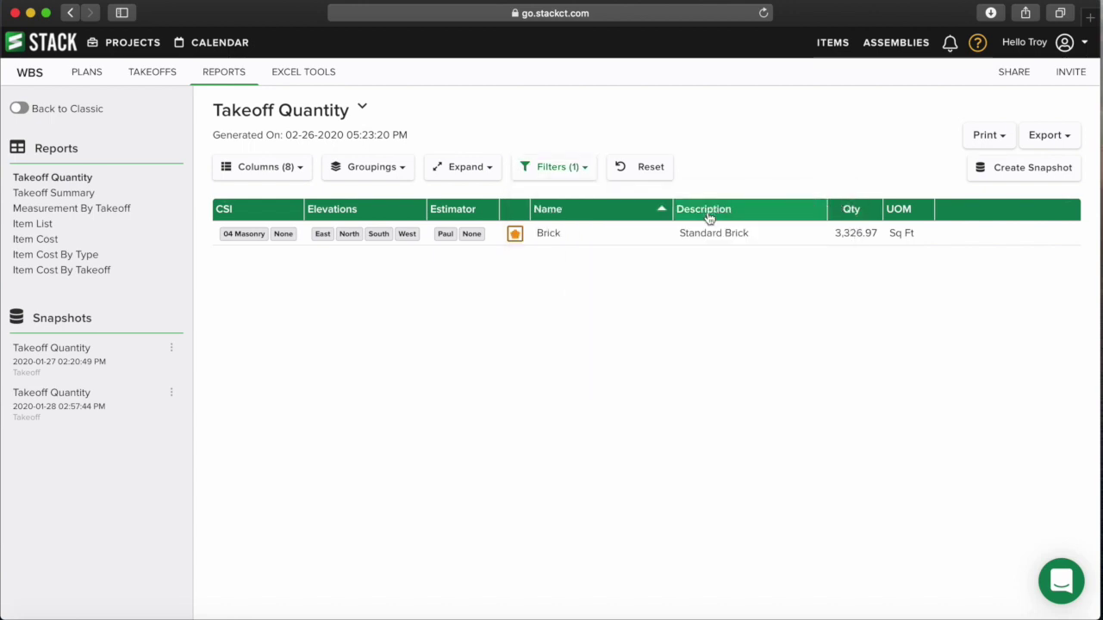
pyautogui.click(574, 168)
pyautogui.click(531, 293)
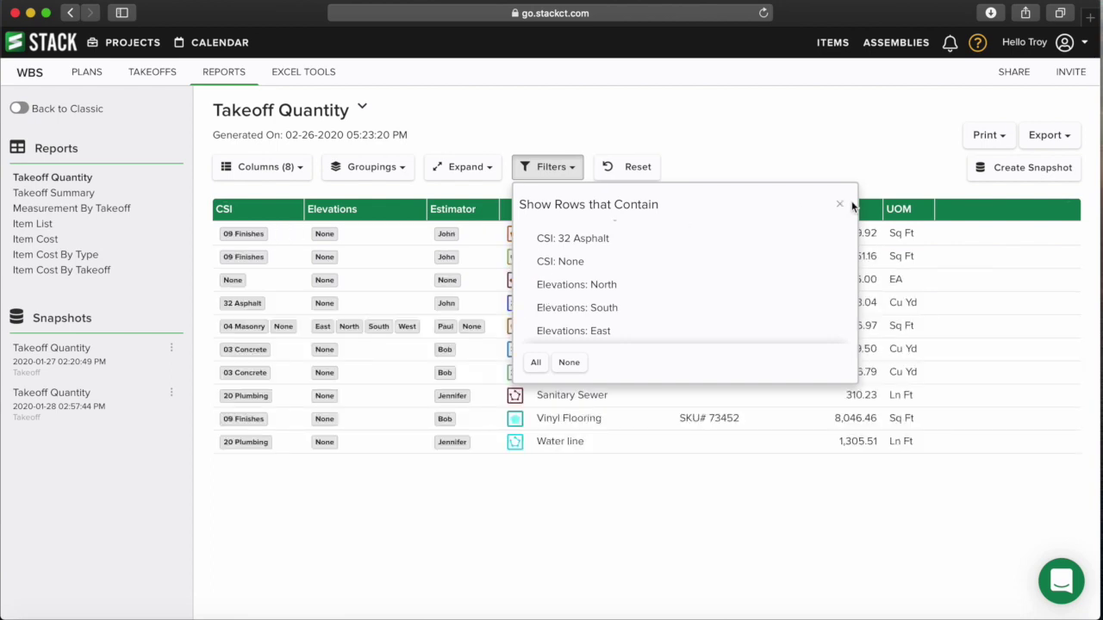
pyautogui.click(840, 204)
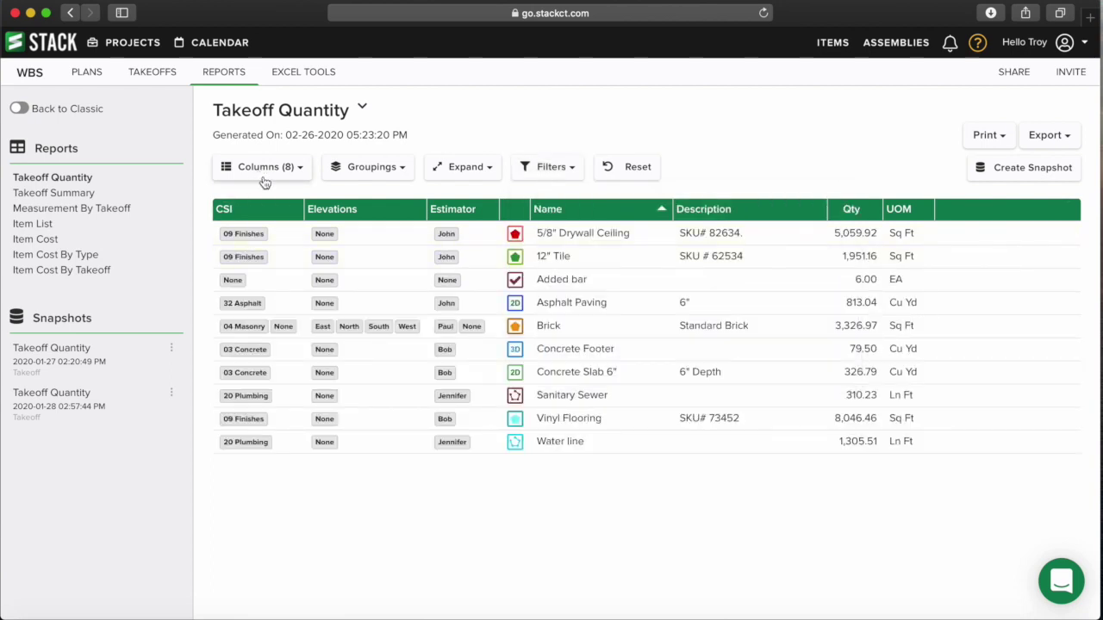
# - Group rows by Building, CSI and Elevations, then reset the report to its default layout
pyautogui.click(378, 173)
pyautogui.click(352, 236)
pyautogui.click(356, 258)
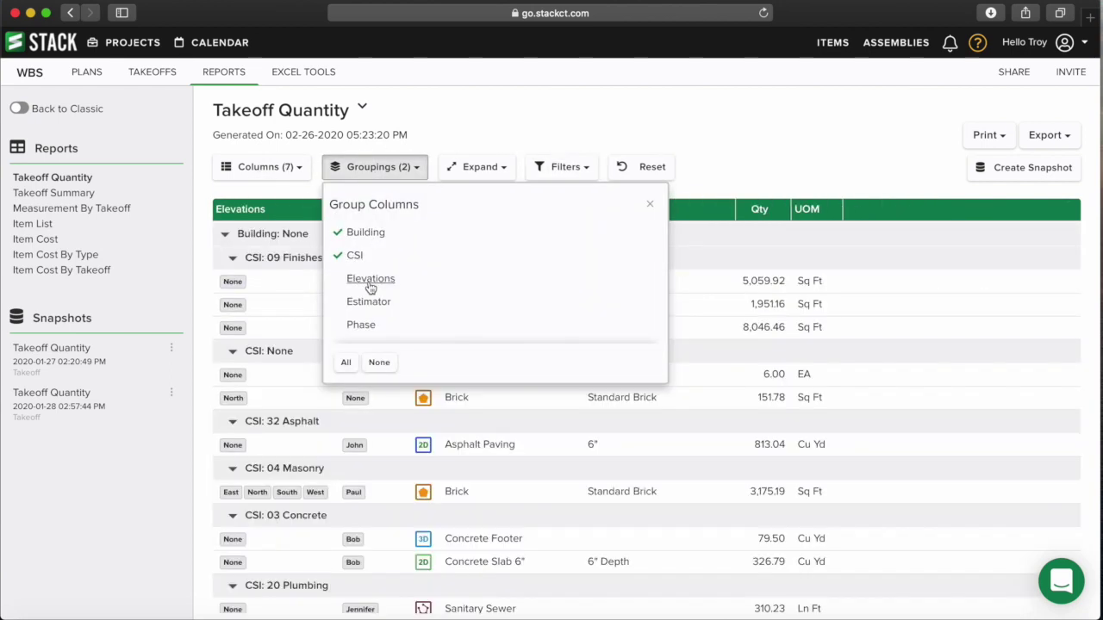
pyautogui.click(362, 280)
pyautogui.click(647, 206)
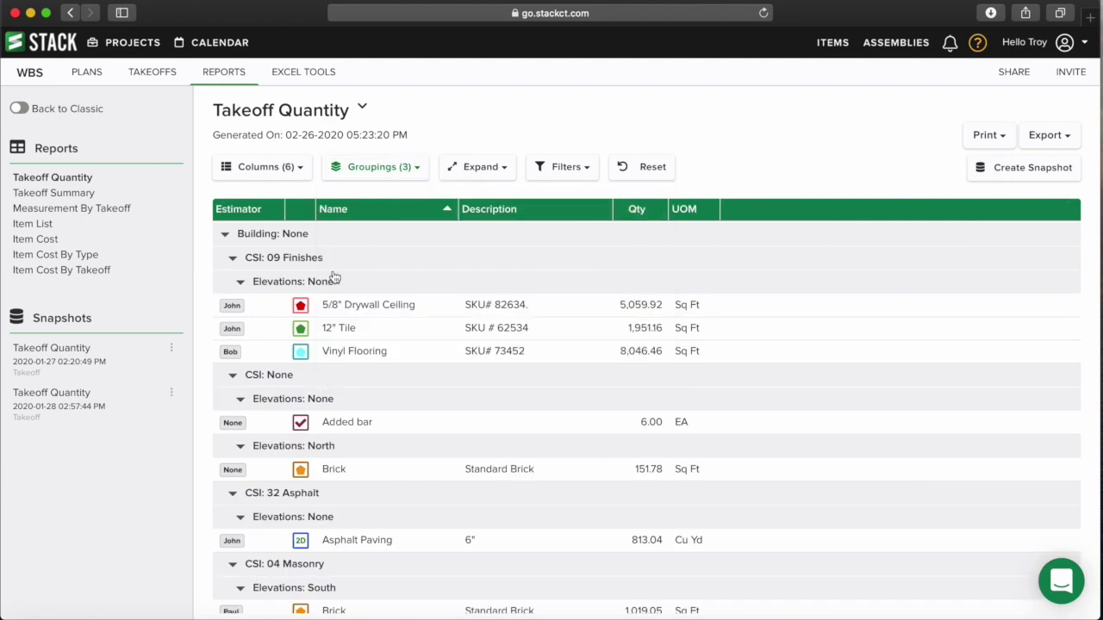
pyautogui.click(653, 173)
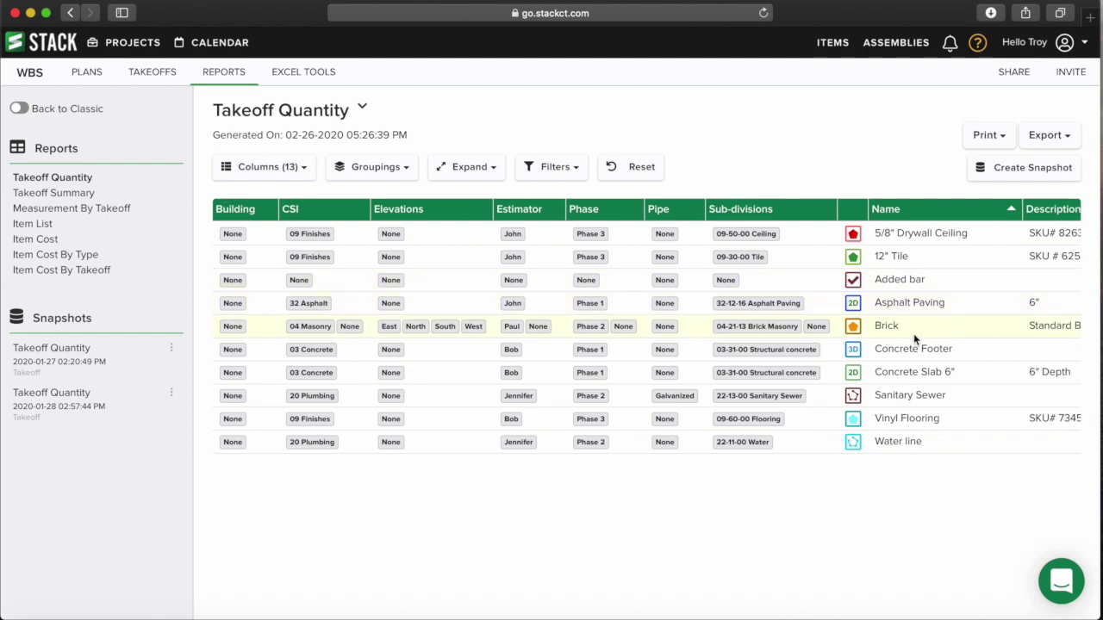
# - Collapse and re-expand the reports sidebar while scanning the wide table
pyautogui.hscroll(5, 776, 315)
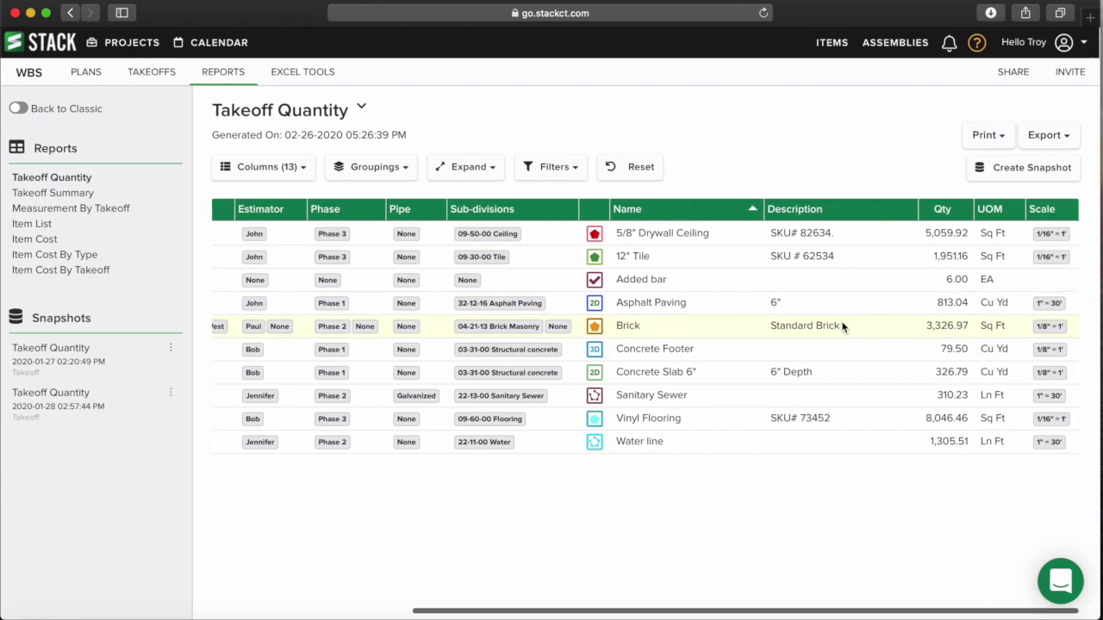
pyautogui.click(190, 327)
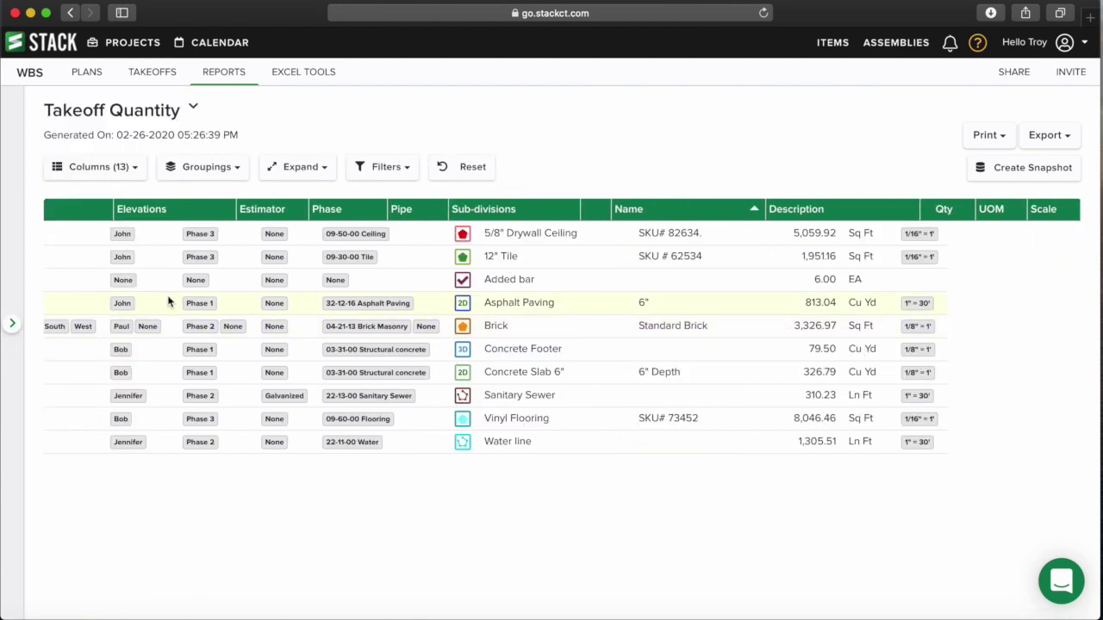
pyautogui.hscroll(-3, 569, 317)
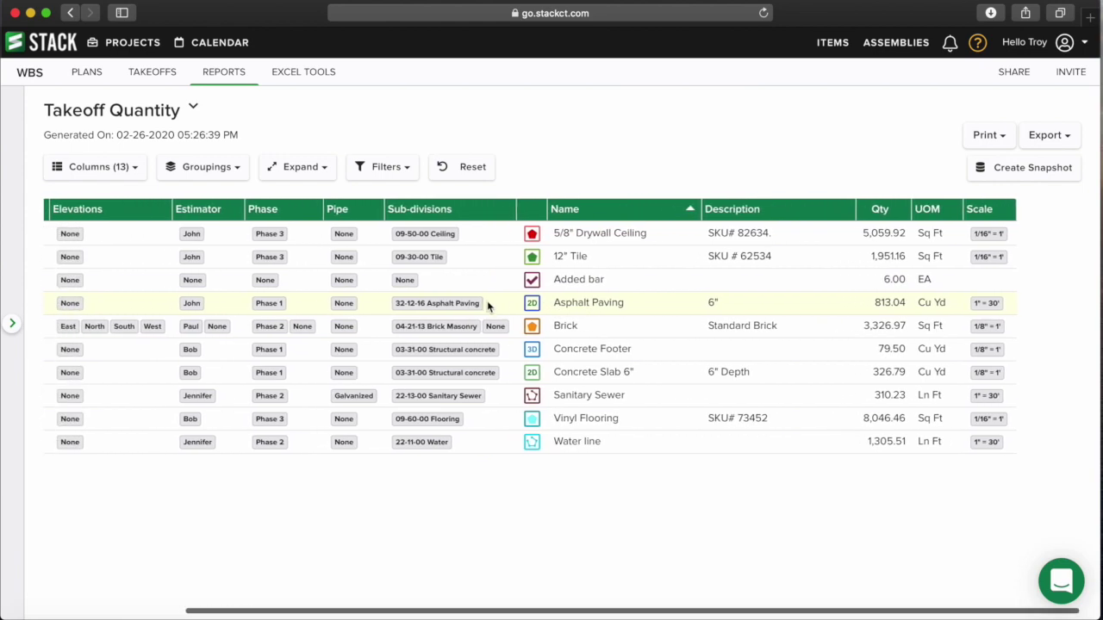
pyautogui.hscroll(-1, 212, 298)
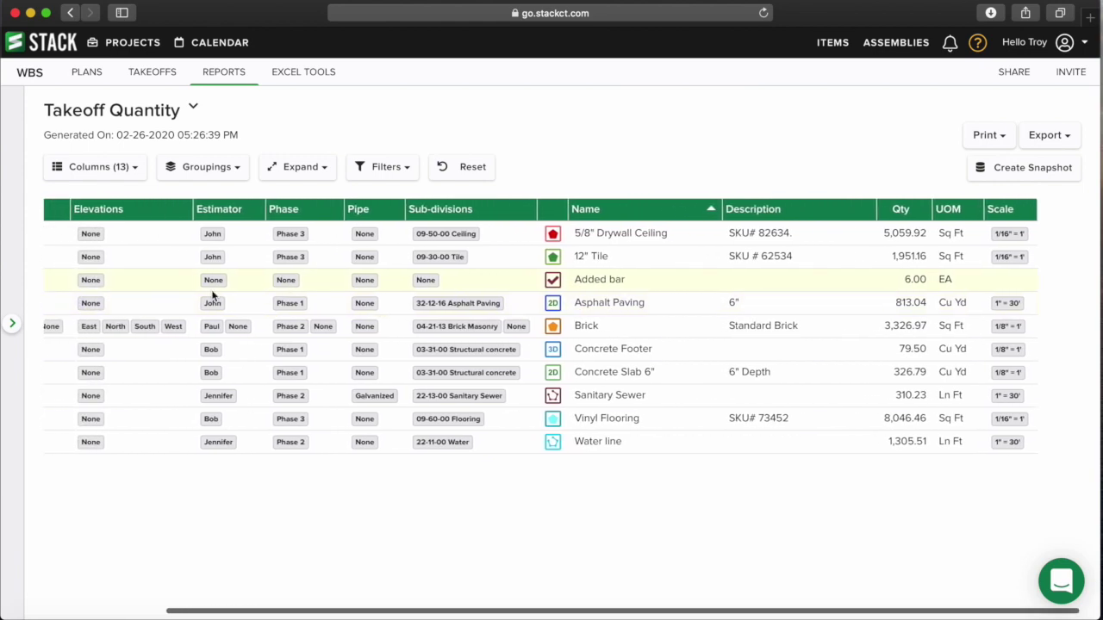
pyautogui.click(14, 327)
pyautogui.hscroll(-5, 285, 280)
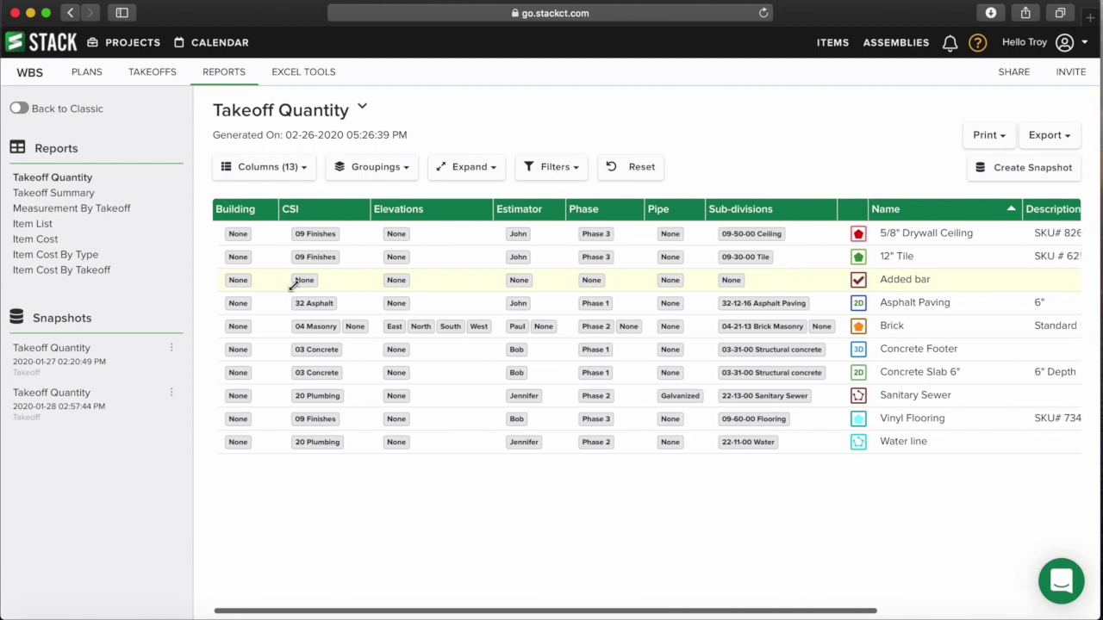
# - Hide the Building, CSI, Elevations and Estimator columns
pyautogui.click(270, 169)
pyautogui.click(233, 236)
pyautogui.click(229, 256)
pyautogui.click(228, 278)
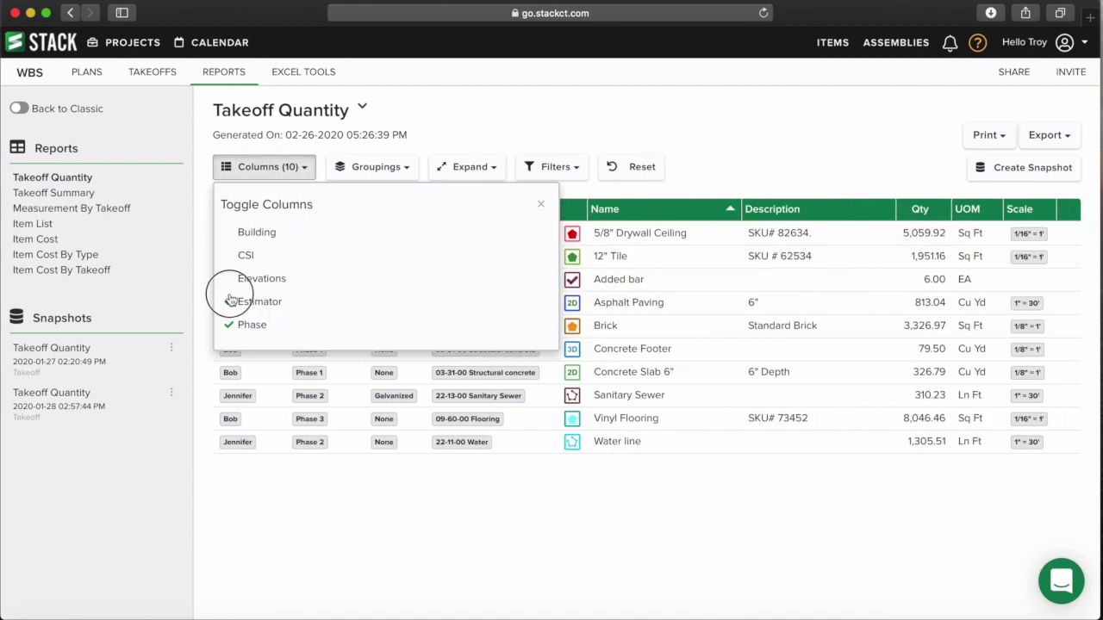
pyautogui.click(231, 300)
pyautogui.click(540, 203)
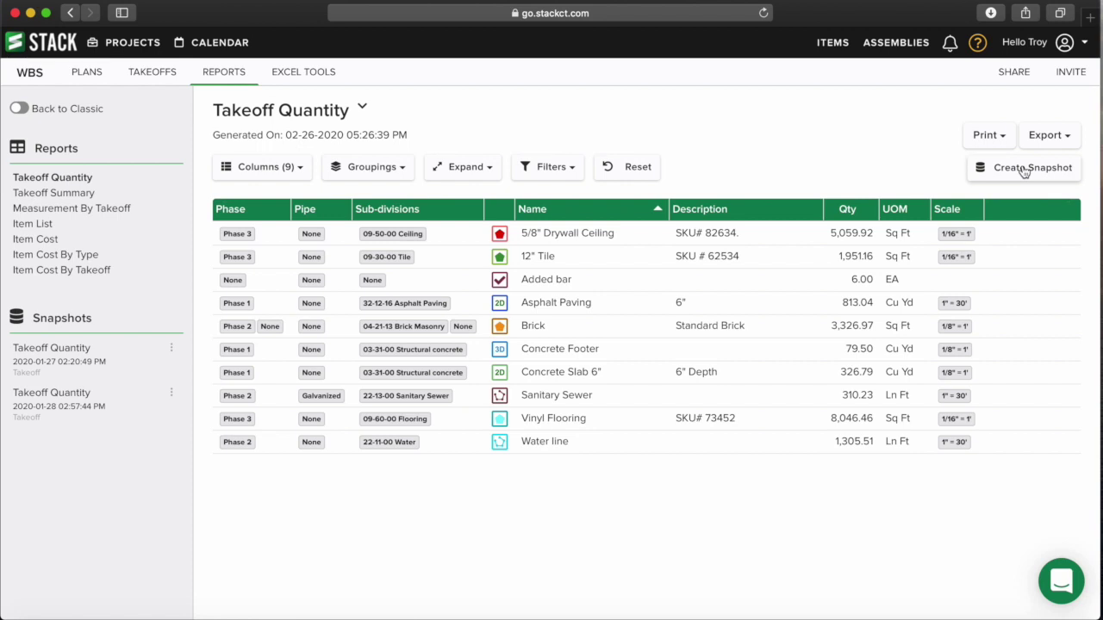
# - Save a snapshot named 'Takeoff Quantity' and open it from the Snapshots list
pyautogui.click(1023, 170)
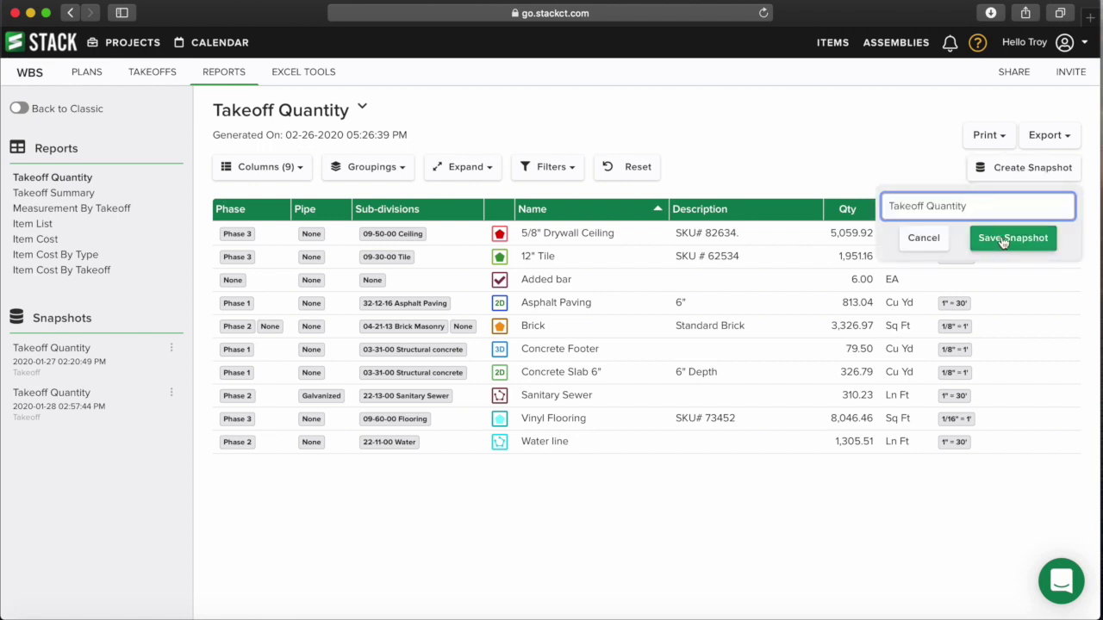
pyautogui.moveTo(982, 206); pyautogui.dragTo(905, 206)
pyautogui.click(1010, 239)
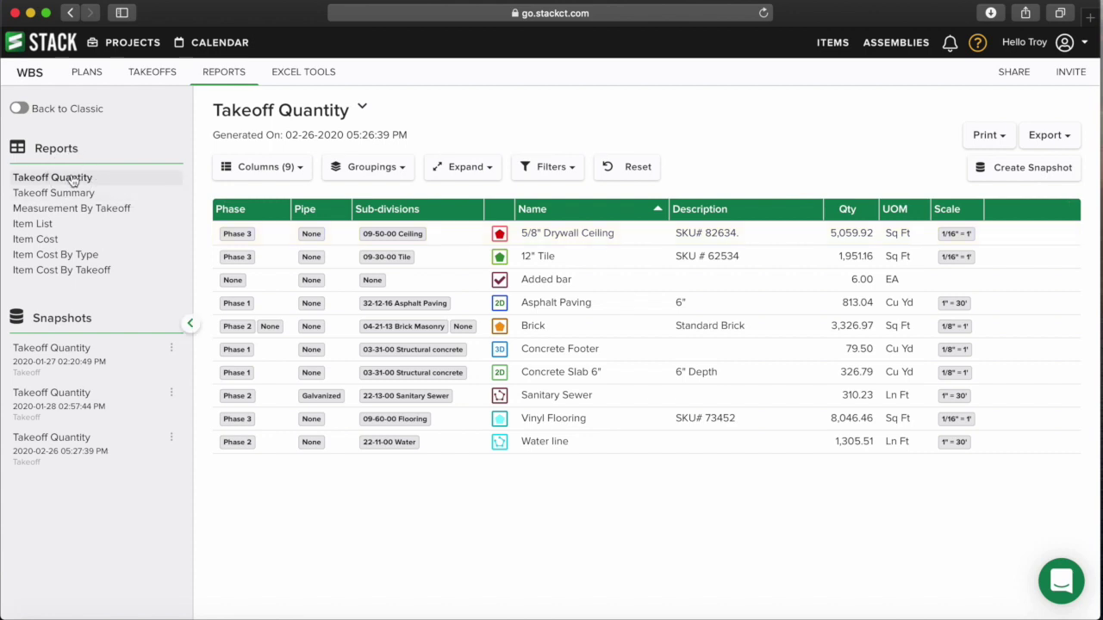
pyautogui.click(51, 447)
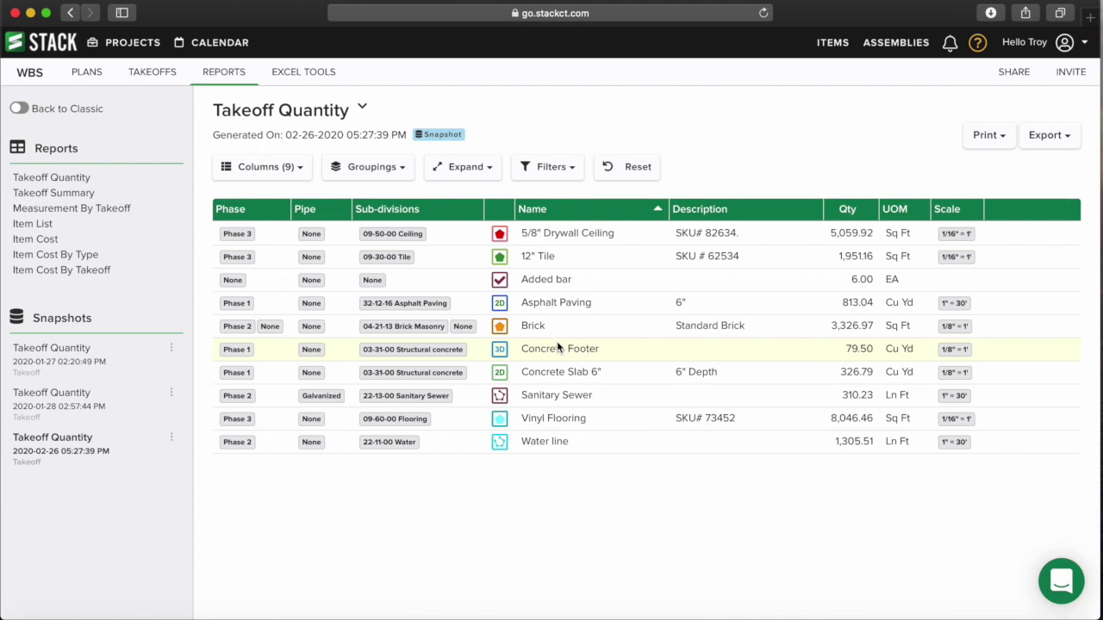
# - Group the snapshot's rows by CSI, then remove the CSI grouping again
pyautogui.click(378, 167)
pyautogui.click(355, 253)
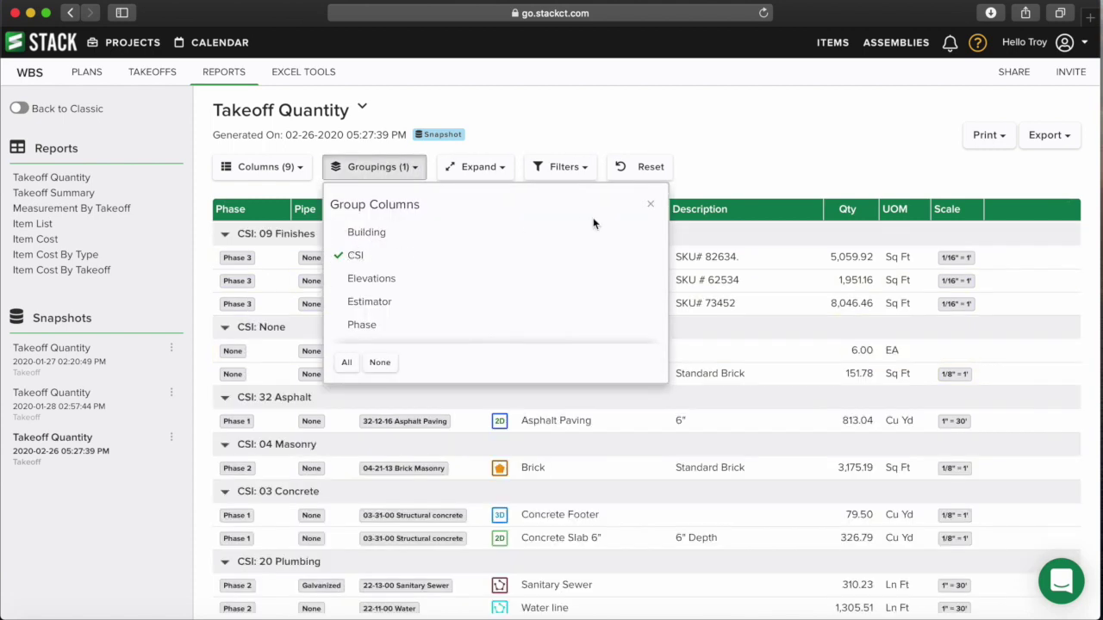
pyautogui.click(650, 204)
pyautogui.scroll(-1, 306, 380)
pyautogui.scroll(1, 362, 441)
pyautogui.click(401, 169)
pyautogui.click(342, 256)
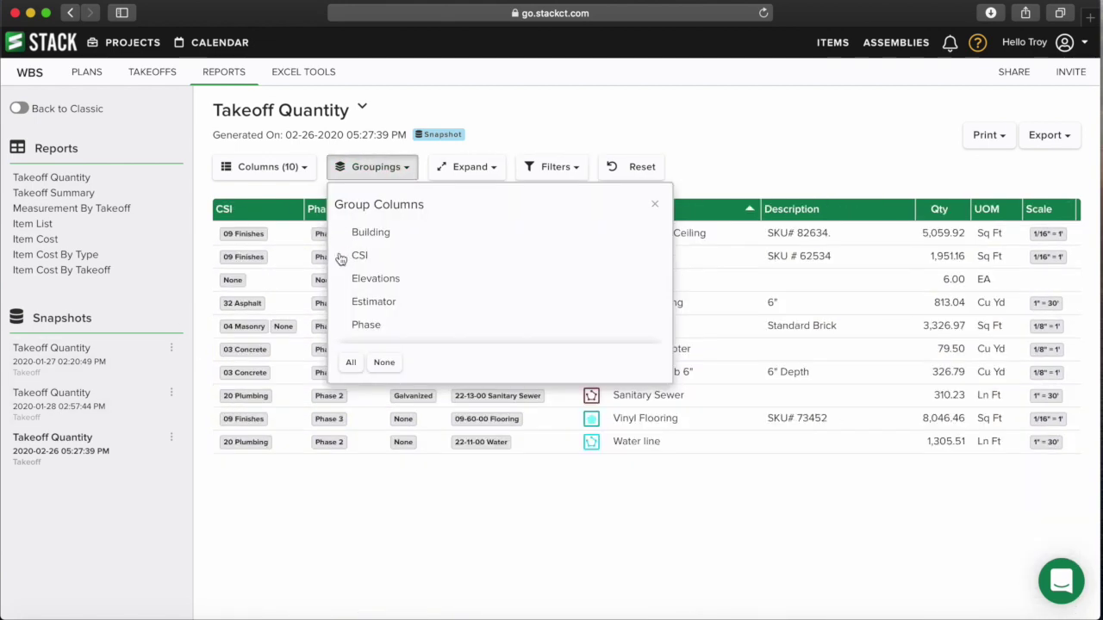
pyautogui.click(654, 204)
# - Toggle the Building and CSI columns, then return to the live Takeoff Quantity report
pyautogui.click(254, 169)
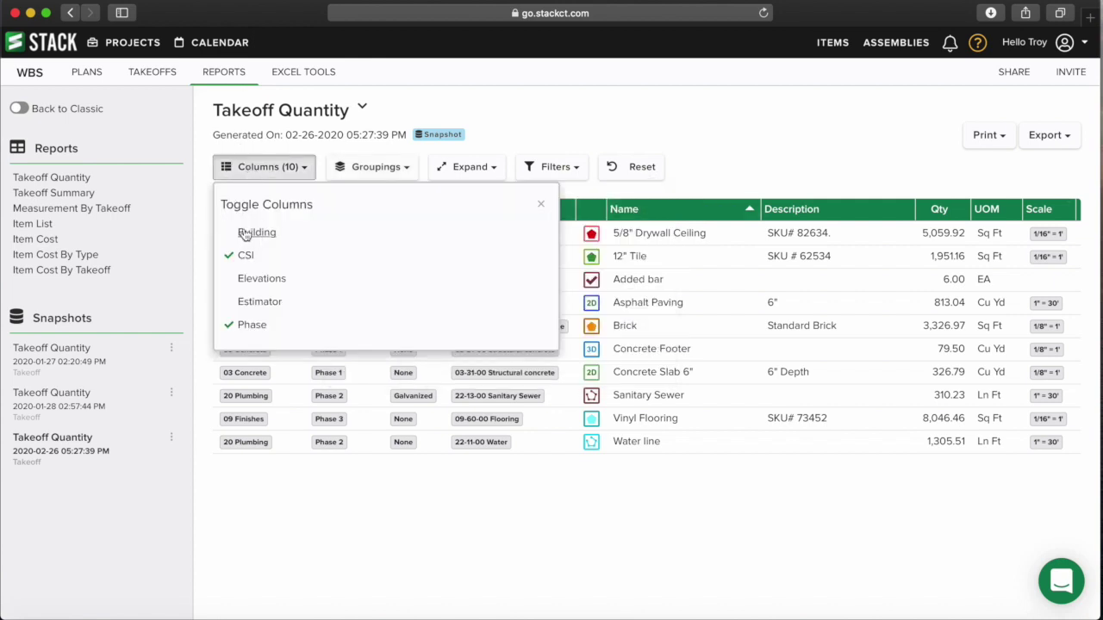
pyautogui.click(247, 232)
pyautogui.click(244, 254)
pyautogui.click(242, 234)
pyautogui.click(539, 203)
pyautogui.click(719, 146)
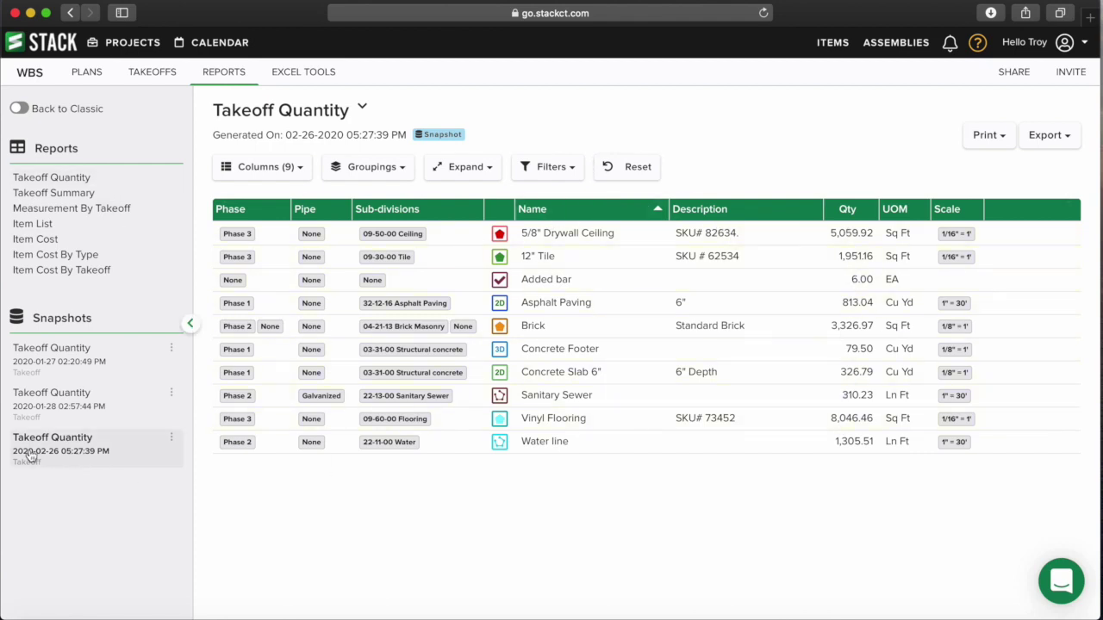
pyautogui.click(61, 178)
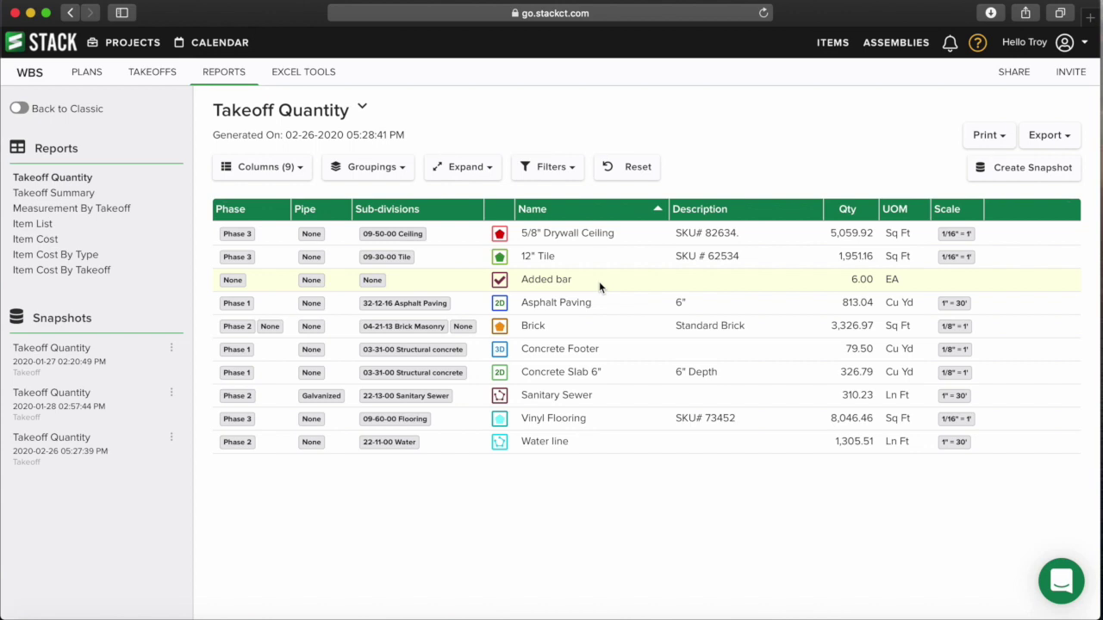
# - Sort the takeoff items by quantity, smallest first and then largest first
pyautogui.click(850, 211)
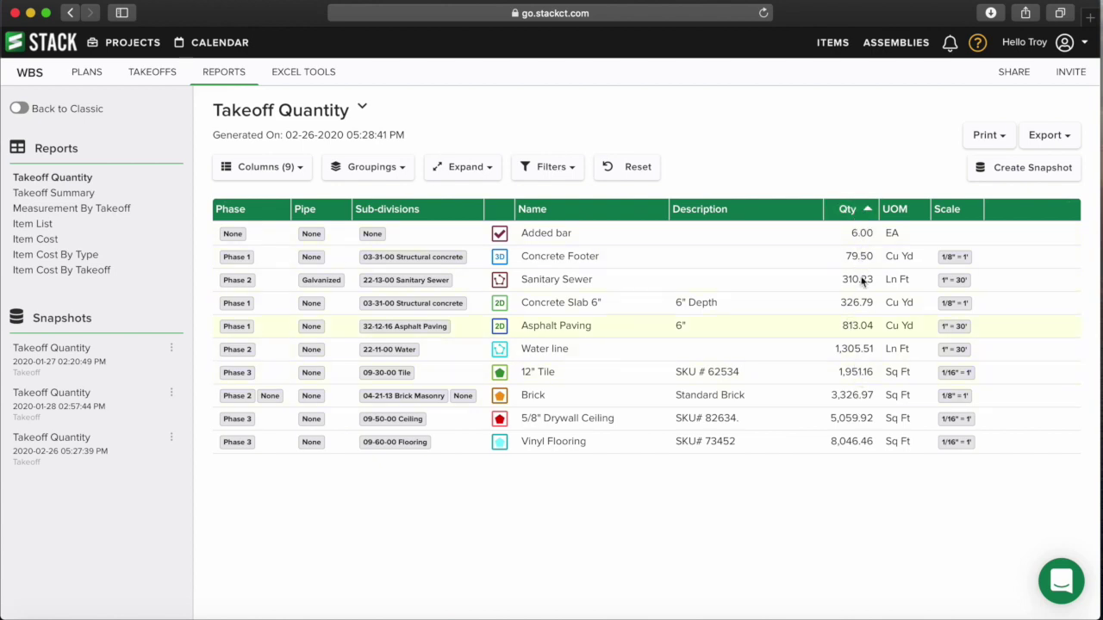
pyautogui.click(856, 210)
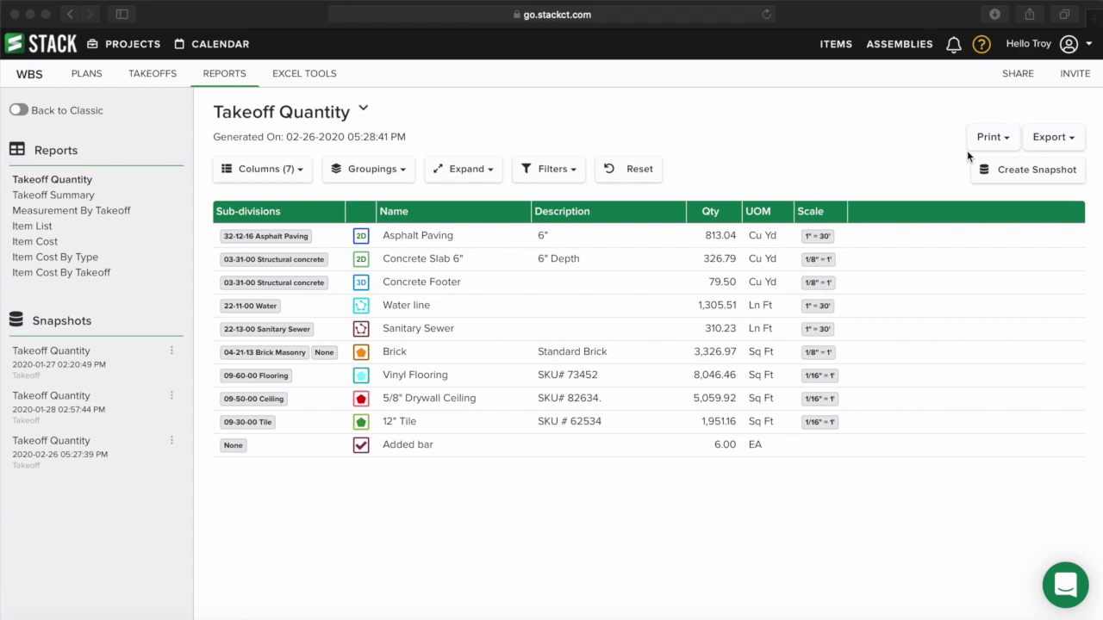
# - Open the browser print dialog for the report, then cancel it
pyautogui.click(999, 146)
pyautogui.click(1005, 145)
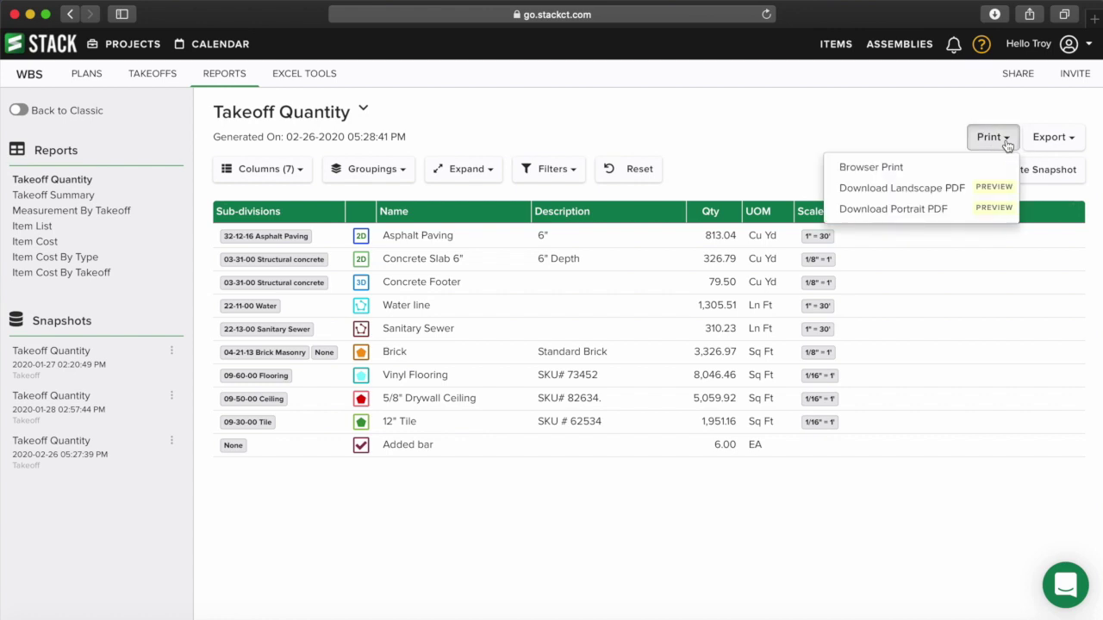
pyautogui.click(882, 169)
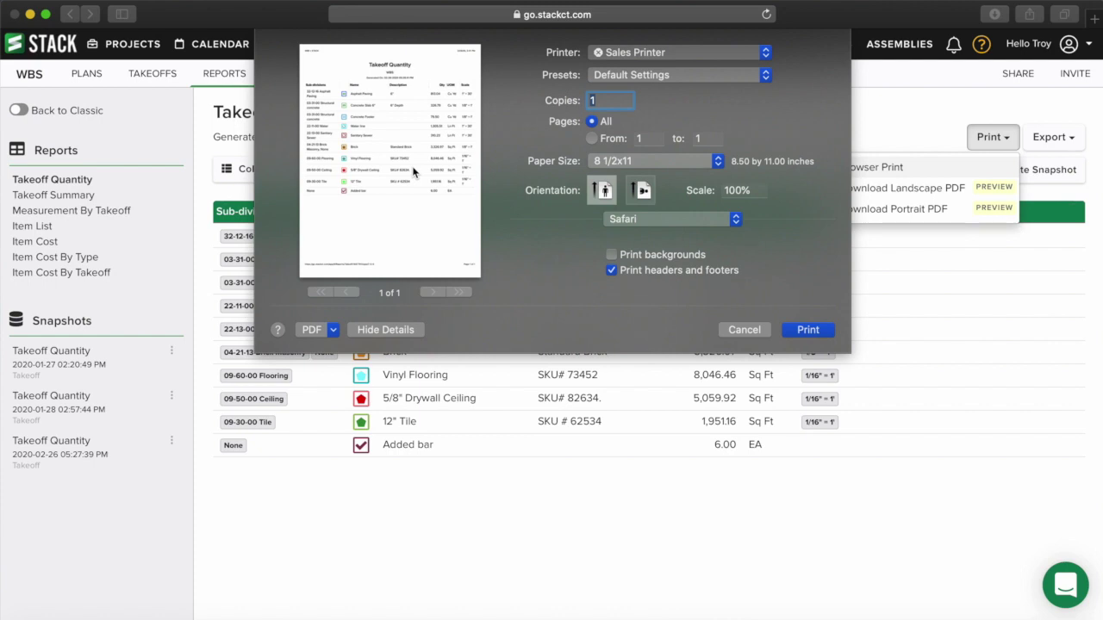
pyautogui.click(744, 331)
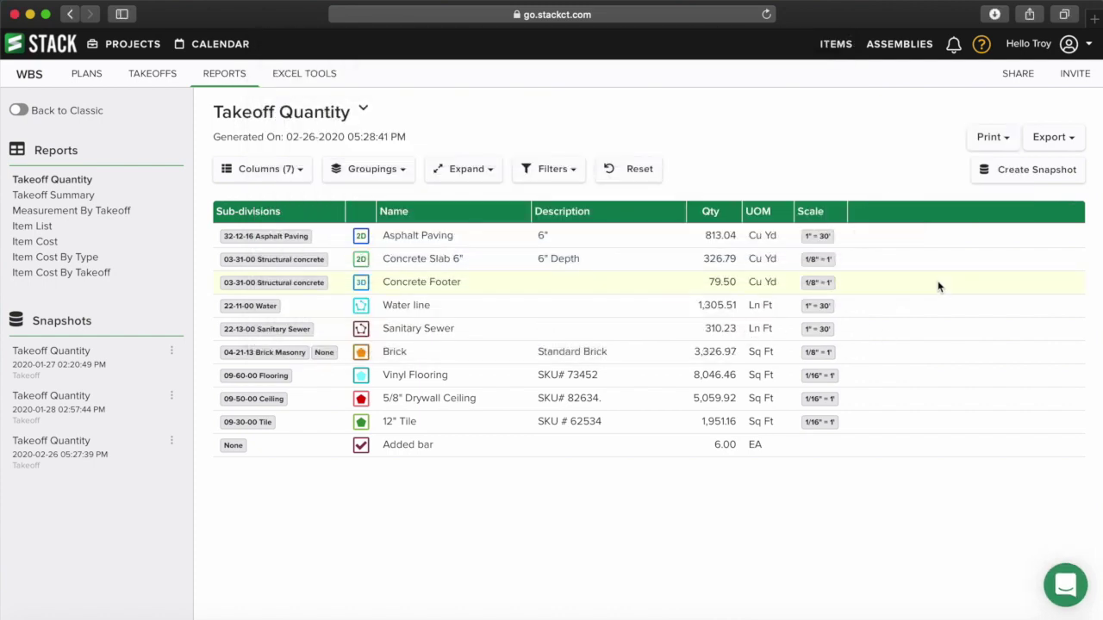
# - Download the report as landscape and portrait PDFs, closing each preview afterward
pyautogui.click(991, 139)
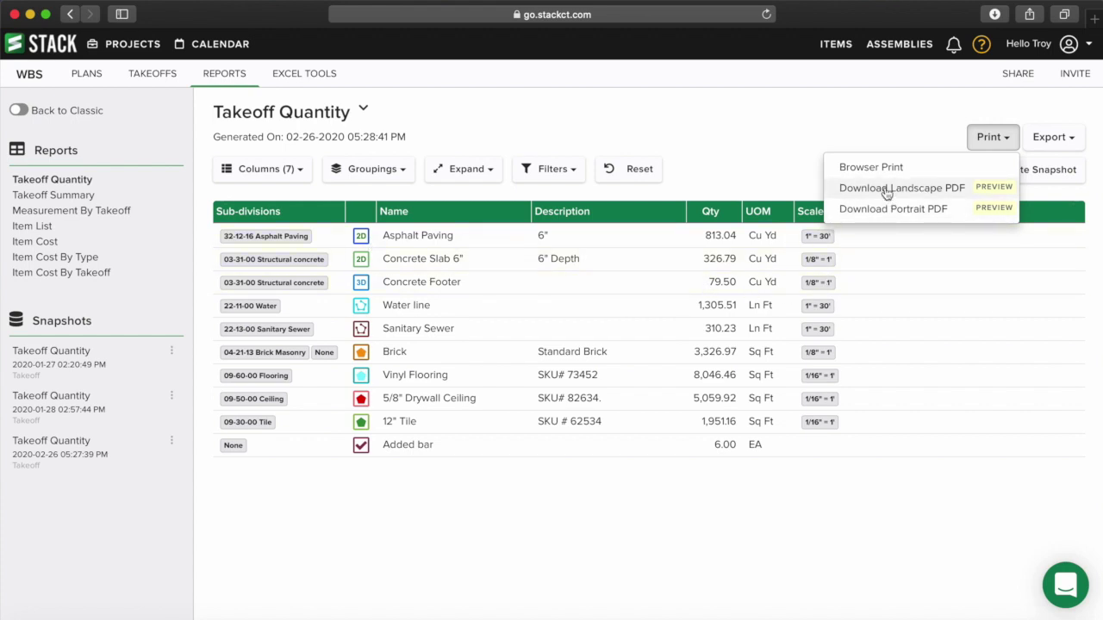
pyautogui.click(887, 190)
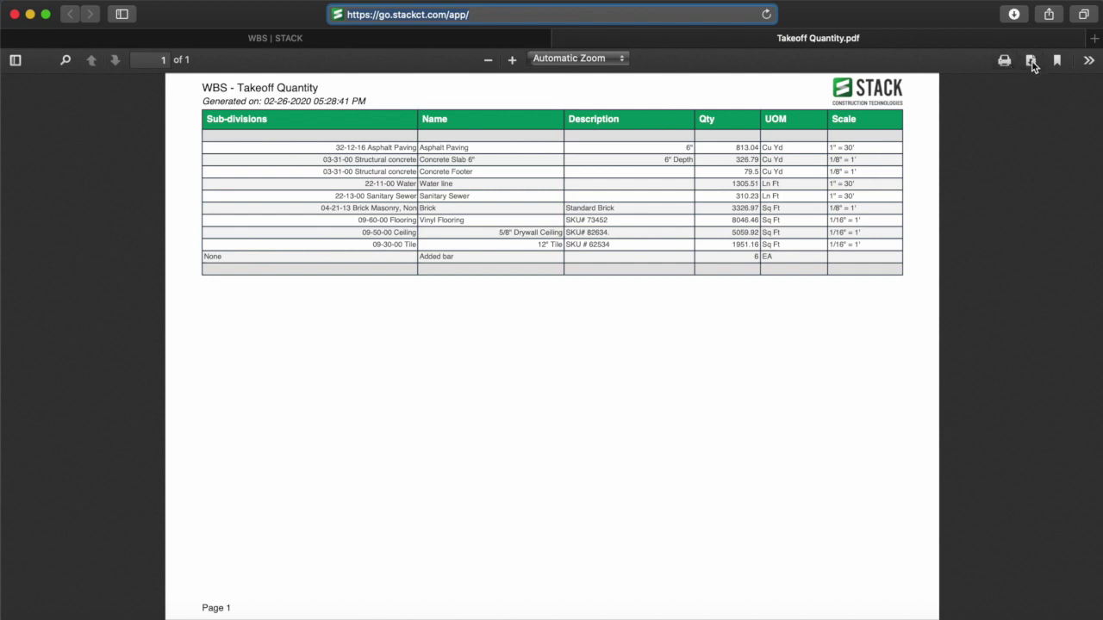
pyautogui.click(562, 39)
pyautogui.click(993, 137)
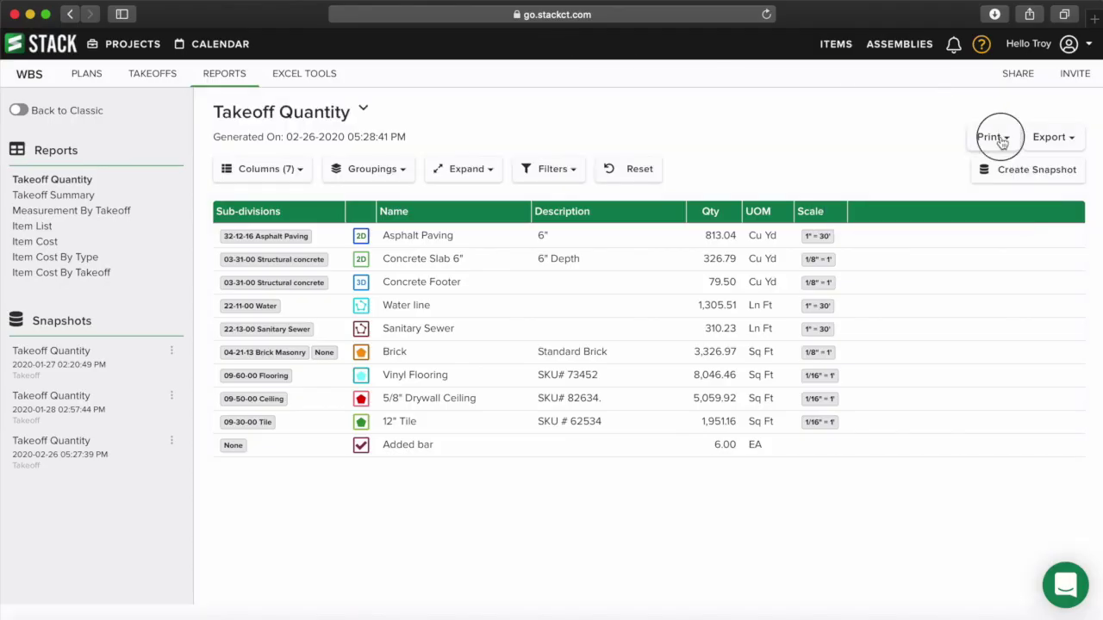
pyautogui.click(934, 209)
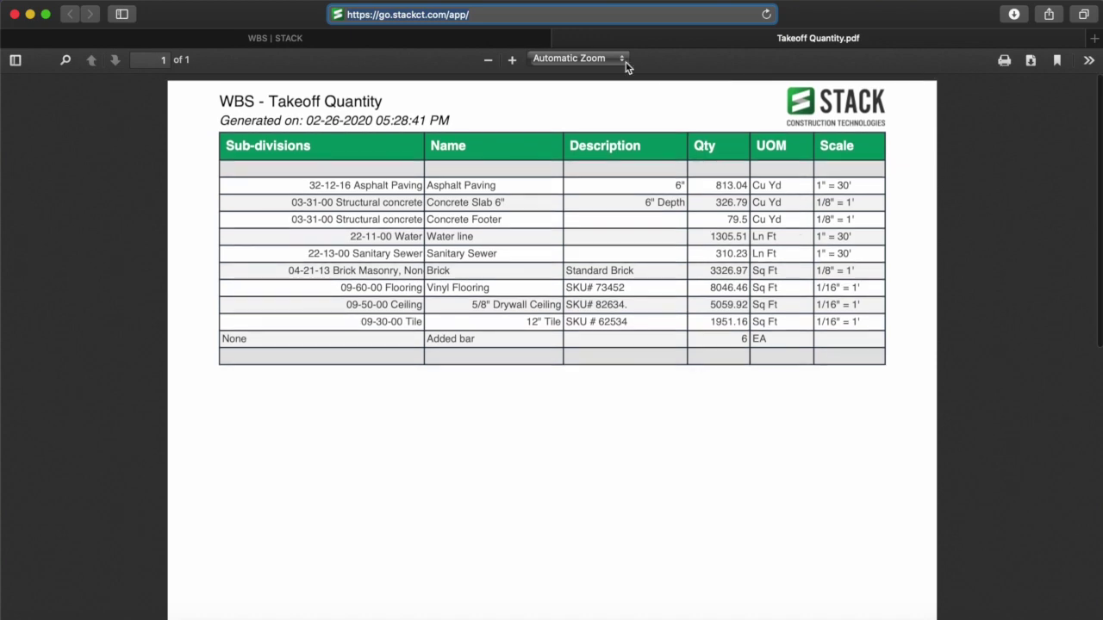
pyautogui.click(561, 38)
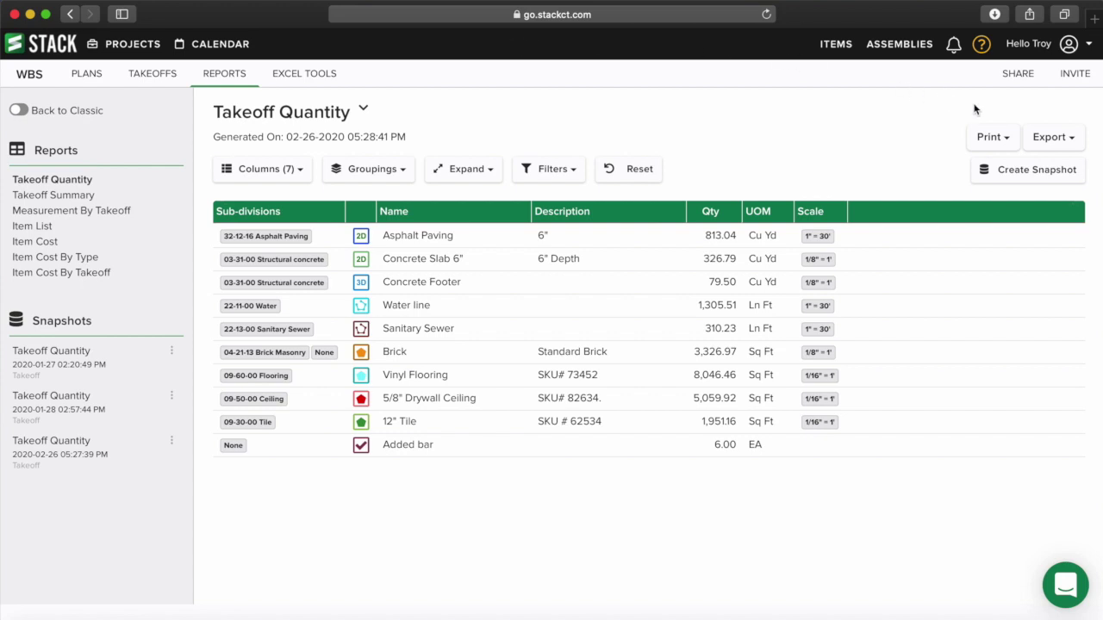
# - Review the Excel, CSV and Project Cost Calculator export options and the column toggles
pyautogui.click(1068, 145)
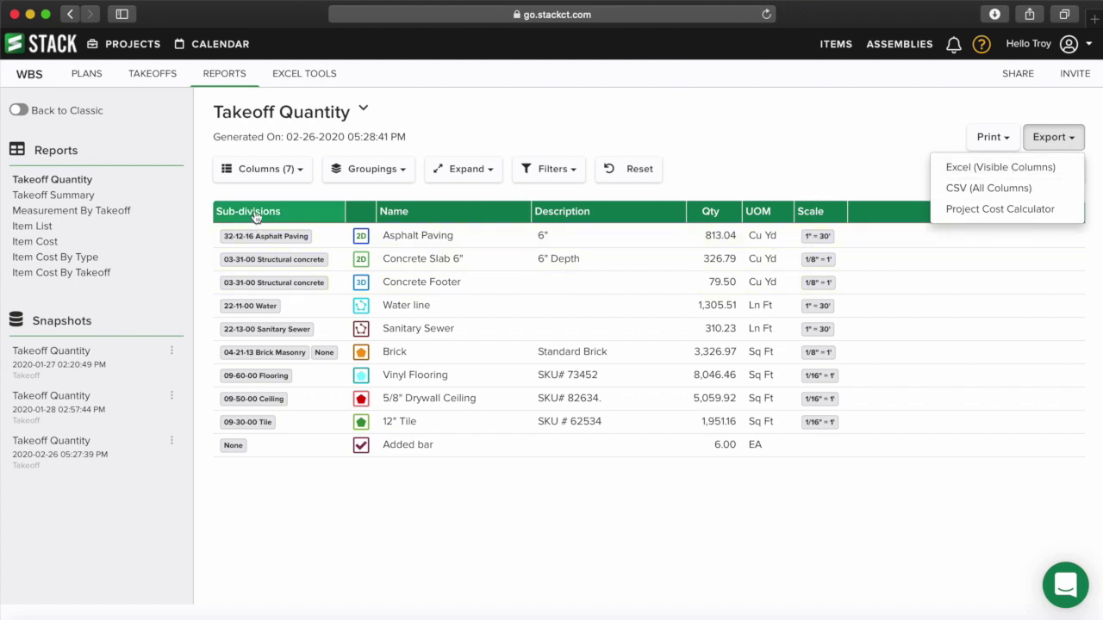
pyautogui.click(246, 169)
pyautogui.scroll(-1, 246, 287)
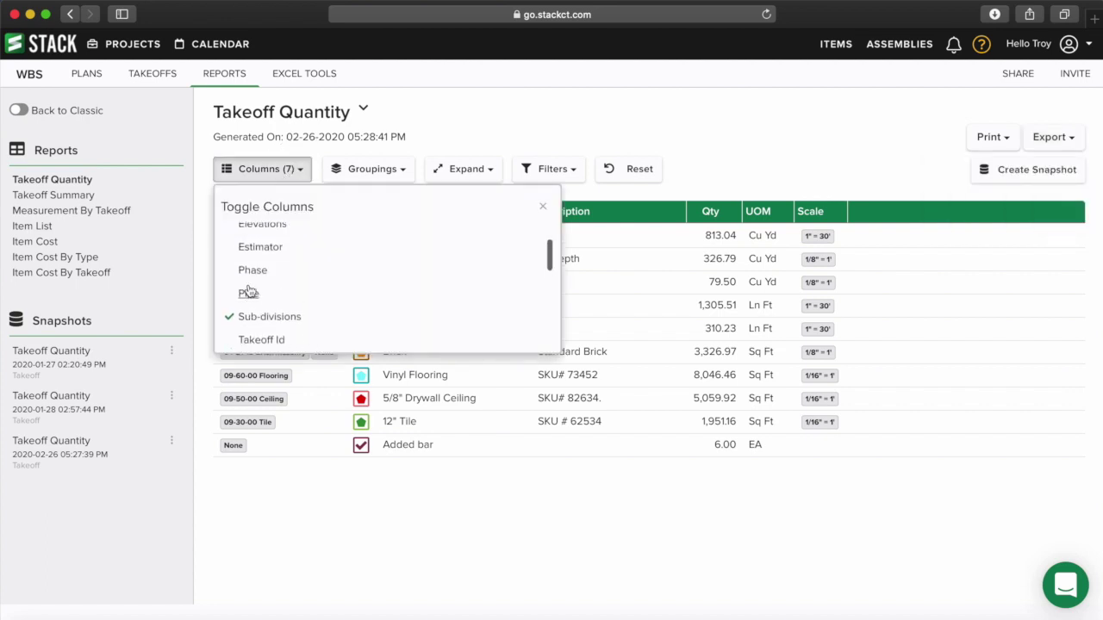
pyautogui.click(541, 206)
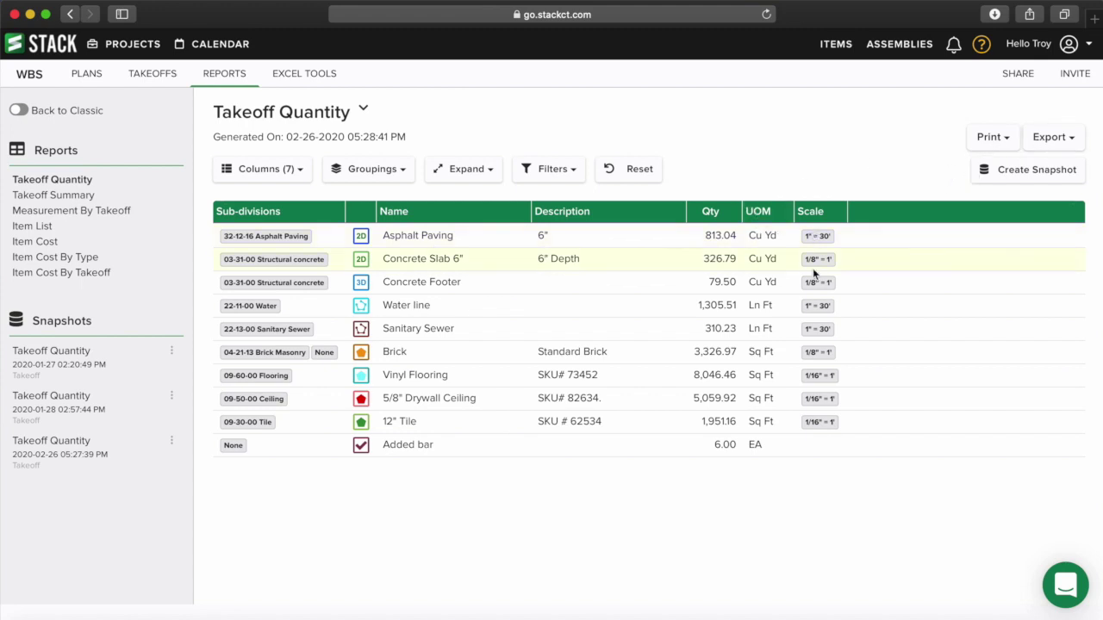
pyautogui.click(1048, 138)
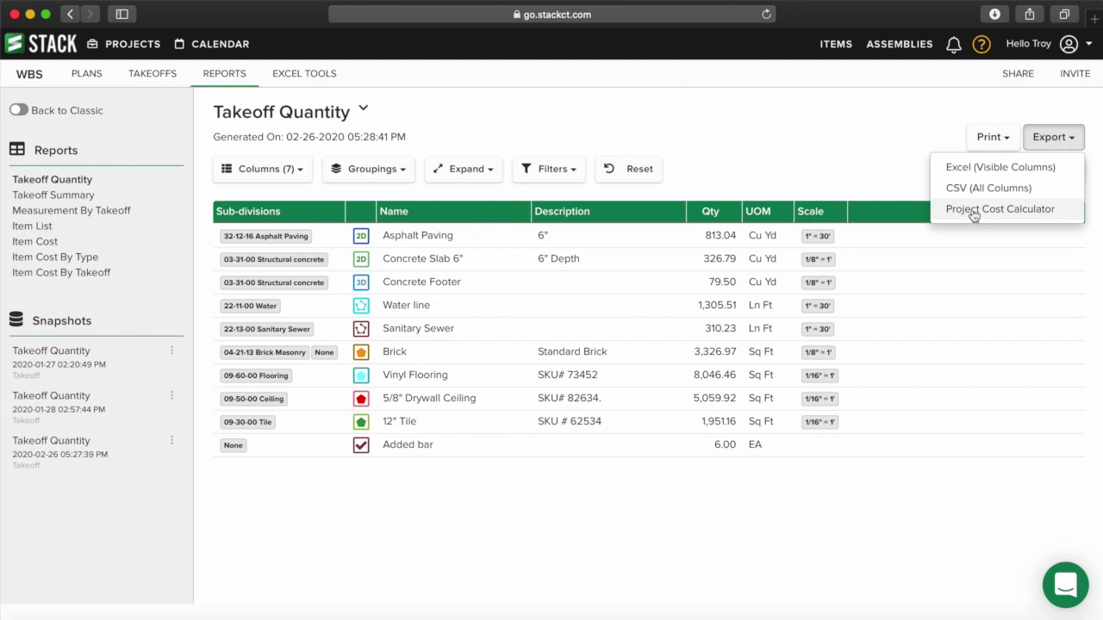
# - Check the Measurement By Takeoff report's export options, then return to Takeoff Quantity
pyautogui.click(90, 216)
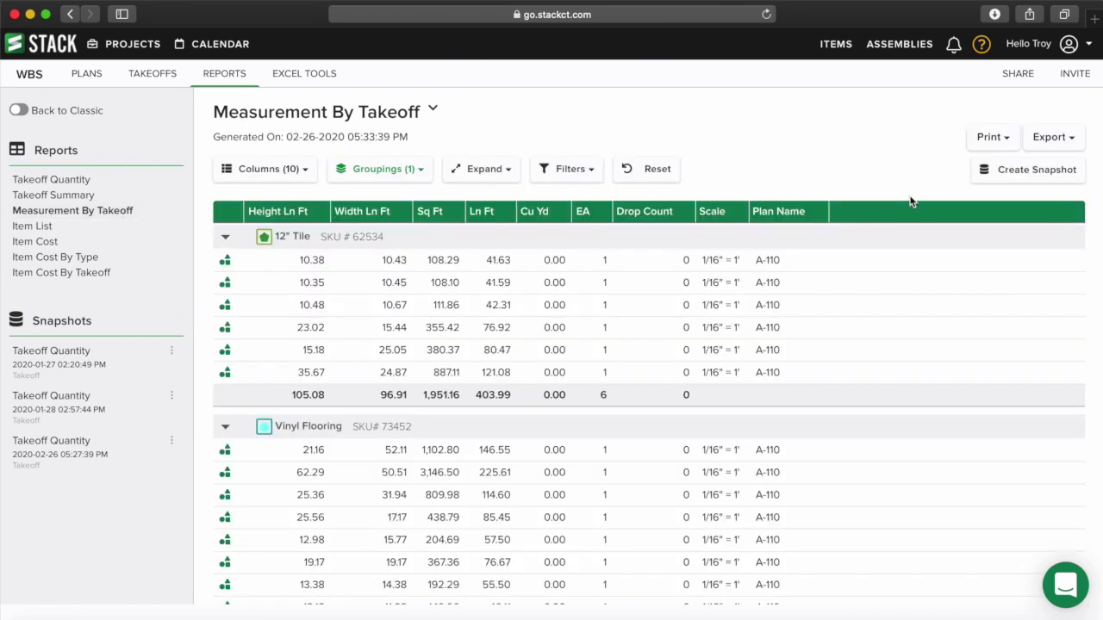
pyautogui.click(1053, 143)
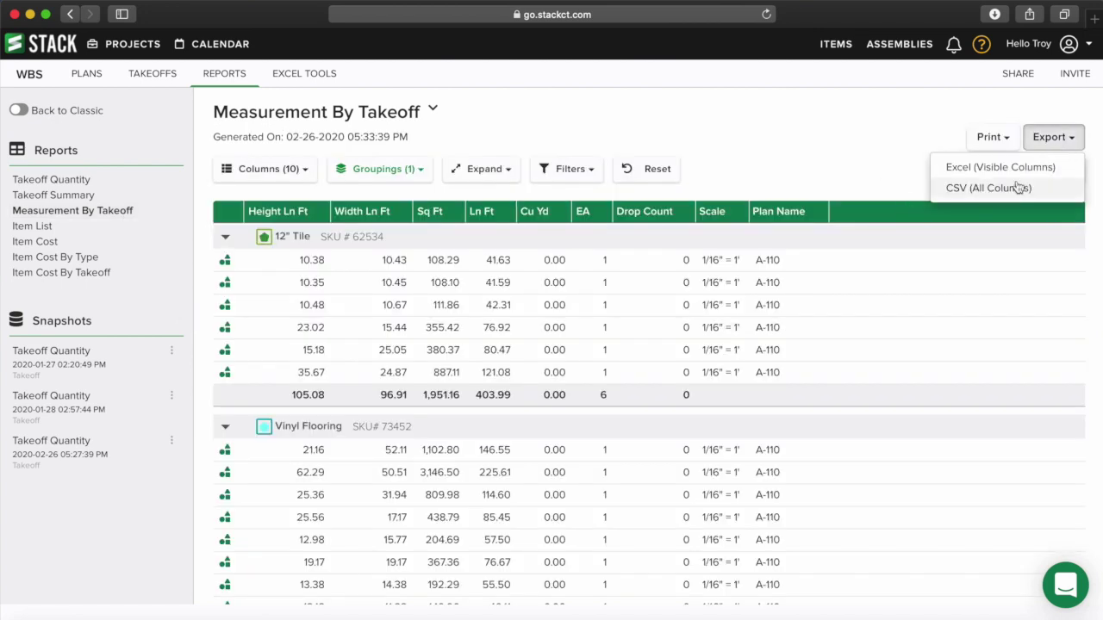
pyautogui.click(1072, 143)
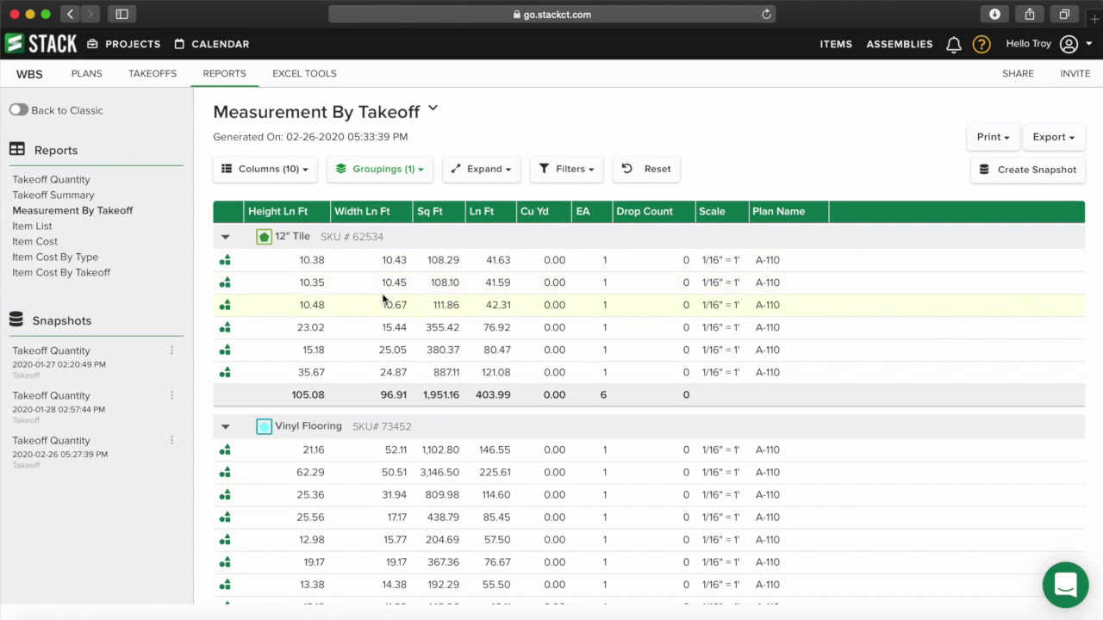
pyautogui.click(65, 181)
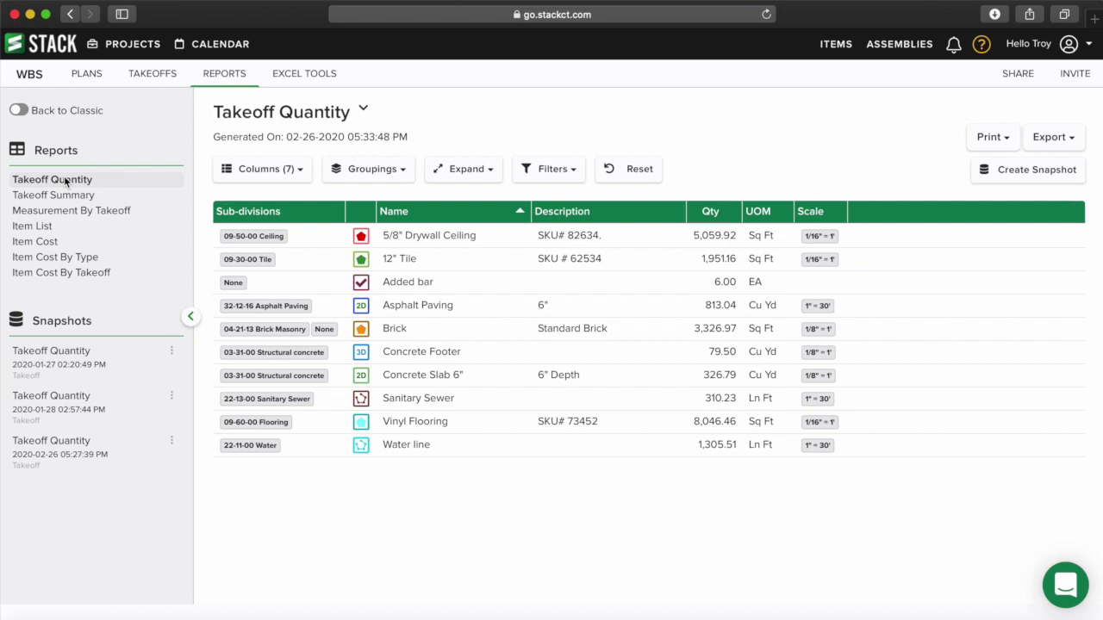
# - Open the 2020-01-27 Takeoff Quantity snapshot and check its print and export options
pyautogui.click(55, 356)
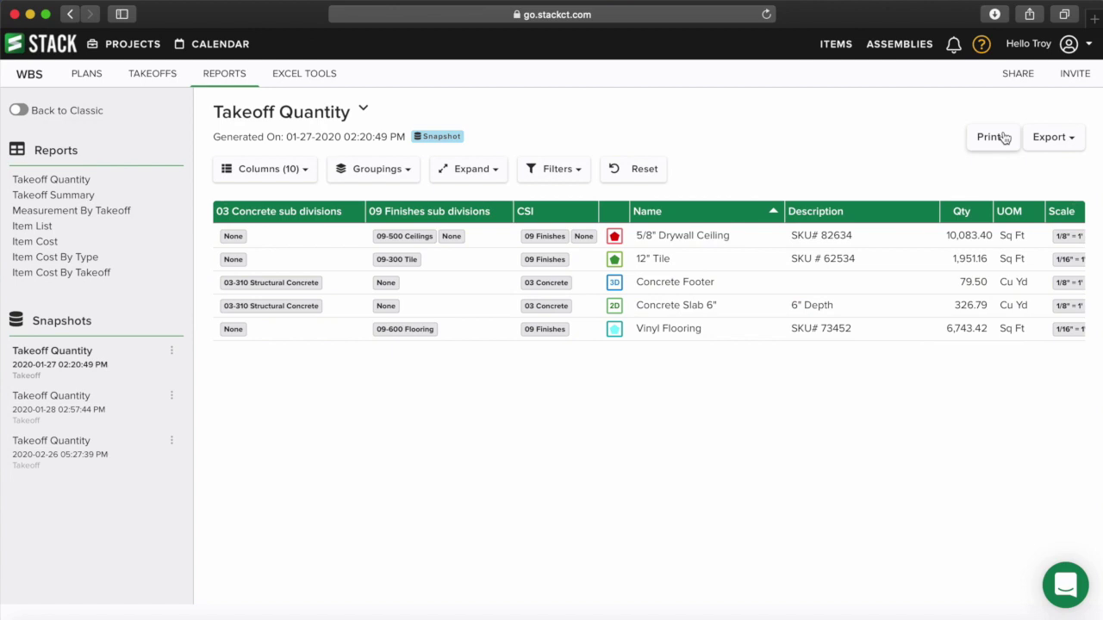
pyautogui.click(1002, 139)
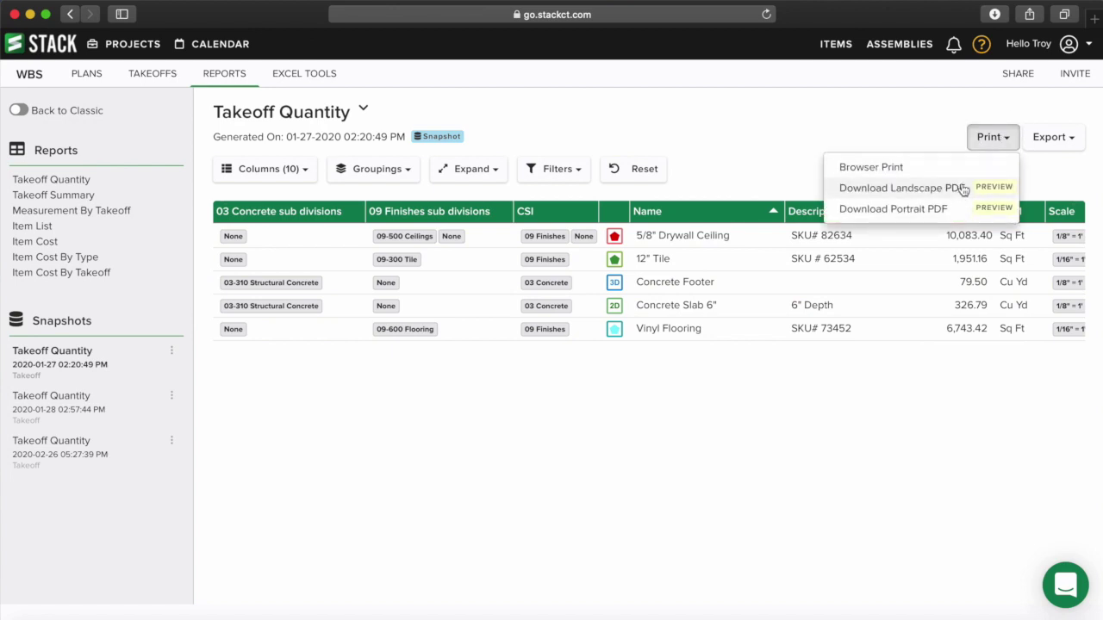
pyautogui.click(1058, 137)
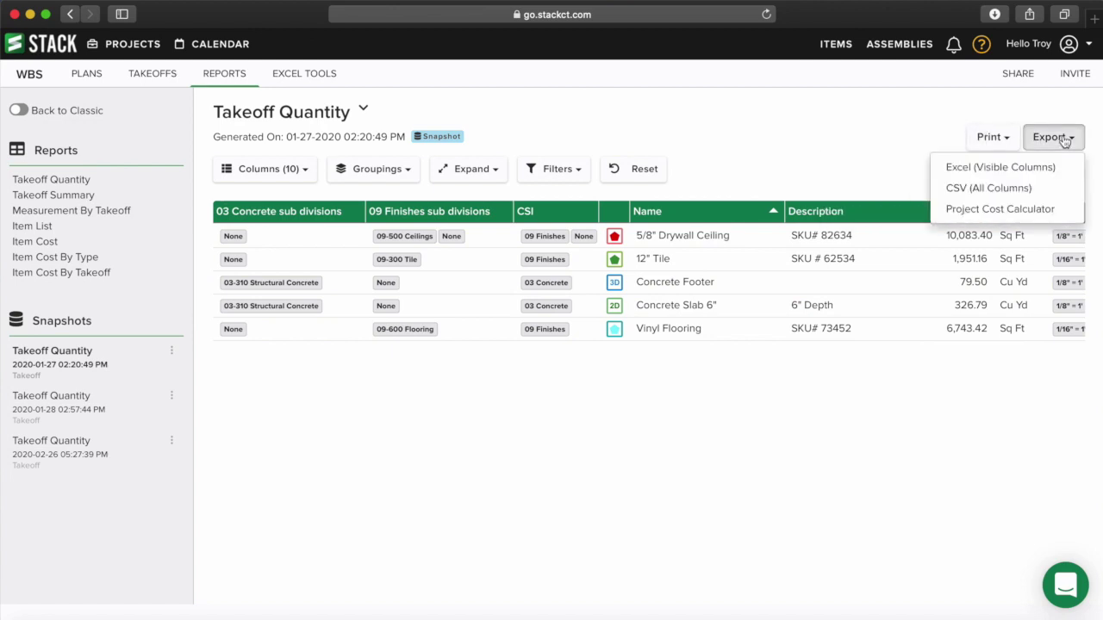
pyautogui.click(1063, 138)
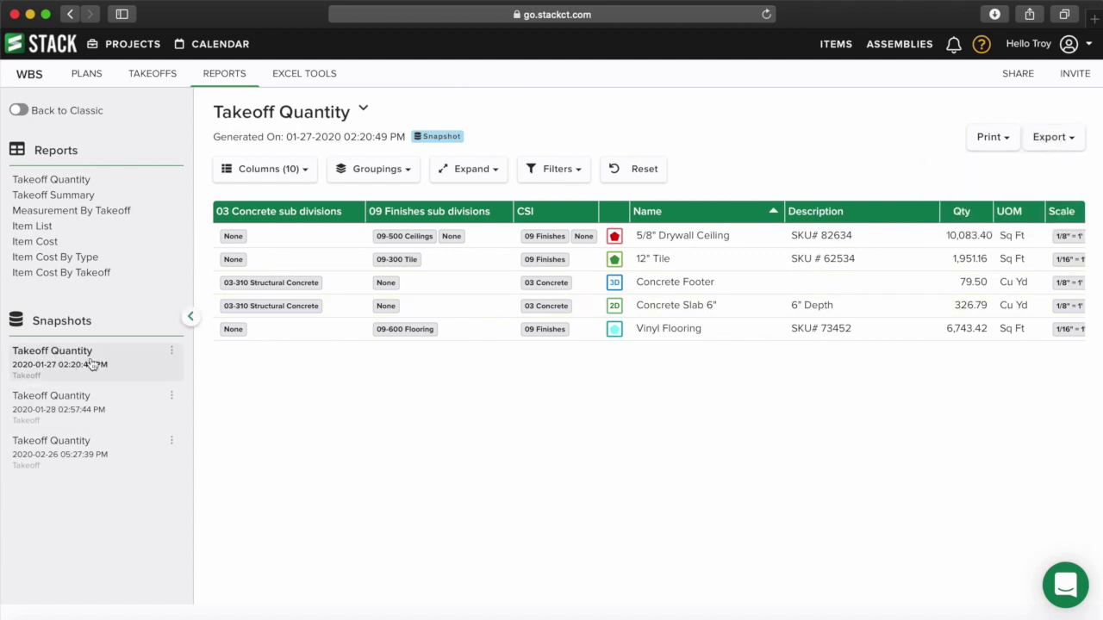
# - Return to the live Takeoff Quantity report and check its print and export menus
pyautogui.click(73, 180)
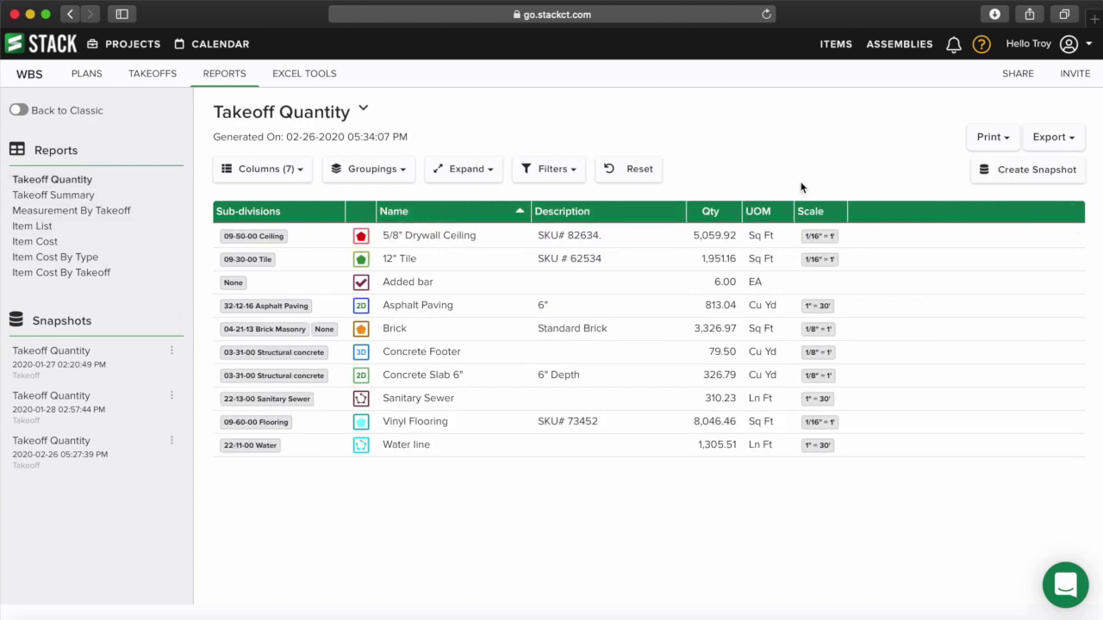
pyautogui.click(990, 141)
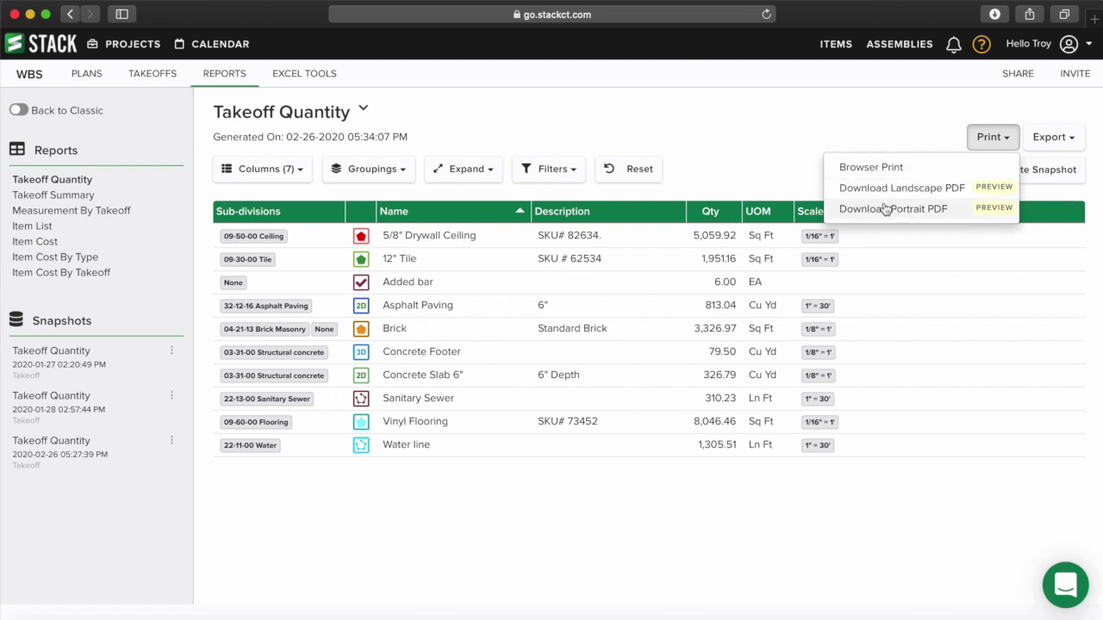
pyautogui.click(920, 130)
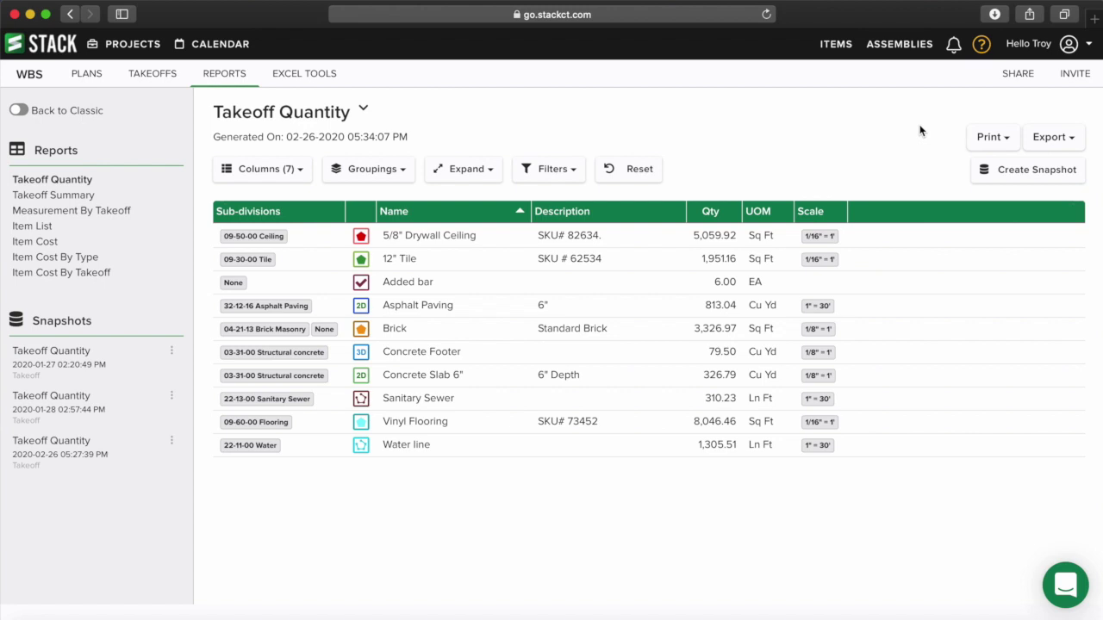
pyautogui.click(1047, 140)
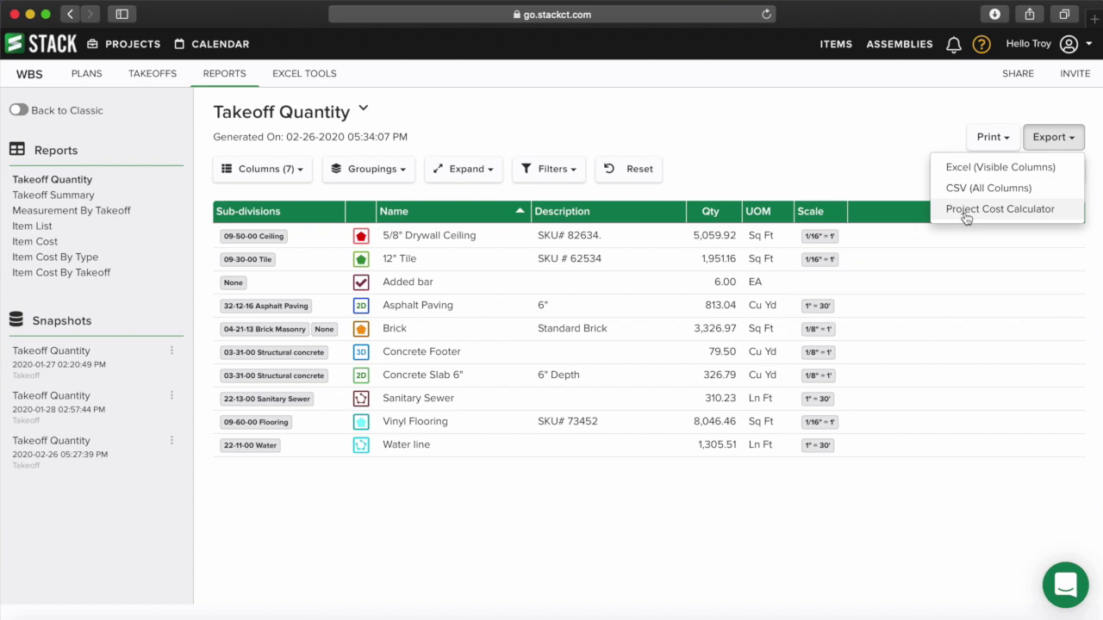
pyautogui.click(820, 167)
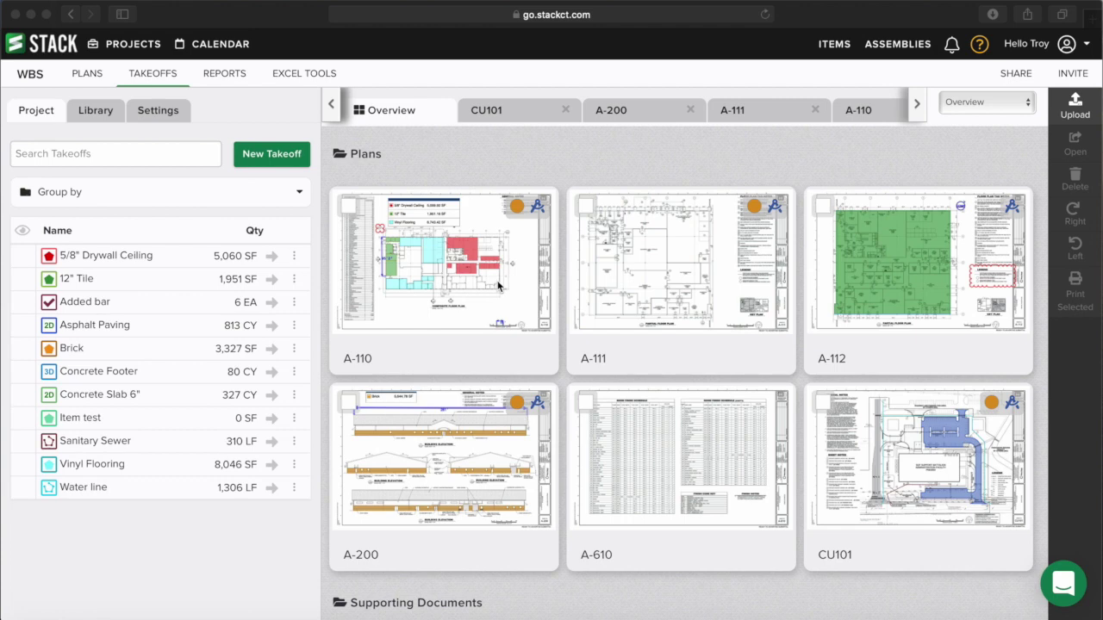
# - Try selecting sheets A-110, A-112 and all six, clear the selection, then open A-110
pyautogui.click(348, 209)
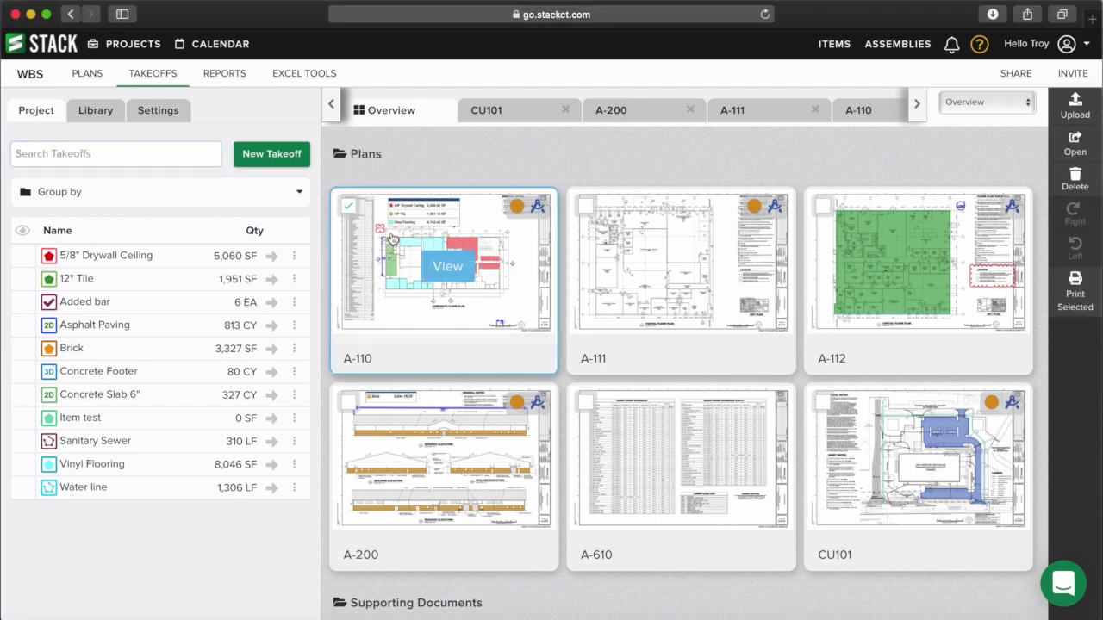
pyautogui.click(823, 209)
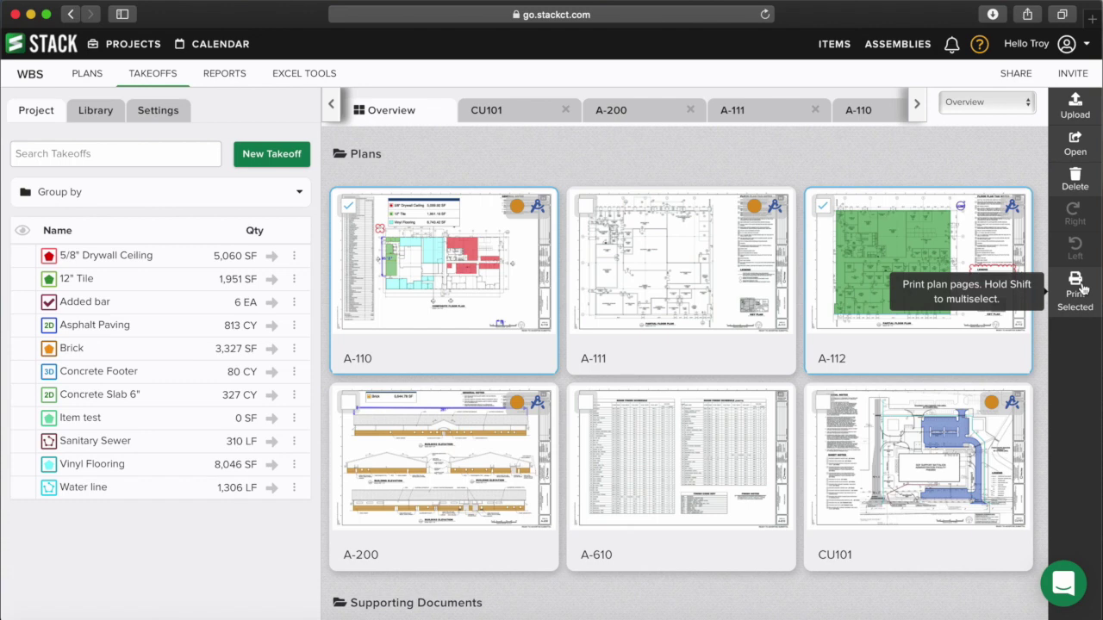
pyautogui.click(650, 177)
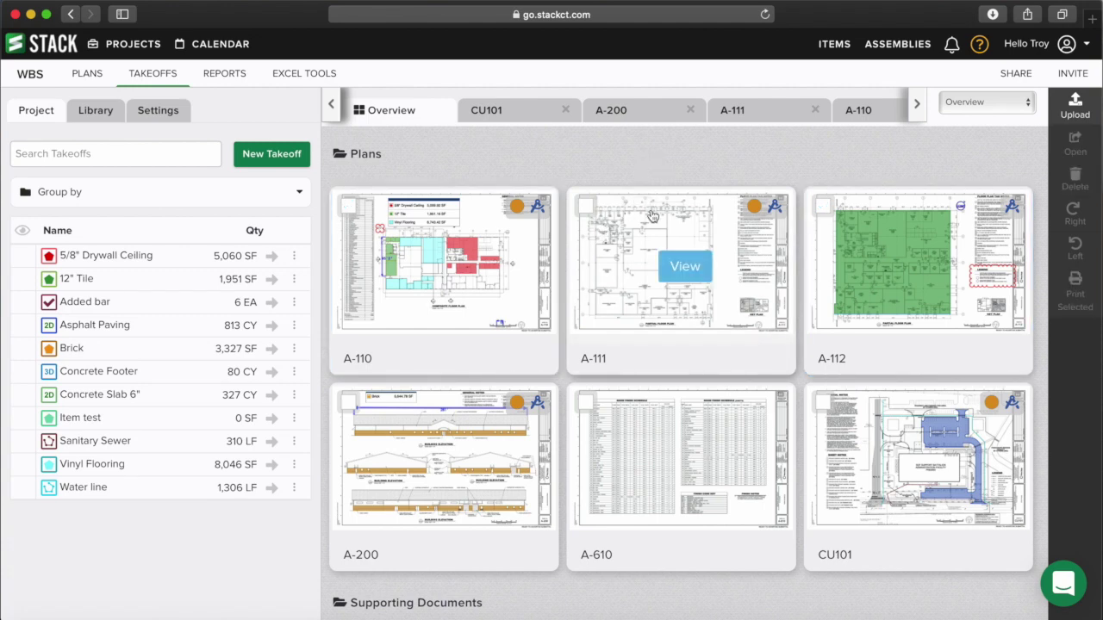
pyautogui.press('super+a')
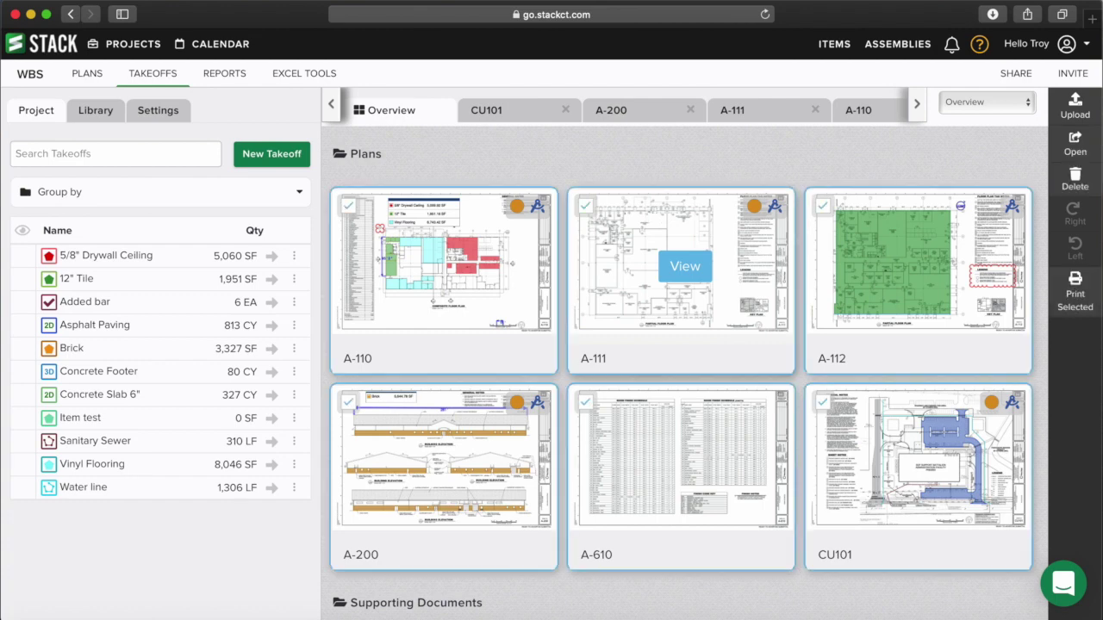
pyautogui.scroll(-1, 621, 327)
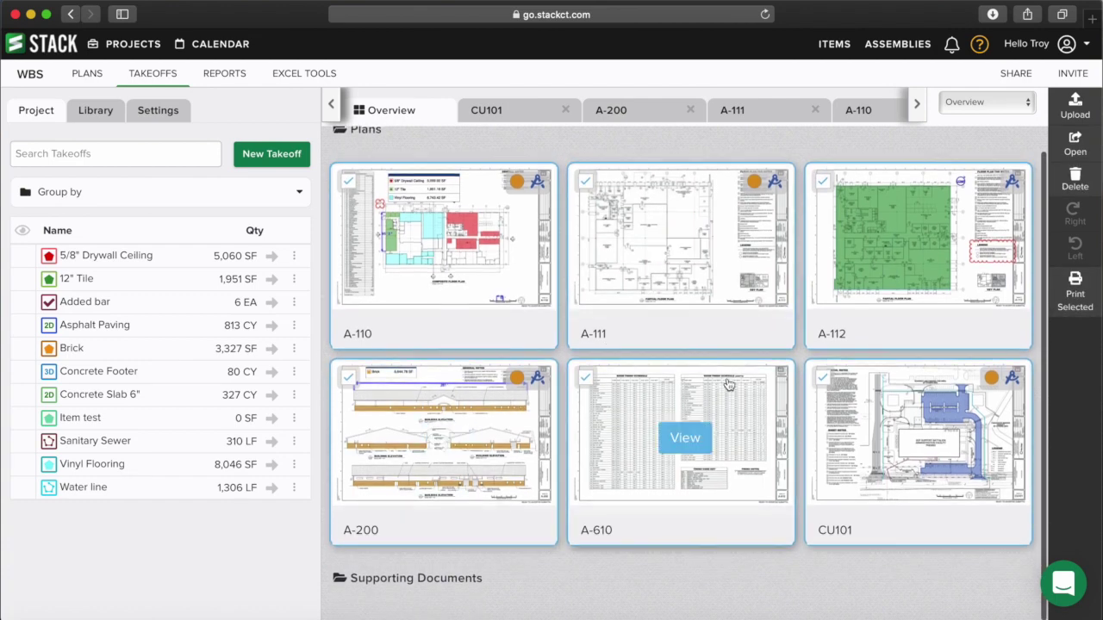
pyautogui.scroll(1, 707, 405)
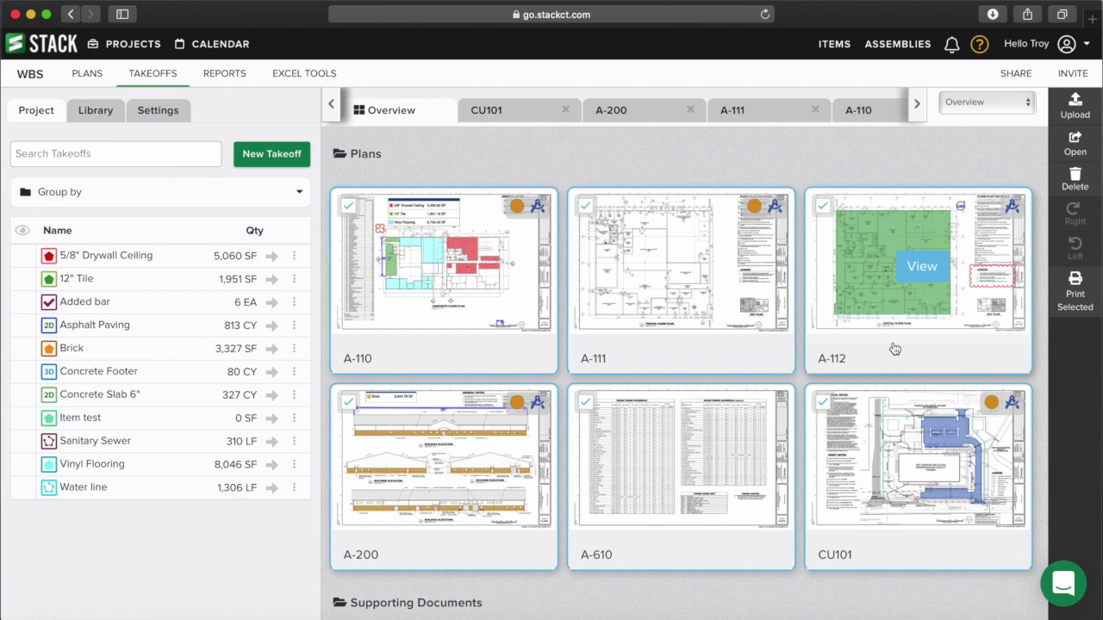
pyautogui.click(348, 207)
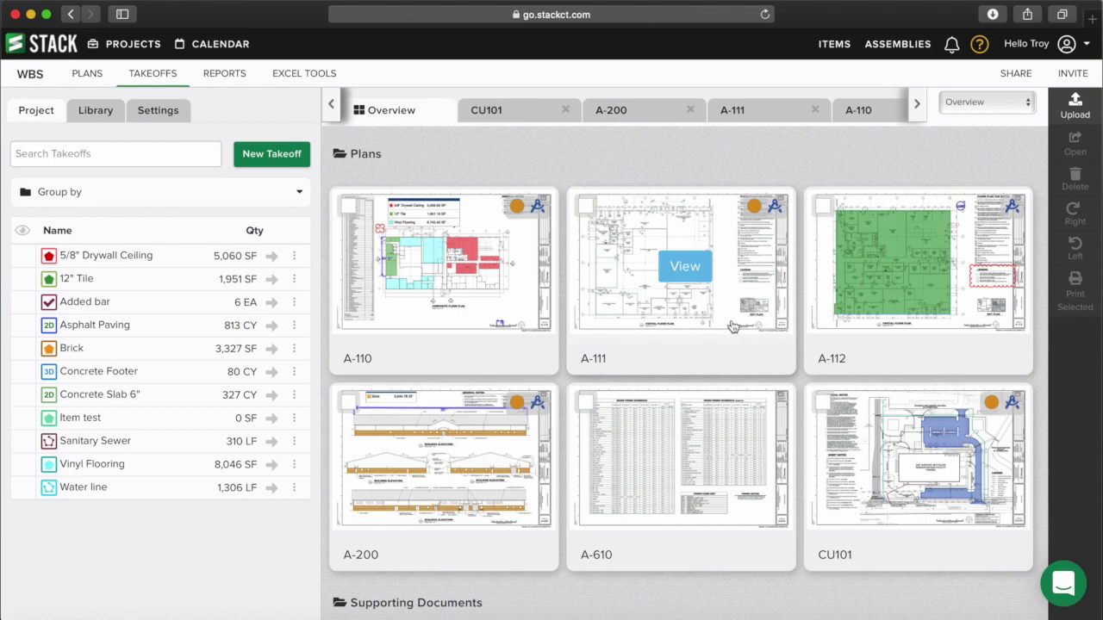
pyautogui.click(448, 267)
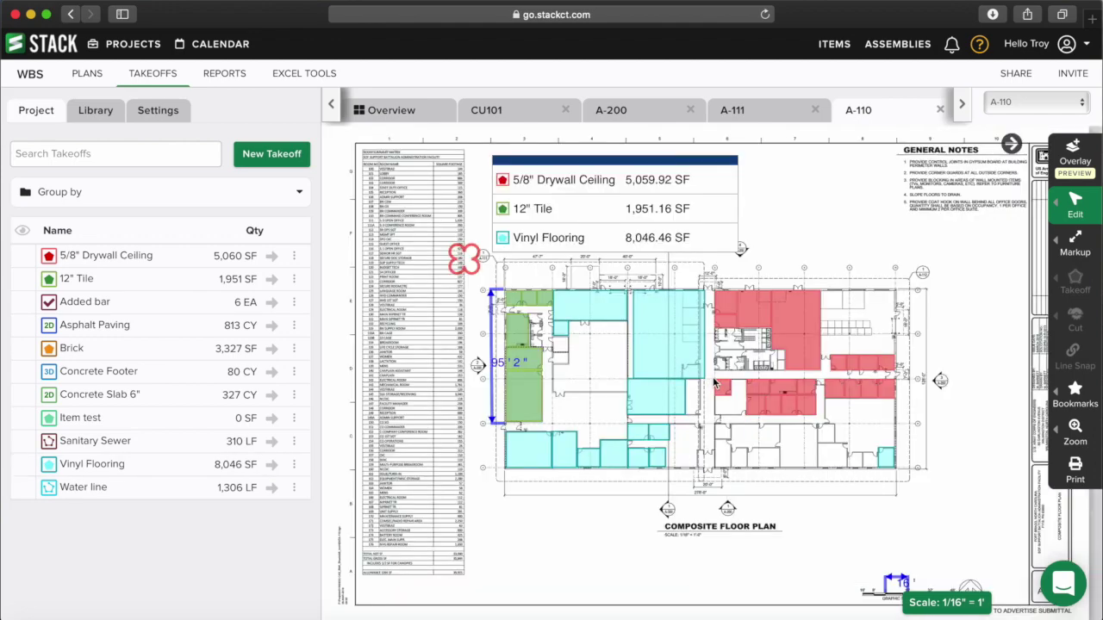
# - Pan around the A-110 plan and bring up its PDF print options
pyautogui.scroll(-2, 980, 521)
pyautogui.hscroll(2, 980, 520)
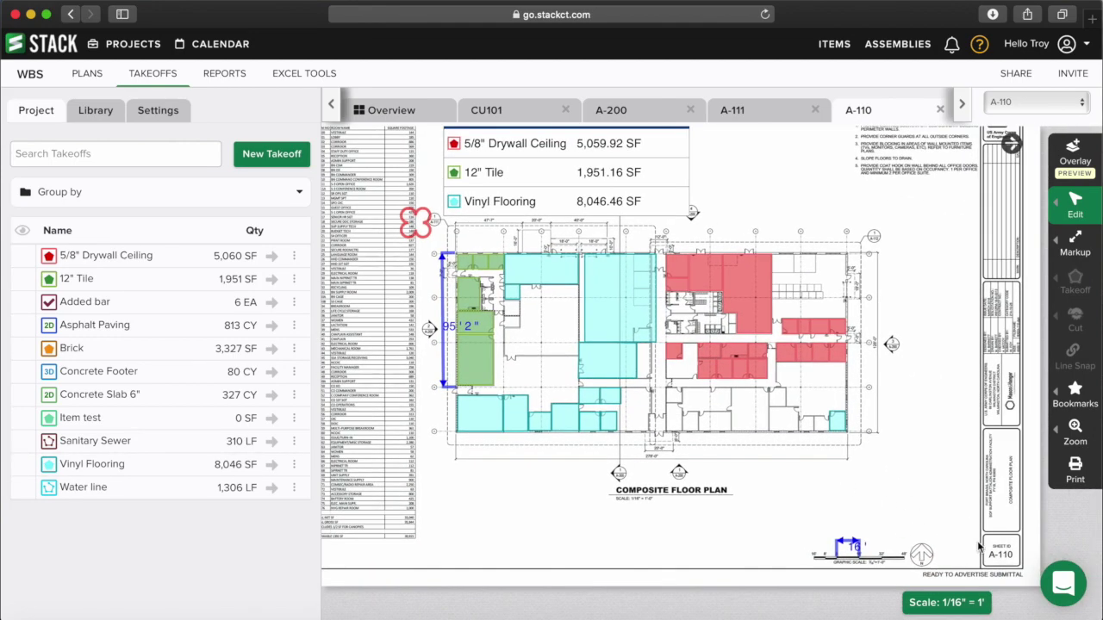
pyautogui.scroll(1, 775, 468)
pyautogui.hscroll(-1, 775, 468)
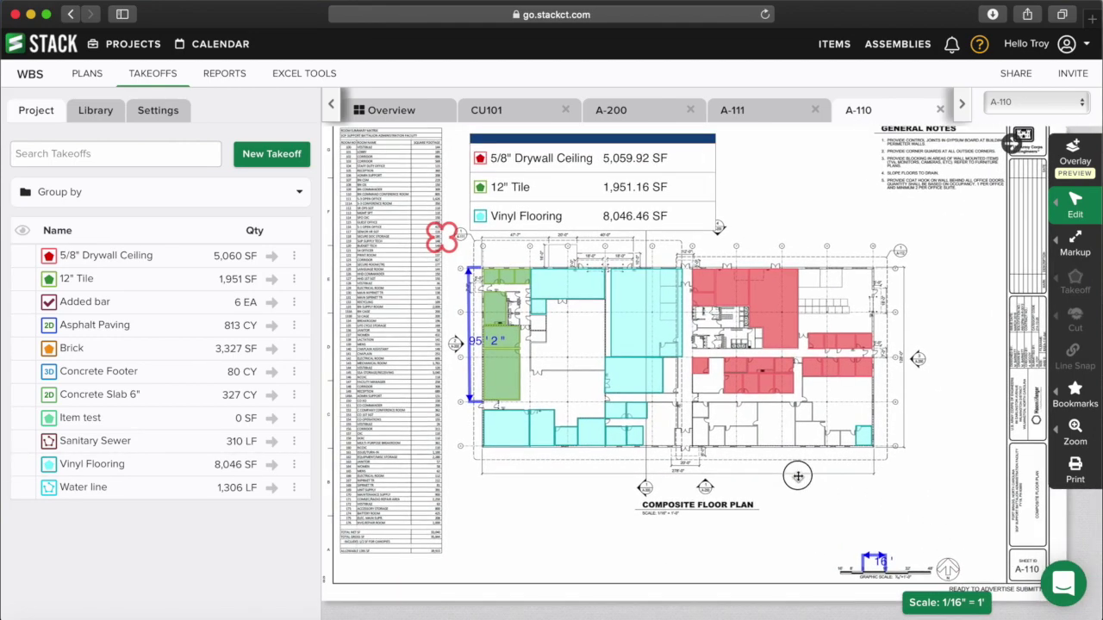
pyautogui.click(1075, 468)
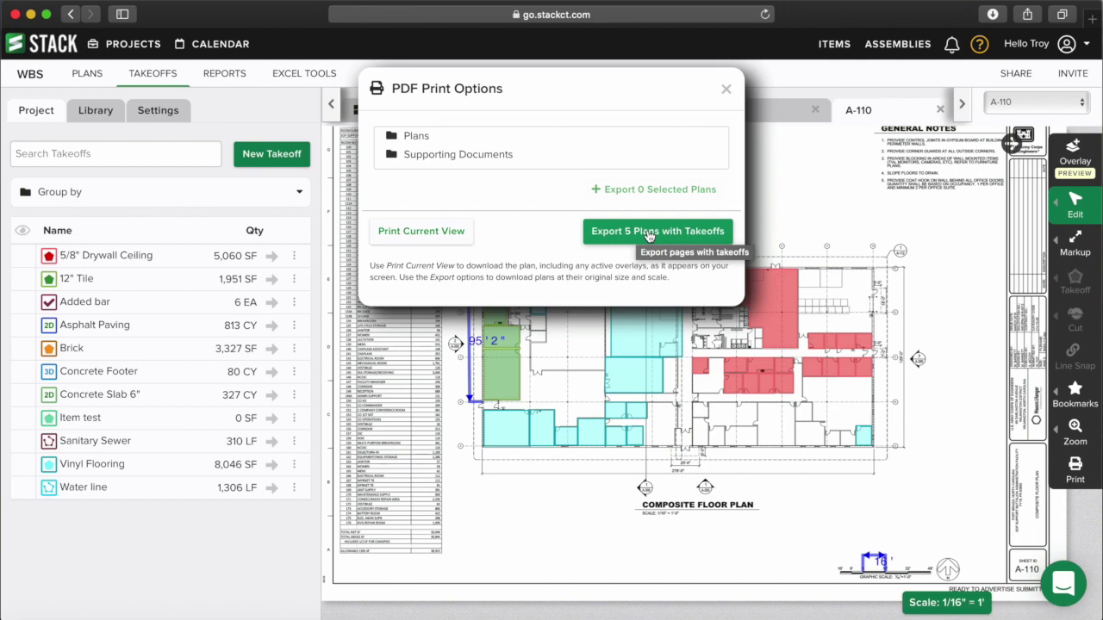
# - Export the 5 plans with takeoffs, download A-111-5.pdf, review page 2, then close it
pyautogui.click(648, 233)
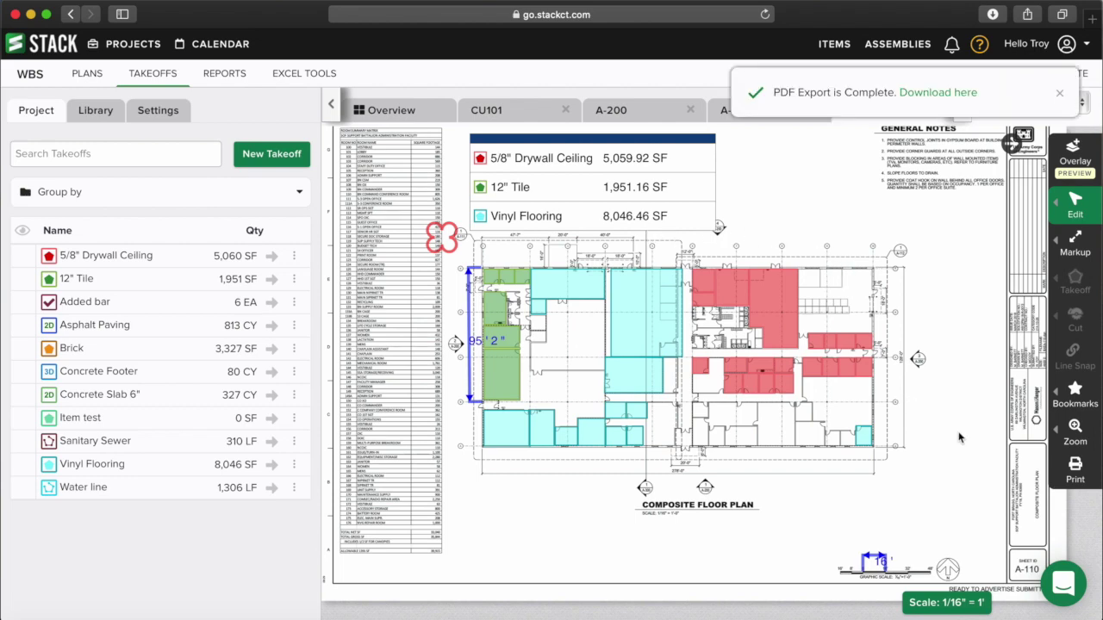
pyautogui.click(939, 93)
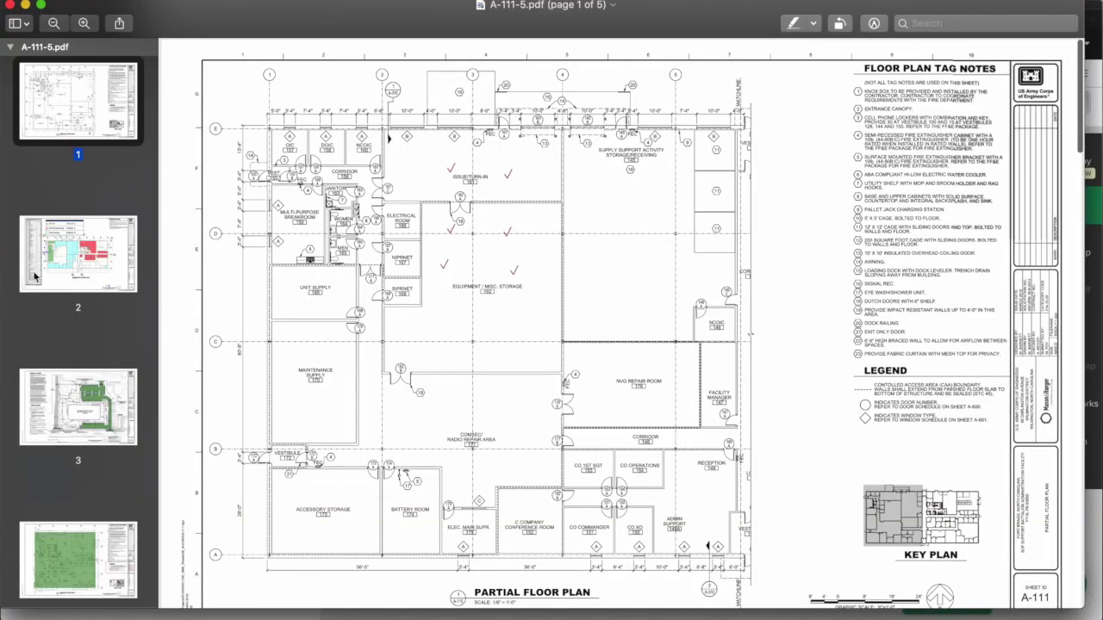
pyautogui.click(91, 276)
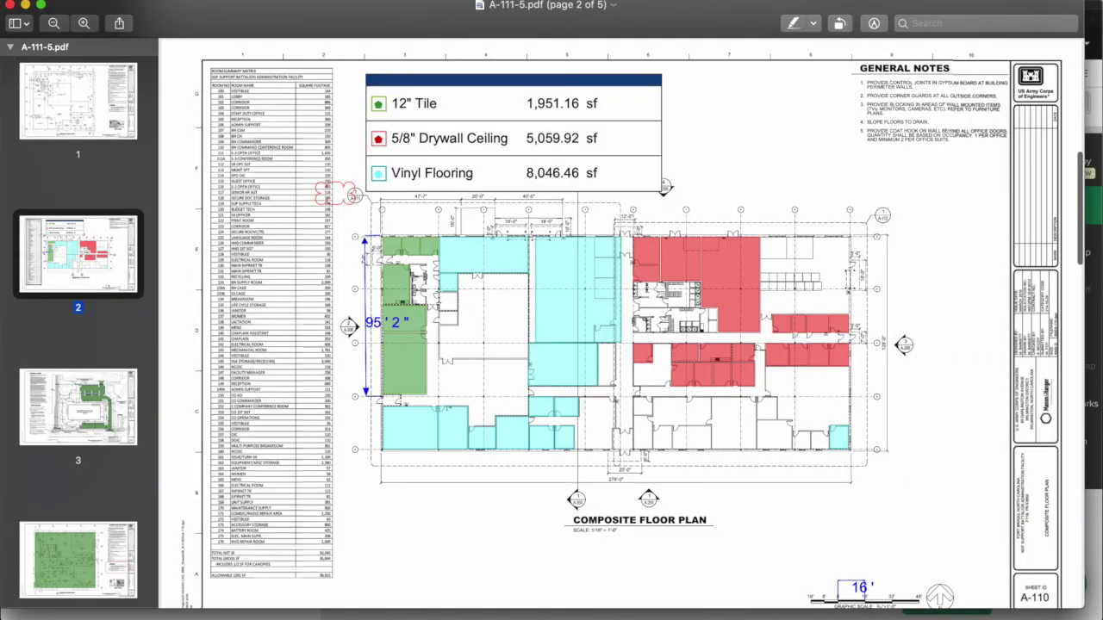
pyautogui.scroll(-2, 109, 288)
pyautogui.scroll(2, 108, 288)
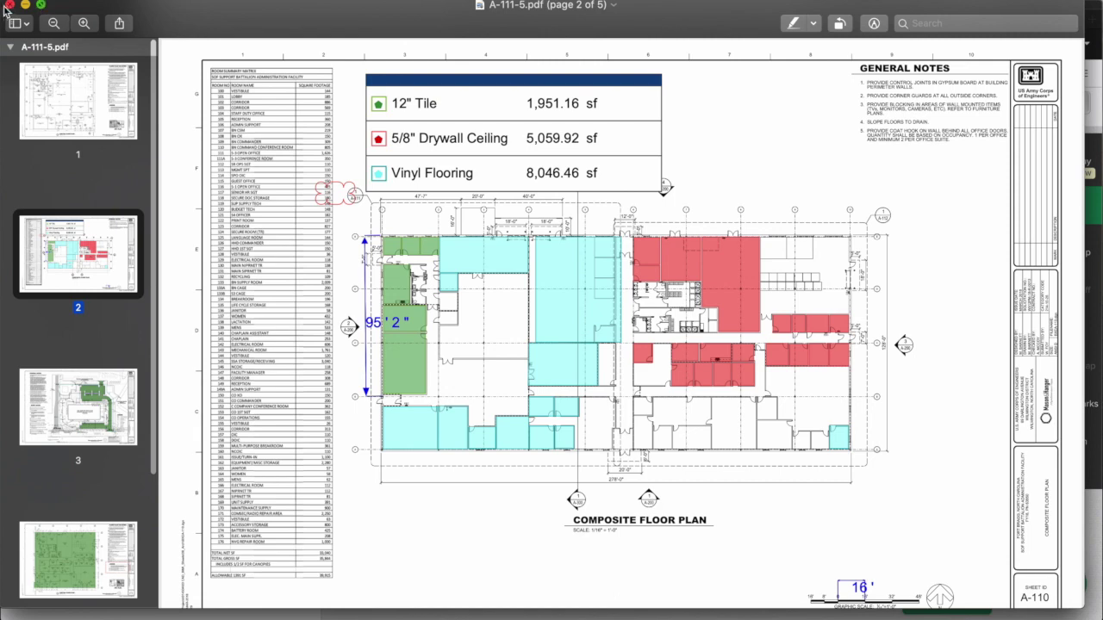
pyautogui.click(9, 5)
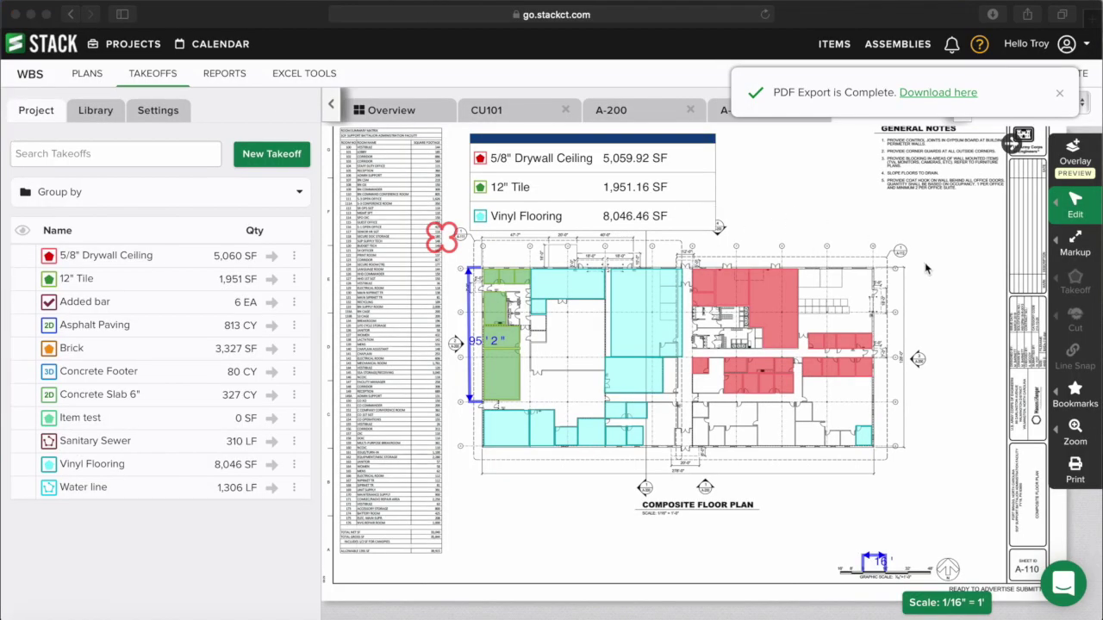
pyautogui.click(965, 431)
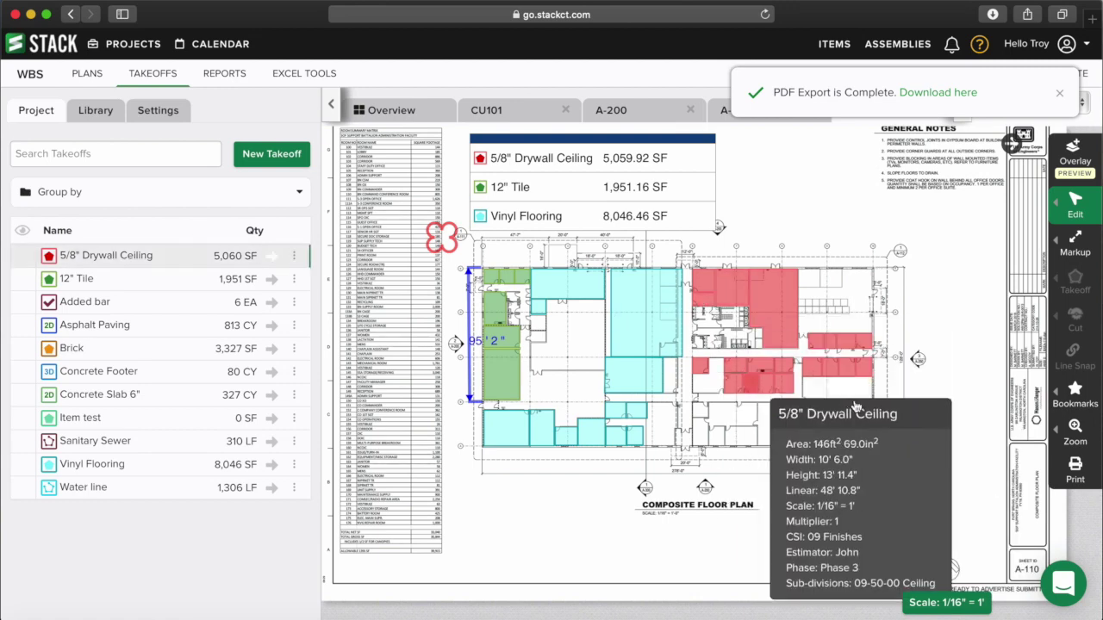
pyautogui.click(1076, 470)
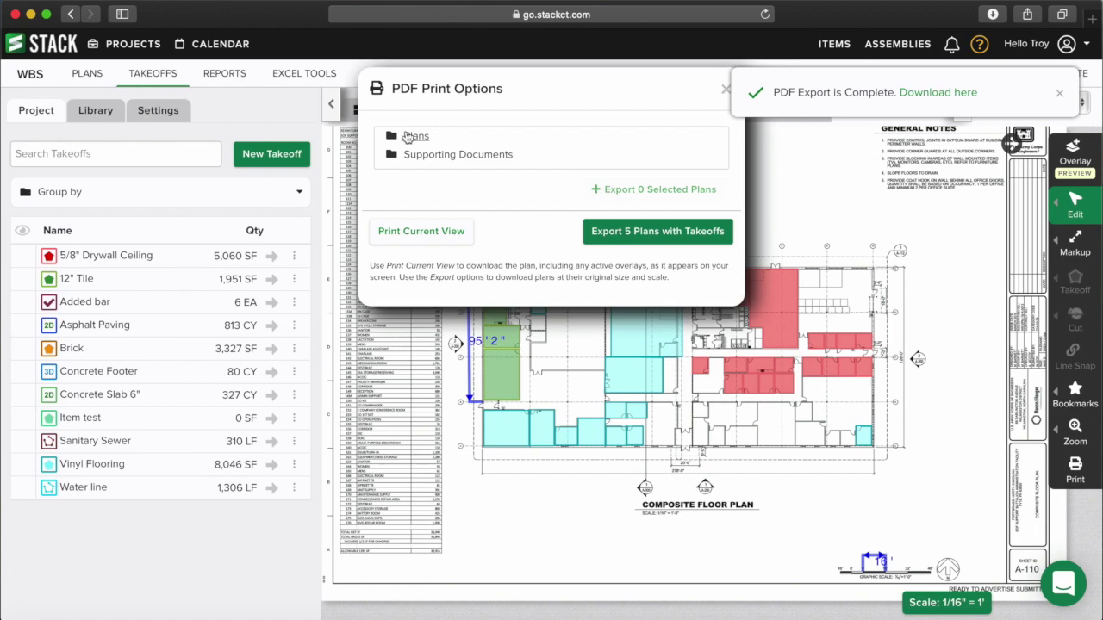
pyautogui.click(416, 138)
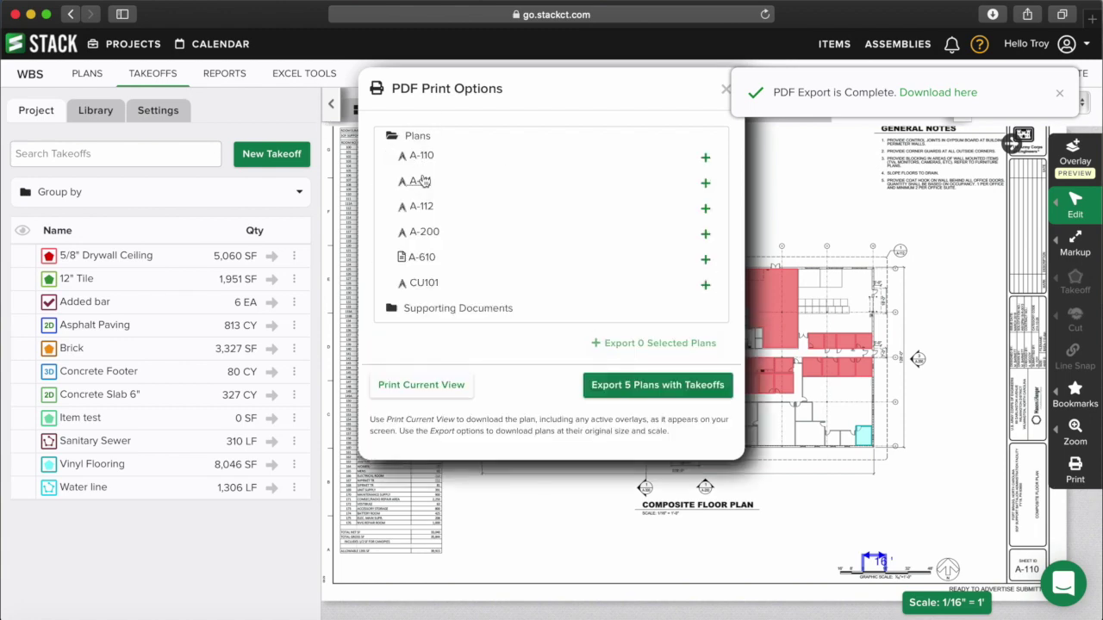
pyautogui.click(706, 209)
pyautogui.click(706, 233)
pyautogui.click(705, 260)
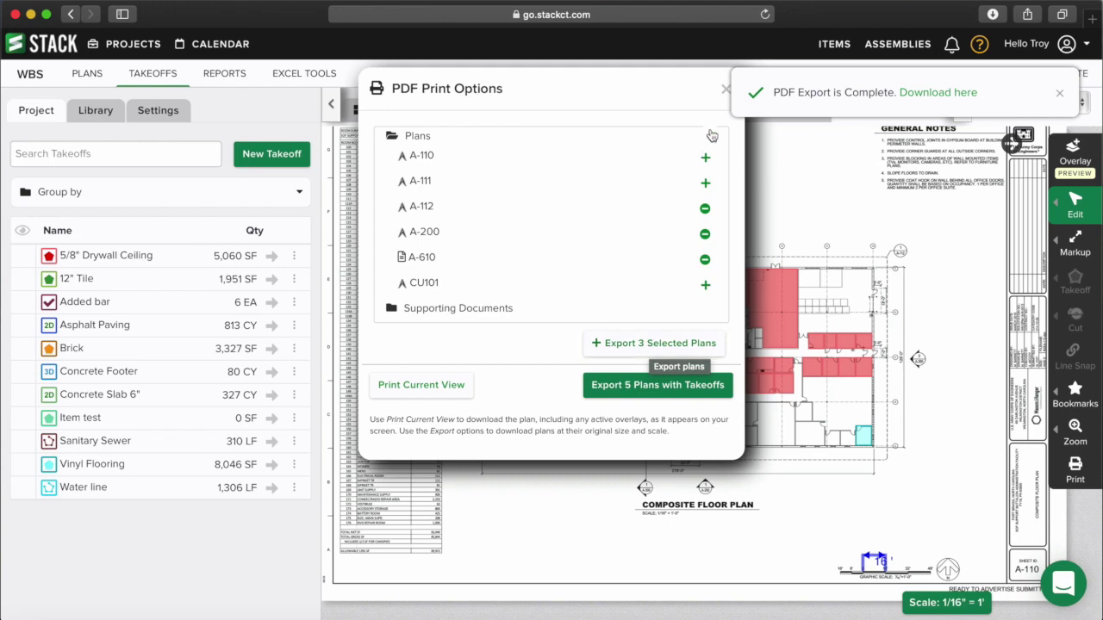
pyautogui.click(725, 89)
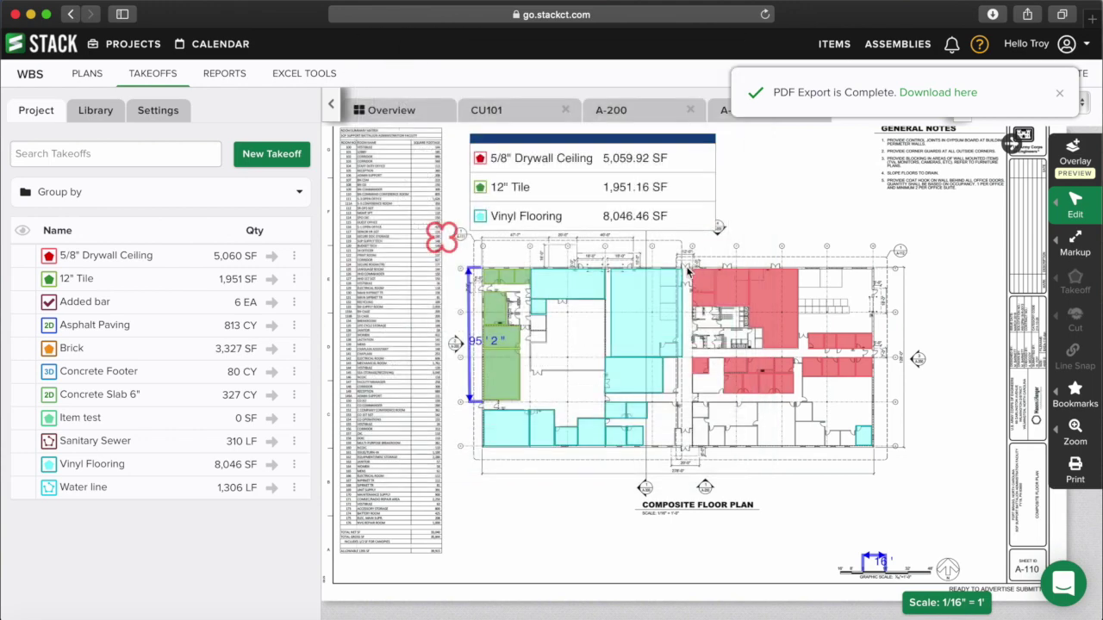
# - Zoom to A-110's green tile rooms and 95'2" dimension, then download that view as PDF
pyautogui.scroll(2, 695, 393)
pyautogui.scroll(5, 690, 394)
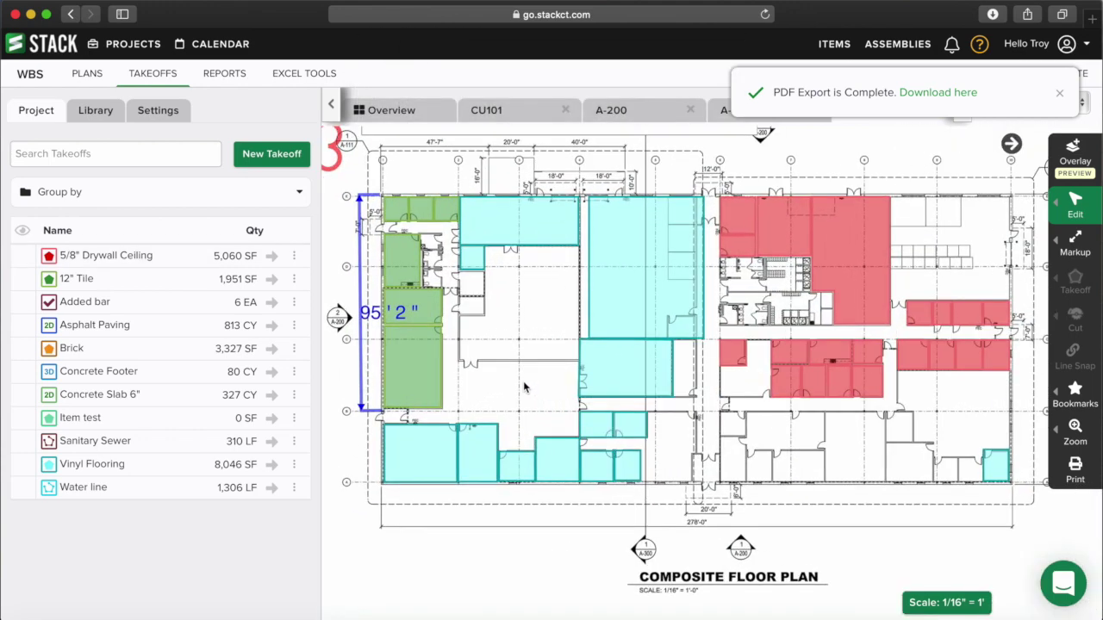
pyautogui.moveTo(621, 374); pyautogui.dragTo(684, 394)
pyautogui.scroll(1, 653, 363)
pyautogui.scroll(3, 690, 394)
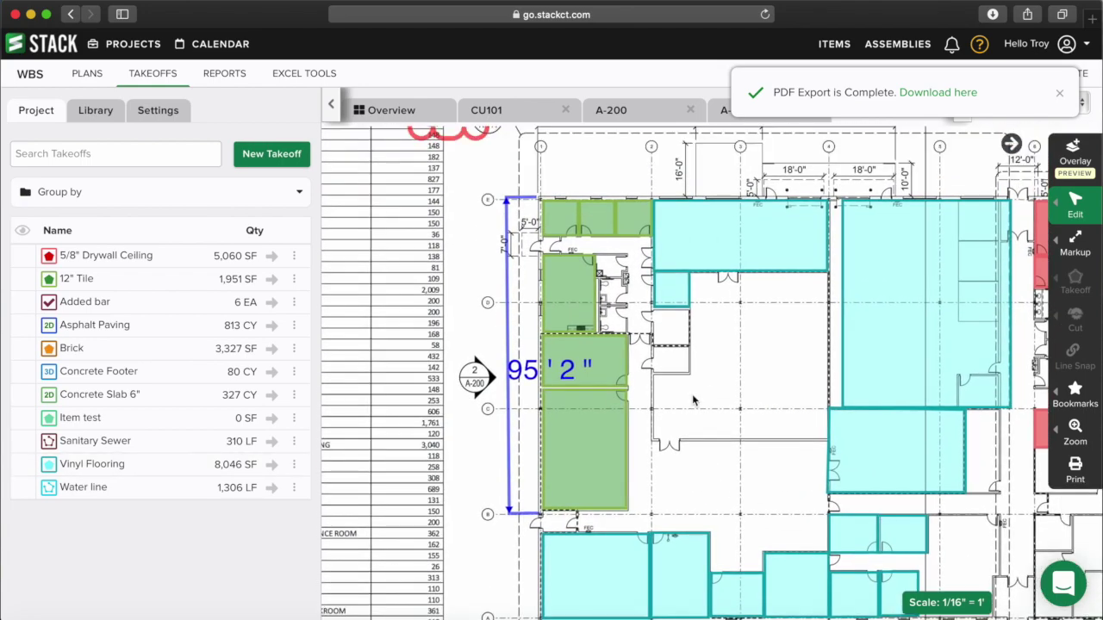
pyautogui.scroll(2, 692, 396)
pyautogui.moveTo(692, 396); pyautogui.dragTo(737, 397)
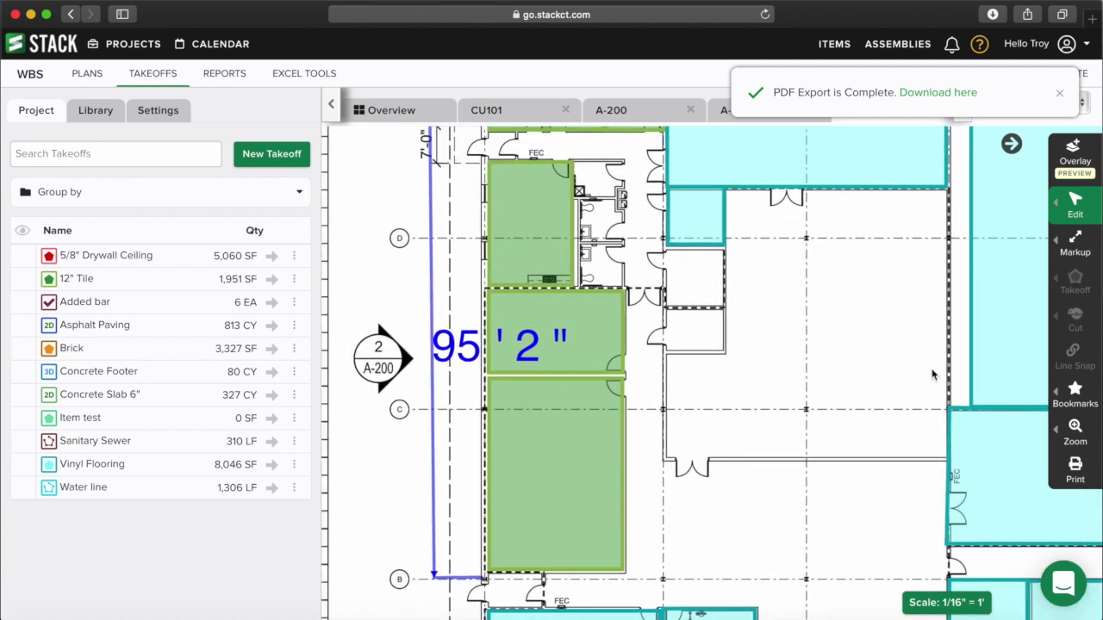
pyautogui.click(1075, 472)
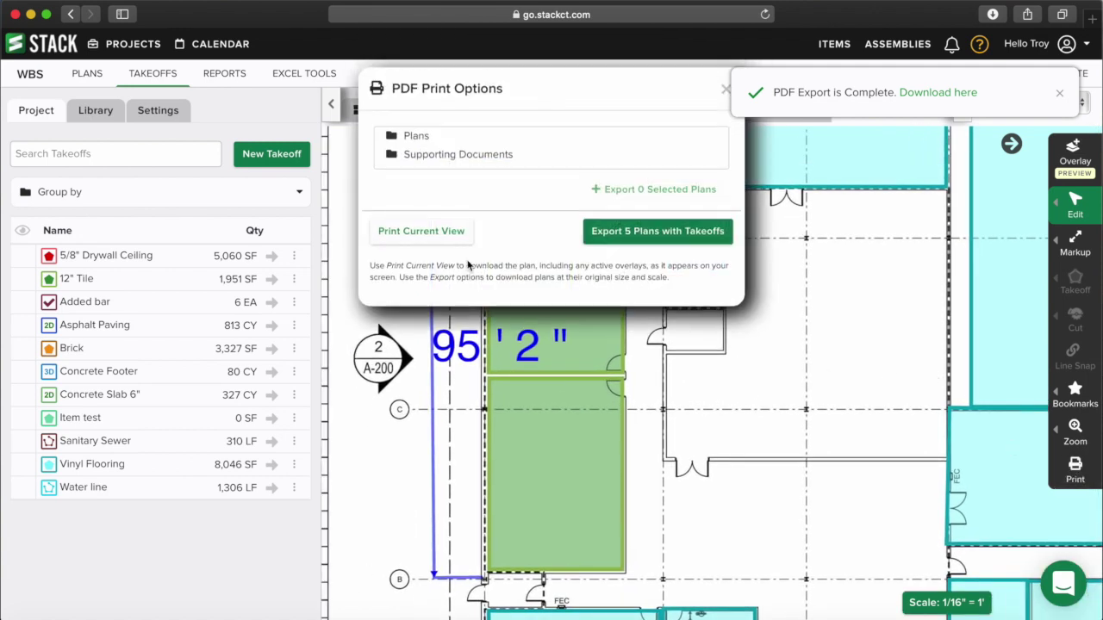
pyautogui.click(424, 233)
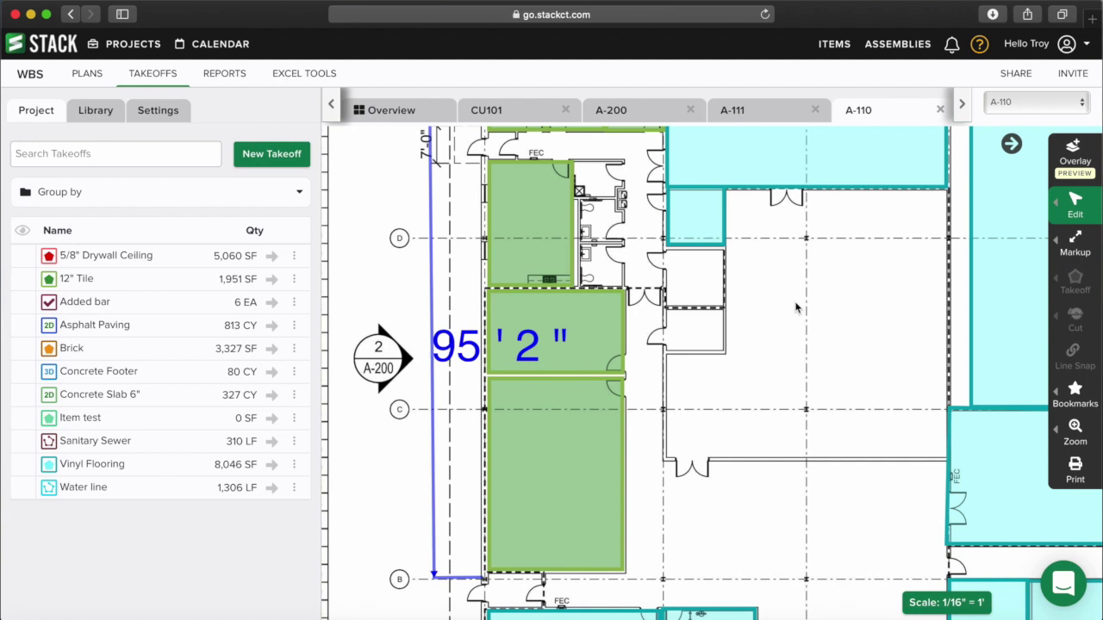
# - Check plan A-200 alongside A-110 in the Overview, then bring A-110's whole floor plan into view
pyautogui.click(400, 119)
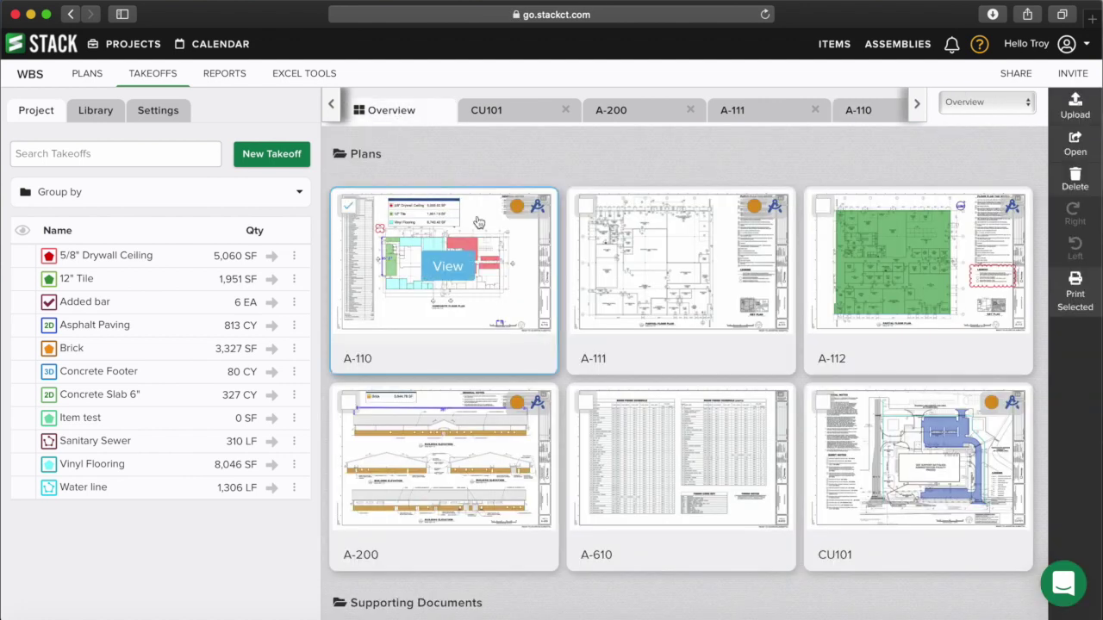
pyautogui.click(348, 401)
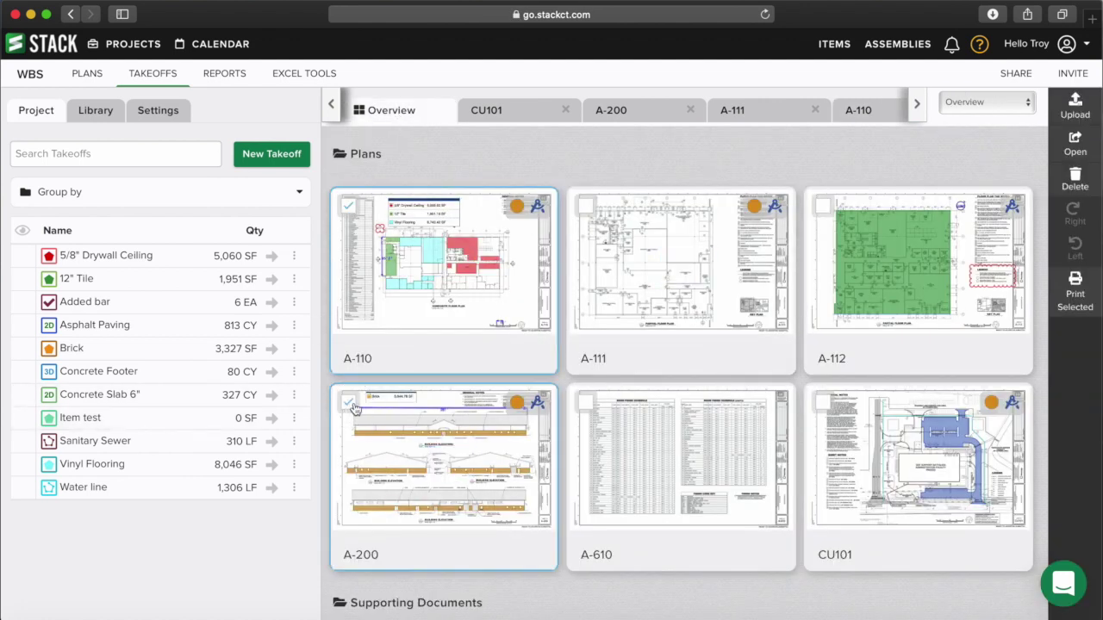
pyautogui.click(477, 311)
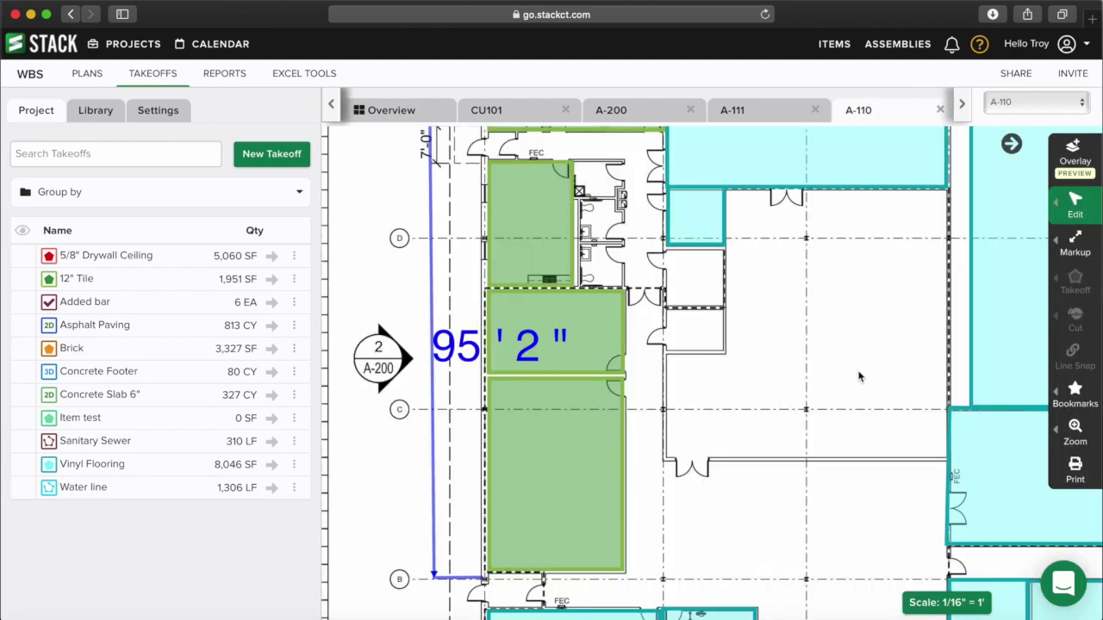
pyautogui.scroll(-5, 859, 377)
pyautogui.moveTo(818, 372); pyautogui.dragTo(598, 397)
# - In the PDF print options, select then deselect sheets A-111 and A-112, closing without exporting
pyautogui.click(1076, 467)
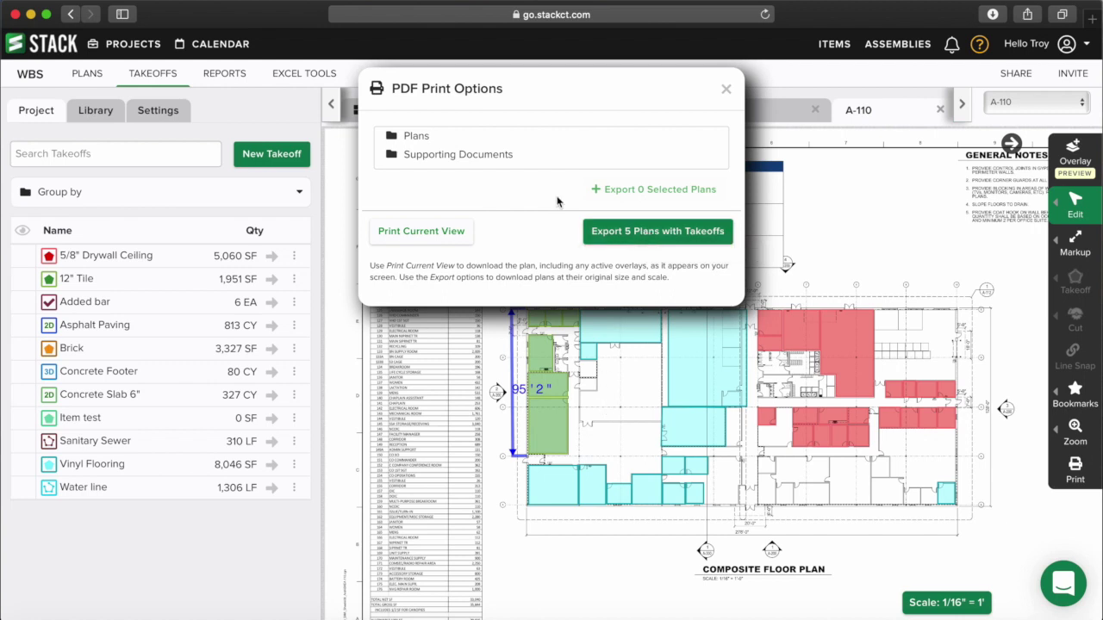
pyautogui.click(415, 138)
pyautogui.click(705, 183)
pyautogui.click(705, 208)
pyautogui.click(705, 184)
pyautogui.click(705, 208)
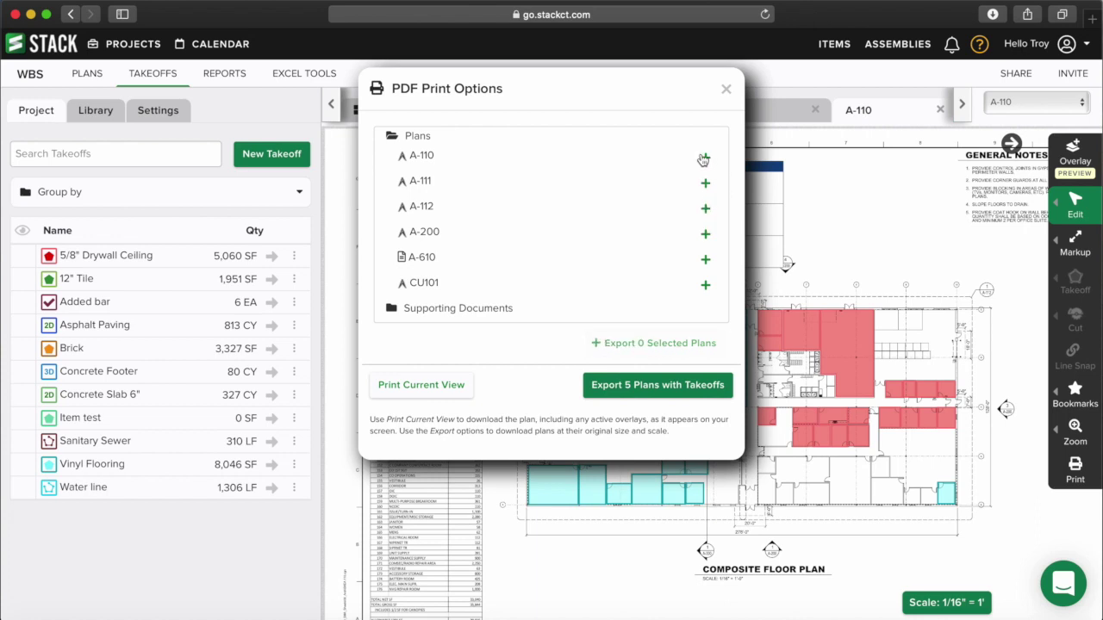
pyautogui.click(466, 490)
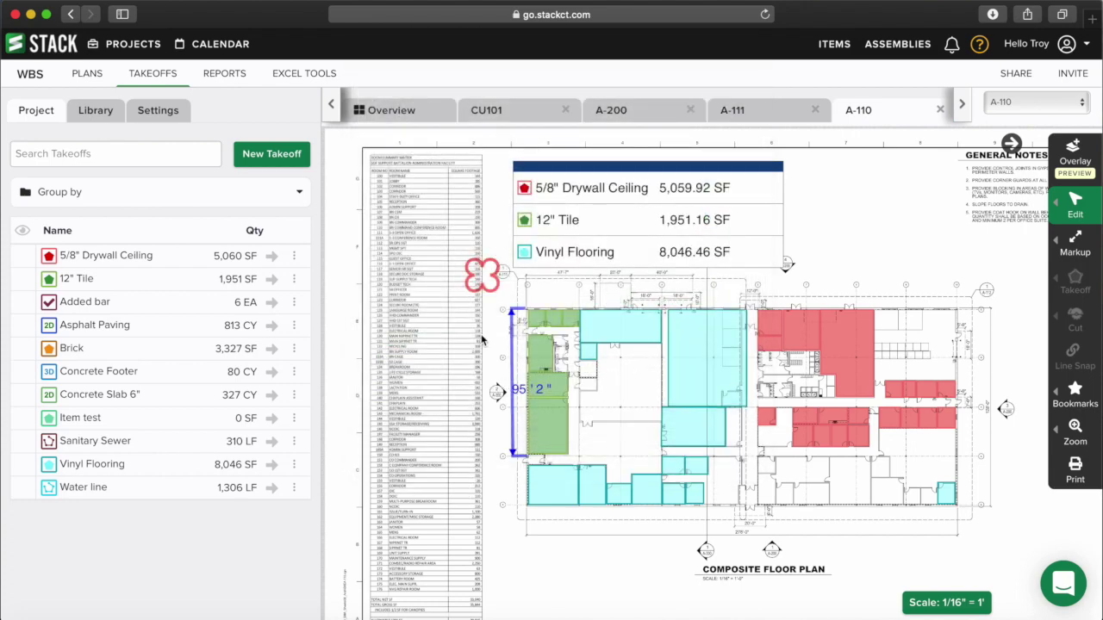
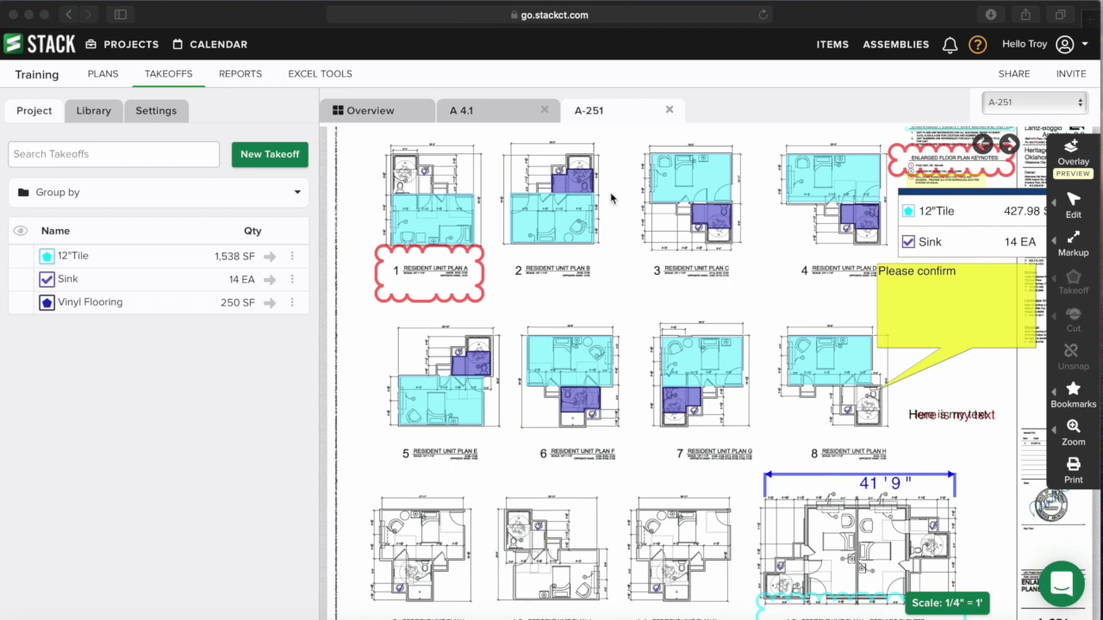
# - From the Overview, run a plans text search for 'brick'
pyautogui.click(389, 118)
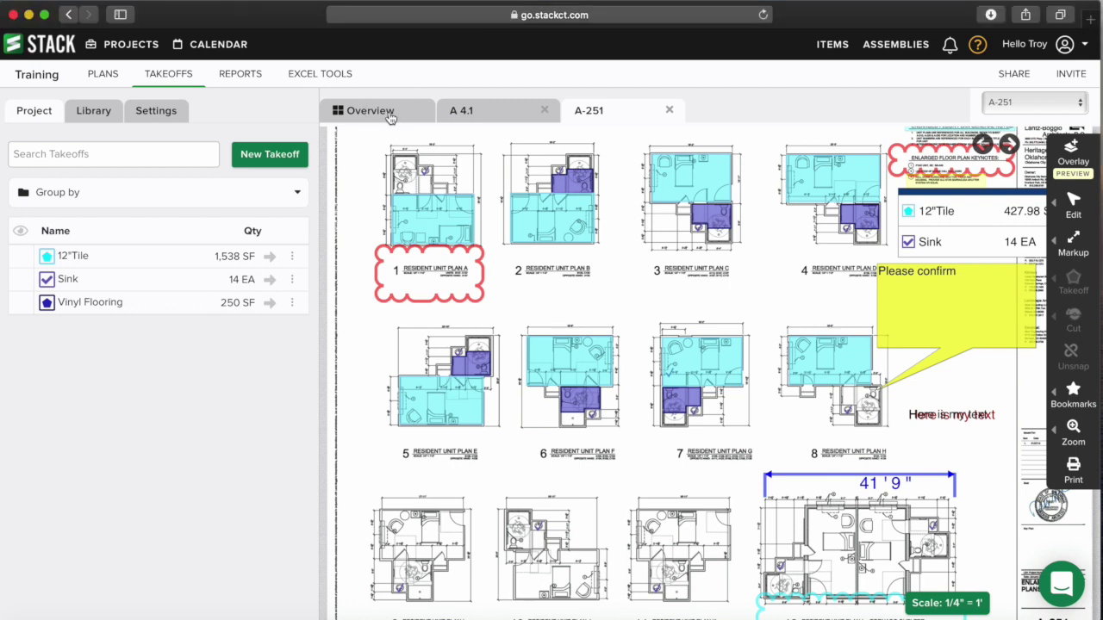
pyautogui.click(390, 118)
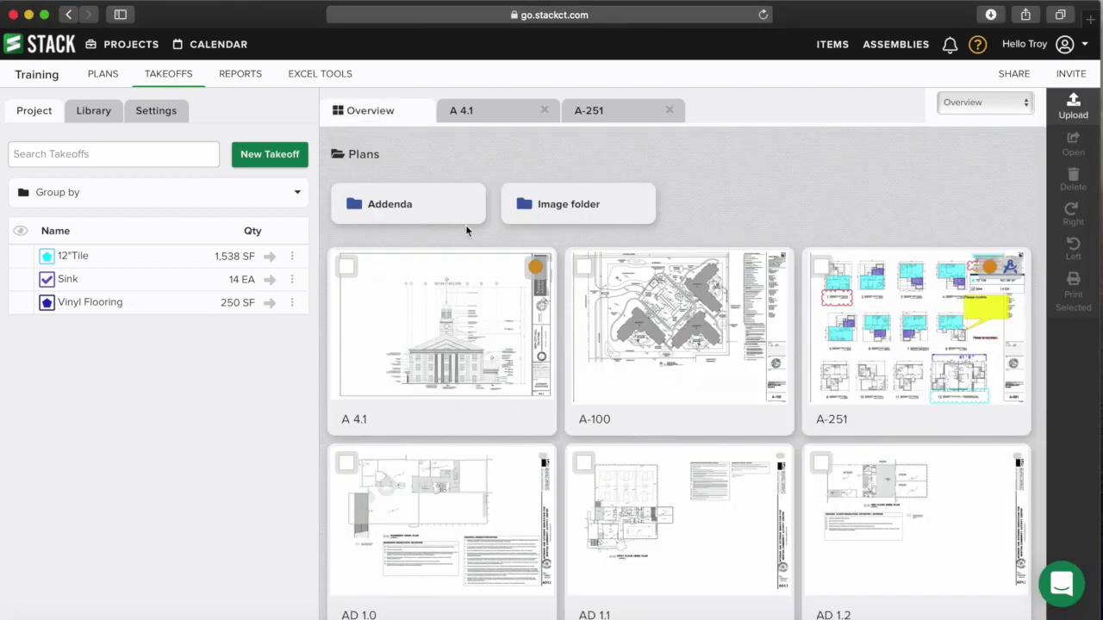
pyautogui.scroll(-2, 443, 293)
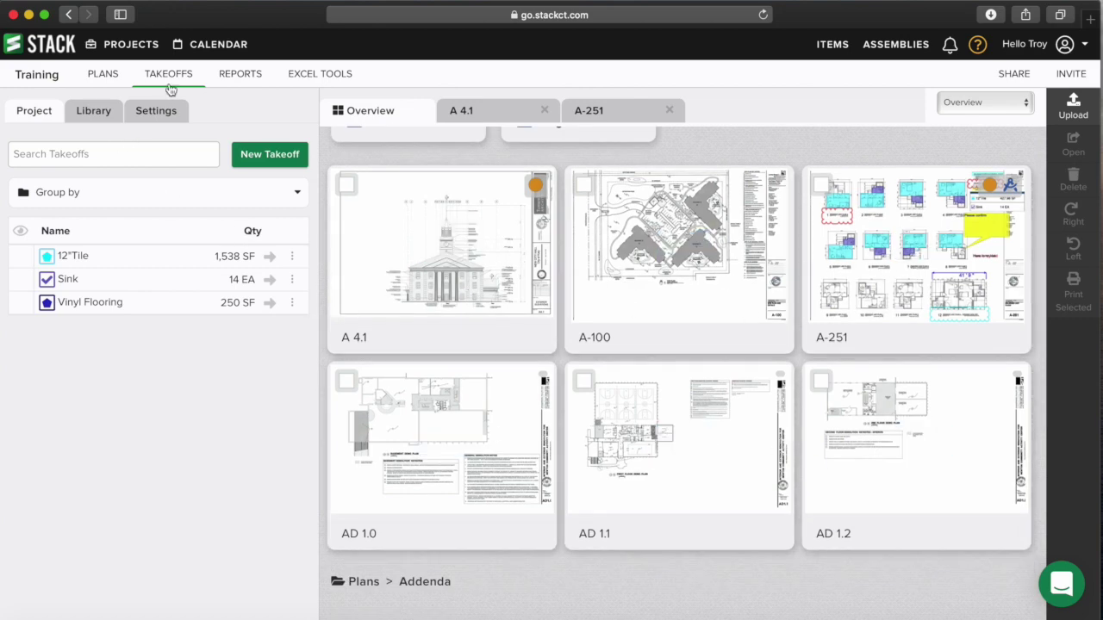
pyautogui.click(103, 75)
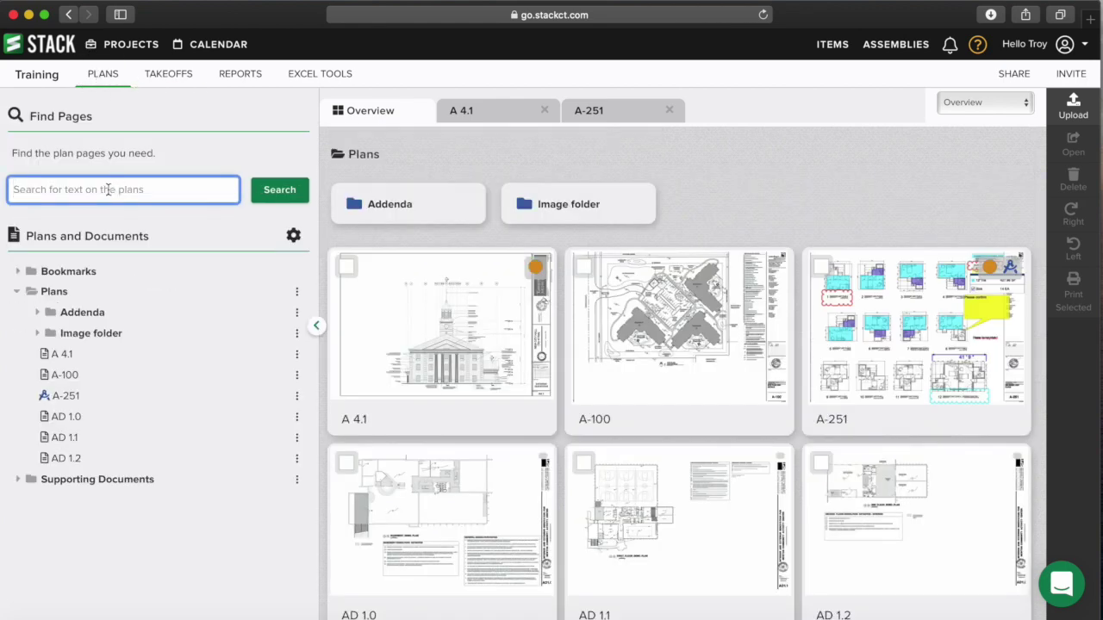
pyautogui.write('brick')
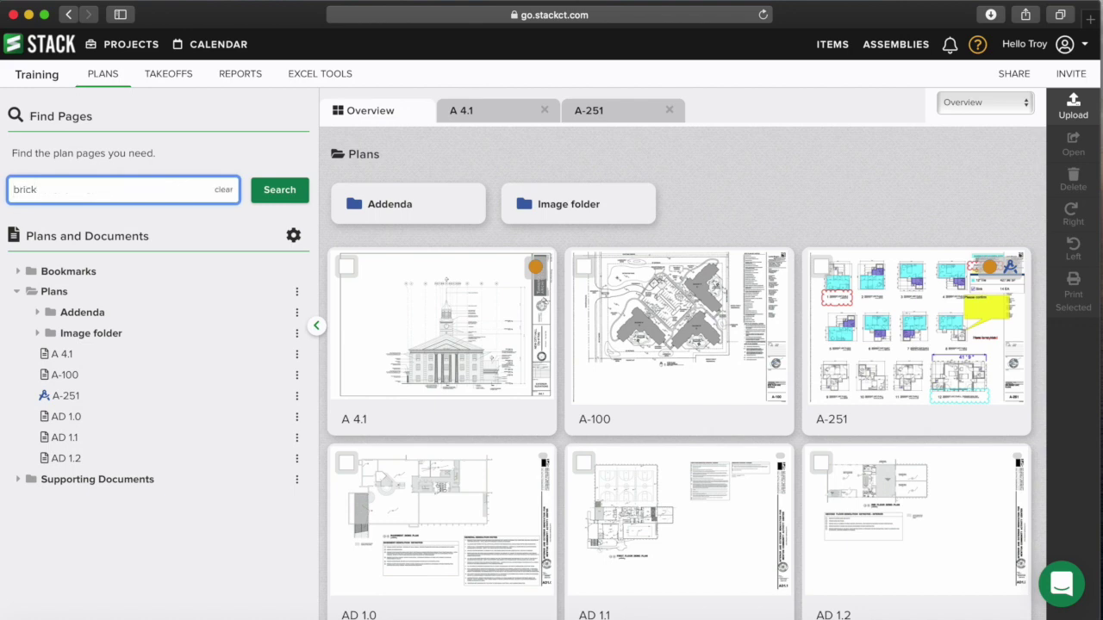
pyautogui.press('Return')
# - Open sheet A 4.1, the only 'brick' match, then exit the search
pyautogui.moveTo(418, 314)
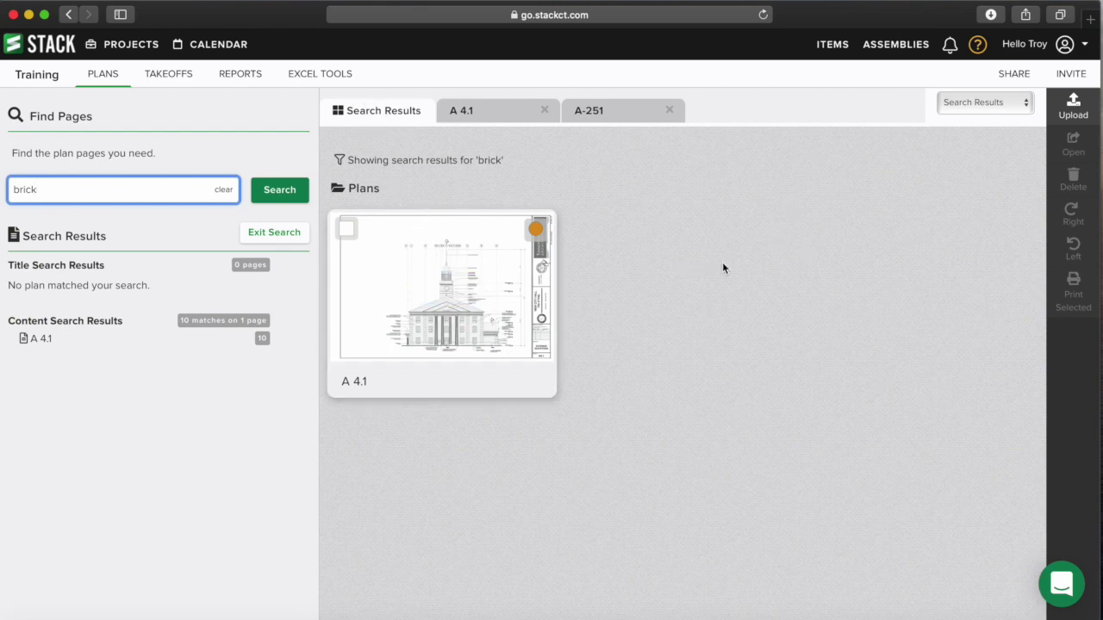
pyautogui.moveTo(372, 290)
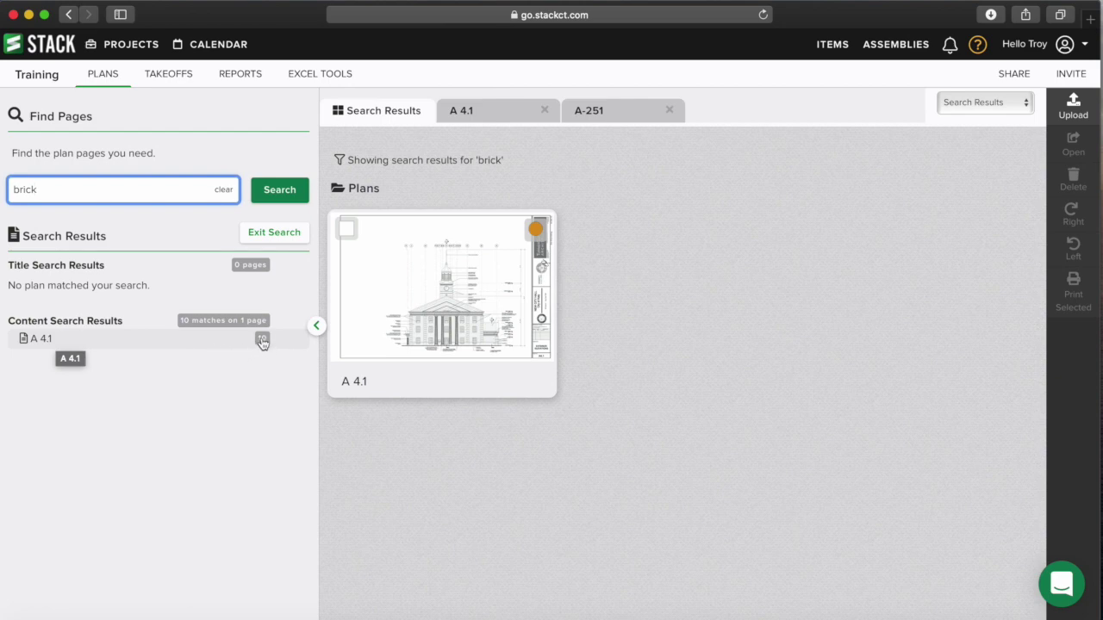
pyautogui.click(449, 298)
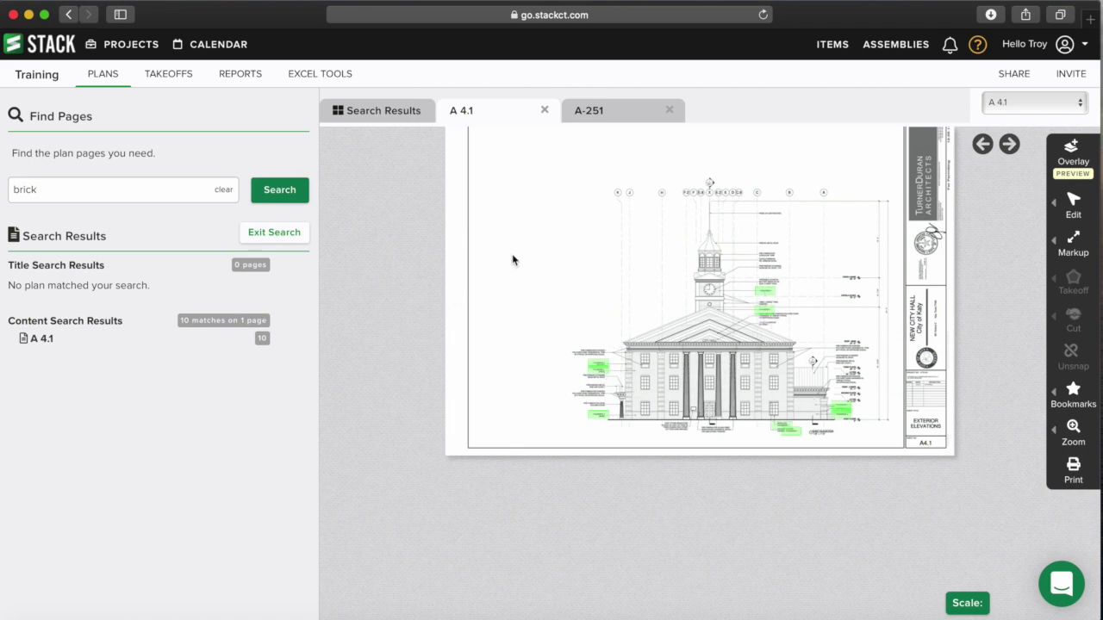
pyautogui.click(271, 234)
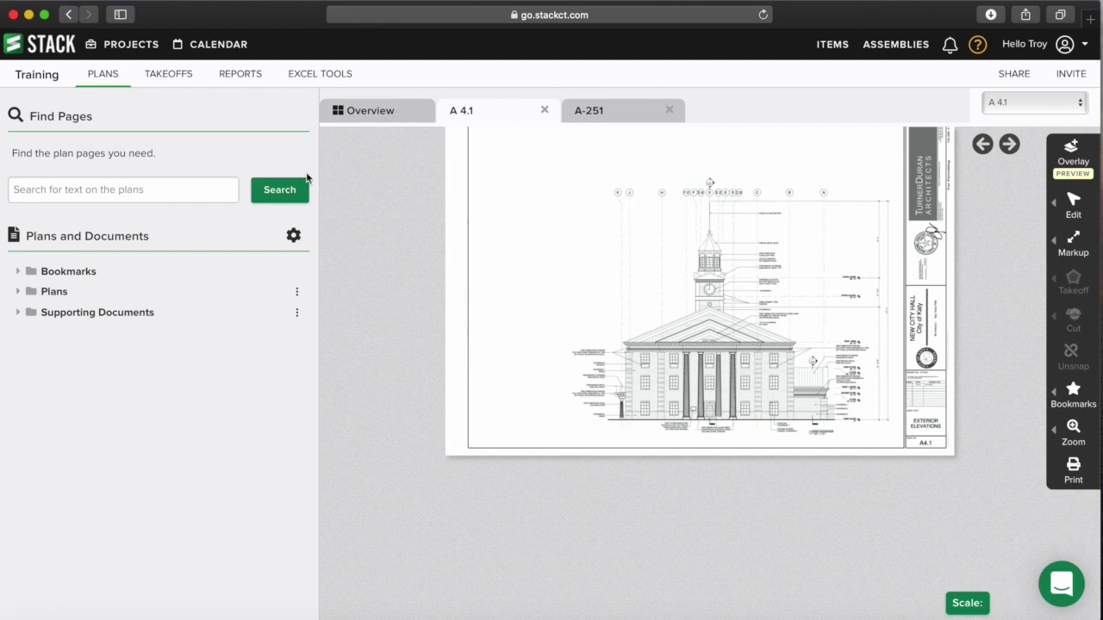
# - Search the plans for 'resident', review the 15 matches on A-100 and A-251, then exit
pyautogui.click(385, 116)
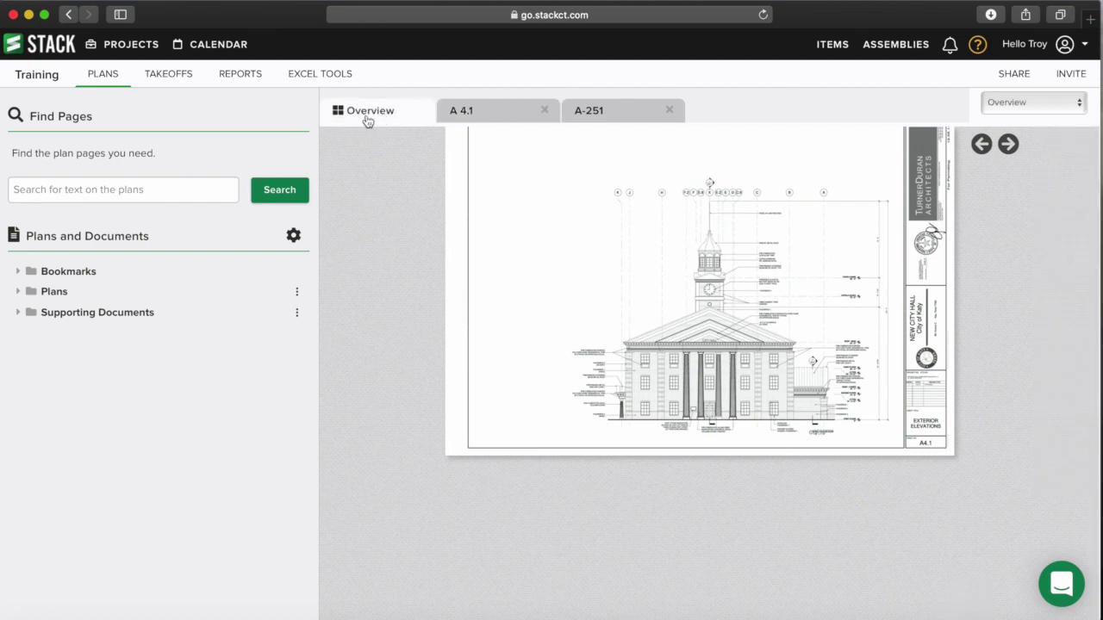
pyautogui.click(180, 197)
pyautogui.write('r')
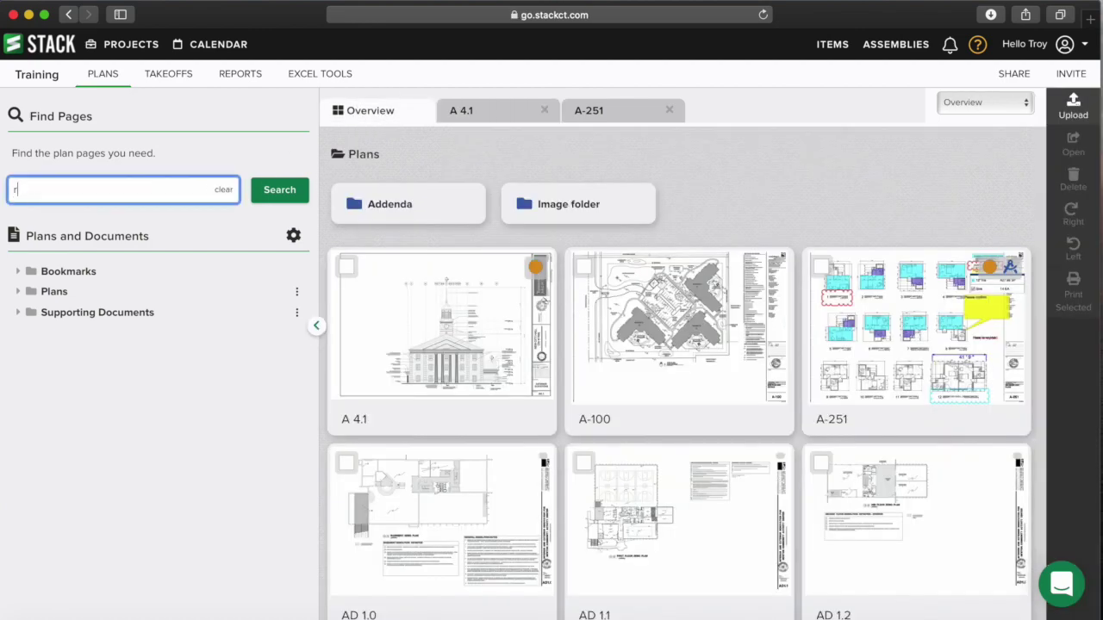
pyautogui.write('esident')
pyautogui.press('Return')
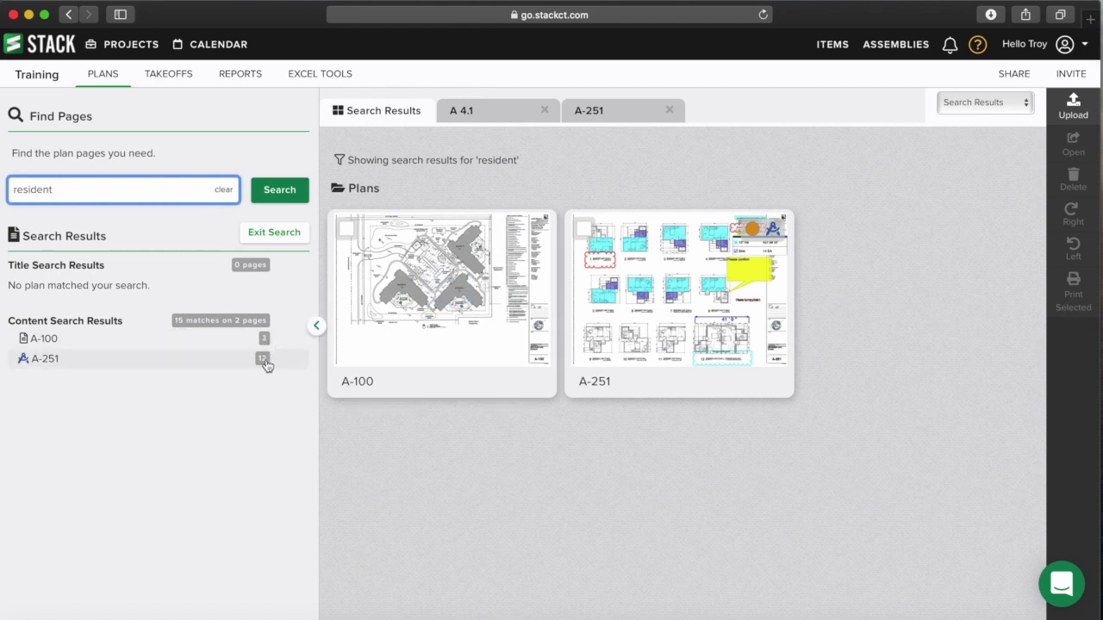
pyautogui.moveTo(620, 321)
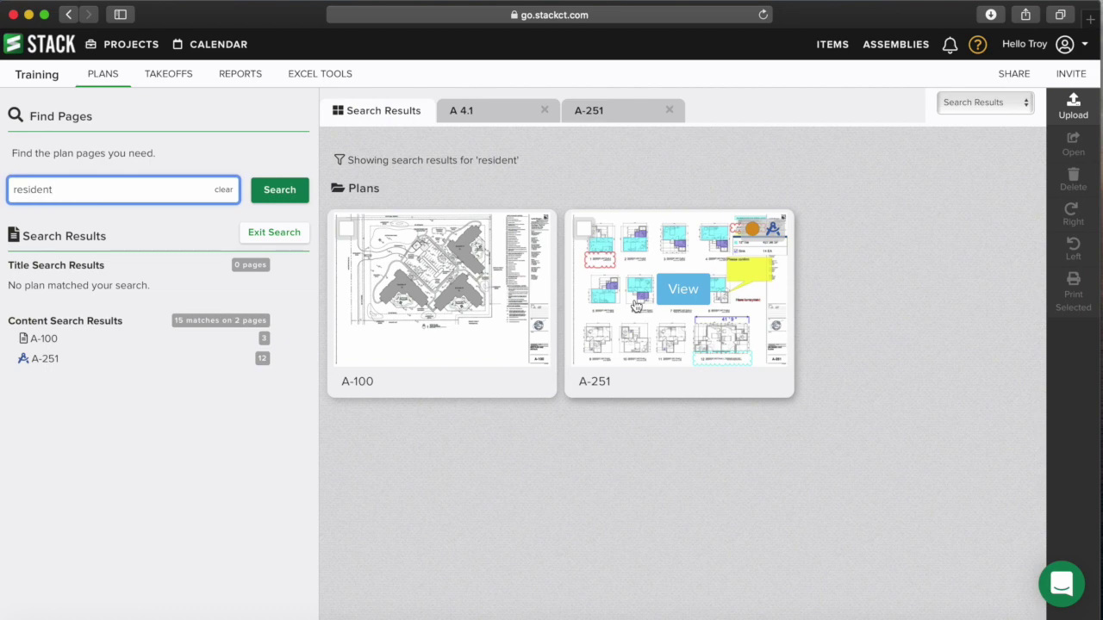
pyautogui.click(271, 232)
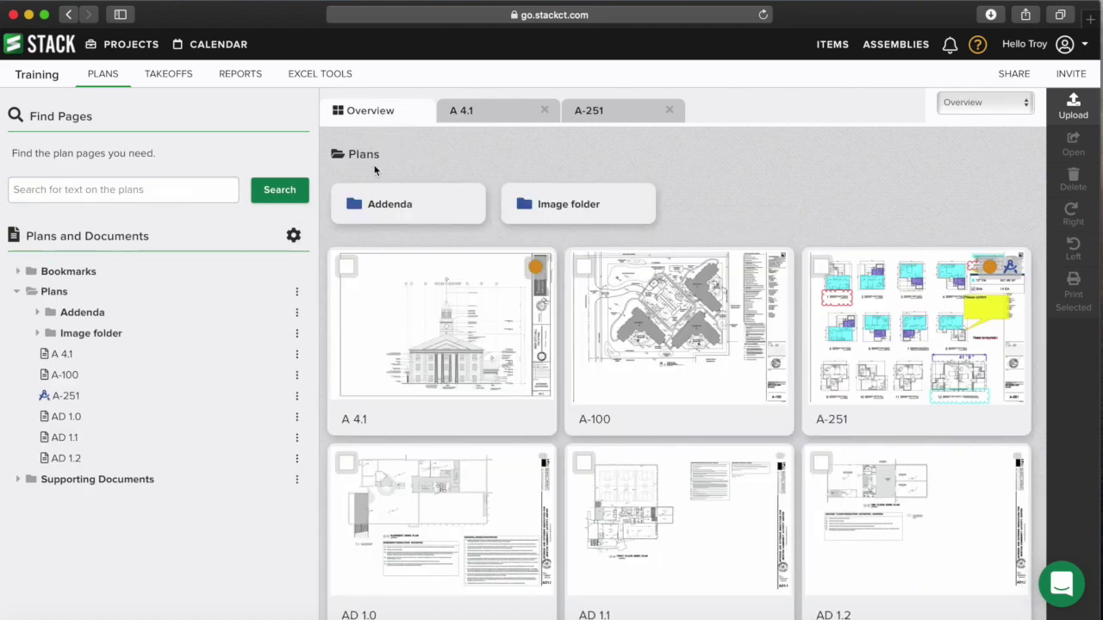
# - Open sheet A-251, review the Takeoff Quantity report, then return to the Takeoffs list
pyautogui.click(913, 320)
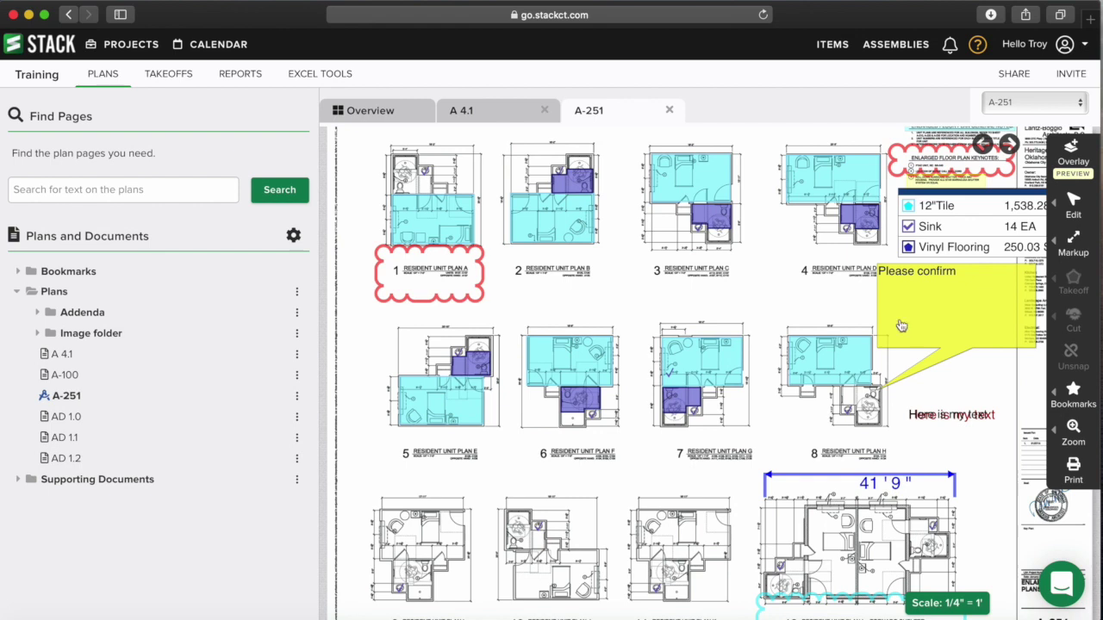
pyautogui.click(174, 78)
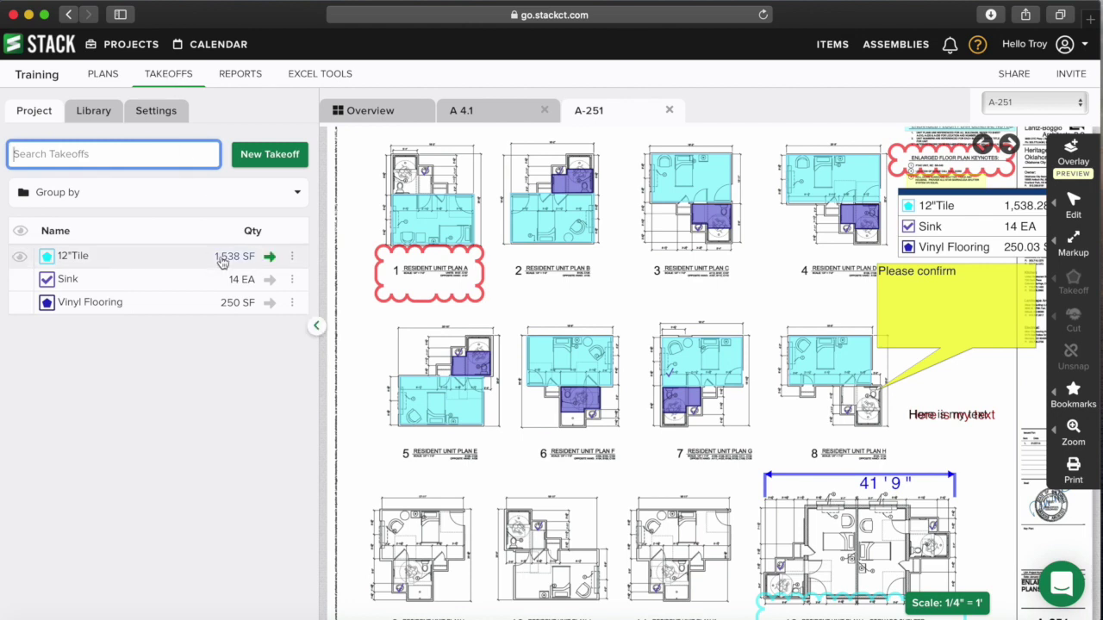
pyautogui.click(247, 80)
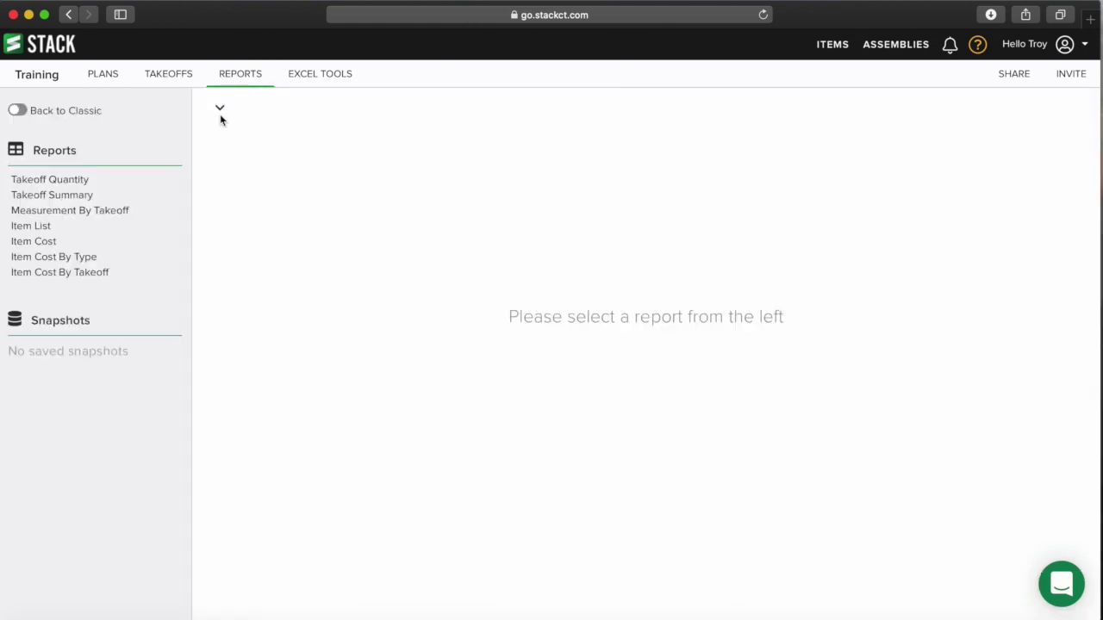
pyautogui.click(61, 180)
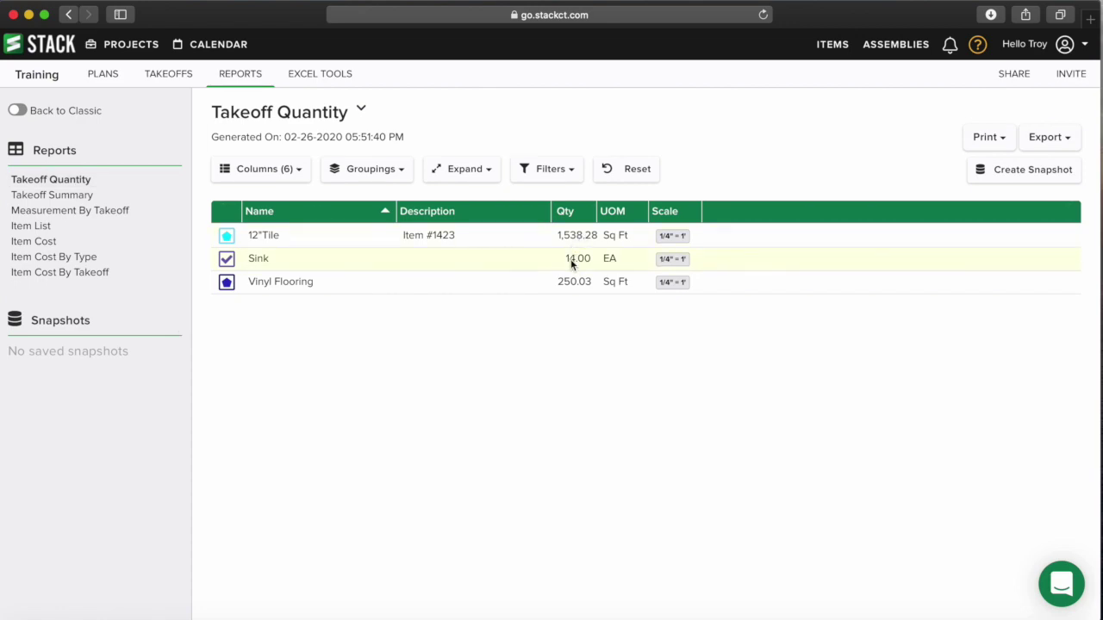
pyautogui.click(178, 74)
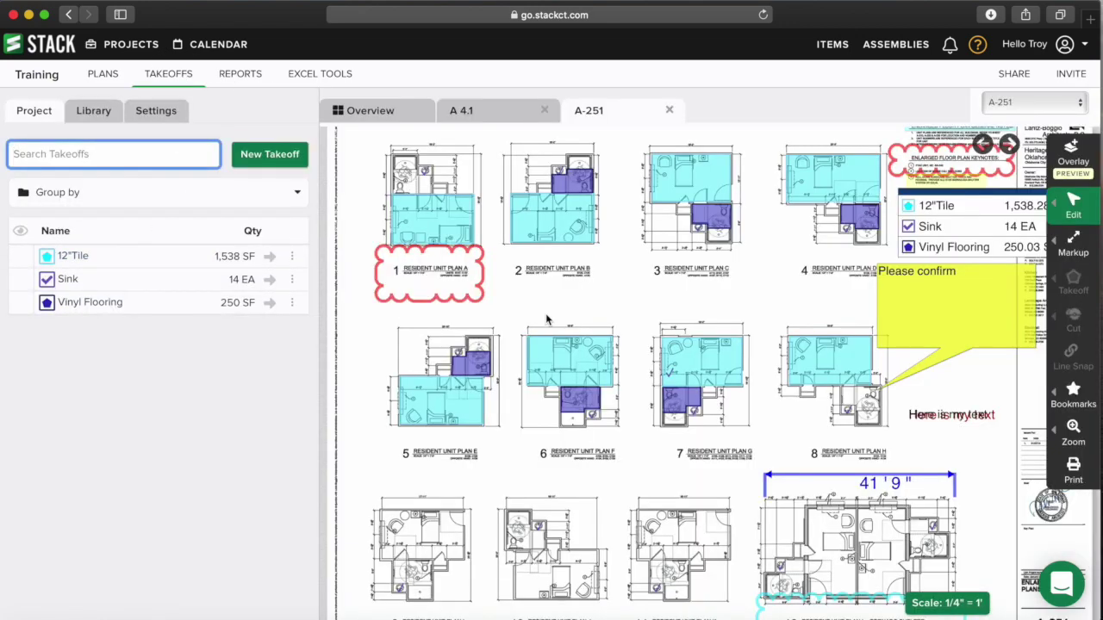
# - Inspect the tile areas on A-251, then start measuring the 12"Tile takeoff
pyautogui.moveTo(446, 239)
pyautogui.moveTo(847, 231)
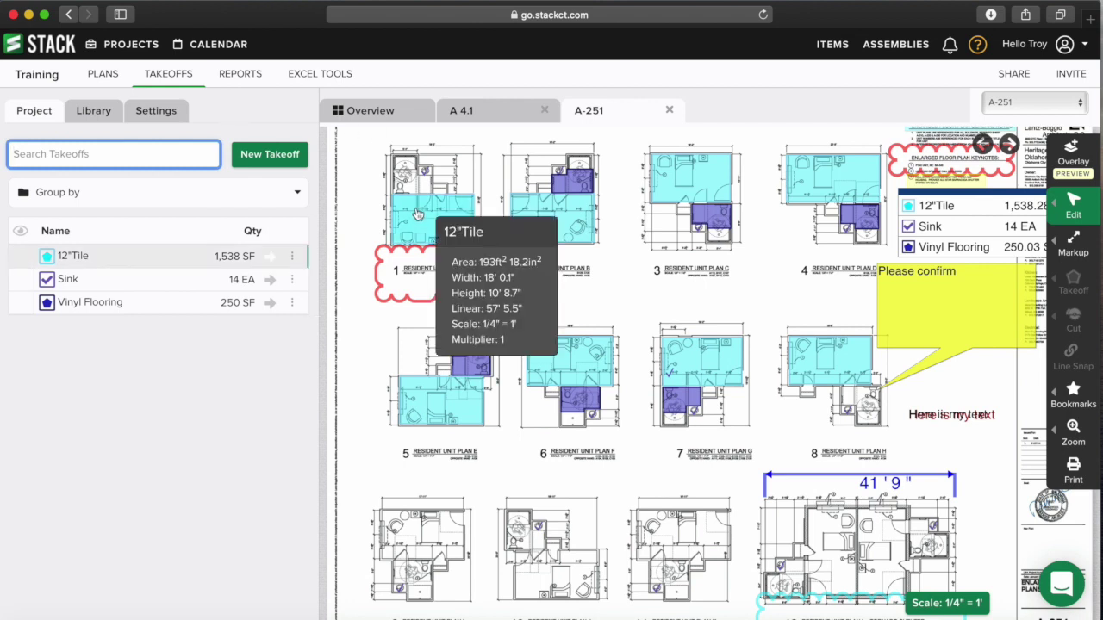
pyautogui.moveTo(569, 216)
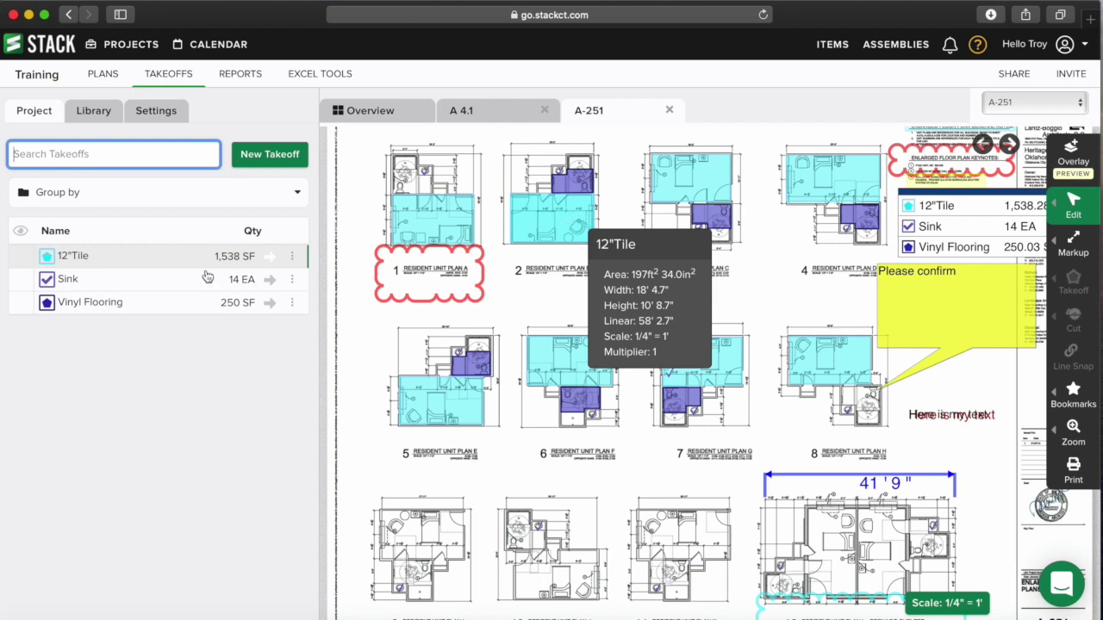
pyautogui.click(270, 257)
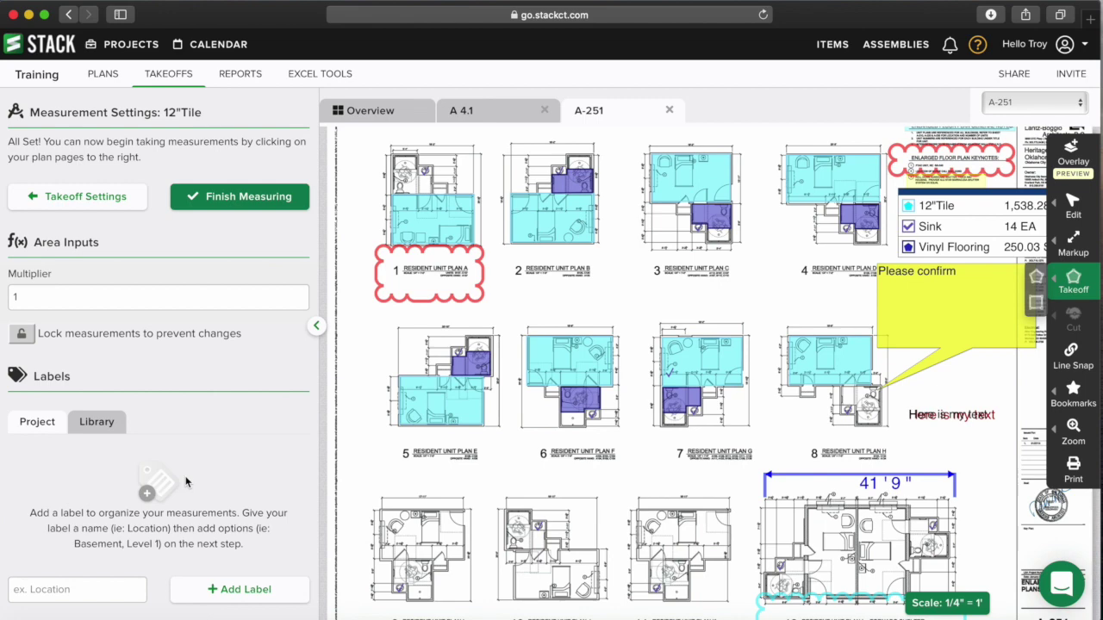
# - Zoom to the first unit plans and add a measurement label named 'Unit'
pyautogui.scroll(5, 436, 318)
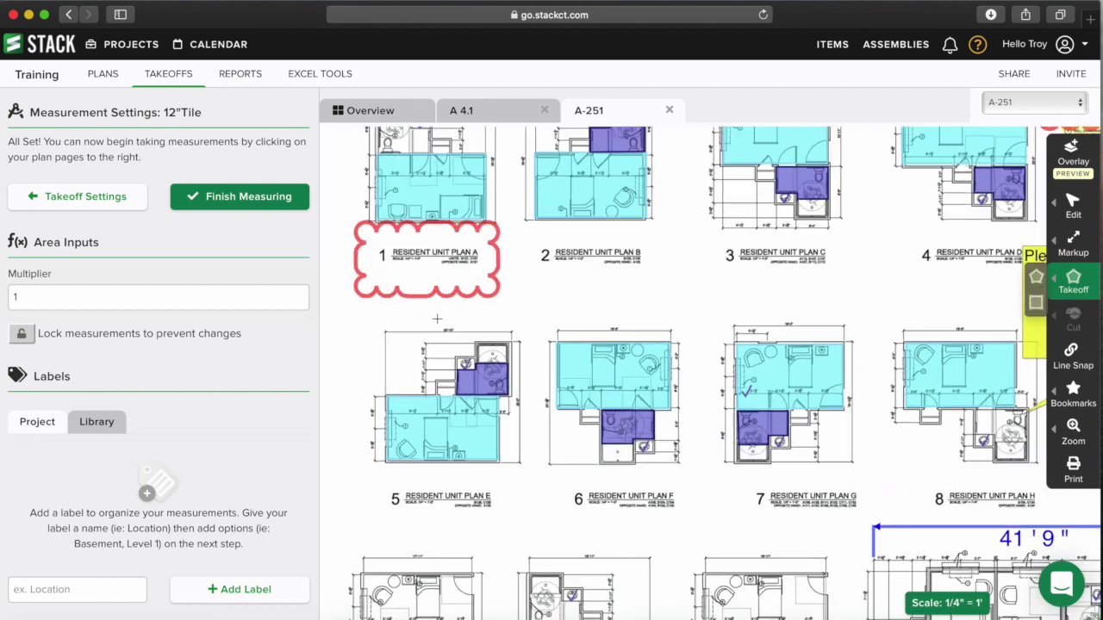
pyautogui.scroll(1, 437, 319)
pyautogui.moveTo(630, 271); pyautogui.dragTo(571, 368)
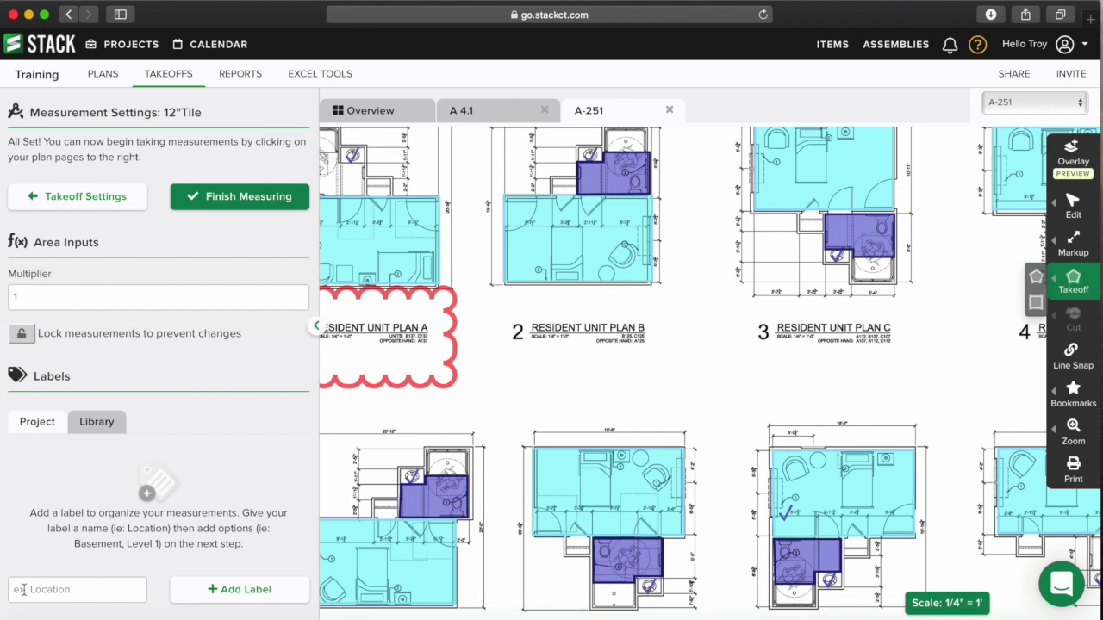
pyautogui.click(53, 592)
pyautogui.write('Unit')
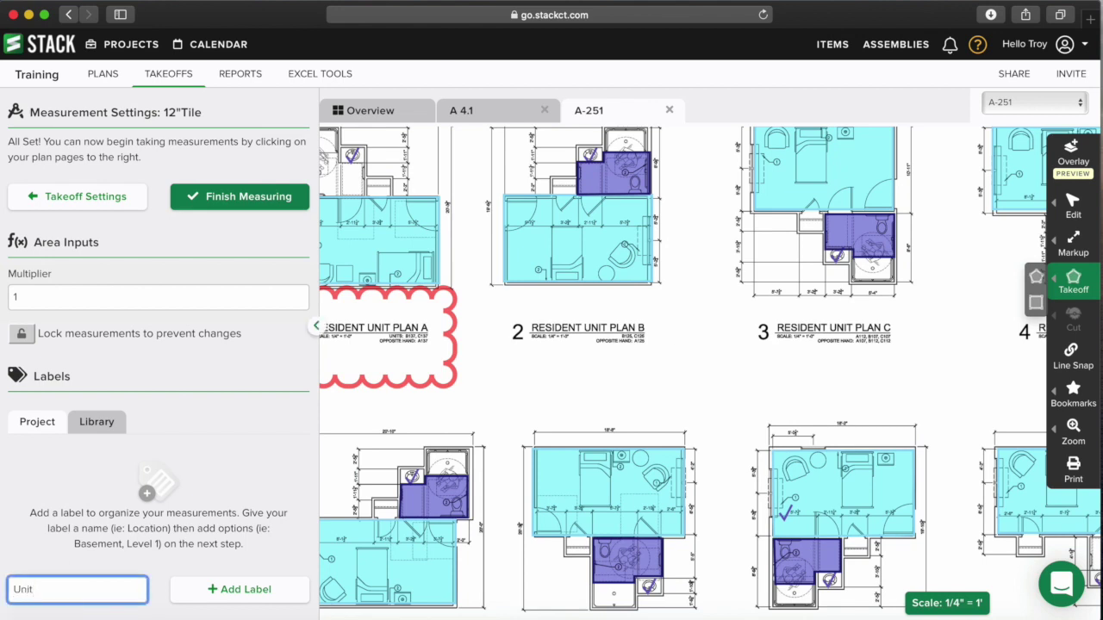
pyautogui.click(207, 596)
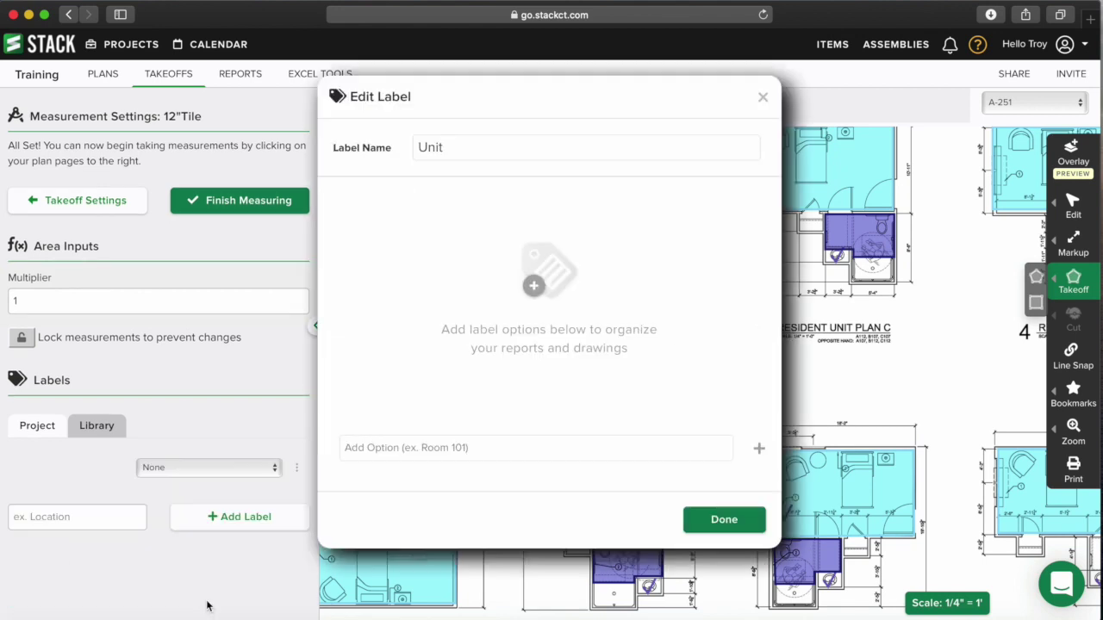
# - Add options Plan A, Plan B, Plan C and Plan D to the Unit label
pyautogui.write('Unit A')
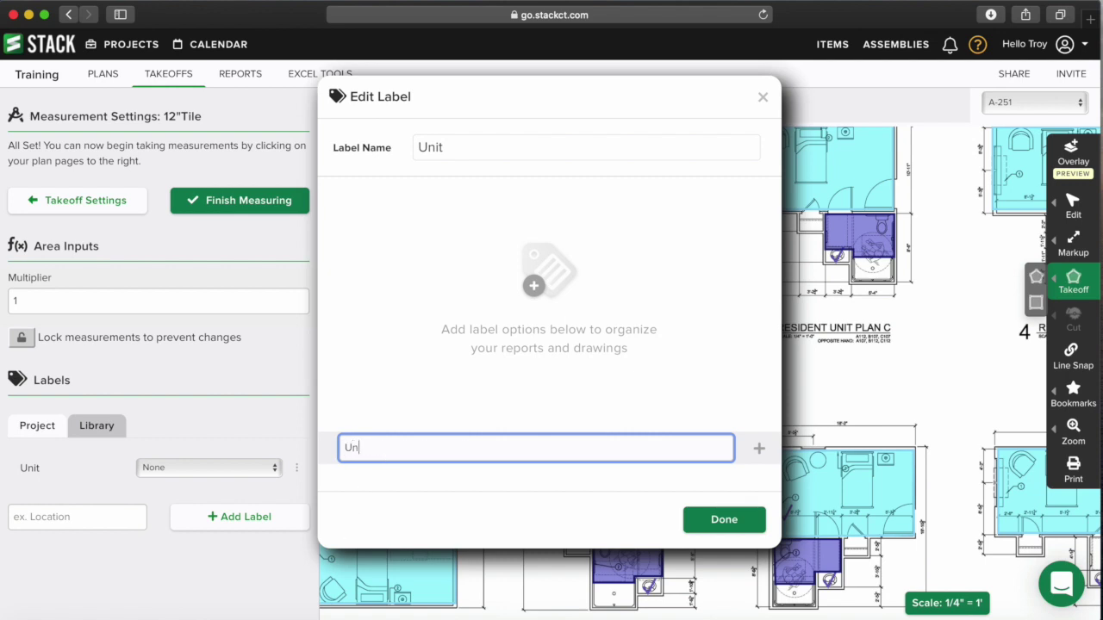
pyautogui.press('BackSpace')
pyautogui.press('BackSpace')
pyautogui.press('BackSpace')
pyautogui.press('BackSpace')
pyautogui.press('BackSpace')
pyautogui.press('BackSpace')
pyautogui.write('Plan A')
pyautogui.press('Return')
pyautogui.write('Pla')
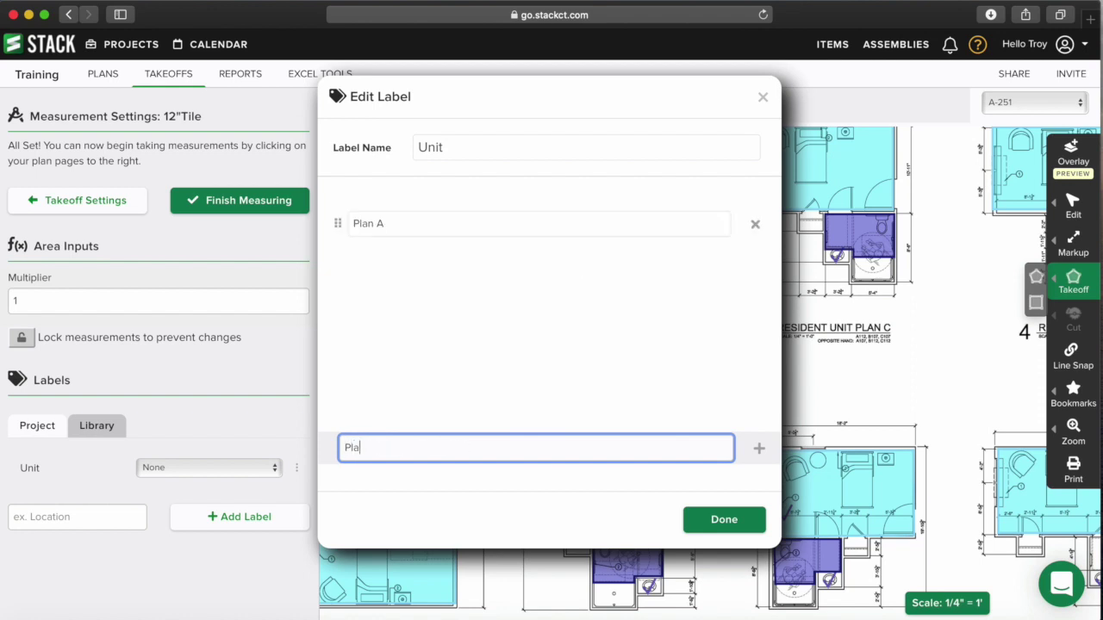
pyautogui.write('n B')
pyautogui.press('Return')
pyautogui.write('Pl')
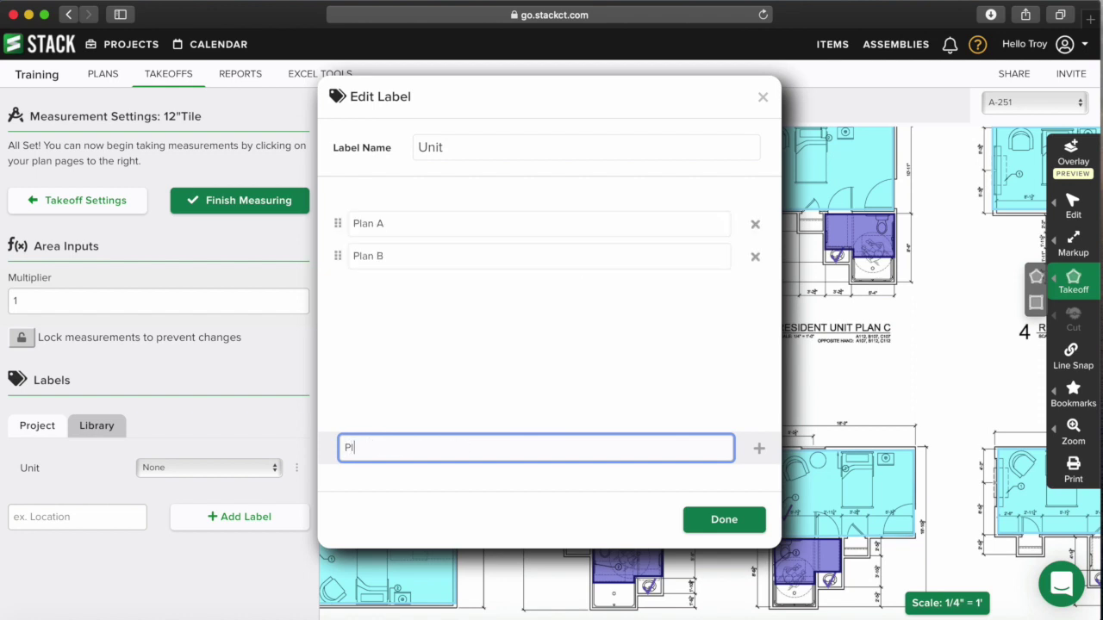
pyautogui.write('an C')
pyautogui.press('Return')
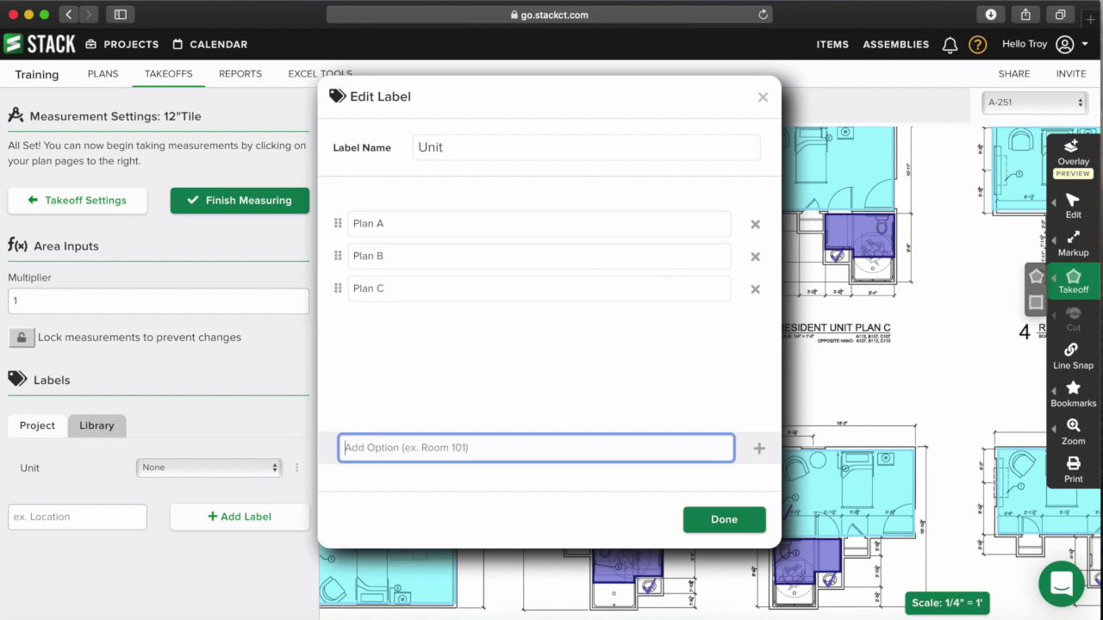
pyautogui.write('Pla')
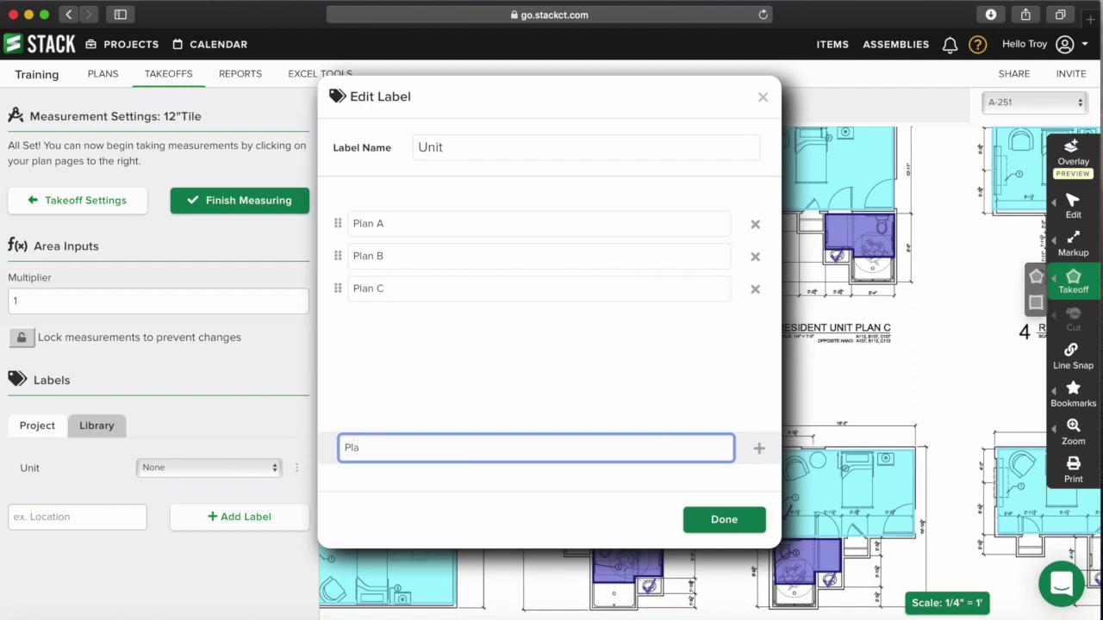
pyautogui.write('n D')
pyautogui.press('Return')
# - Add options Plan E through Plan H to the Unit label and close the editor
pyautogui.write('Plan E')
pyautogui.press('Return')
pyautogui.write('Plan F')
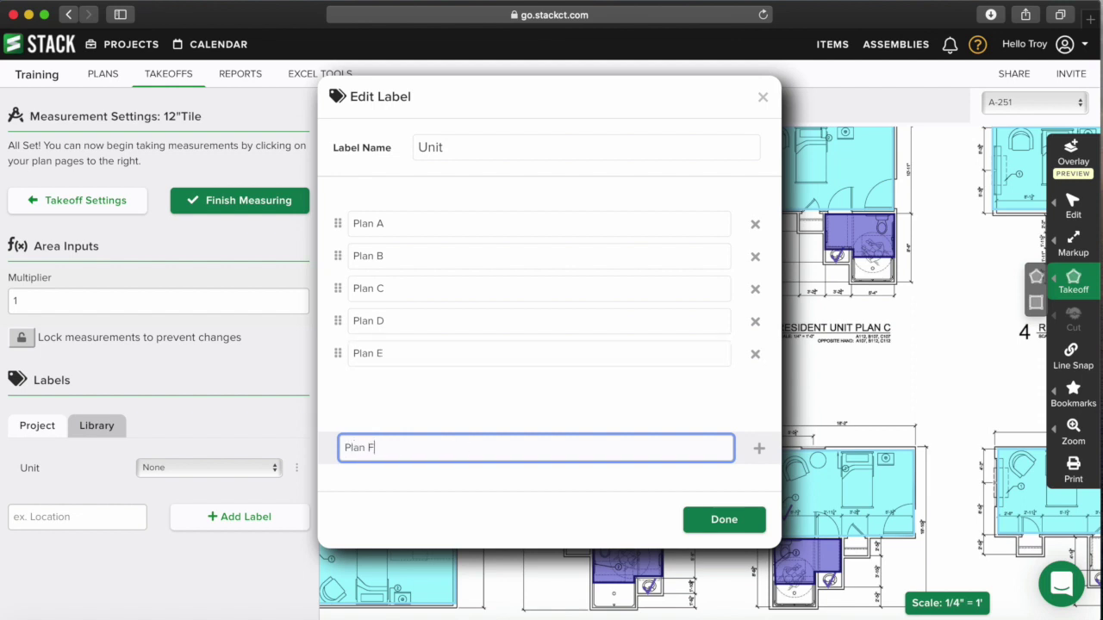
pyautogui.press('Return')
pyautogui.write('Plan G')
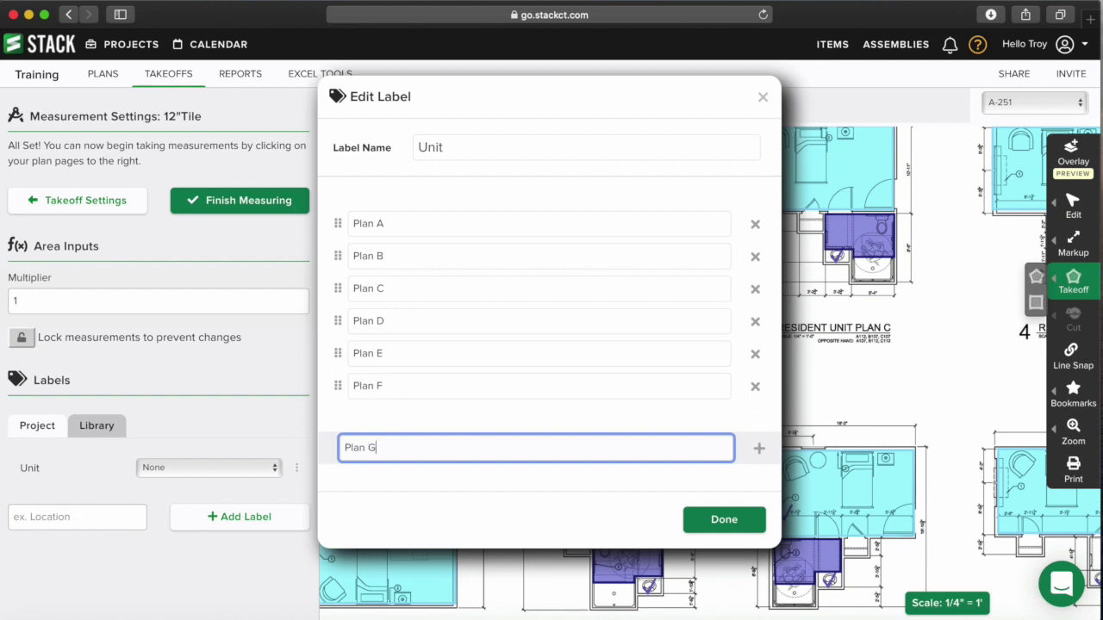
pyautogui.press('Return')
pyautogui.write('Pla')
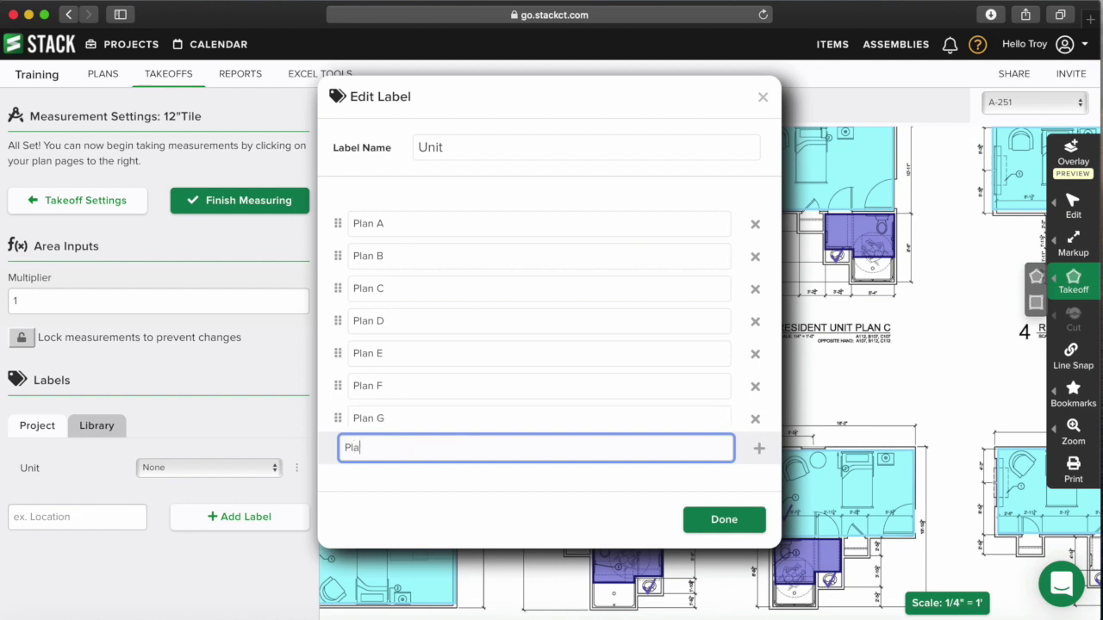
pyautogui.write('n H')
pyautogui.press('Return')
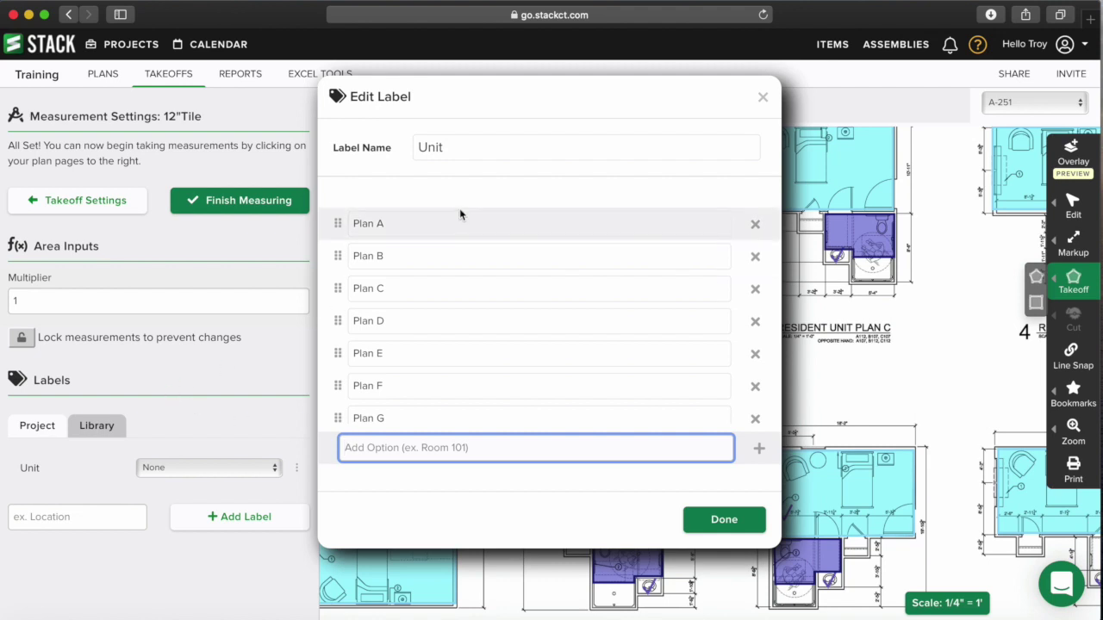
pyautogui.scroll(-1, 439, 295)
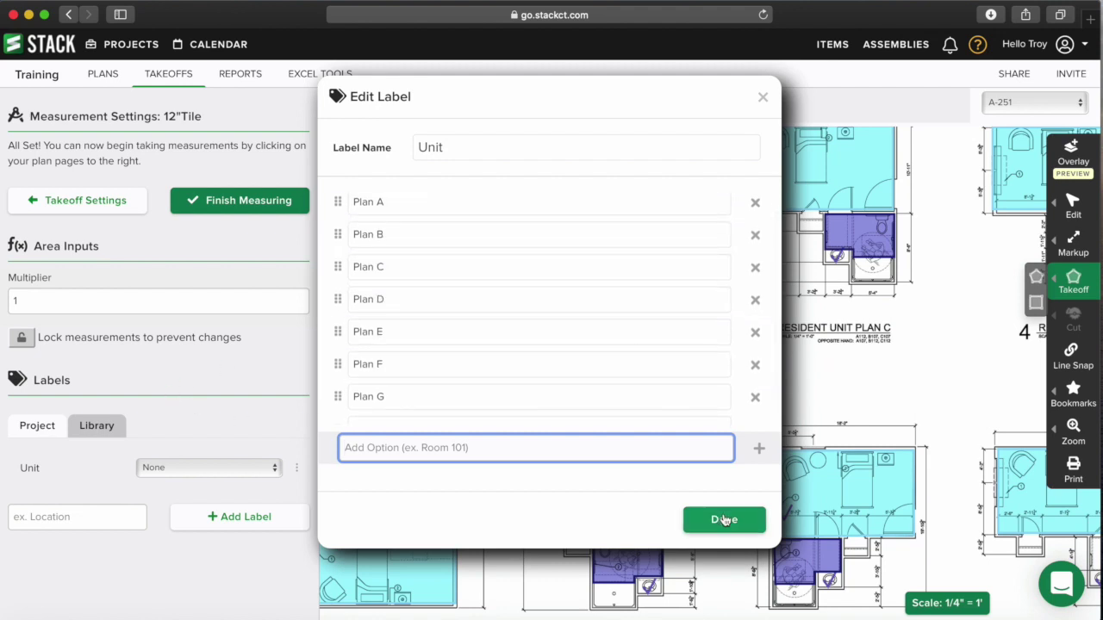
pyautogui.click(726, 519)
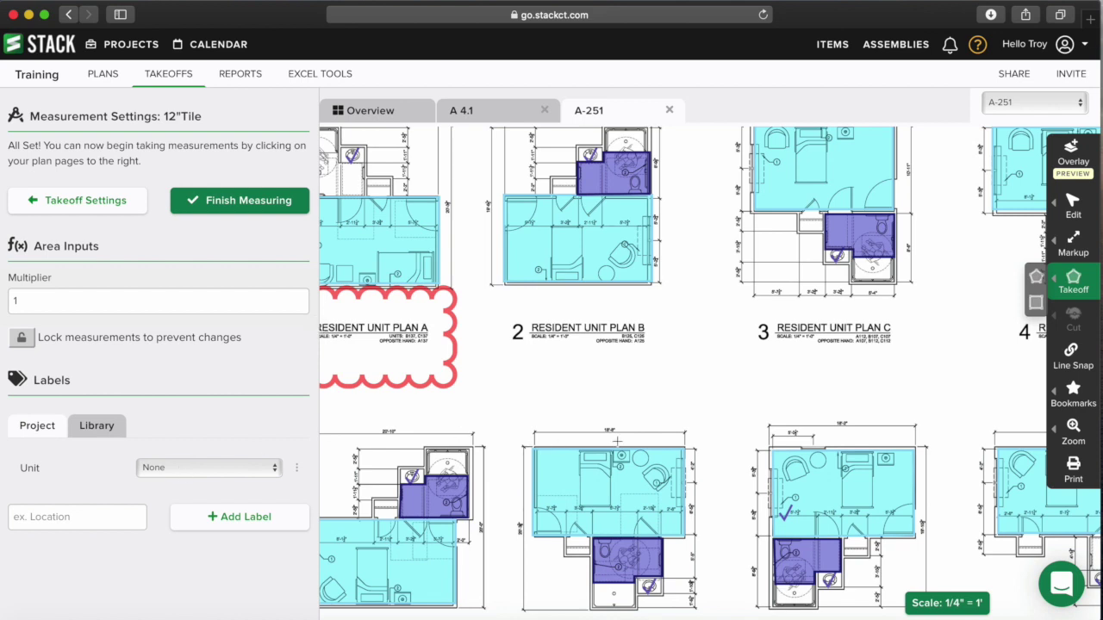
# - Bring plans 3, 4, 7 and 8 into view and finish measuring 12"Tile
pyautogui.hscroll(5, 653, 340)
pyautogui.scroll(-2, 701, 328)
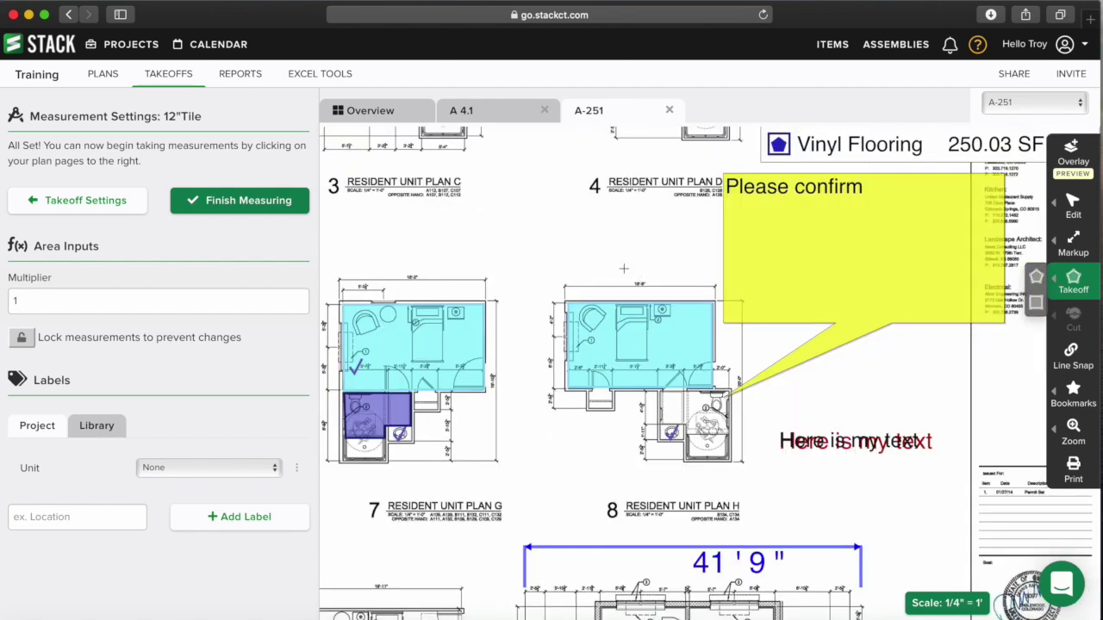
pyautogui.click(240, 205)
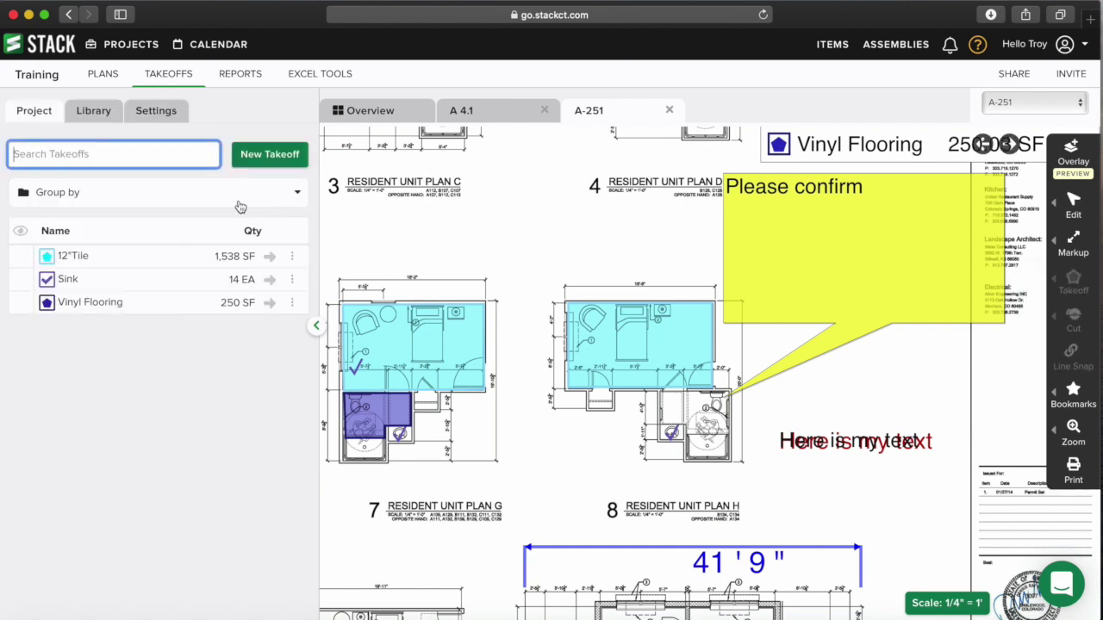
# - Outline the Plan D bathroom as a Vinyl Flooring area tagged Unit: Plan H
pyautogui.click(270, 304)
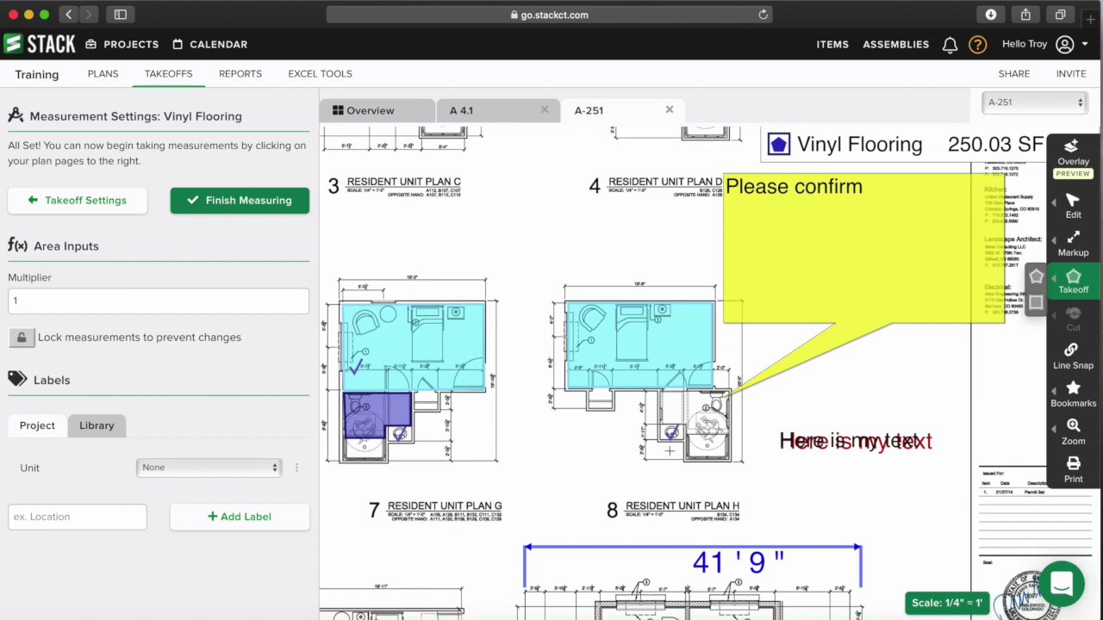
pyautogui.click(221, 467)
pyautogui.click(178, 581)
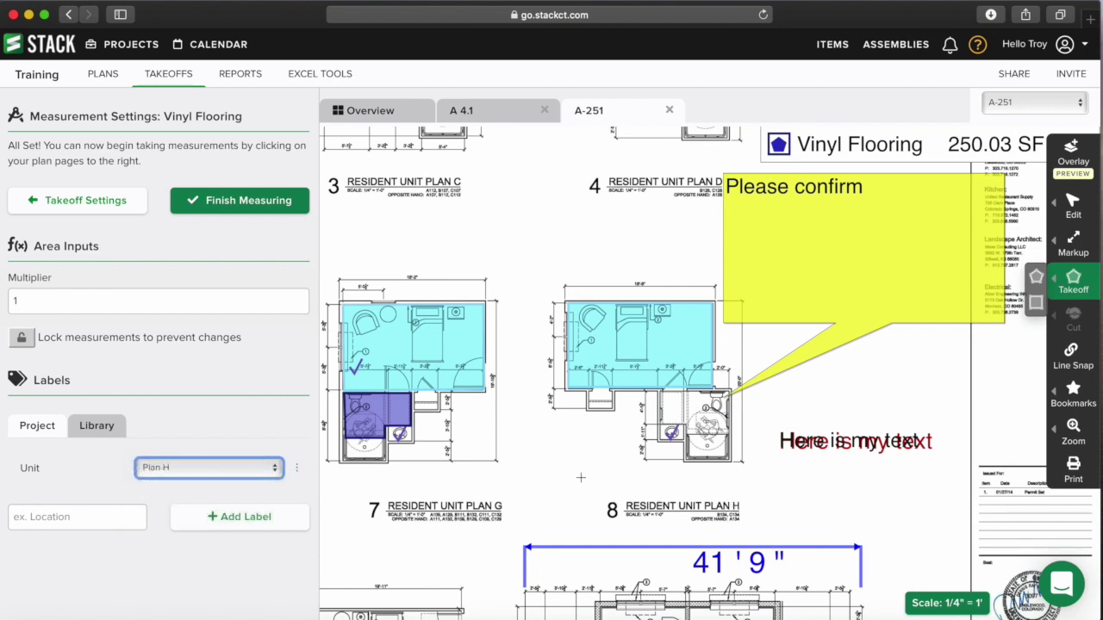
pyautogui.click(660, 392)
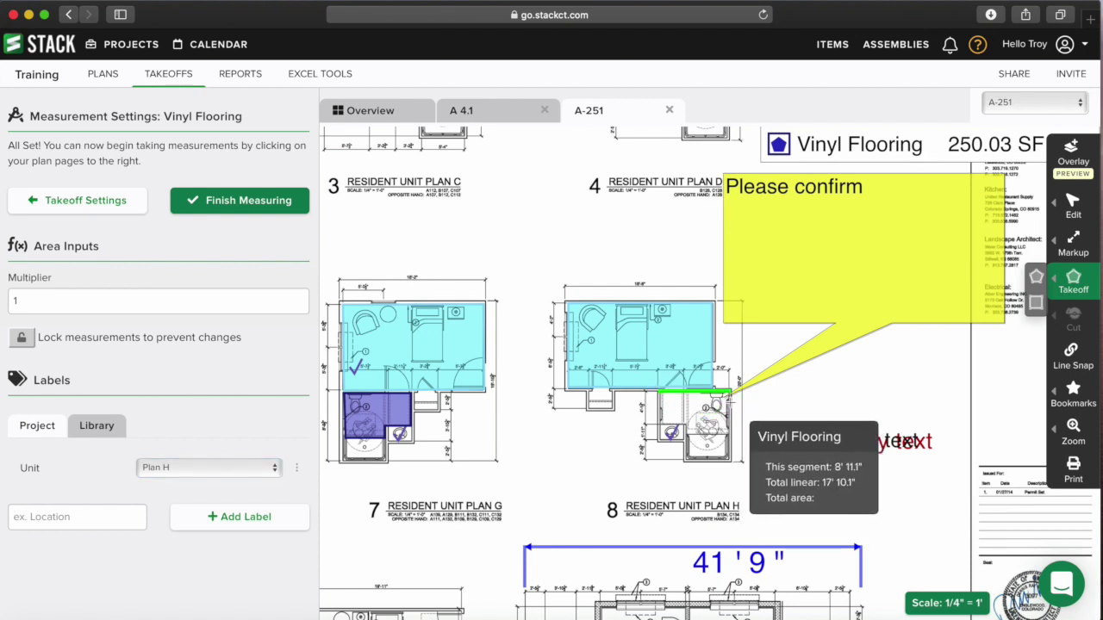
pyautogui.click(731, 392)
pyautogui.click(730, 436)
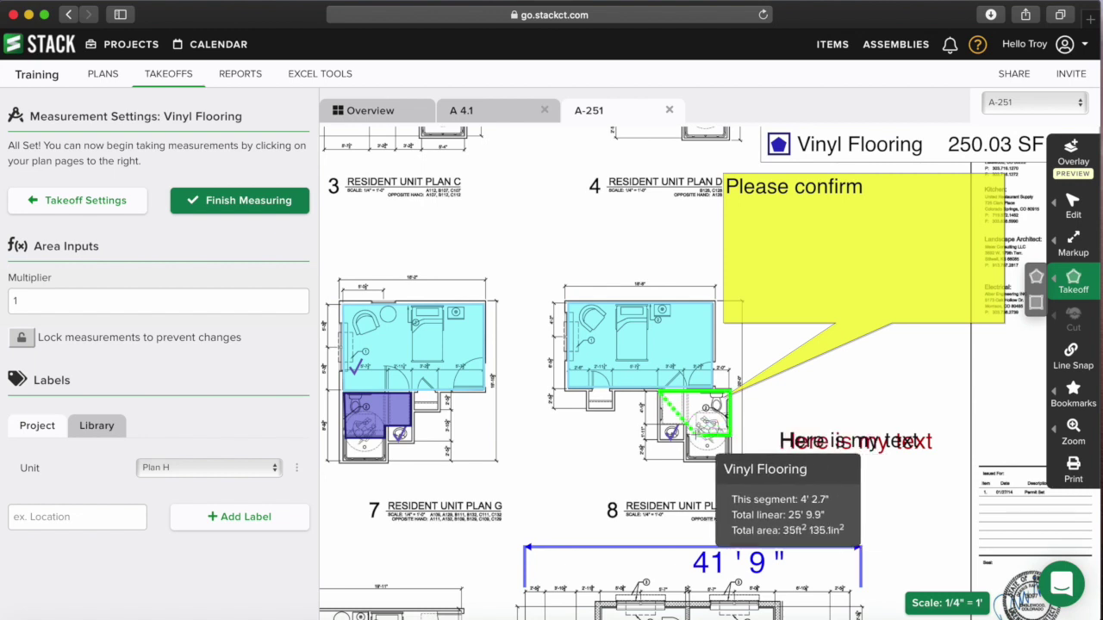
pyautogui.click(687, 436)
pyautogui.click(690, 428)
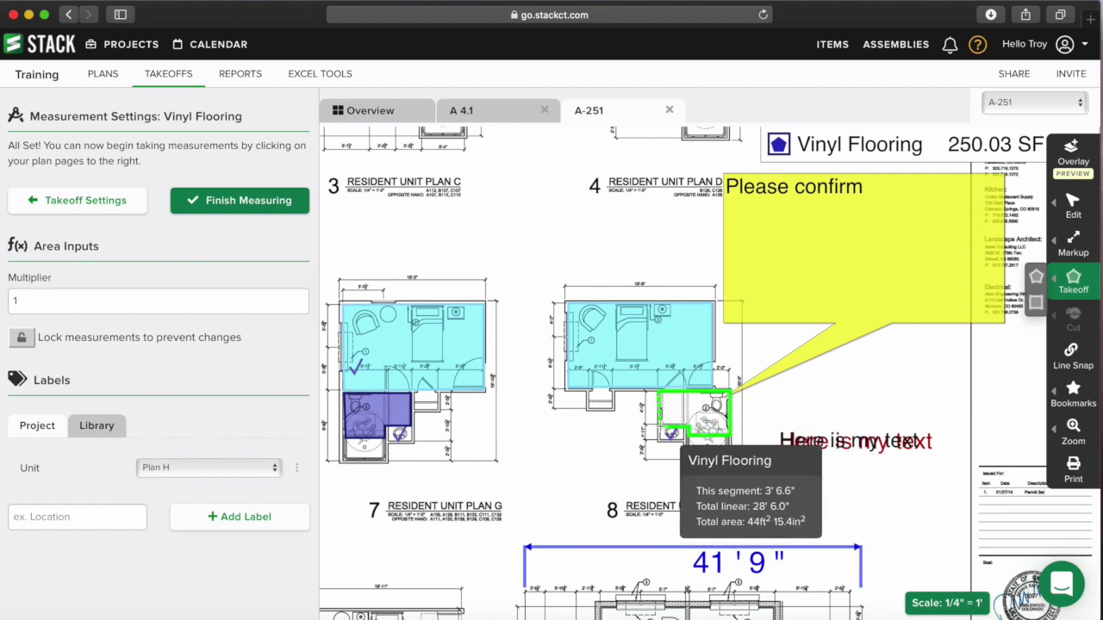
pyautogui.doubleClick(661, 428)
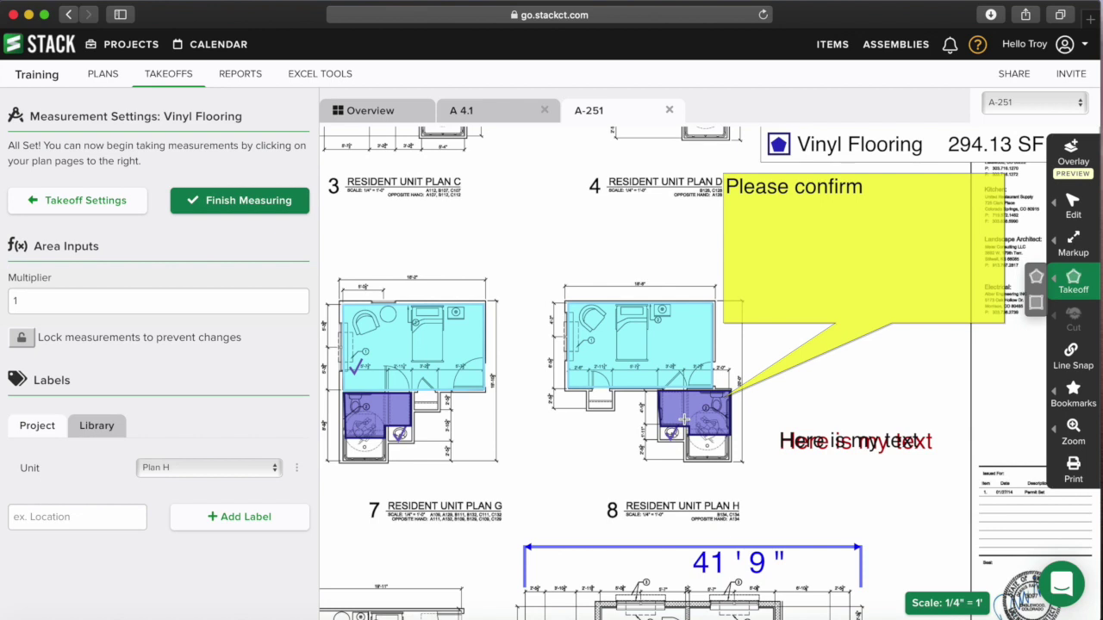
# - Switch to the Edit tool and check the new 44 ft² Plan H area
pyautogui.moveTo(1073, 245)
pyautogui.click(1065, 202)
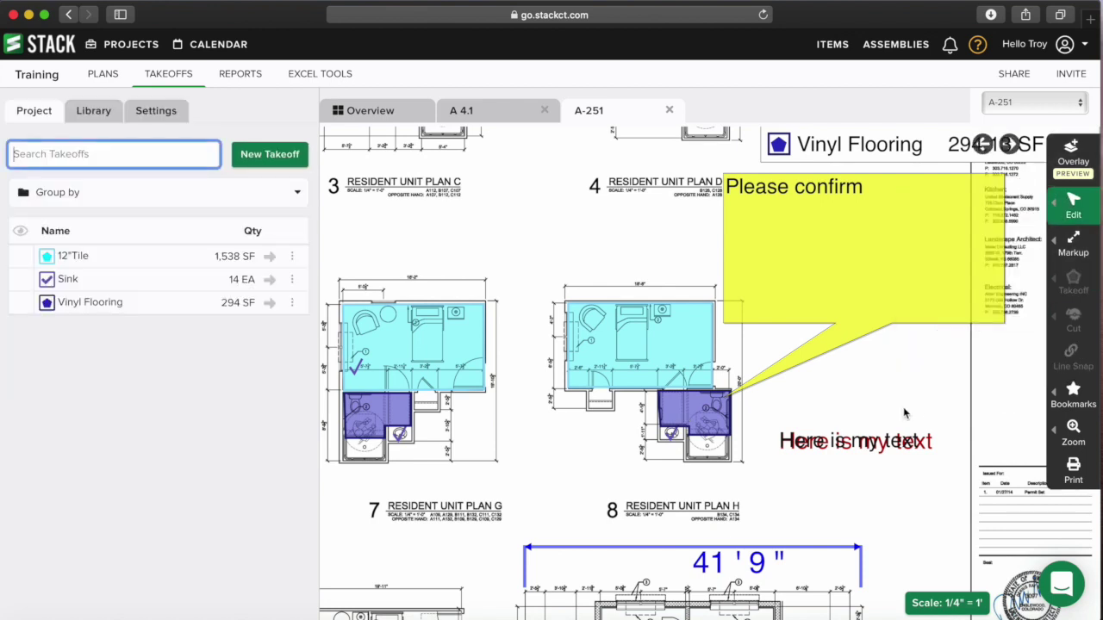
pyautogui.moveTo(710, 414)
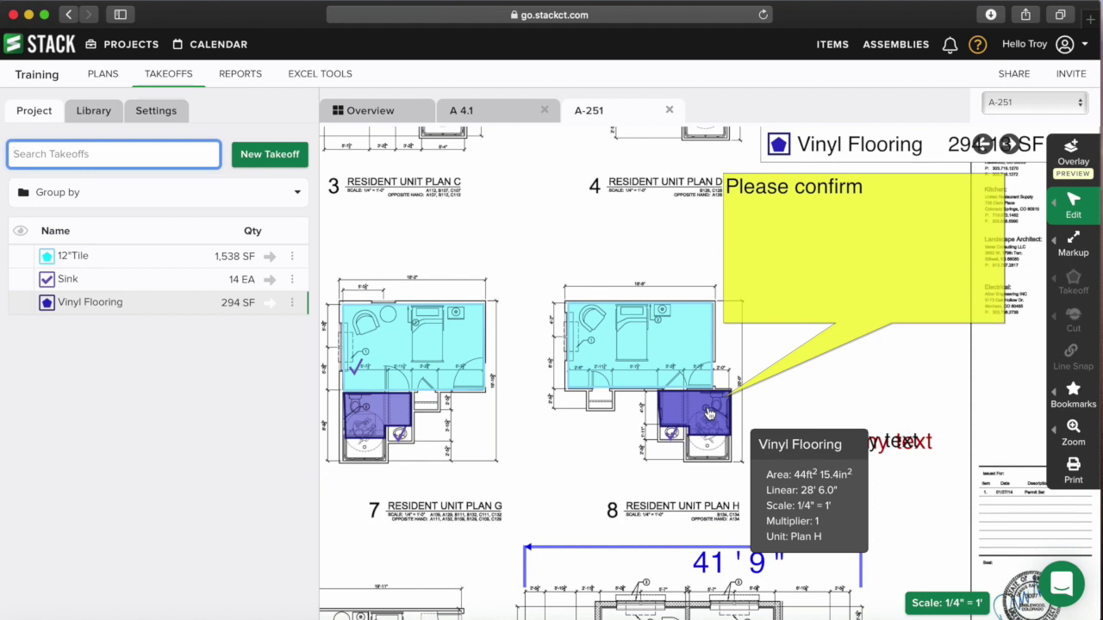
pyautogui.moveTo(651, 354)
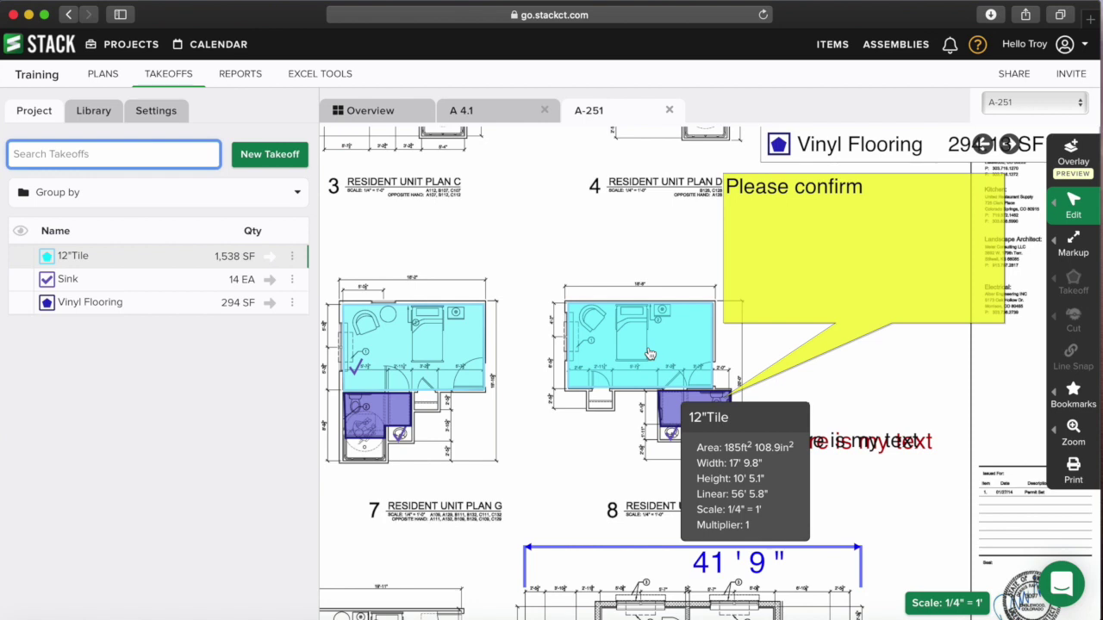
pyautogui.moveTo(675, 408)
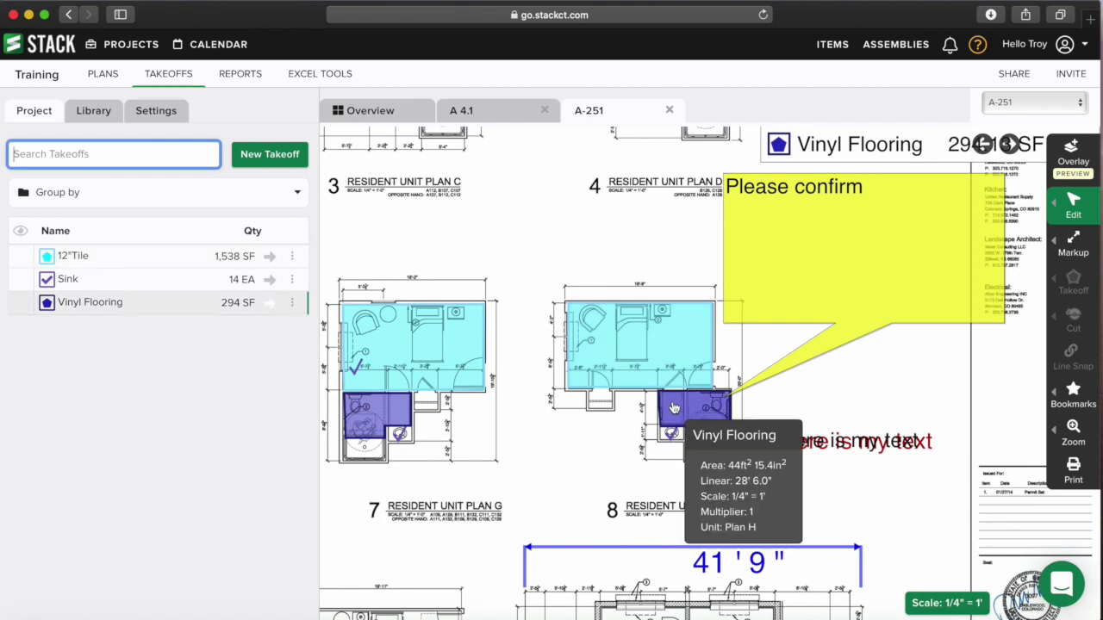
pyautogui.moveTo(672, 443)
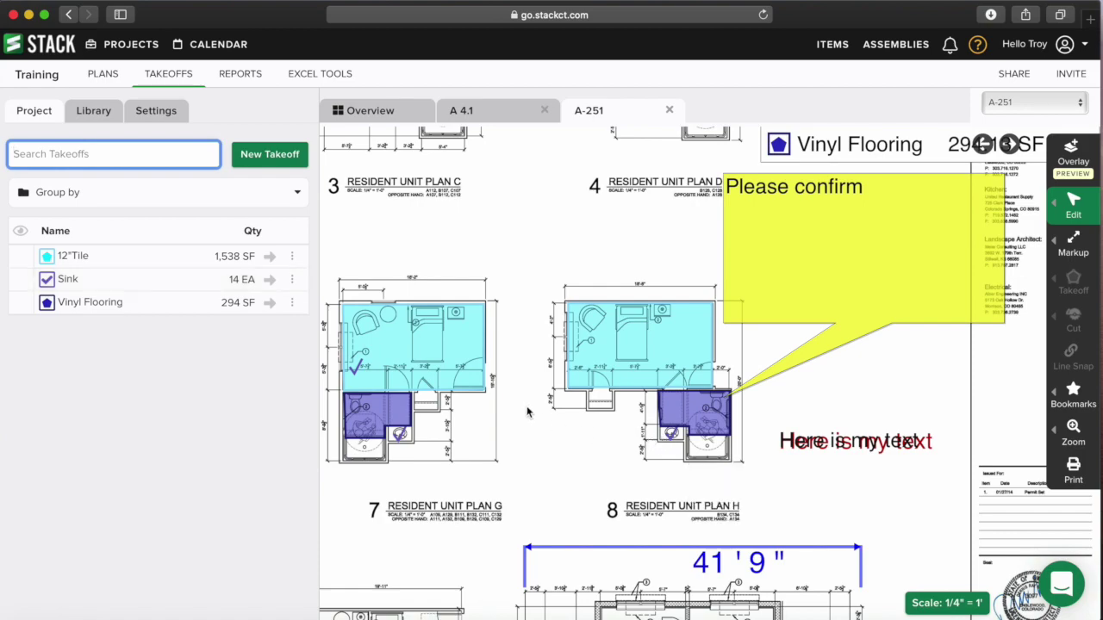
pyautogui.scroll(-5, 528, 409)
# - Label the Resident Unit Plan A measurements with Unit: Plan A using multiselect
pyautogui.scroll(5, 712, 350)
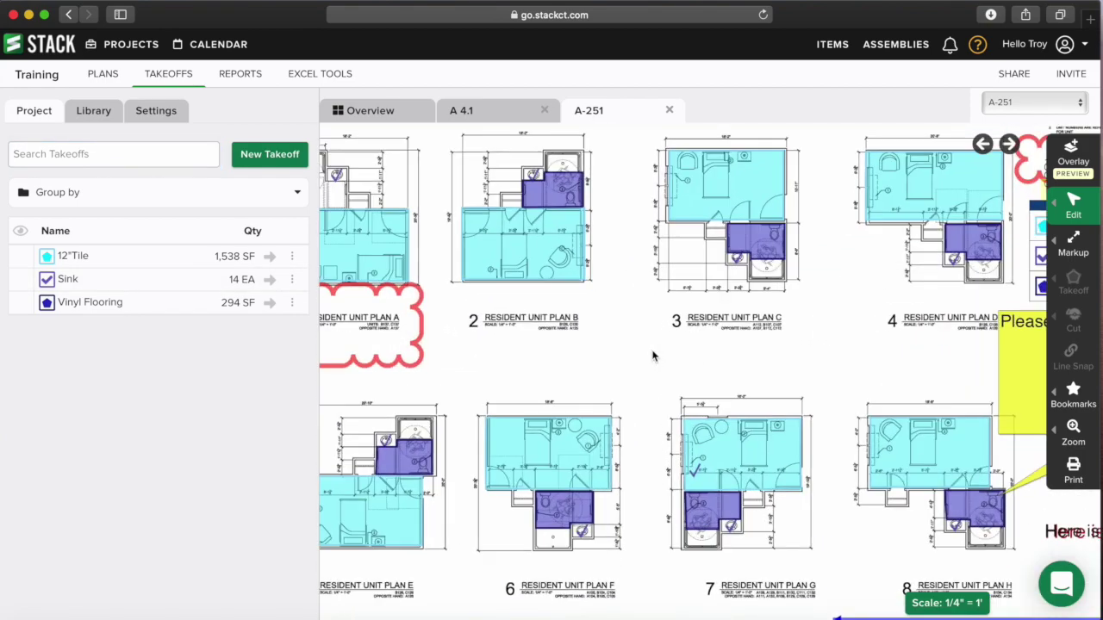
pyautogui.hscroll(-3, 785, 365)
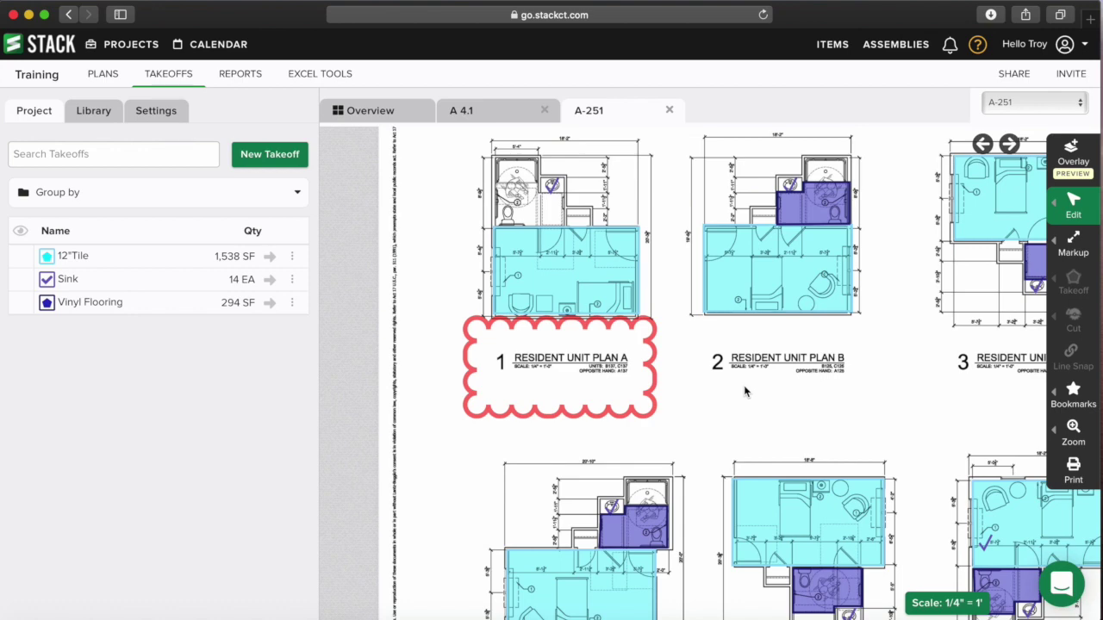
pyautogui.click(1088, 205)
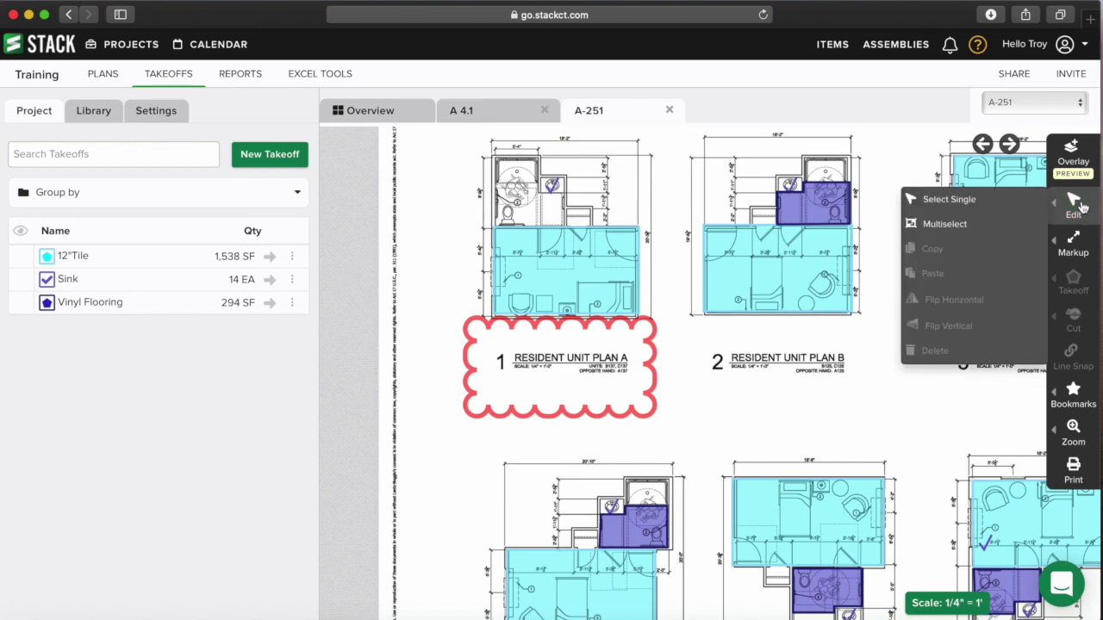
pyautogui.click(971, 204)
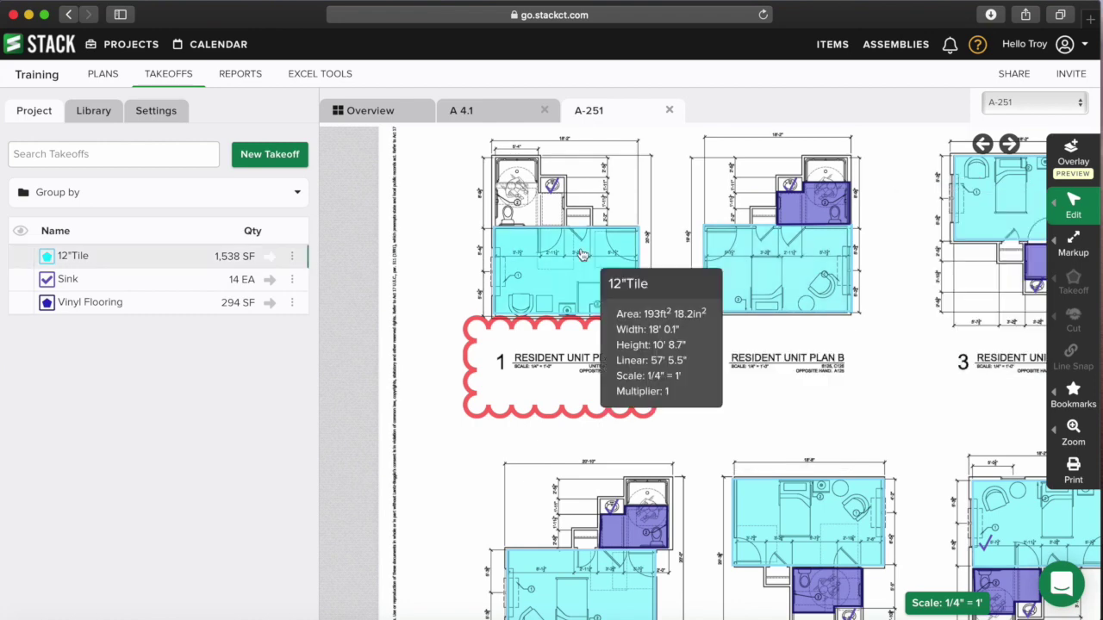
pyautogui.click(584, 252)
pyautogui.click(198, 466)
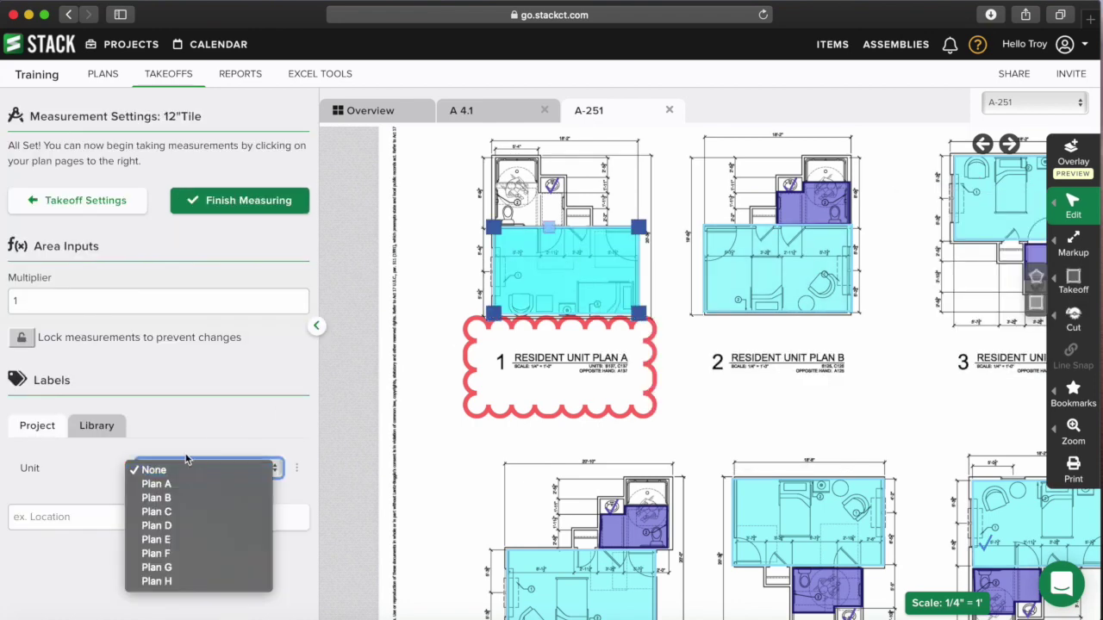
pyautogui.click(175, 487)
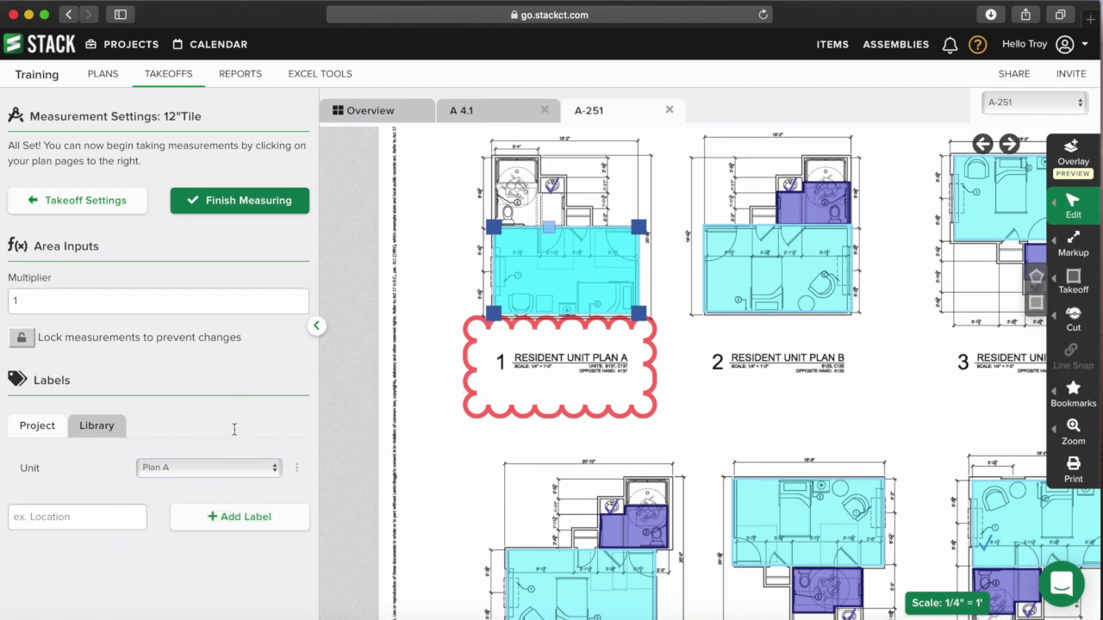
pyautogui.click(1073, 203)
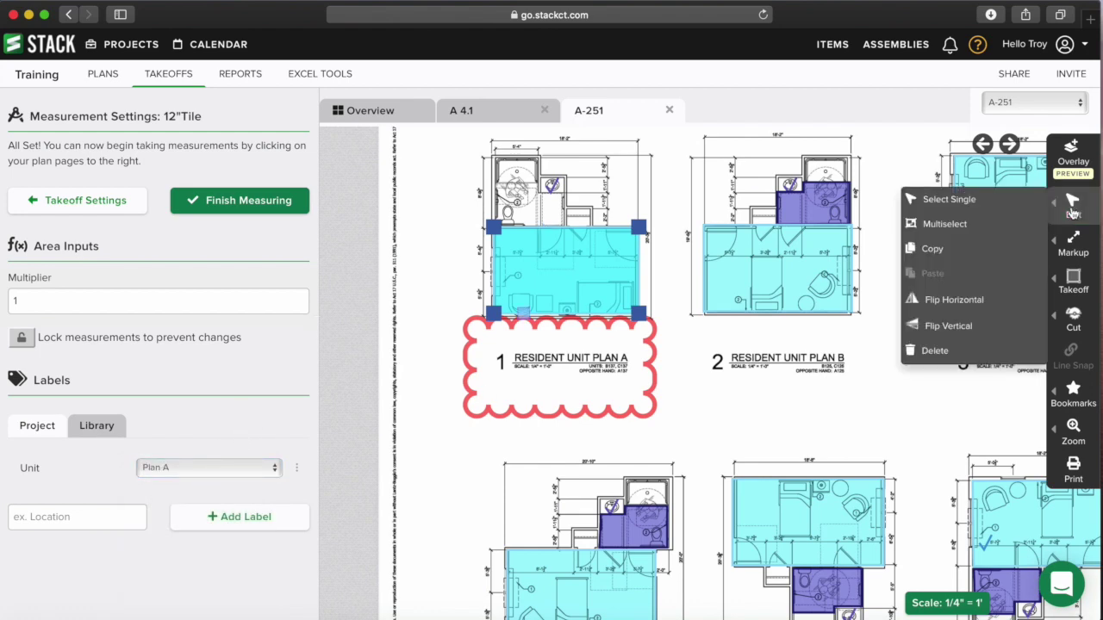
pyautogui.click(953, 226)
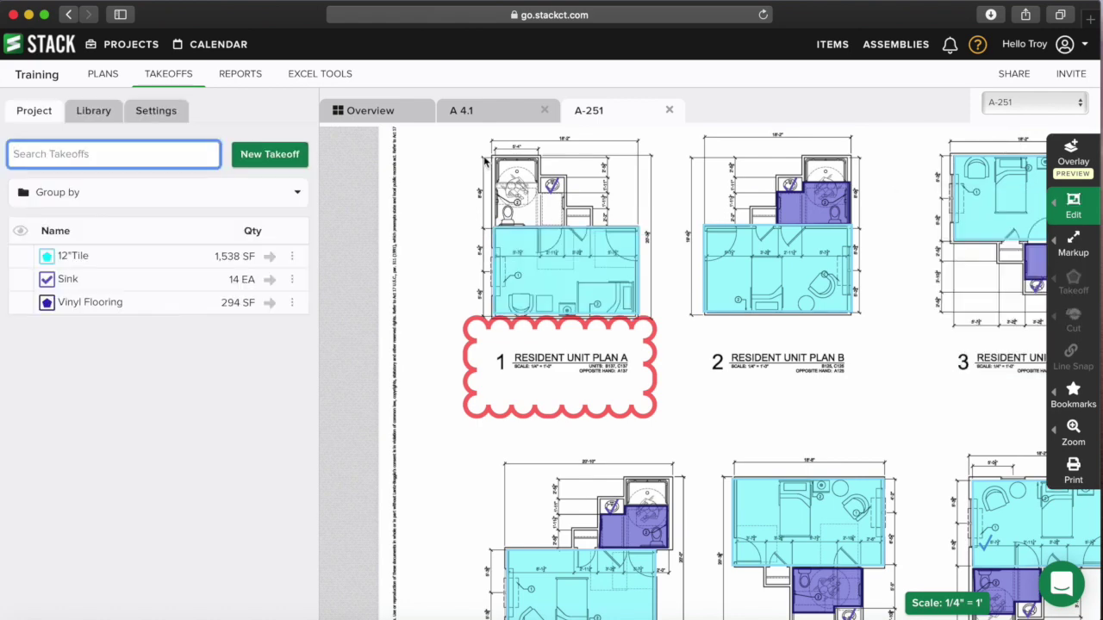
pyautogui.moveTo(460, 145); pyautogui.dragTo(636, 308)
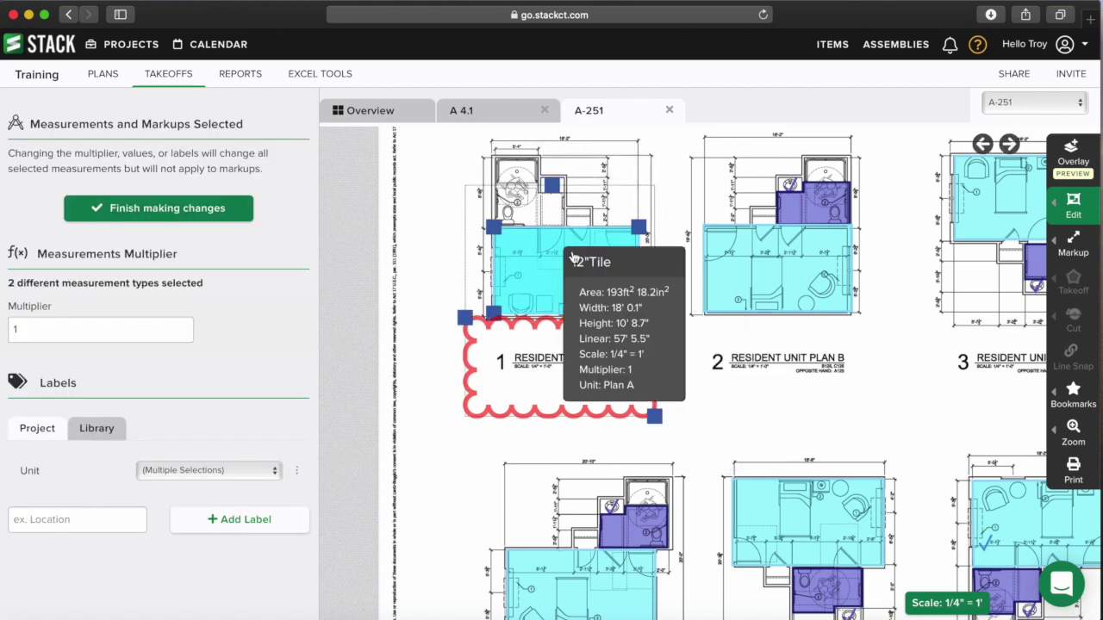
pyautogui.click(202, 469)
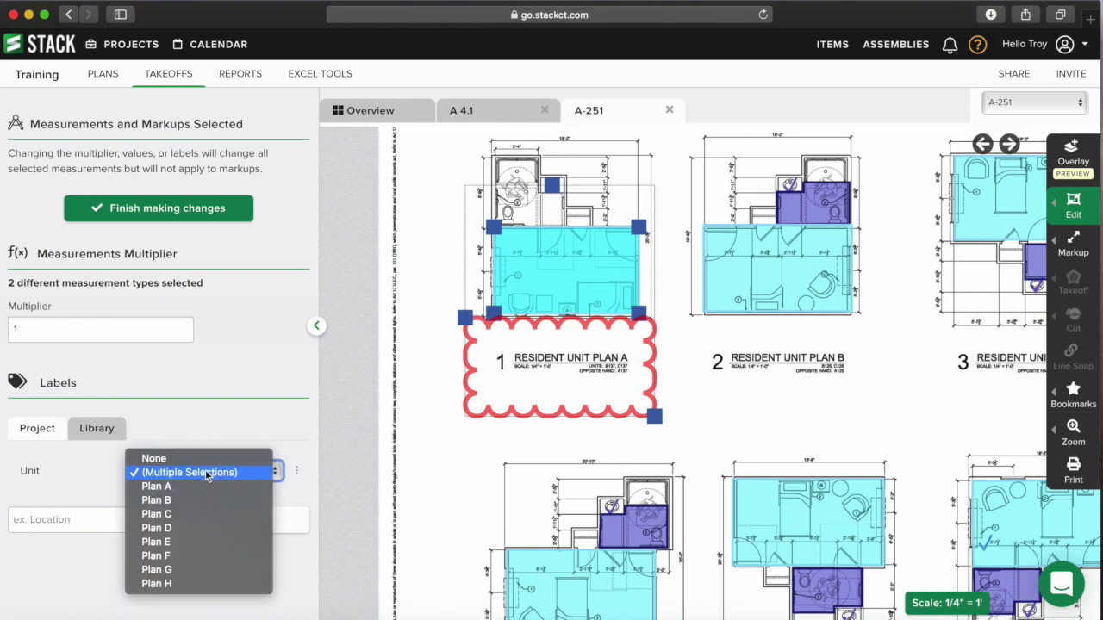
pyautogui.click(202, 485)
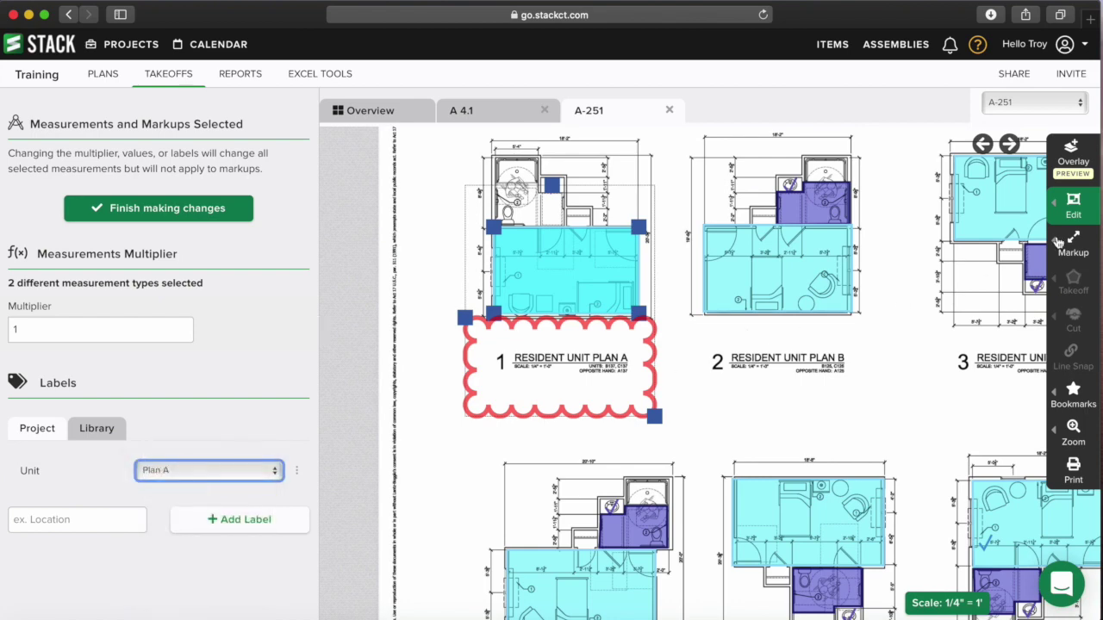
# - Box-select the Resident Unit Plan B measurements and label them Plan B
pyautogui.click(1081, 205)
pyautogui.click(1081, 205)
pyautogui.click(1081, 205)
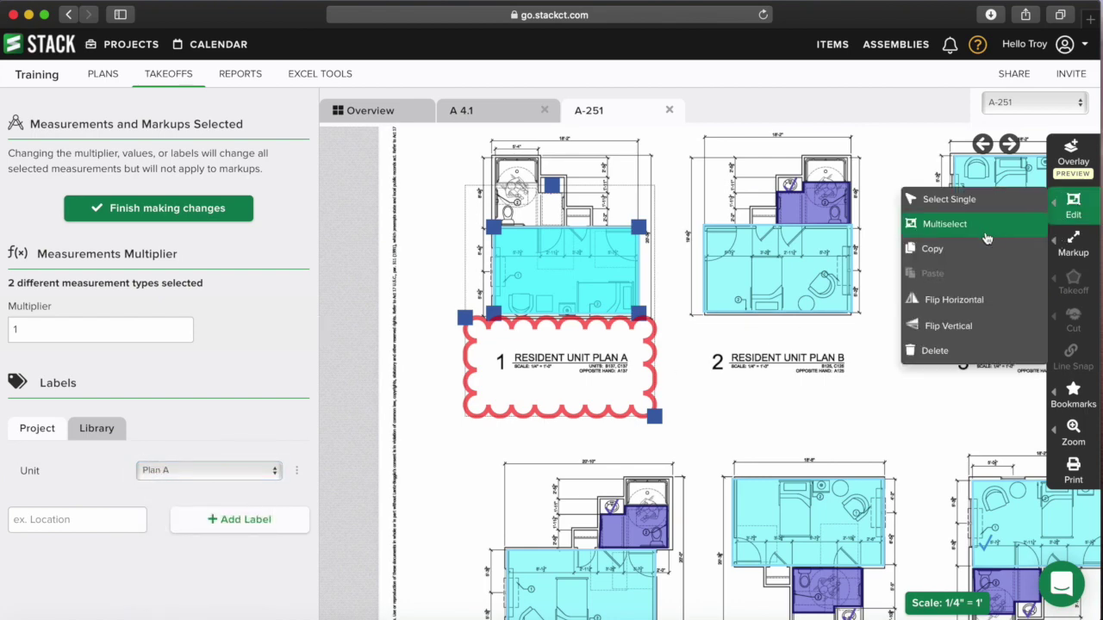
pyautogui.click(982, 224)
pyautogui.moveTo(804, 294); pyautogui.dragTo(876, 336)
pyautogui.click(230, 474)
pyautogui.click(227, 502)
# - Box-select the Resident Unit Plan C measurements, label them Plan C, then deselect
pyautogui.hscroll(5, 620, 420)
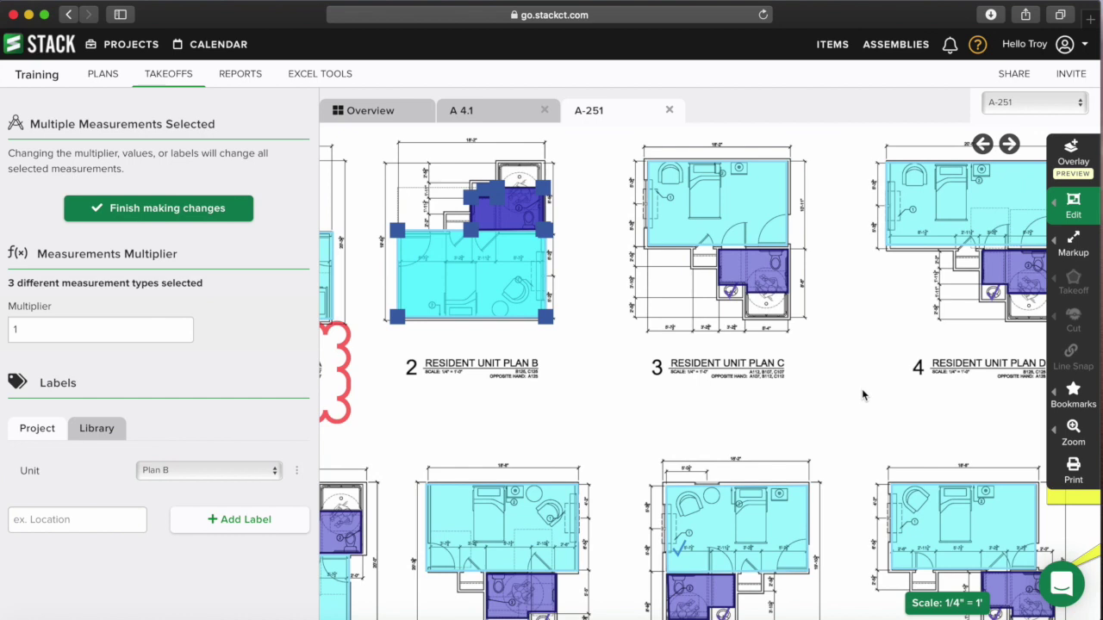
pyautogui.click(1075, 211)
pyautogui.click(997, 224)
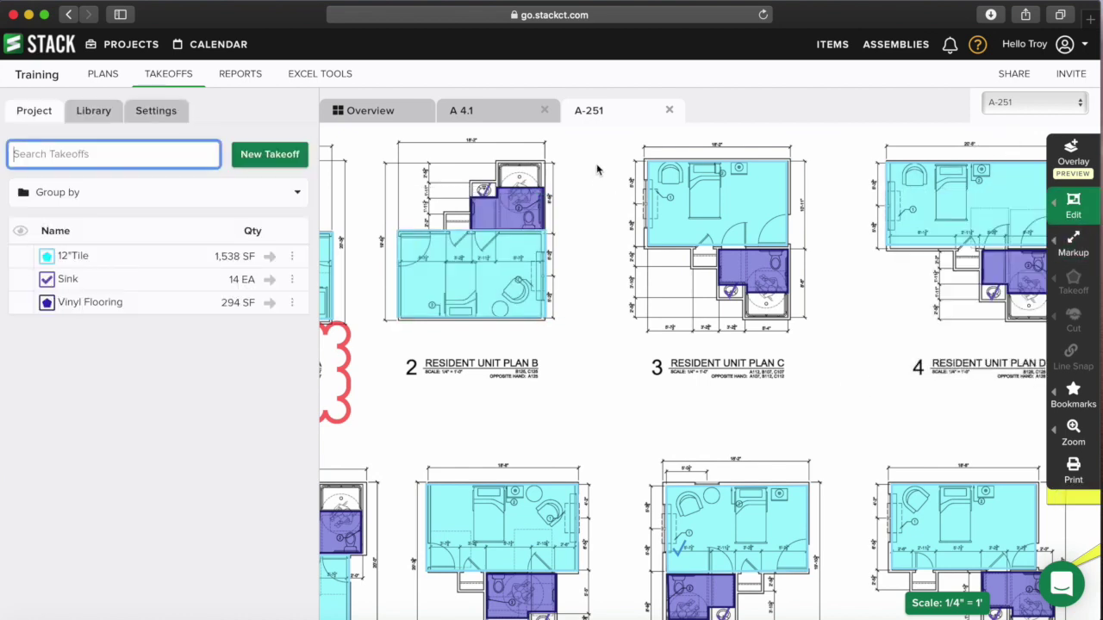
pyautogui.moveTo(615, 149); pyautogui.dragTo(813, 331)
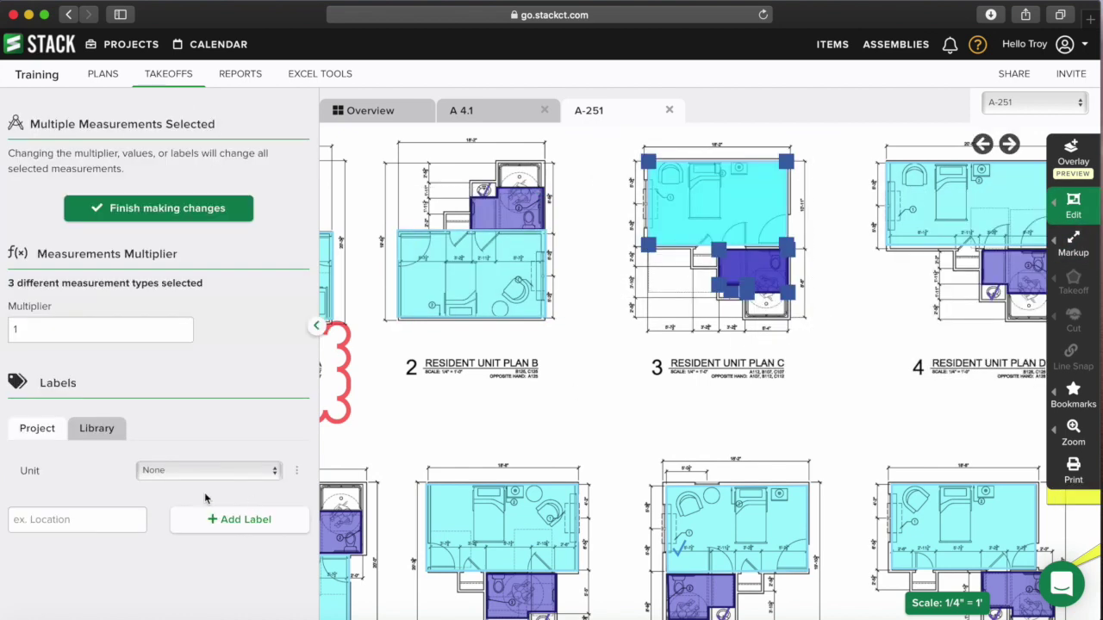
pyautogui.click(207, 472)
pyautogui.click(197, 514)
pyautogui.click(657, 406)
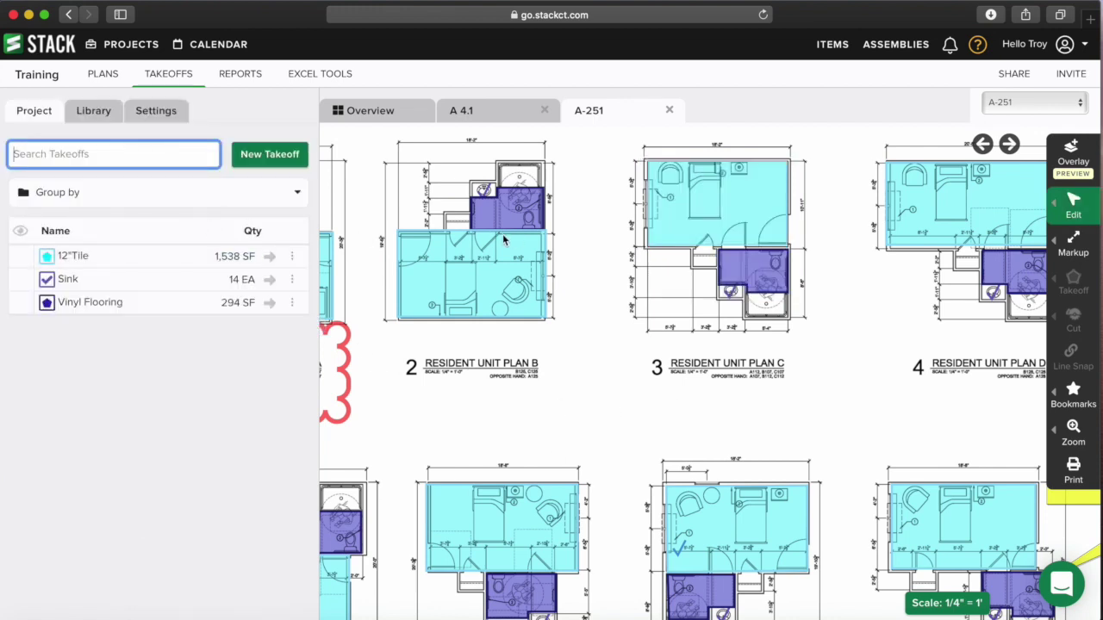
pyautogui.moveTo(409, 207); pyautogui.dragTo(473, 209)
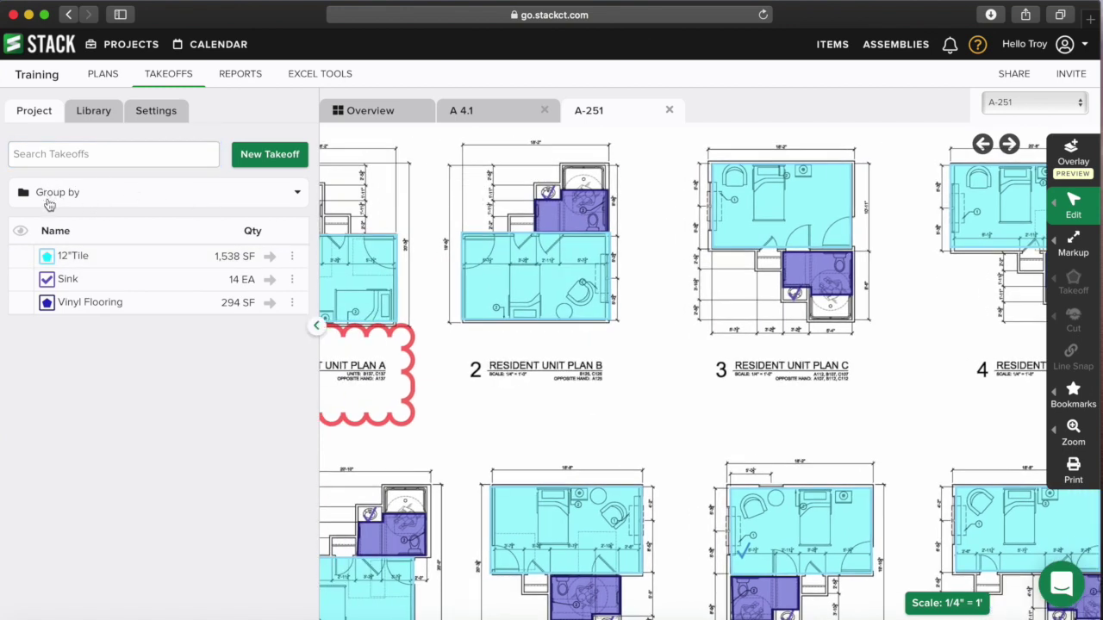
# - Try grouping the takeoff list by Unit, then by Plan Name, then by Unit again
pyautogui.click(298, 193)
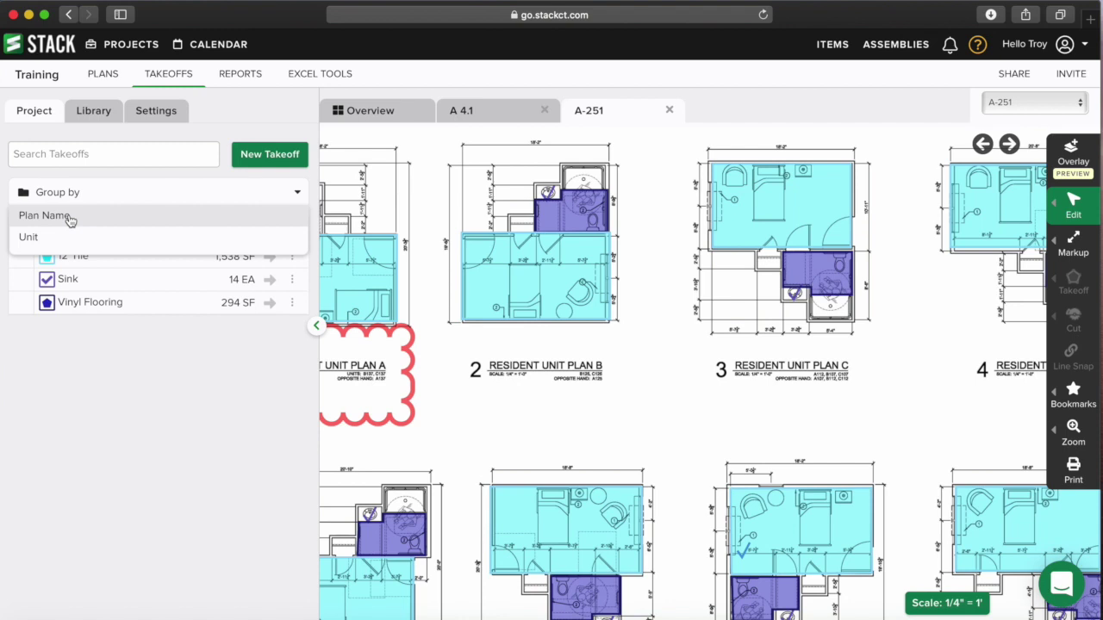
pyautogui.click(32, 238)
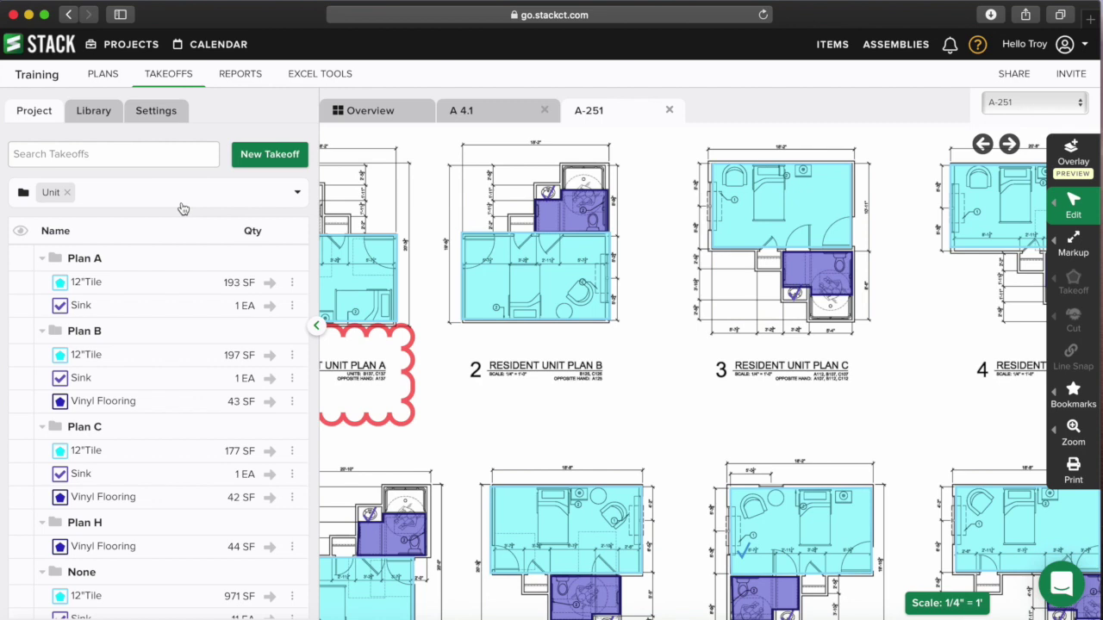
pyautogui.click(68, 195)
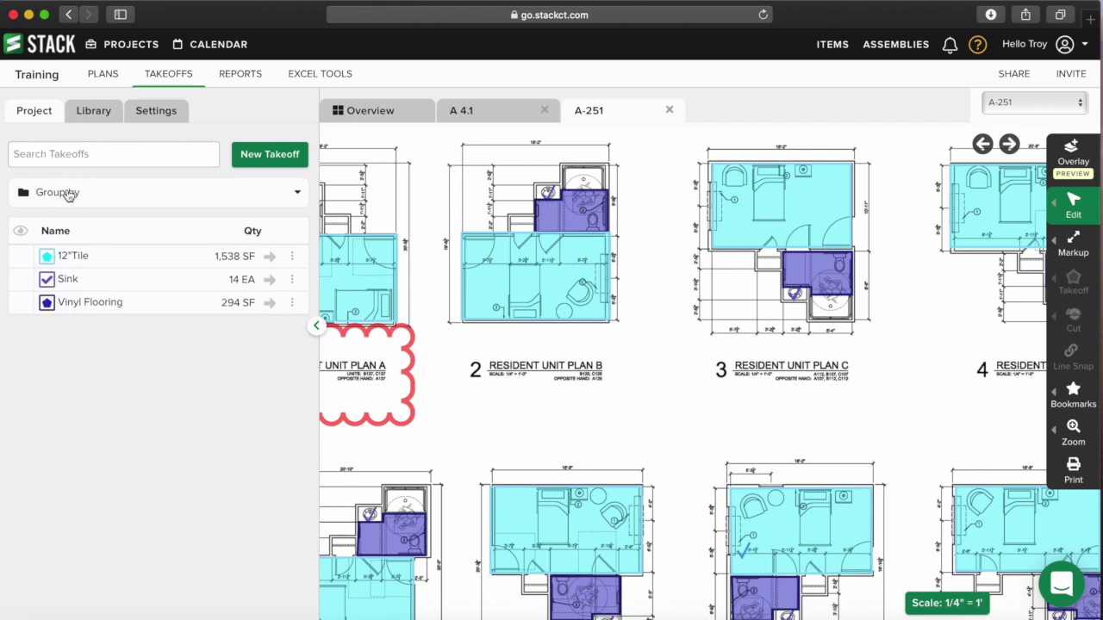
pyautogui.click(72, 195)
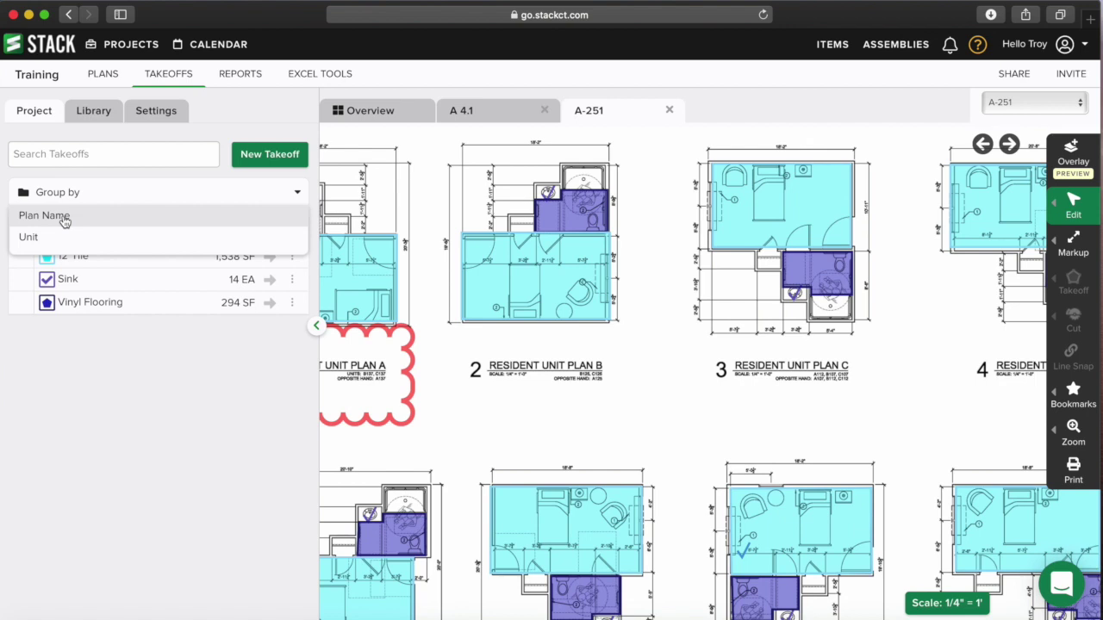
pyautogui.click(62, 220)
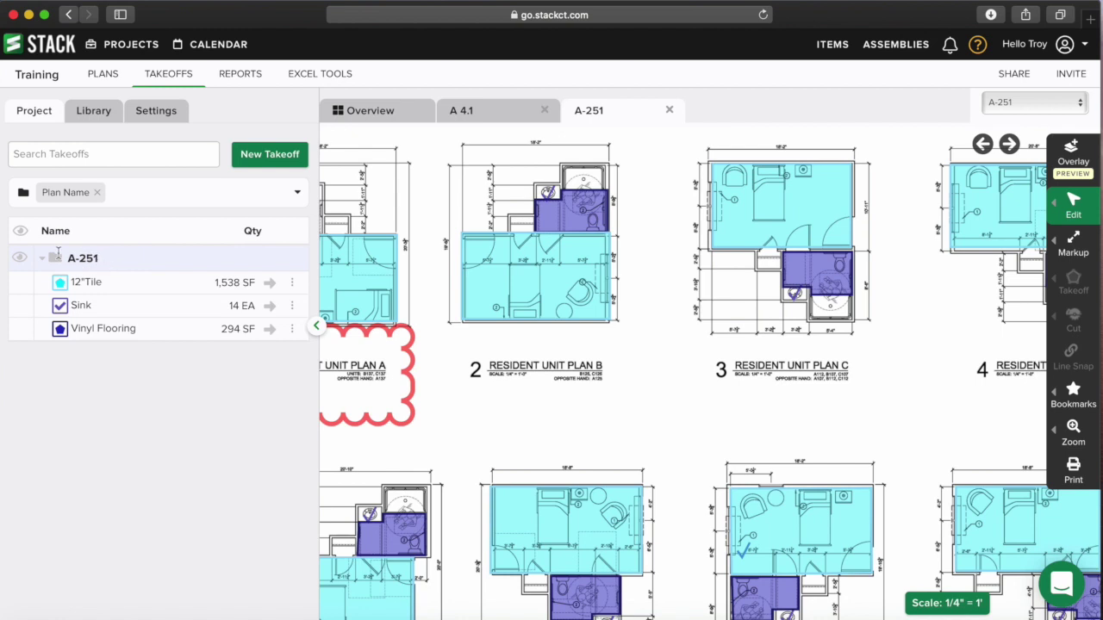
pyautogui.click(97, 193)
pyautogui.click(102, 194)
pyautogui.click(82, 239)
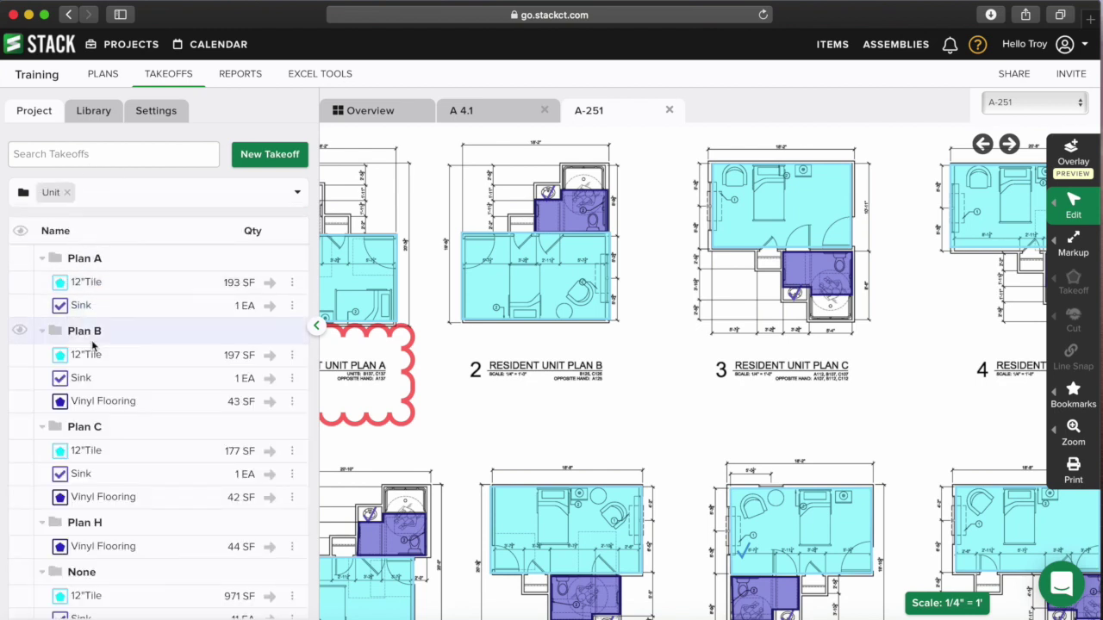
# - Regroup the takeoff list by Plan Name first, with Unit as the second level
pyautogui.click(132, 193)
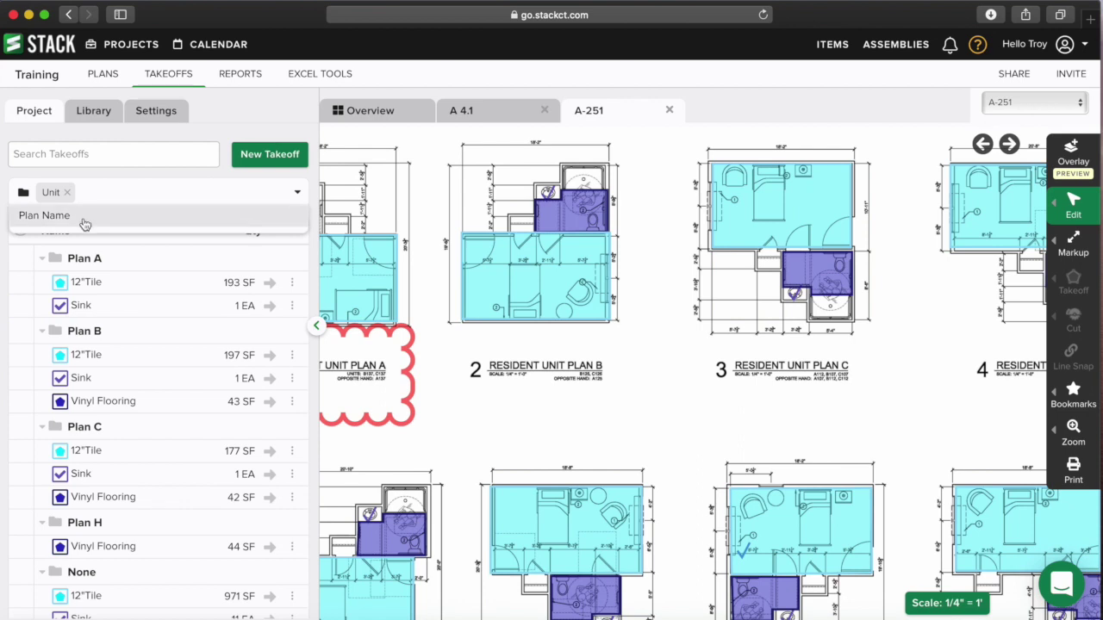
pyautogui.click(82, 219)
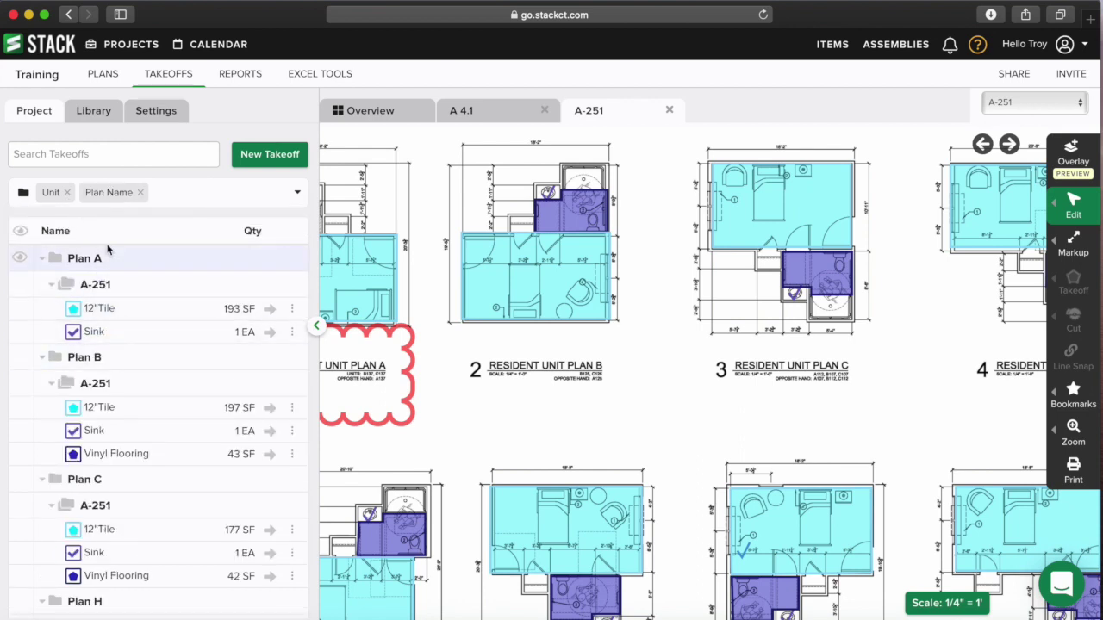
pyautogui.click(141, 192)
pyautogui.click(66, 192)
pyautogui.click(113, 199)
pyautogui.click(89, 217)
pyautogui.click(166, 199)
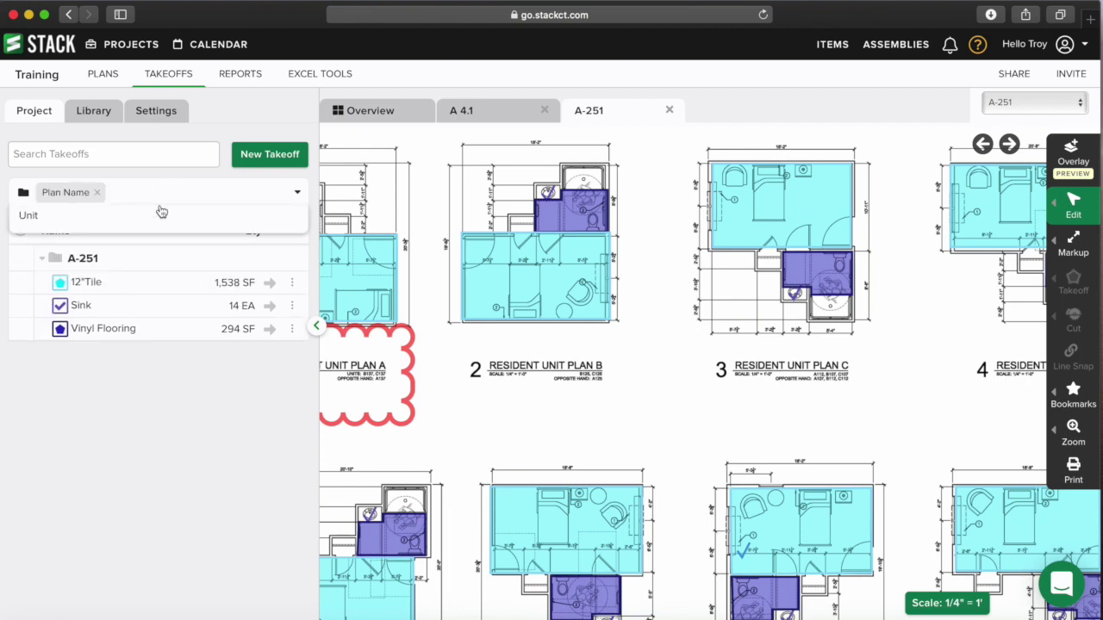
pyautogui.click(136, 220)
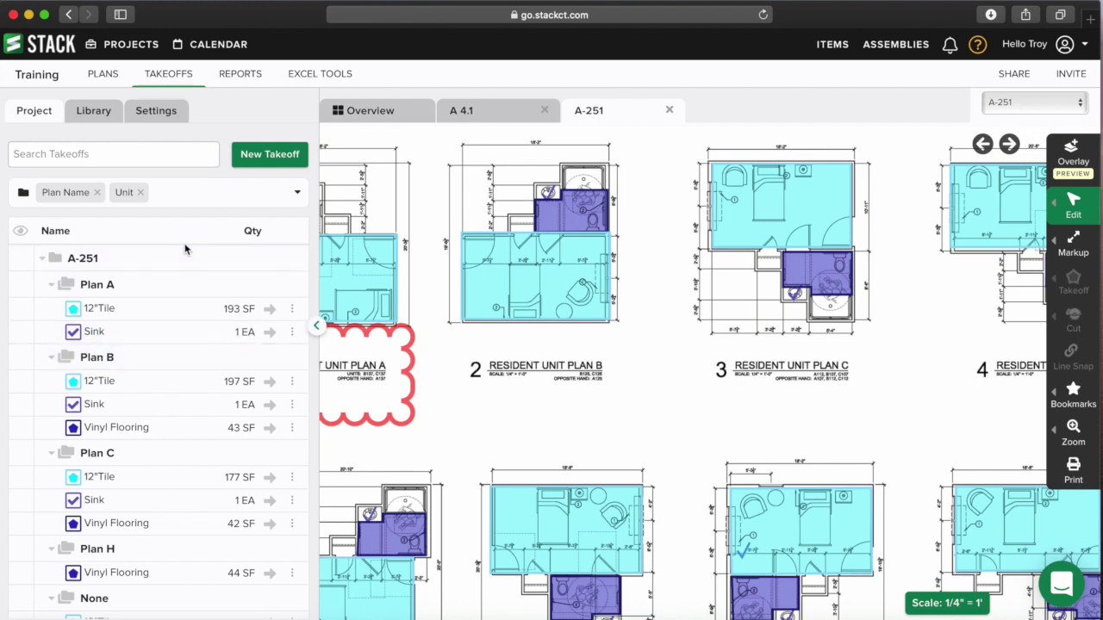
# - Zoom around sheet A-251, briefly view A 4.1's exterior elevations, then return to the Overview
pyautogui.scroll(-5, 637, 335)
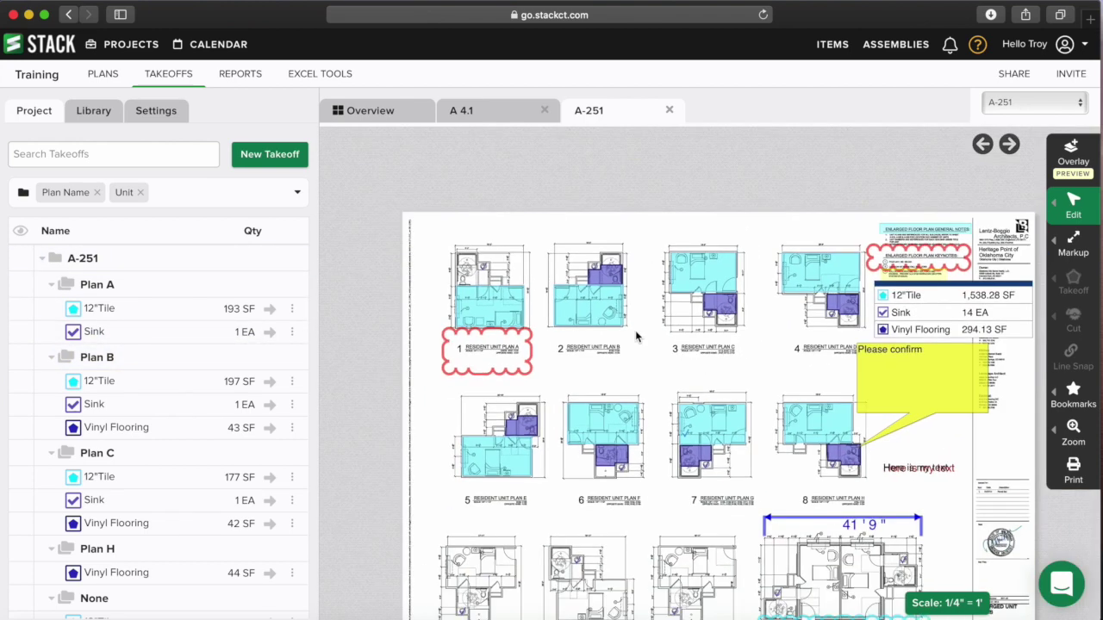
pyautogui.scroll(-2, 635, 336)
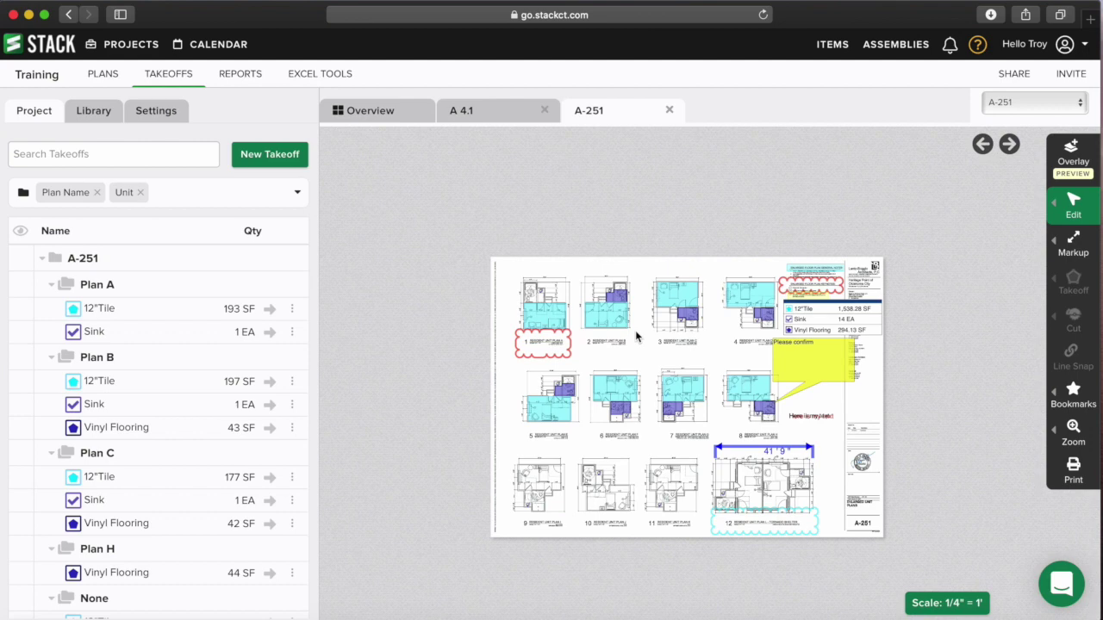
pyautogui.scroll(3, 595, 342)
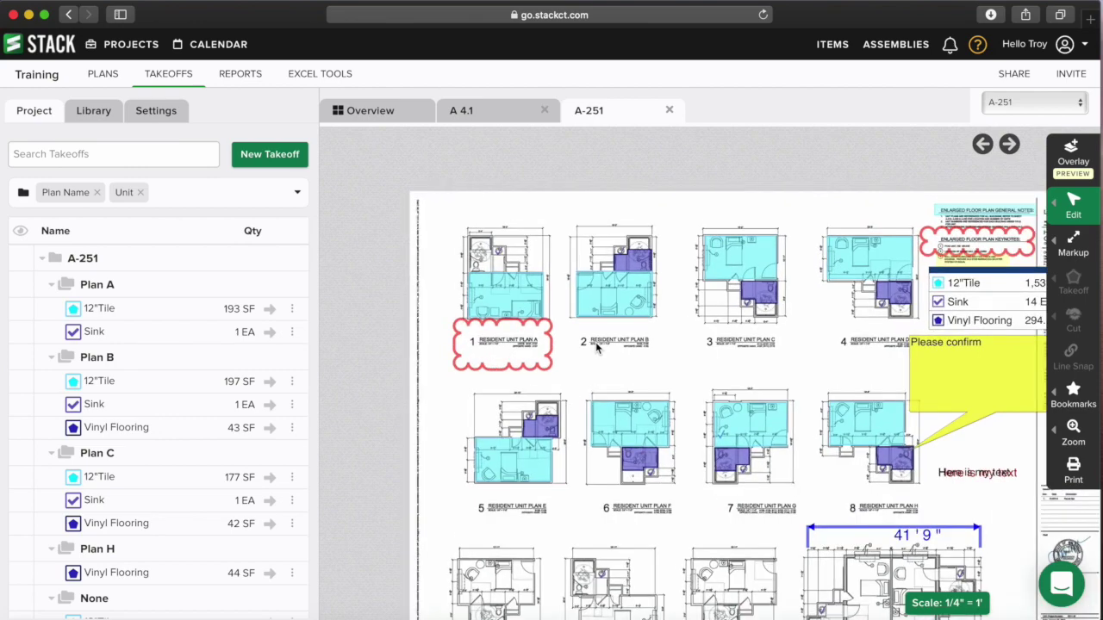
pyautogui.scroll(3, 596, 342)
pyautogui.scroll(1, 442, 193)
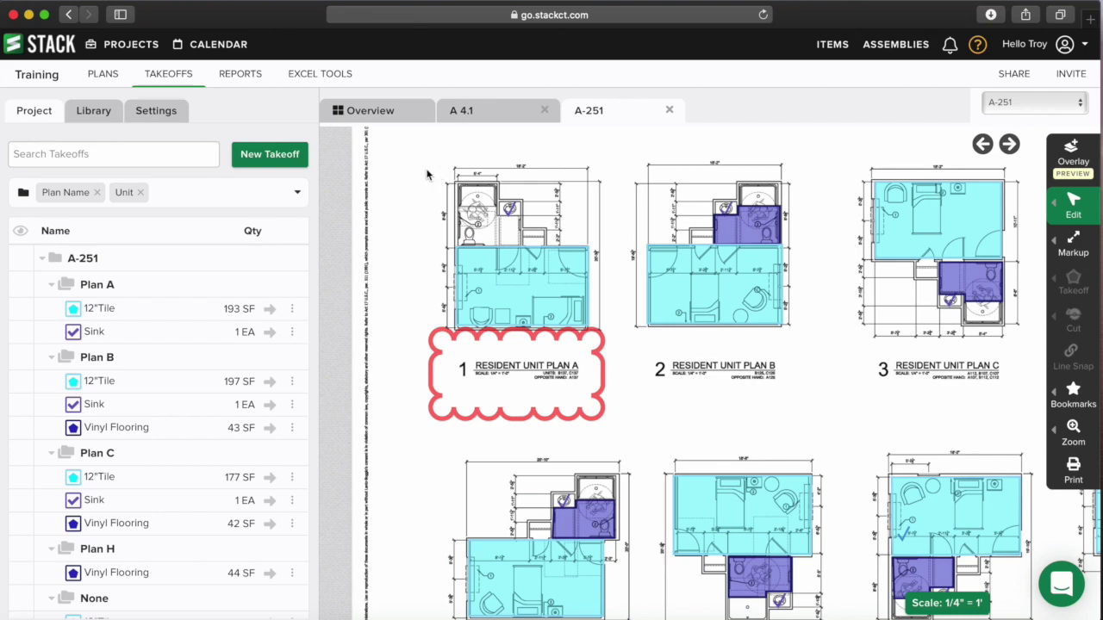
pyautogui.click(486, 112)
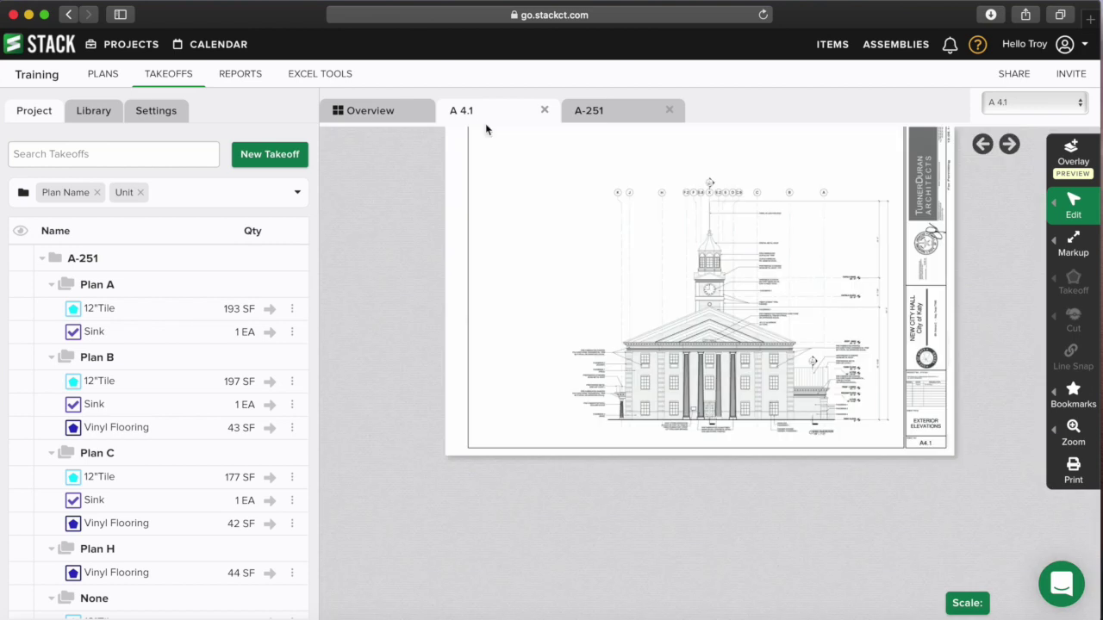
pyautogui.click(386, 112)
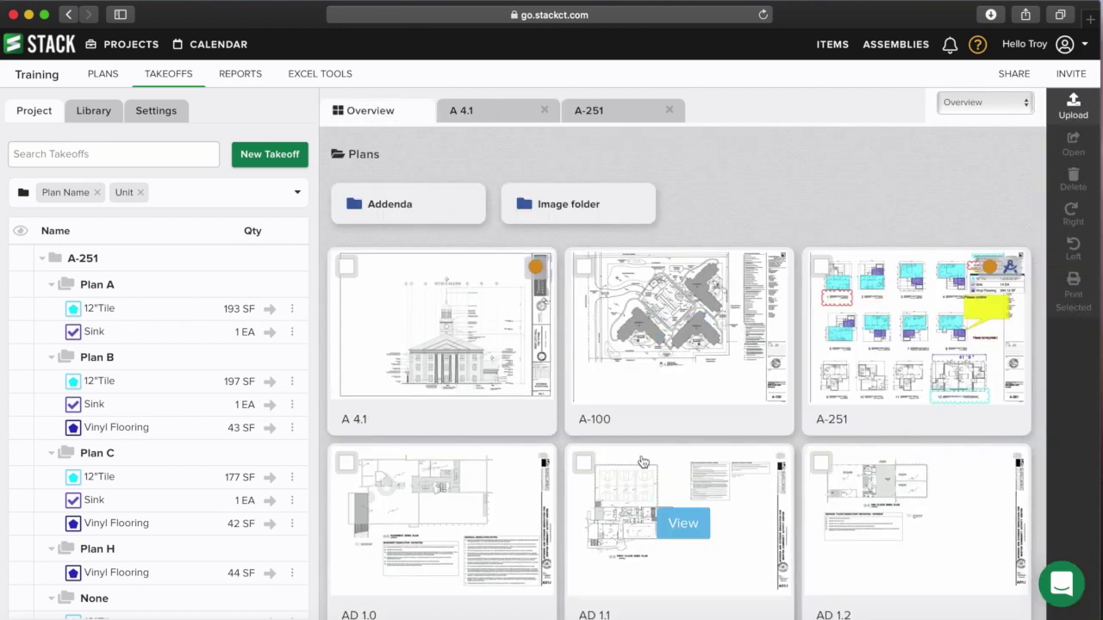
# - Open sheet AD 1.2, save it as bookmark 'AD 1.2', then return to sheet A-251
pyautogui.click(919, 520)
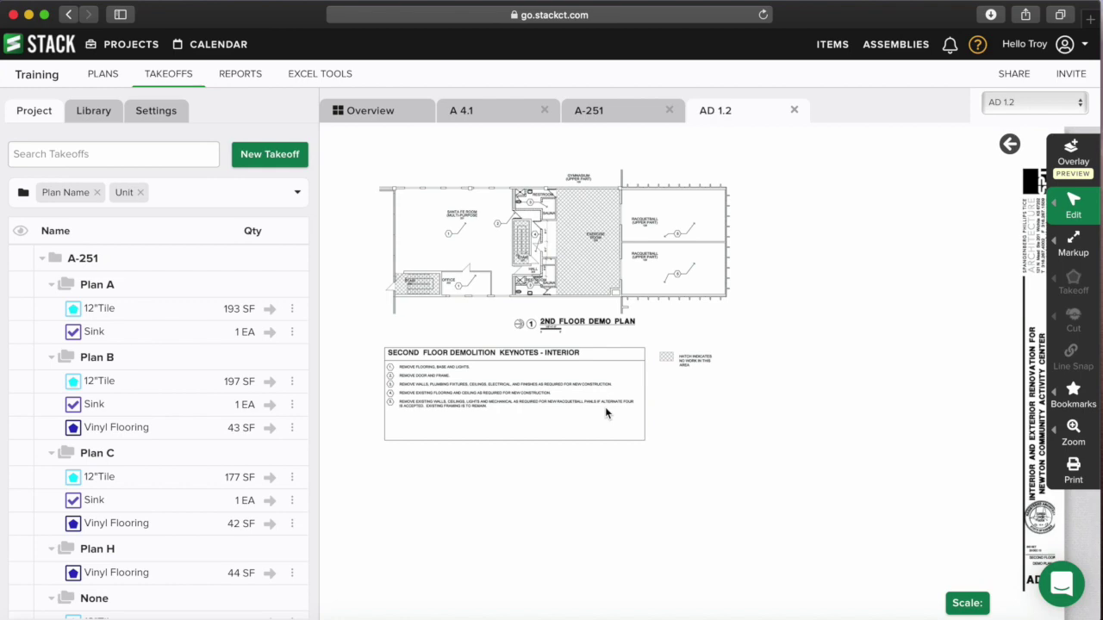
pyautogui.scroll(3, 749, 339)
pyautogui.scroll(2, 735, 326)
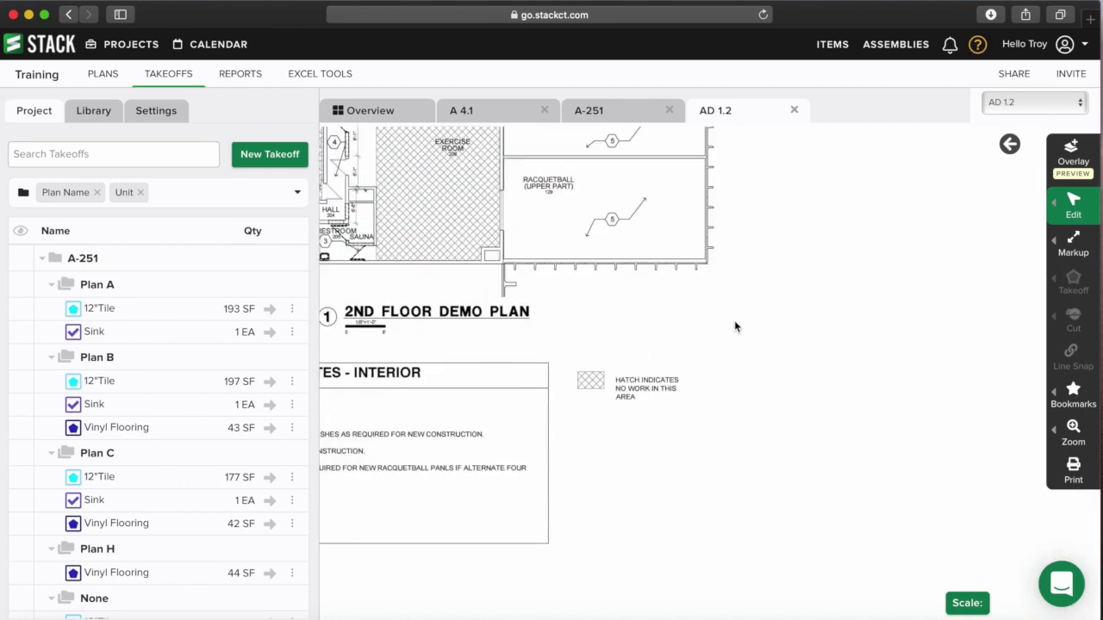
pyautogui.scroll(2, 692, 343)
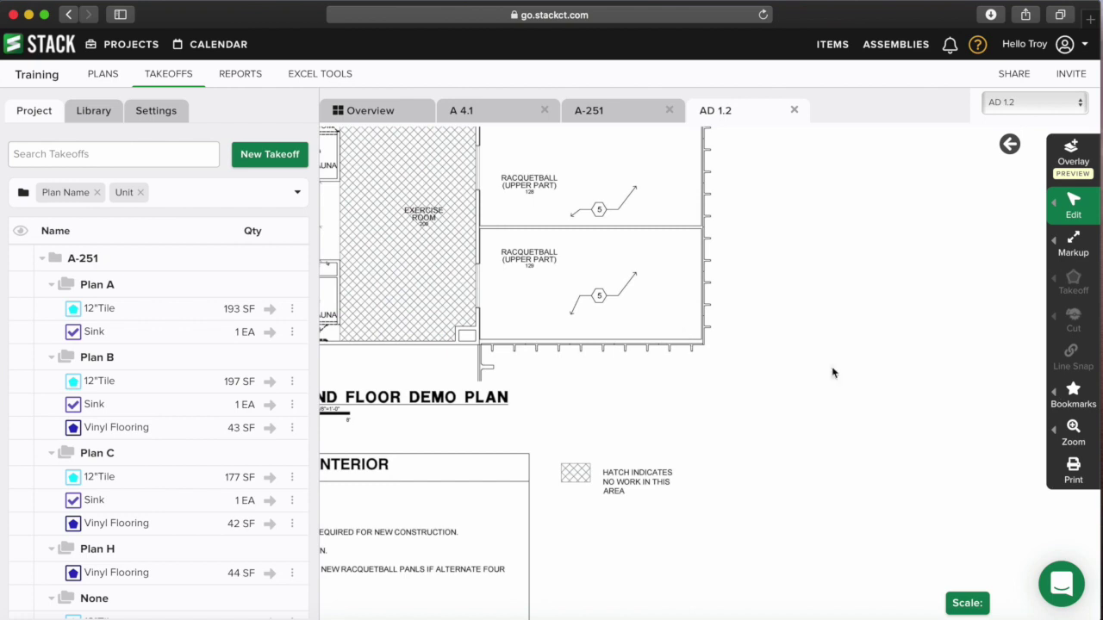
pyautogui.moveTo(1069, 400)
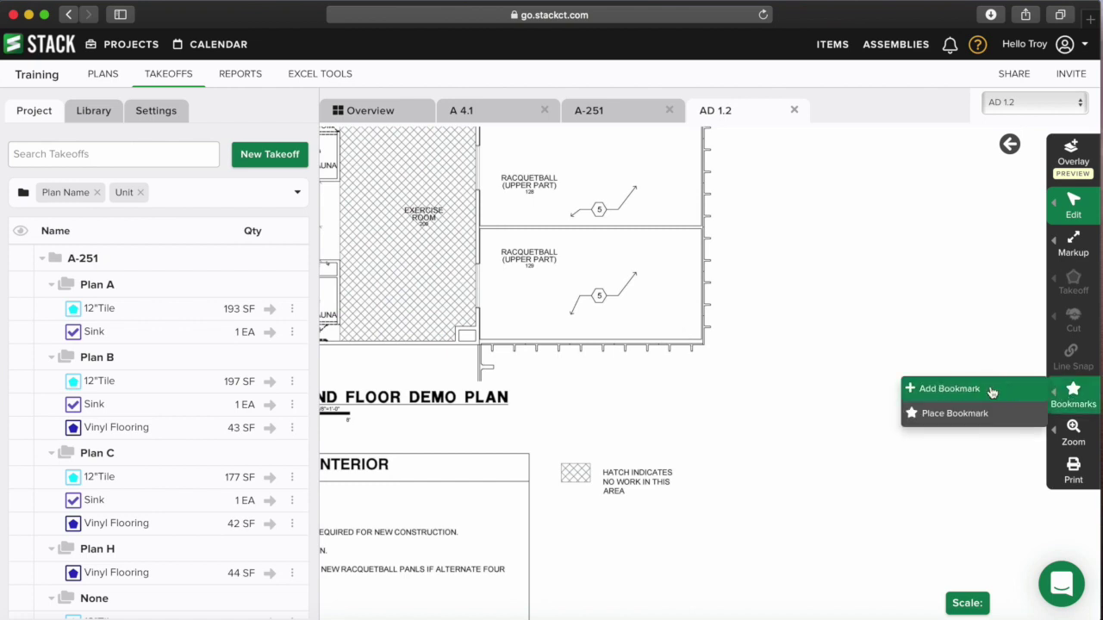
pyautogui.click(963, 389)
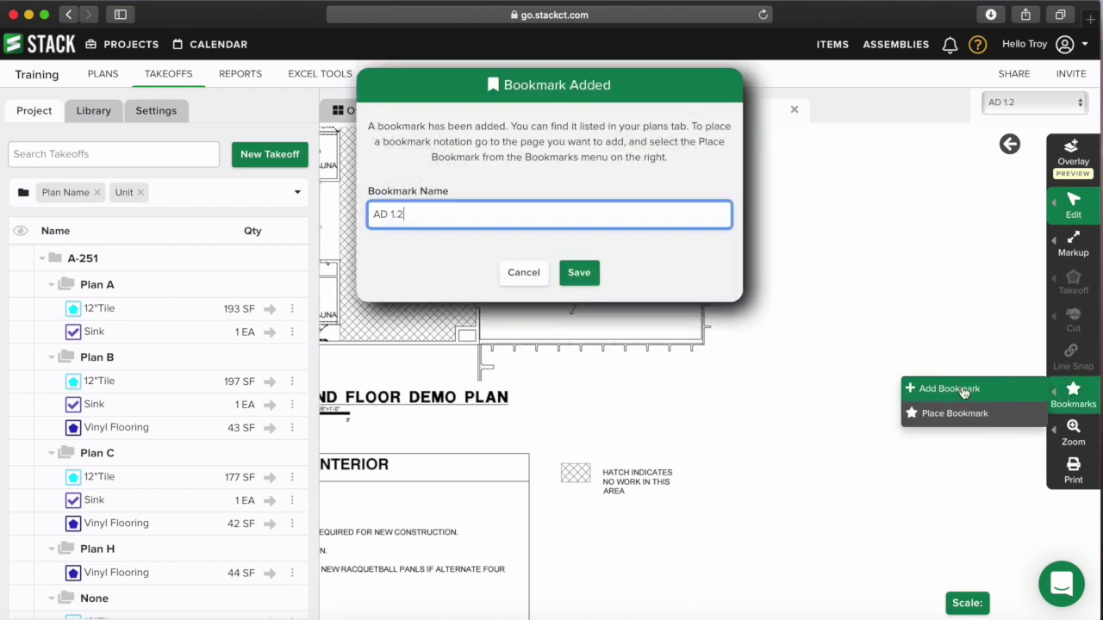
pyautogui.moveTo(915, 500)
pyautogui.mouseDown()
pyautogui.moveTo(802, 341)
pyautogui.moveTo(869, 431)
pyautogui.moveTo(853, 413)
pyautogui.mouseUp()
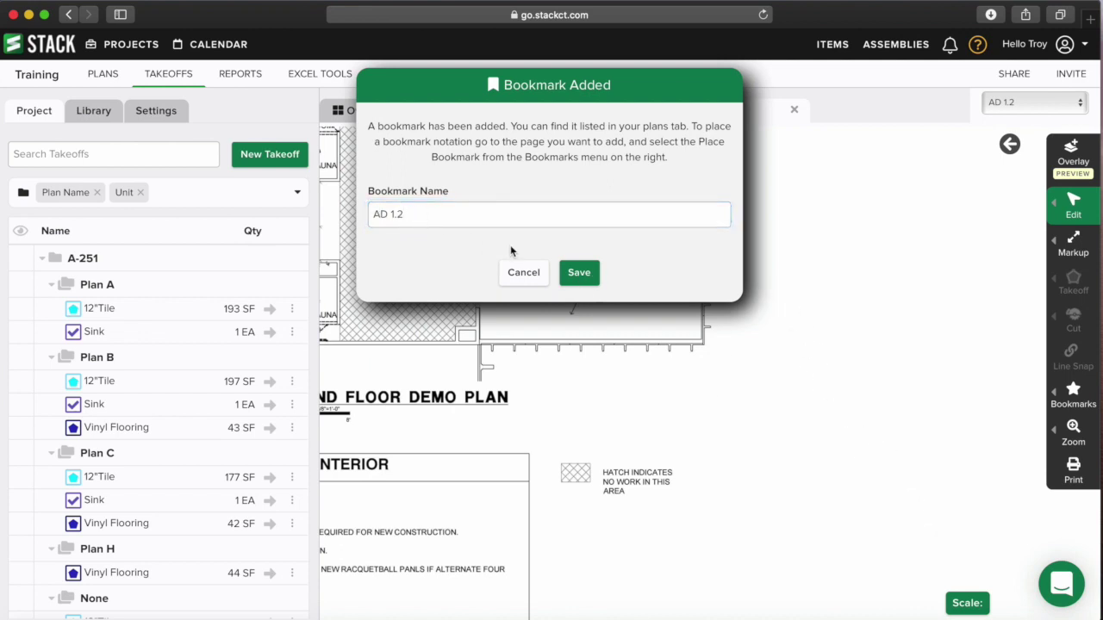
pyautogui.click(581, 274)
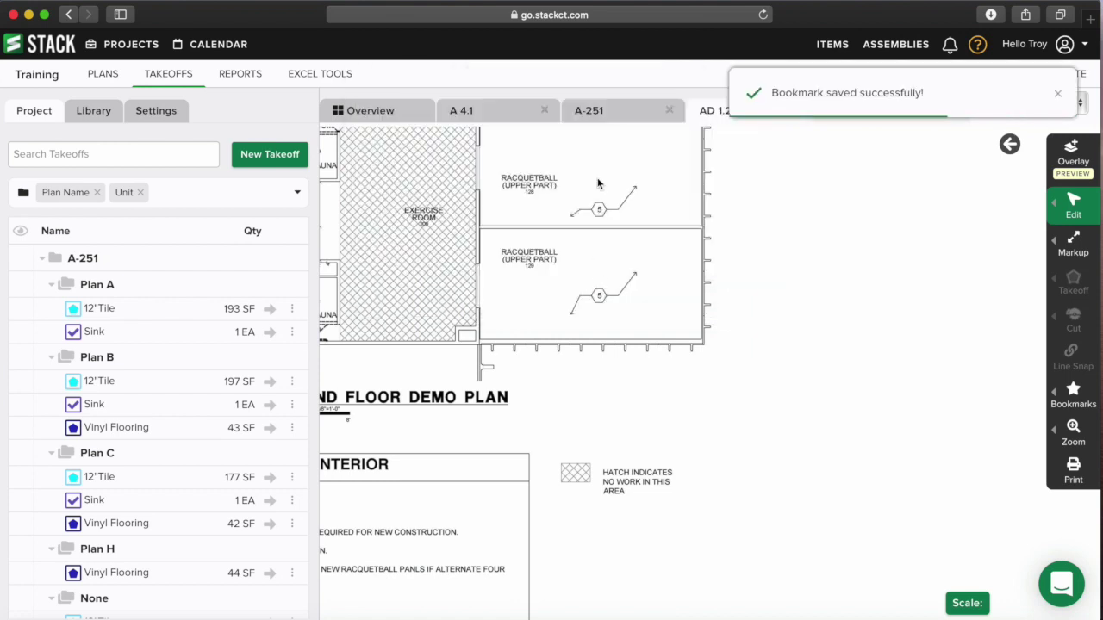
pyautogui.click(597, 115)
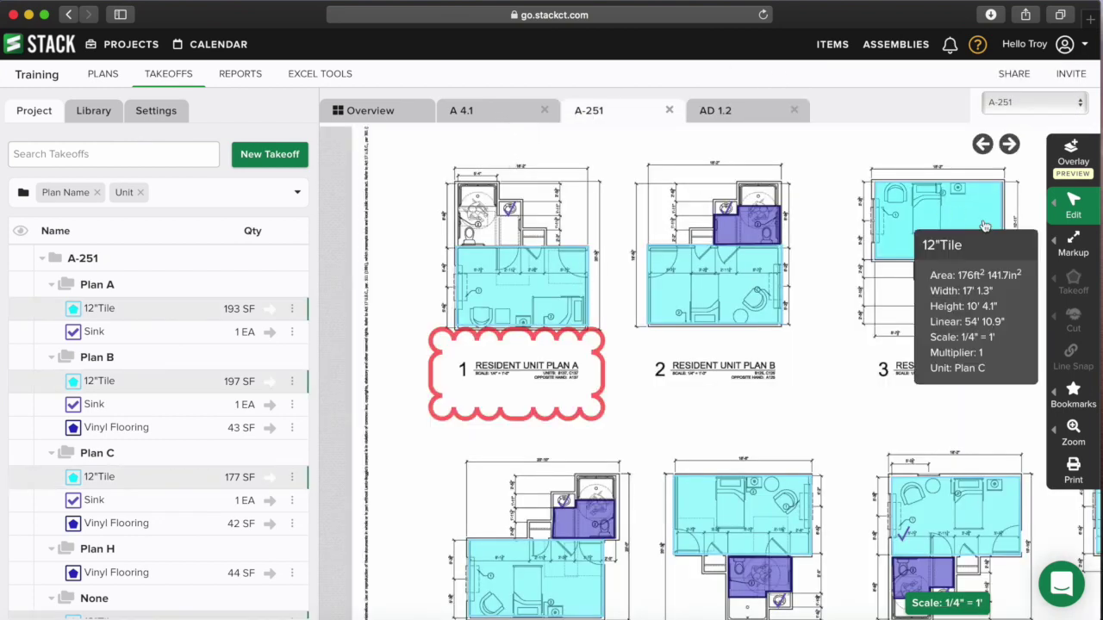
pyautogui.click(1053, 412)
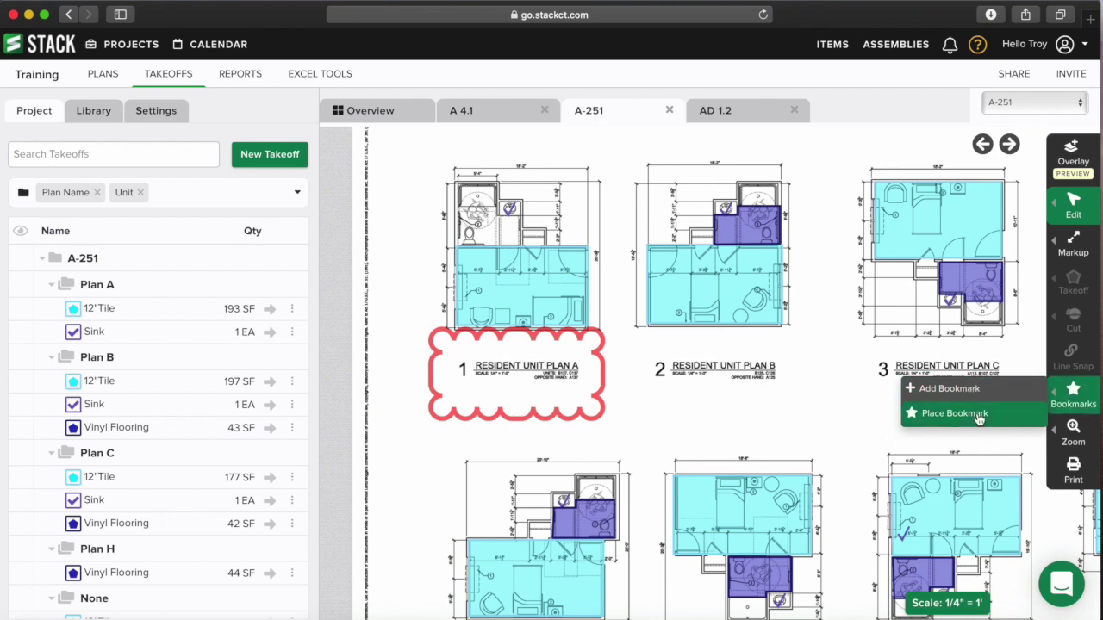
# - Place an AD 1.2 bookmark link near A-251's top-left corner and follow it to AD 1.2
pyautogui.click(977, 415)
pyautogui.click(490, 164)
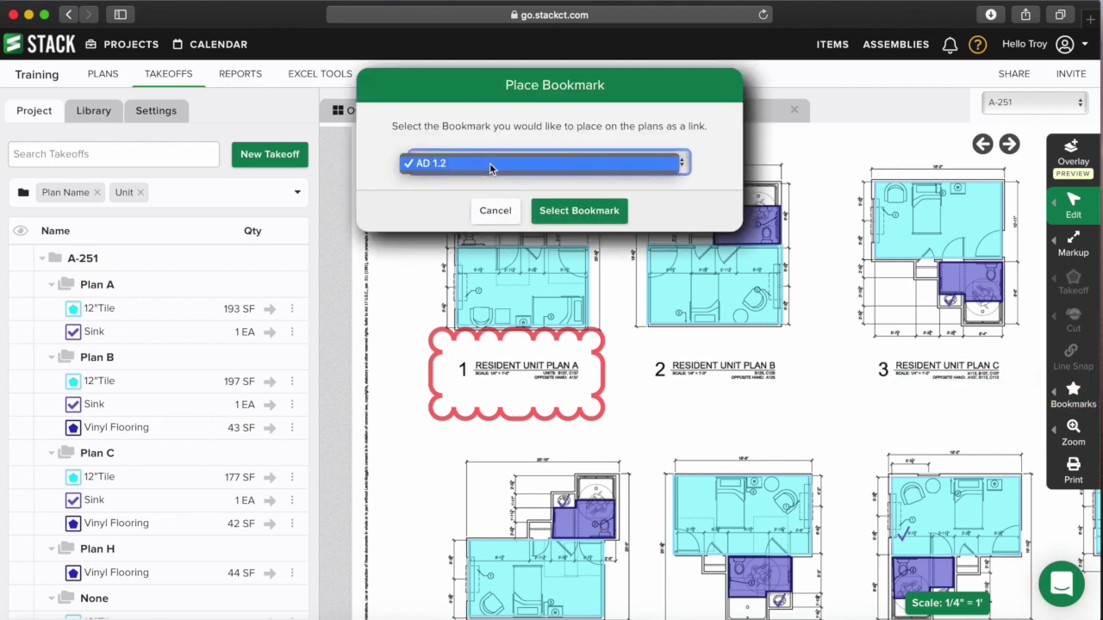
pyautogui.click(489, 163)
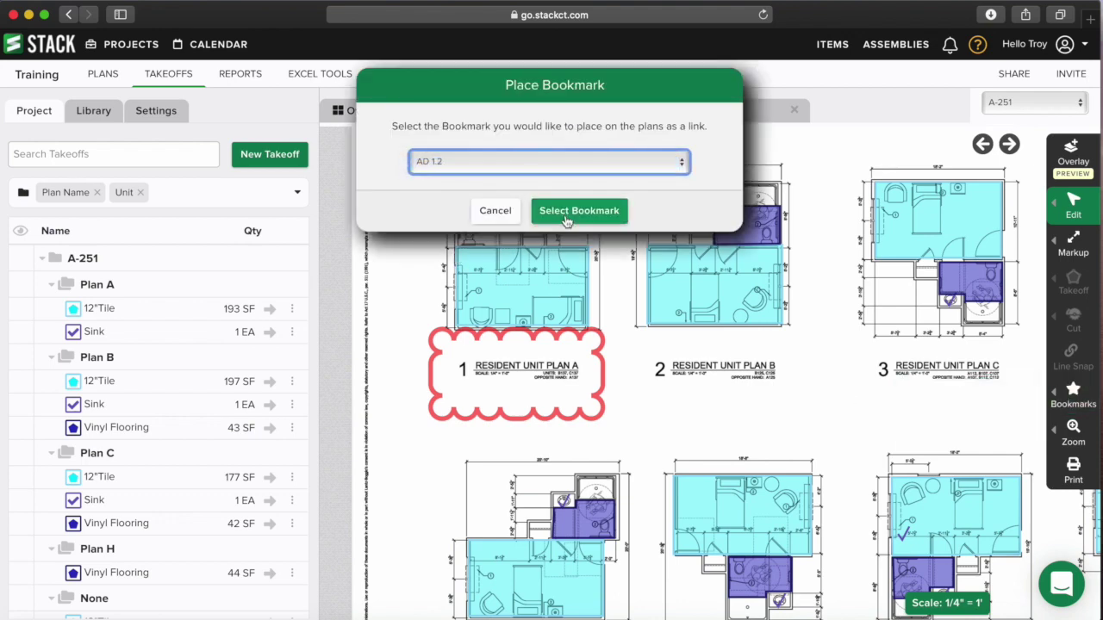
pyautogui.click(570, 212)
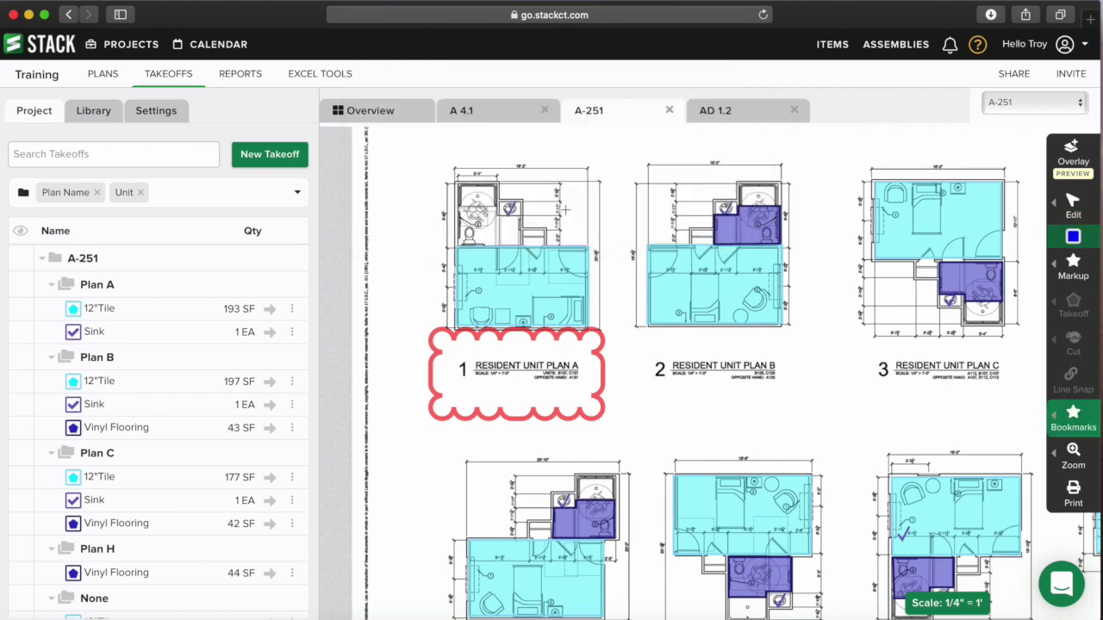
pyautogui.click(441, 232)
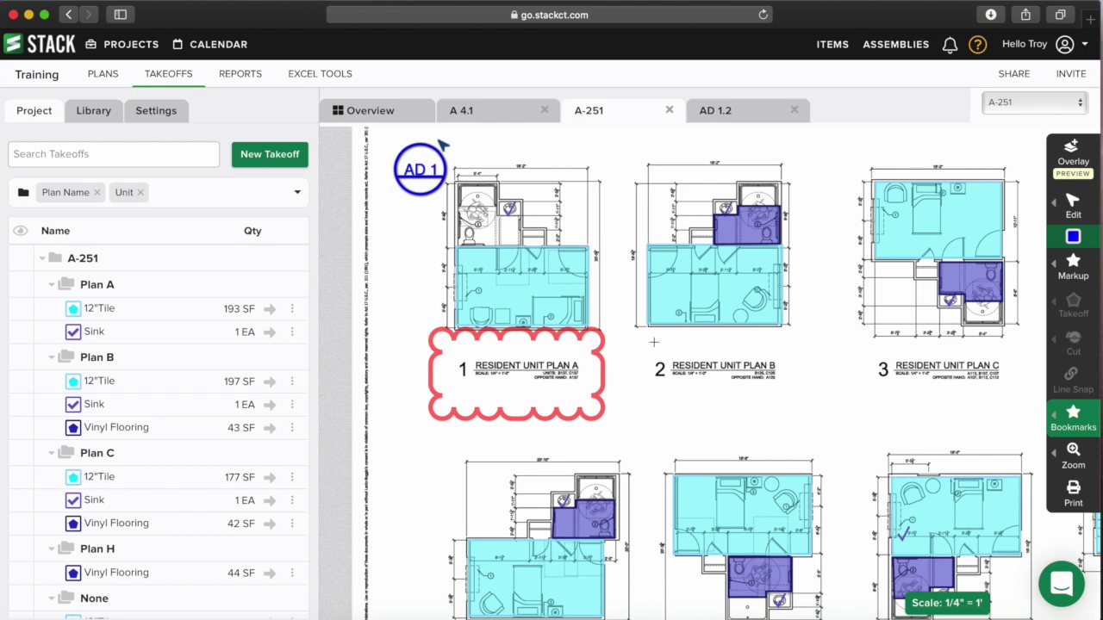
pyautogui.scroll(-6, 725, 365)
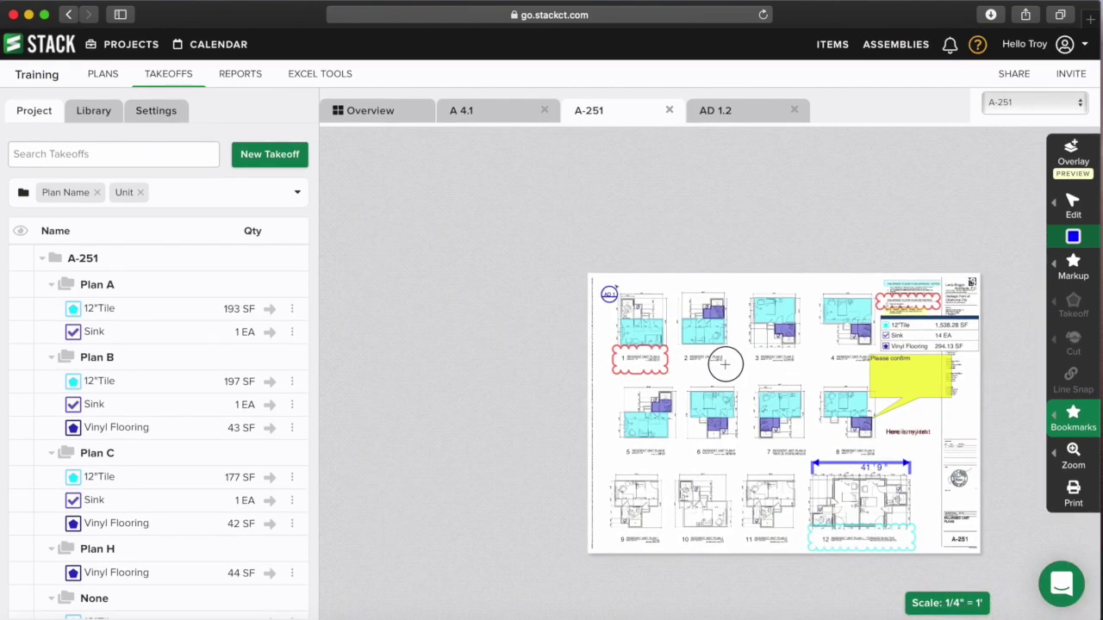
pyautogui.moveTo(725, 364); pyautogui.dragTo(663, 354)
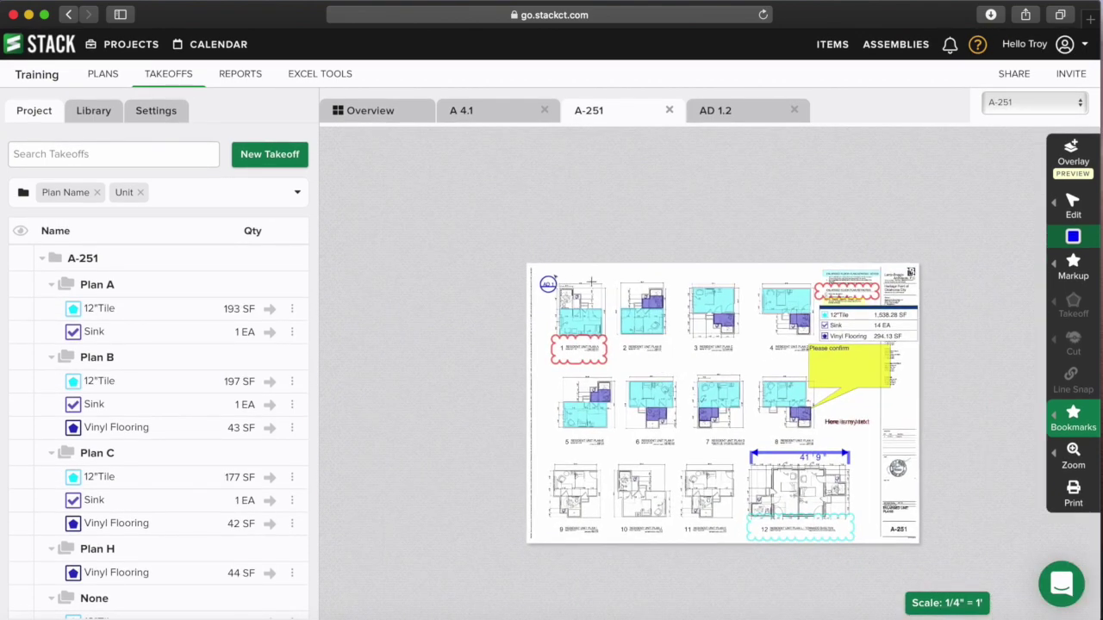
pyautogui.click(1031, 205)
pyautogui.click(545, 285)
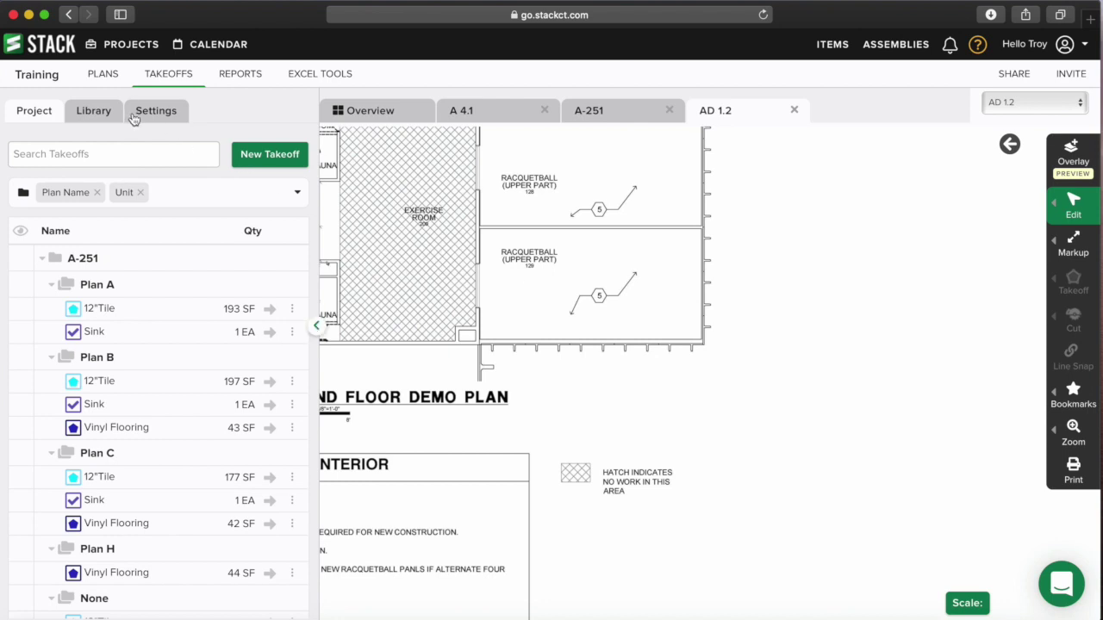
# - Jump to AD 1.2 via the Bookmarks folder in the Plans panel, then return to the Overview
pyautogui.click(101, 76)
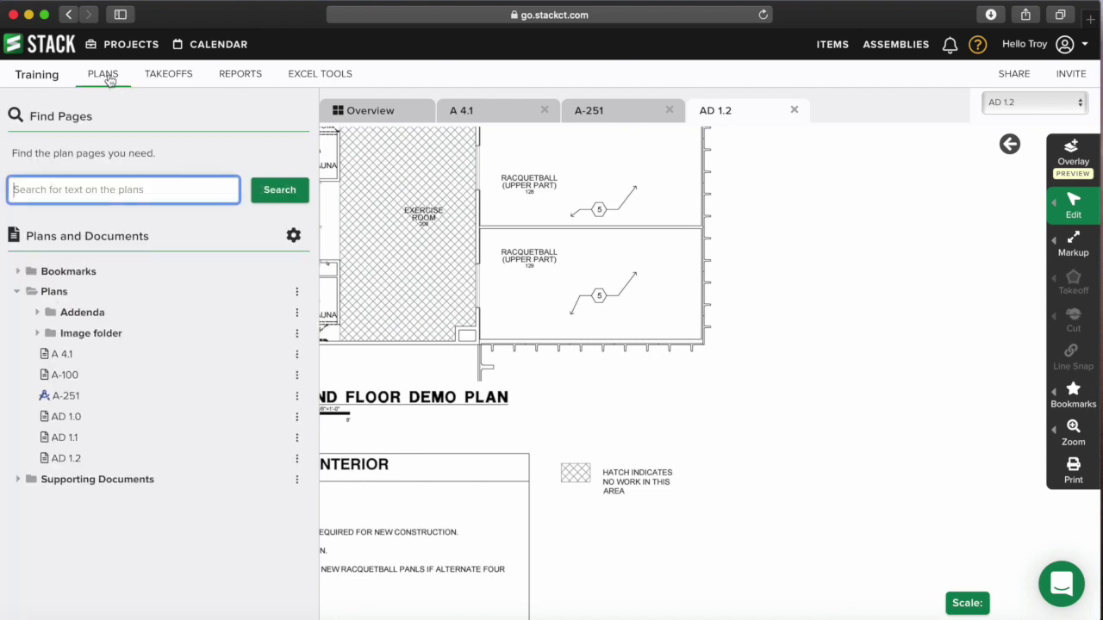
pyautogui.click(18, 271)
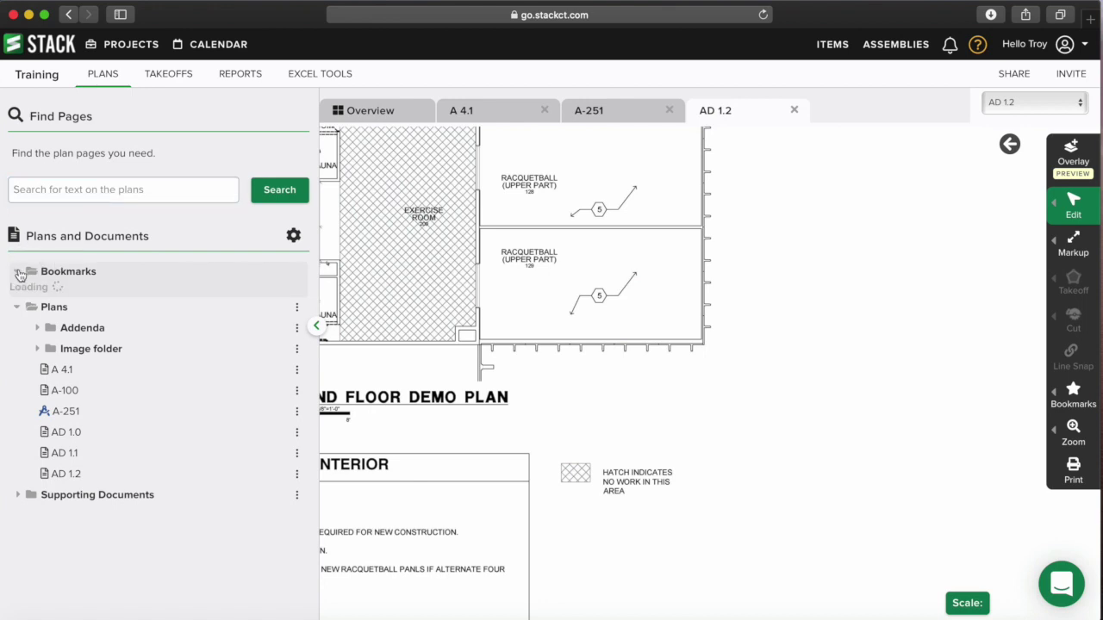
pyautogui.click(398, 113)
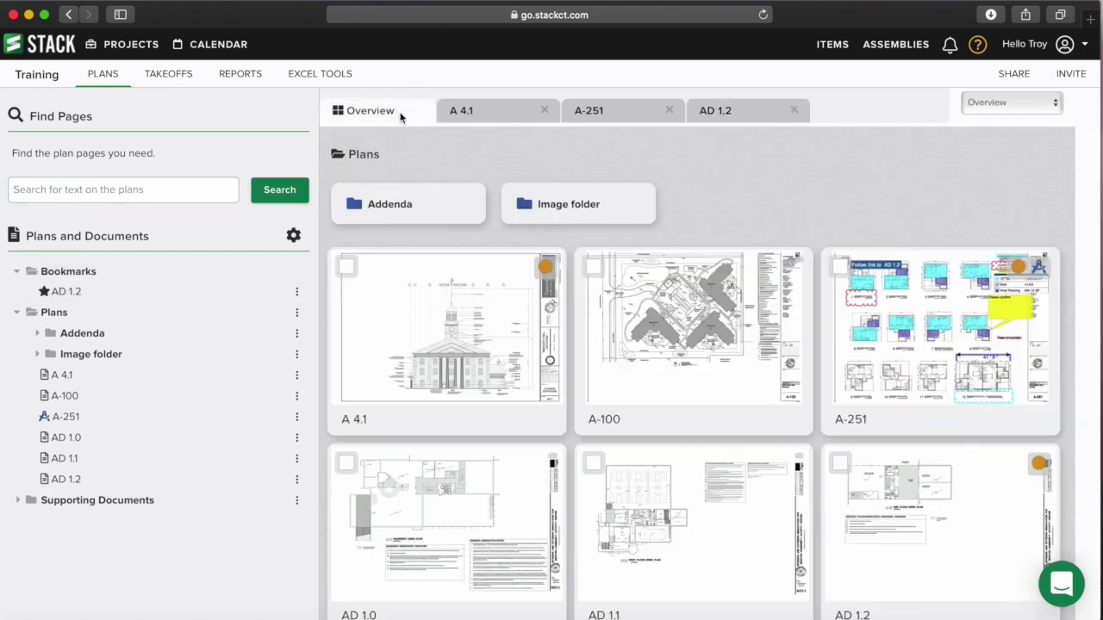
pyautogui.click(70, 297)
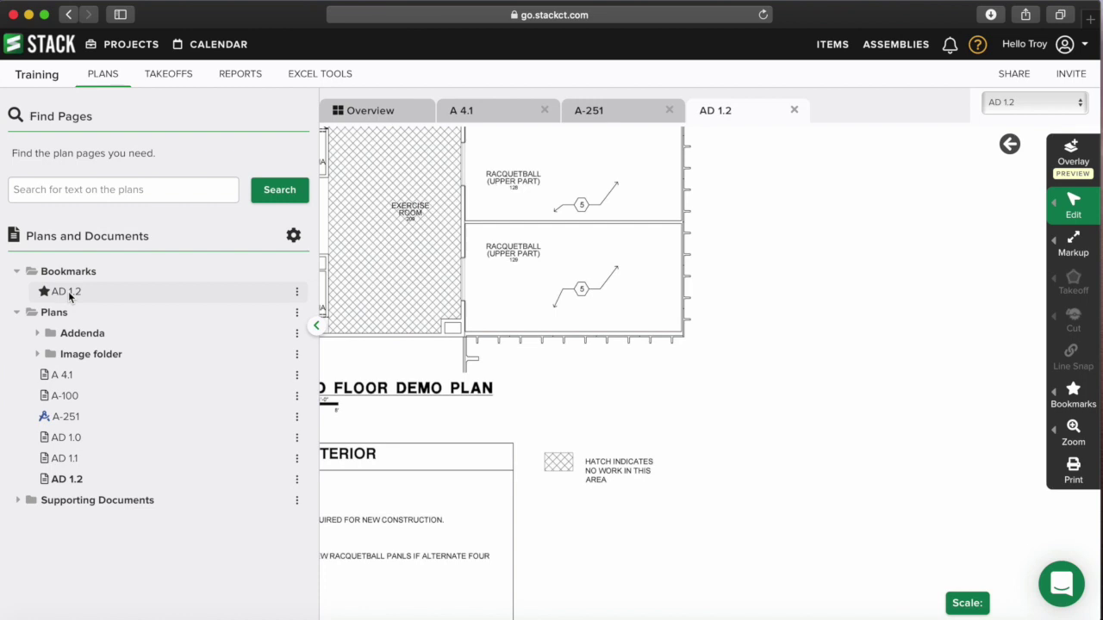
pyautogui.click(400, 117)
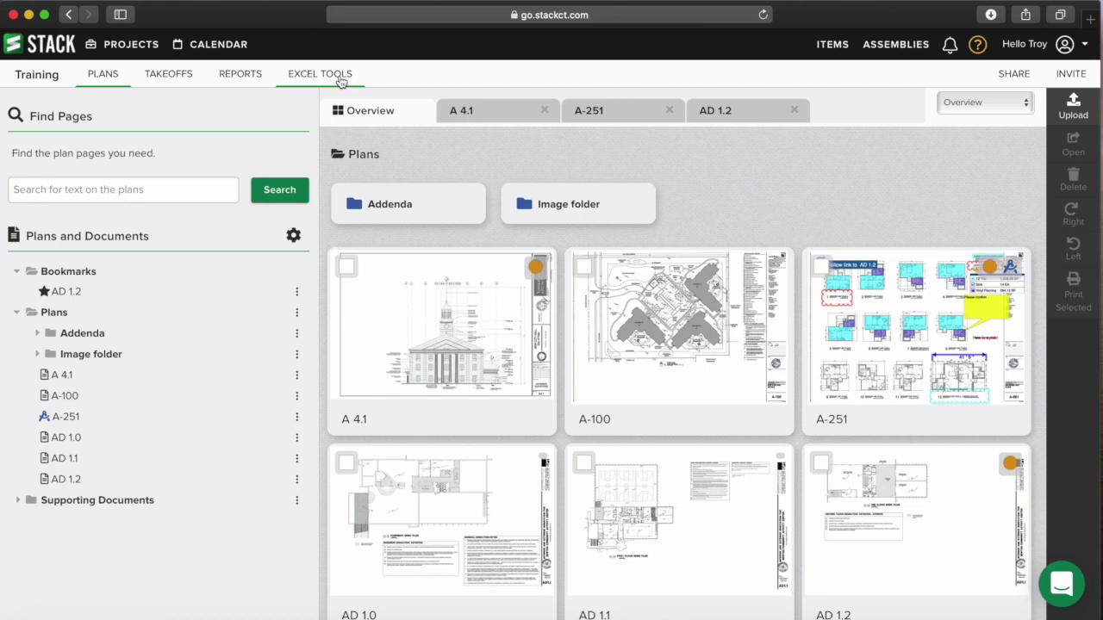
# - Browse the Project Cost Calculator and Report Sync downloads on Excel Tools, then return to Takeoffs
pyautogui.click(339, 77)
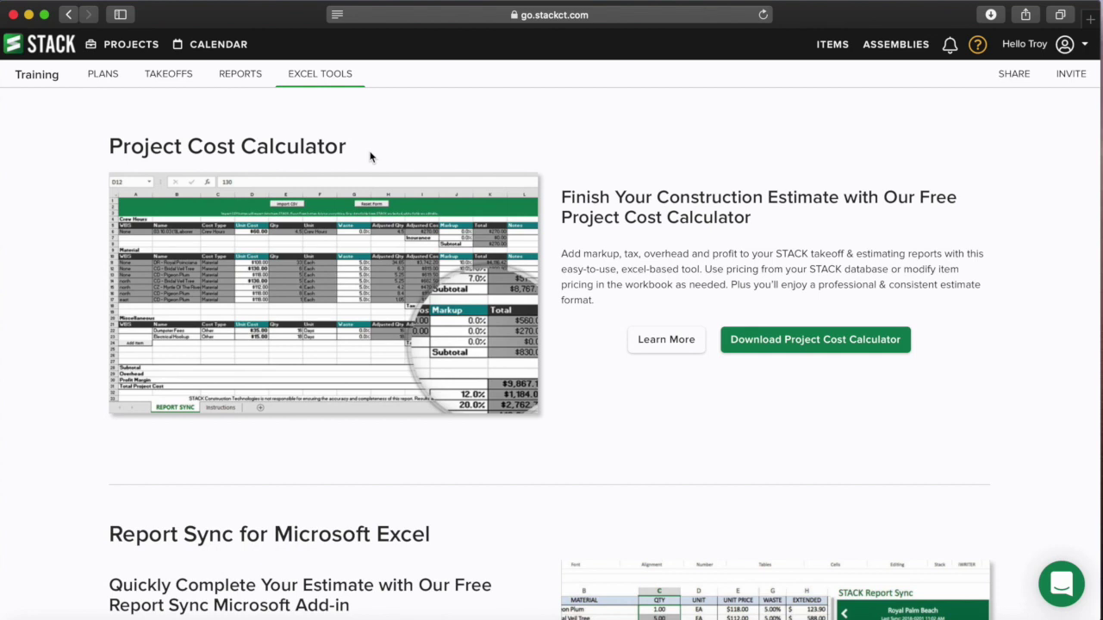
pyautogui.scroll(-5, 403, 277)
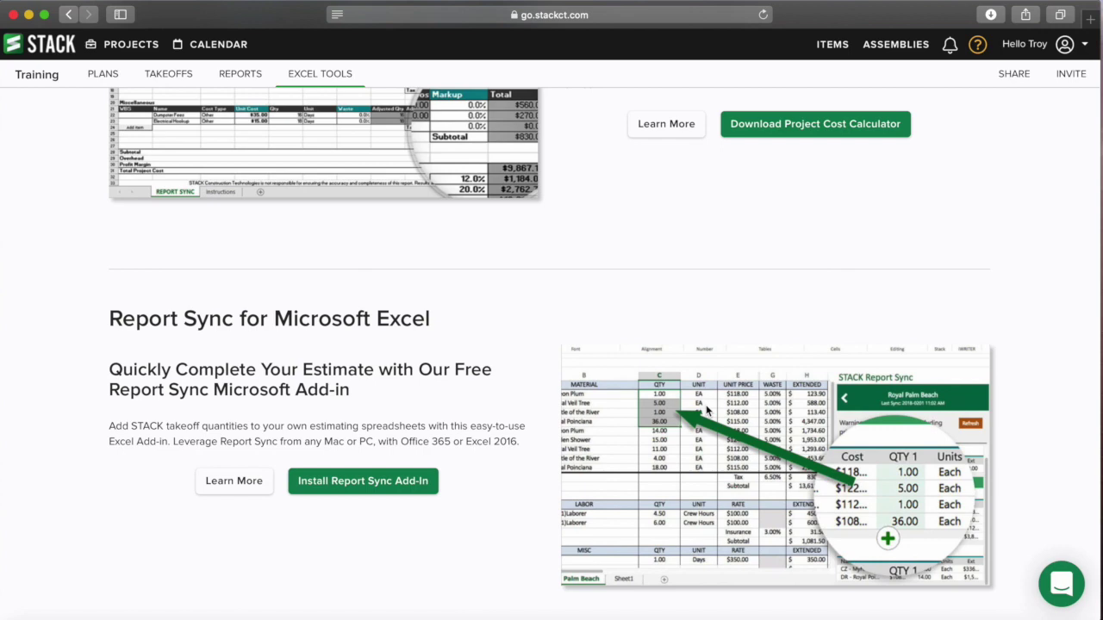
pyautogui.scroll(3, 493, 412)
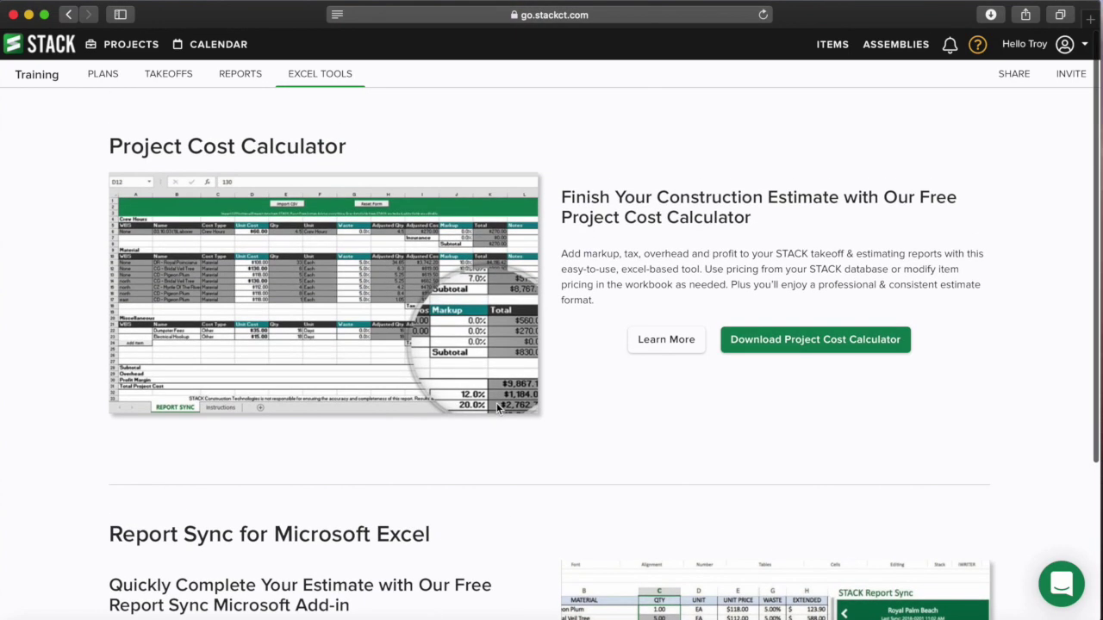
pyautogui.scroll(-3, 498, 410)
pyautogui.scroll(3, 497, 410)
pyautogui.click(182, 78)
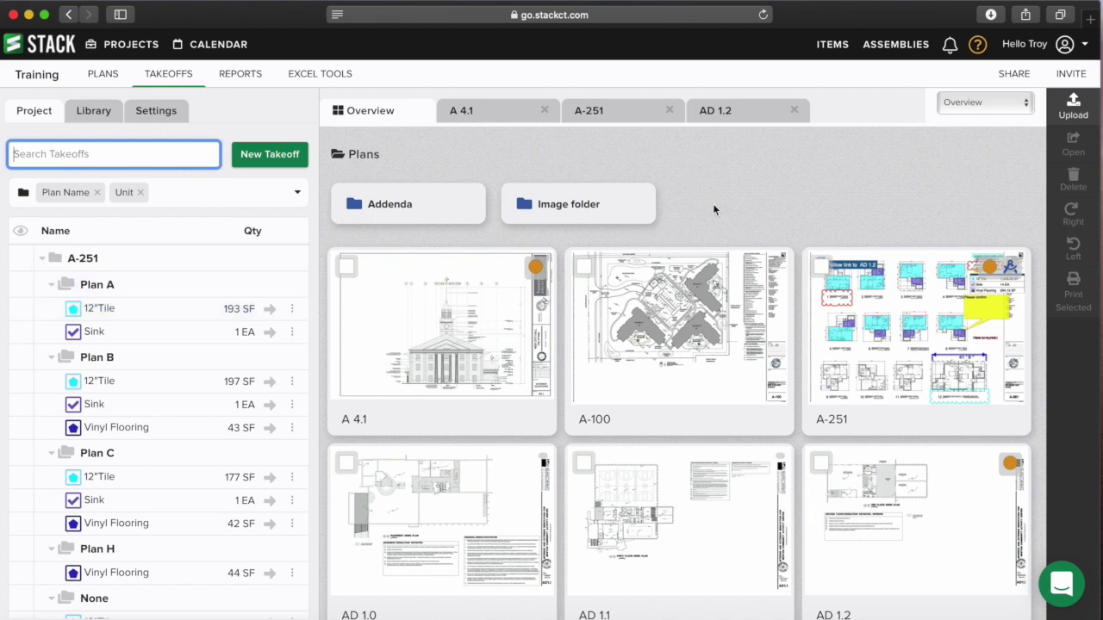
# - Go to Company Settings and show the options of the Elevations company label
pyautogui.click(1064, 47)
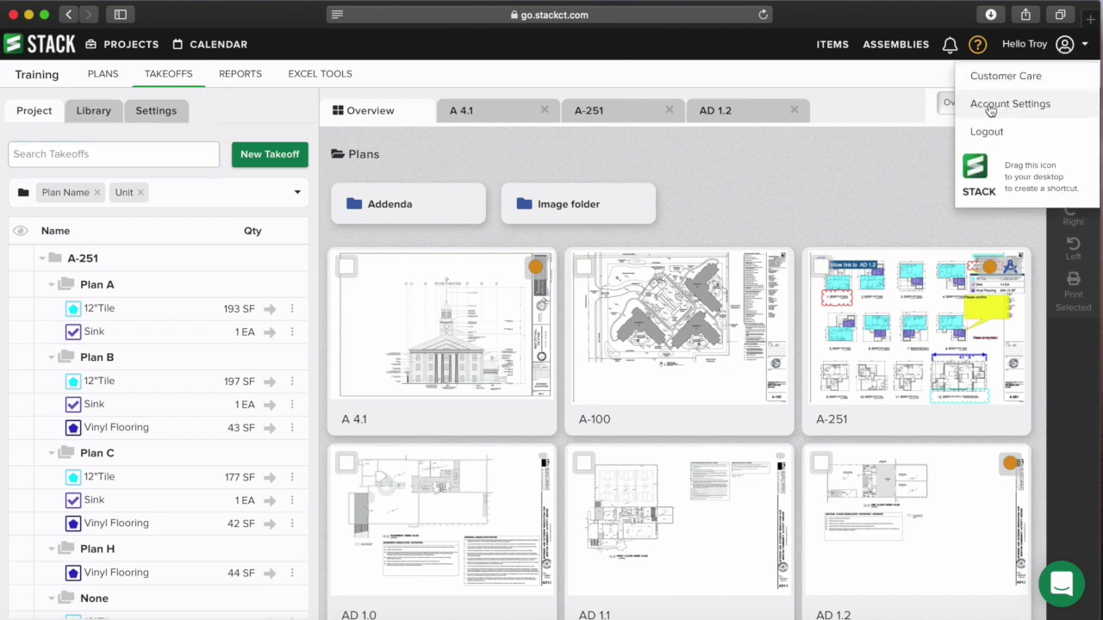
pyautogui.click(1025, 105)
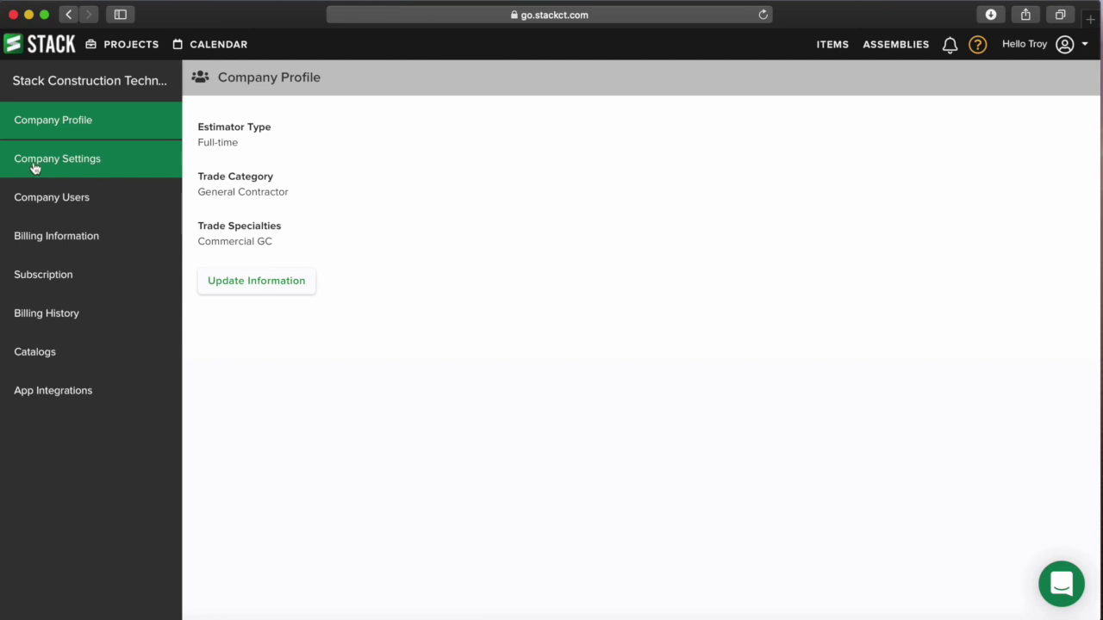
pyautogui.click(77, 165)
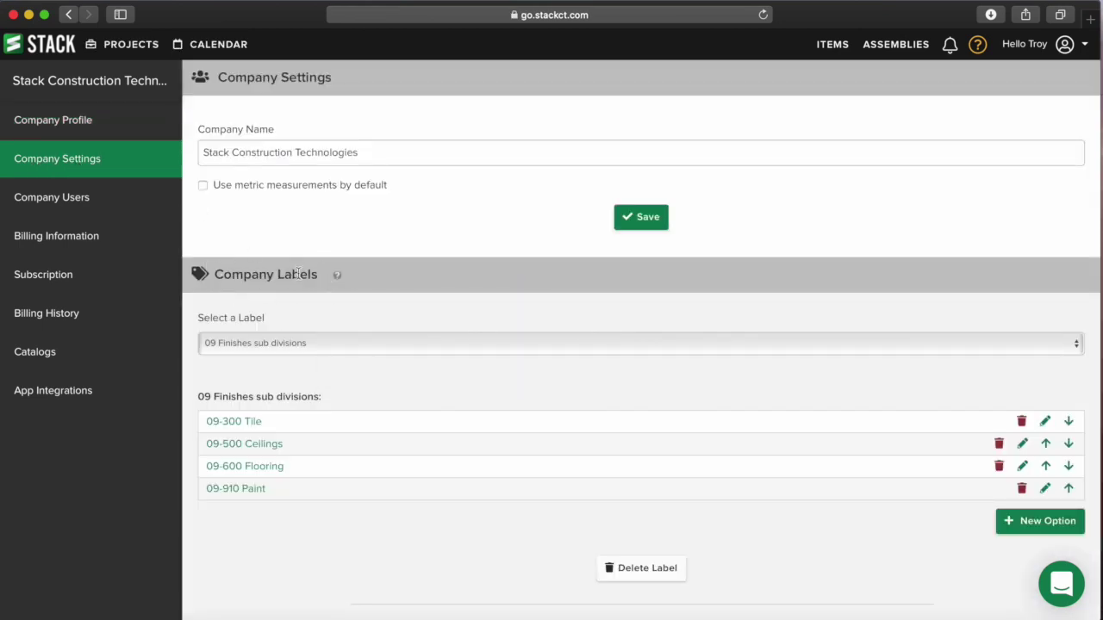
pyautogui.click(332, 345)
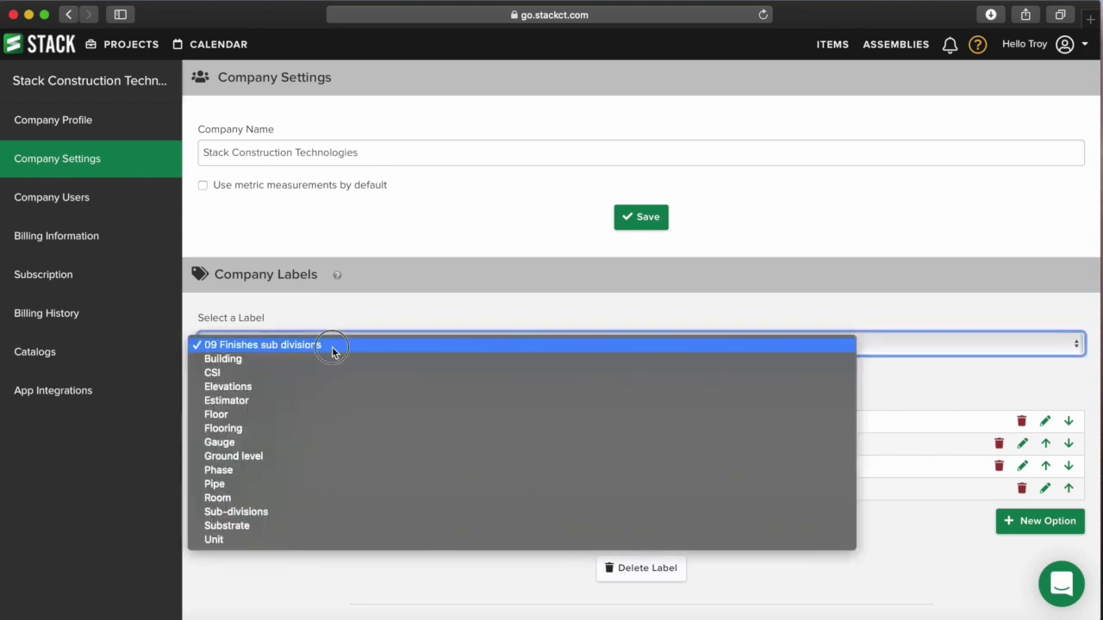
pyautogui.click(318, 372)
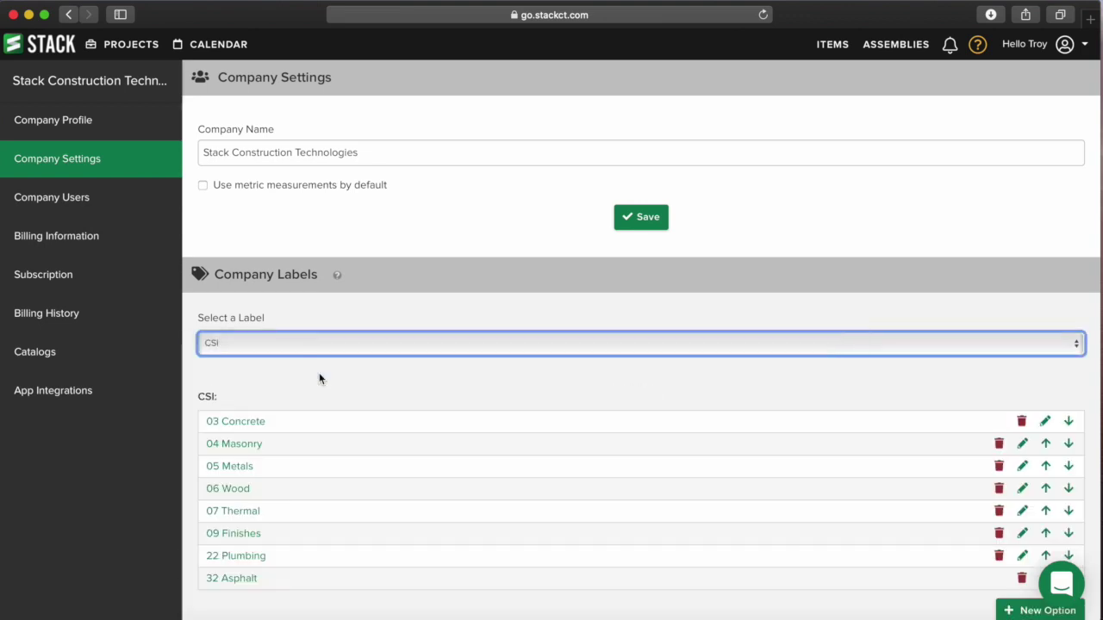
pyautogui.click(335, 350)
pyautogui.click(333, 360)
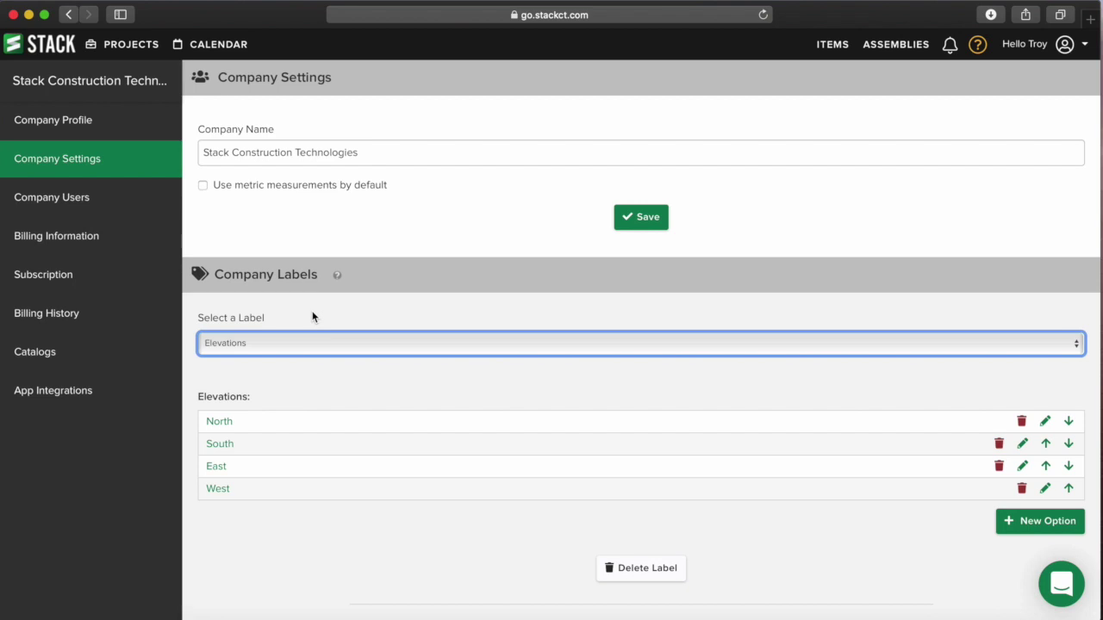
# - Edit and confirm the Elevations label's North option, then head to the projects list
pyautogui.scroll(-3, 313, 317)
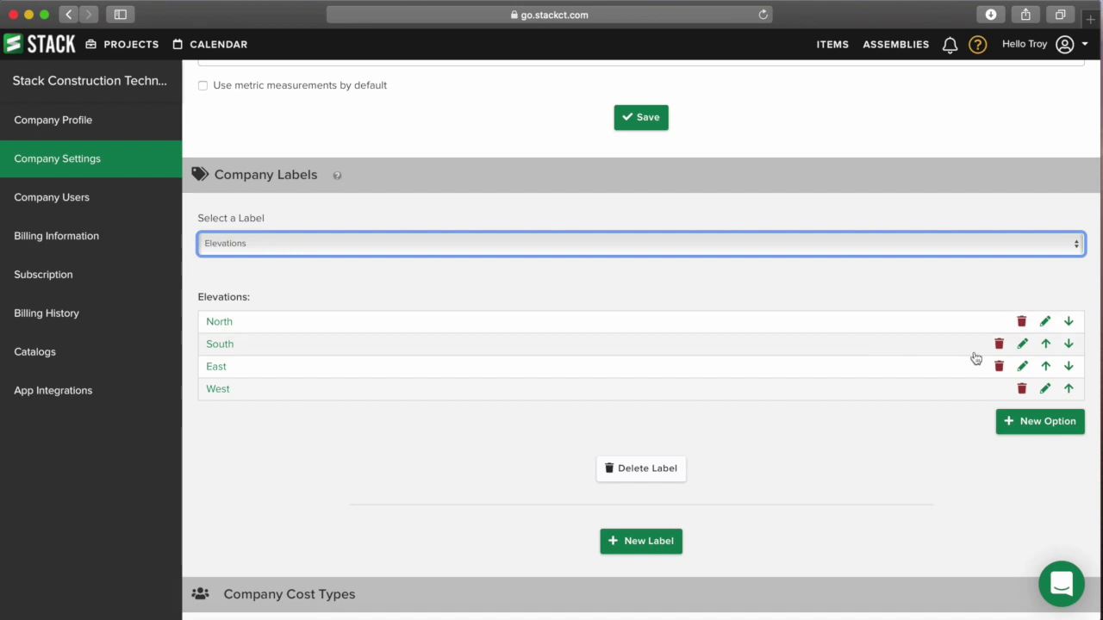
pyautogui.click(1047, 324)
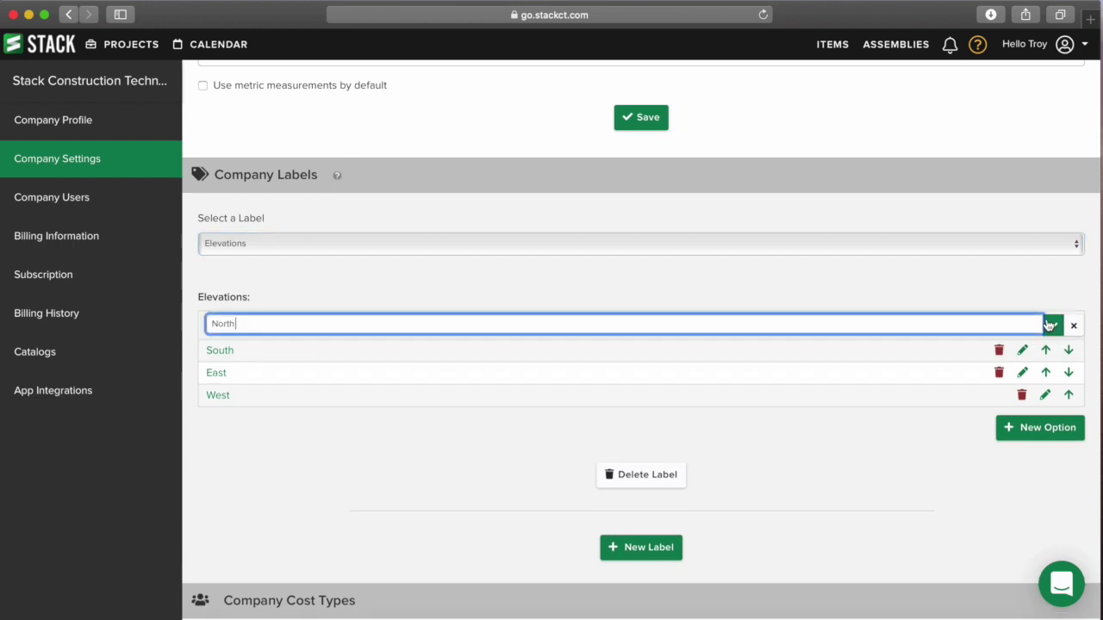
pyautogui.click(1056, 326)
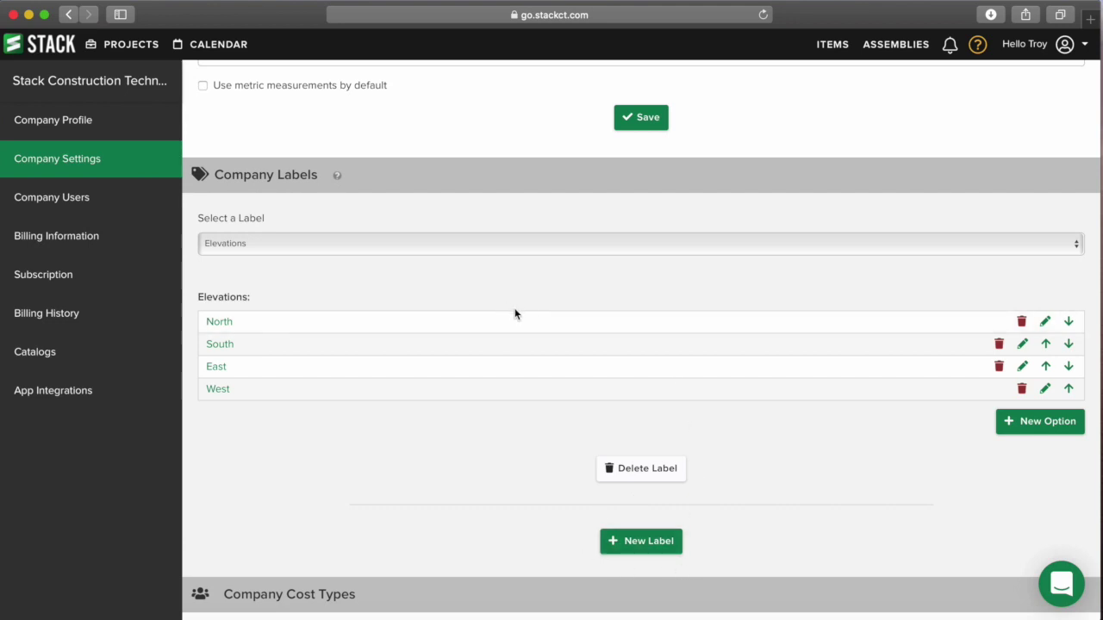
pyautogui.scroll(2, 514, 310)
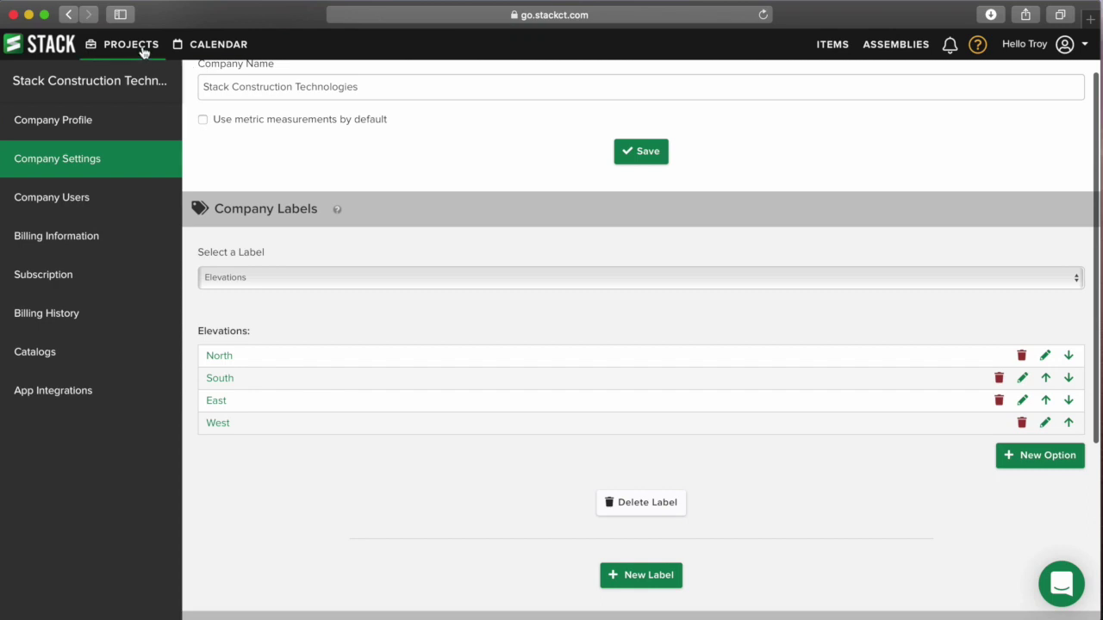
pyautogui.scroll(2, 246, 125)
pyautogui.scroll(2, 246, 125)
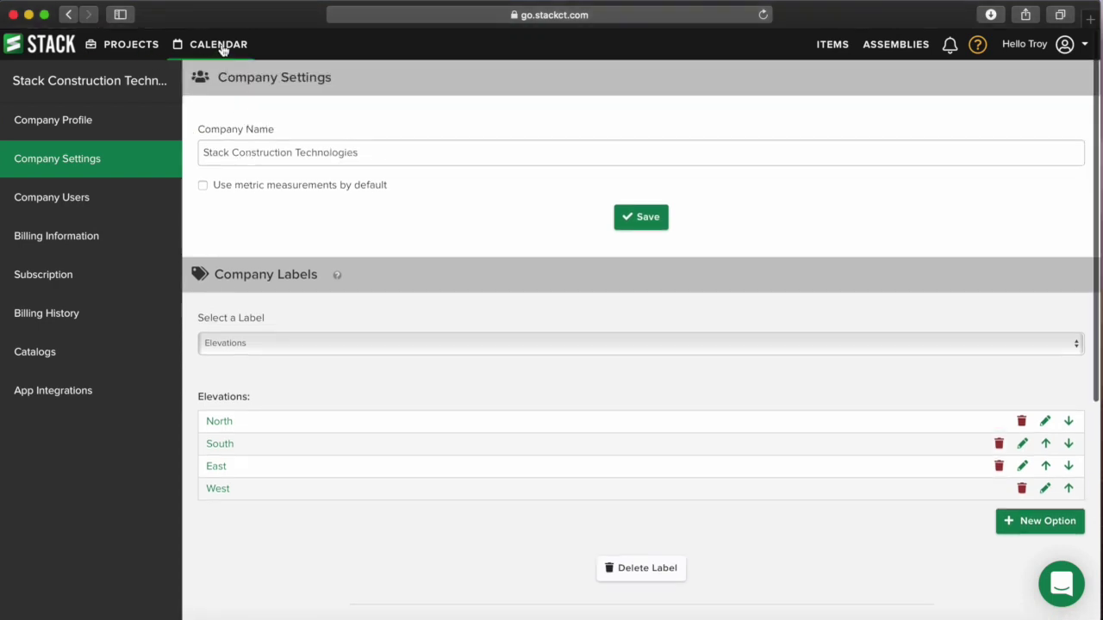
pyautogui.click(147, 46)
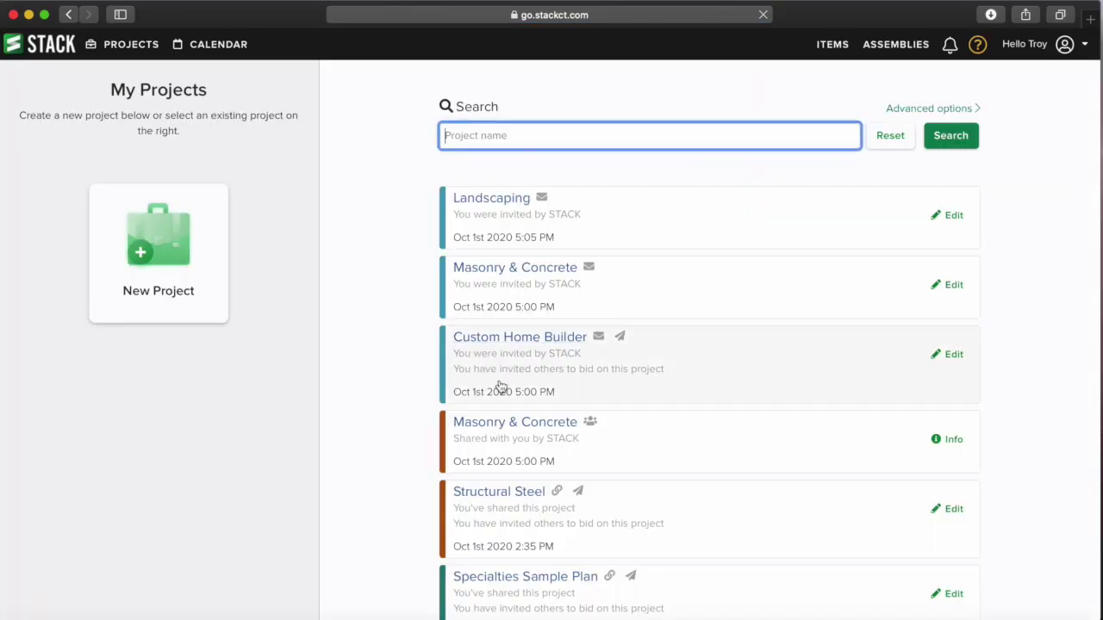
# - Open the Training project's A-251 plan sheet
pyautogui.scroll(-5, 500, 388)
pyautogui.click(477, 470)
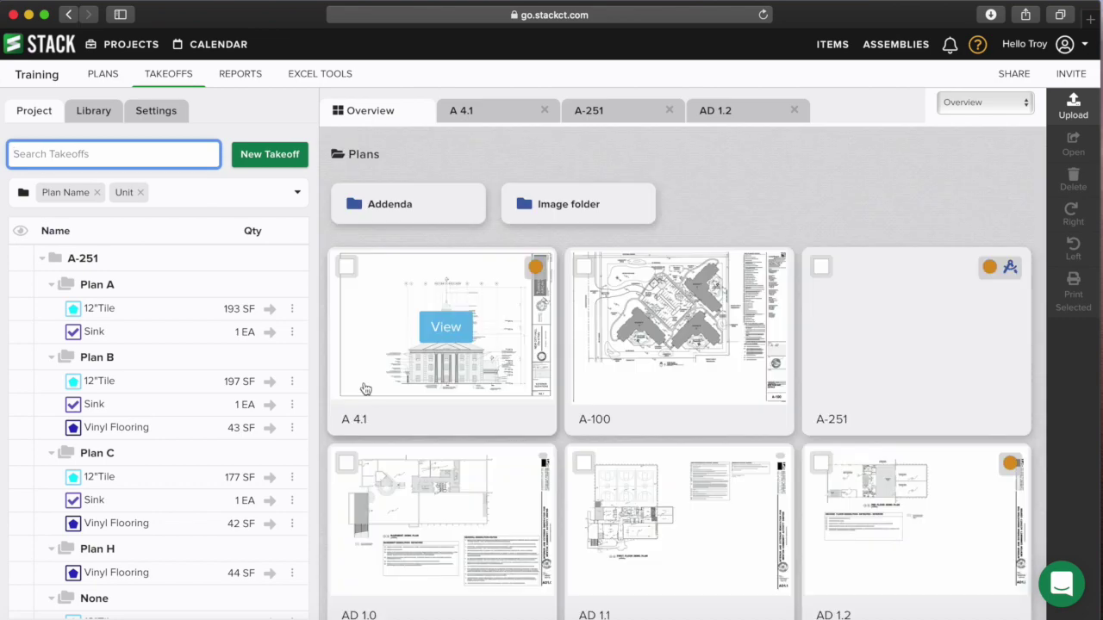
pyautogui.click(924, 328)
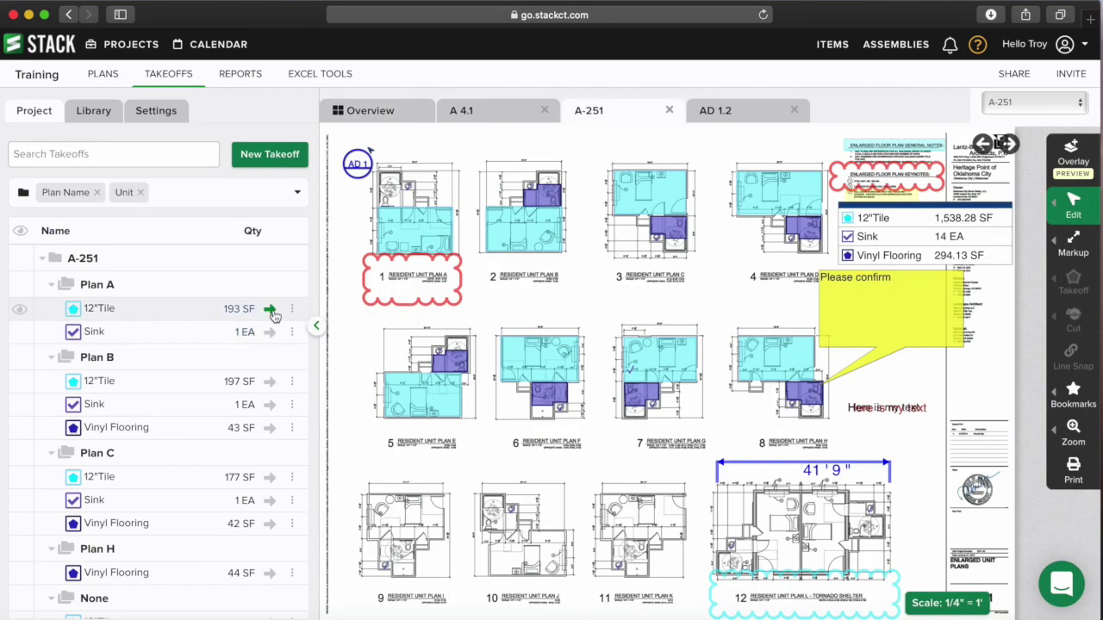
# - Start the 12"Tile measurement, leave Unit at None, and browse the library labels
pyautogui.click(269, 309)
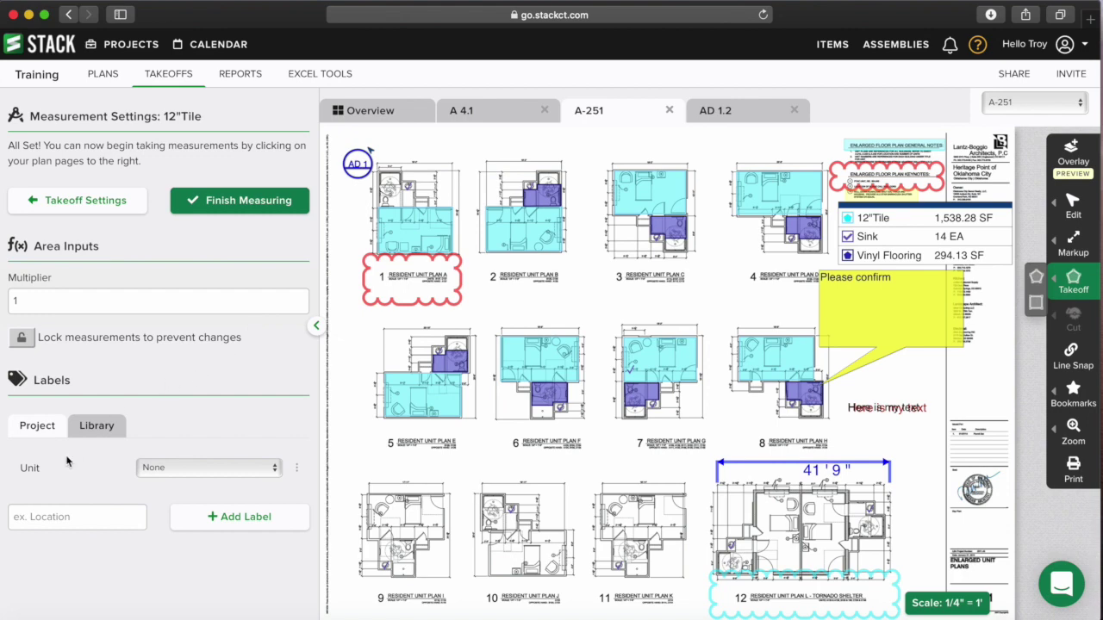
pyautogui.click(186, 478)
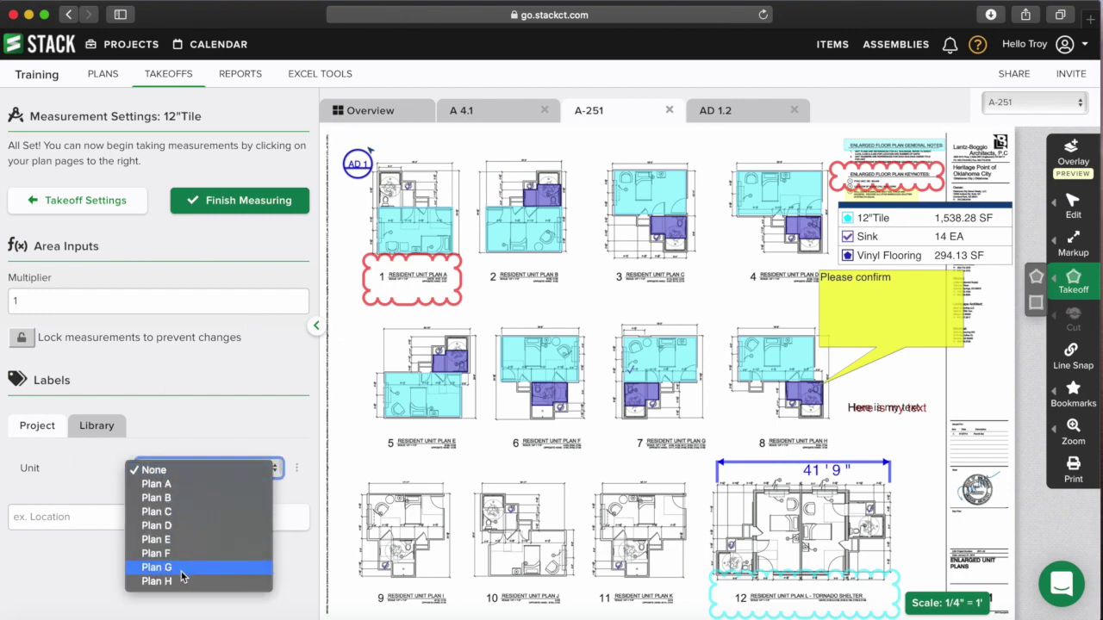
pyautogui.click(225, 429)
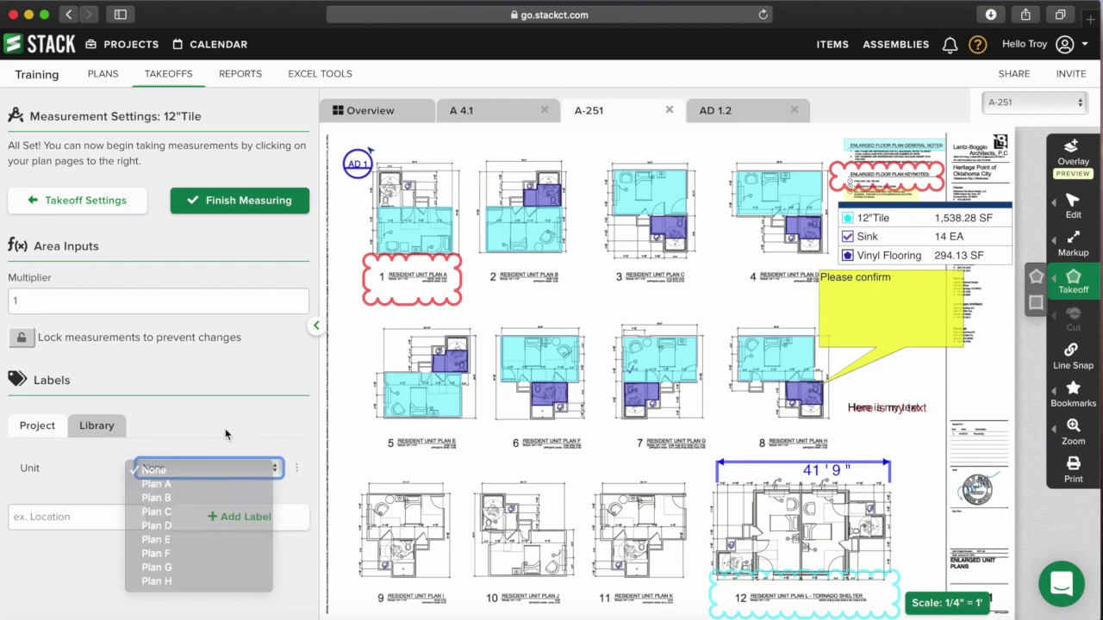
pyautogui.click(98, 427)
pyautogui.scroll(-5, 175, 431)
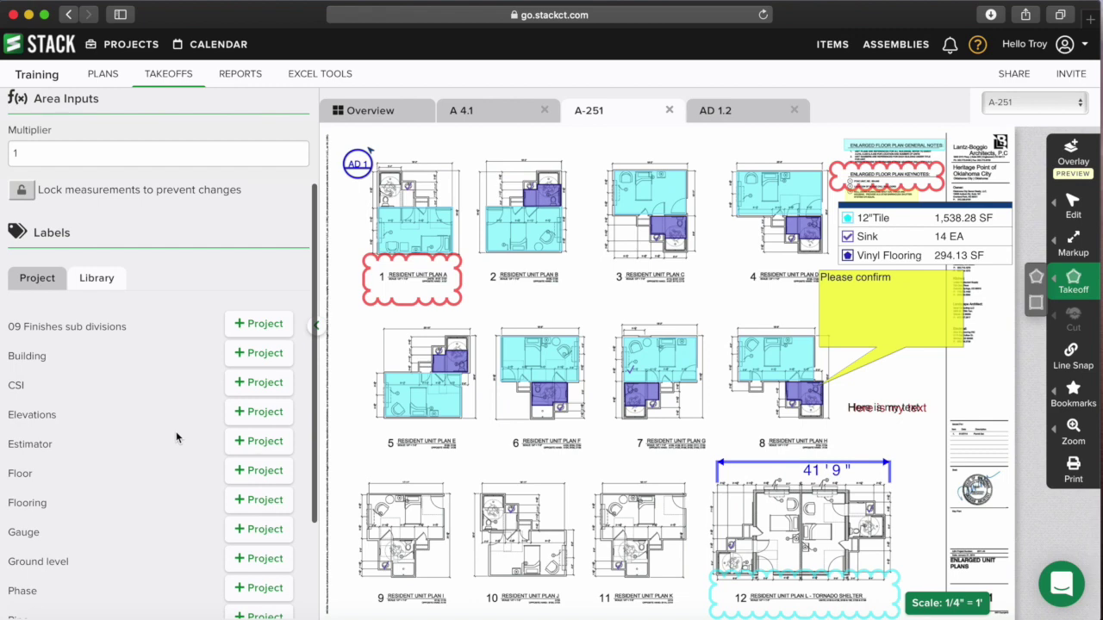
pyautogui.scroll(-1, 247, 345)
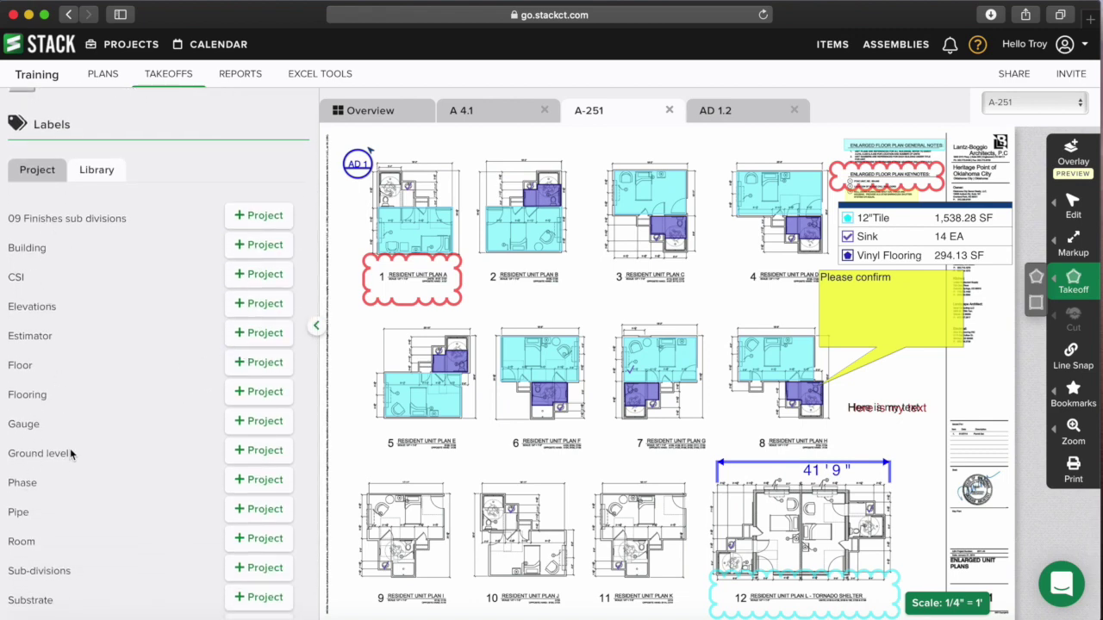
pyautogui.scroll(-1, 70, 448)
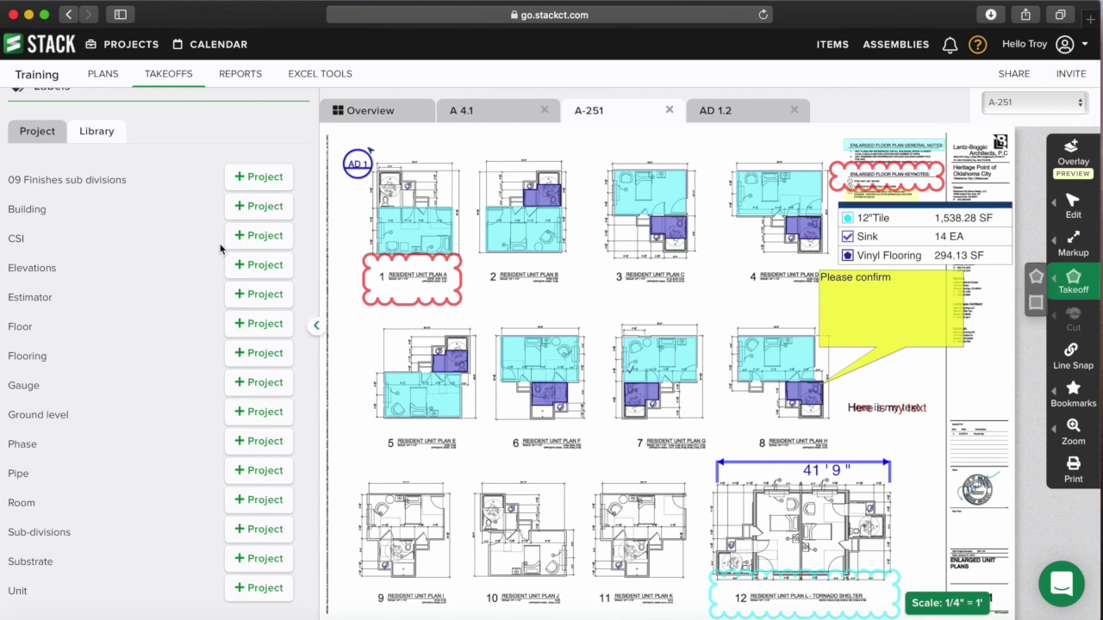
# - Add the company CSI label to the project beside Unit, leaving it at None
pyautogui.click(249, 235)
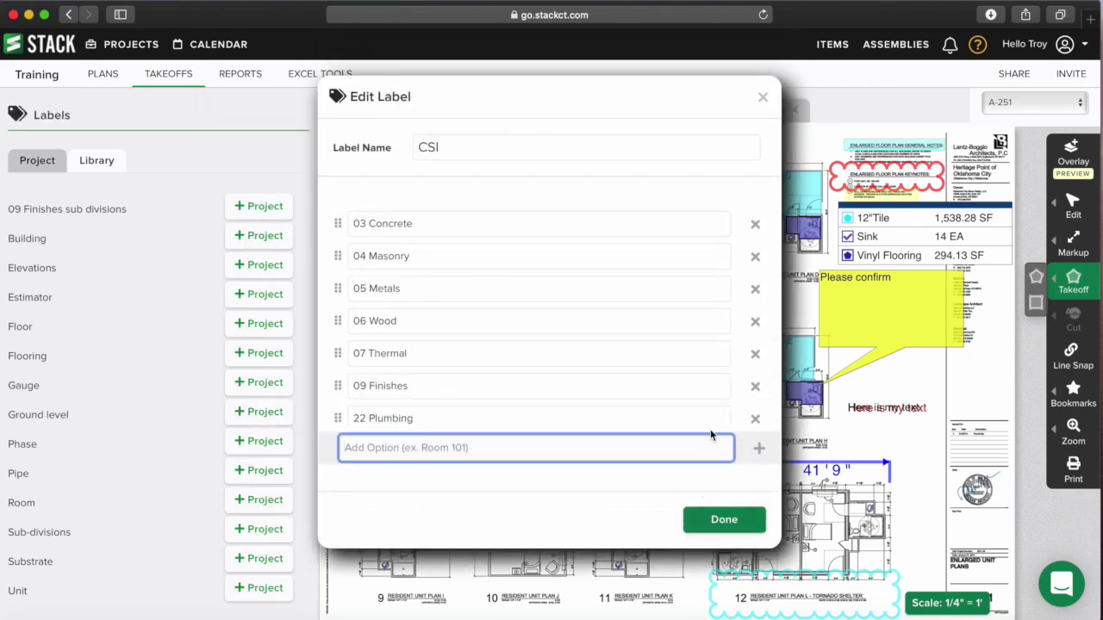
pyautogui.click(727, 523)
pyautogui.click(38, 160)
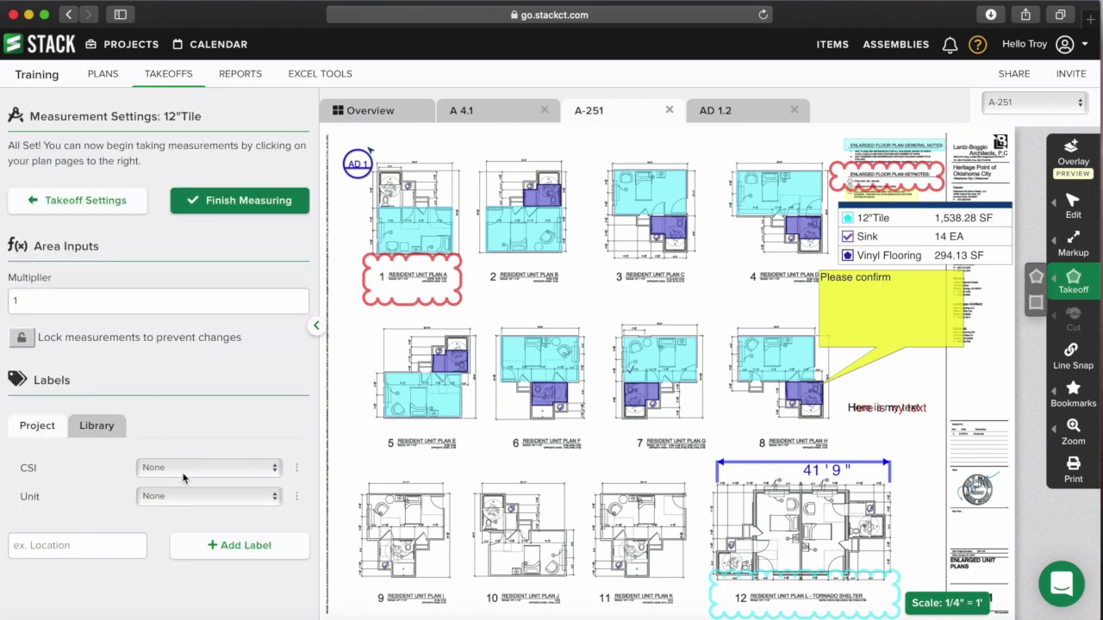
pyautogui.click(181, 468)
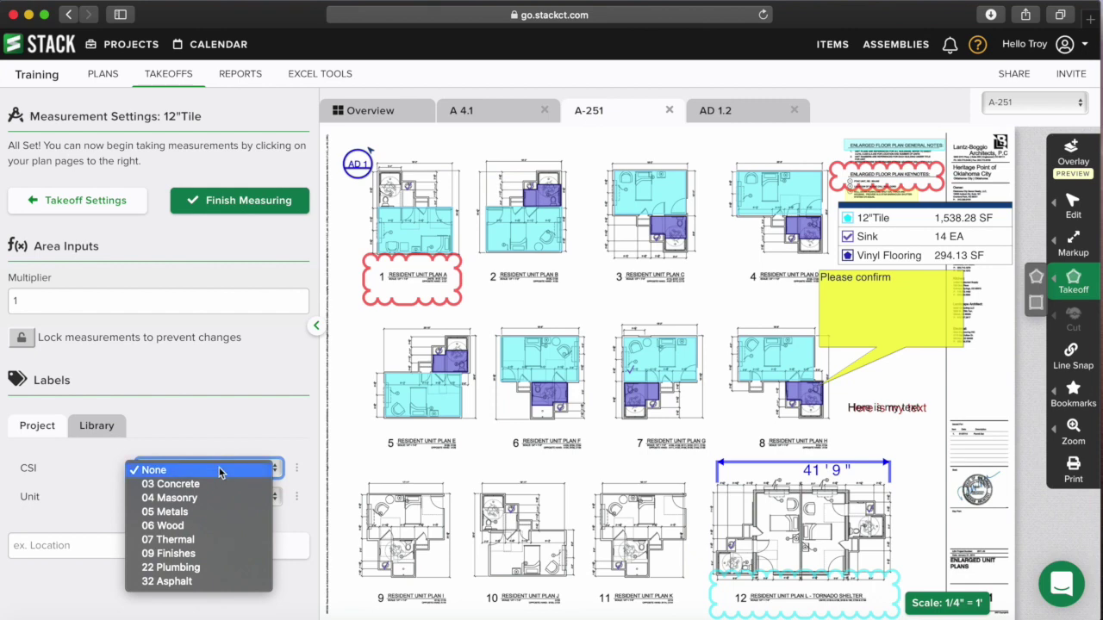
pyautogui.click(296, 469)
# - Review the CSI label's options, 03 Concrete through 32 Asphalt, then close the editor, keeping CSI at None
pyautogui.click(297, 470)
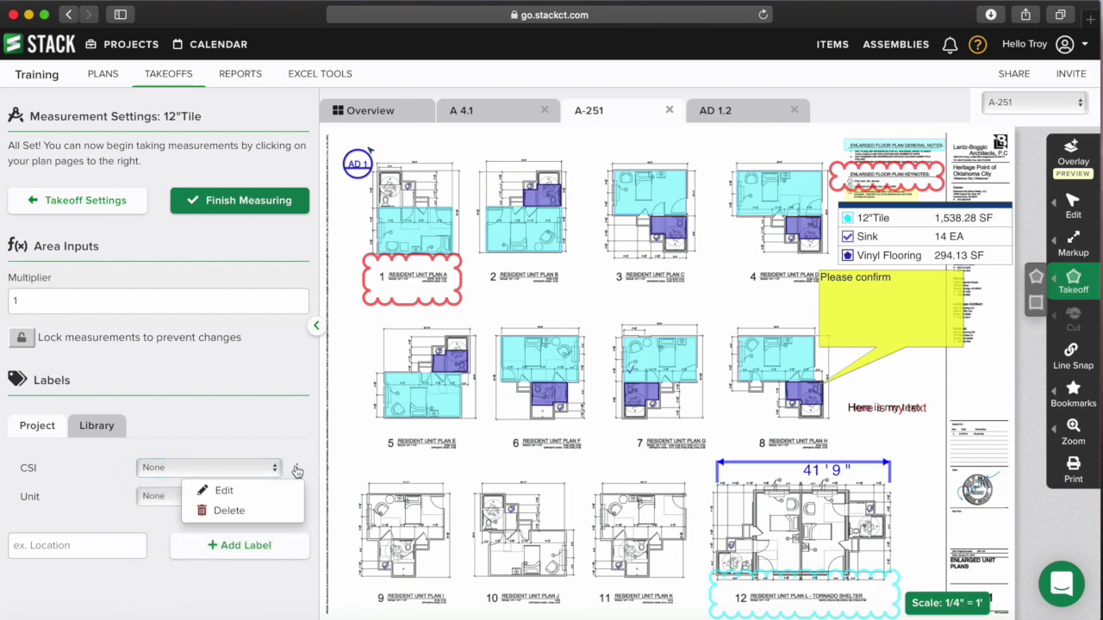
pyautogui.click(276, 491)
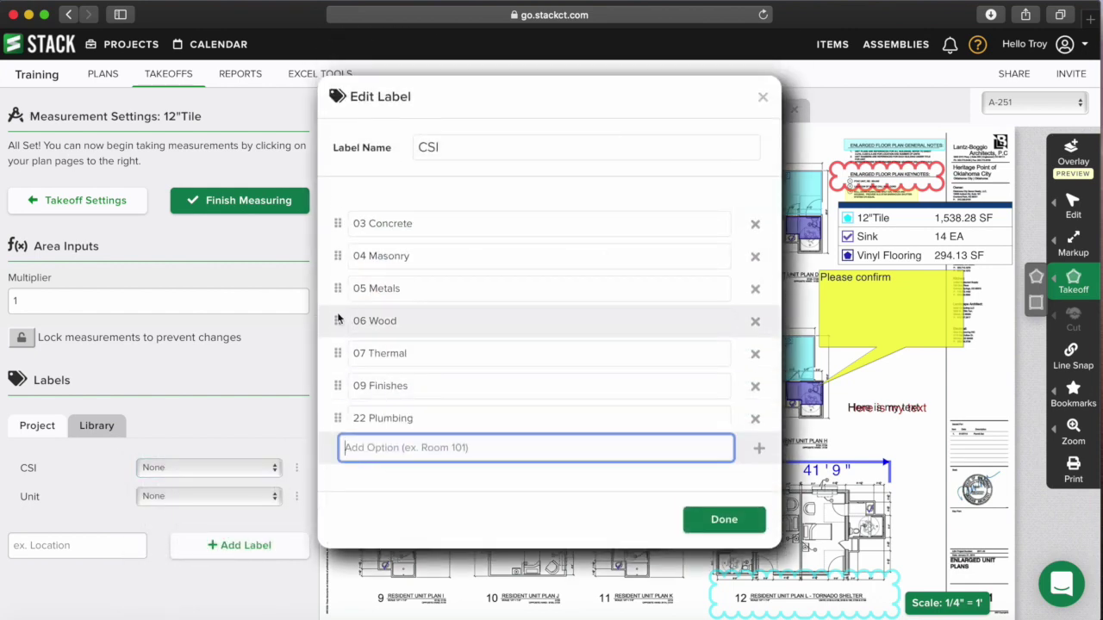
pyautogui.moveTo(335, 288)
pyautogui.mouseDown()
pyautogui.moveTo(335, 254)
pyautogui.moveTo(337, 289)
pyautogui.mouseUp()
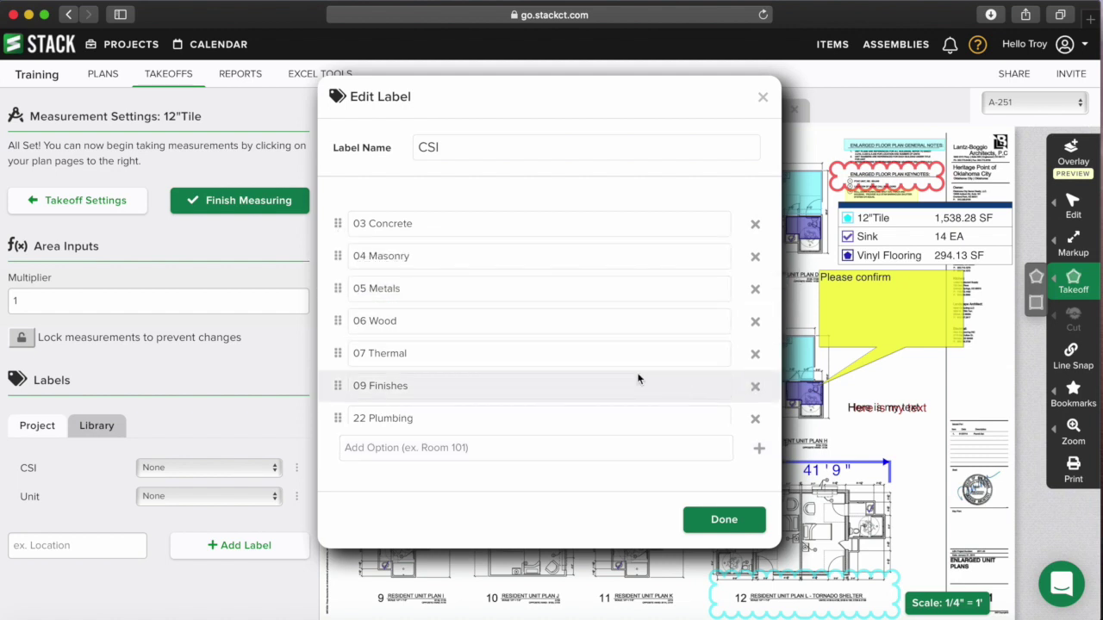
pyautogui.click(480, 151)
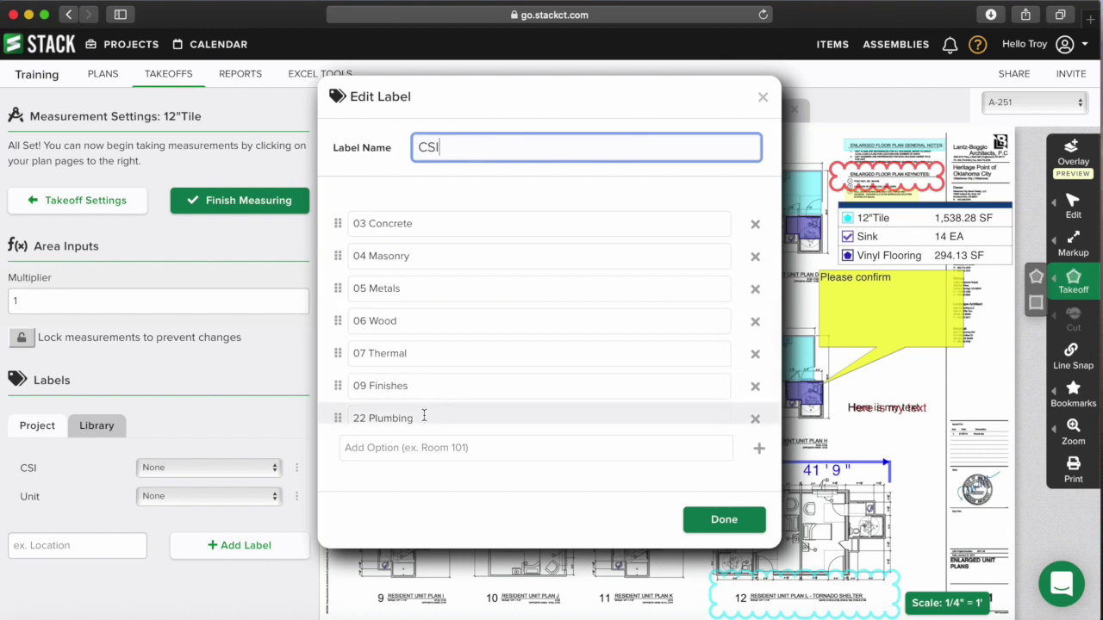
pyautogui.press('Tab')
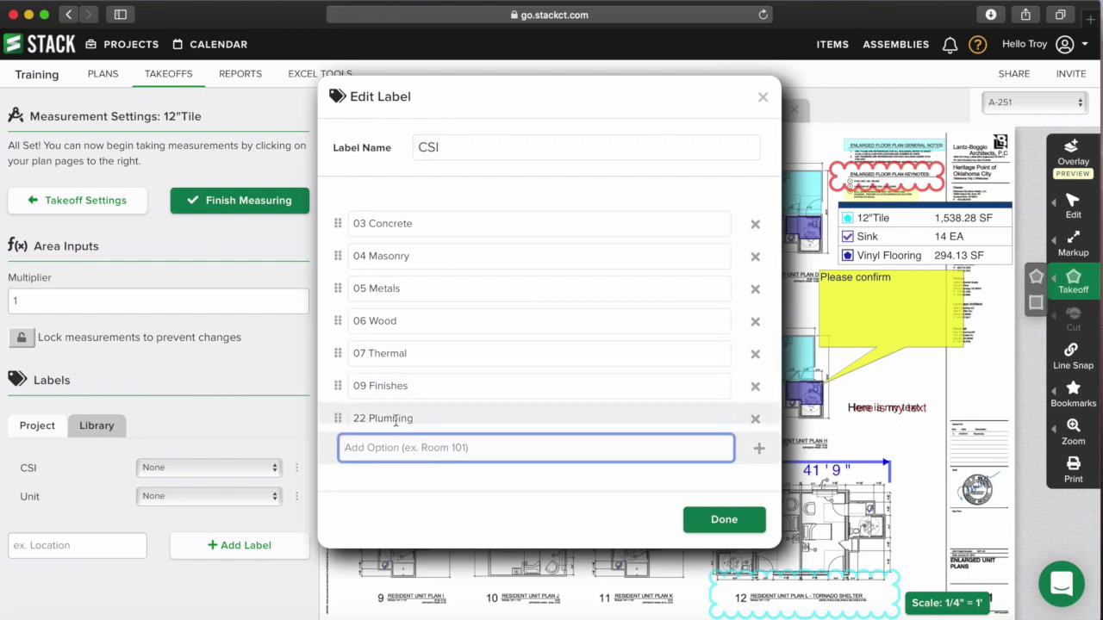
pyautogui.click(764, 99)
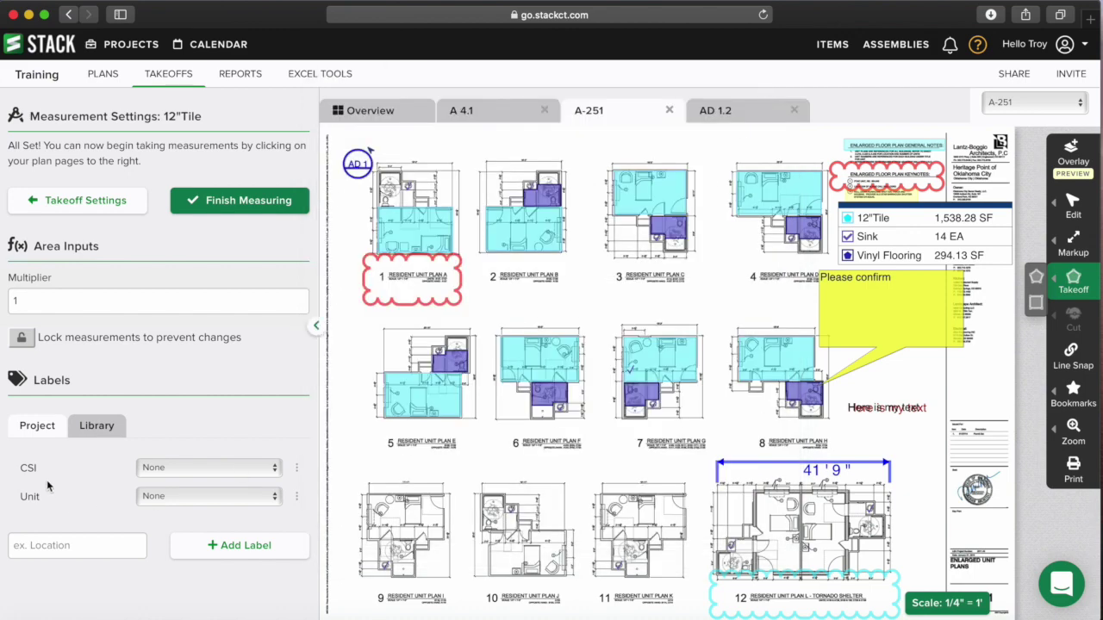
pyautogui.click(179, 473)
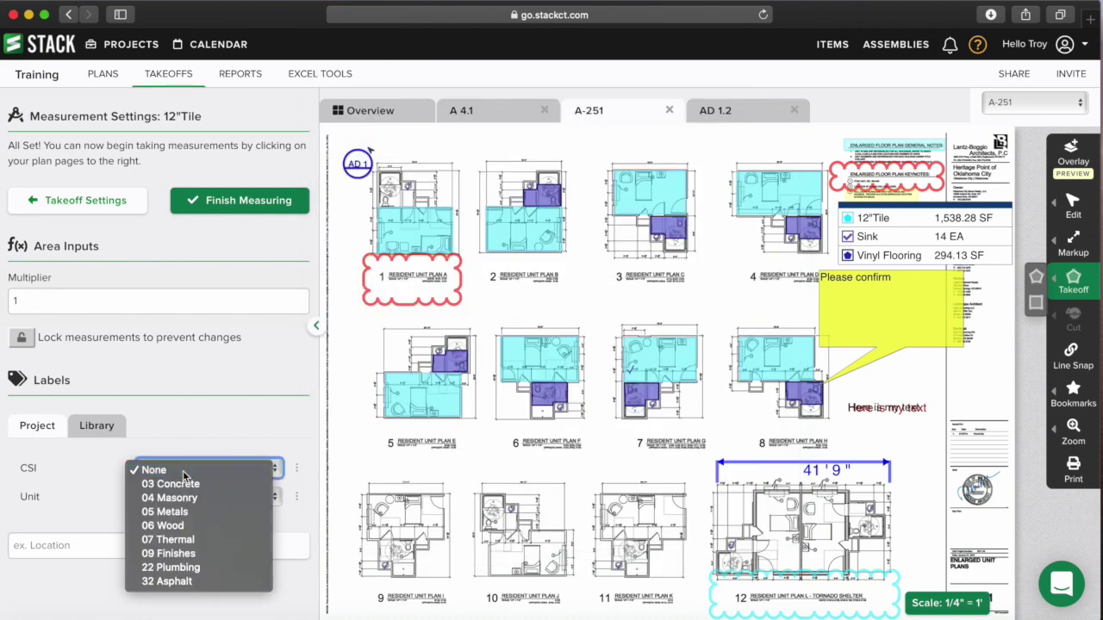
pyautogui.click(183, 471)
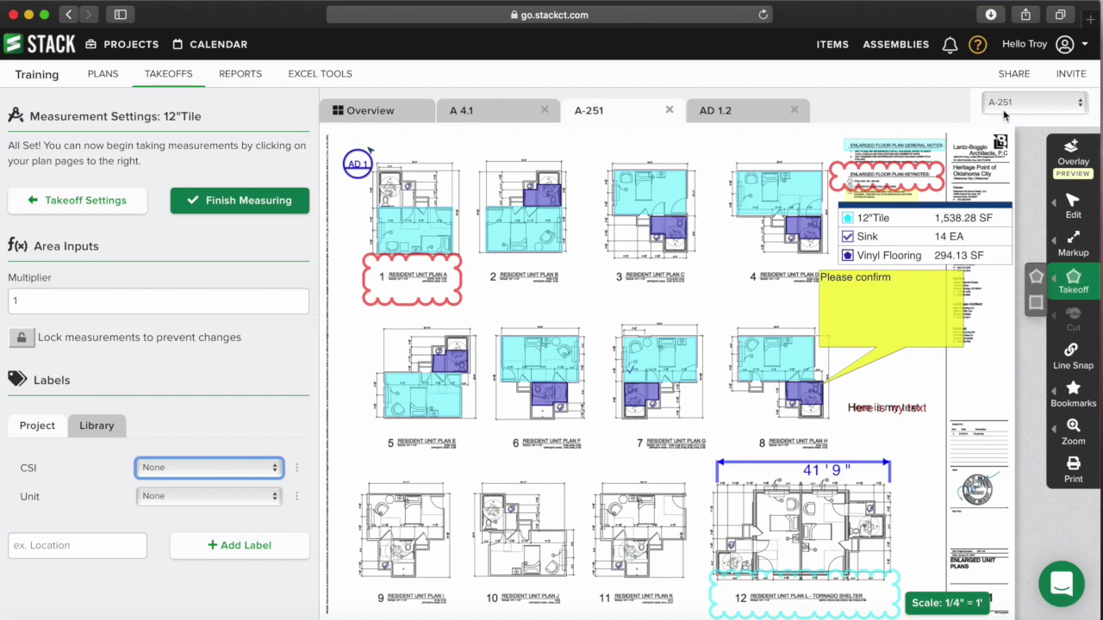
pyautogui.click(83, 427)
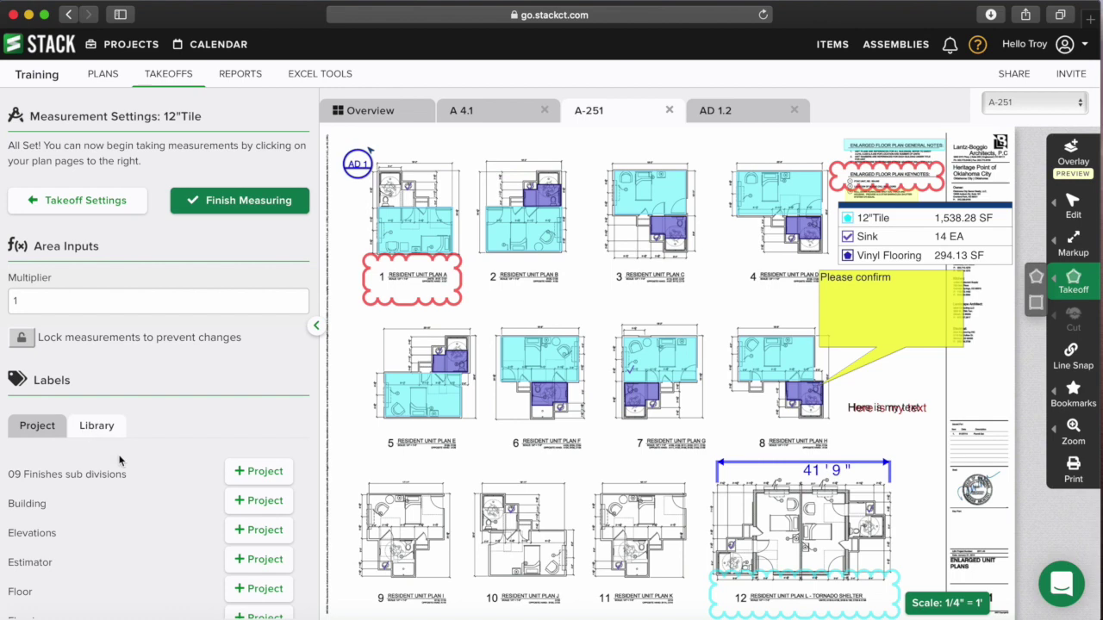
pyautogui.scroll(-3, 51, 388)
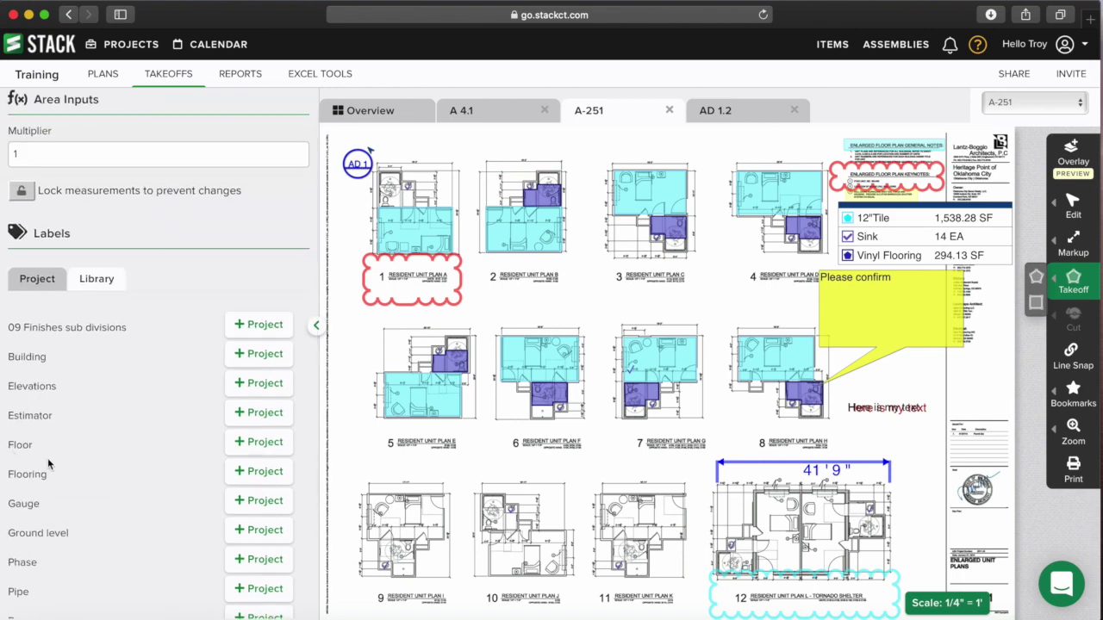
pyautogui.scroll(-1, 47, 458)
pyautogui.click(250, 399)
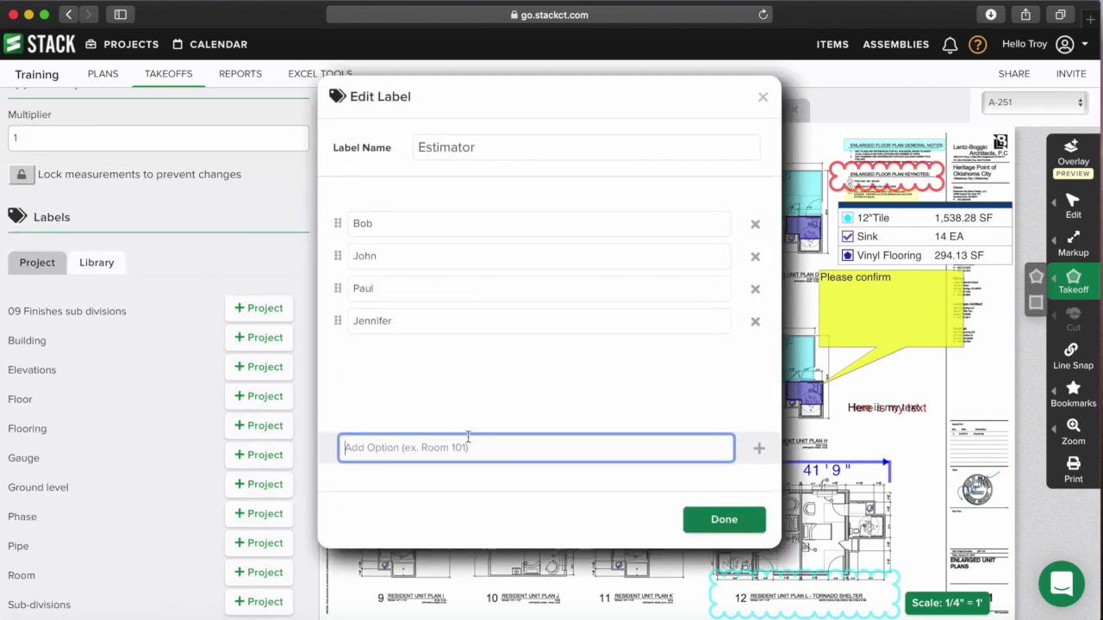
pyautogui.click(740, 522)
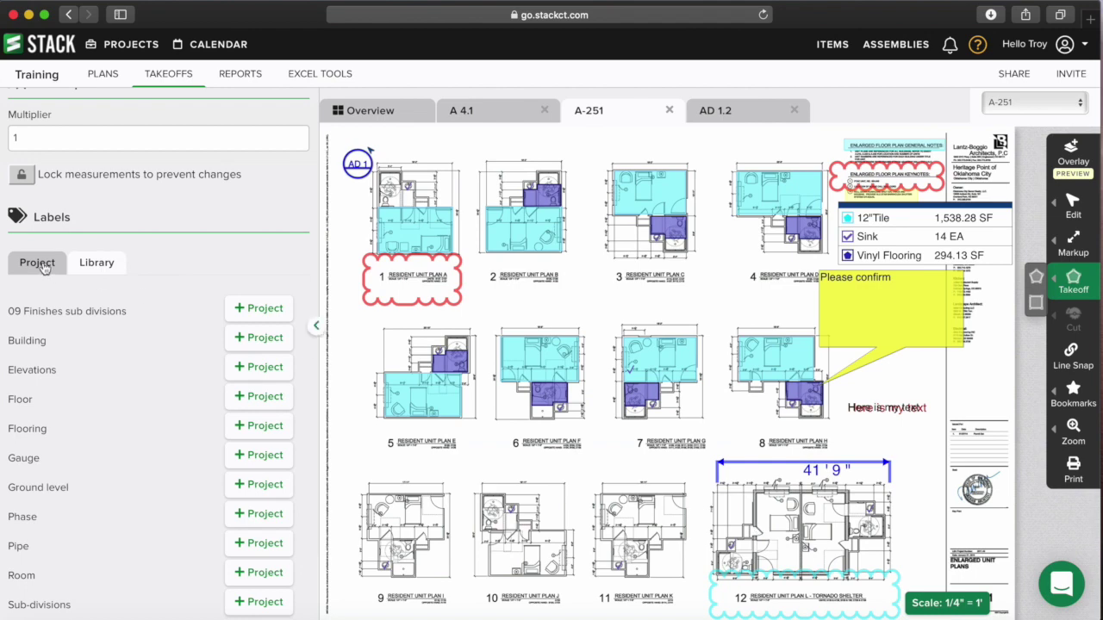
pyautogui.click(41, 267)
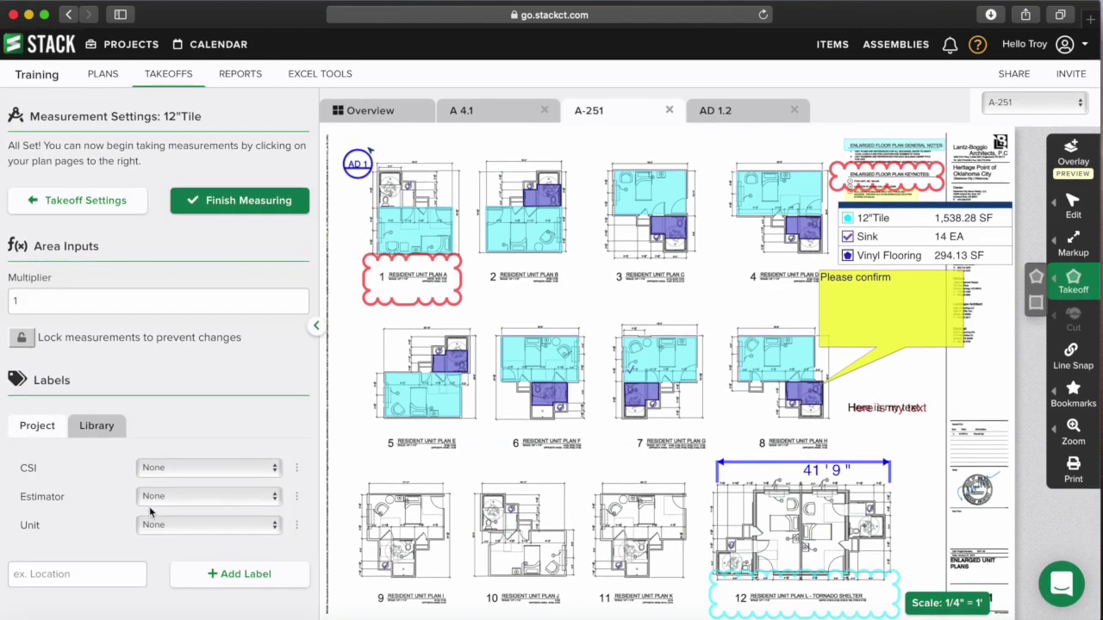
pyautogui.click(157, 498)
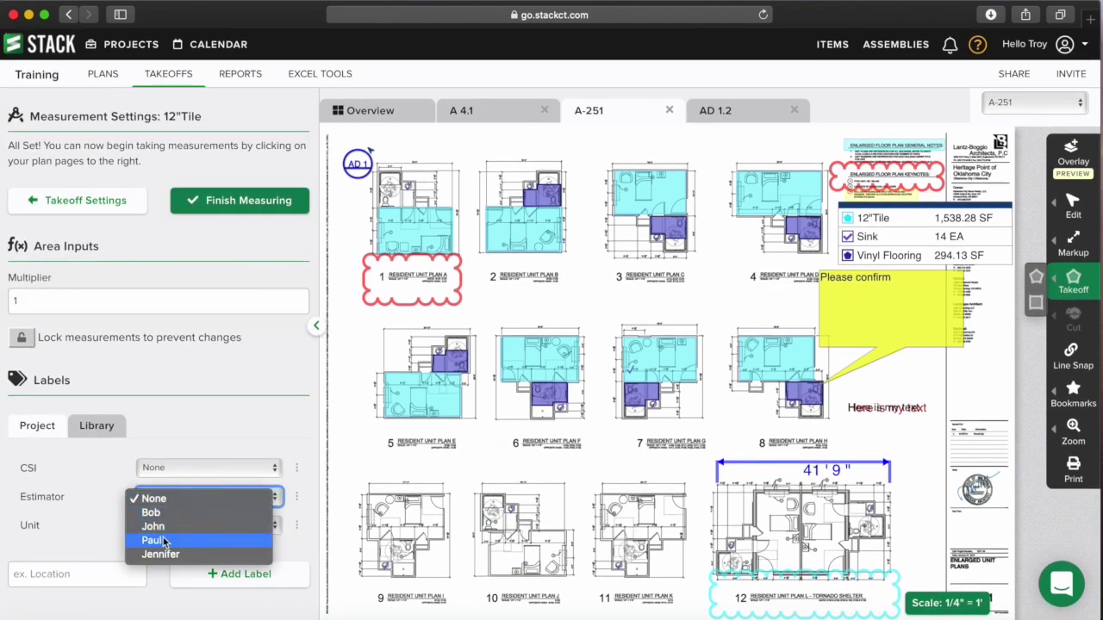
pyautogui.click(176, 498)
pyautogui.click(185, 528)
pyautogui.click(200, 528)
pyautogui.click(202, 467)
pyautogui.click(205, 470)
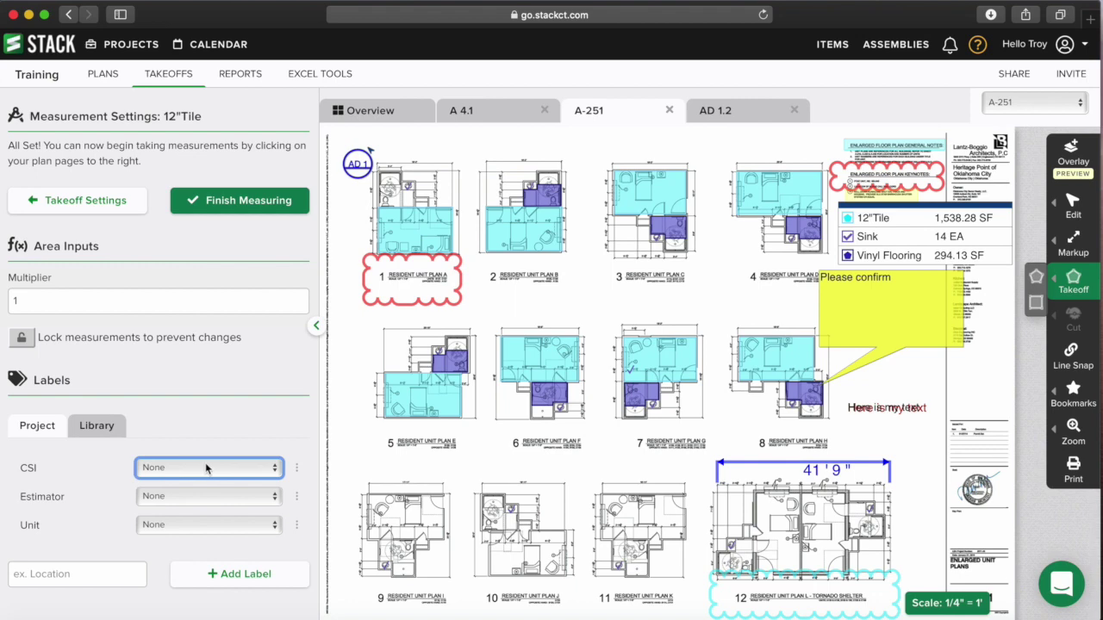
pyautogui.click(202, 468)
pyautogui.click(215, 447)
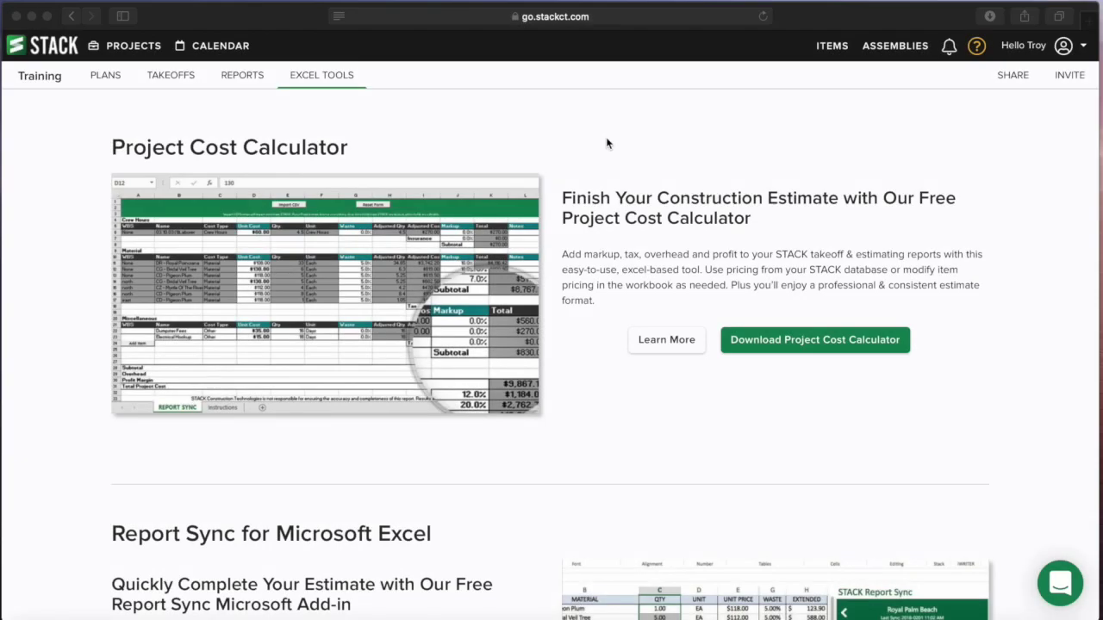
# - Scroll through the Excel Tools page's Project Cost Calculator and Report Sync sections
pyautogui.scroll(-4, 295, 194)
pyautogui.scroll(3, 296, 318)
pyautogui.scroll(1, 316, 306)
pyautogui.scroll(-3, 436, 242)
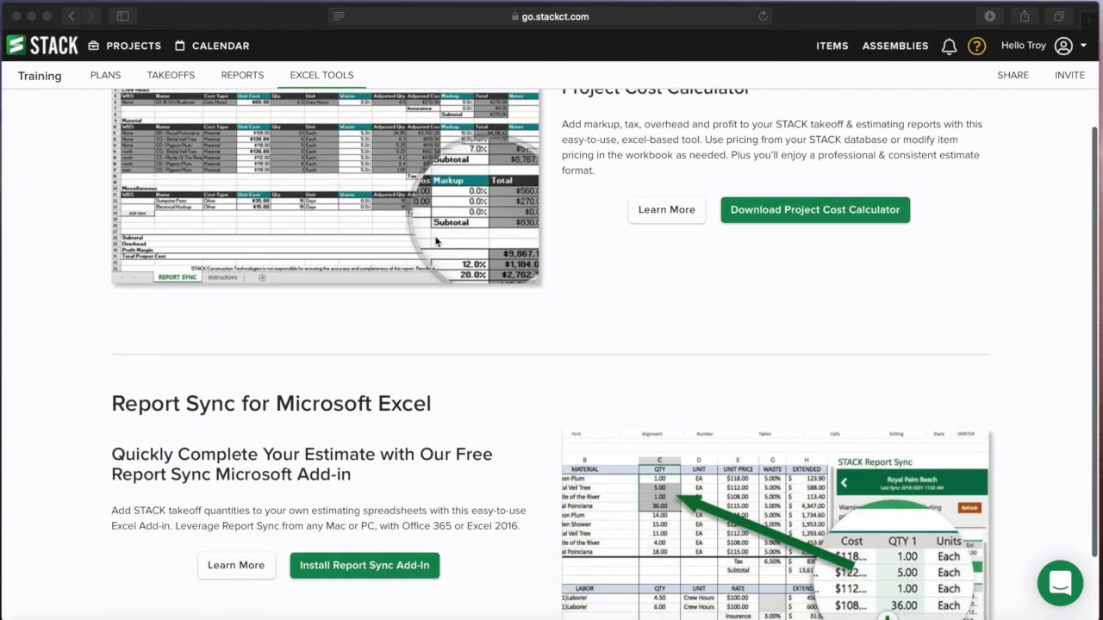
pyautogui.scroll(-2, 435, 243)
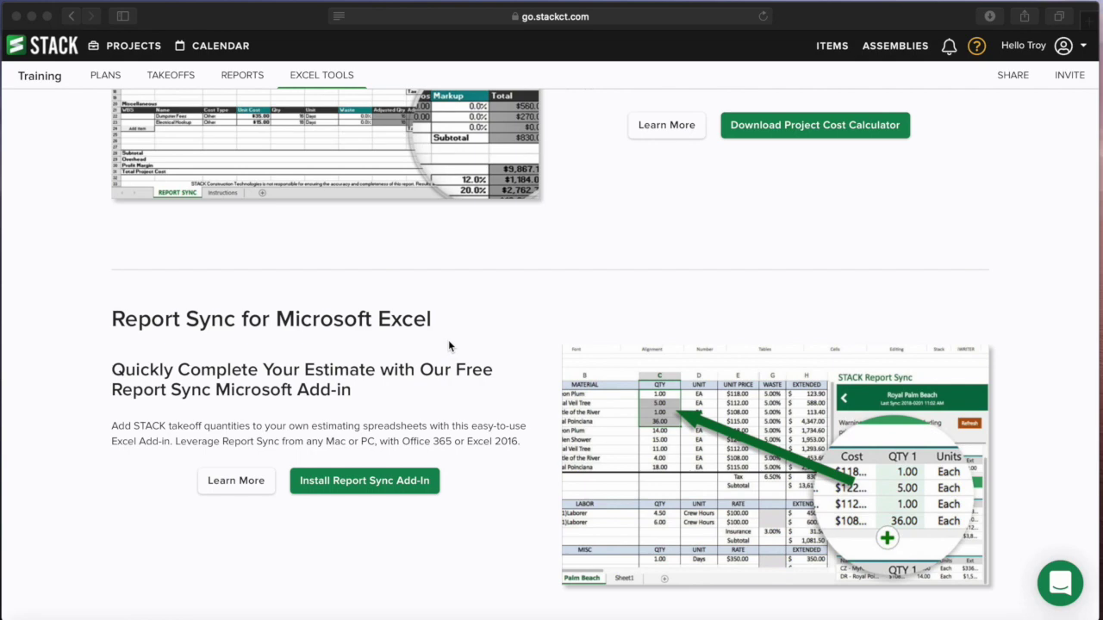
pyautogui.scroll(5, 507, 327)
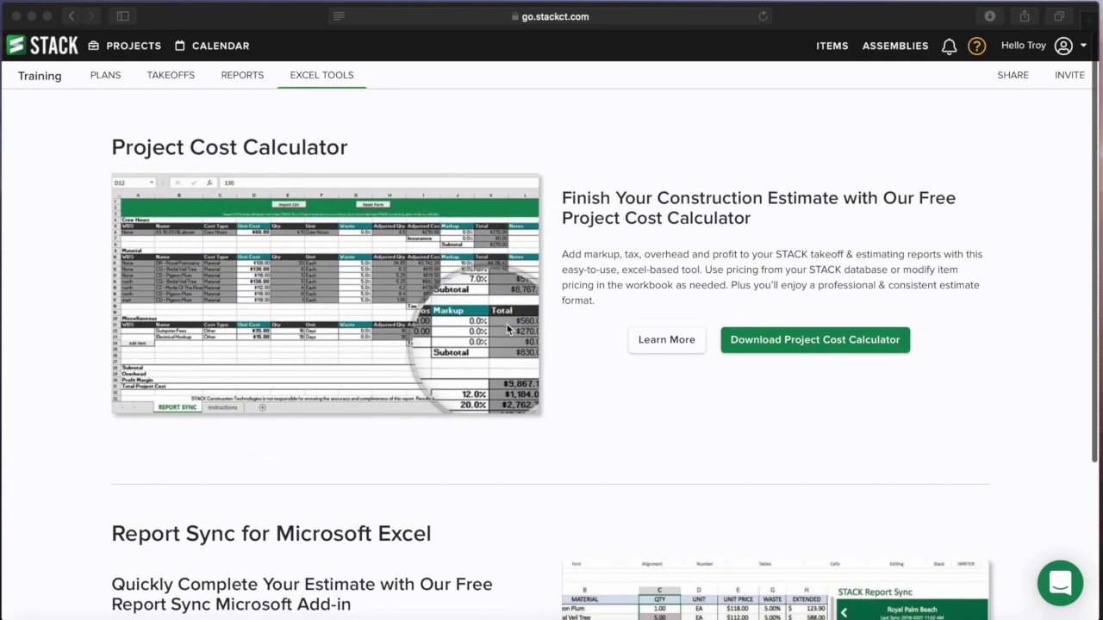
# - Download the Project Cost Calculator v1.5.4 workbook and open the .xlsm from Safari's downloads
pyautogui.click(802, 343)
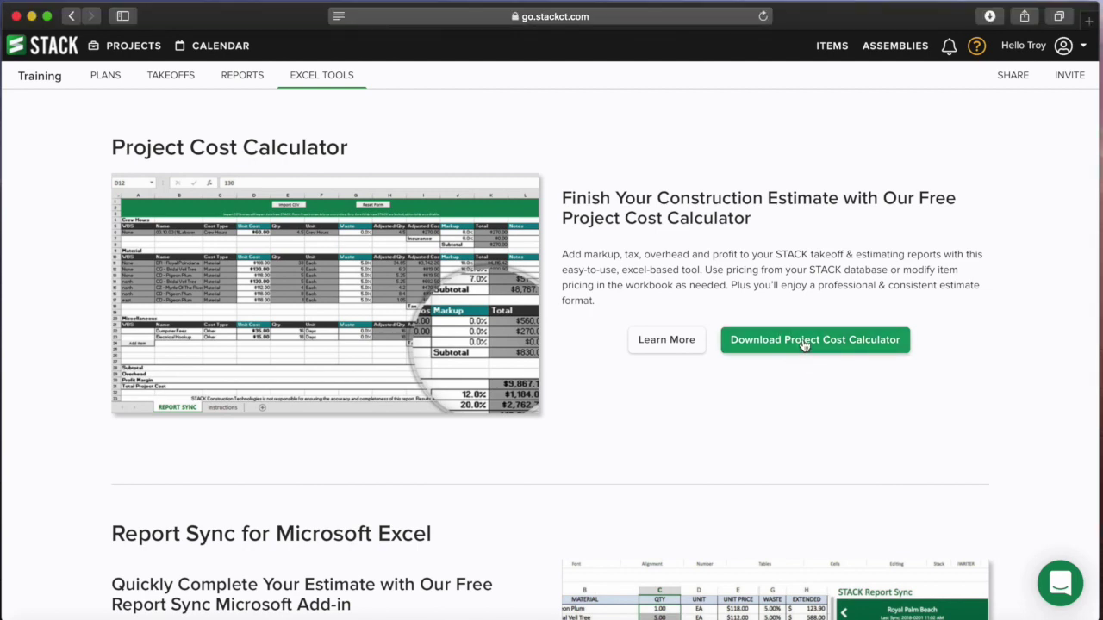
pyautogui.click(817, 342)
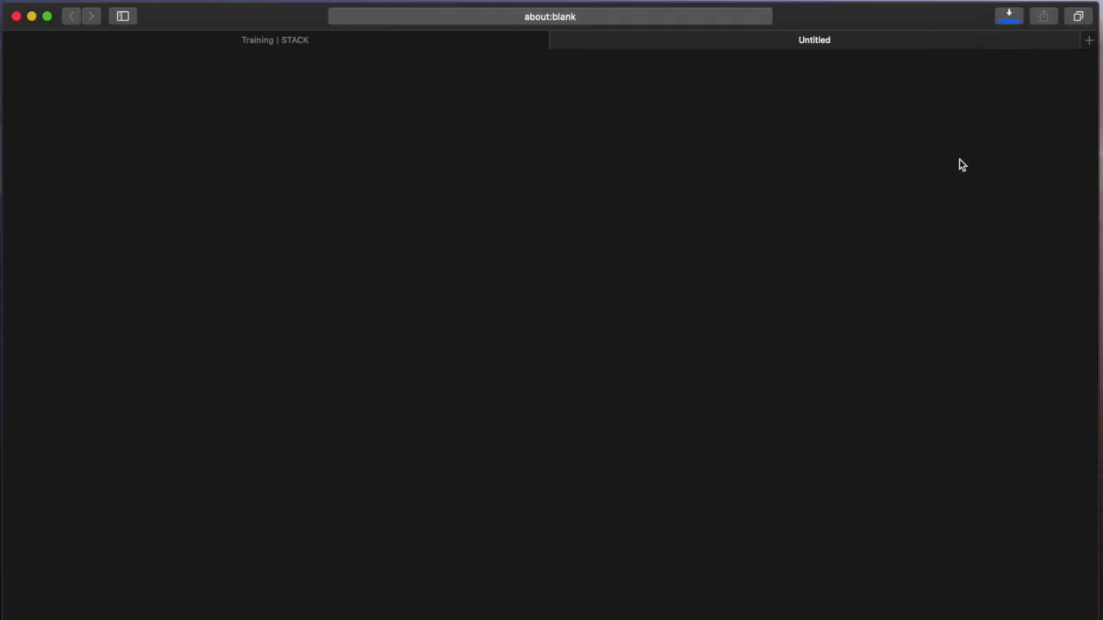
pyautogui.click(1009, 16)
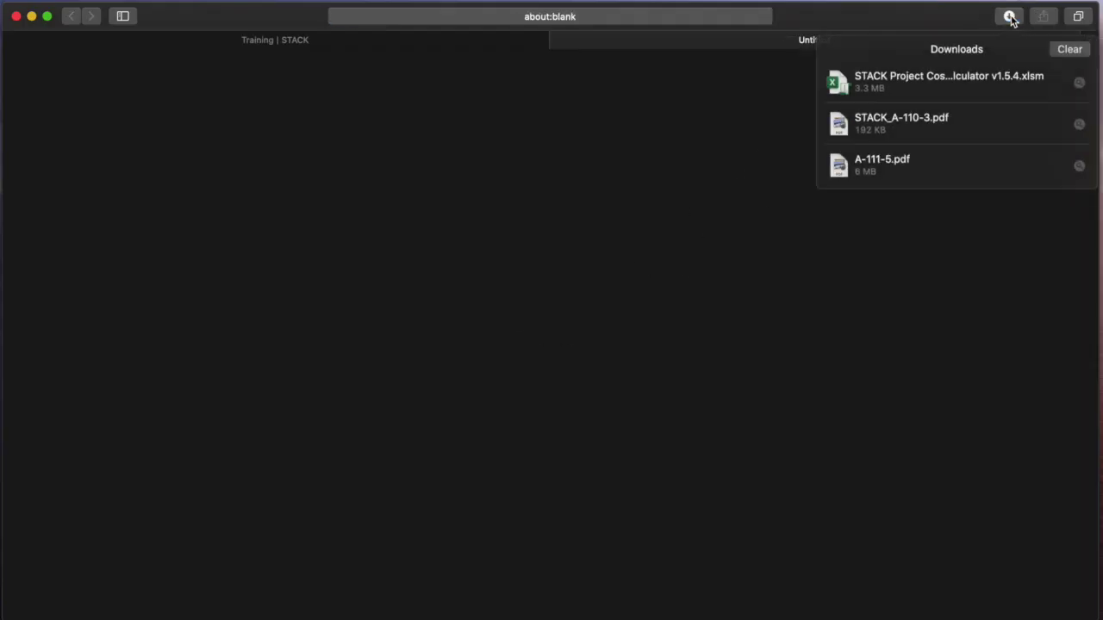
pyautogui.click(945, 77)
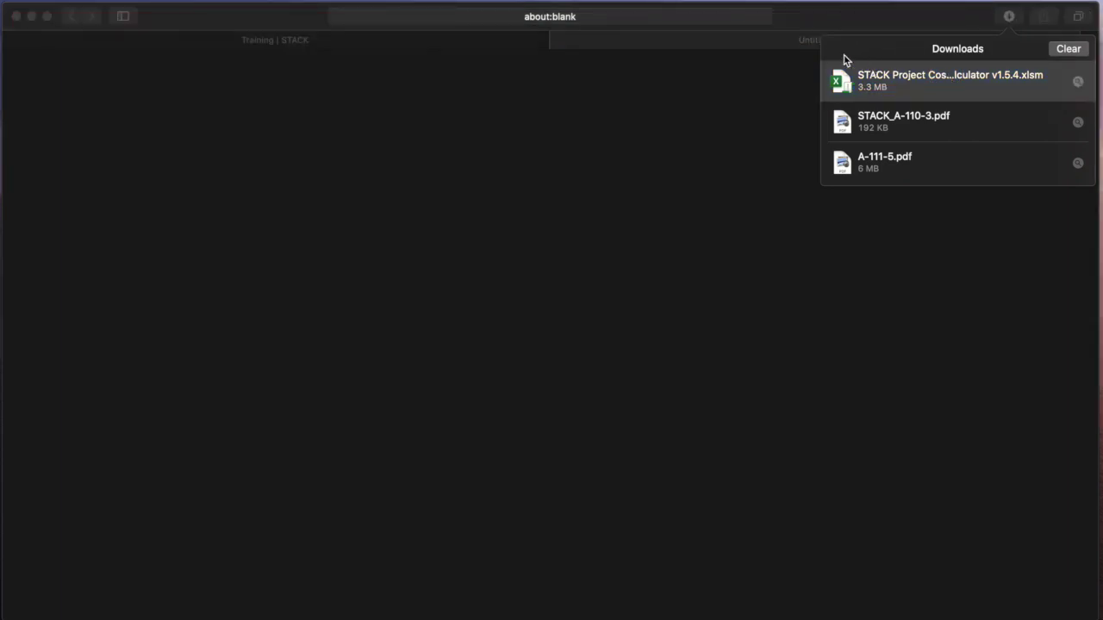
# - Close the blank Untitled tab and bring the opening Excel workbook forward
pyautogui.click(487, 41)
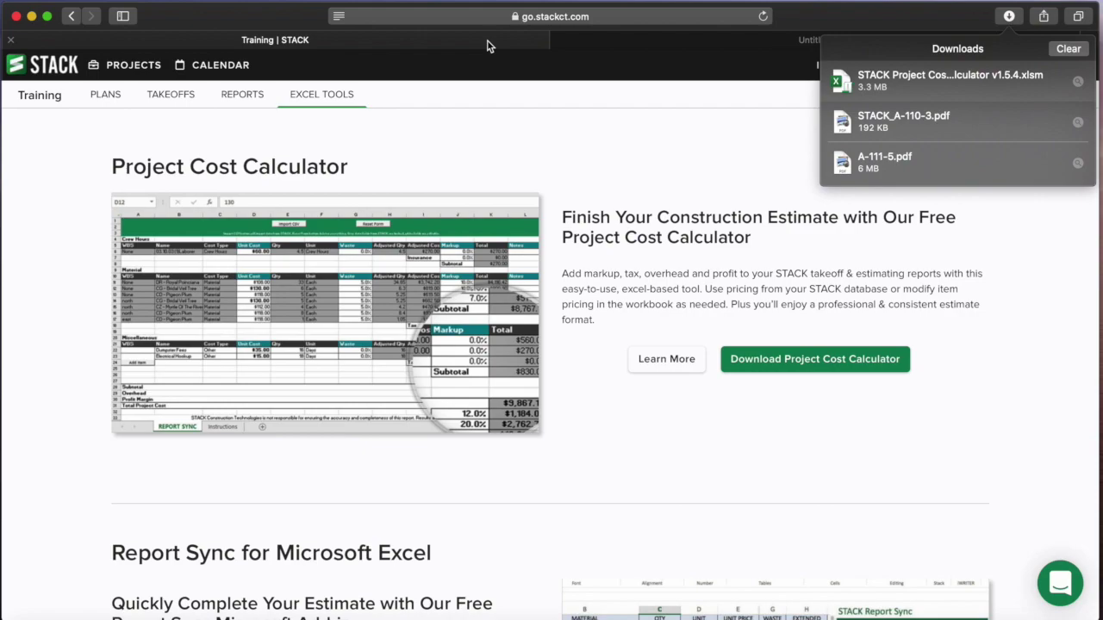
pyautogui.click(580, 43)
pyautogui.click(560, 41)
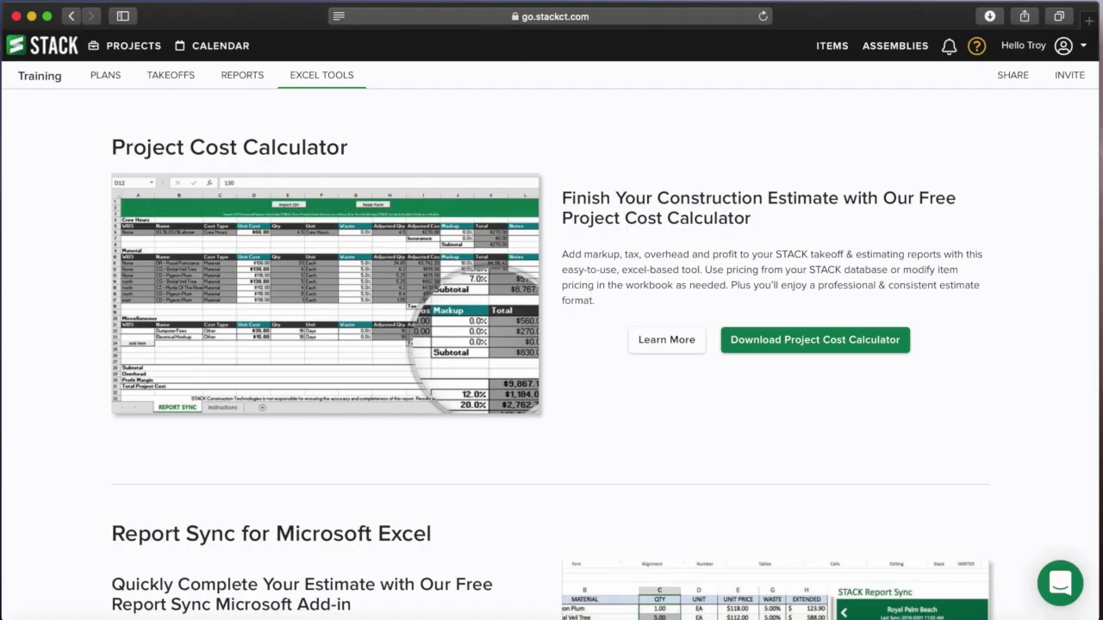
pyautogui.click(405, 619)
# - Enable macros and content in the STACK Project Cost Calculator v1.5.4 workbook, then minimize it
pyautogui.click(405, 619)
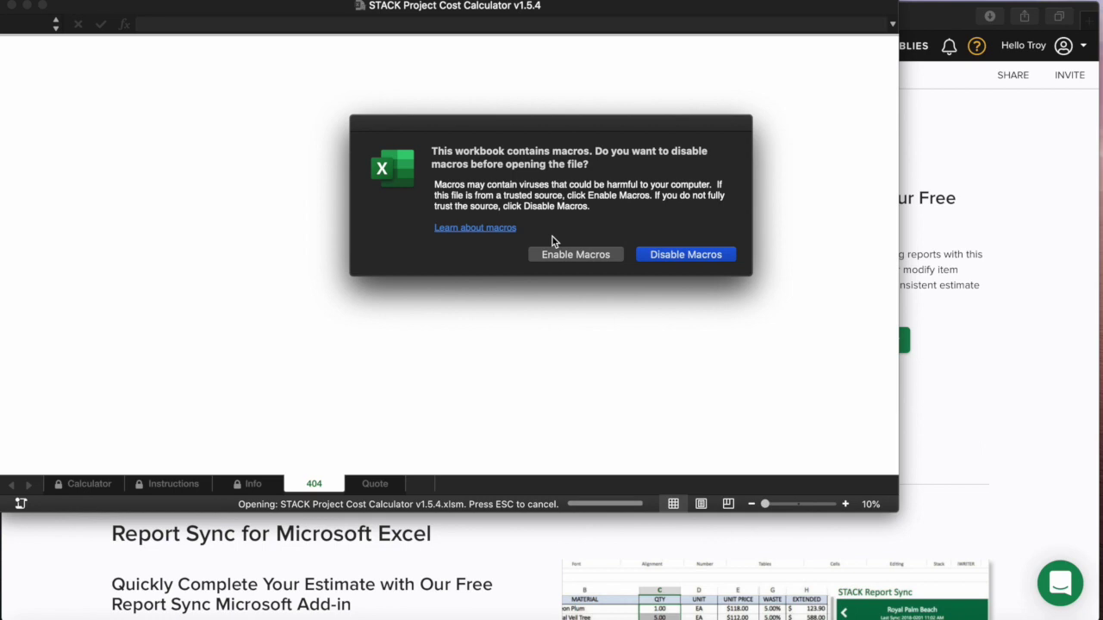
pyautogui.click(574, 254)
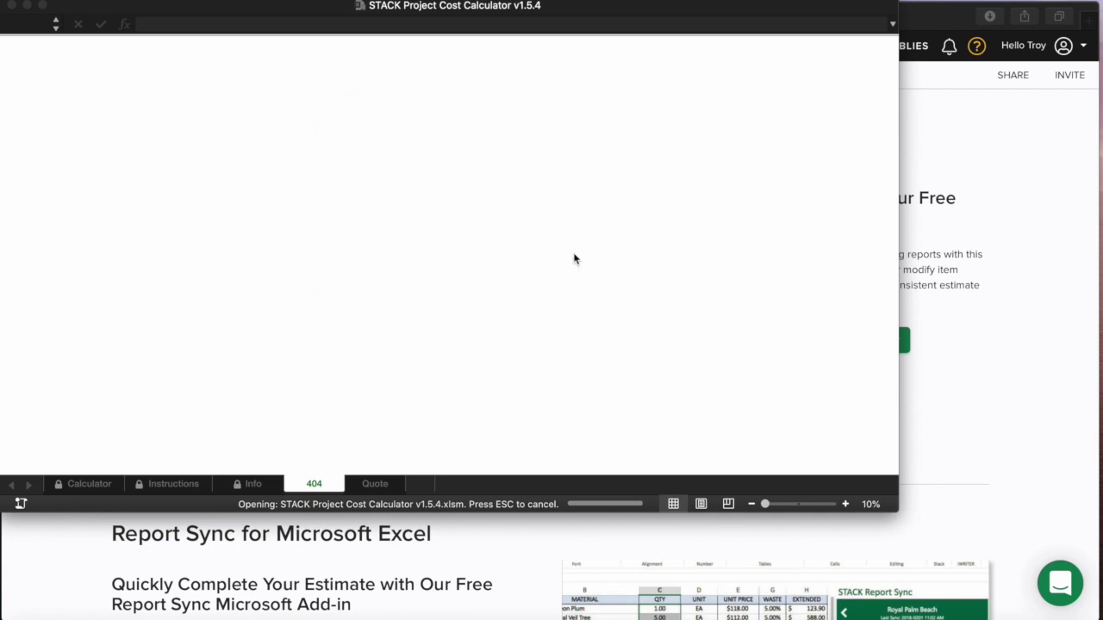
pyautogui.moveTo(636, 7); pyautogui.dragTo(720, 67)
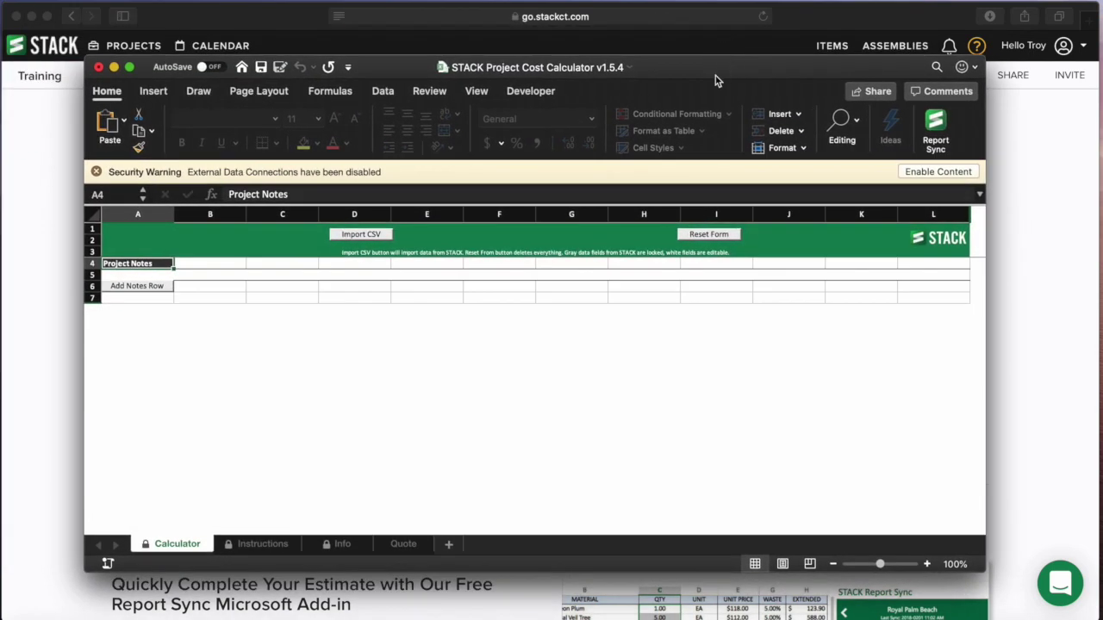
pyautogui.click(926, 173)
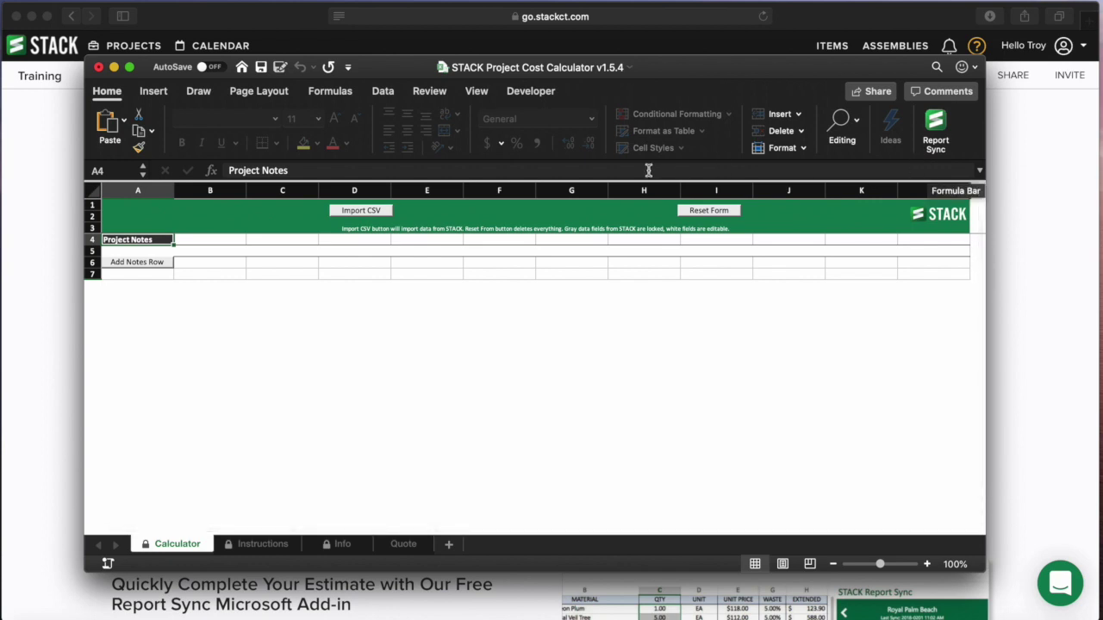
pyautogui.moveTo(661, 63); pyautogui.dragTo(659, 61)
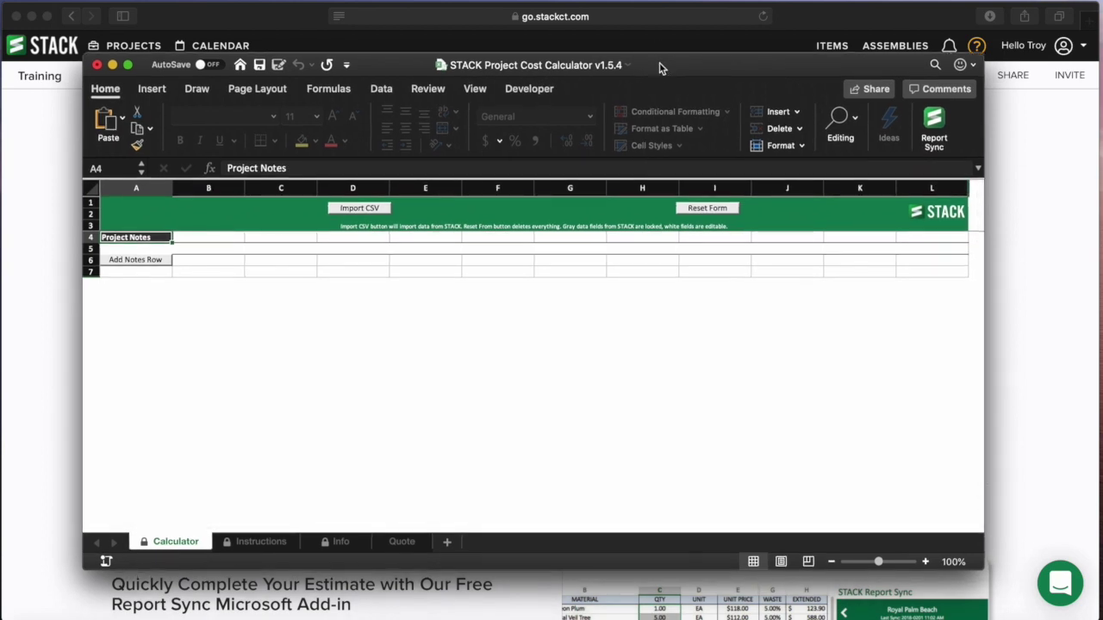
pyautogui.click(113, 65)
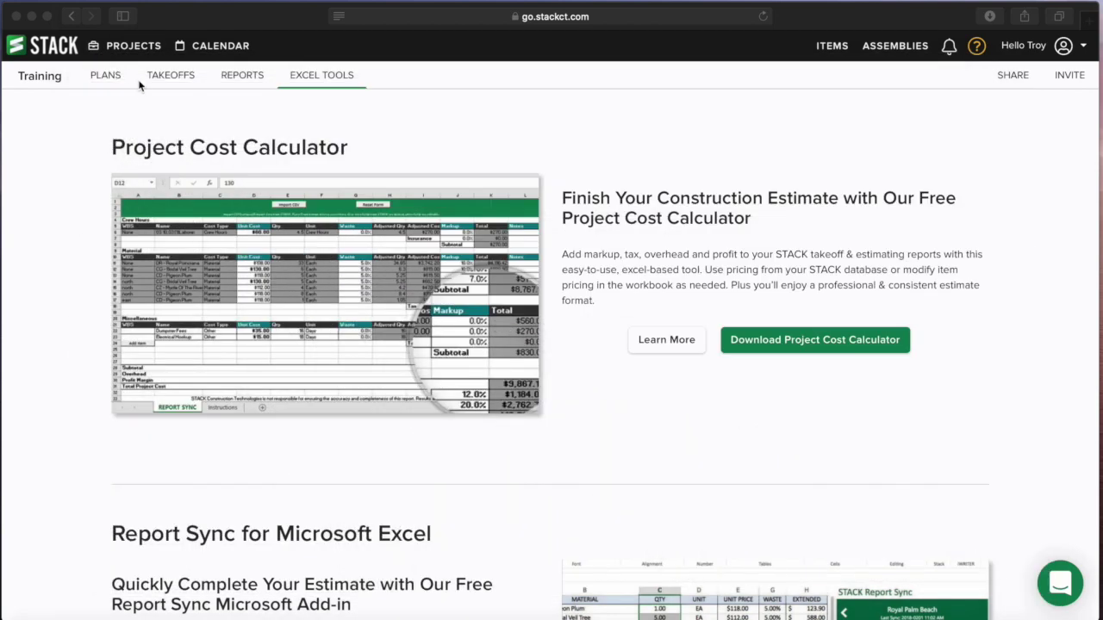
# - Browse the project reports, previewing export options for Takeoff Quantity and Item Cost By Type
pyautogui.click(242, 78)
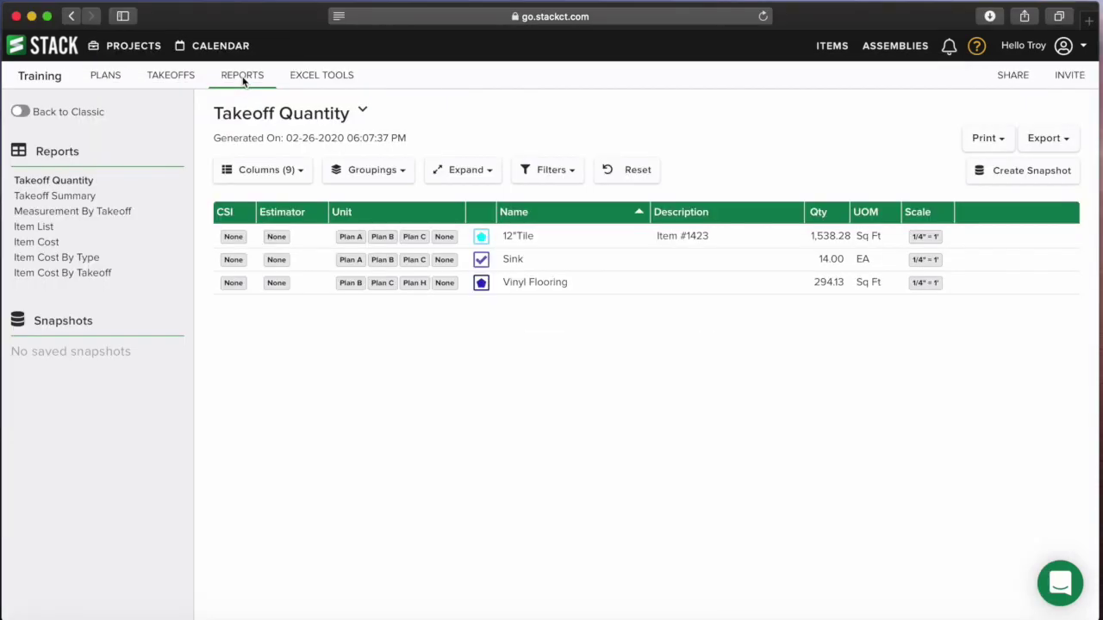
pyautogui.click(1062, 145)
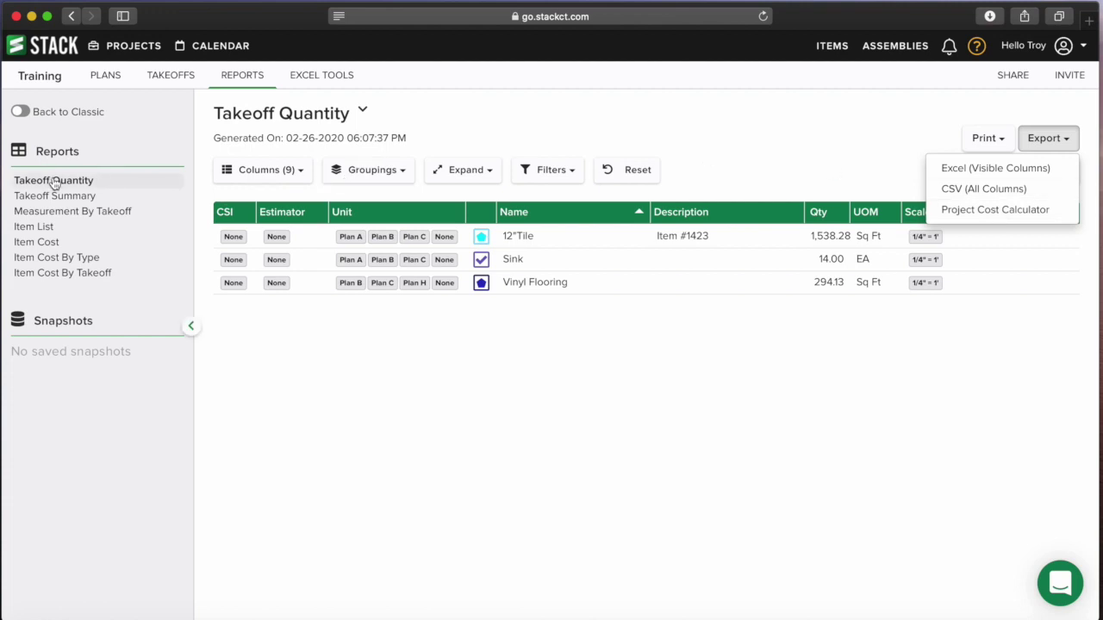
pyautogui.click(52, 258)
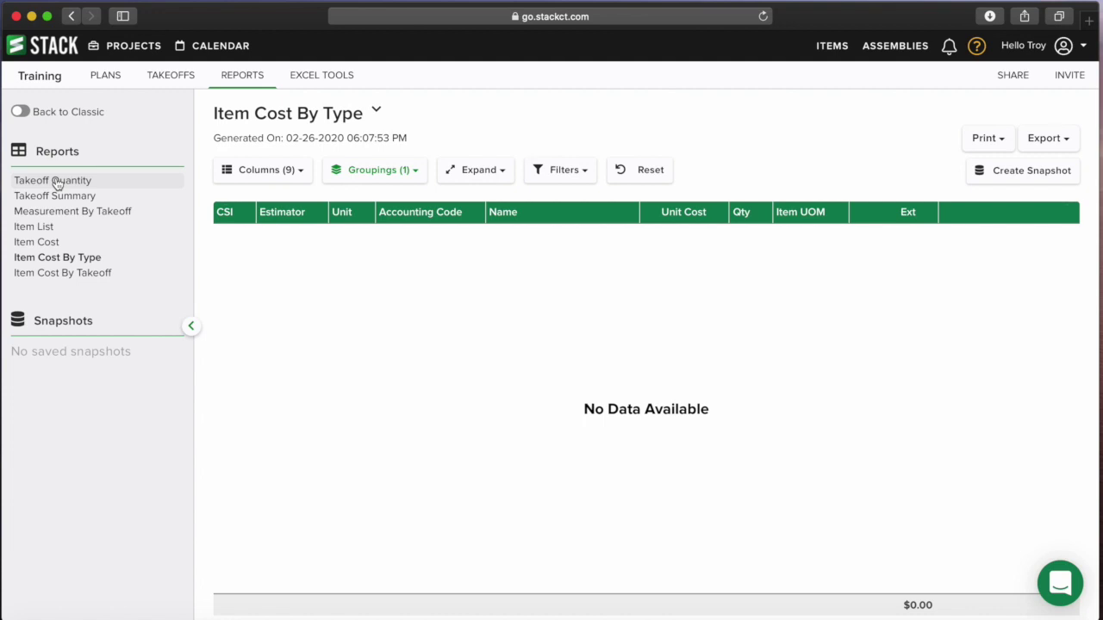
pyautogui.click(1044, 140)
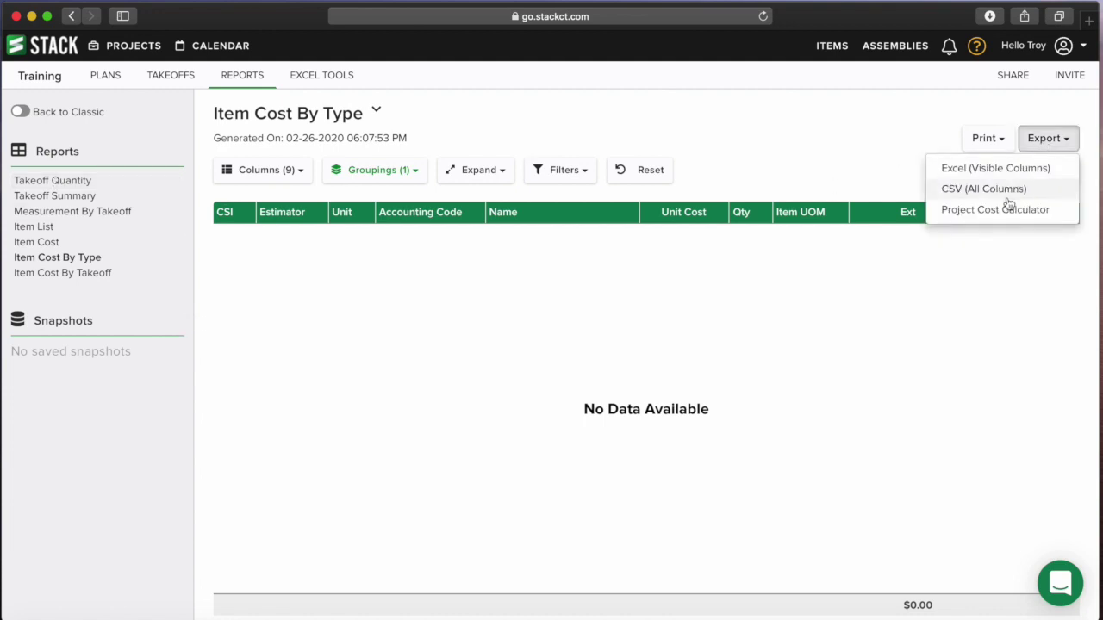
pyautogui.click(880, 129)
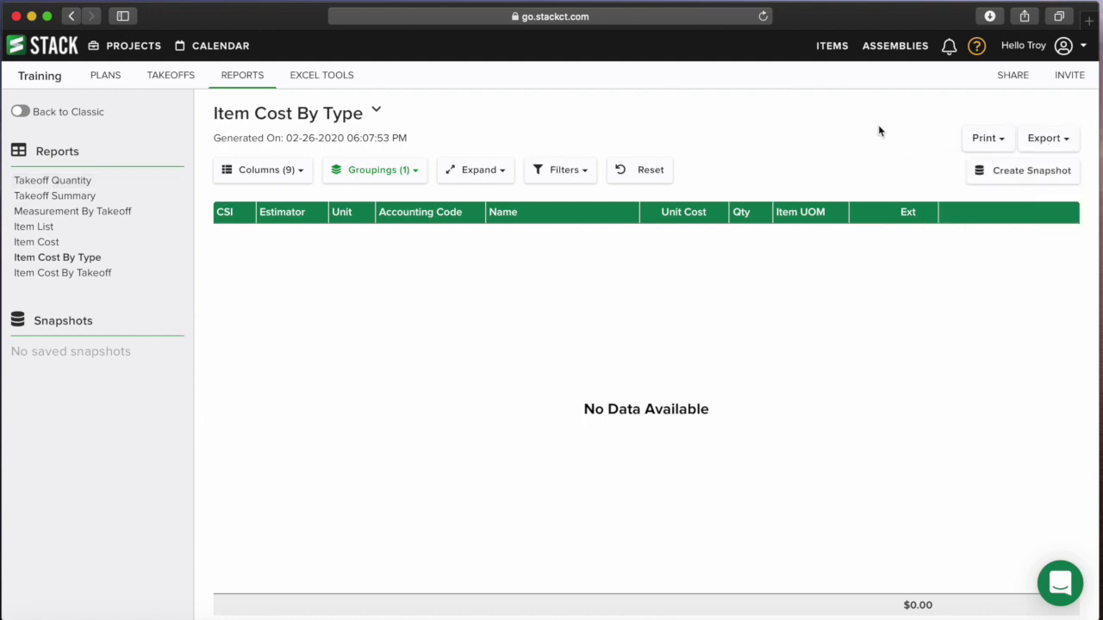
# - Export the Takeoff Quantity report for the Project Cost Calculator and show recent downloads
pyautogui.click(70, 181)
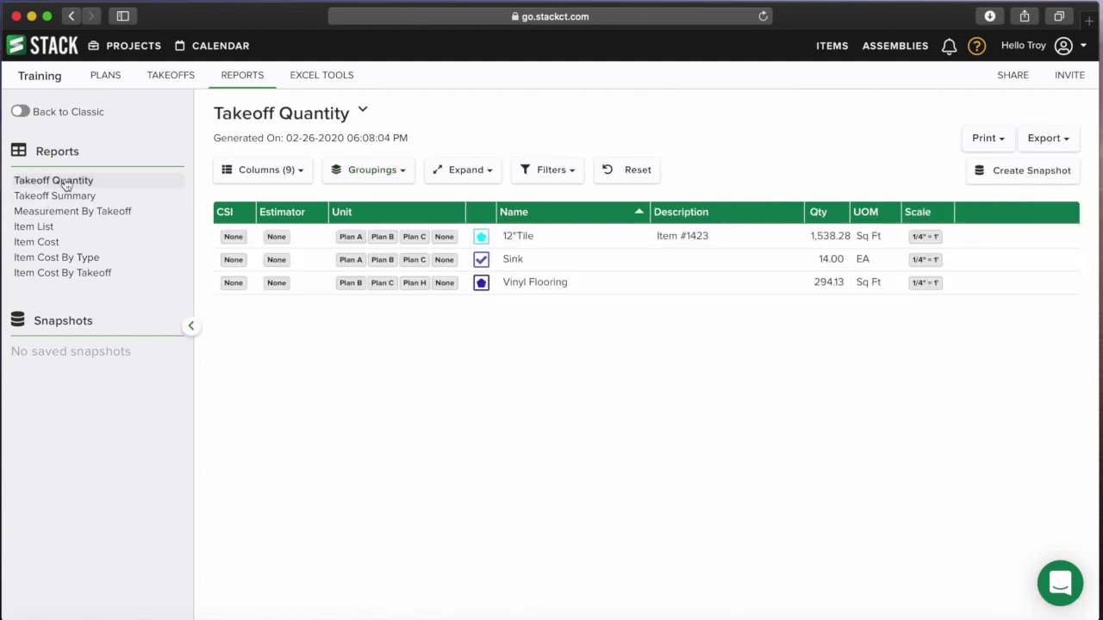
pyautogui.click(1065, 141)
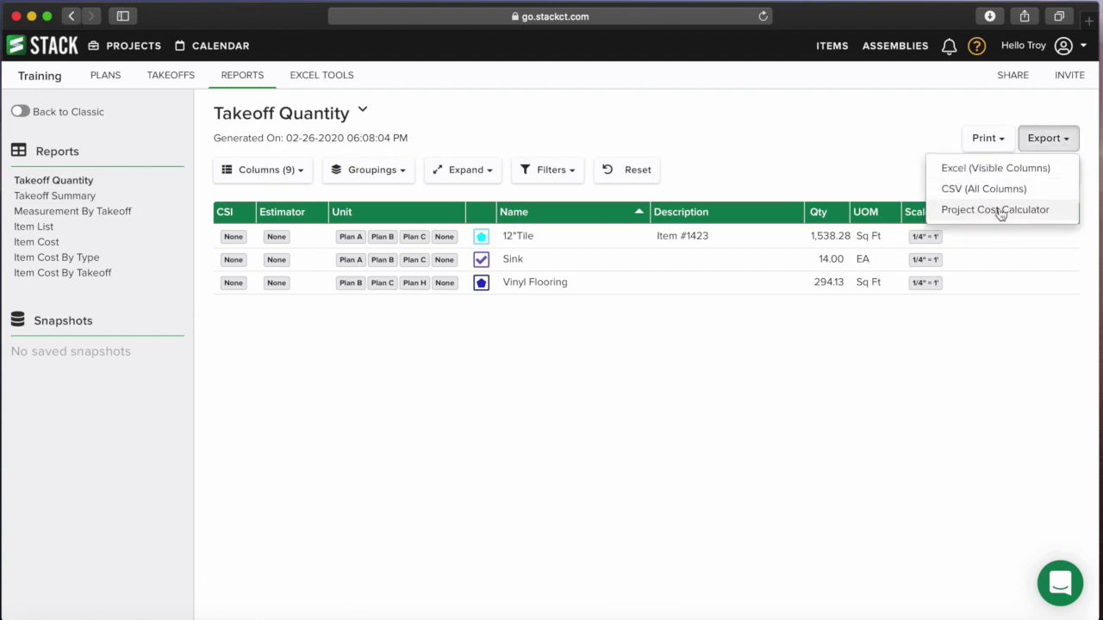
pyautogui.click(1004, 211)
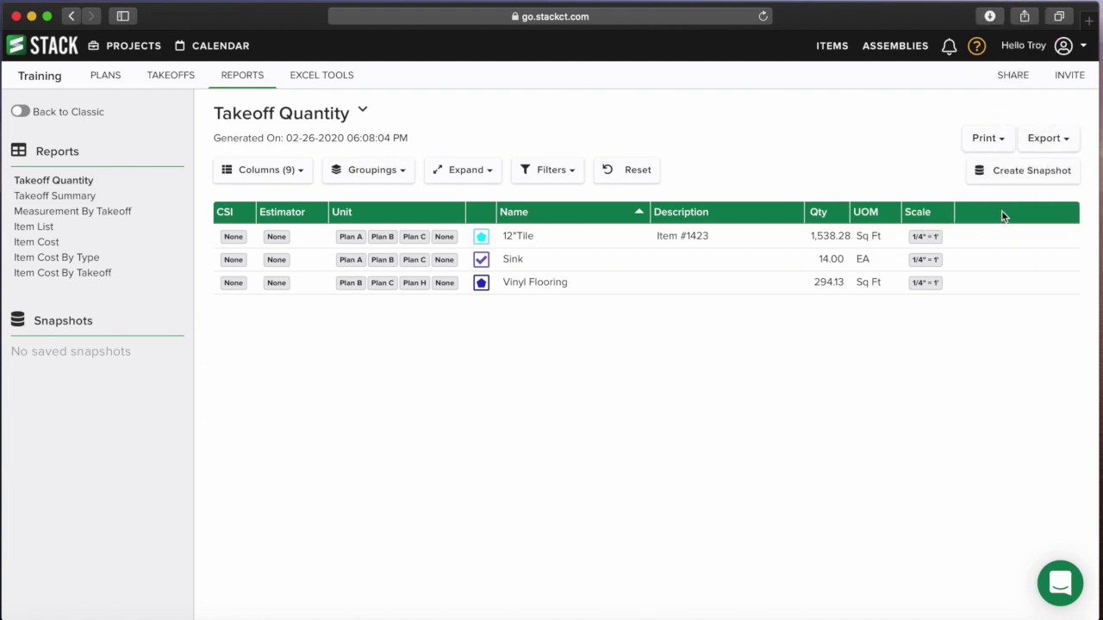
pyautogui.click(990, 19)
# - Open Takeoff Quantity-25.csv, save it to the Desktop as a CSV named Training, and close it
pyautogui.doubleClick(953, 77)
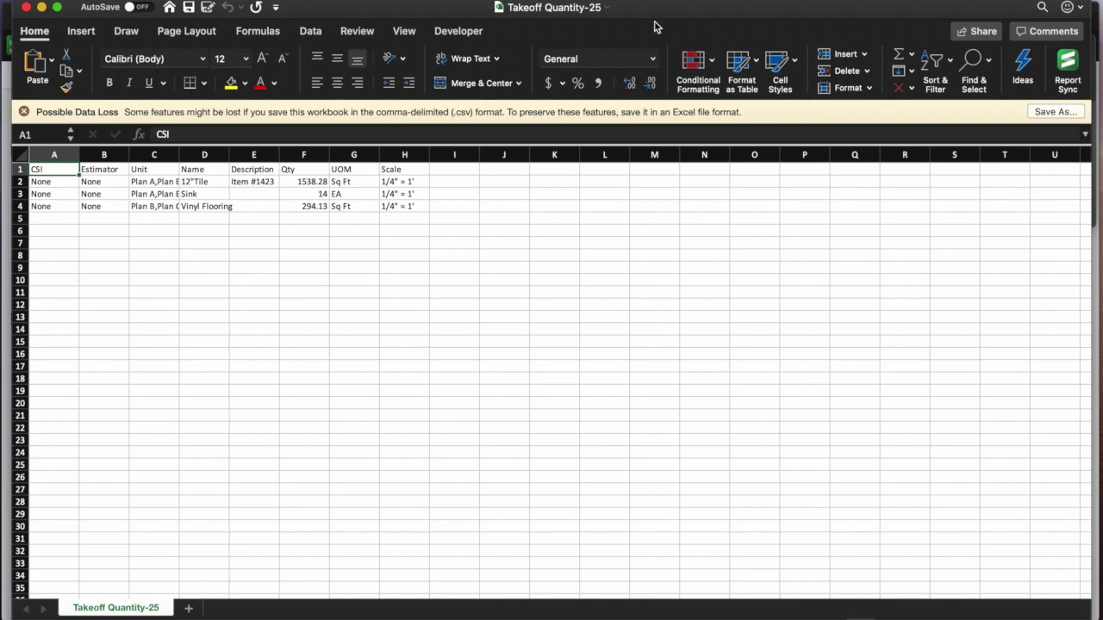
pyautogui.moveTo(669, 8); pyautogui.dragTo(666, 32)
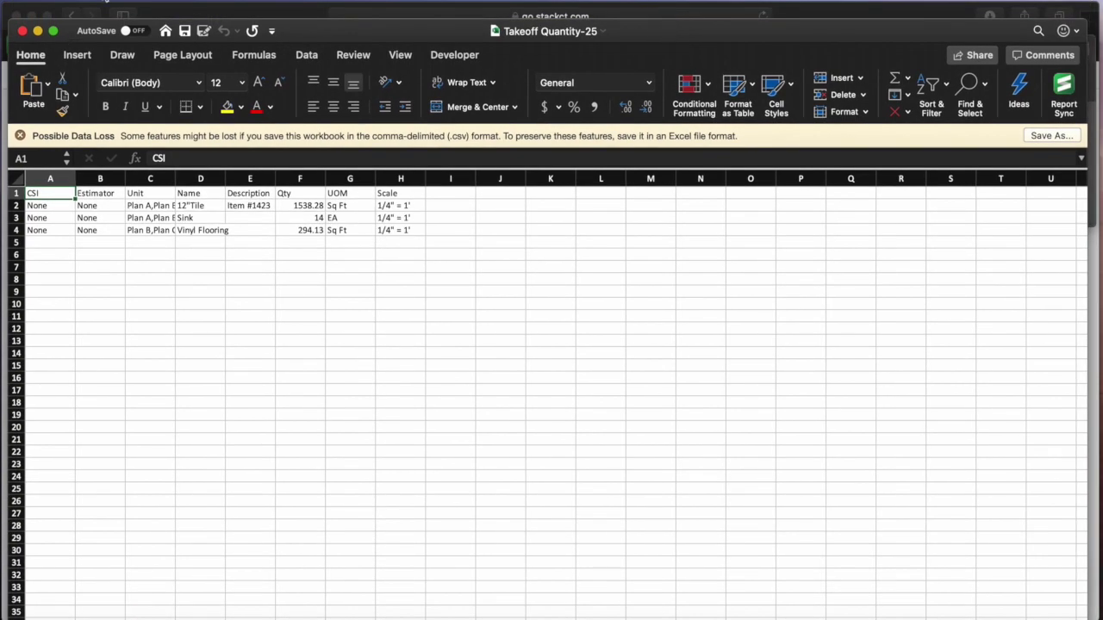
pyautogui.click(108, 2)
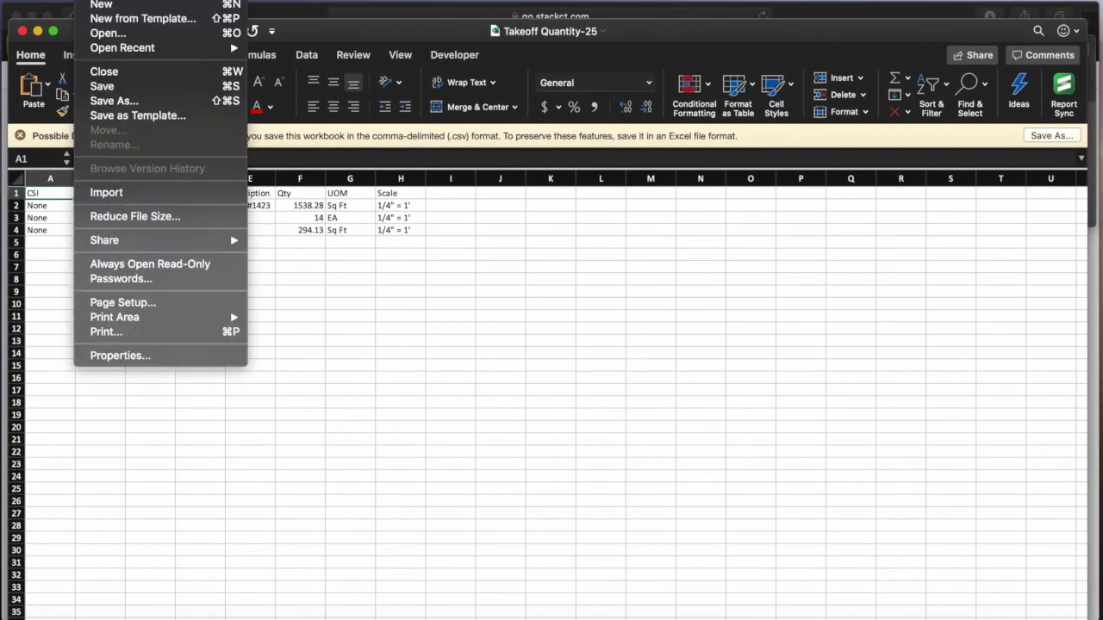
pyautogui.click(129, 101)
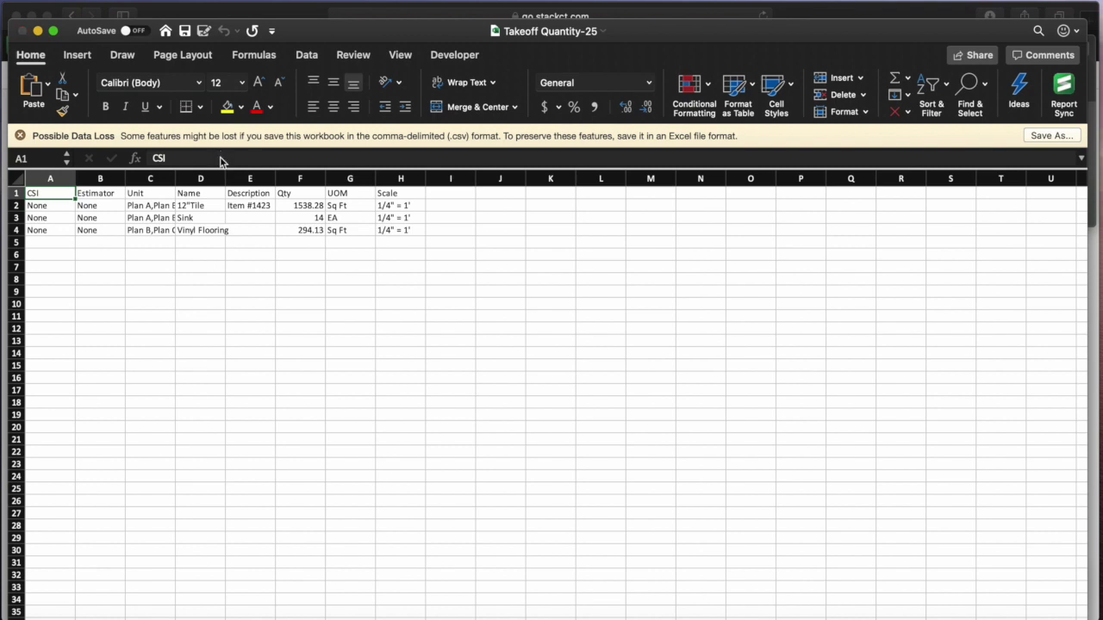
pyautogui.click(297, 164)
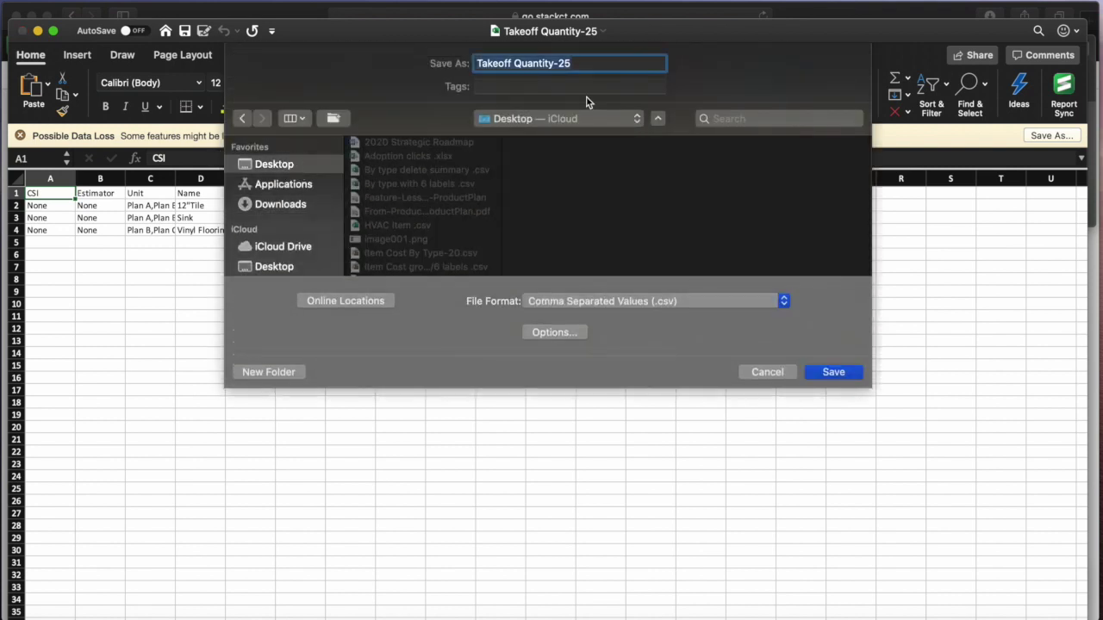
pyautogui.write('Training')
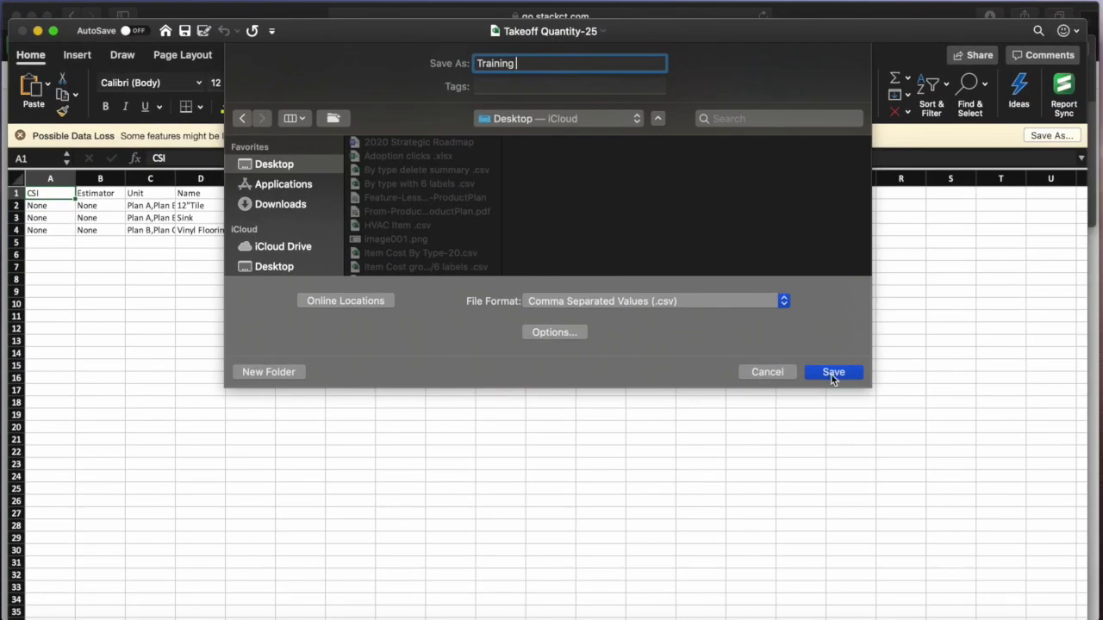
pyautogui.click(832, 372)
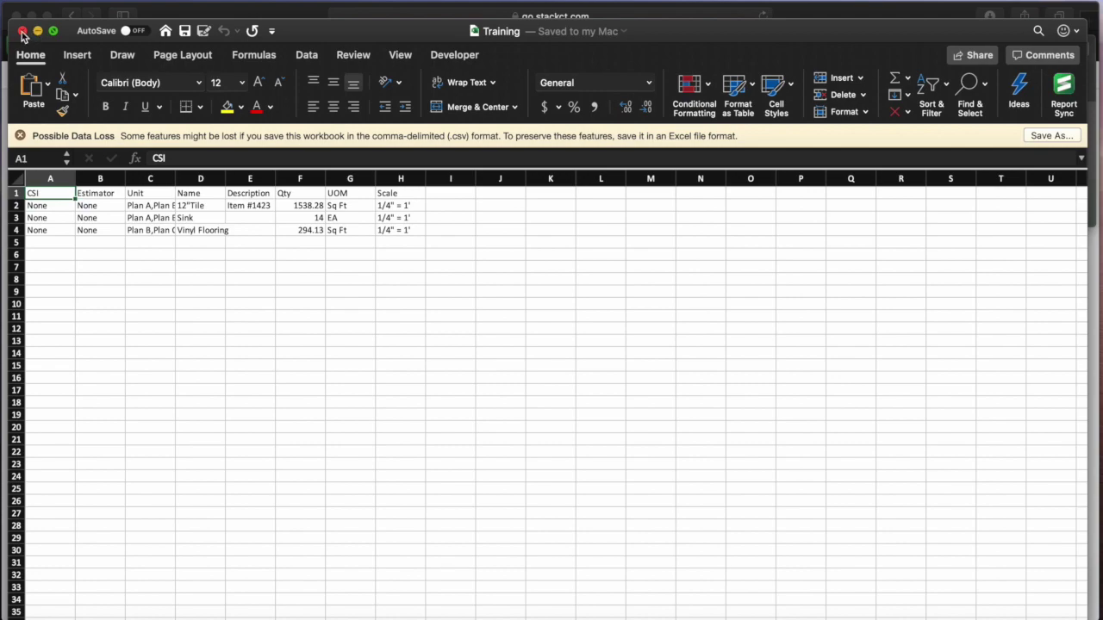
pyautogui.click(23, 32)
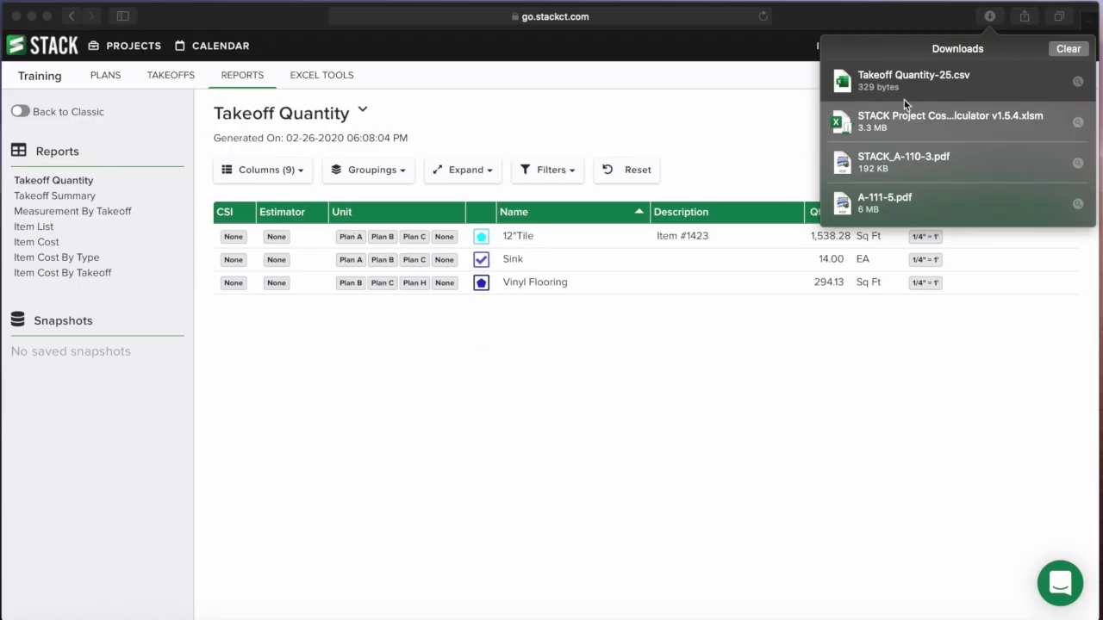
# - Clear Safari's downloads list and bring the STACK Project Cost Calculator v1.5.4 workbook forward
pyautogui.click(1075, 49)
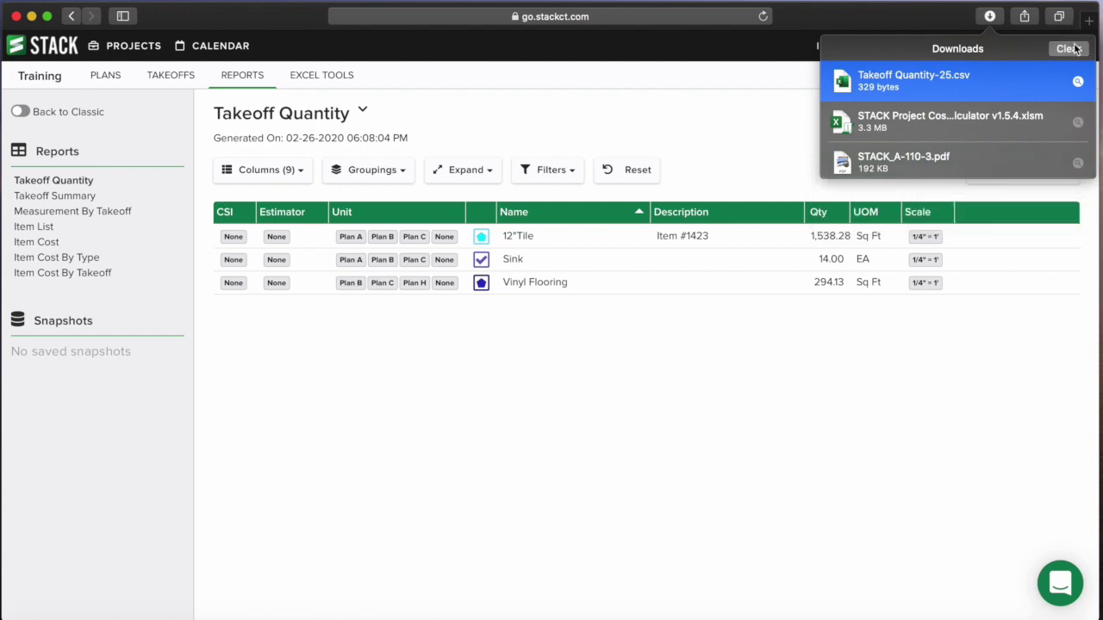
pyautogui.click(1074, 49)
pyautogui.rightClick(491, 613)
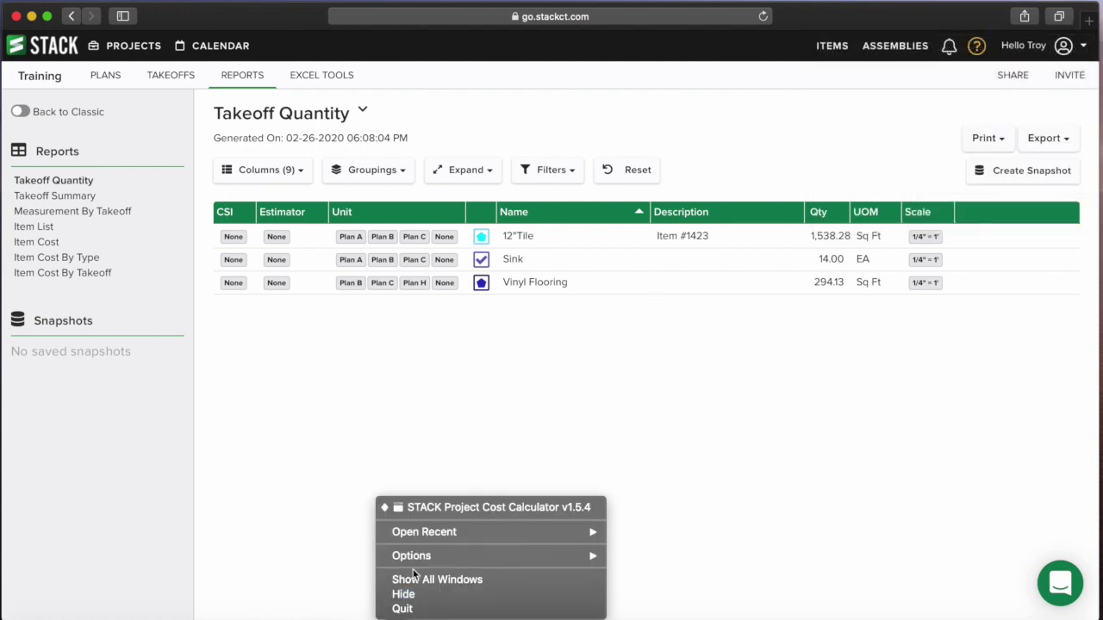
pyautogui.click(472, 507)
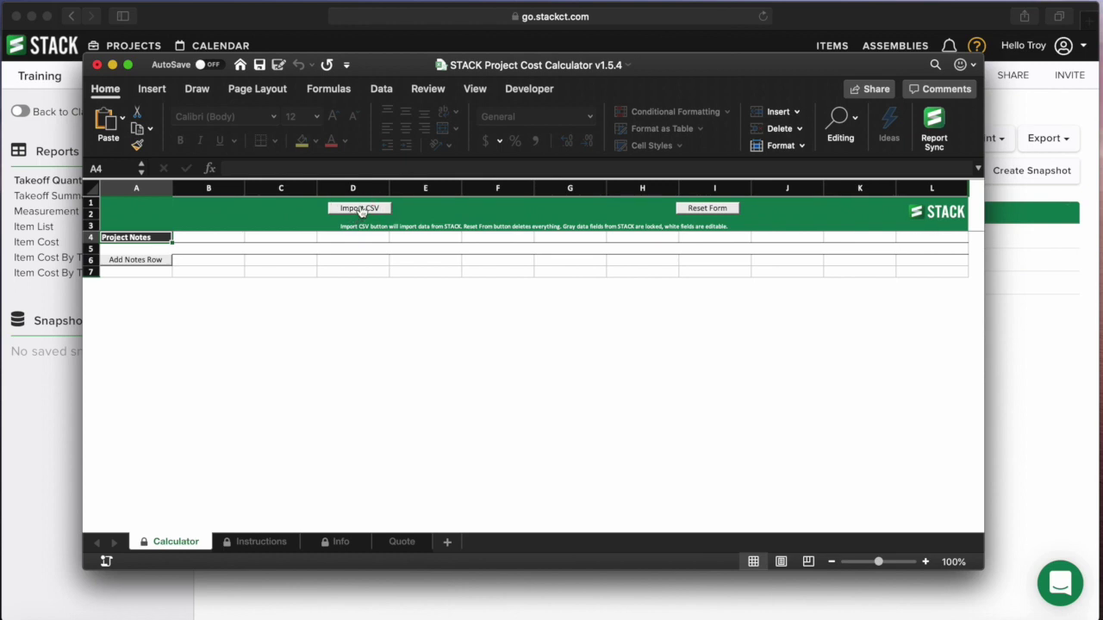
# - Enlarge the calculator window and import Training .csv from the Desktop, adding Tile, Sink and Vinyl Flooring rows
pyautogui.moveTo(662, 67); pyautogui.dragTo(596, 30)
pyautogui.moveTo(939, 545); pyautogui.dragTo(1062, 590)
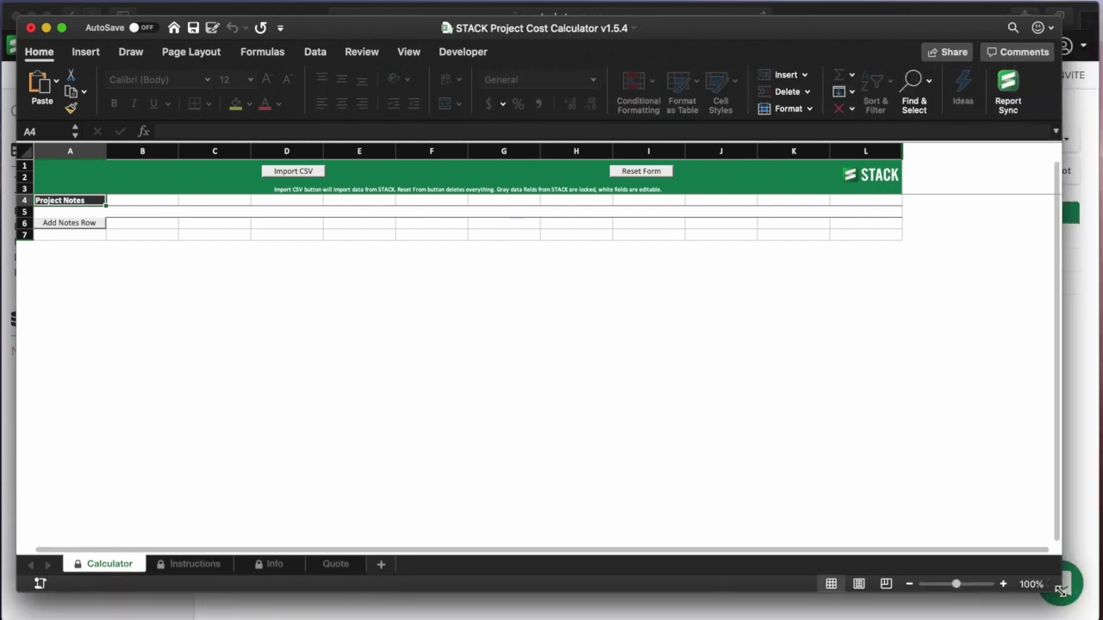
pyautogui.click(294, 173)
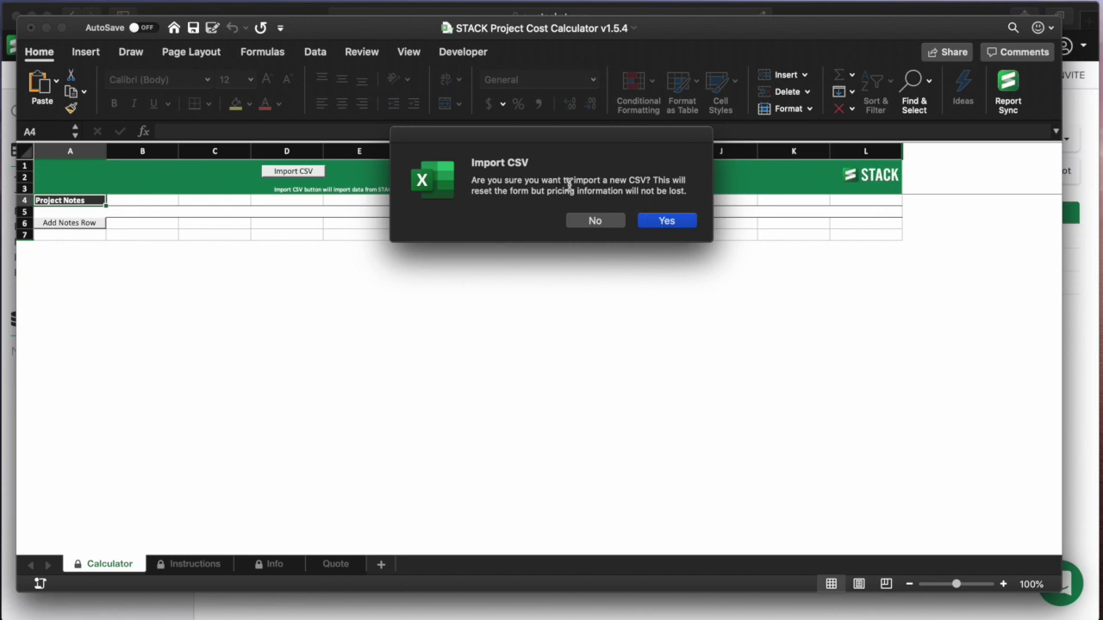
pyautogui.click(665, 221)
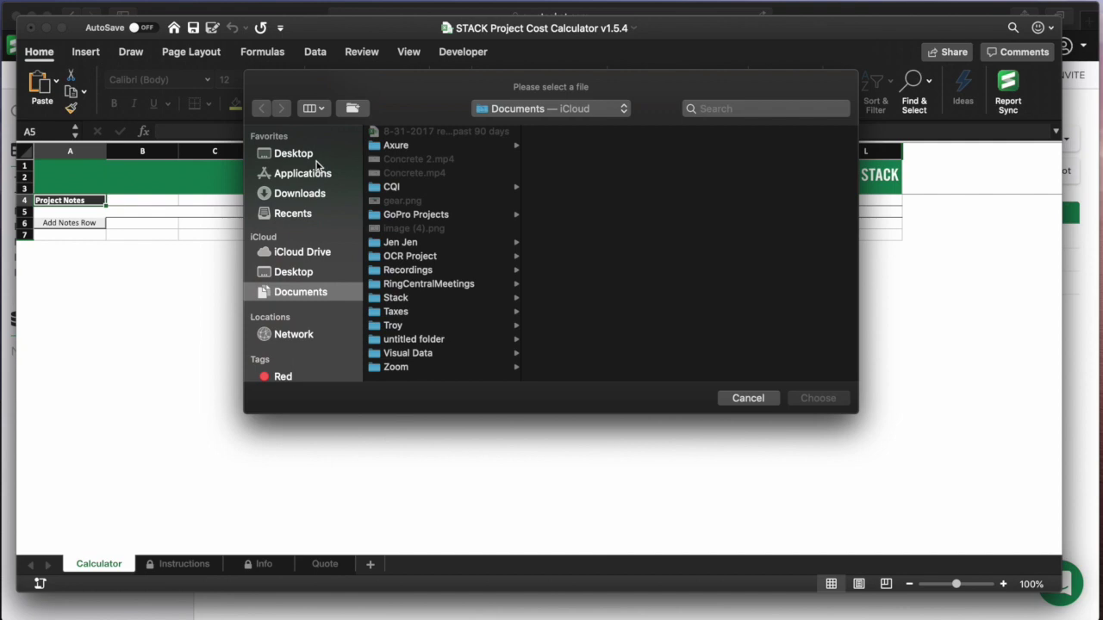
pyautogui.click(312, 155)
pyautogui.scroll(-10, 411, 184)
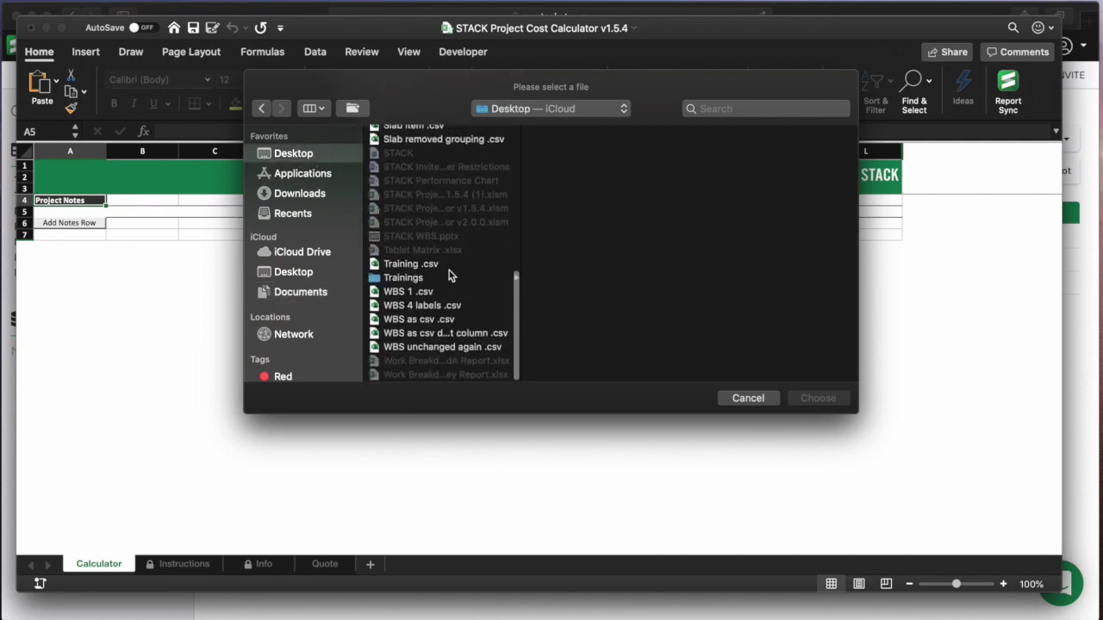
pyautogui.click(418, 264)
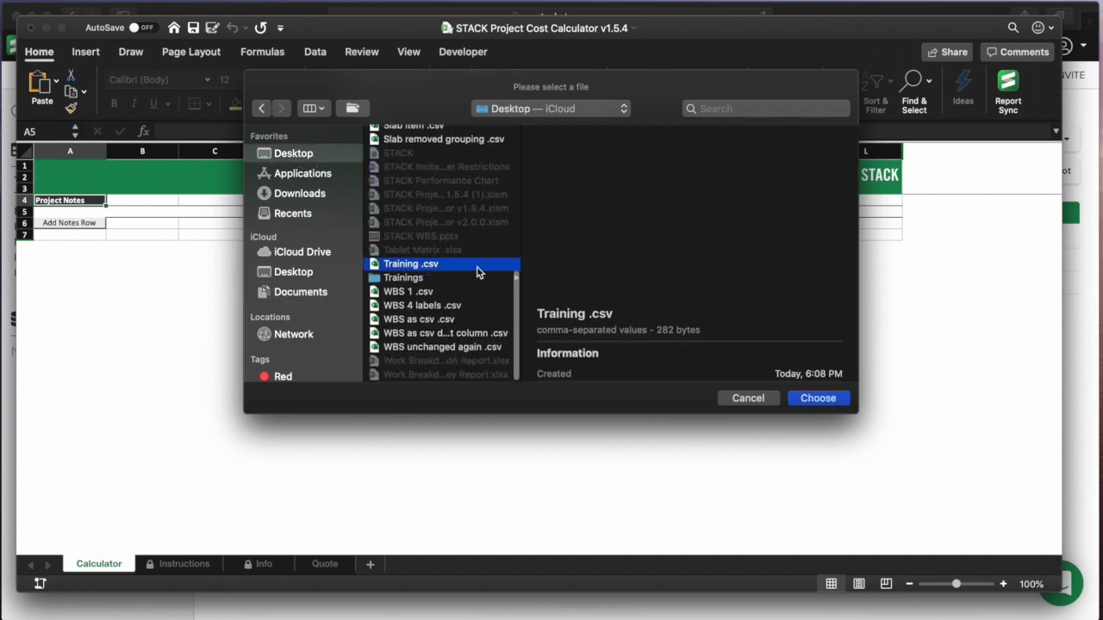
pyautogui.click(818, 398)
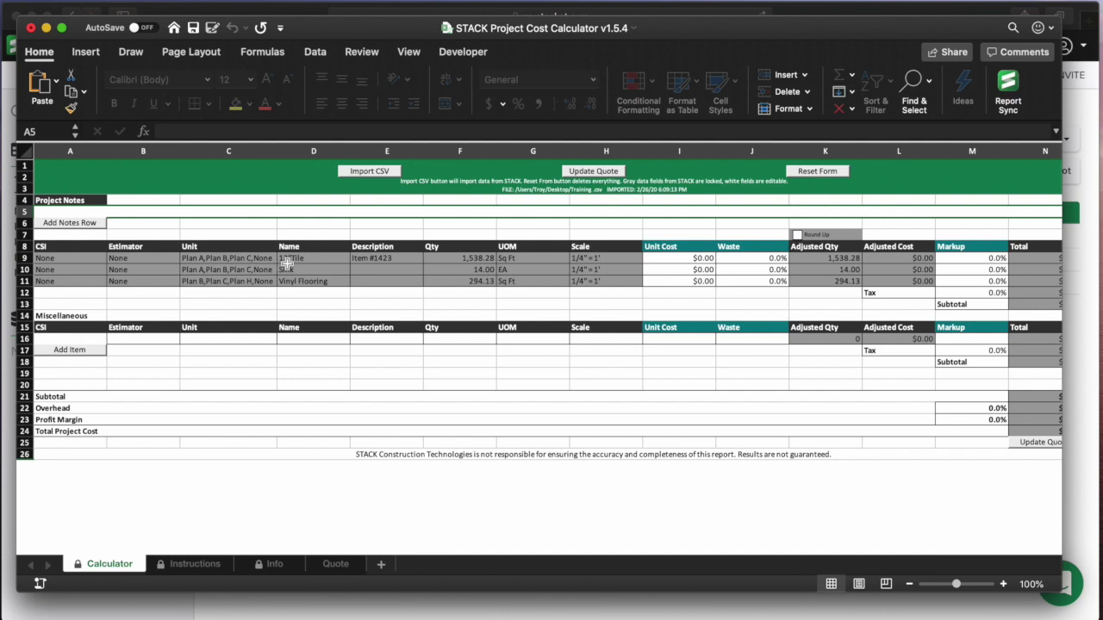
# - Give 12"Tile a $3.50 unit cost, 10% waste and 15% markup, totaling $6,810.73
pyautogui.click(315, 260)
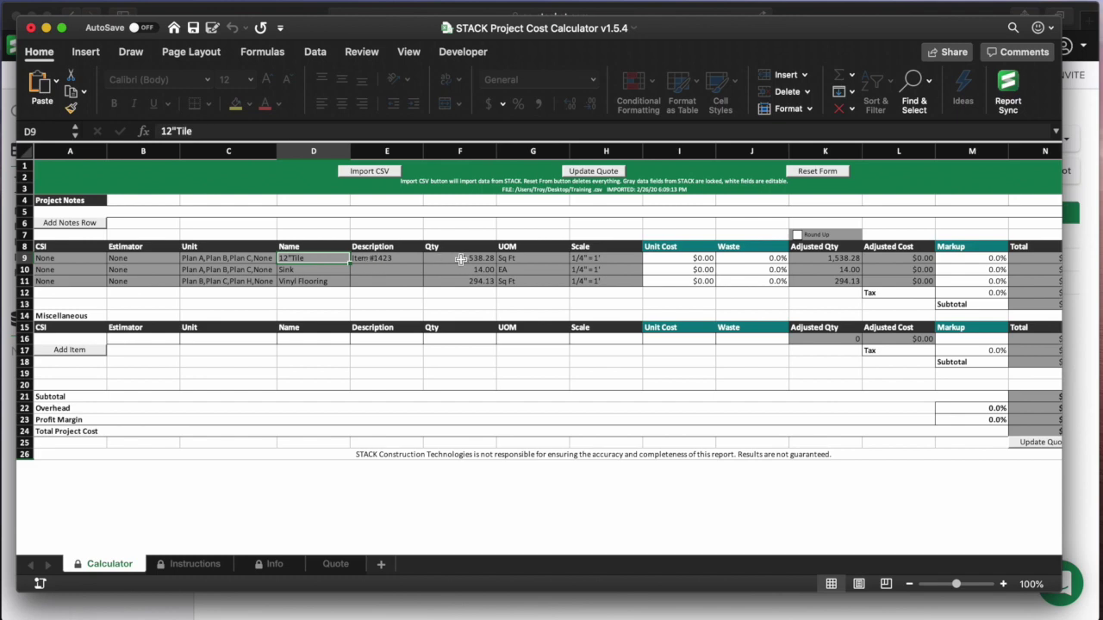
pyautogui.click(702, 258)
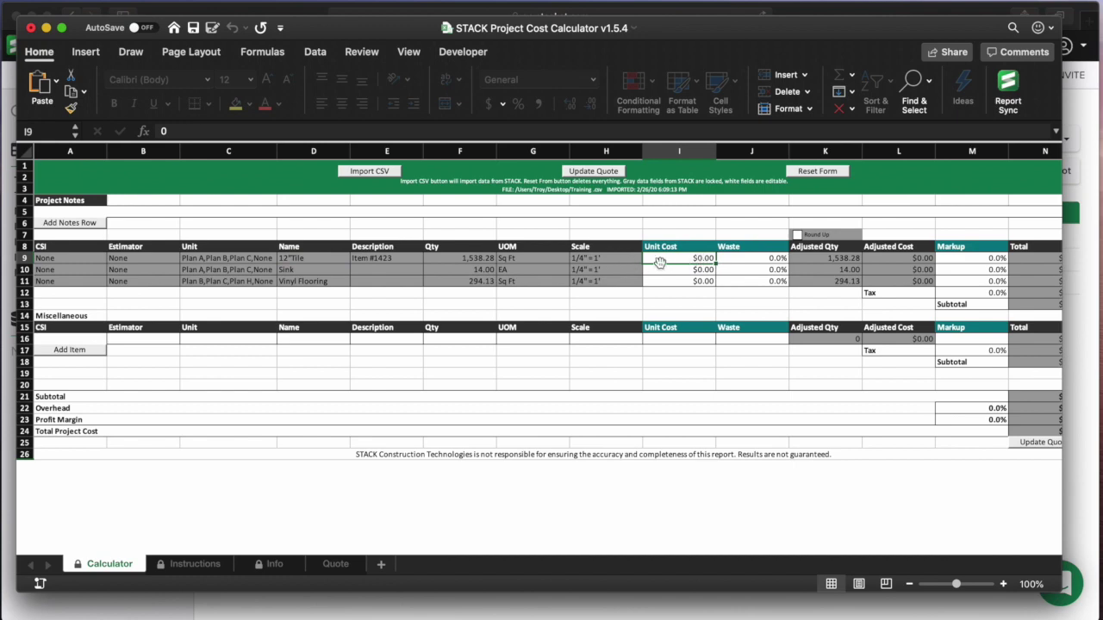
pyautogui.write('3.5')
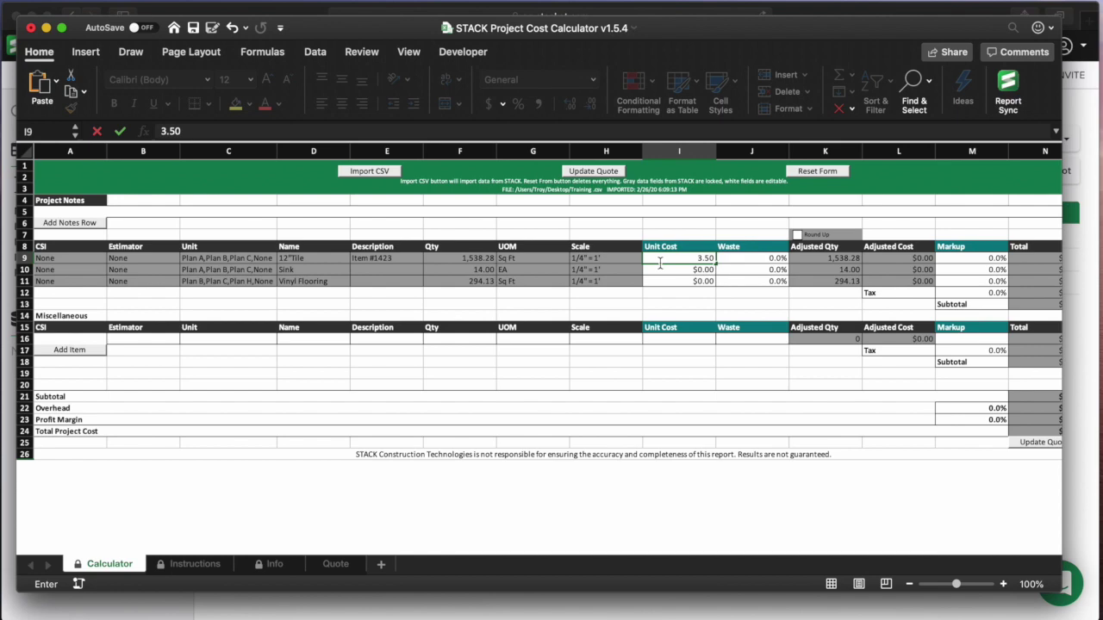
pyautogui.press('Tab')
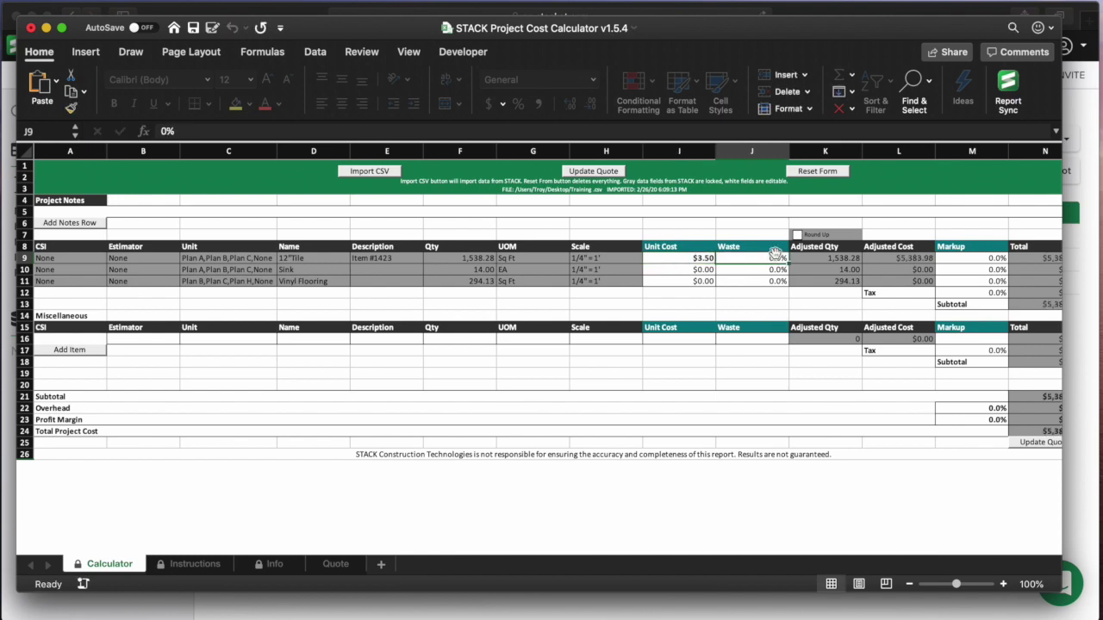
pyautogui.write('10')
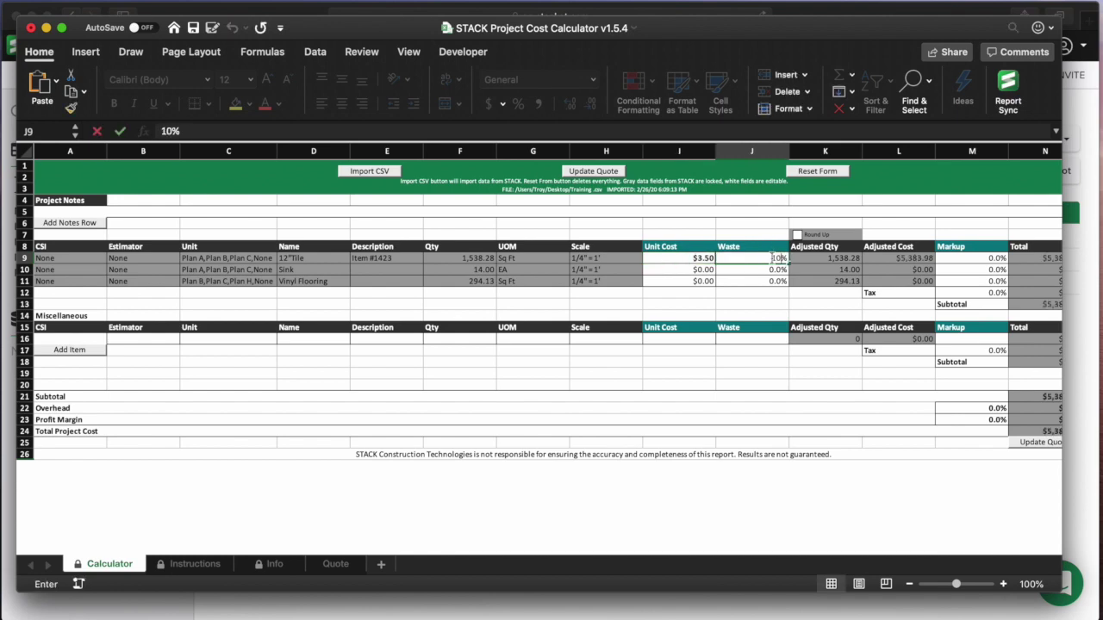
pyautogui.press('Tab')
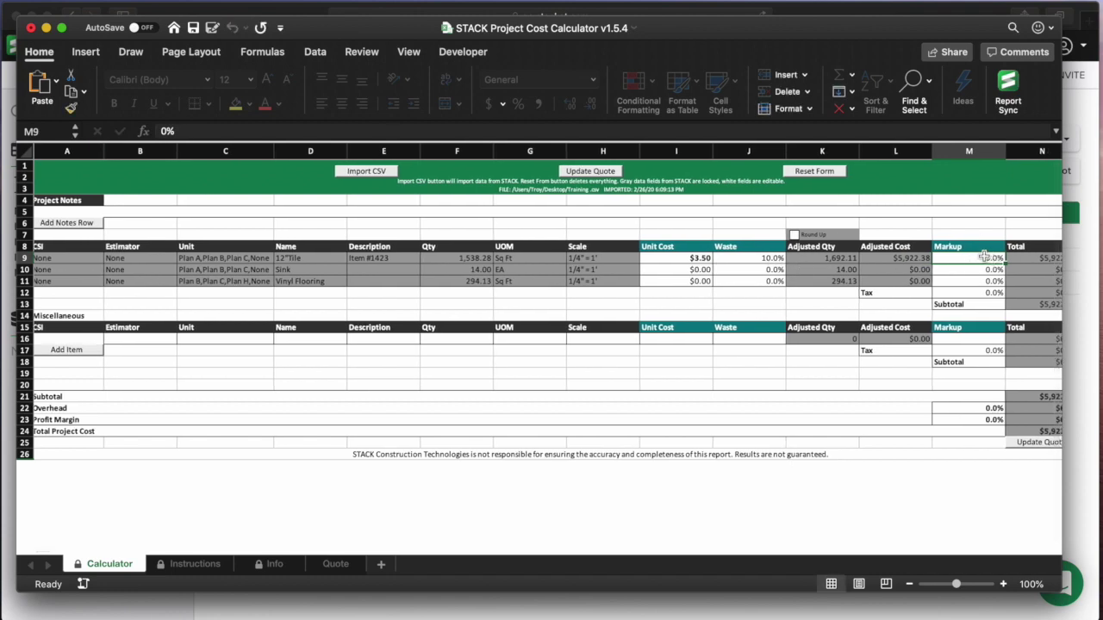
pyautogui.write('15')
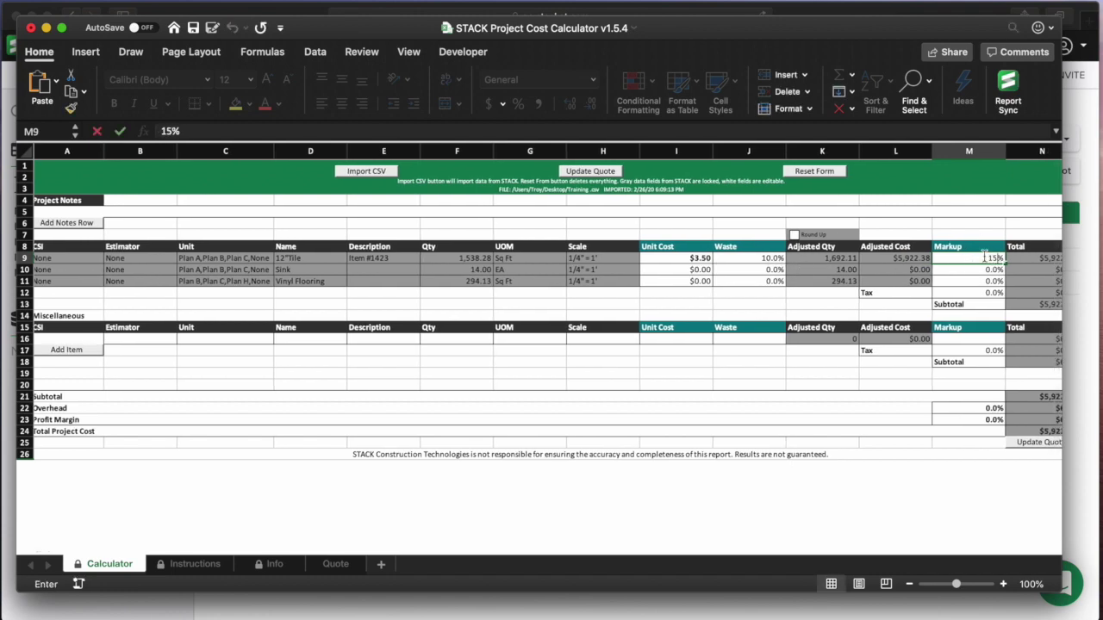
pyautogui.press('Tab')
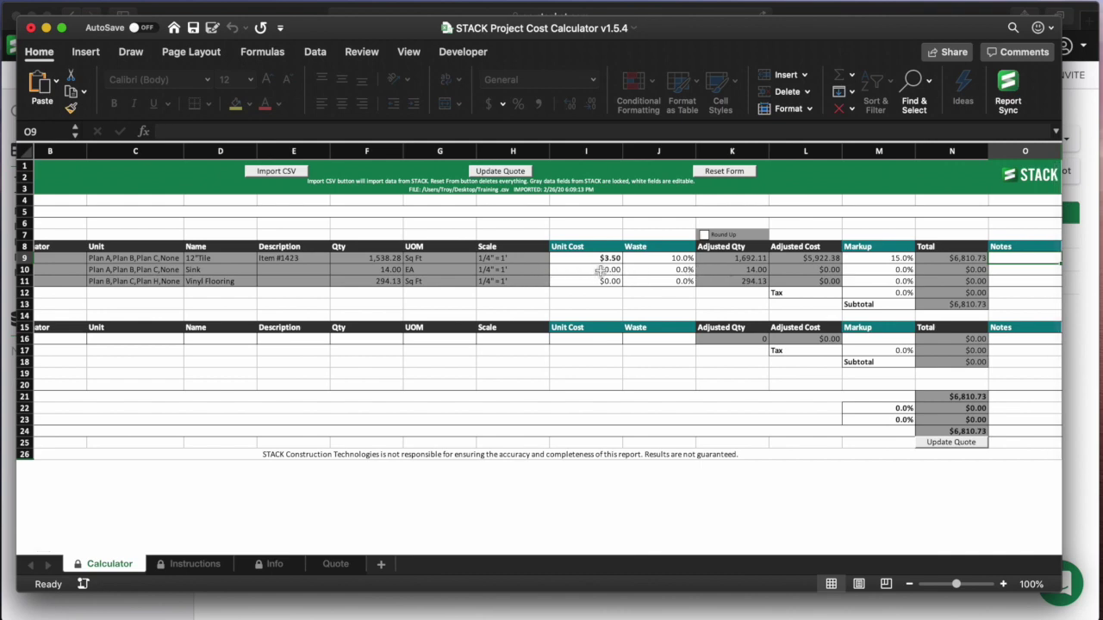
# - Give Sink a $50.00 unit cost and 14% markup, totaling $798.00
pyautogui.click(607, 270)
pyautogui.write('50')
pyautogui.press('Tab')
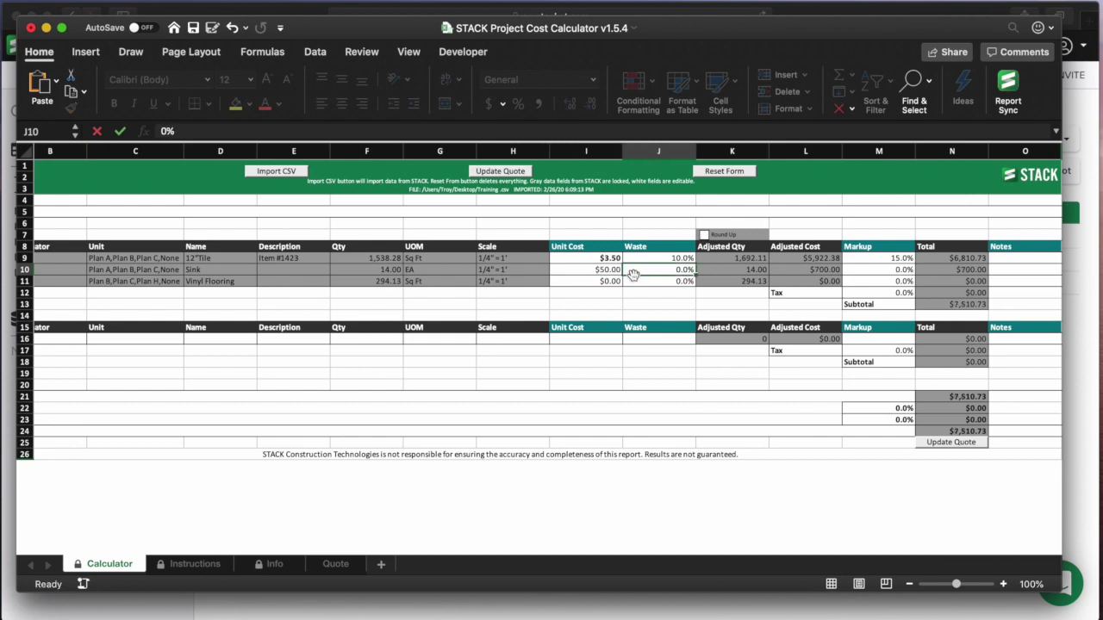
pyautogui.click(895, 270)
pyautogui.write('14')
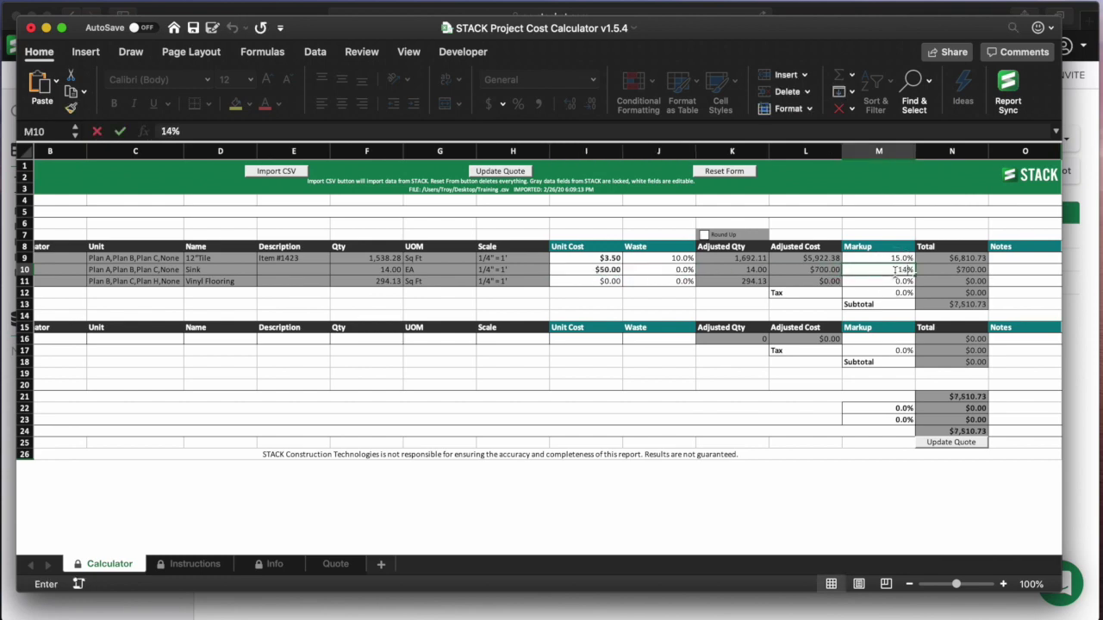
pyautogui.press('Tab')
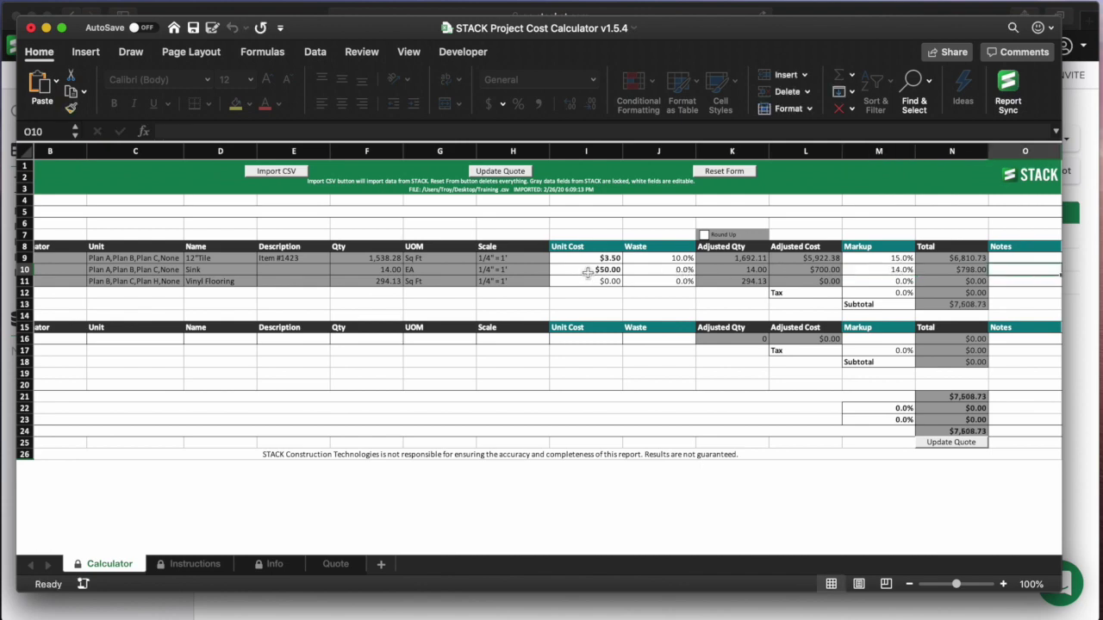
pyautogui.hscroll(-3, 655, 362)
pyautogui.hscroll(-5, 649, 360)
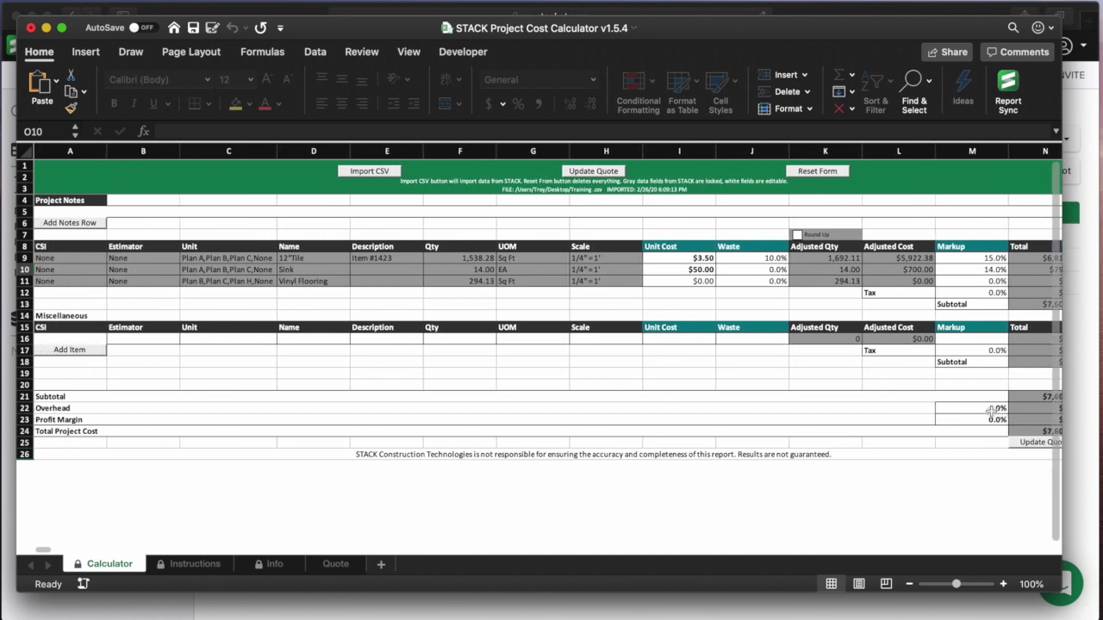
# - Set overhead to 10% and profit to 15%, bringing the grand total to $9,846.60
pyautogui.click(998, 408)
pyautogui.write('10')
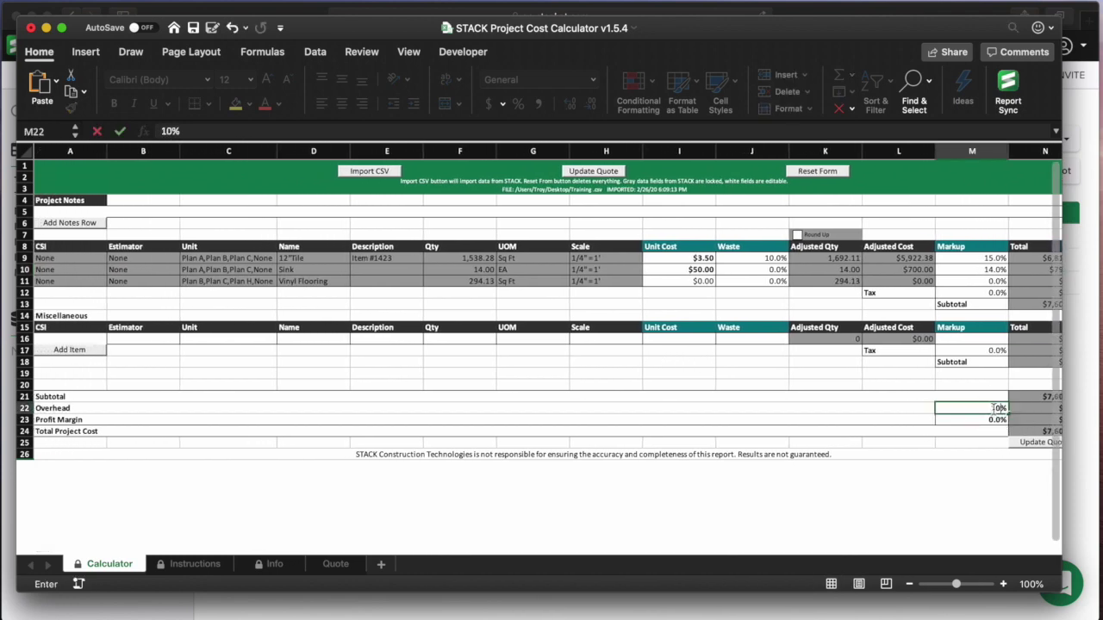
pyautogui.press('Return')
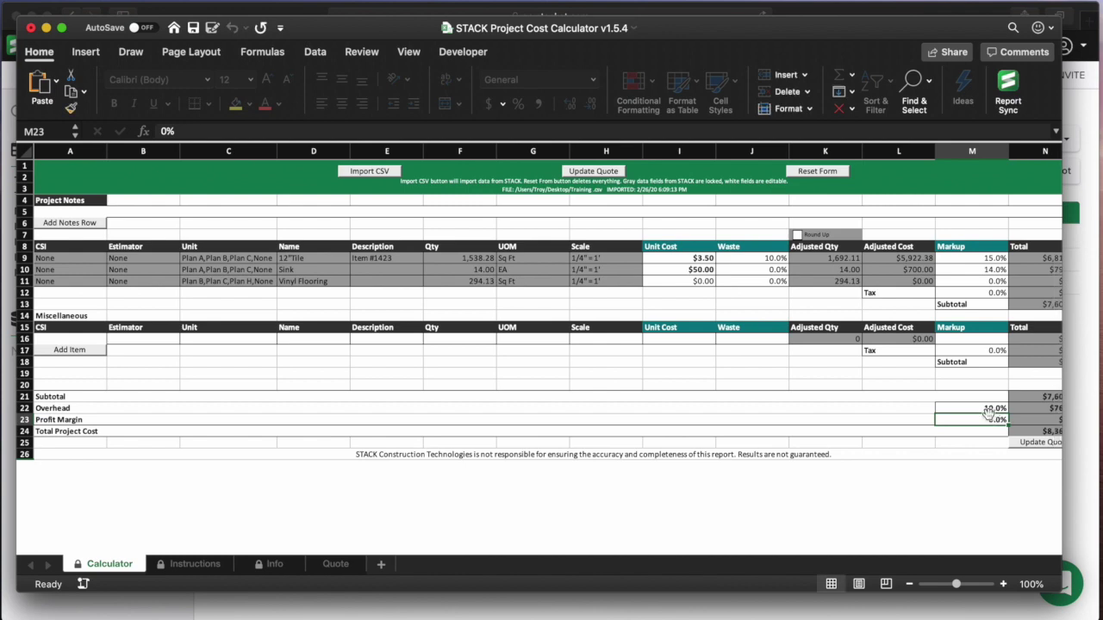
pyautogui.write('15')
pyautogui.press('Return')
# - Zoom the Calculator sheet to 110% with the Total and Notes columns in view
pyautogui.hscroll(2, 985, 438)
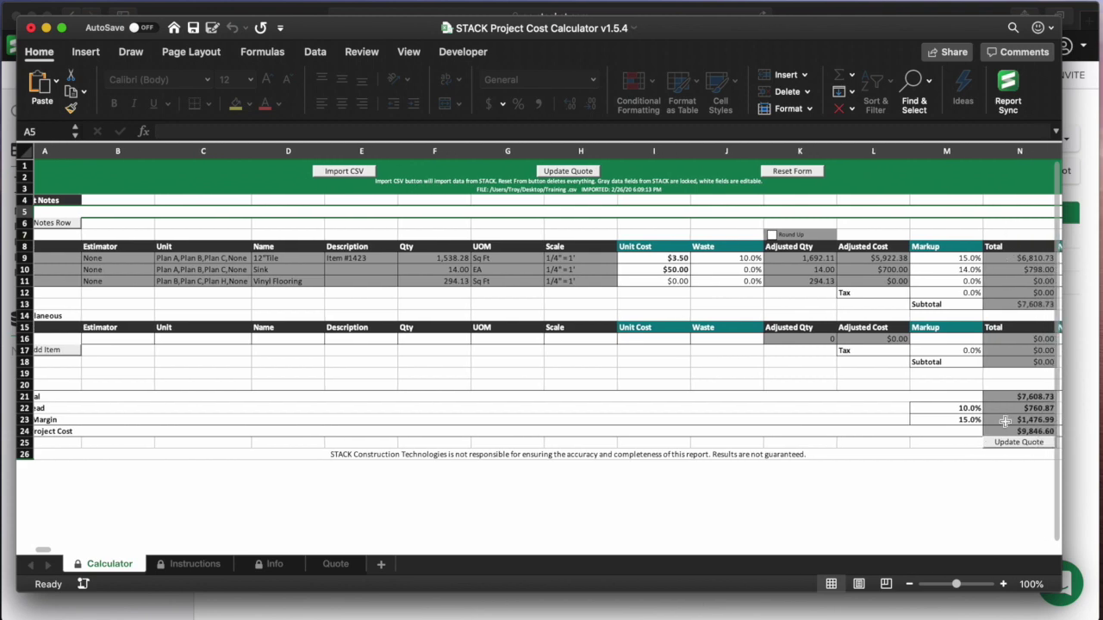
pyautogui.hscroll(5, 1004, 421)
pyautogui.click(1003, 584)
pyautogui.hscroll(3, 991, 499)
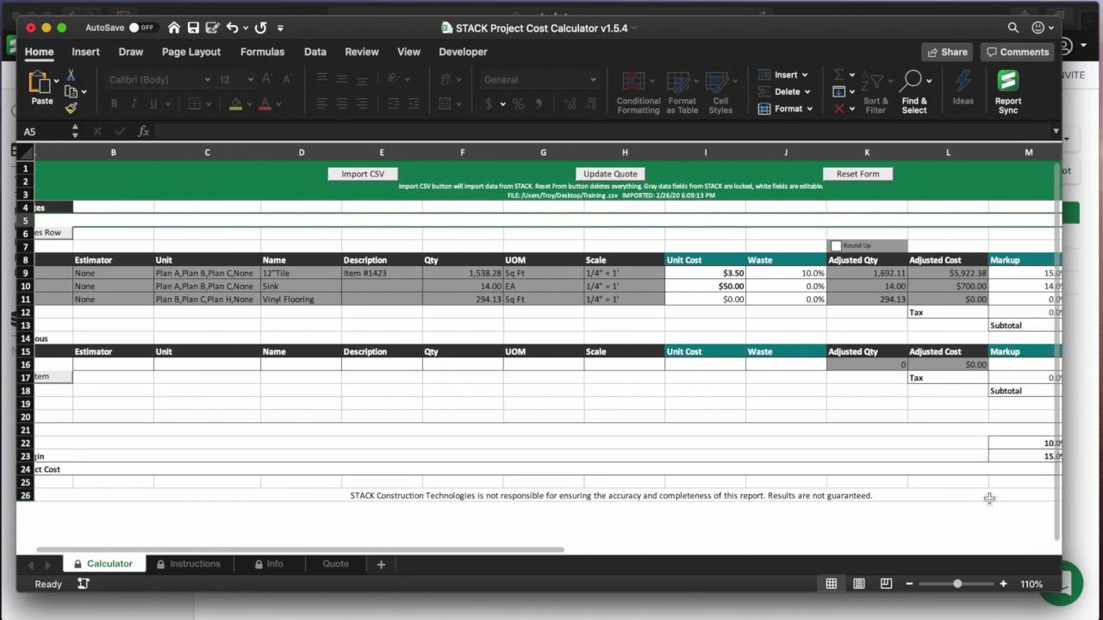
pyautogui.hscroll(10, 989, 498)
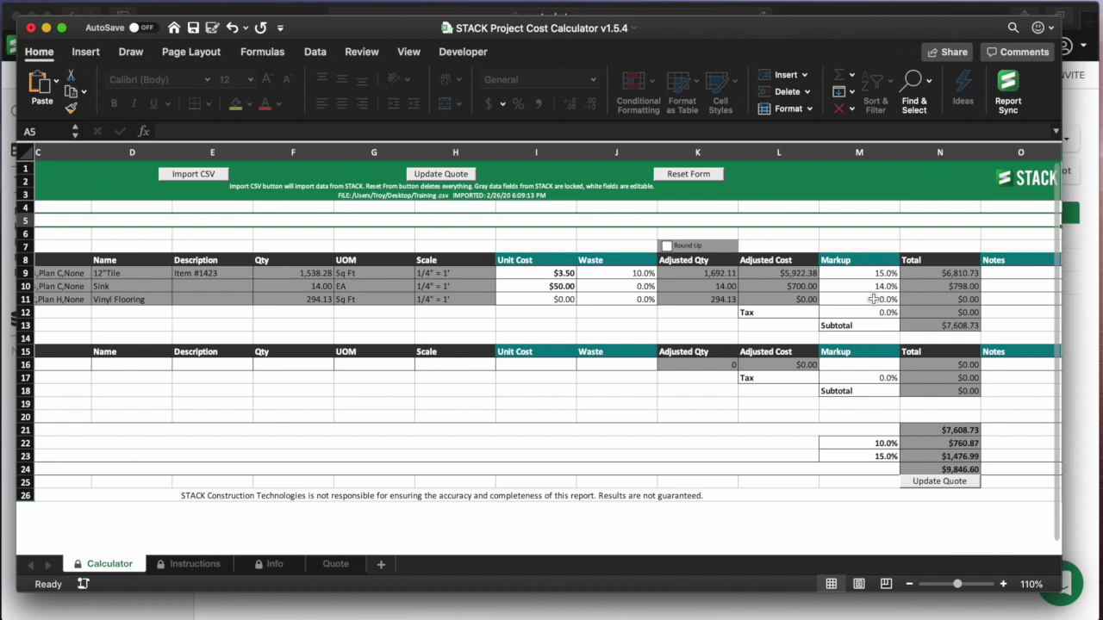
pyautogui.hotkey('ctrl', 'Up')
pyautogui.click(475, 435)
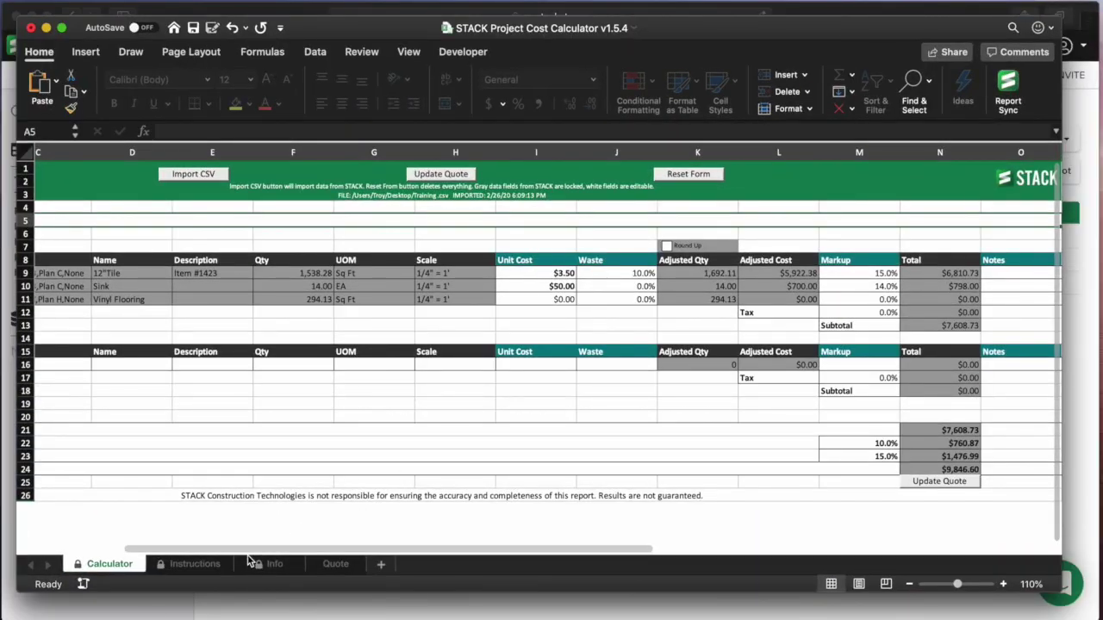
# - Review the Info sheet's quote terms, footer and custom colour, cancelling each without changes
pyautogui.click(269, 564)
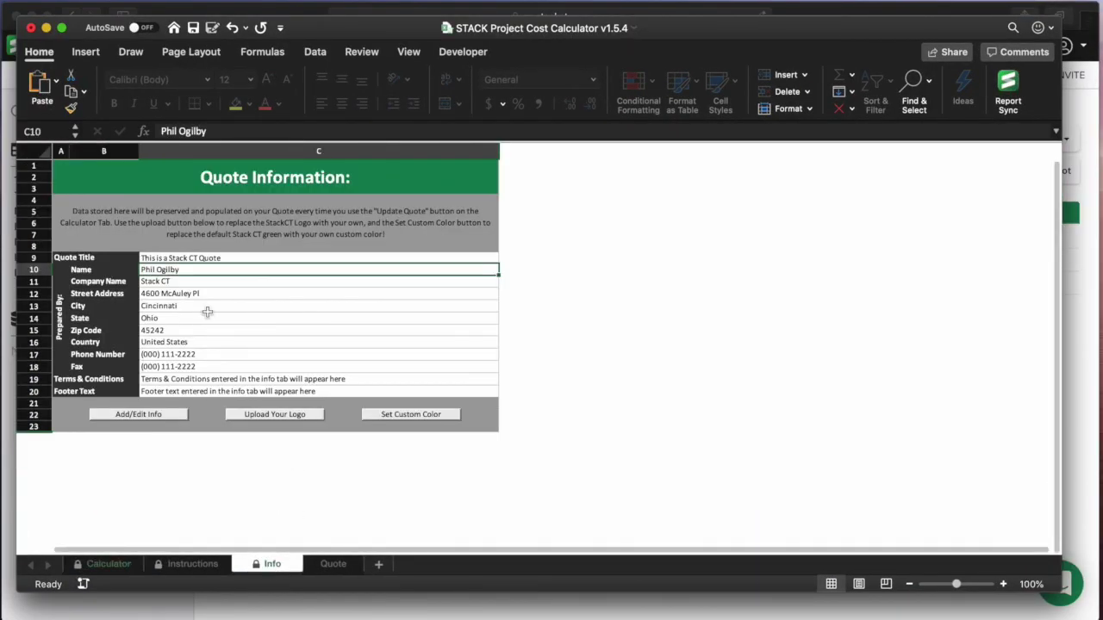
pyautogui.click(141, 415)
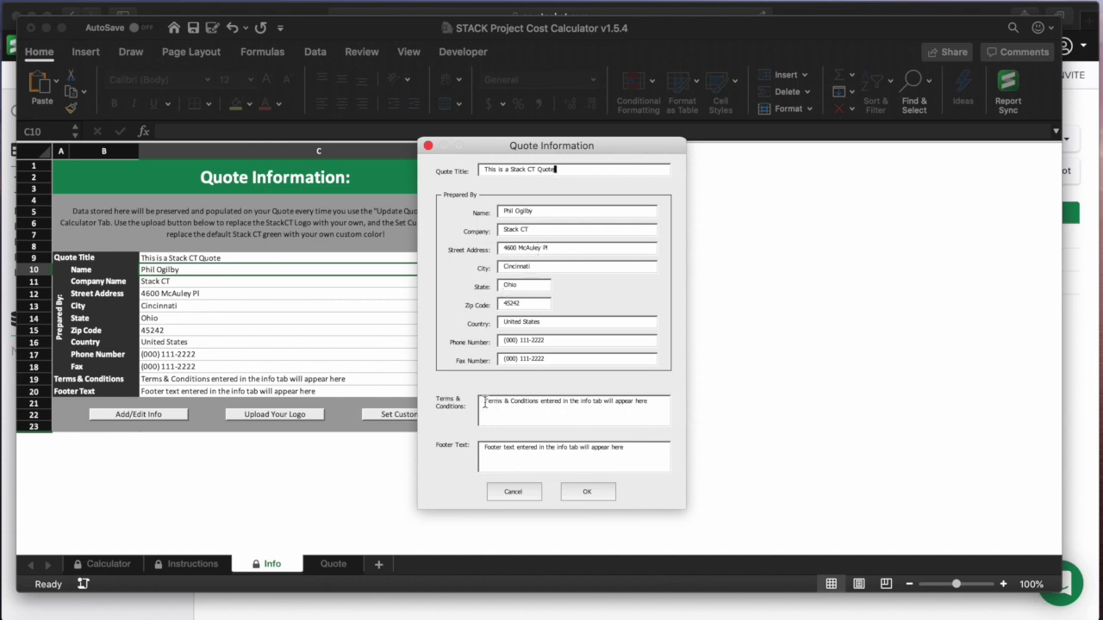
pyautogui.moveTo(484, 402); pyautogui.dragTo(647, 401)
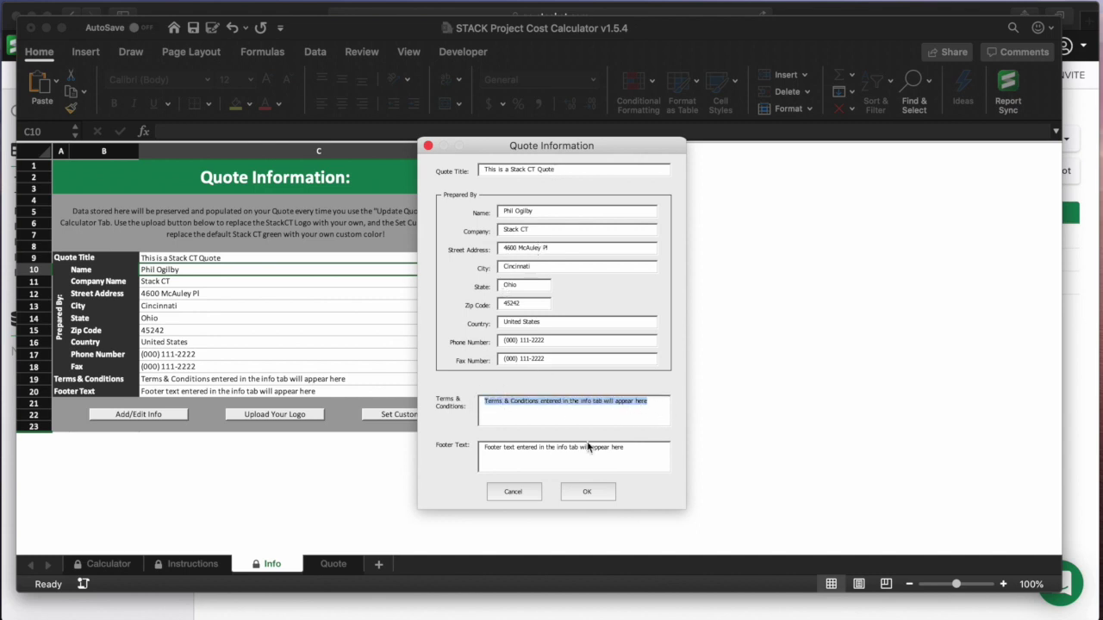
pyautogui.moveTo(484, 449); pyautogui.dragTo(646, 452)
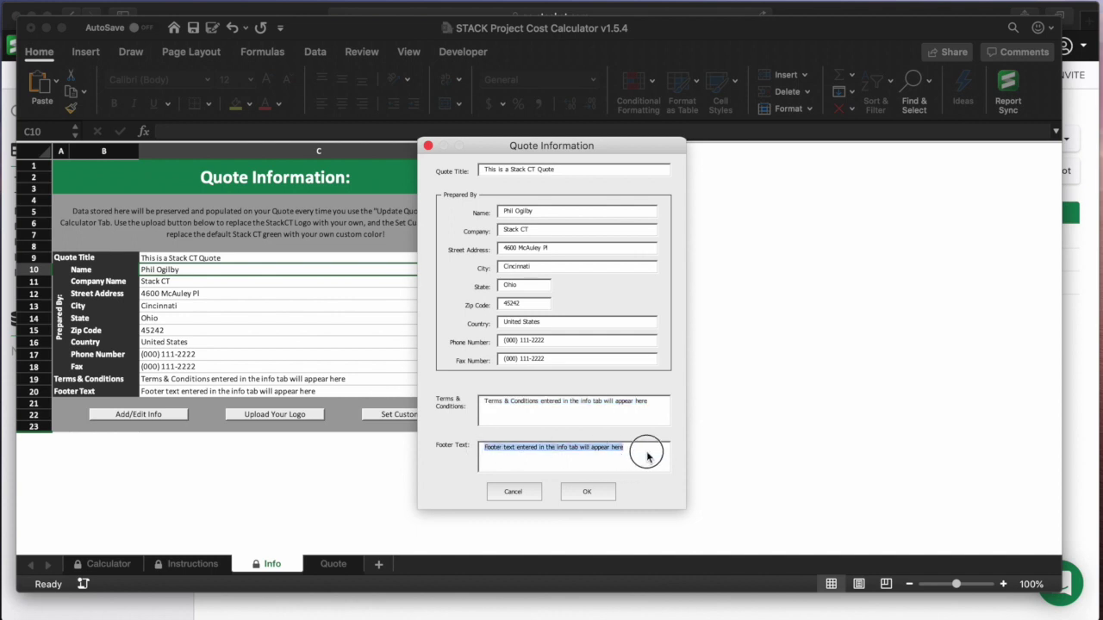
pyautogui.click(523, 494)
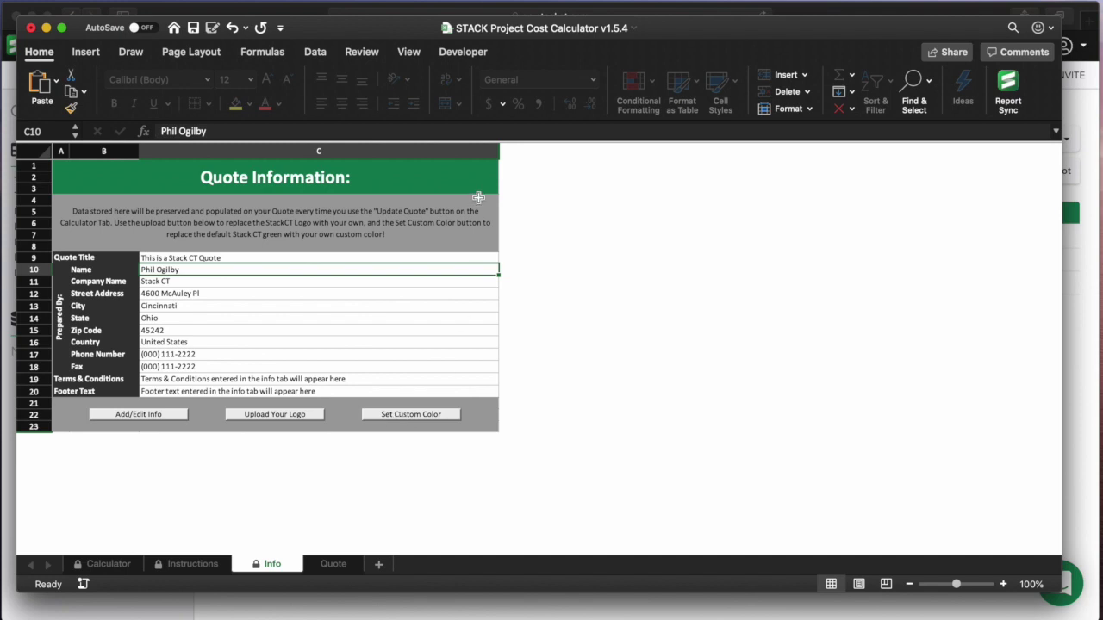
pyautogui.click(428, 420)
pyautogui.click(617, 352)
# - Regenerate the quote from the Calculator sheet and view the Stack CT quote on the Quote sheet
pyautogui.click(110, 565)
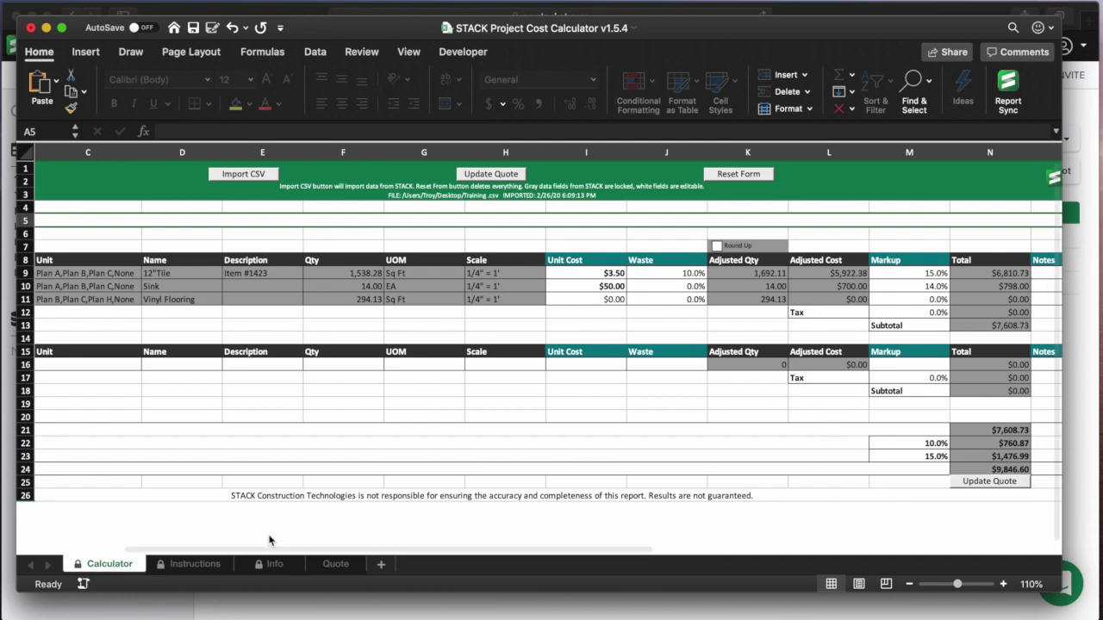
pyautogui.click(991, 482)
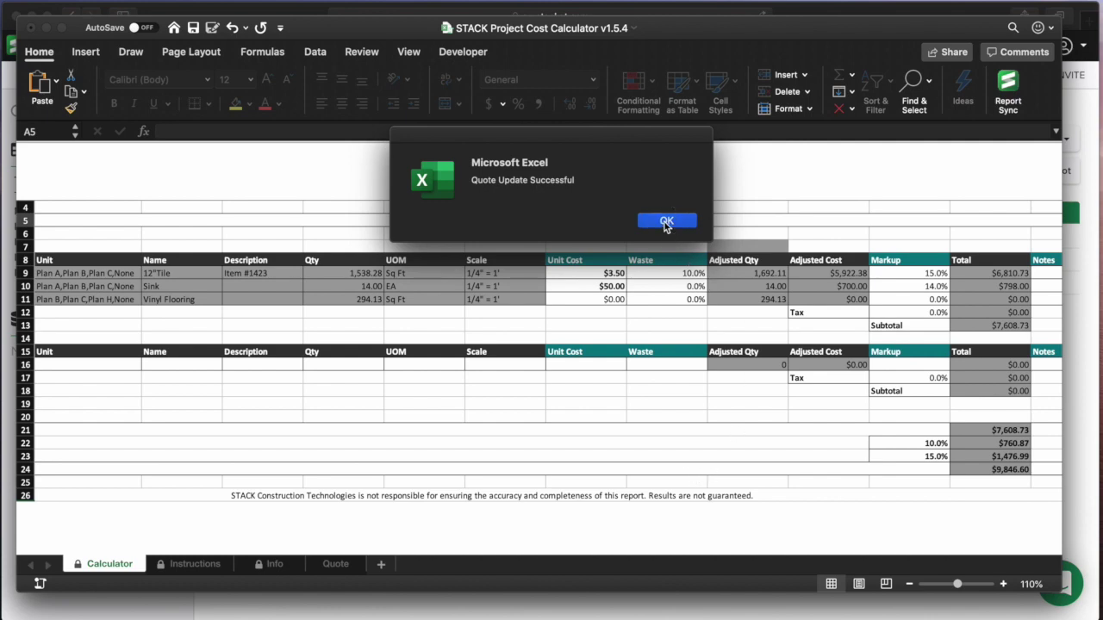
pyautogui.click(660, 222)
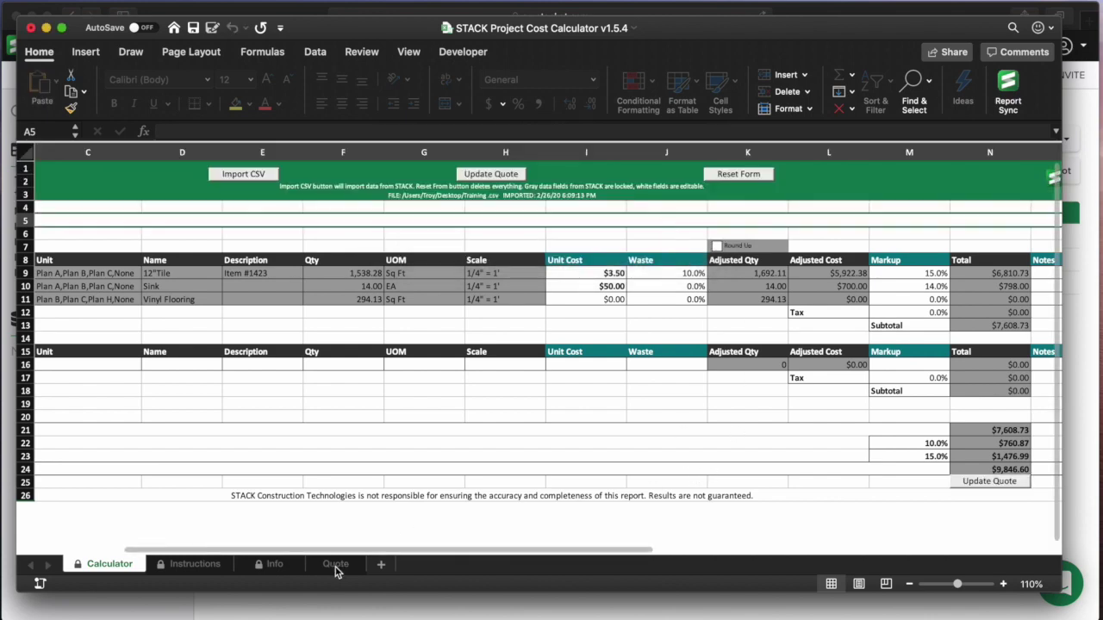
pyautogui.click(337, 564)
pyautogui.scroll(6, 418, 487)
pyautogui.scroll(10, 420, 485)
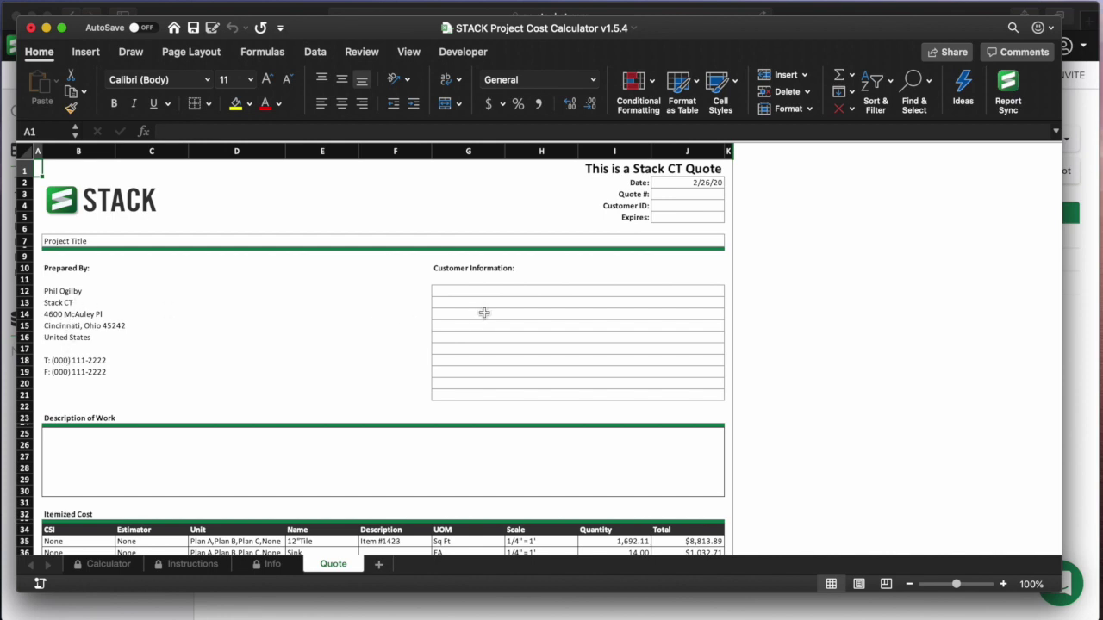
# - Review the quote's Customer Information and Description of Work areas down to the $9,846.60 total
pyautogui.click(499, 292)
pyautogui.scroll(-2, 496, 312)
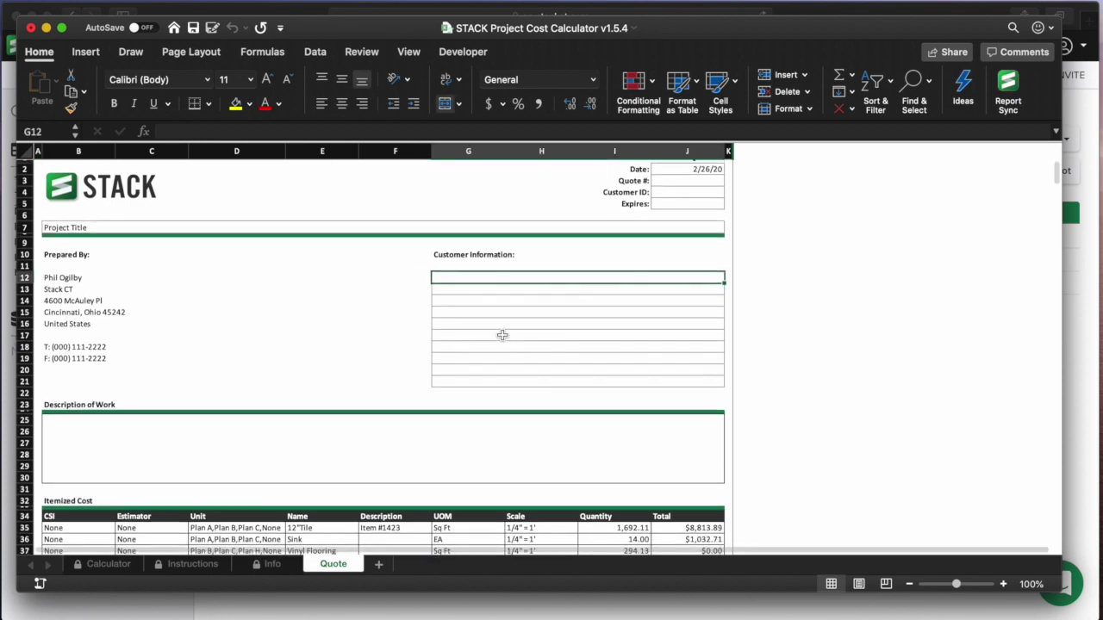
pyautogui.scroll(-5, 503, 335)
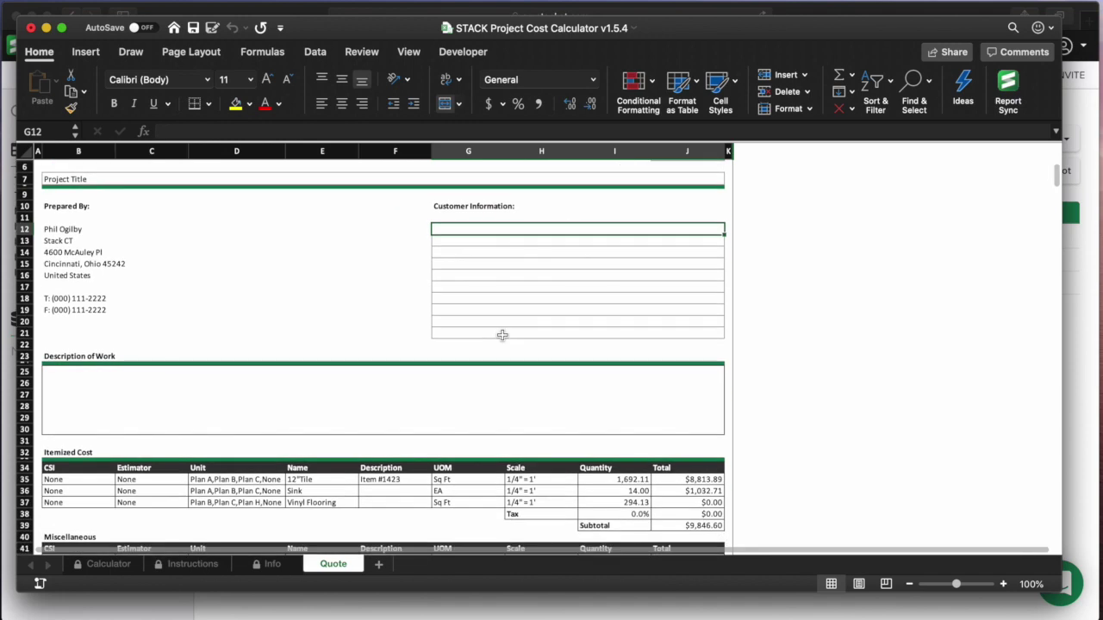
pyautogui.click(115, 319)
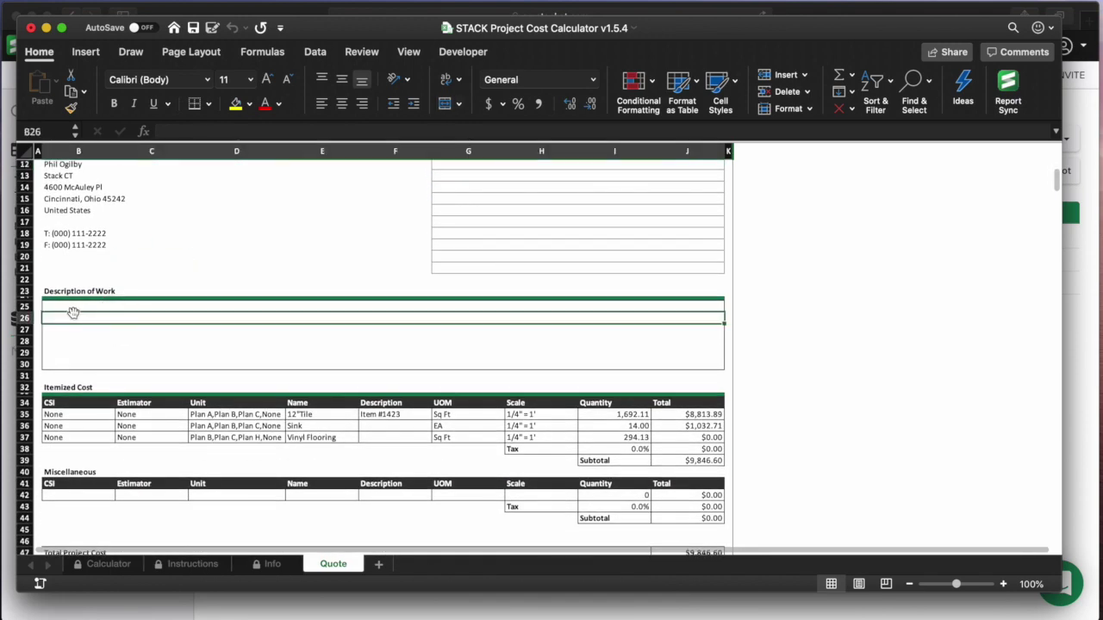
pyautogui.scroll(-2, 140, 332)
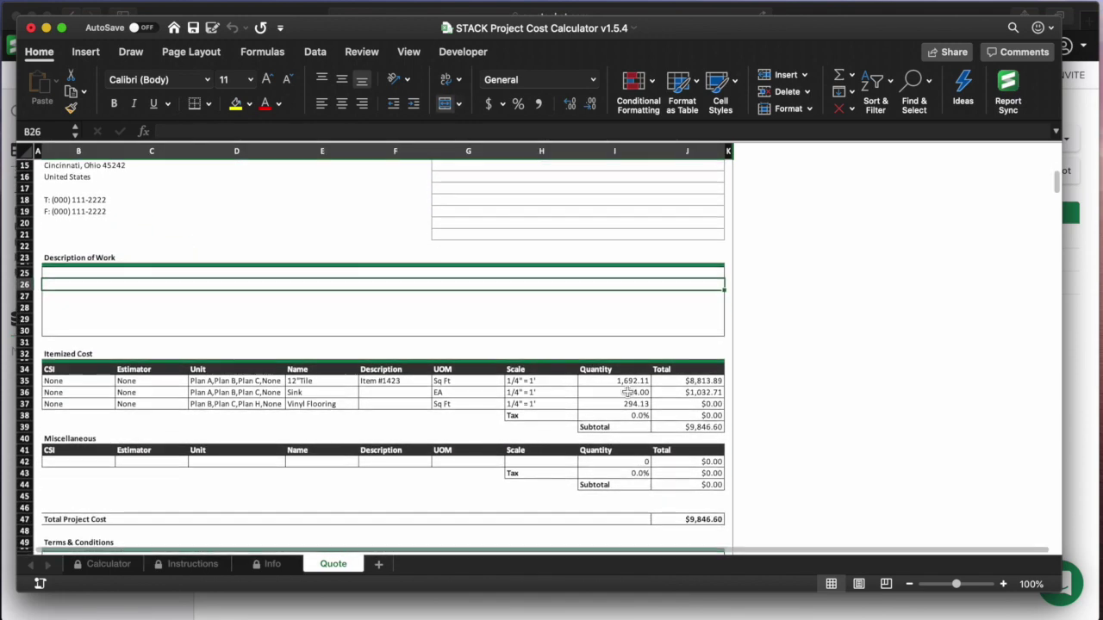
pyautogui.scroll(-2, 679, 399)
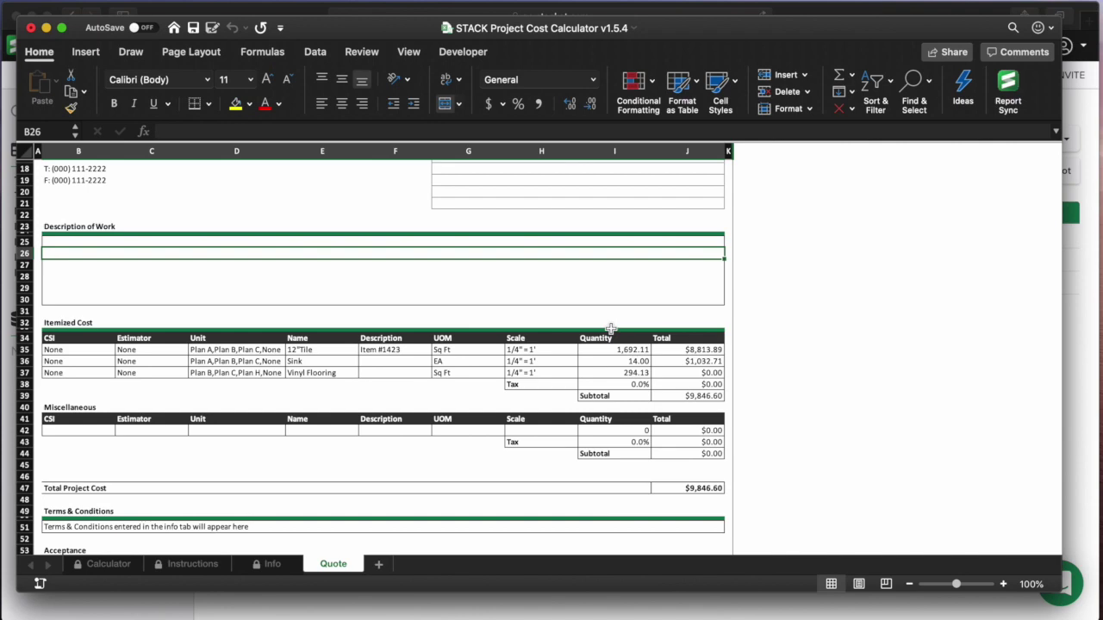
pyautogui.scroll(-6, 669, 361)
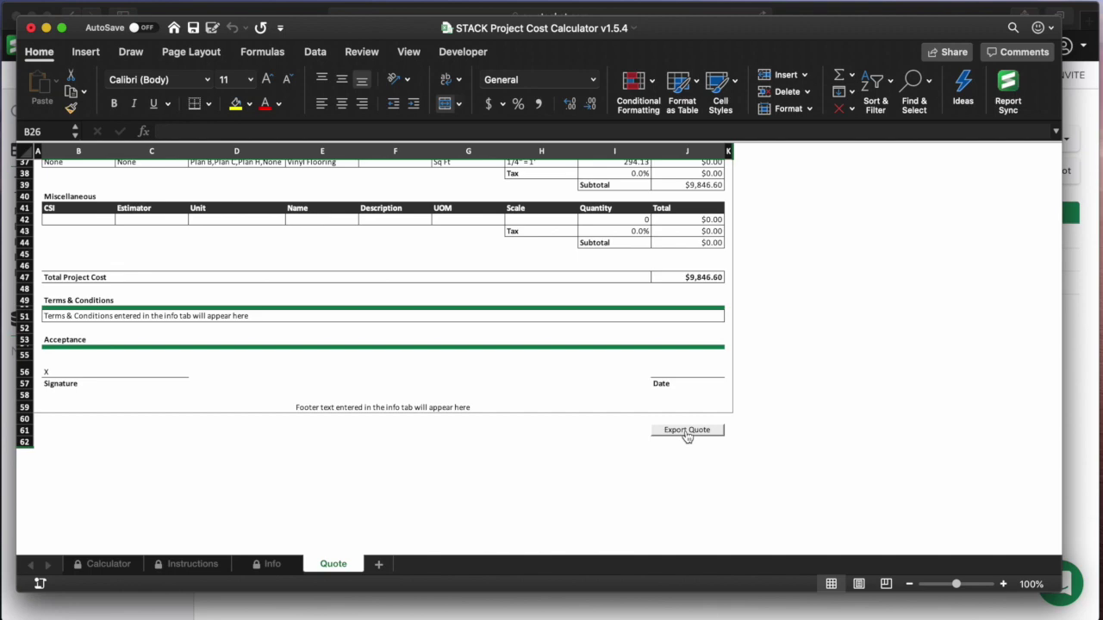
# - Scroll back up the quote and return to the Calculator sheet
pyautogui.scroll(5, 687, 437)
pyautogui.scroll(-3, 687, 437)
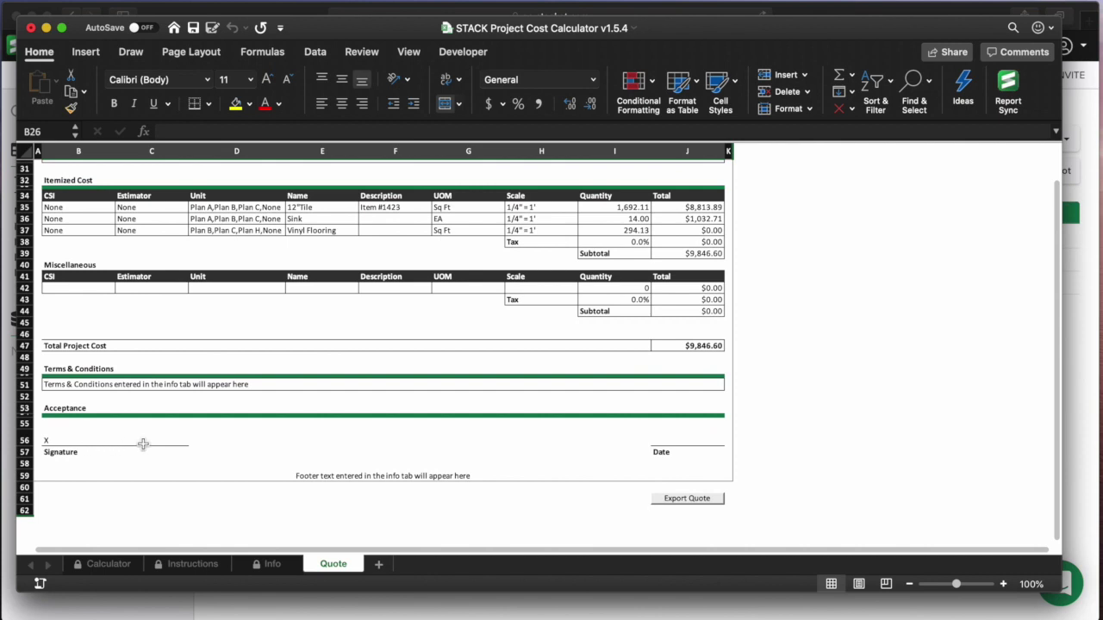
pyautogui.scroll(3, 405, 461)
pyautogui.scroll(5, 414, 461)
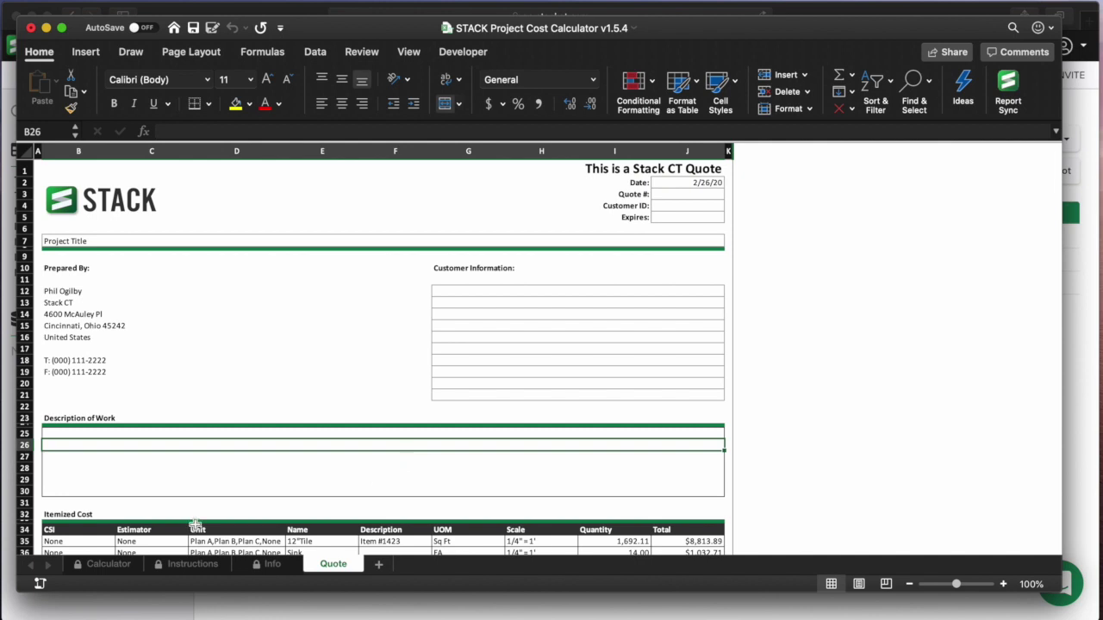
pyautogui.click(101, 575)
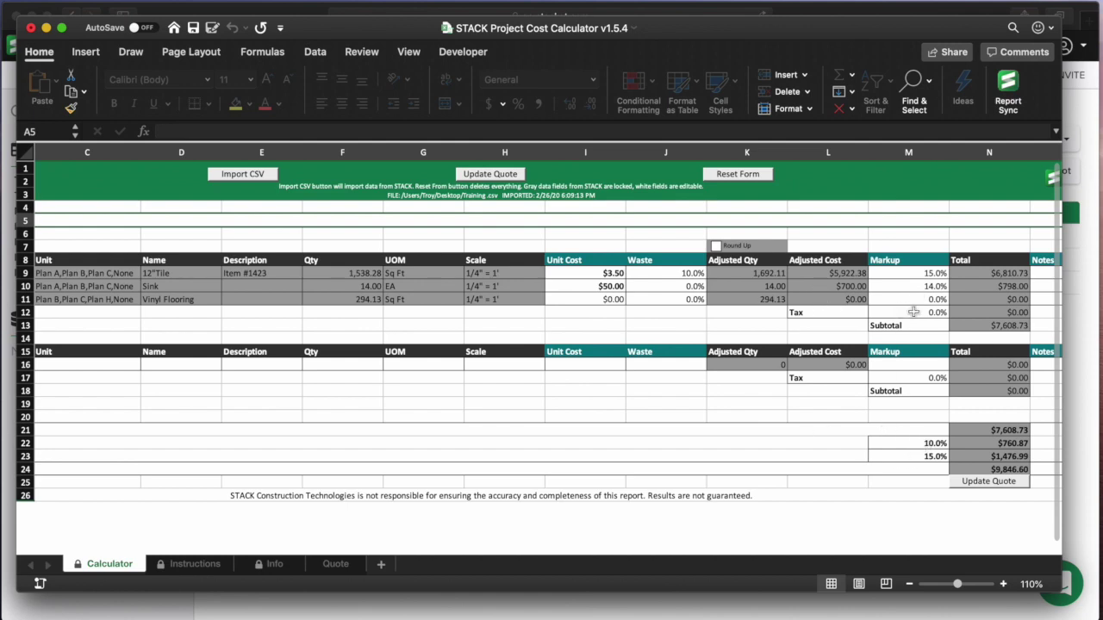
# - Create a new blank workbook, Book1, via File > New
pyautogui.hscroll(2, 918, 312)
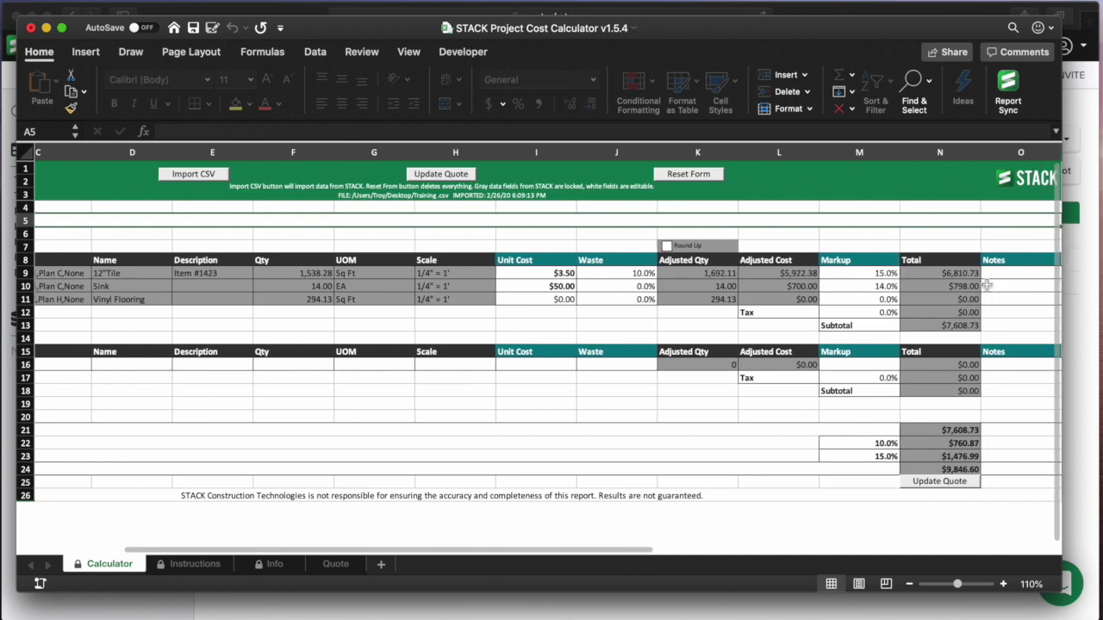
pyautogui.hscroll(-1, 944, 287)
pyautogui.hscroll(-3, 944, 288)
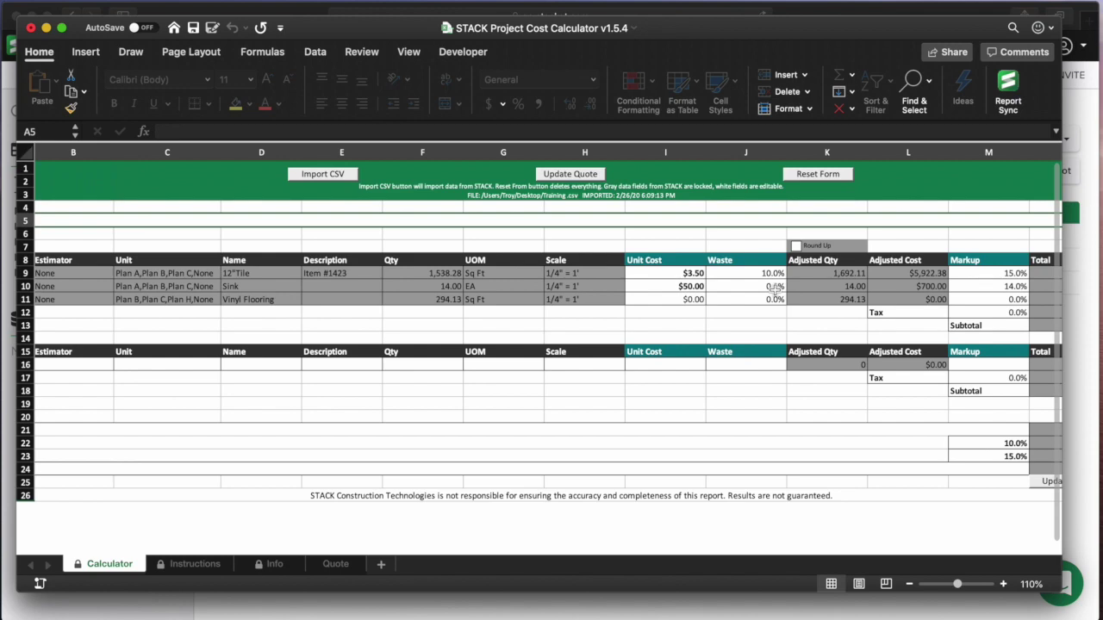
pyautogui.click(86, 1)
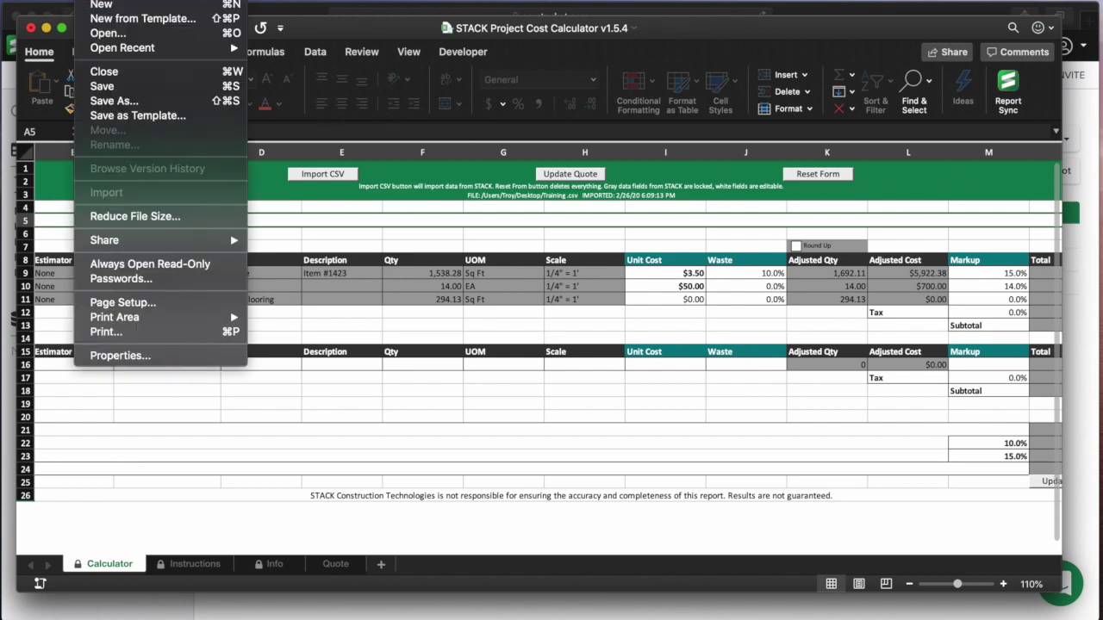
pyautogui.click(102, 7)
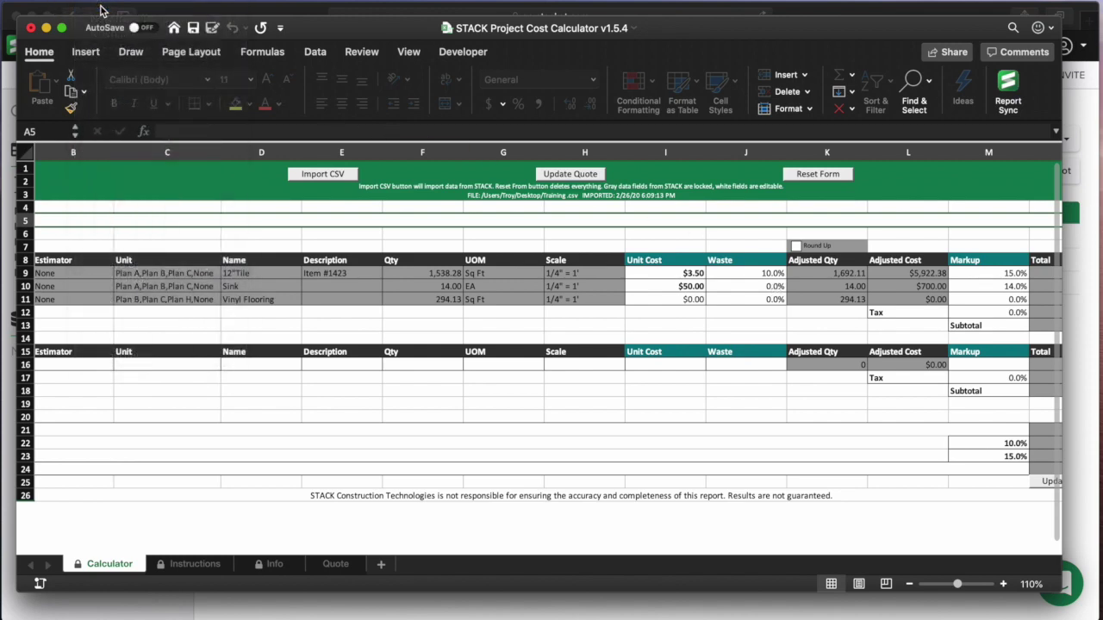
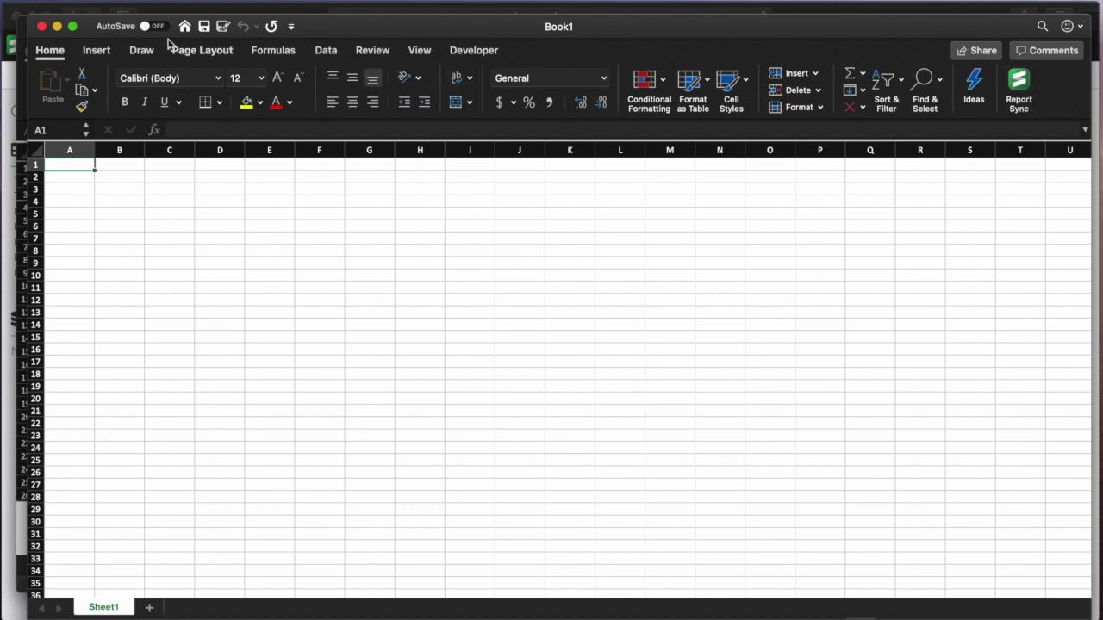
# - Search the Office add-ins store for 'sta', then close the store
pyautogui.click(98, 54)
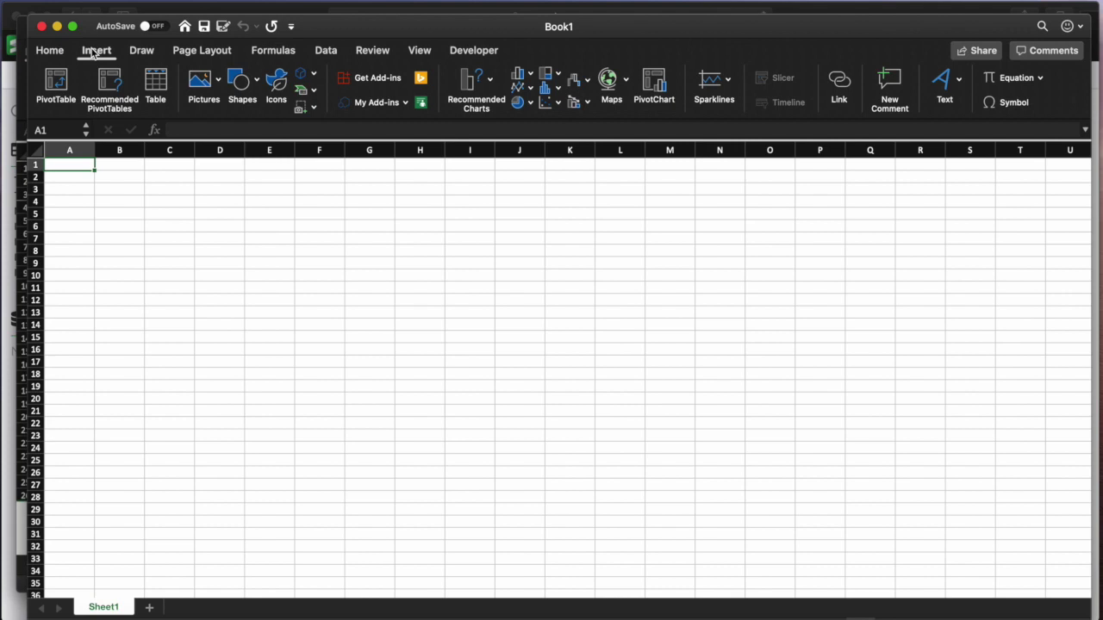
pyautogui.click(376, 81)
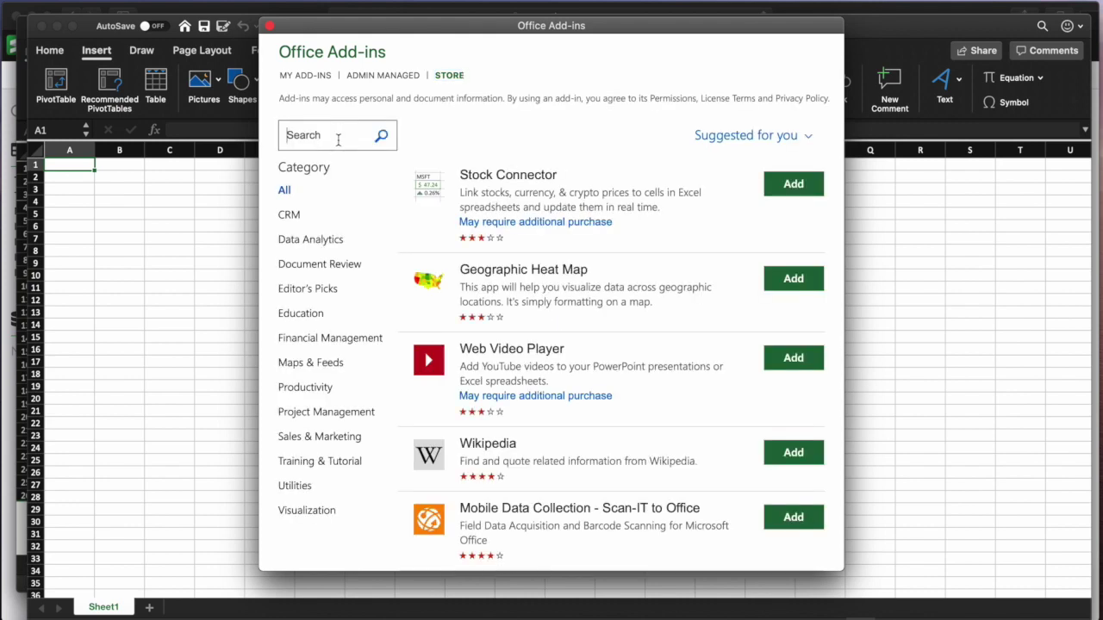
pyautogui.click(338, 141)
pyautogui.write('stack')
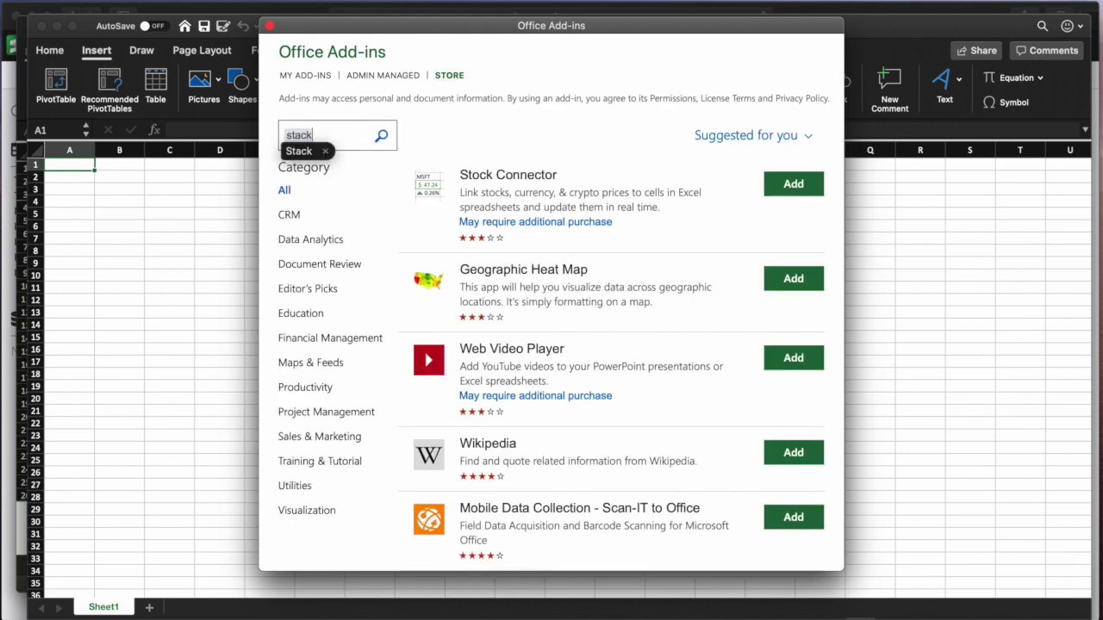
pyautogui.click(383, 138)
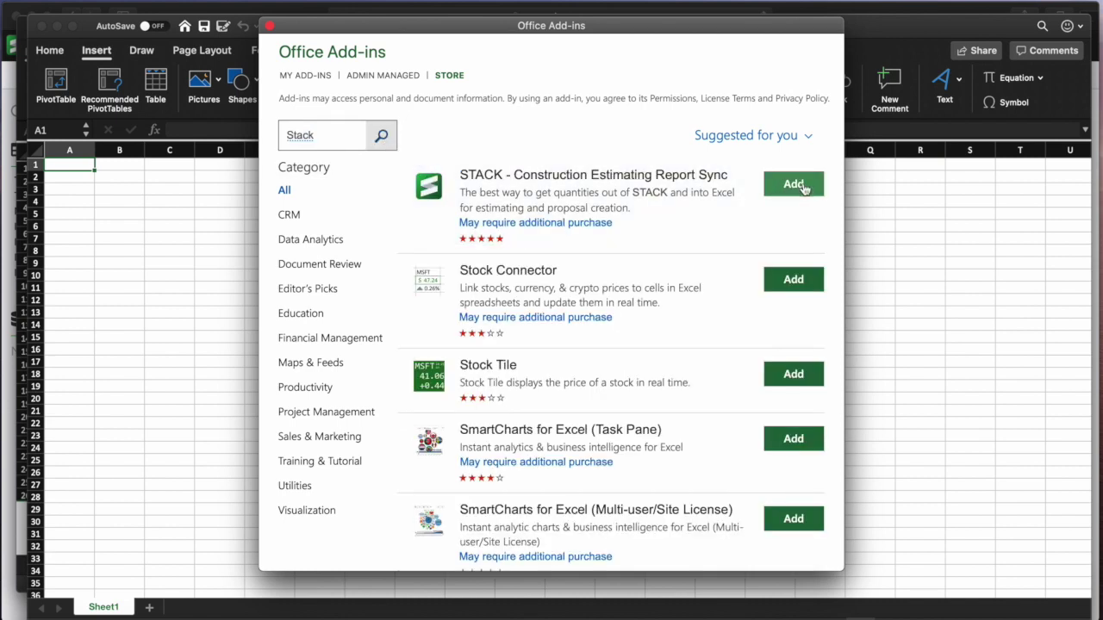
pyautogui.click(269, 27)
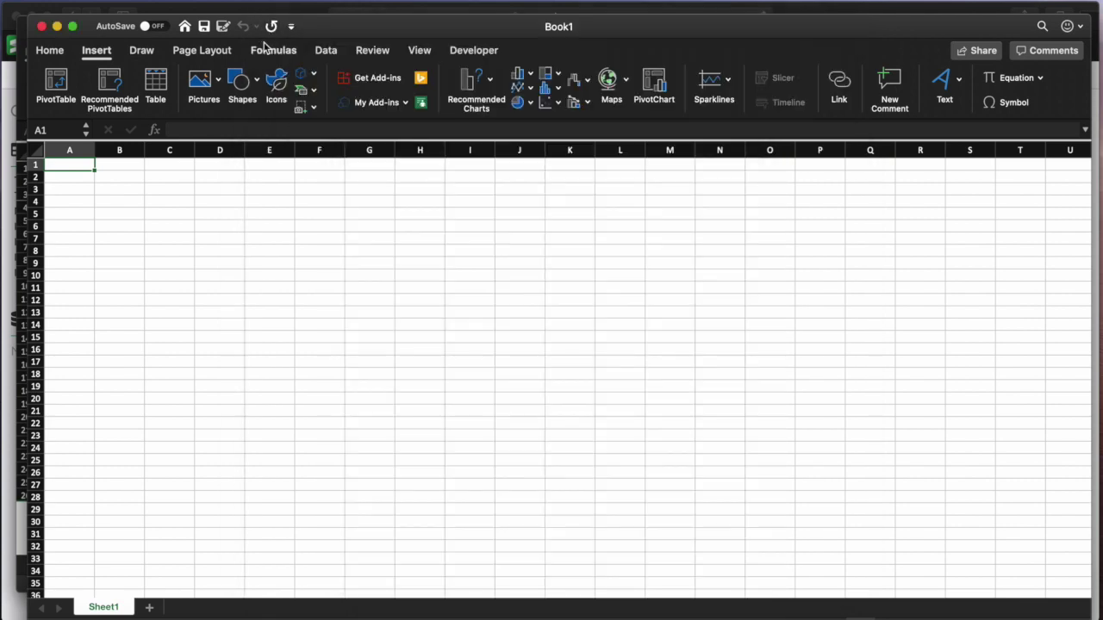
# - Search 'sta' again and add STACK - Construction Estimating Report Sync, accepting the terms
pyautogui.click(372, 79)
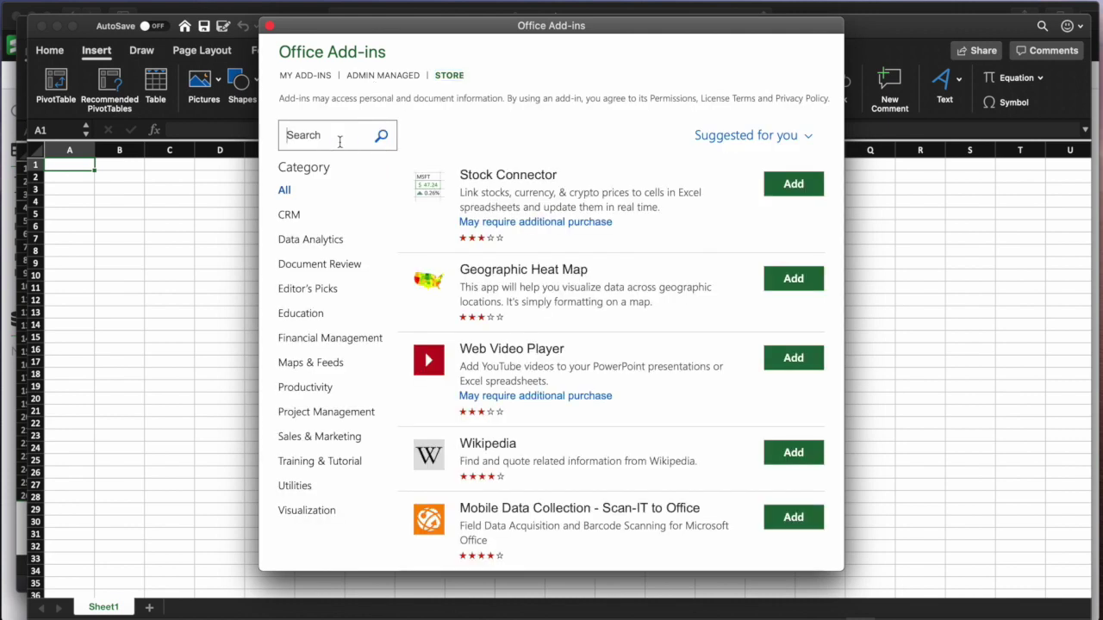
pyautogui.click(339, 142)
pyautogui.write('stack')
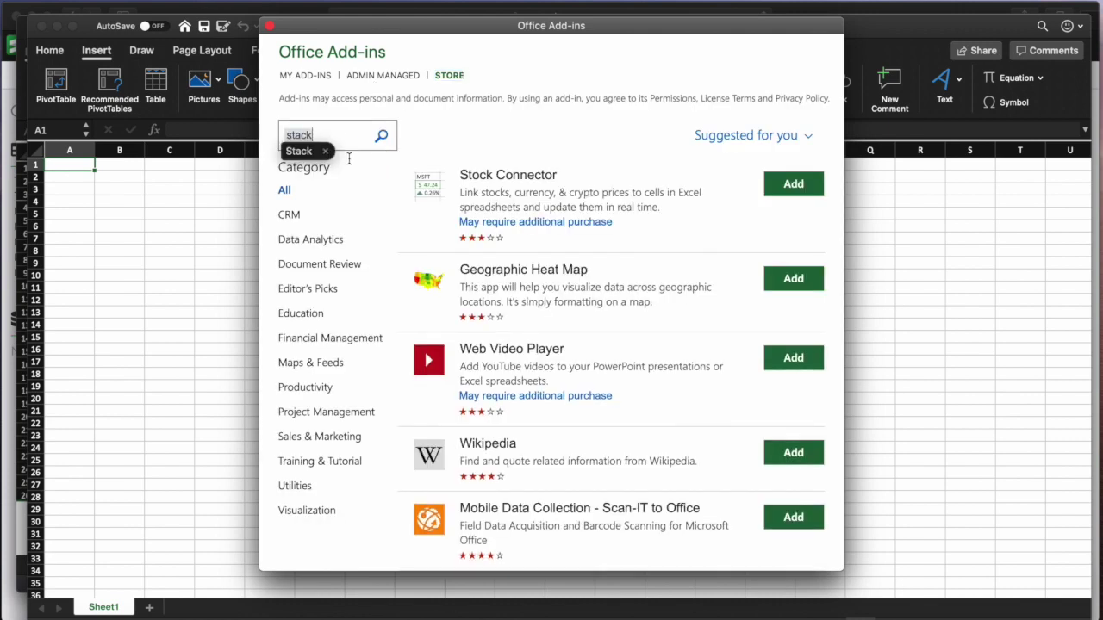
pyautogui.click(381, 140)
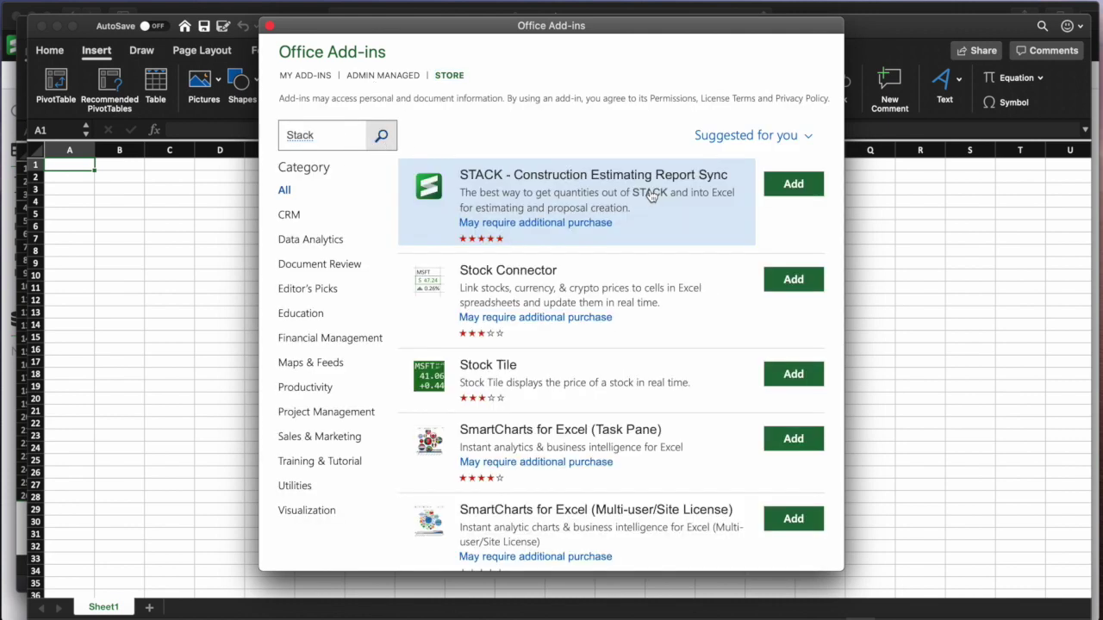
pyautogui.click(778, 191)
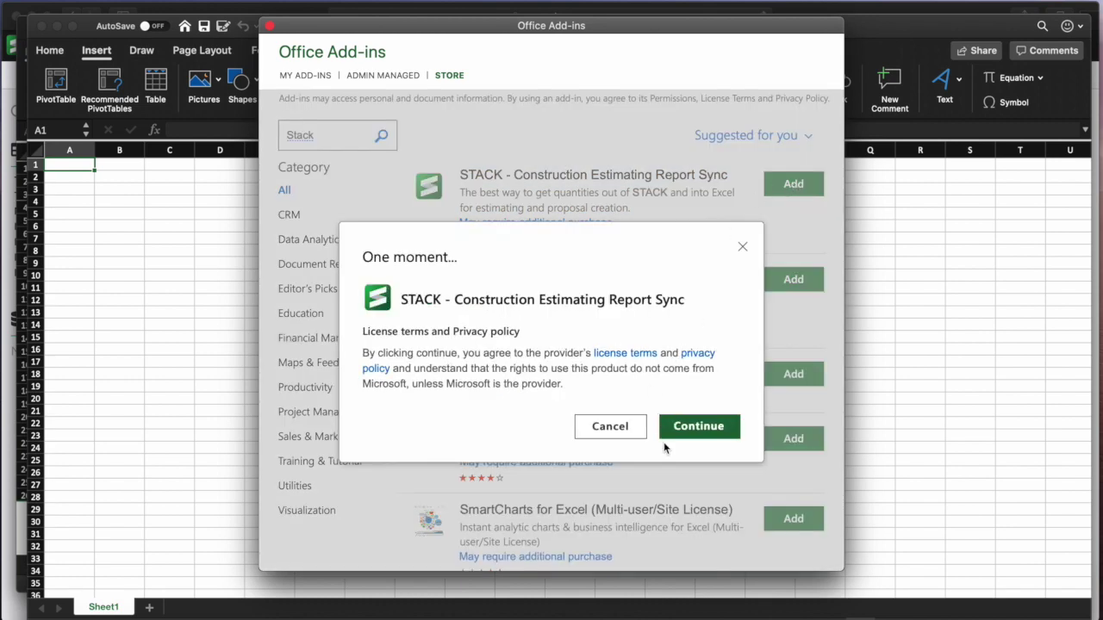
pyautogui.click(699, 426)
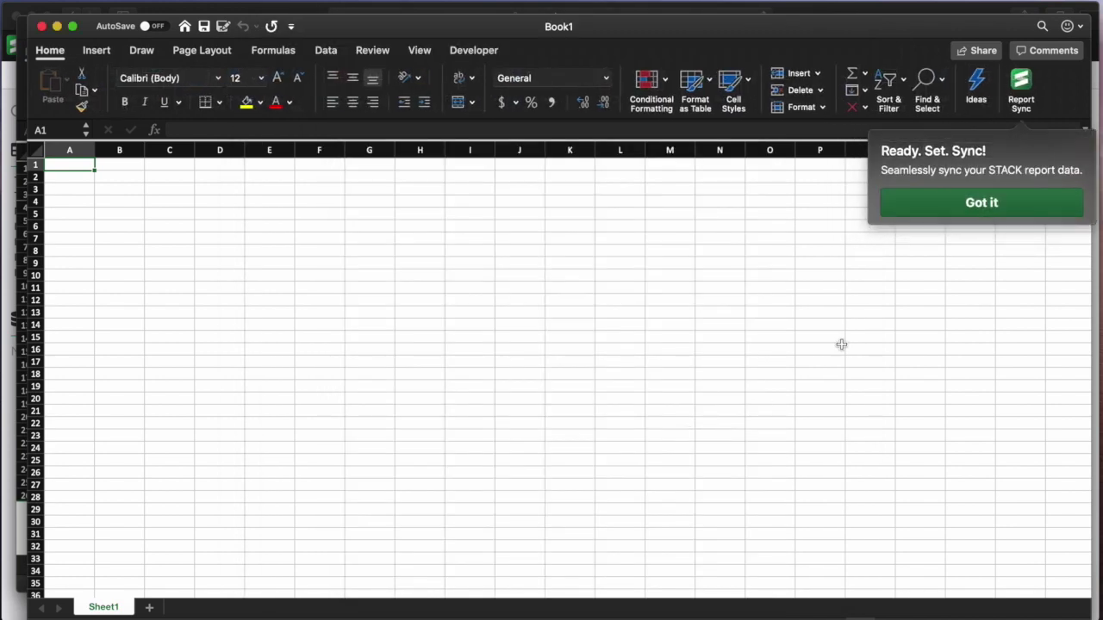
# - Open Report Sync and log in to STACK with the work e-mail and password
pyautogui.click(958, 202)
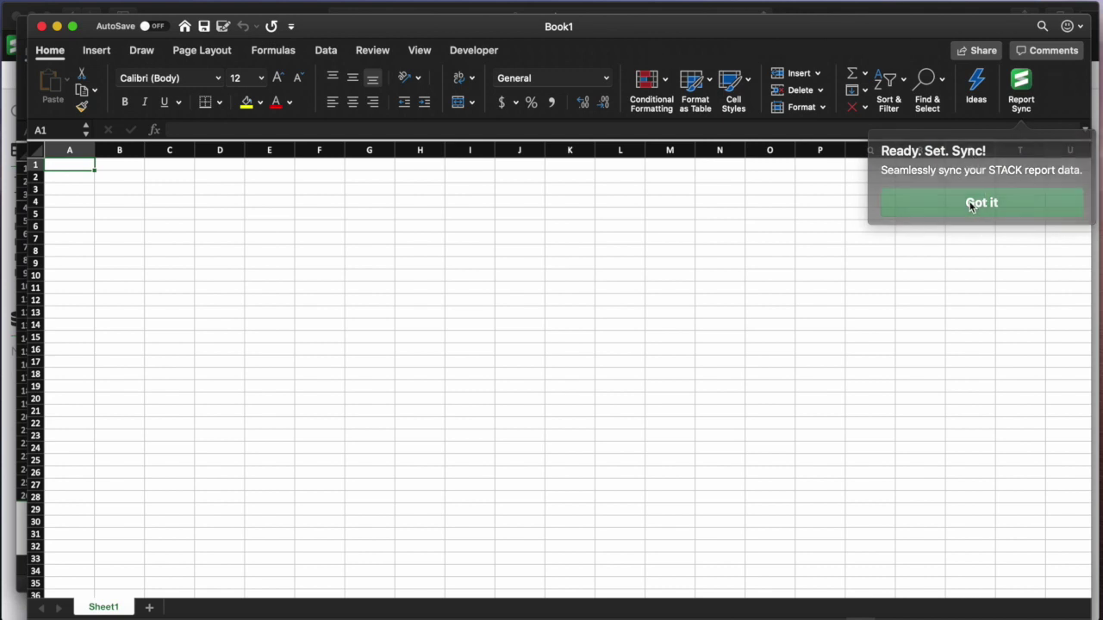
pyautogui.click(1022, 86)
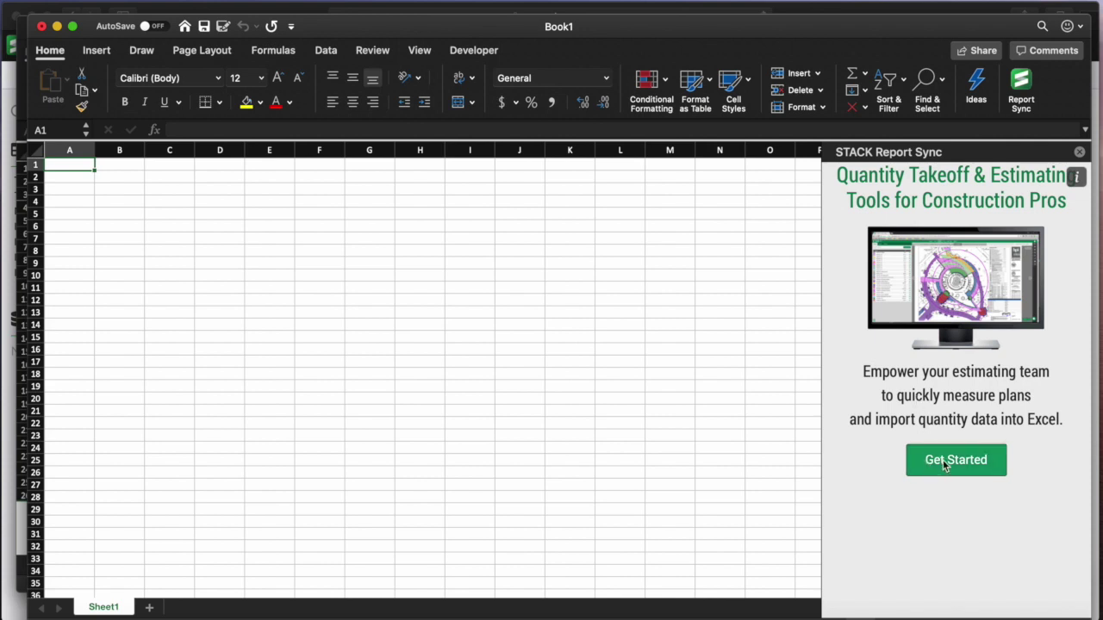
pyautogui.click(946, 461)
pyautogui.click(907, 297)
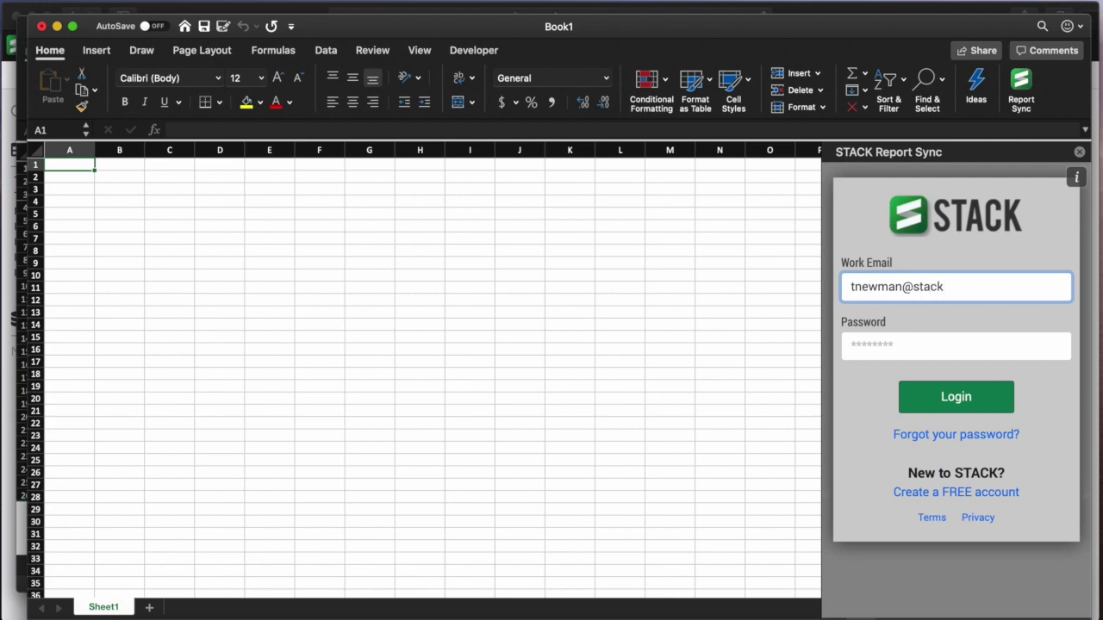
pyautogui.press('Tab')
pyautogui.write('••')
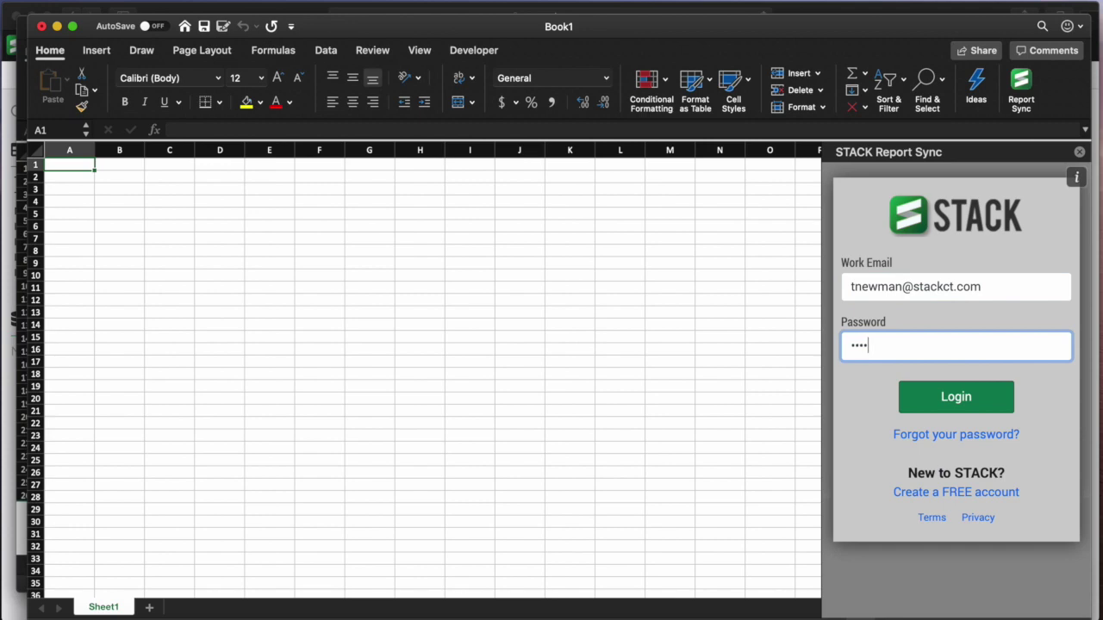
pyautogui.click(955, 399)
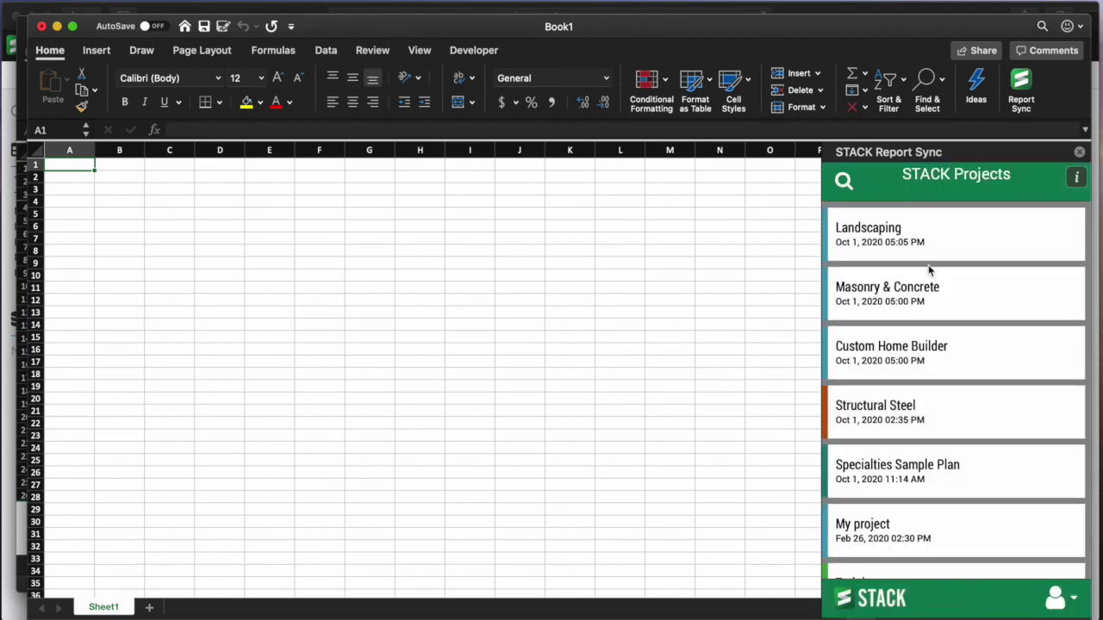
# - Load more projects and open the Training project's reports
pyautogui.scroll(-6, 928, 268)
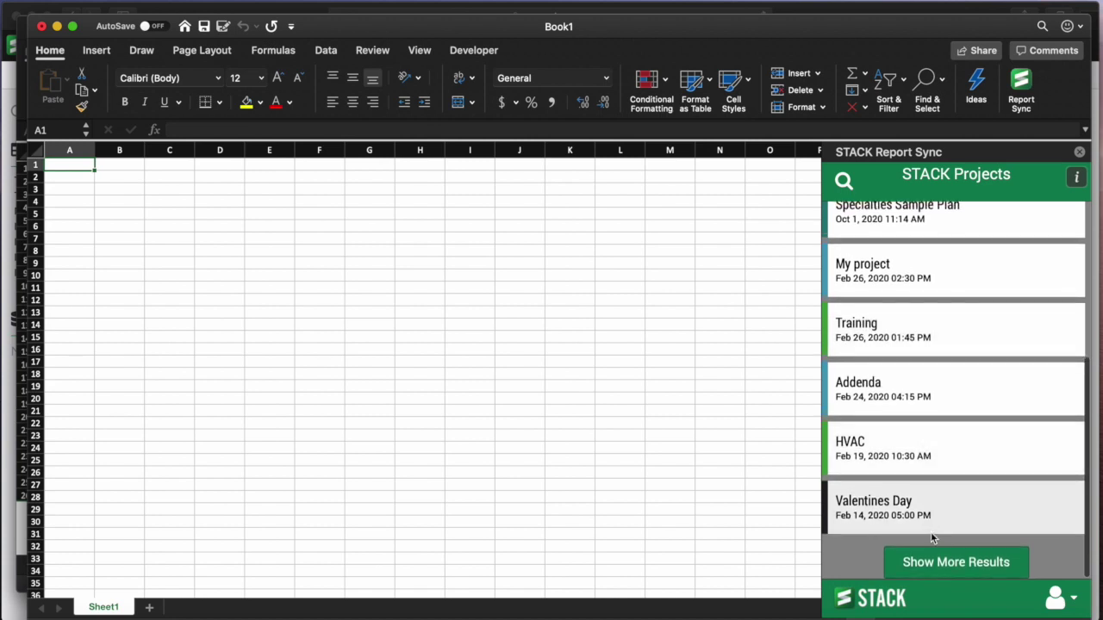
pyautogui.click(937, 559)
pyautogui.scroll(-3, 945, 491)
pyautogui.scroll(7, 945, 491)
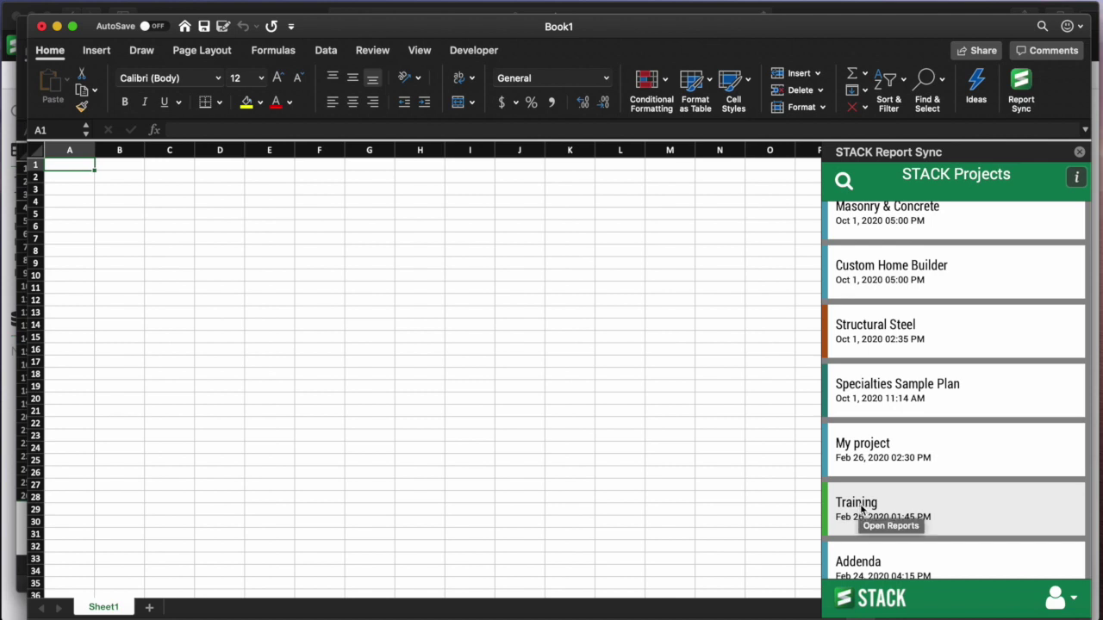
pyautogui.click(861, 508)
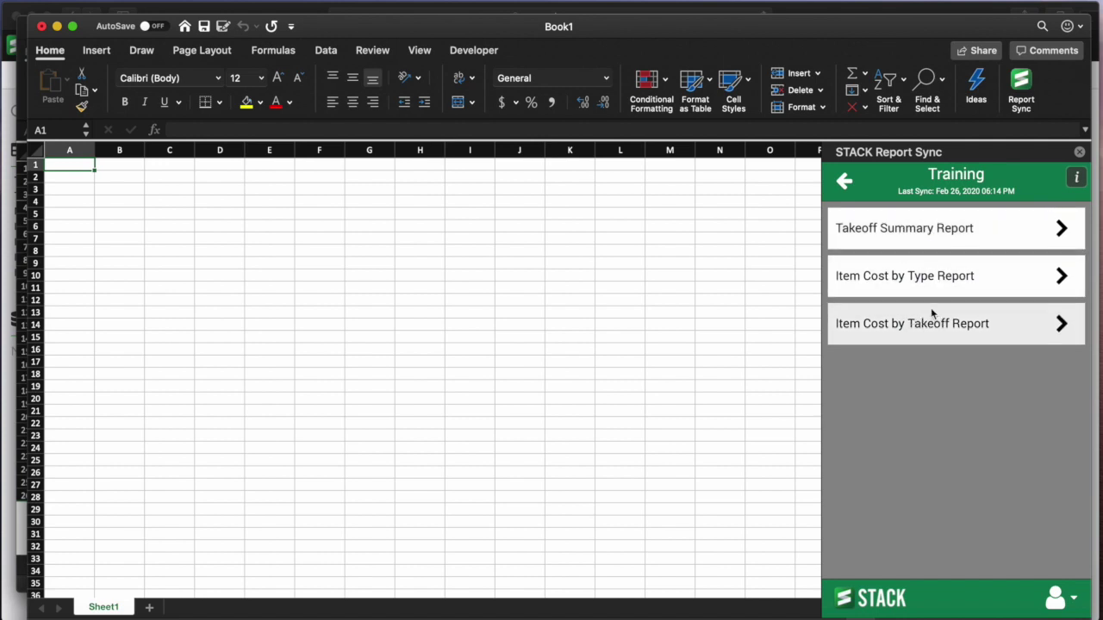
# - Open the Training Takeoff Summary Report and pick cell C4 as the destination
pyautogui.click(921, 229)
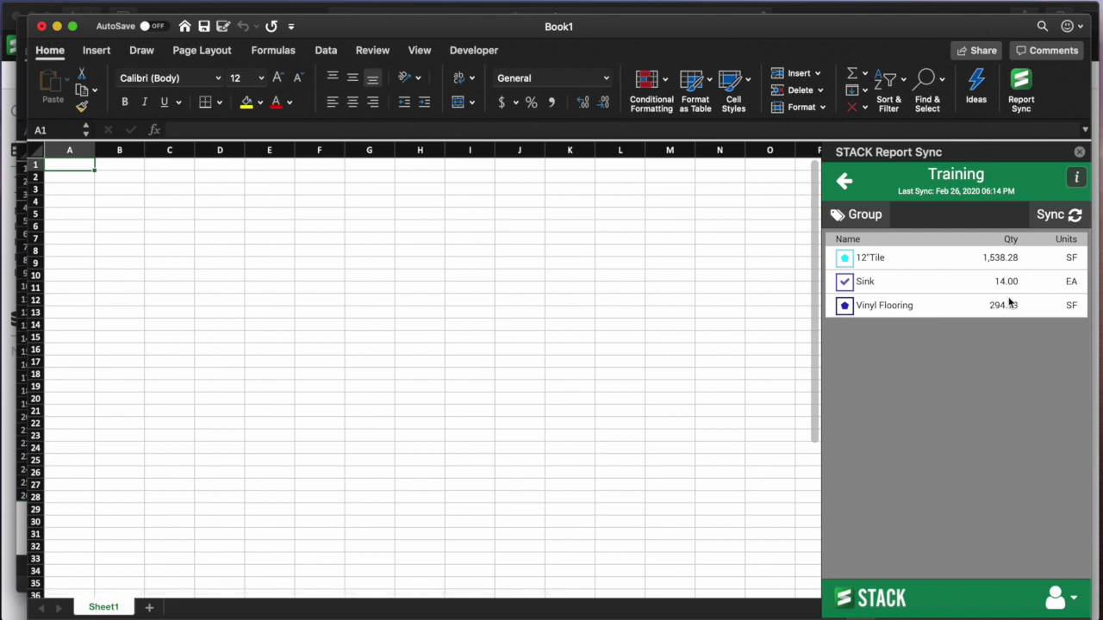
pyautogui.click(177, 201)
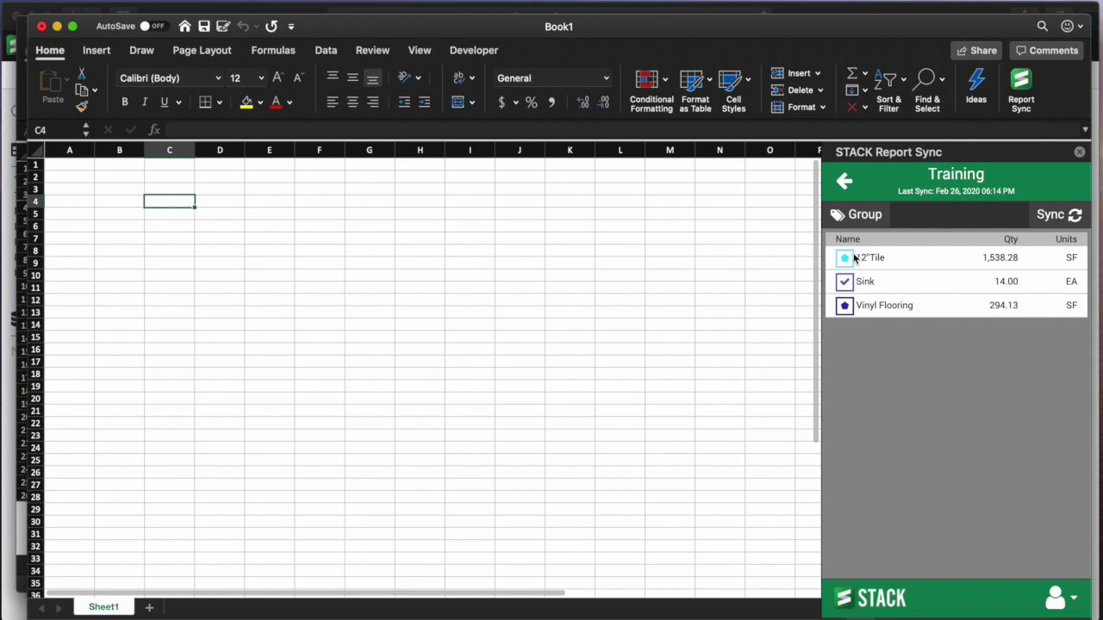
# - Insert all three takeoff rows at C4, the 12"Tile quantity in C9, and the 12"Tile row at C11
pyautogui.moveTo(855, 257); pyautogui.dragTo(1073, 316)
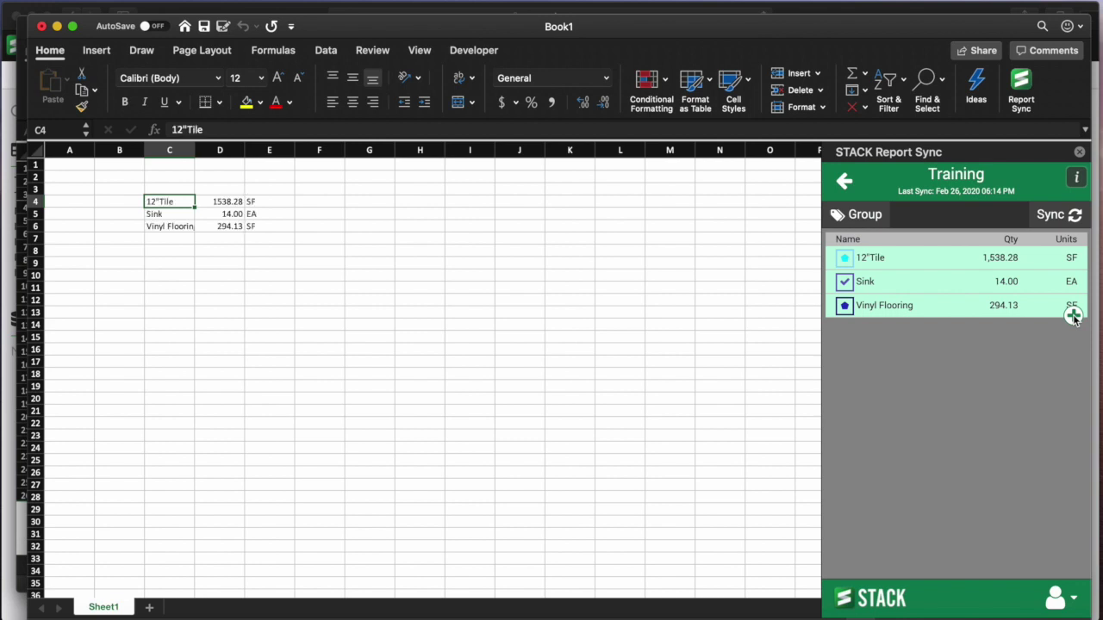
pyautogui.click(175, 263)
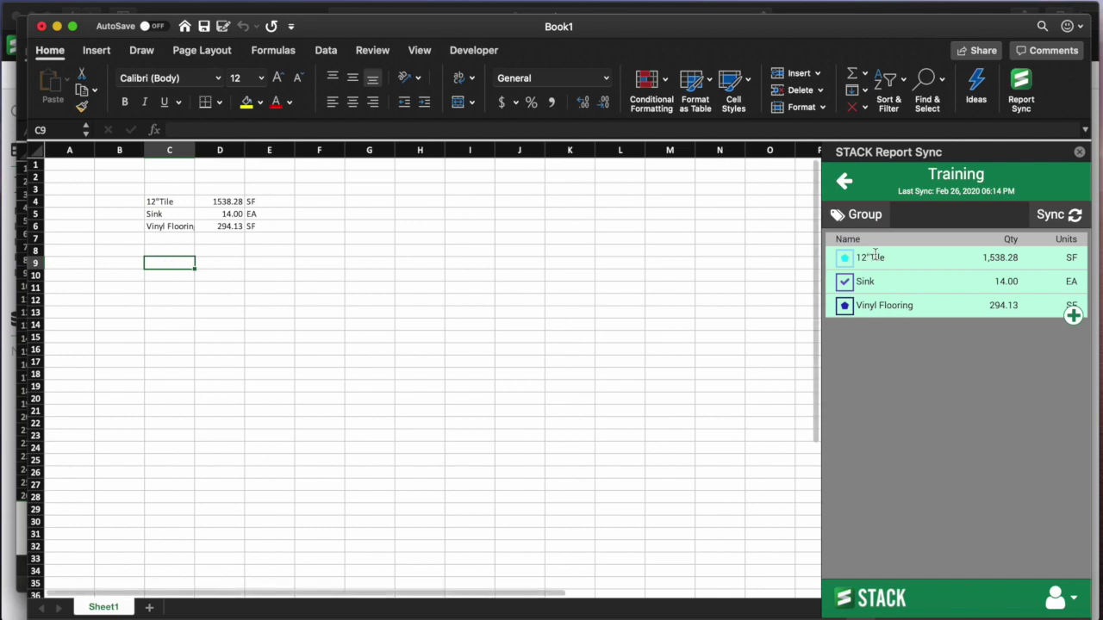
pyautogui.click(997, 259)
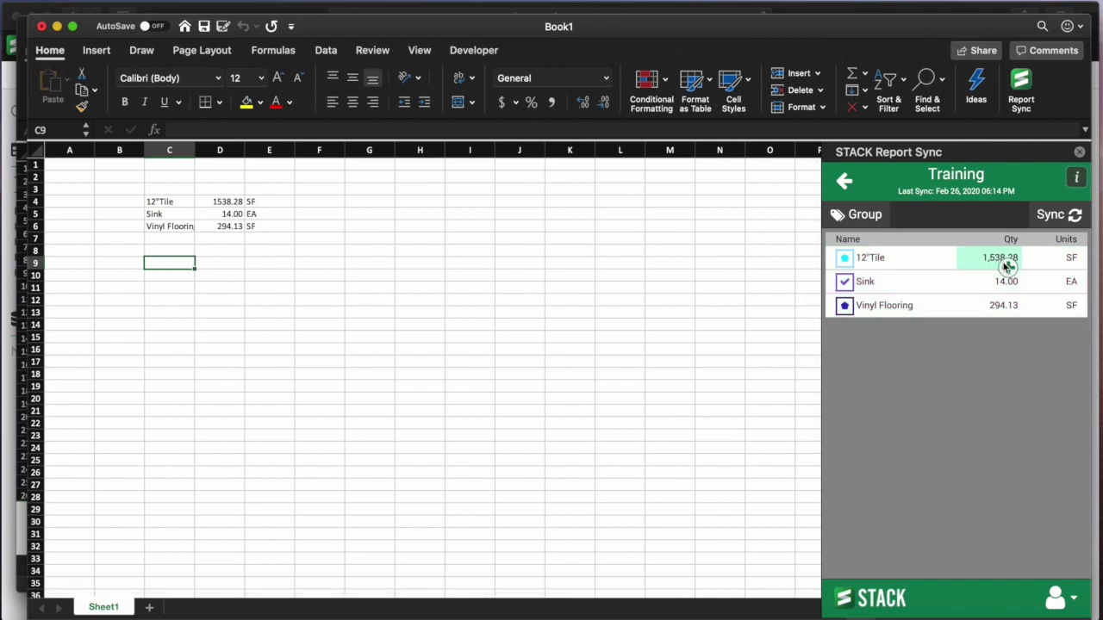
pyautogui.click(1008, 267)
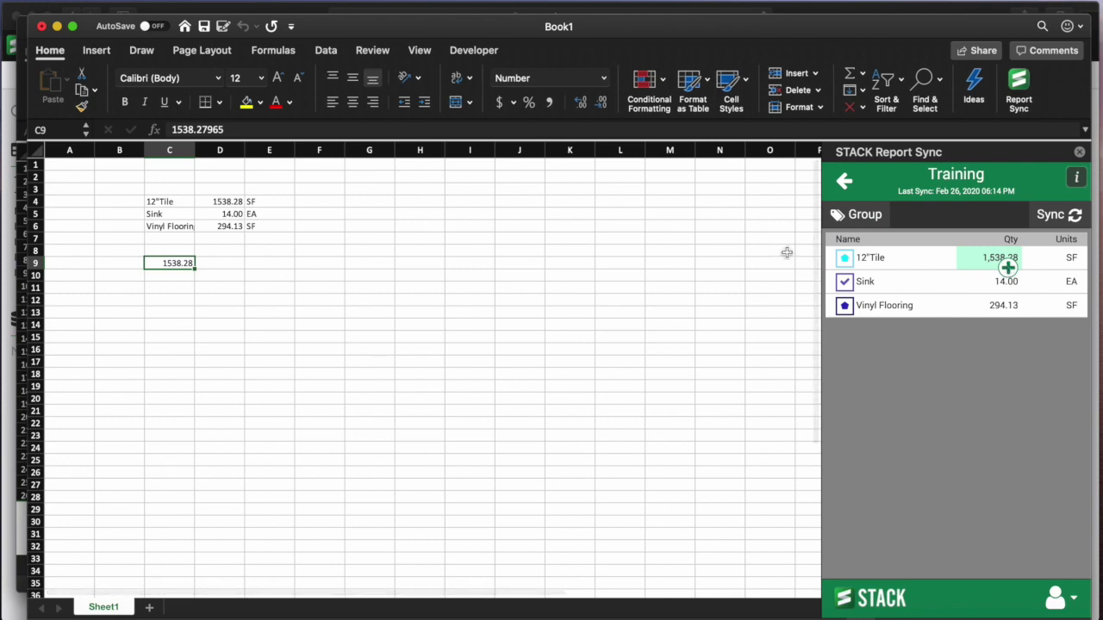
pyautogui.click(169, 287)
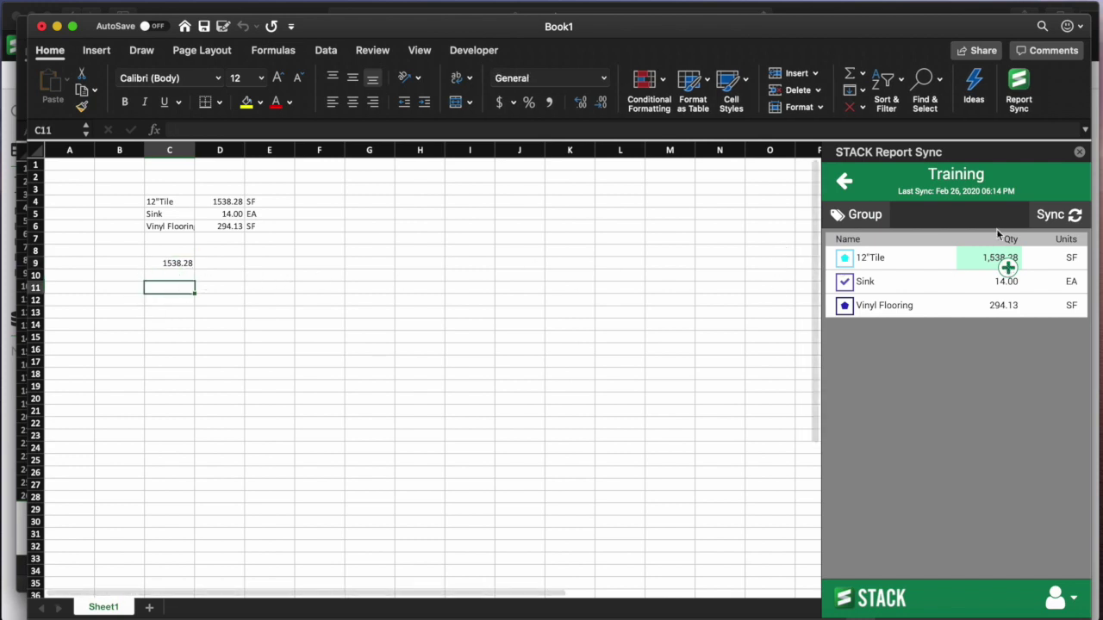
pyautogui.click(1073, 268)
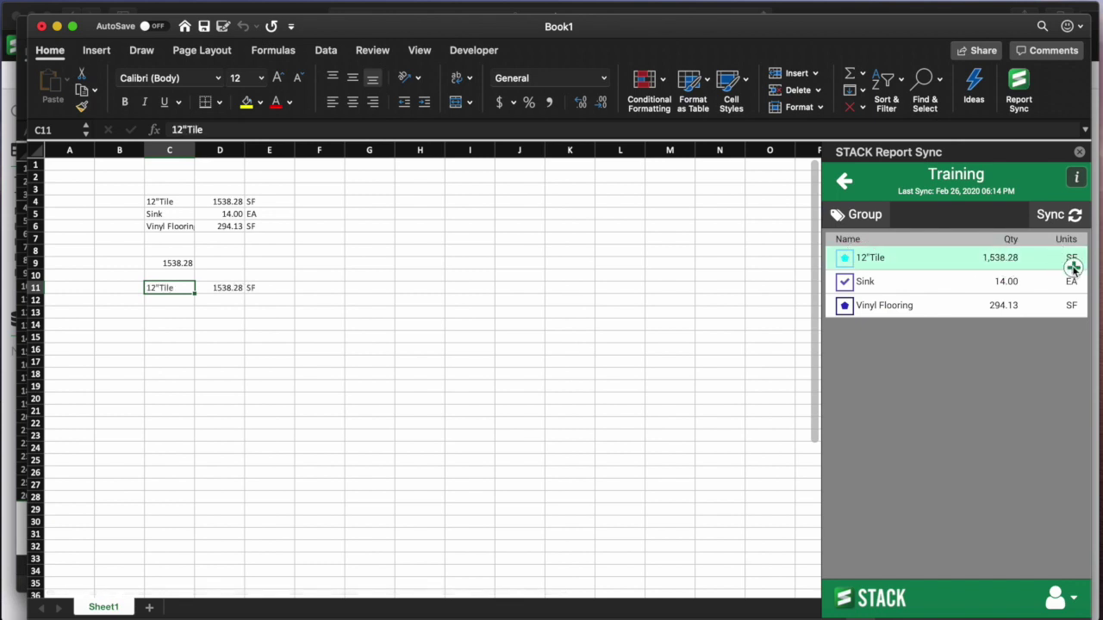
# - Insert the three takeoff names into C13:C15 and all three full rows at C19
pyautogui.click(166, 314)
pyautogui.moveTo(855, 261); pyautogui.dragTo(948, 316)
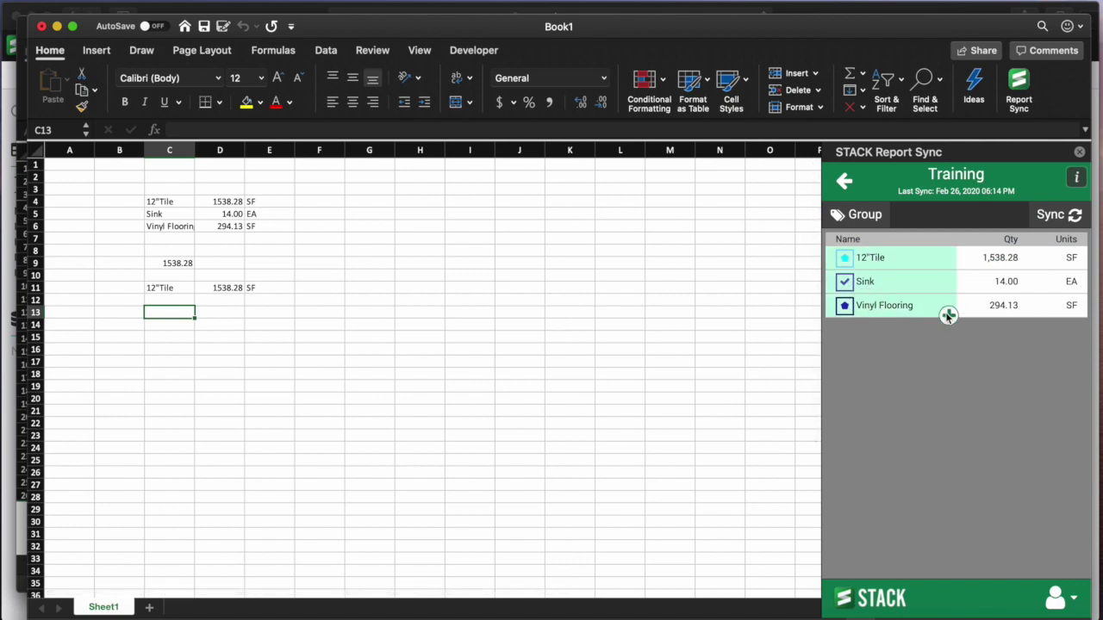
pyautogui.click(948, 315)
pyautogui.click(169, 385)
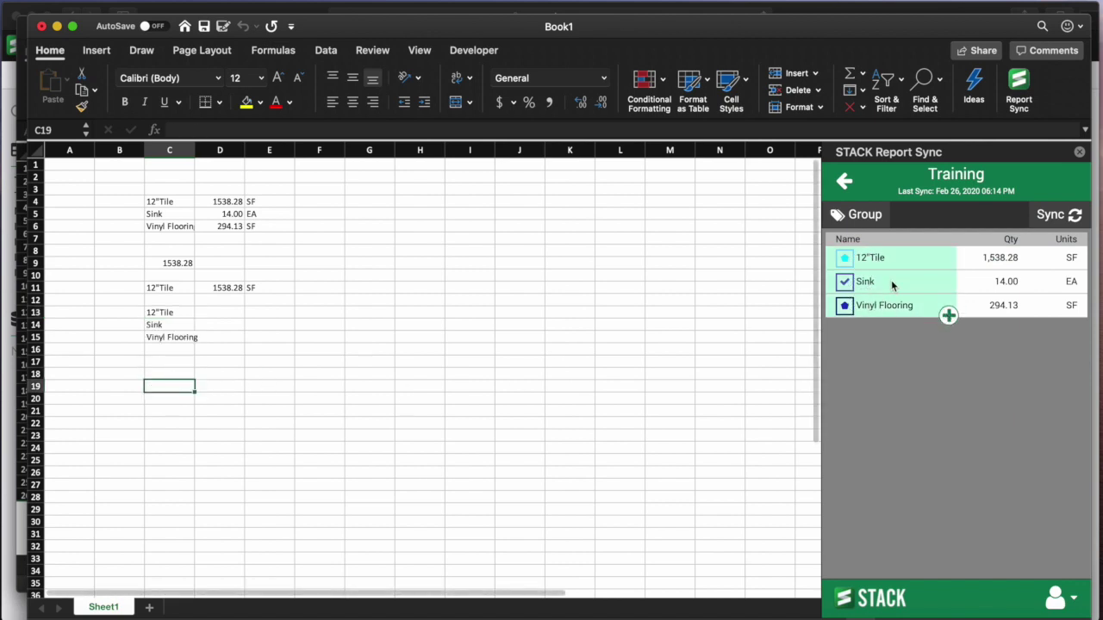
pyautogui.moveTo(899, 259); pyautogui.dragTo(1073, 321)
pyautogui.click(1072, 317)
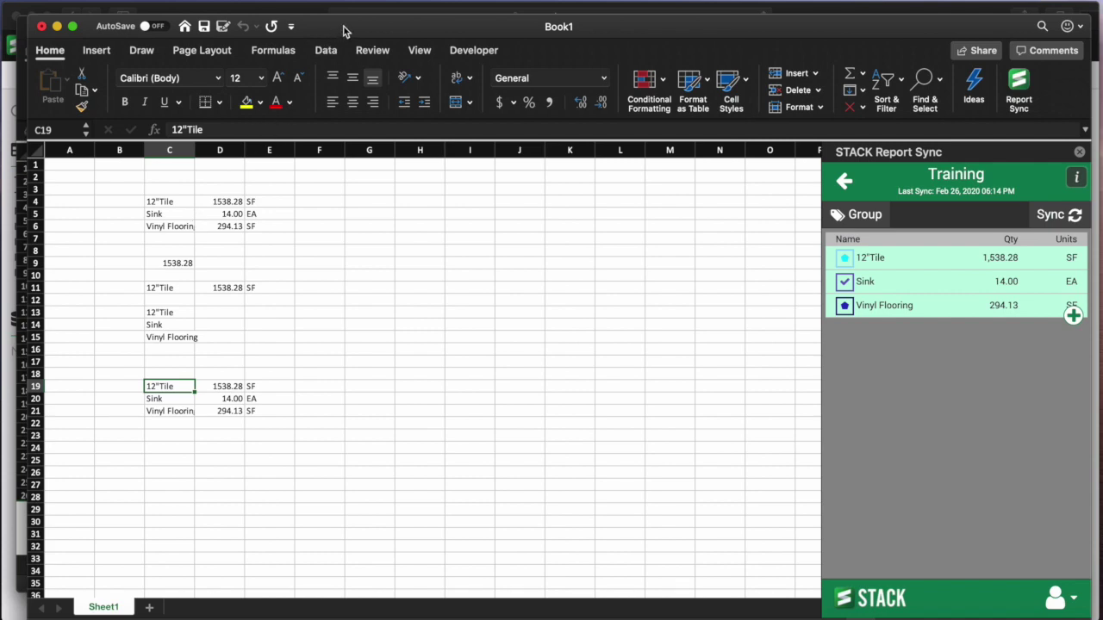
pyautogui.moveTo(344, 29)
pyautogui.mouseDown()
pyautogui.moveTo(354, 155)
pyautogui.moveTo(320, 43)
pyautogui.moveTo(328, 31)
pyautogui.mouseUp()
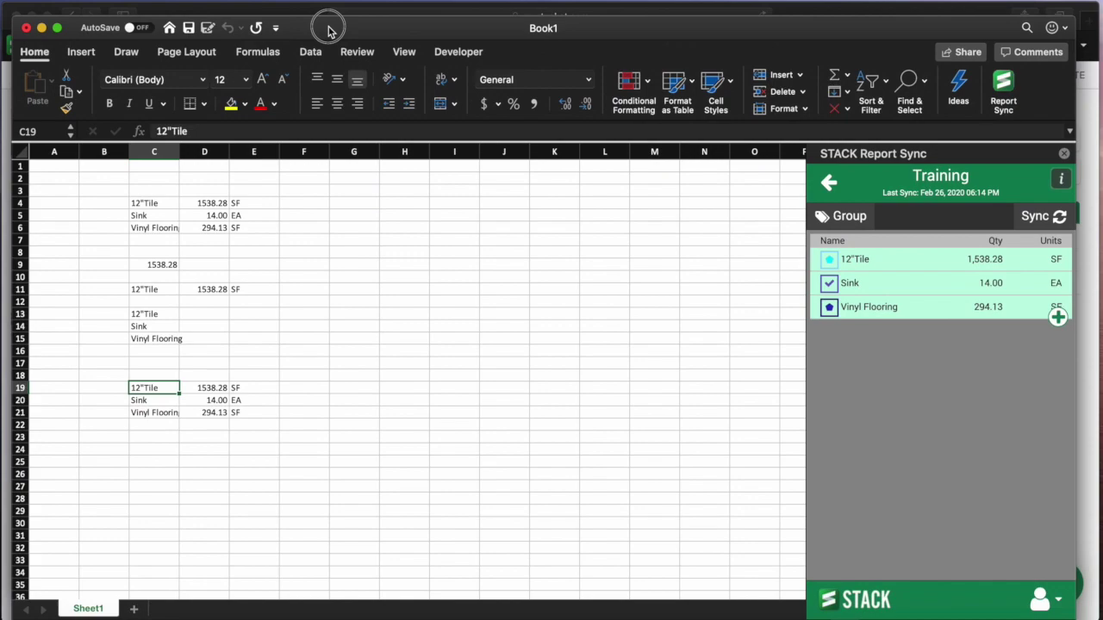
# - Show STACK's takeoffs list with the Unit and Plan Name groupings removed
pyautogui.click(41, 28)
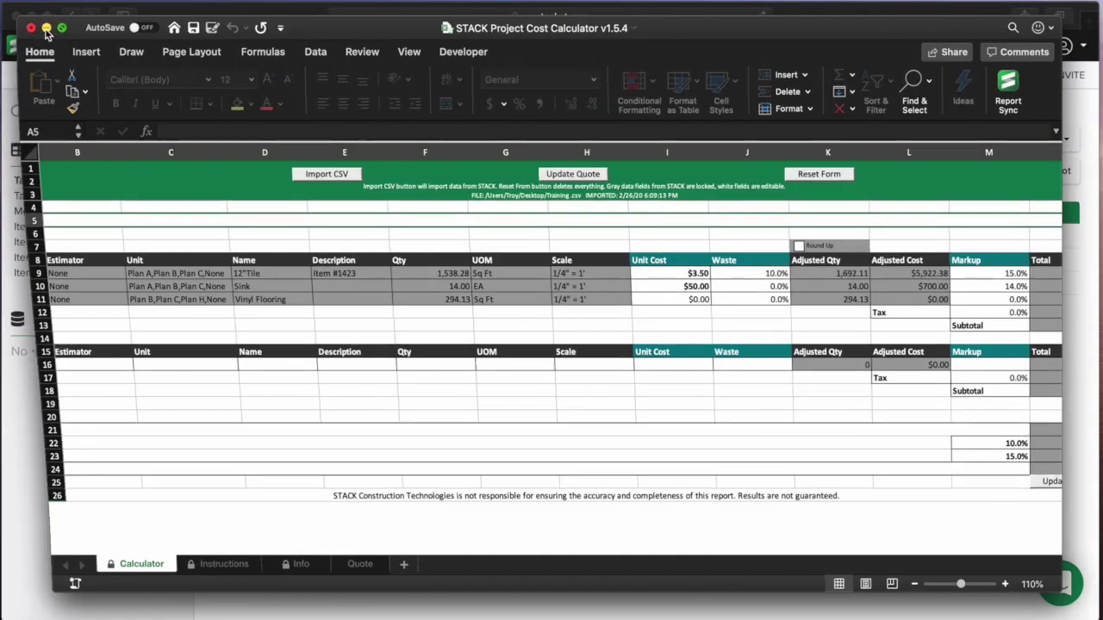
pyautogui.click(46, 29)
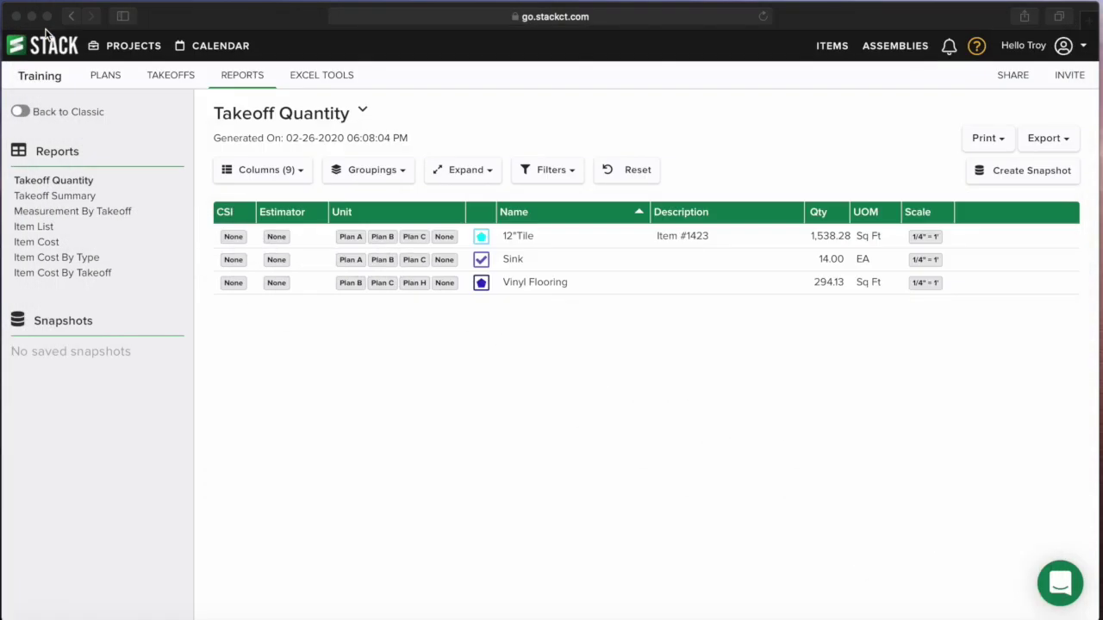
pyautogui.click(171, 76)
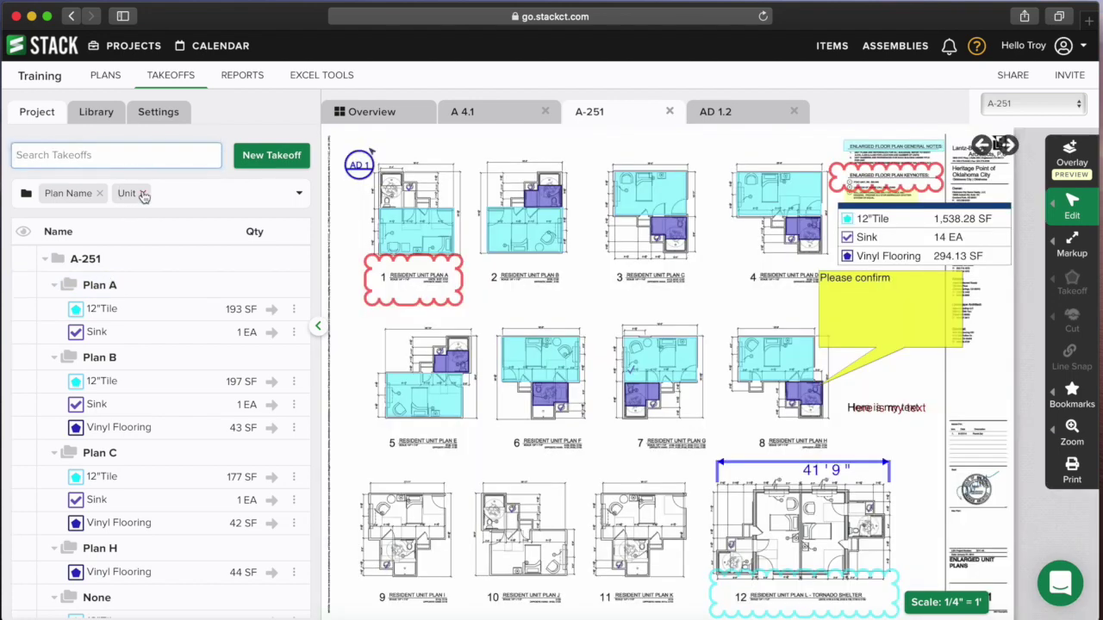
pyautogui.click(143, 193)
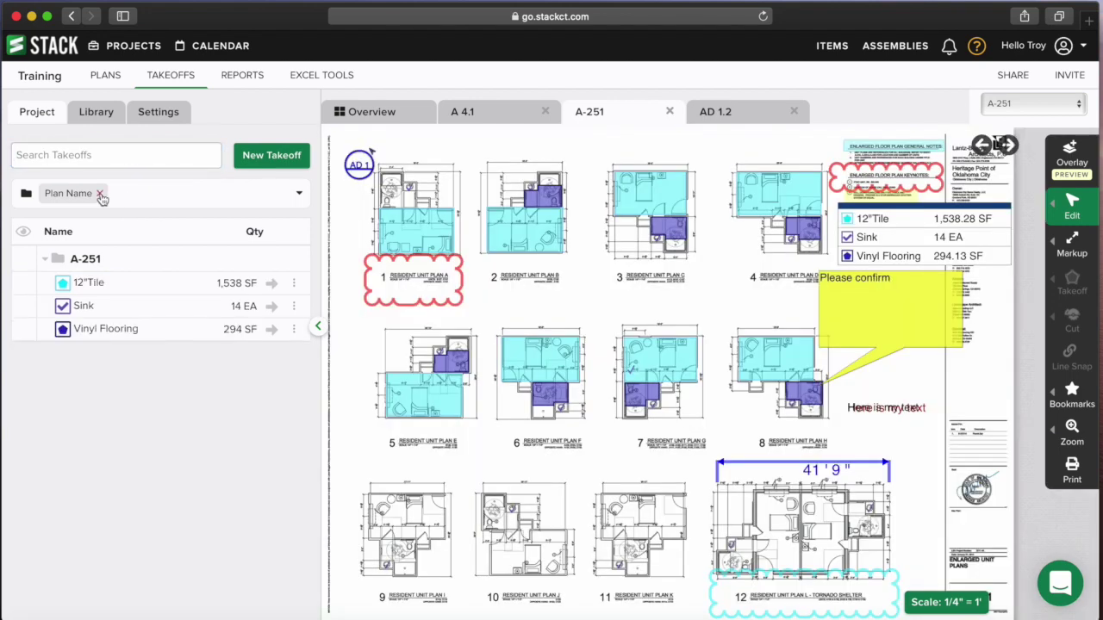
pyautogui.click(99, 193)
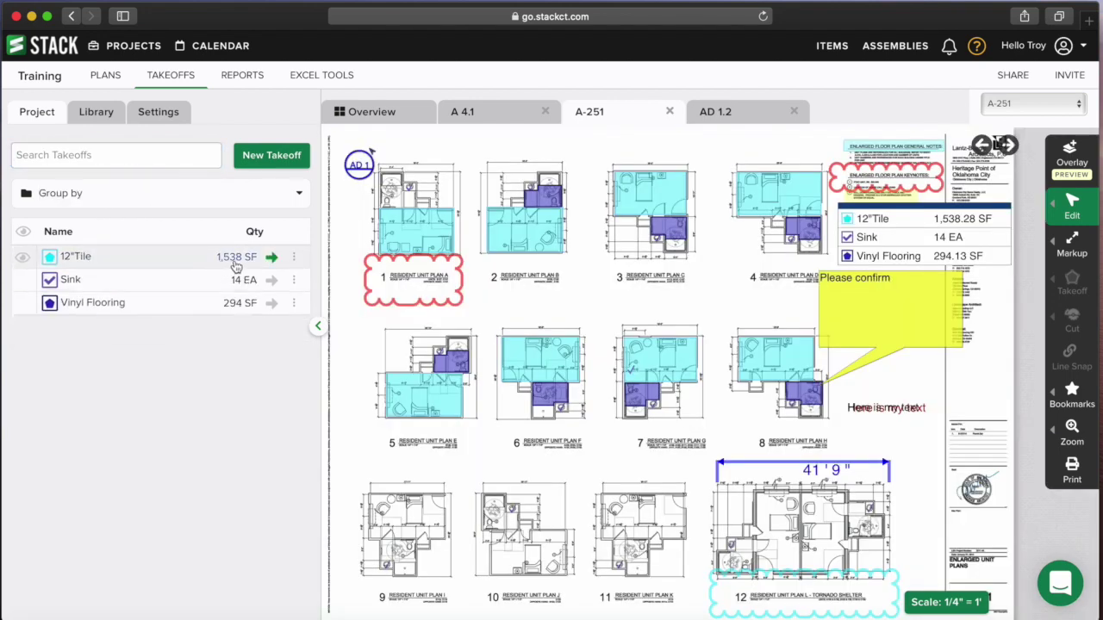
# - Briefly bring Book1 forward, then minimize it again to return to the plans
pyautogui.rightClick(387, 619)
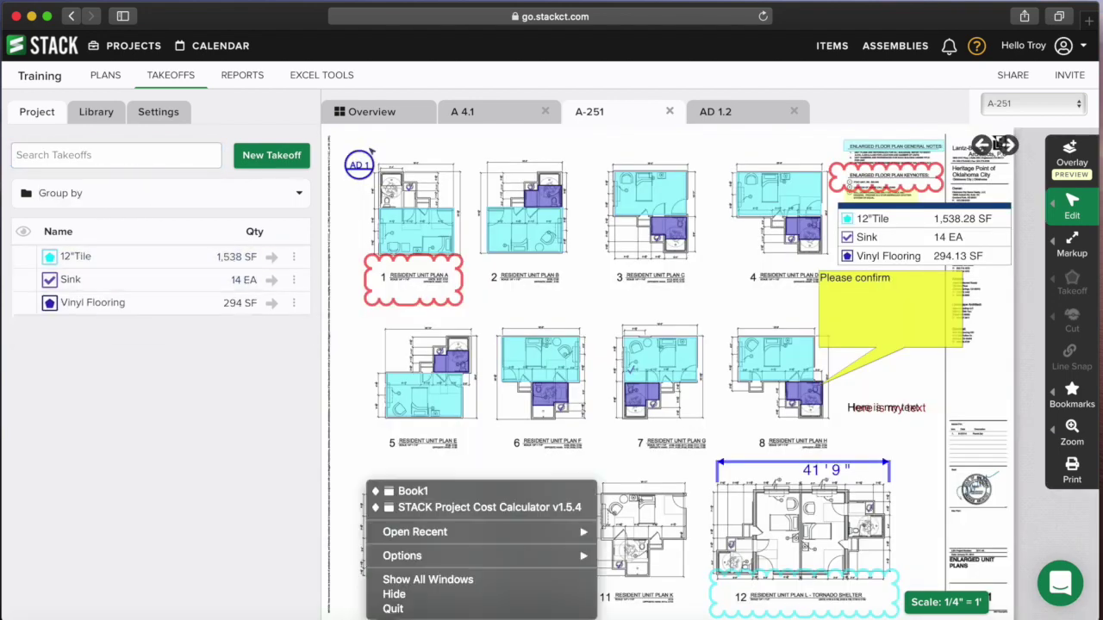
pyautogui.click(445, 492)
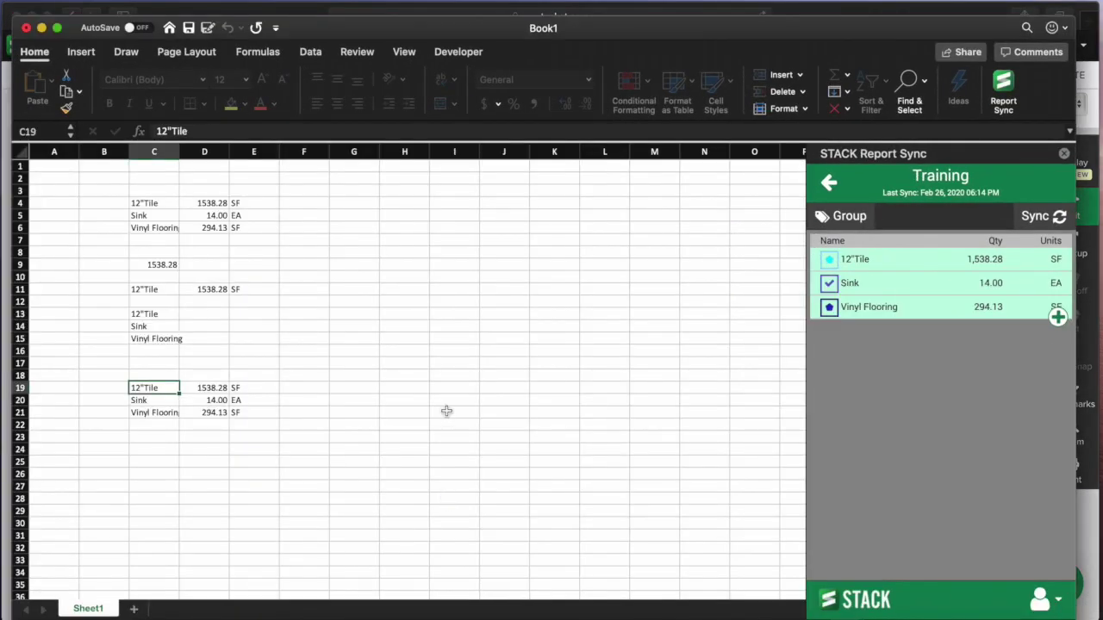
pyautogui.click(558, 240)
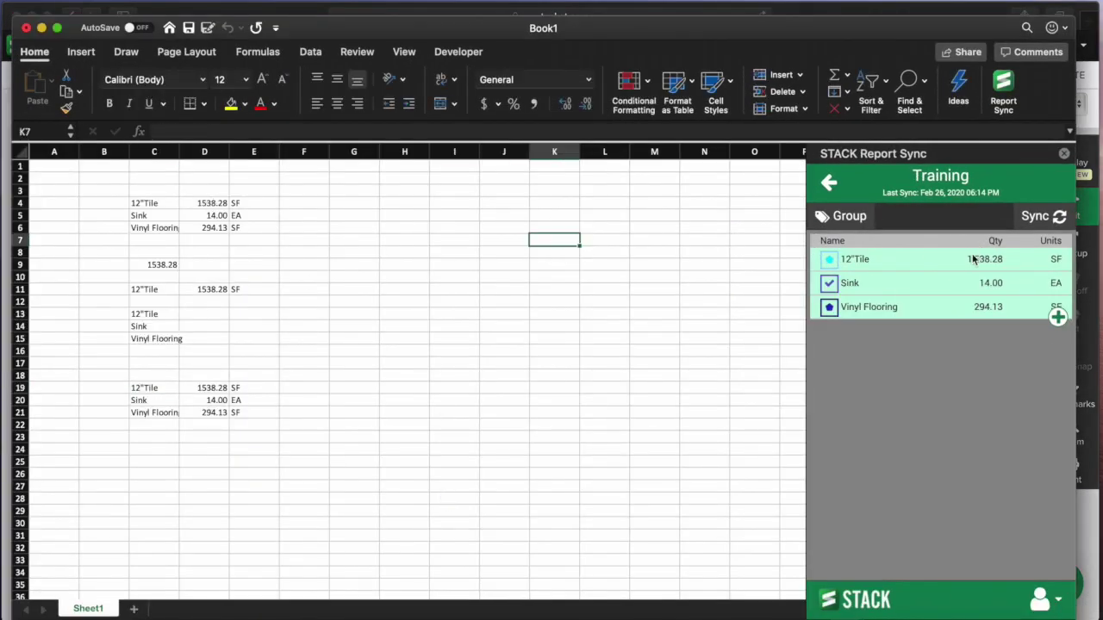
pyautogui.click(42, 28)
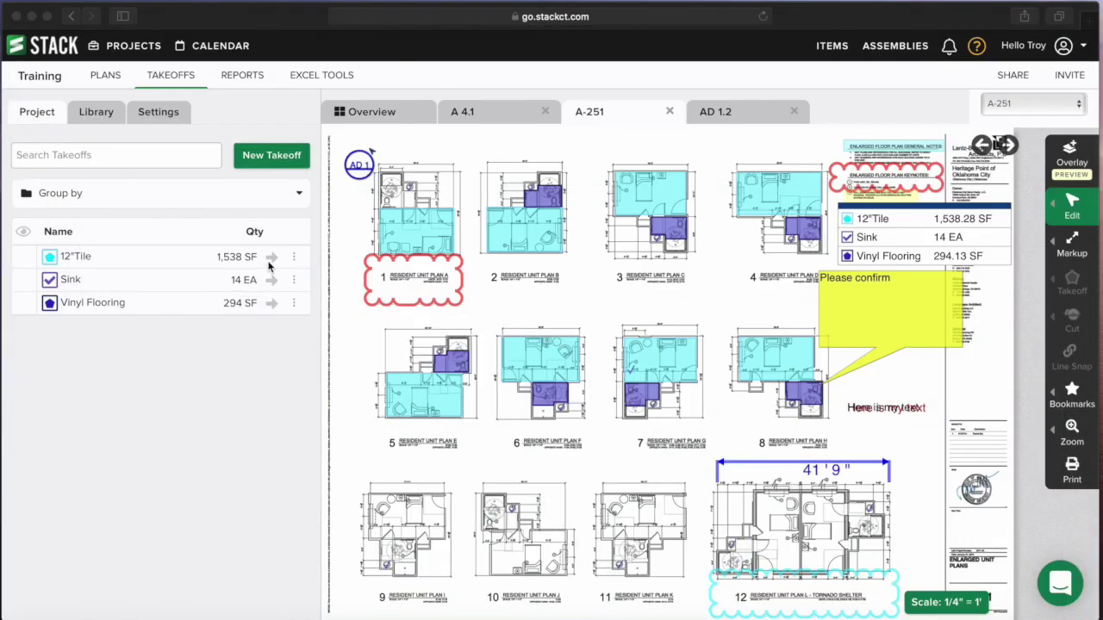
# - Draw 12"Tile rectangles over plans 9, 10 and 11 for 2,169.99 SF, then return to Book1
pyautogui.click(271, 258)
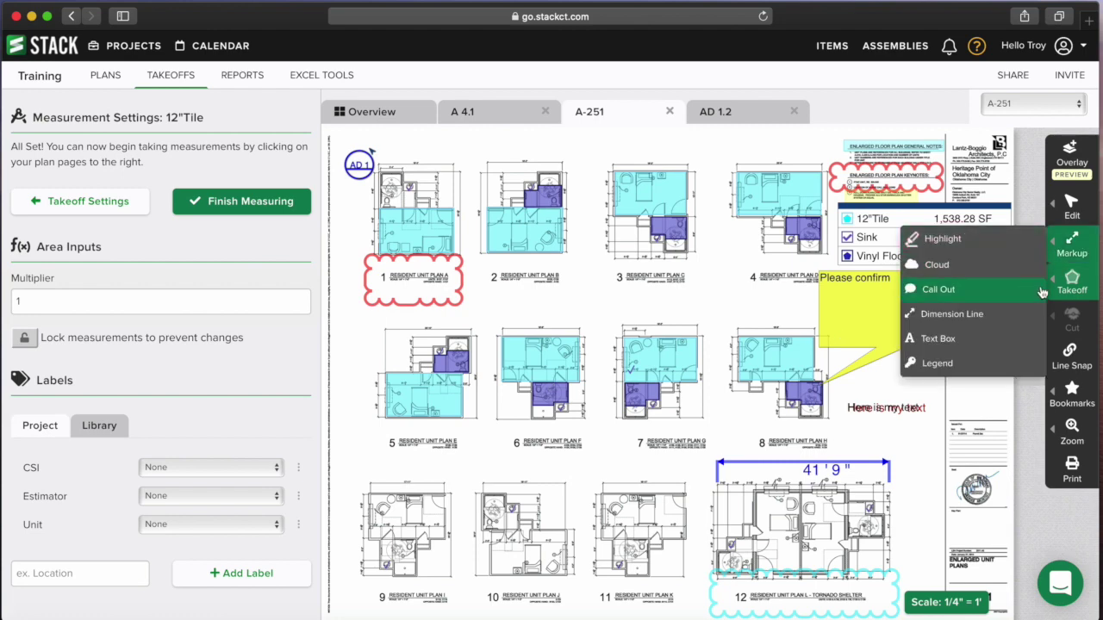
pyautogui.click(1035, 307)
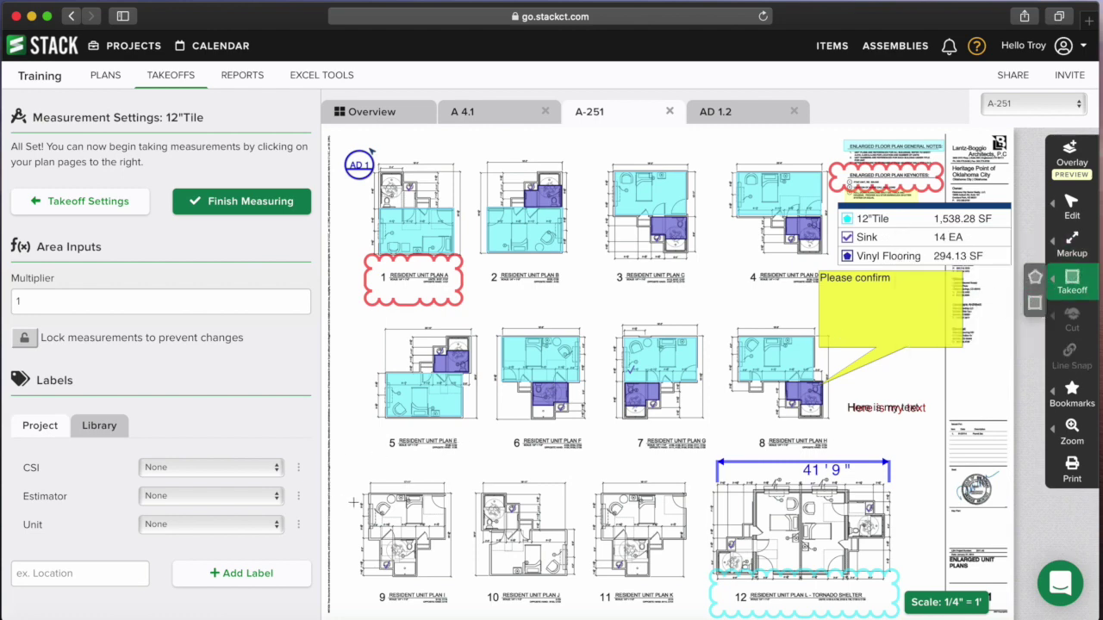
pyautogui.click(368, 494)
pyautogui.click(452, 539)
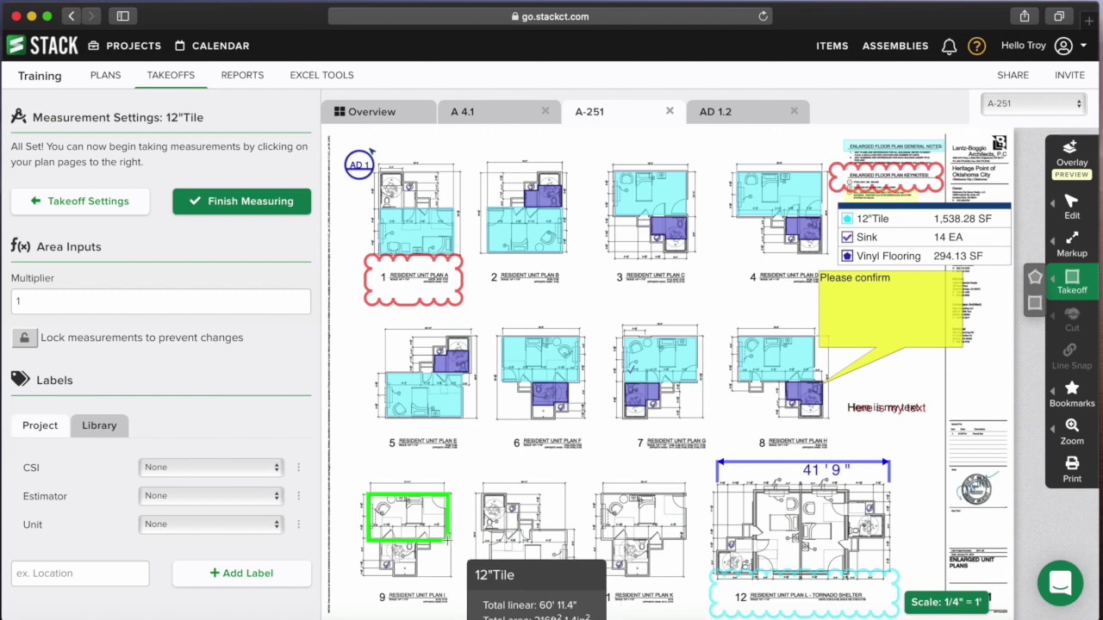
pyautogui.click(491, 528)
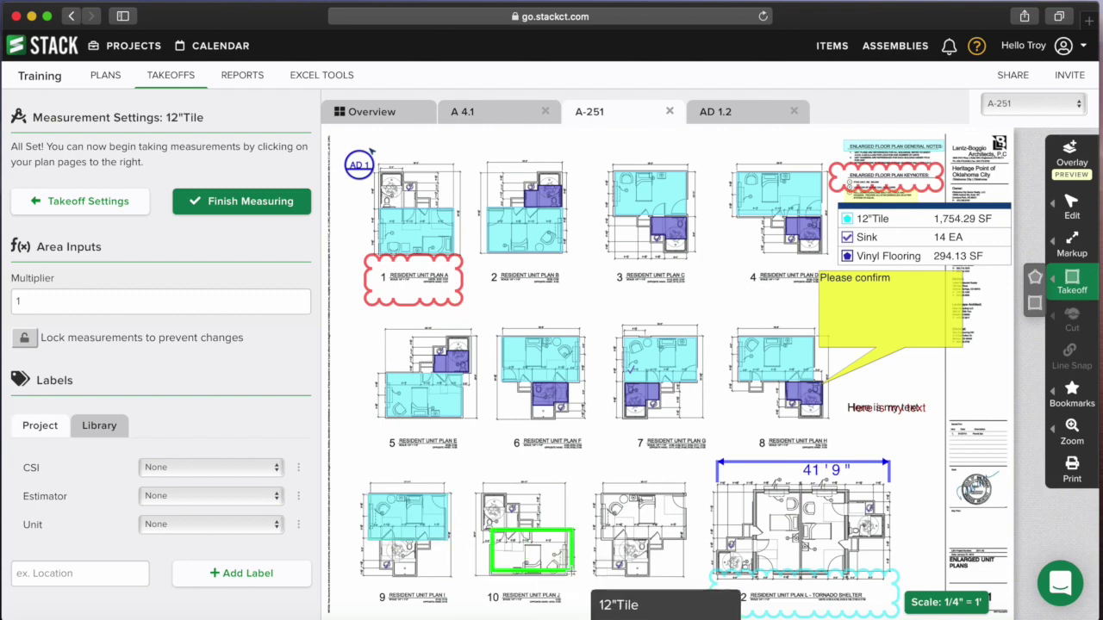
pyautogui.click(572, 576)
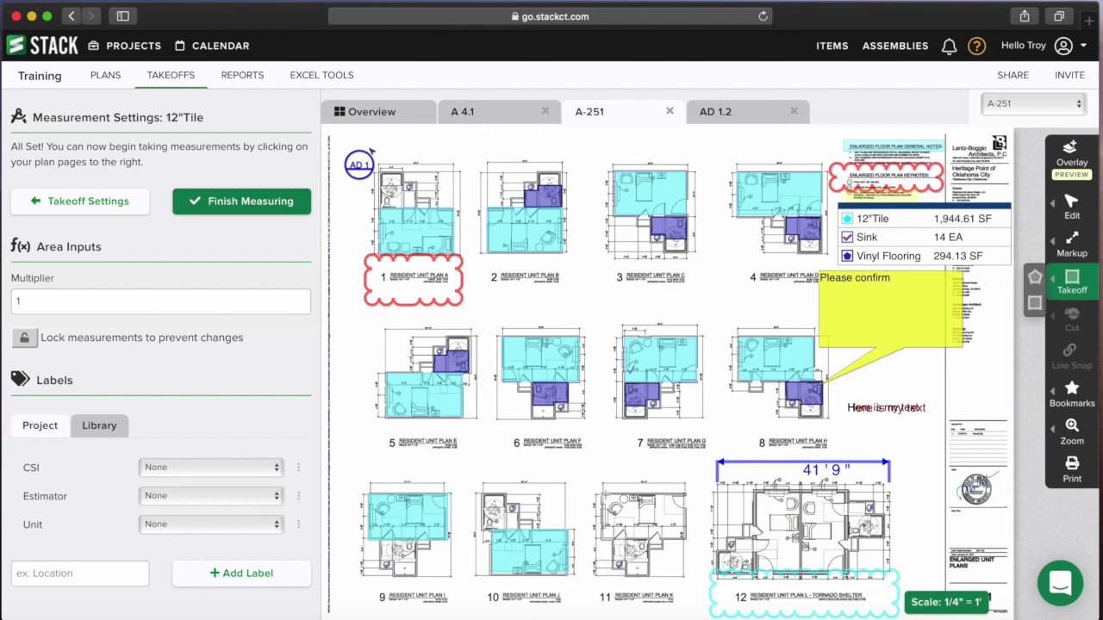
pyautogui.click(602, 492)
pyautogui.click(686, 540)
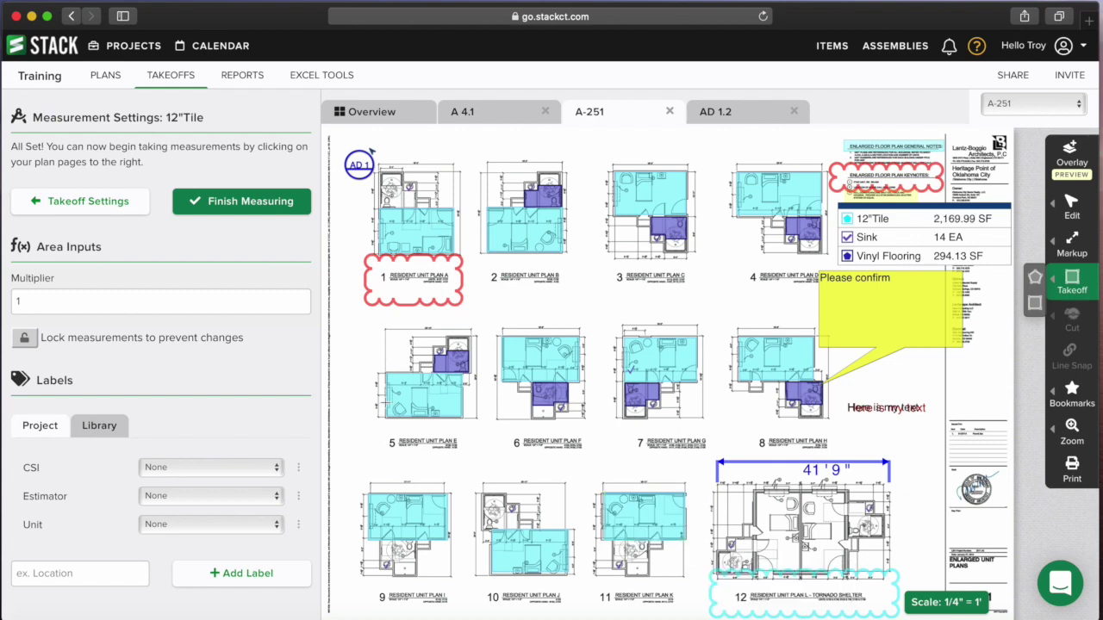
pyautogui.click(287, 204)
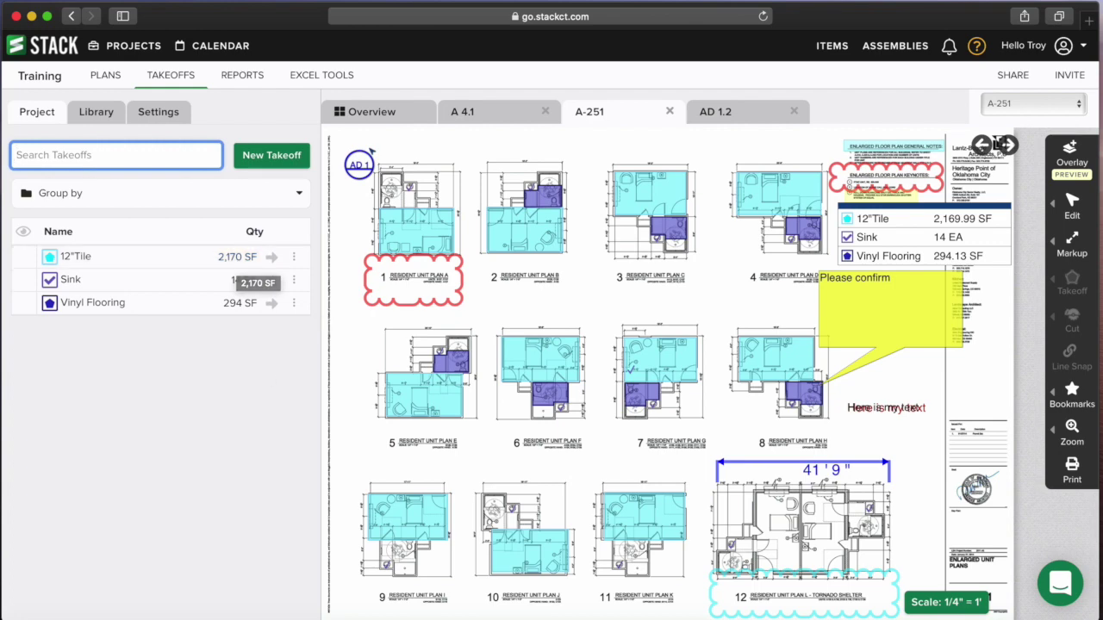
pyautogui.rightClick(385, 615)
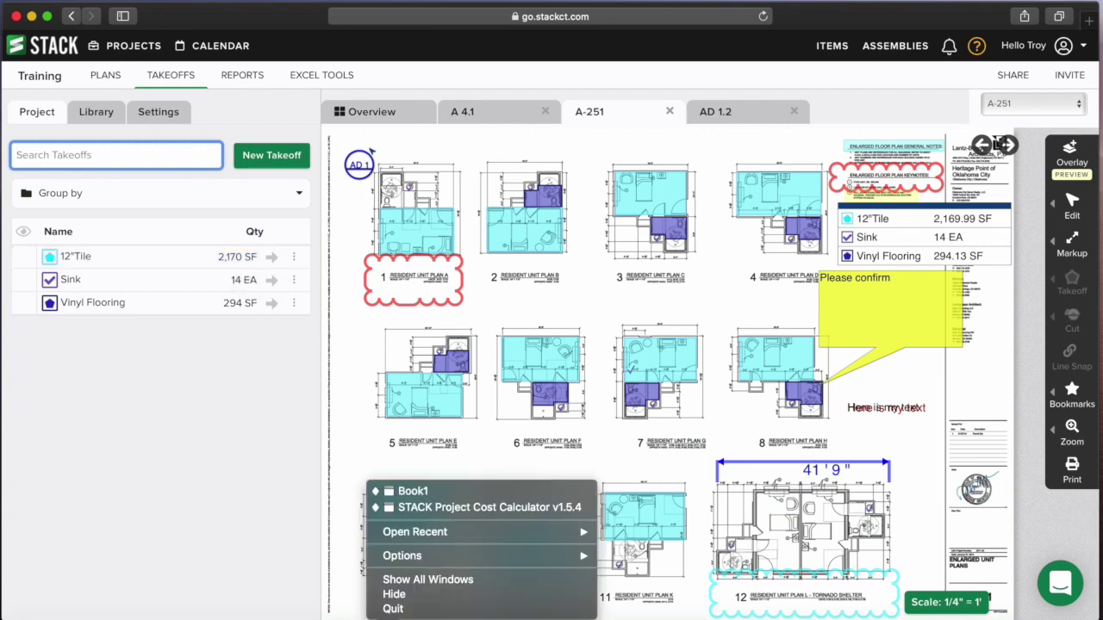
pyautogui.click(423, 509)
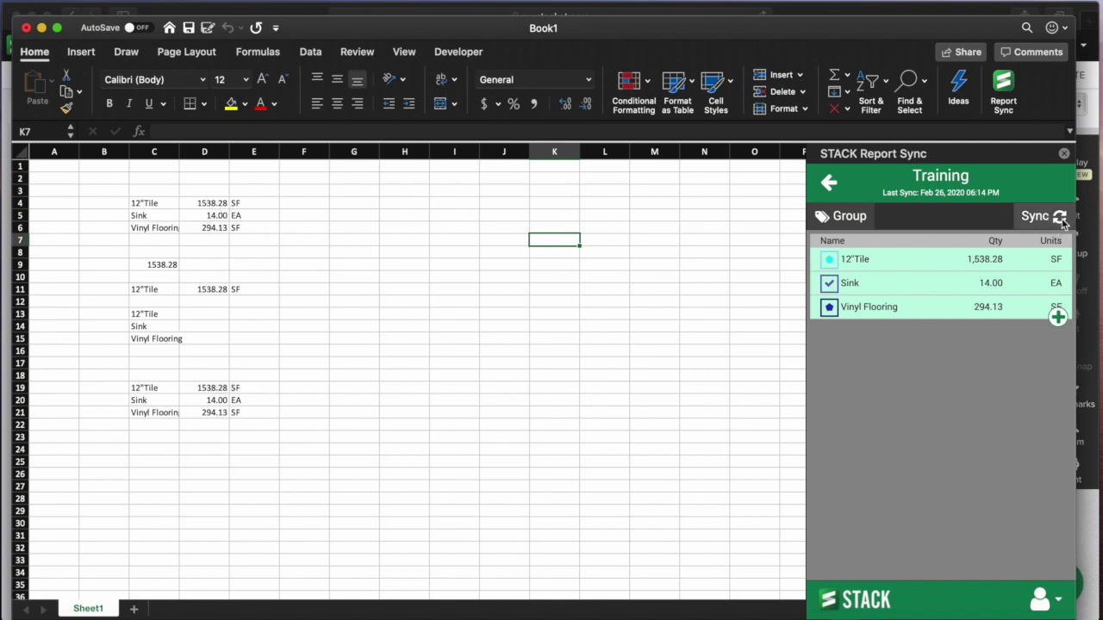
# - Sync Report Sync so the 12"Tile cells update from 1538.28 to 2169.99
pyautogui.click(1035, 219)
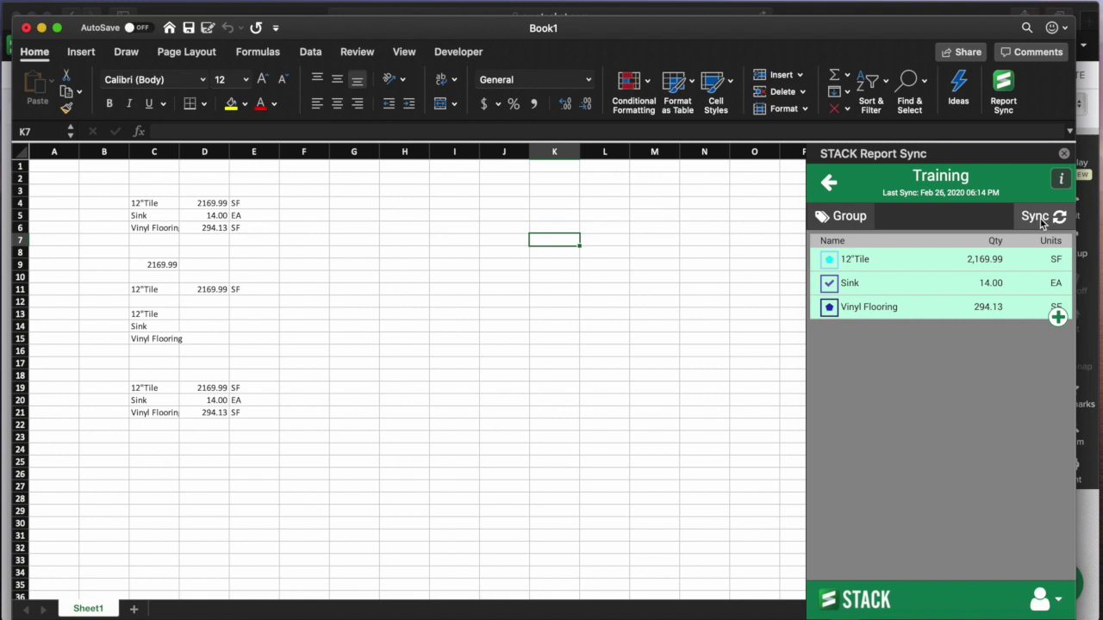
# - Group the Report Sync takeoff list by Unit into Plan A, Plan B, Plan C and None
pyautogui.click(847, 216)
pyautogui.click(870, 283)
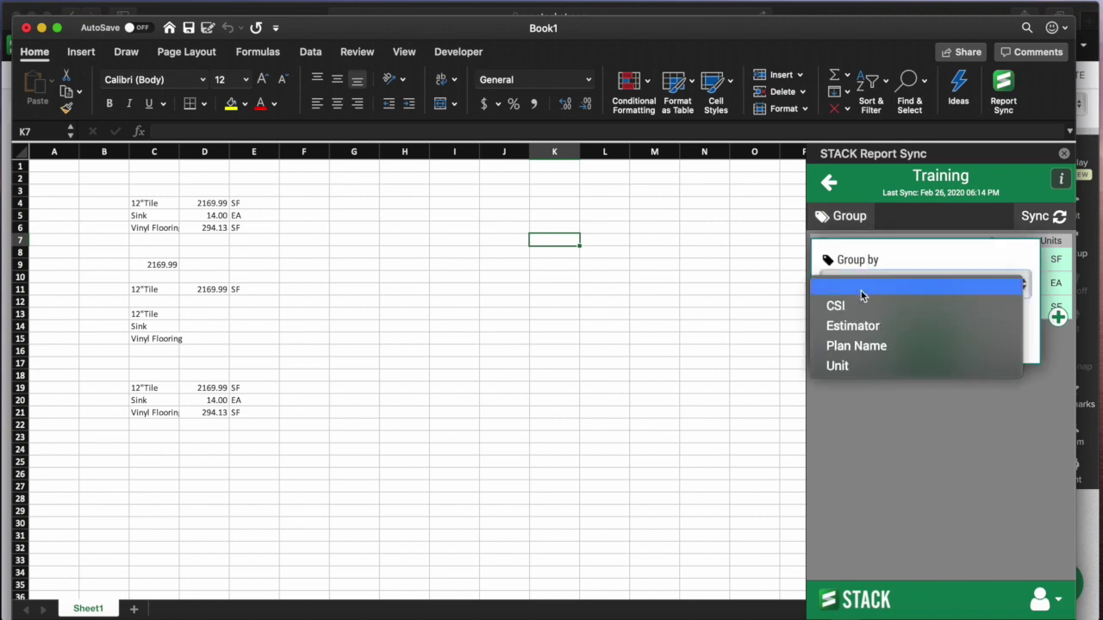
pyautogui.click(851, 368)
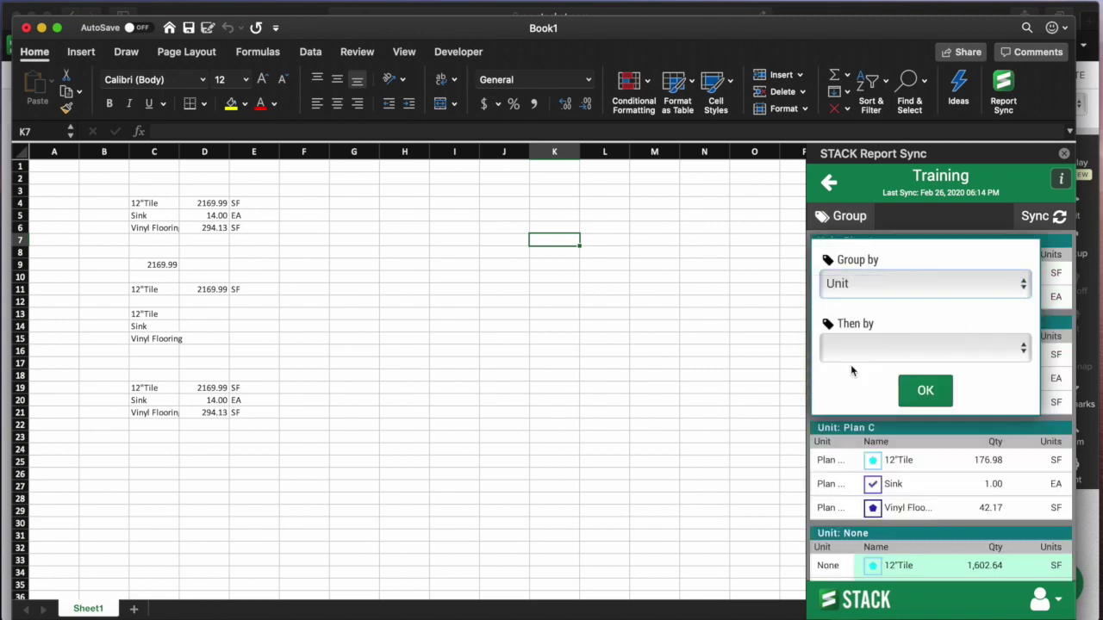
pyautogui.click(927, 392)
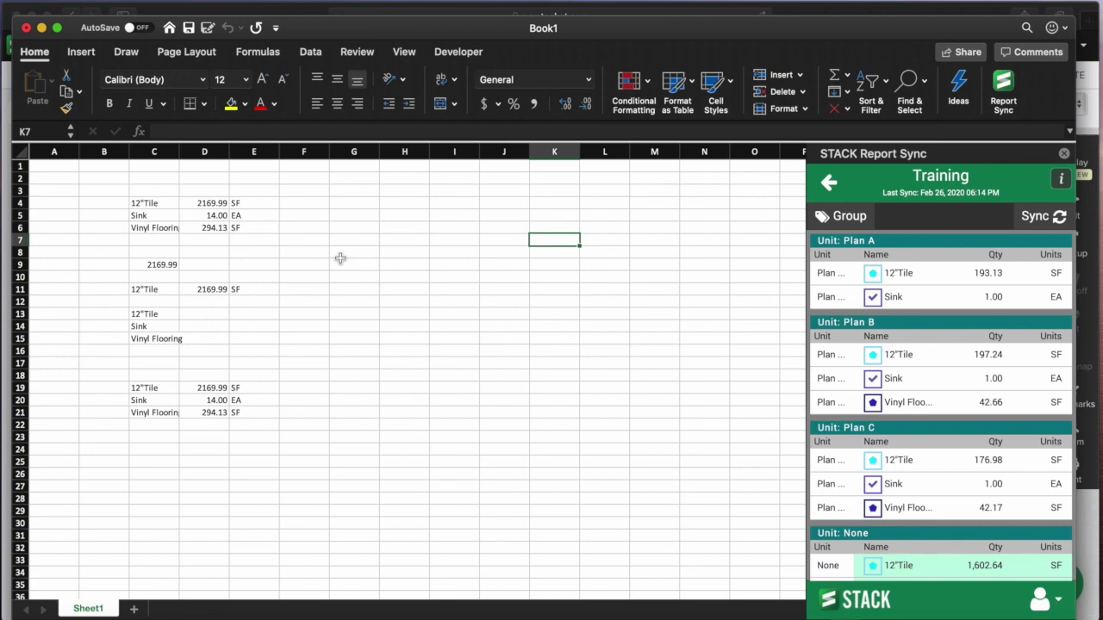
pyautogui.scroll(-9, 342, 269)
# - Bring the STACK Project Cost Calculator v1.5.4 workbook forward, then return to the STACK web page
pyautogui.rightClick(399, 617)
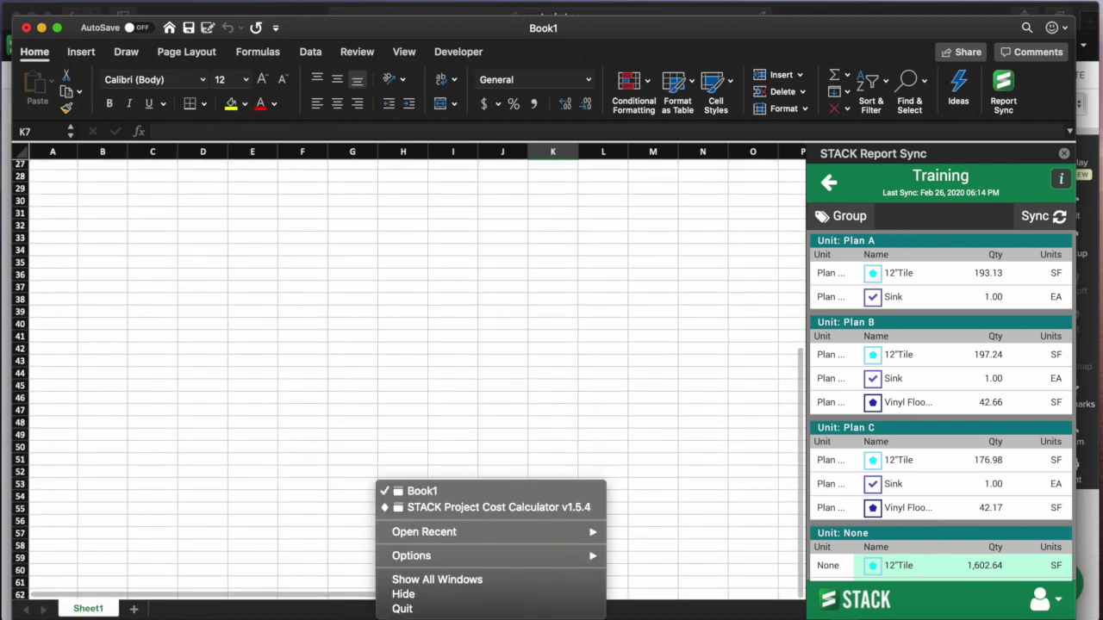
pyautogui.click(476, 510)
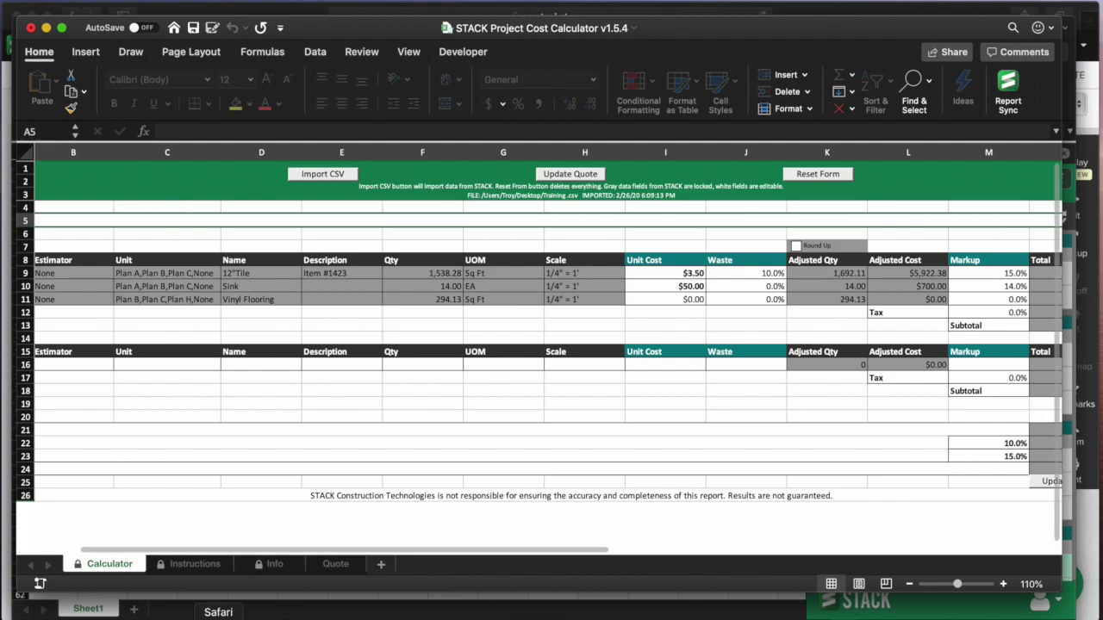
pyautogui.click(218, 617)
# - Open STACK's Excel Tools page and look over its contents
pyautogui.click(327, 94)
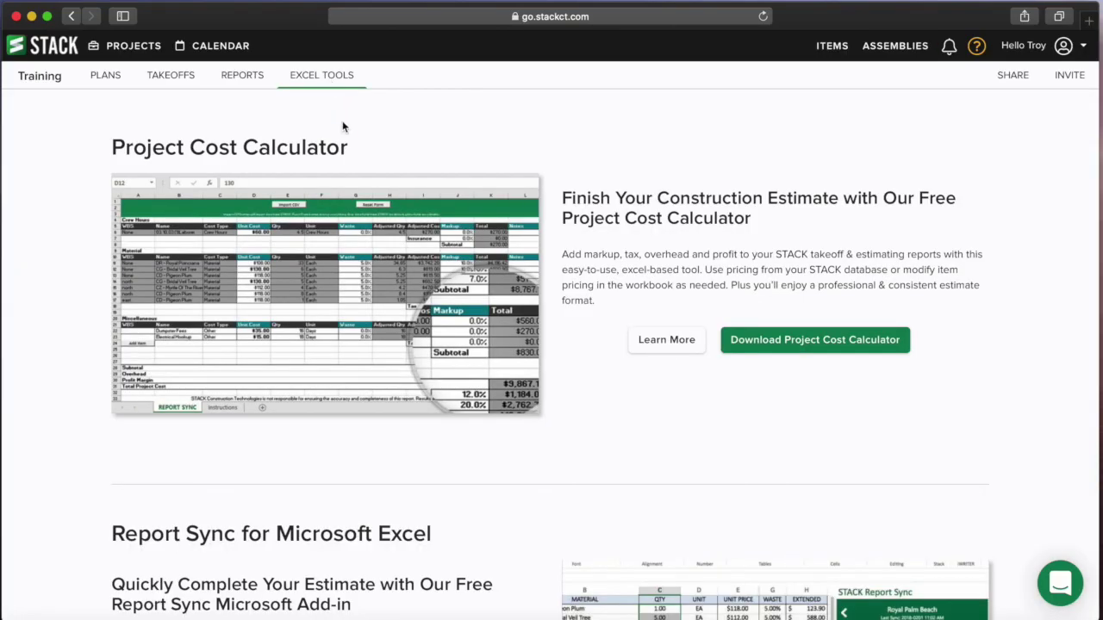
pyautogui.scroll(-5, 738, 345)
pyautogui.scroll(3, 687, 293)
pyautogui.scroll(2, 757, 228)
pyautogui.scroll(-5, 756, 228)
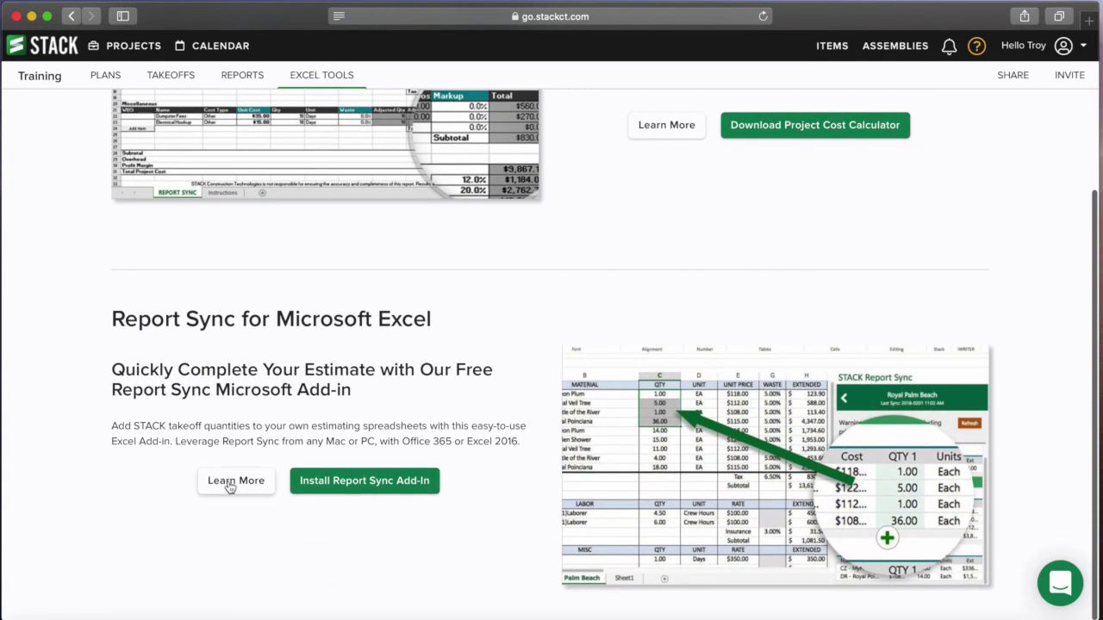
pyautogui.scroll(5, 591, 291)
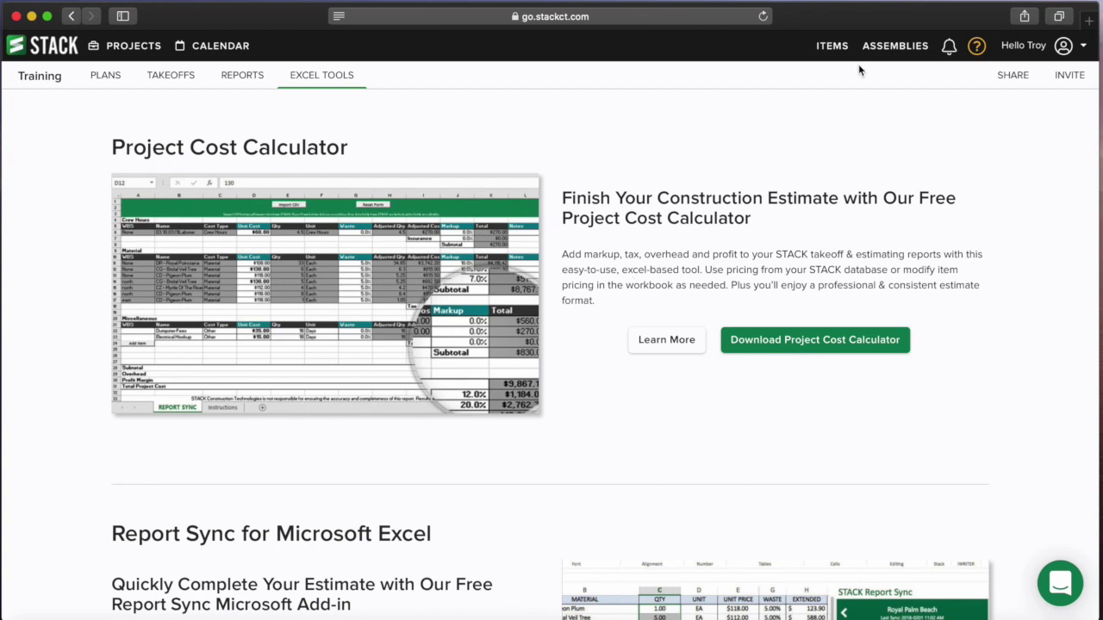
# - Open the support chat from the help options, then close it and the help list
pyautogui.click(977, 49)
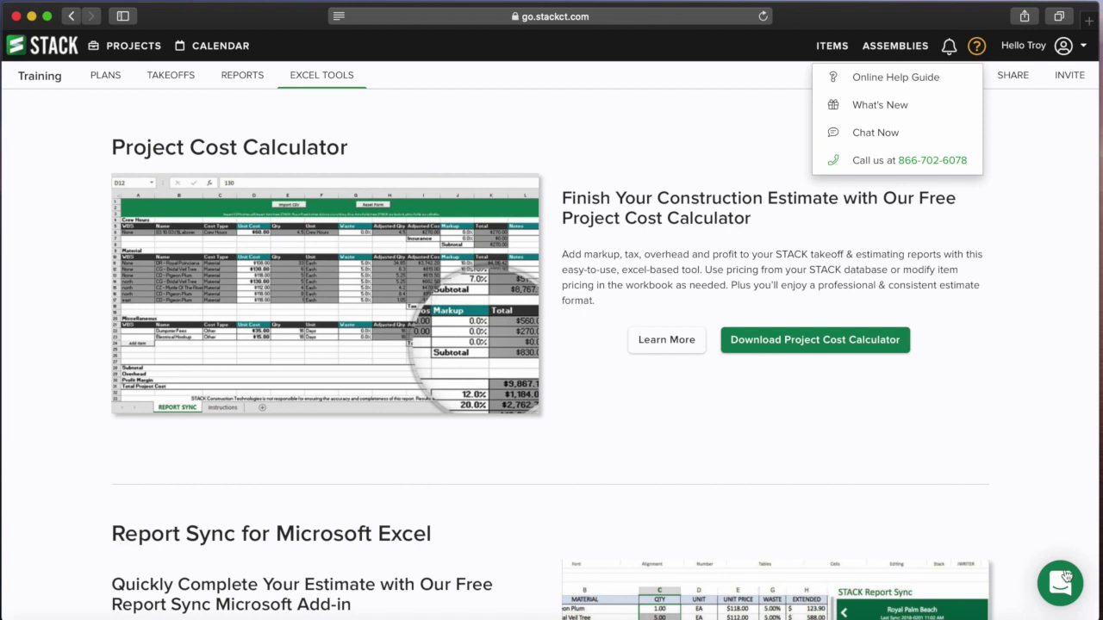
pyautogui.click(1062, 577)
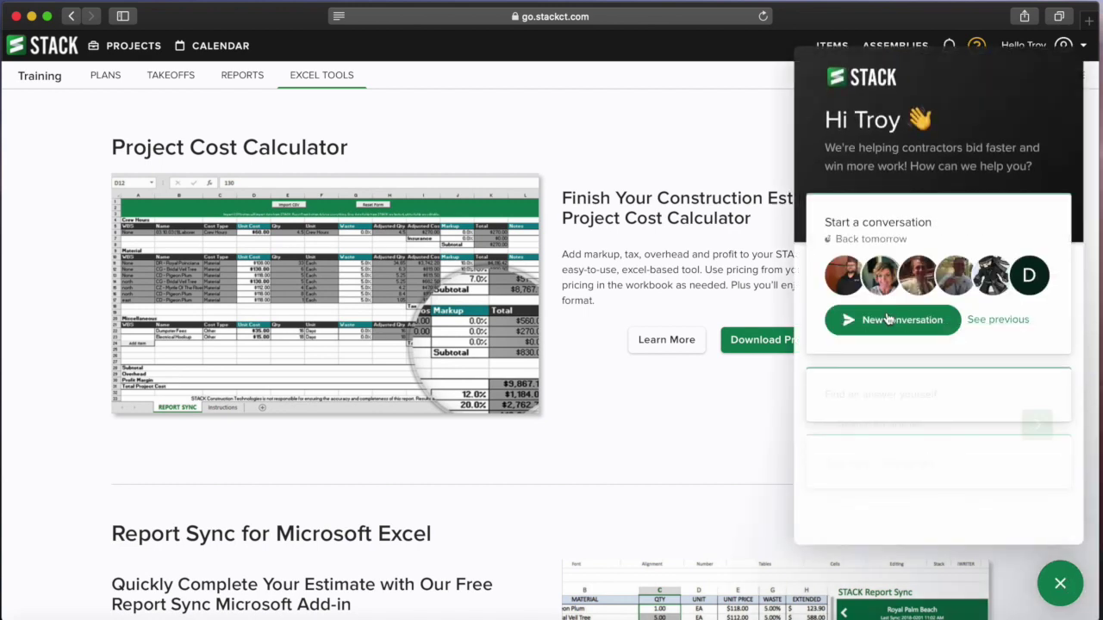
pyautogui.click(897, 319)
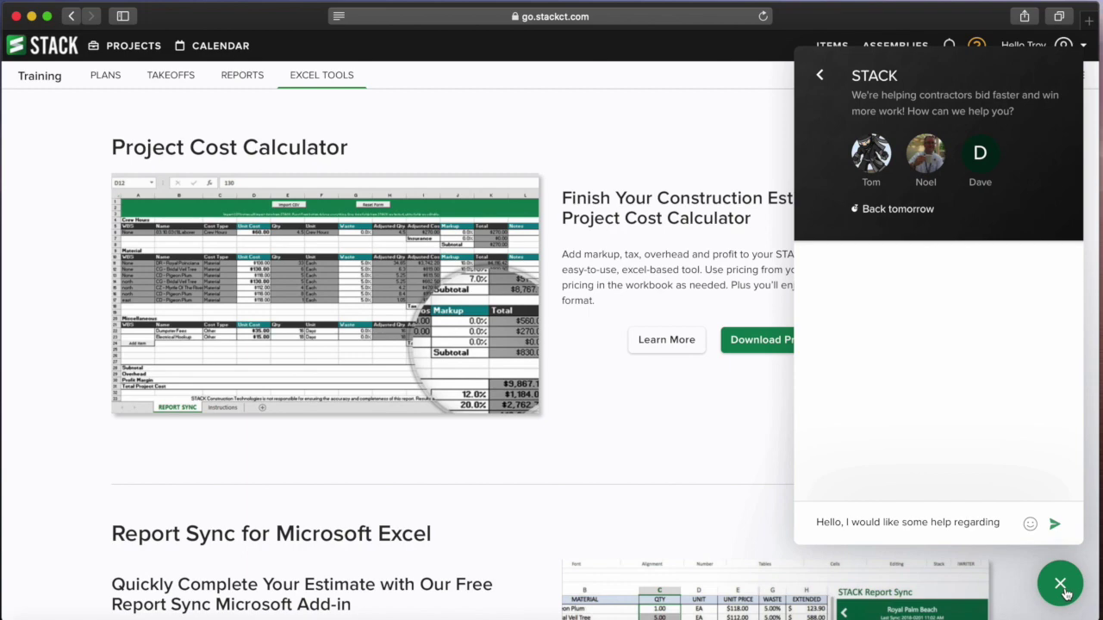
pyautogui.click(1063, 588)
pyautogui.click(718, 93)
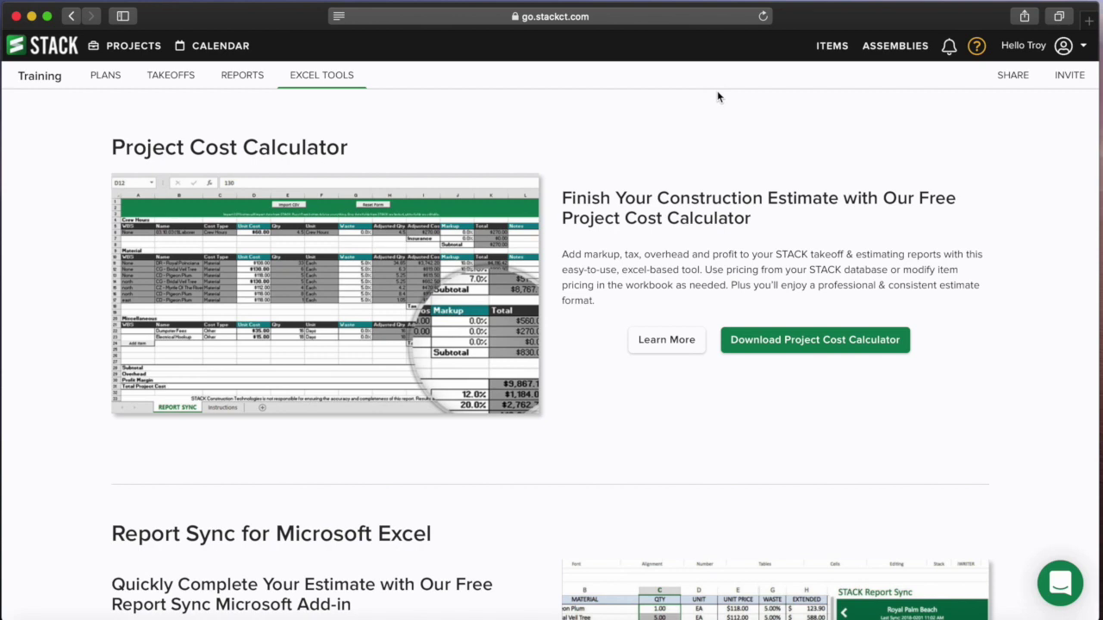
# - Return to the Takeoffs page for plan sheet A-251, listing 12"Tile, Sink and Vinyl Flooring
pyautogui.click(576, 4)
pyautogui.click(603, 15)
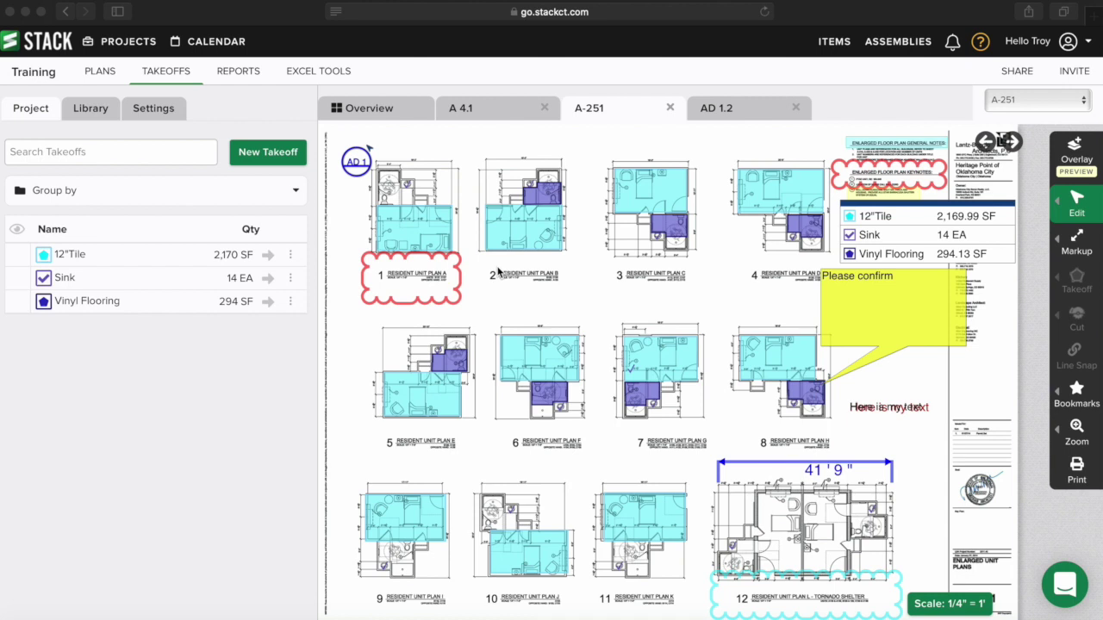
# - Turn on Project Sharing, copy the generated project link, and close the sharing dialog
pyautogui.click(1017, 74)
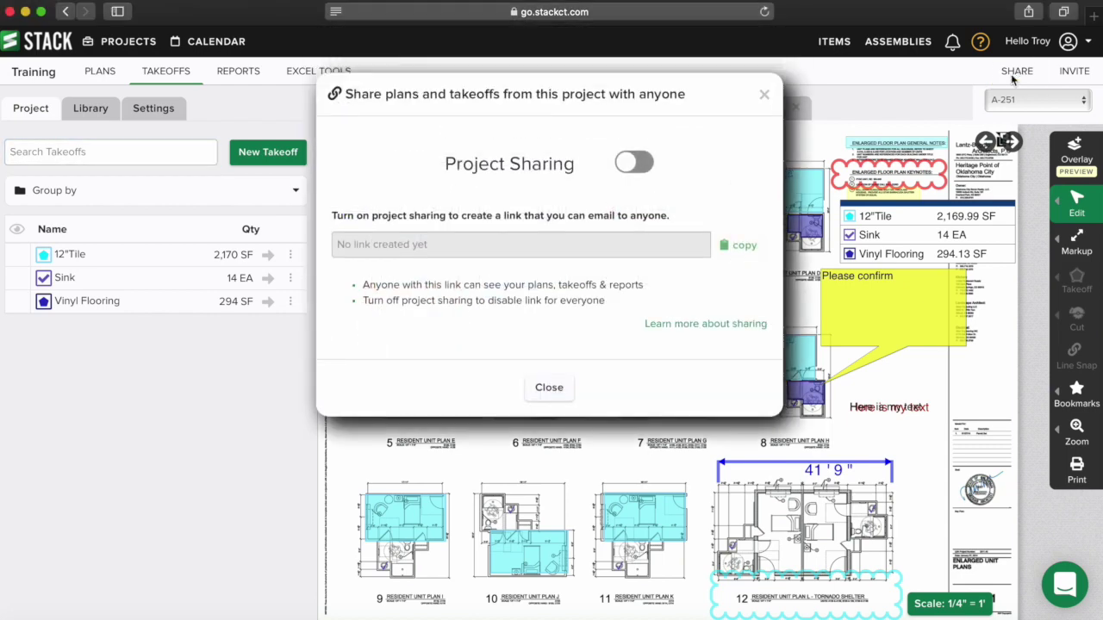
pyautogui.click(638, 164)
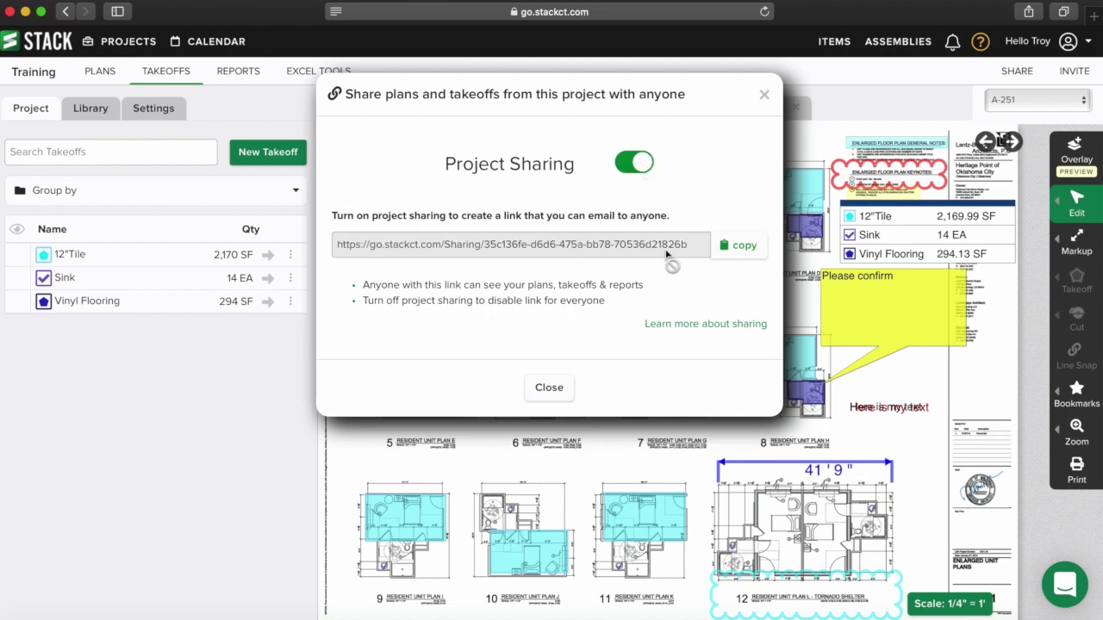
pyautogui.click(740, 248)
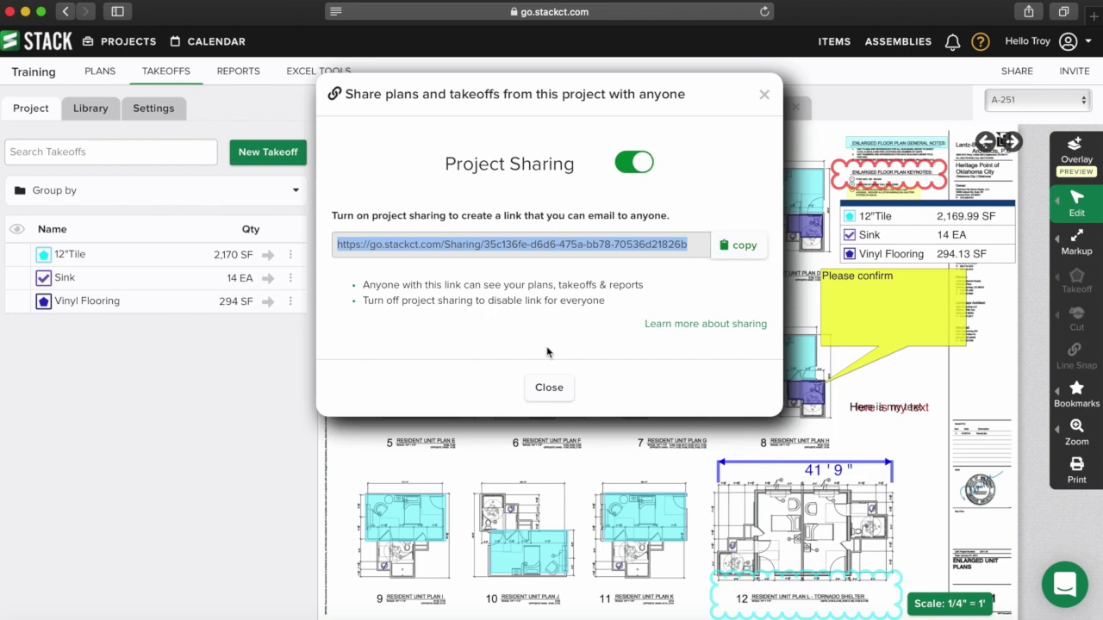
pyautogui.click(552, 386)
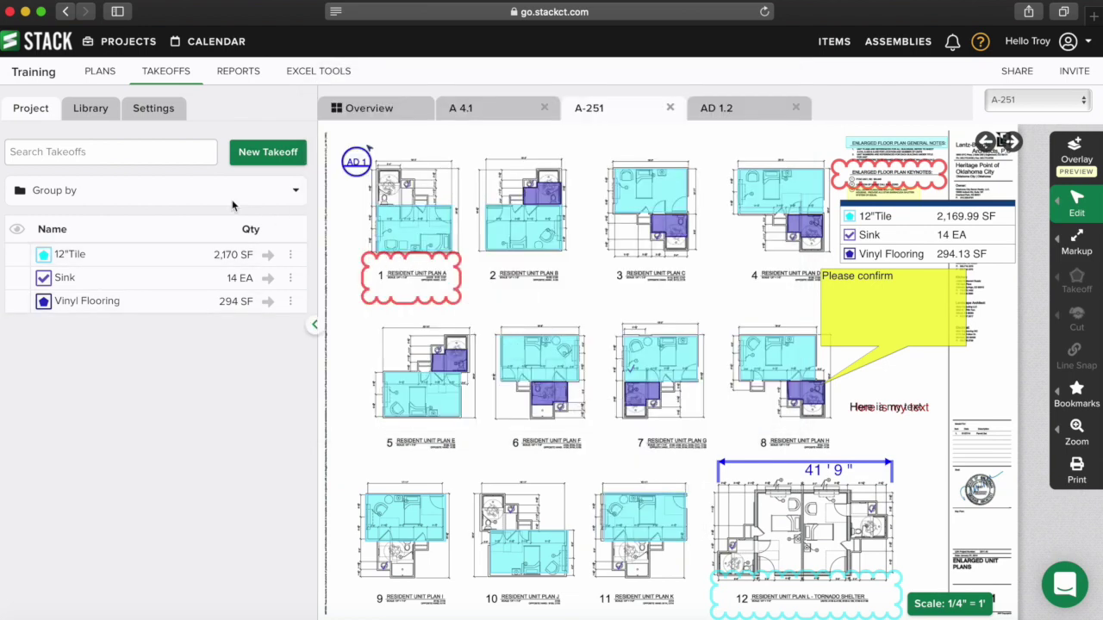
pyautogui.moveTo(540, 219)
pyautogui.moveTo(664, 213)
pyautogui.click(246, 74)
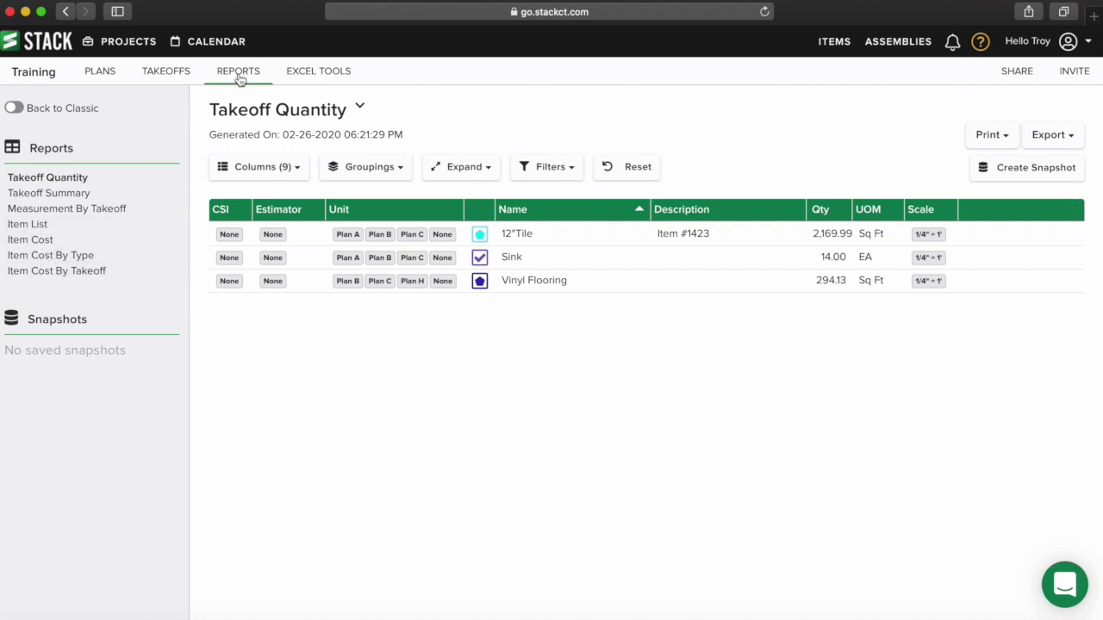
pyautogui.click(168, 77)
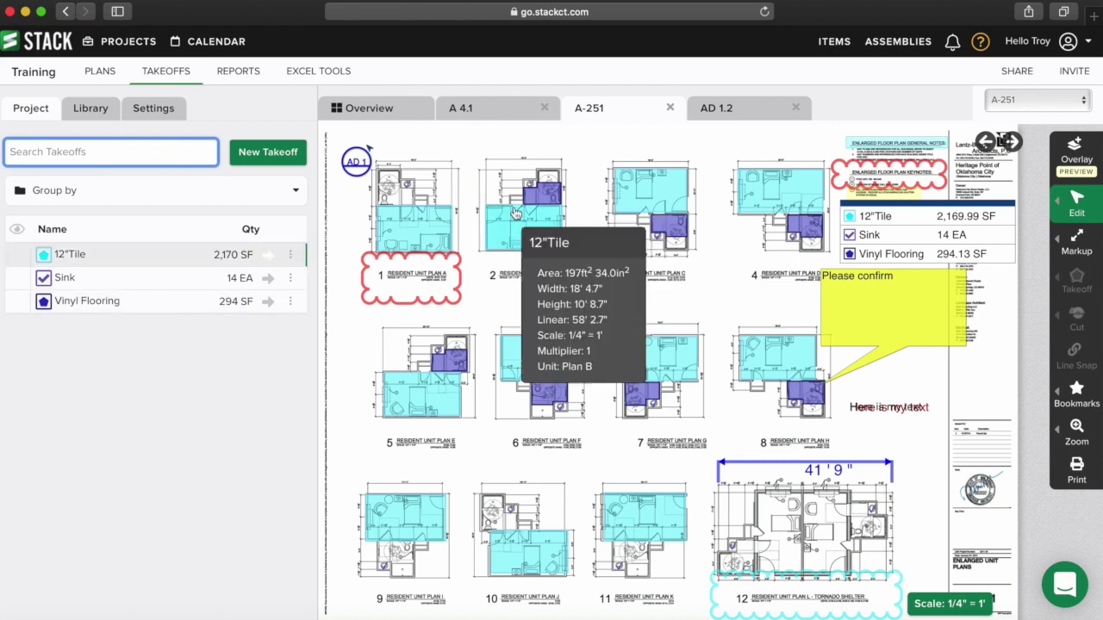
# - Switch on the Takeoff Invitation toggle so anyone can do a takeoff, then close it
pyautogui.moveTo(676, 231)
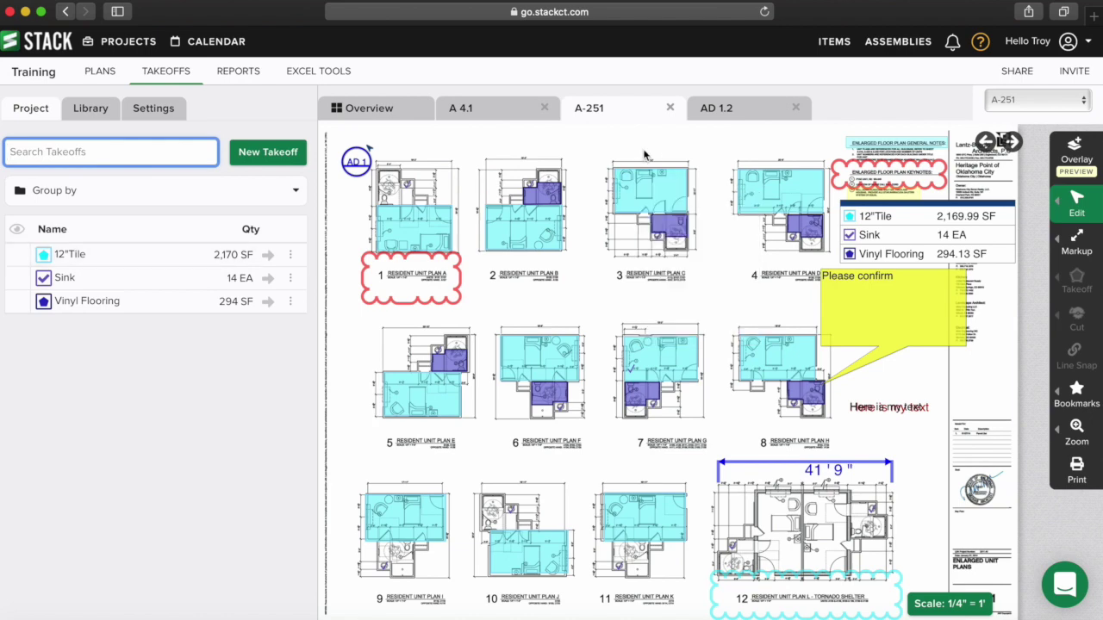
pyautogui.click(1074, 72)
pyautogui.click(591, 149)
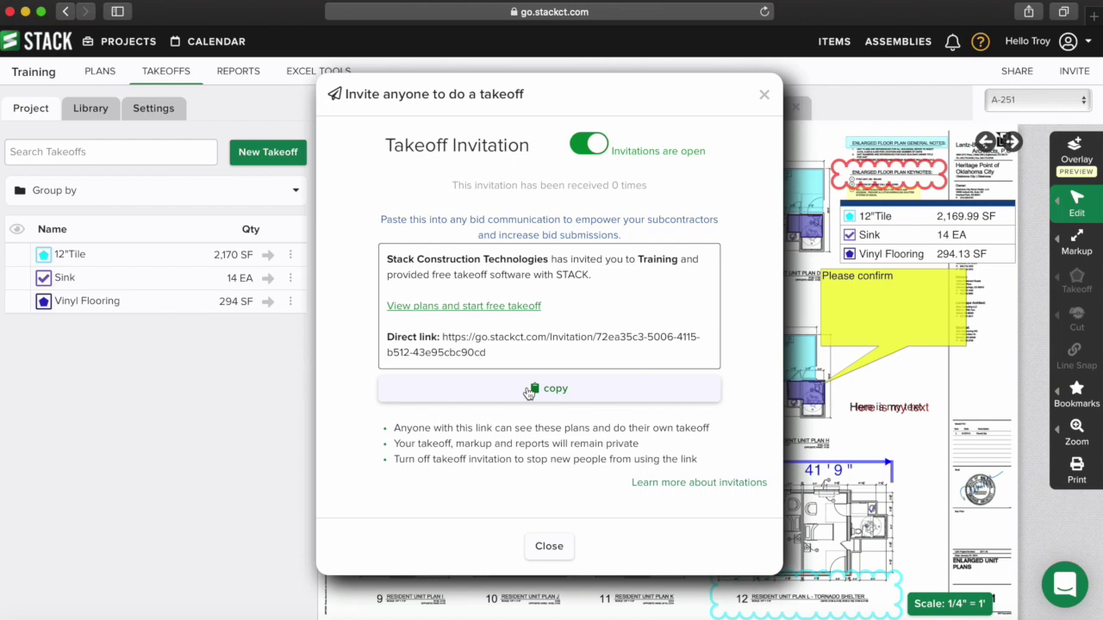
pyautogui.click(538, 549)
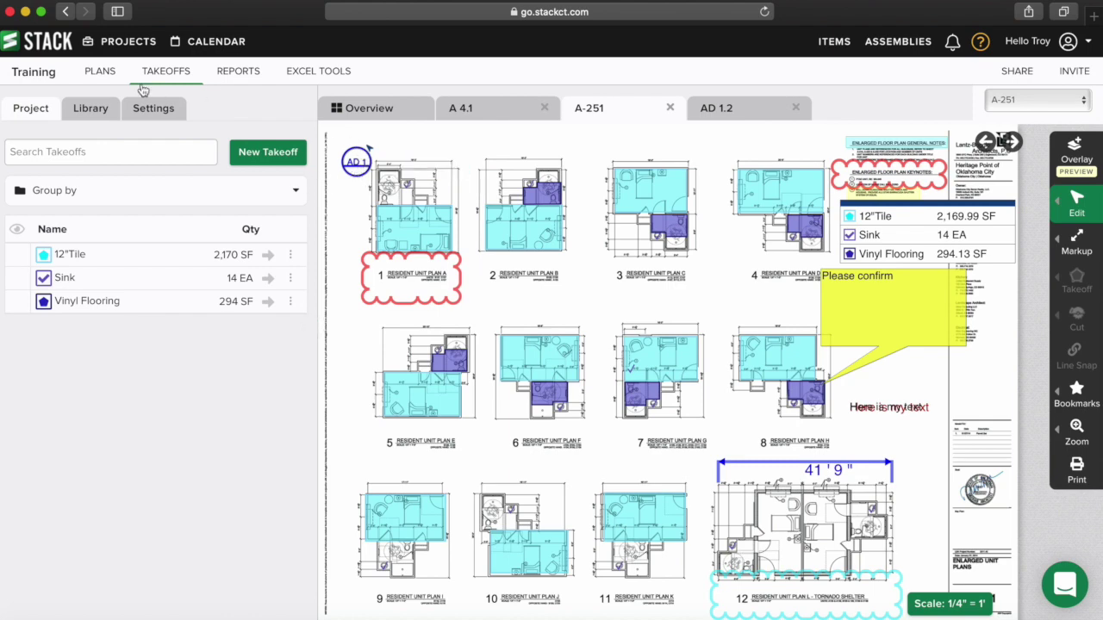
# - Browse the PLANS Overview thumbnails for sheets A 4.1, A-100, A-251, AD 1.0, AD 1.1 and AD 1.2
pyautogui.click(101, 74)
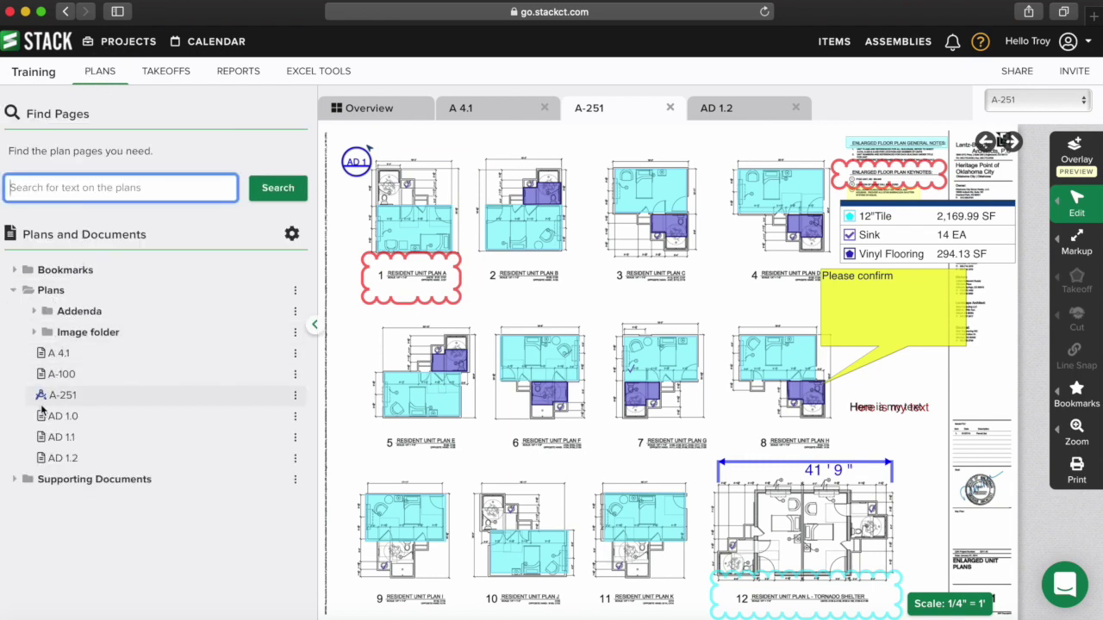
pyautogui.click(376, 109)
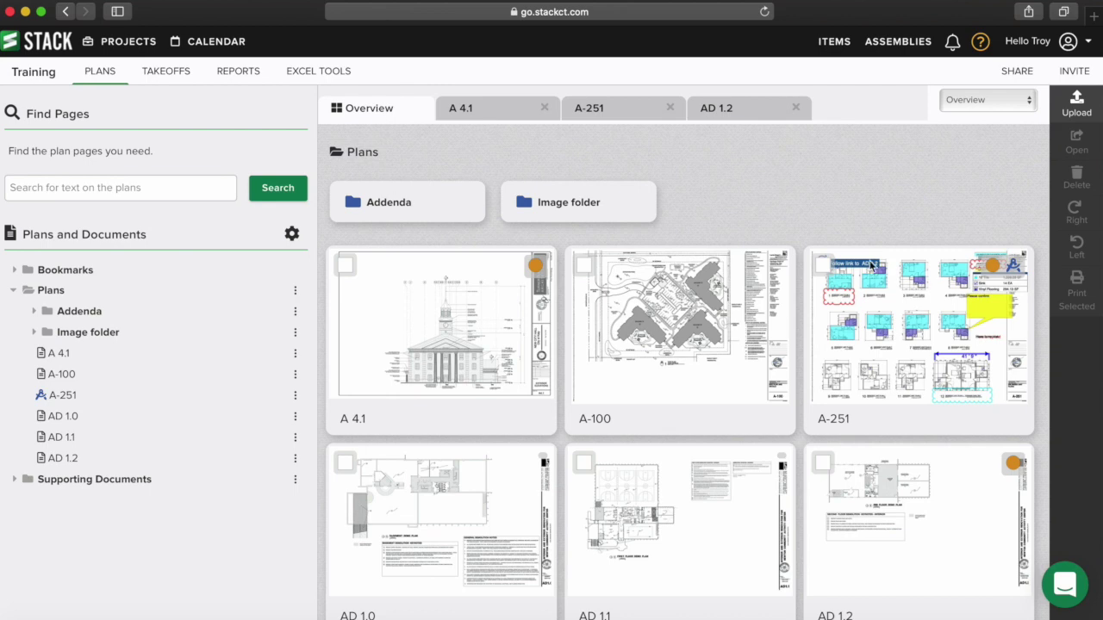
pyautogui.moveTo(919, 299)
pyautogui.moveTo(703, 293)
pyautogui.moveTo(972, 292)
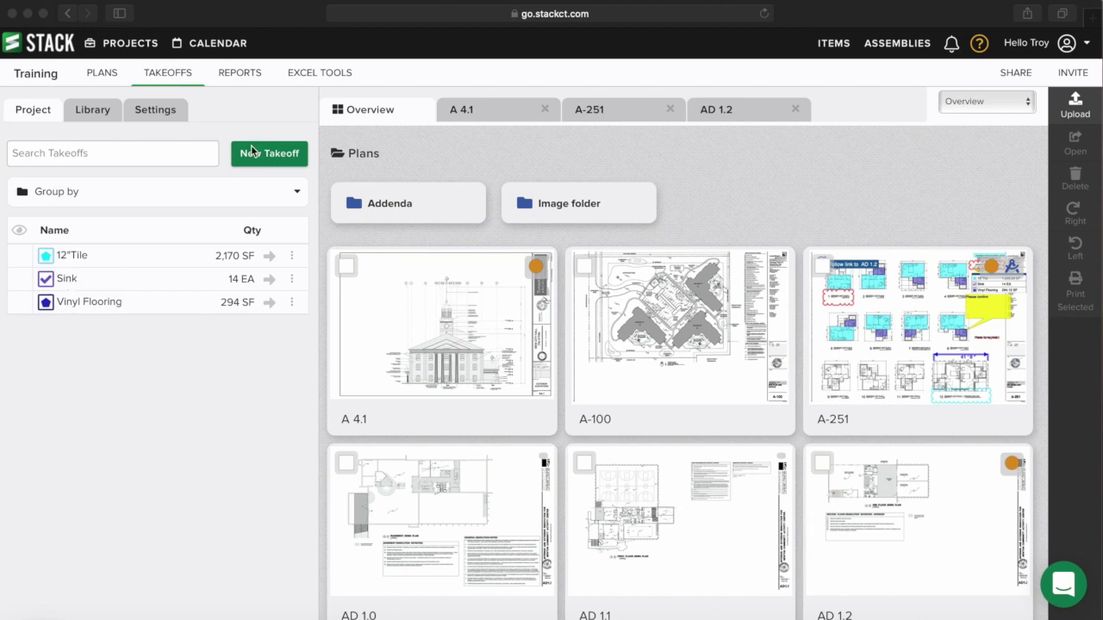
pyautogui.click(247, 82)
pyautogui.click(247, 79)
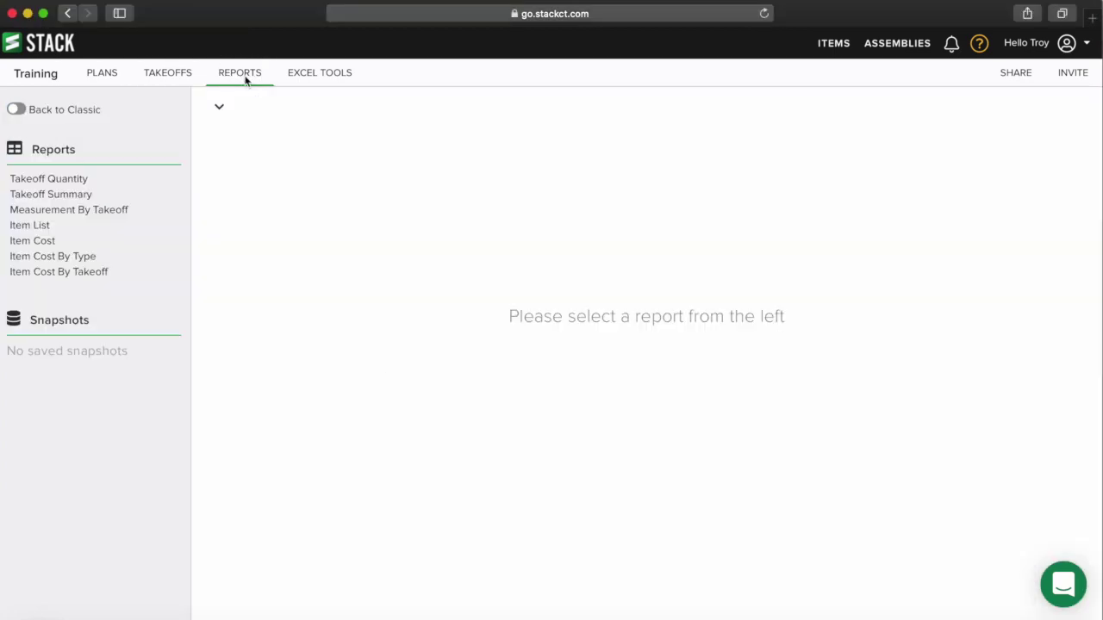
pyautogui.click(56, 180)
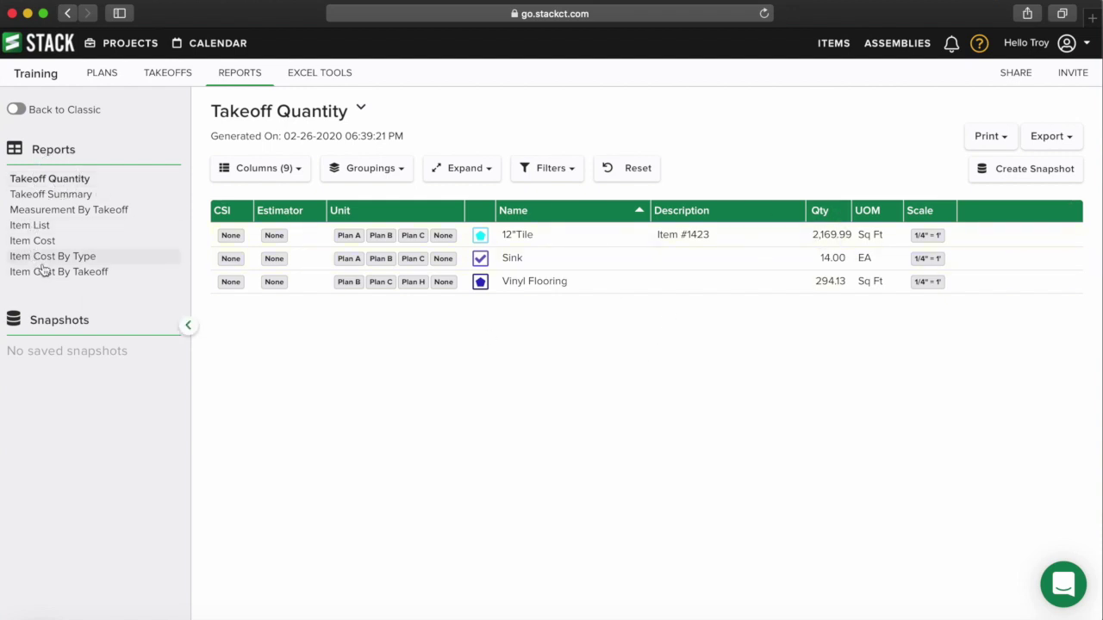
pyautogui.click(45, 259)
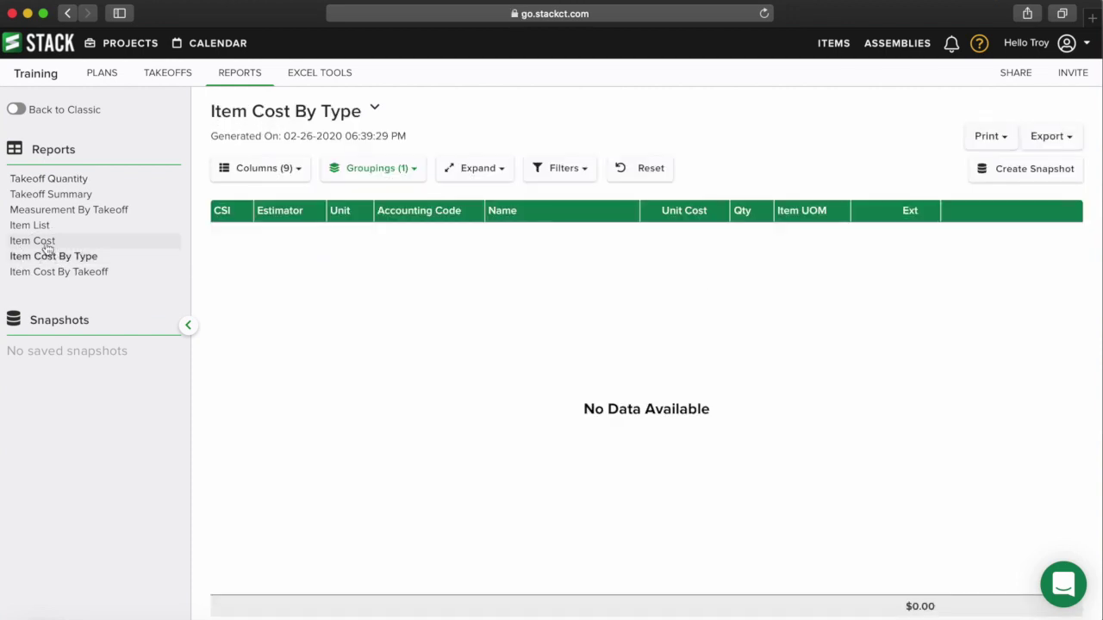
pyautogui.click(46, 244)
pyautogui.click(50, 270)
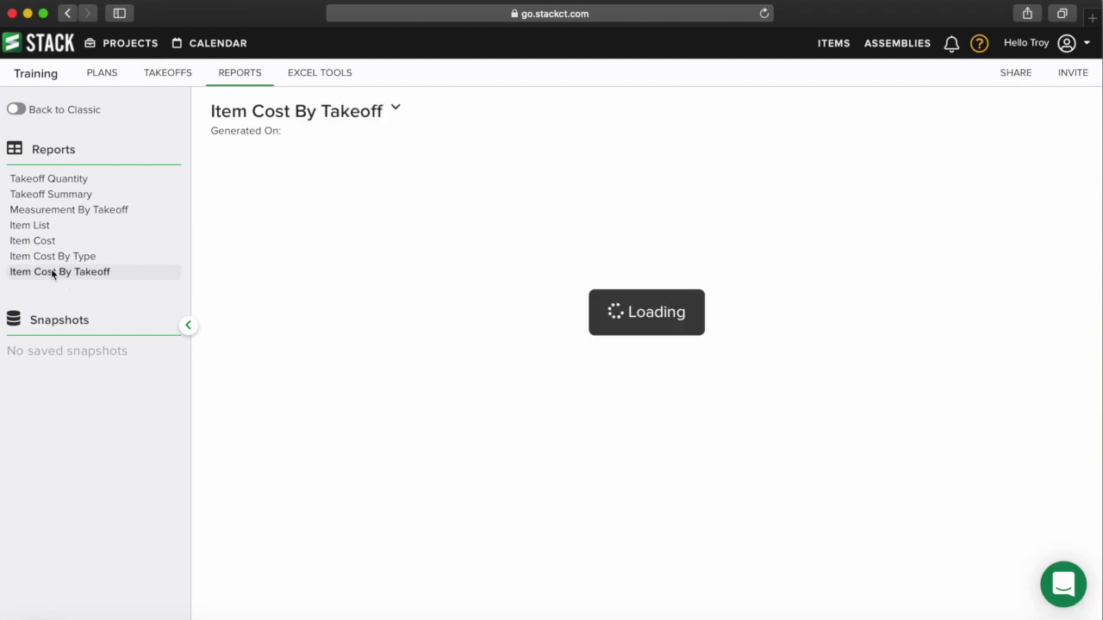
pyautogui.click(42, 227)
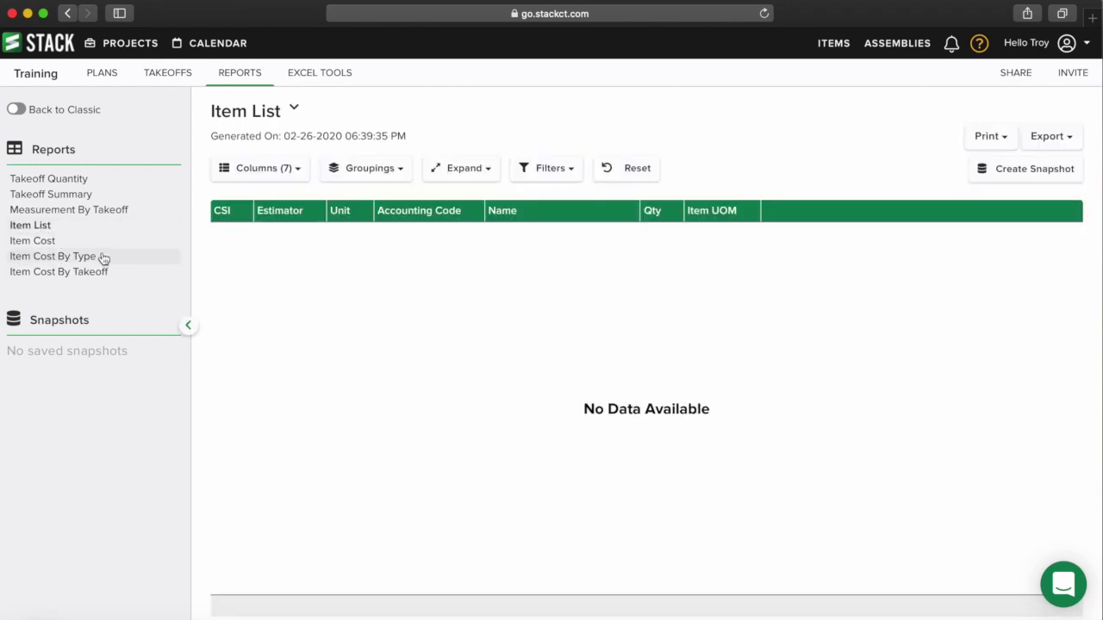
pyautogui.click(181, 75)
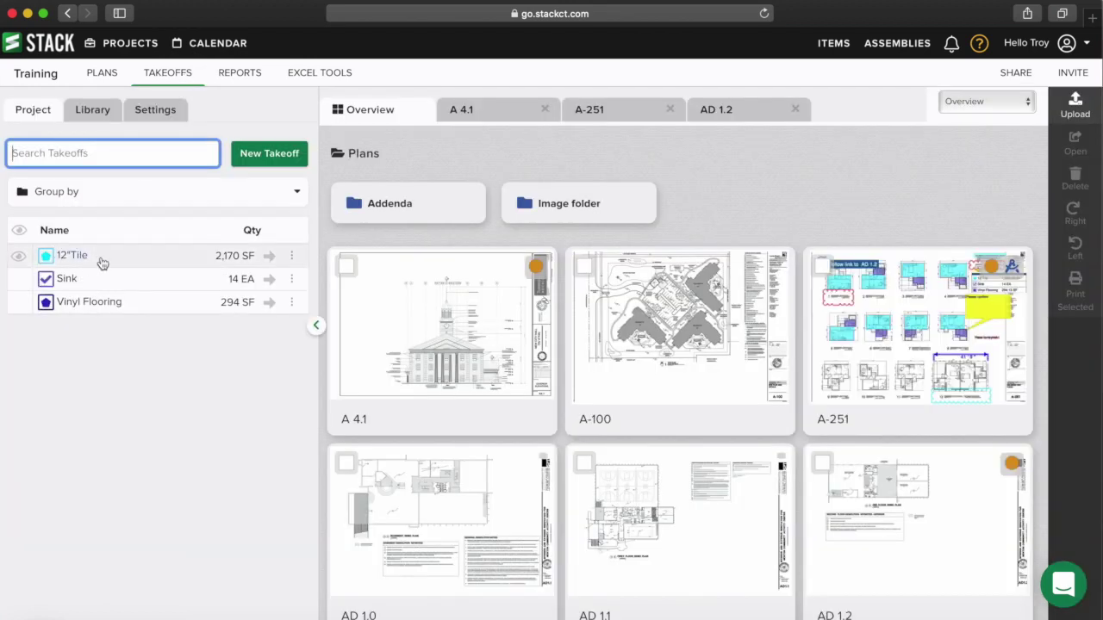
# - Create a Training subfolder under folder A in My Items and start a new item inside it
pyautogui.click(834, 44)
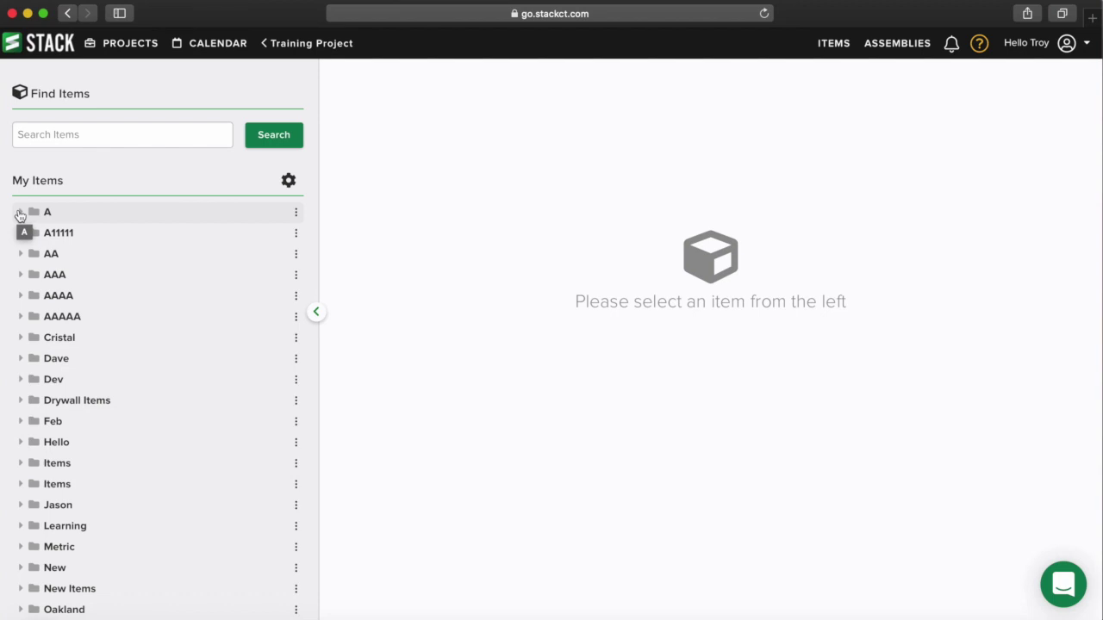
pyautogui.click(20, 214)
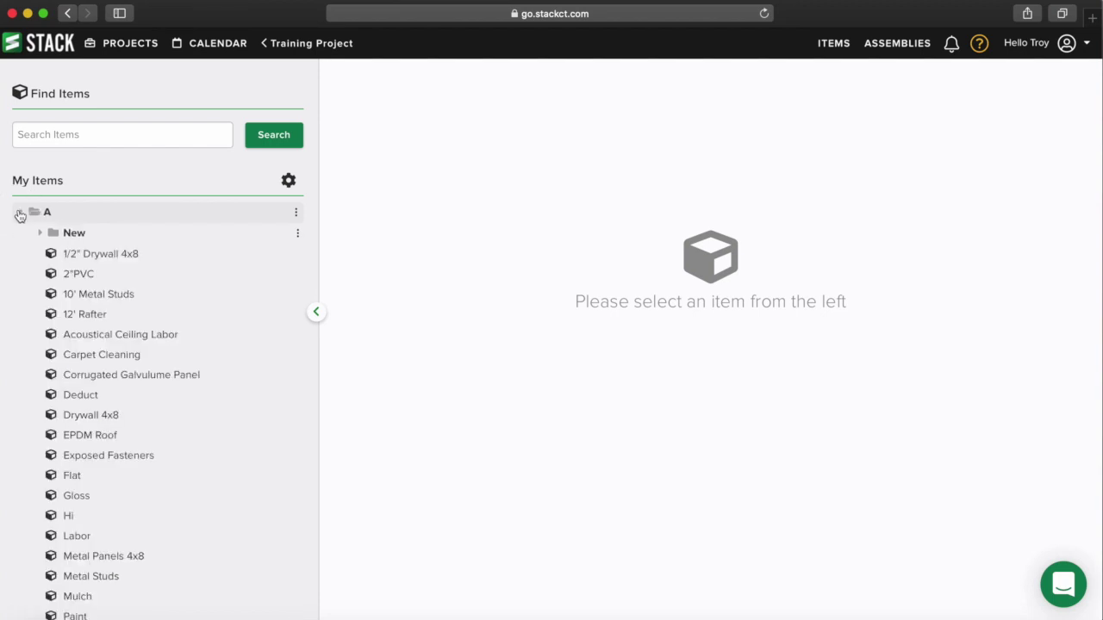
pyautogui.click(297, 215)
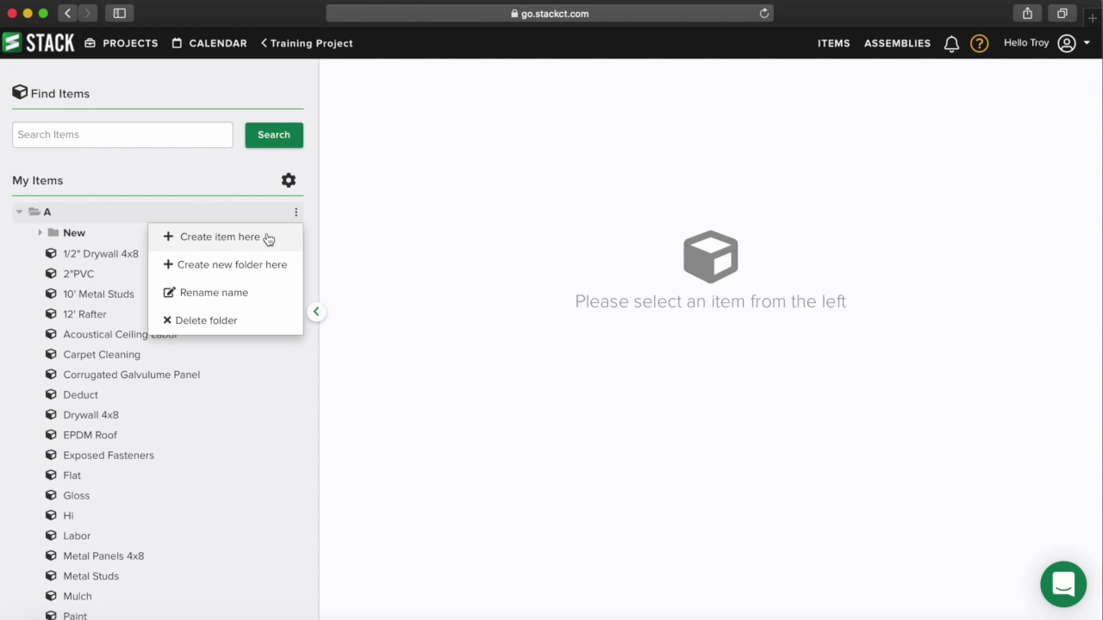
pyautogui.click(268, 265)
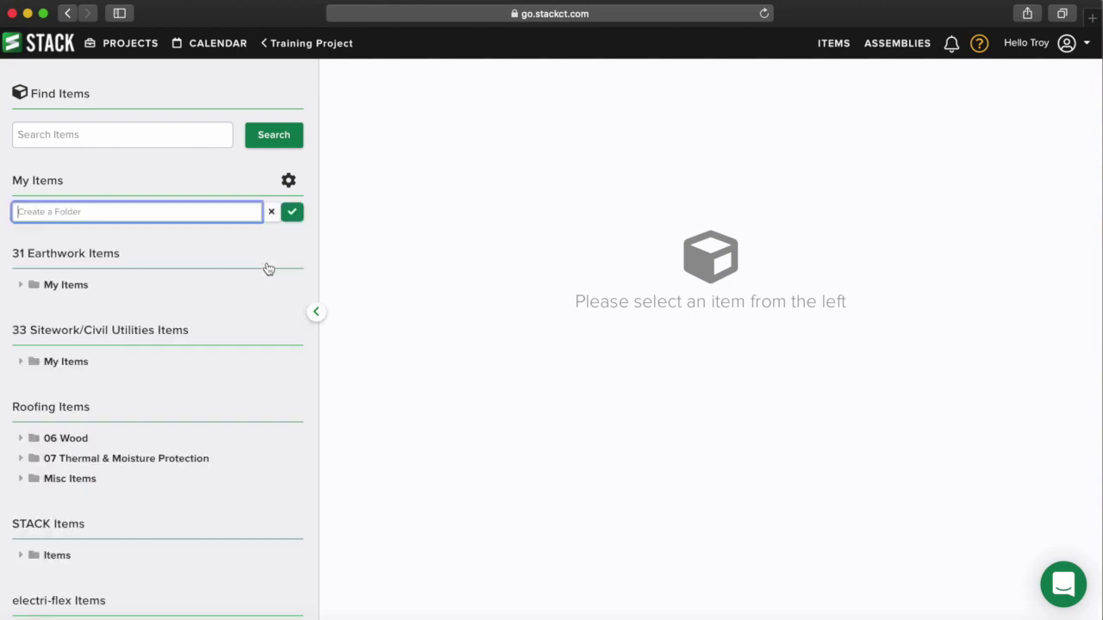
pyautogui.write('Training')
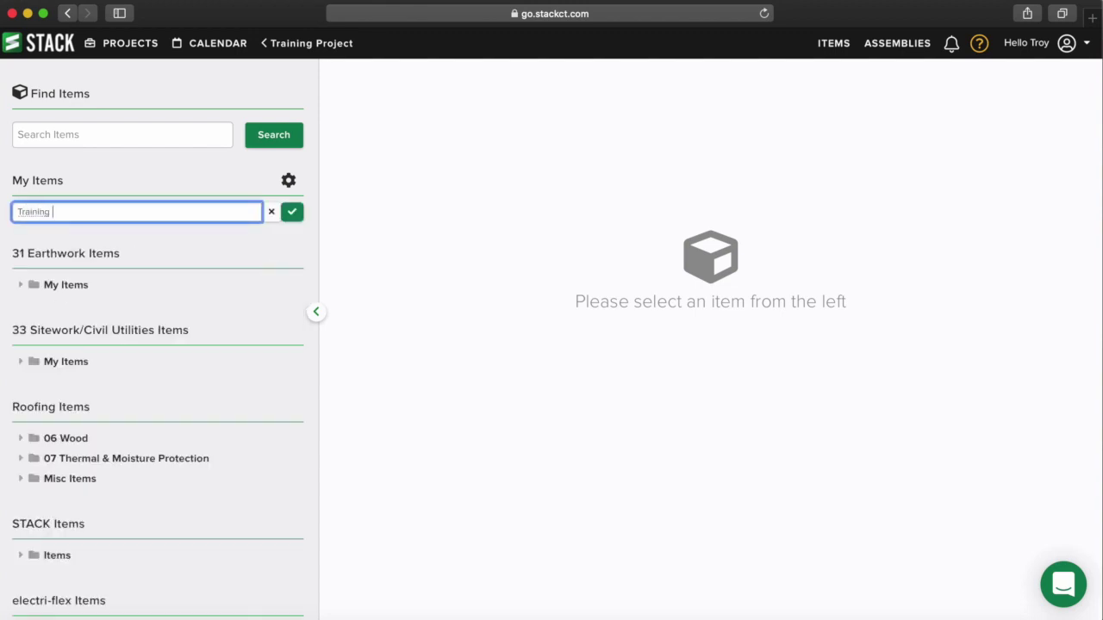
pyautogui.click(293, 212)
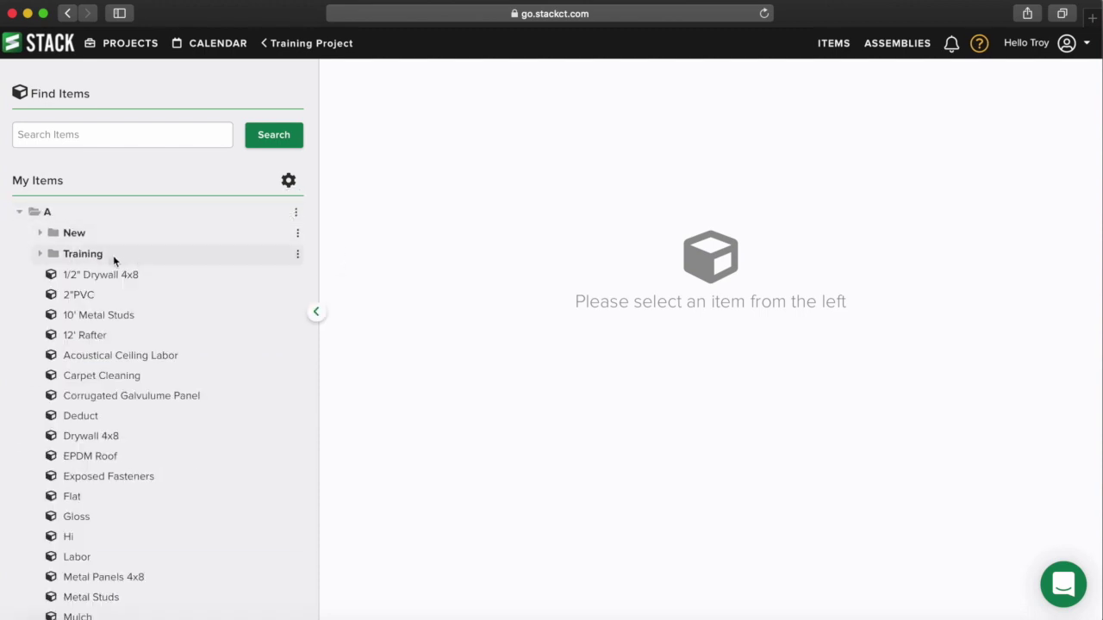
pyautogui.click(297, 255)
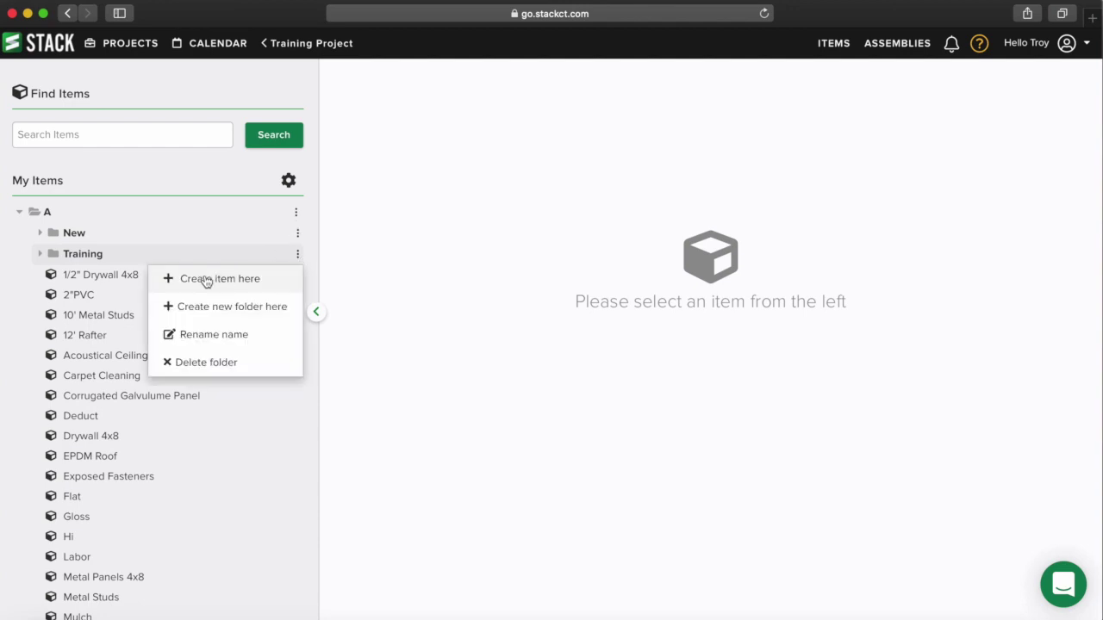
pyautogui.click(241, 280)
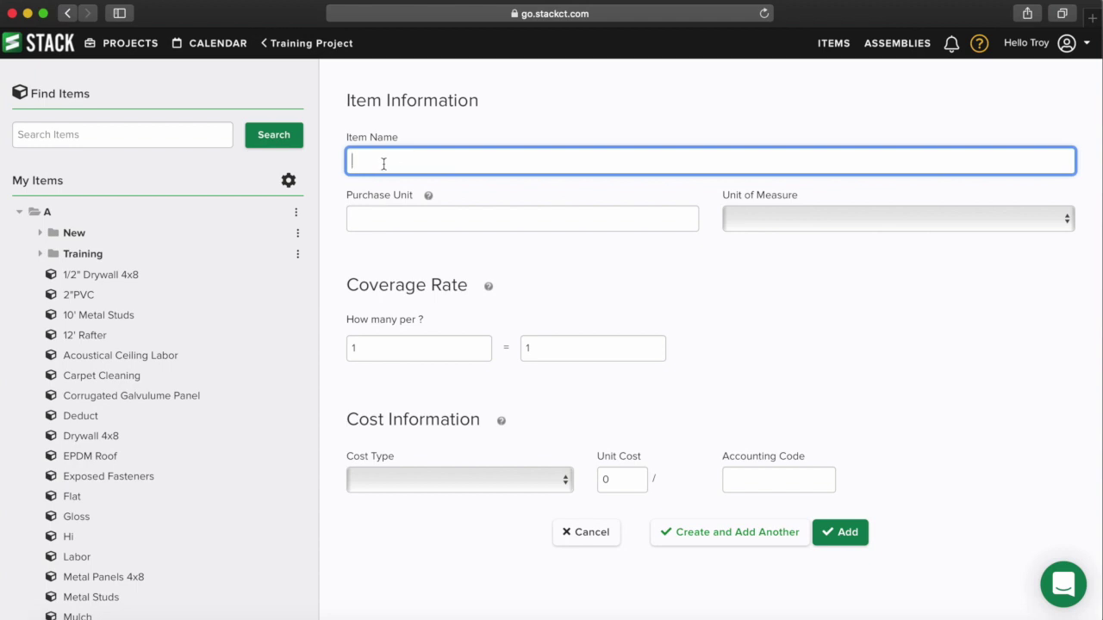
# - Name the item 12" Tile, bought by the Case in sq ft, covering 200 sq ft per Case
pyautogui.write('12" Tile')
pyautogui.click(390, 219)
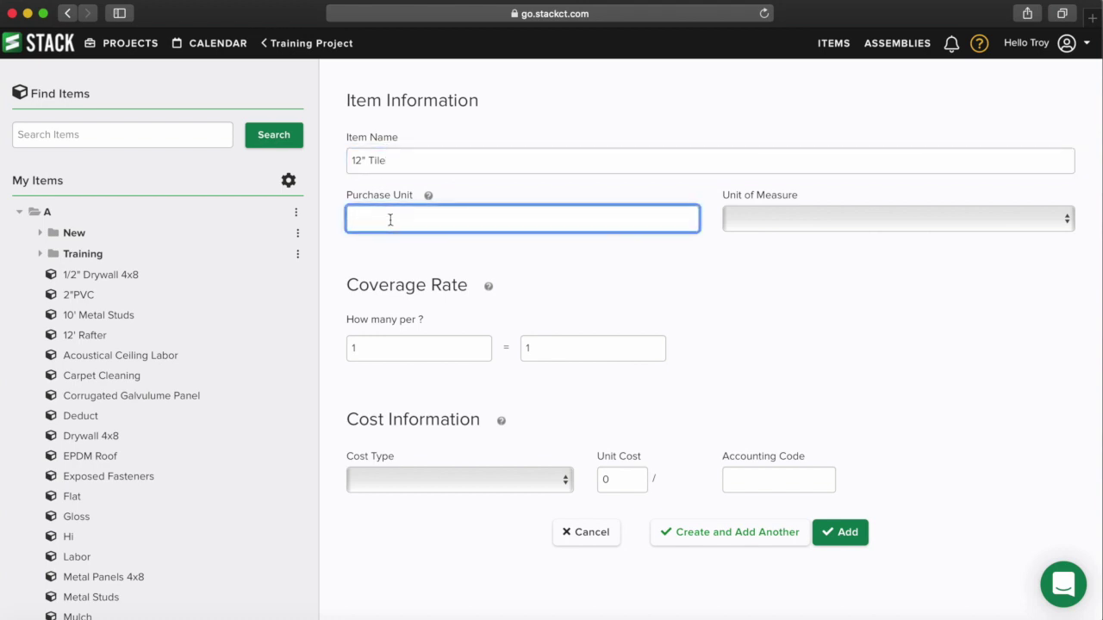
pyautogui.write('Case')
pyautogui.click(761, 222)
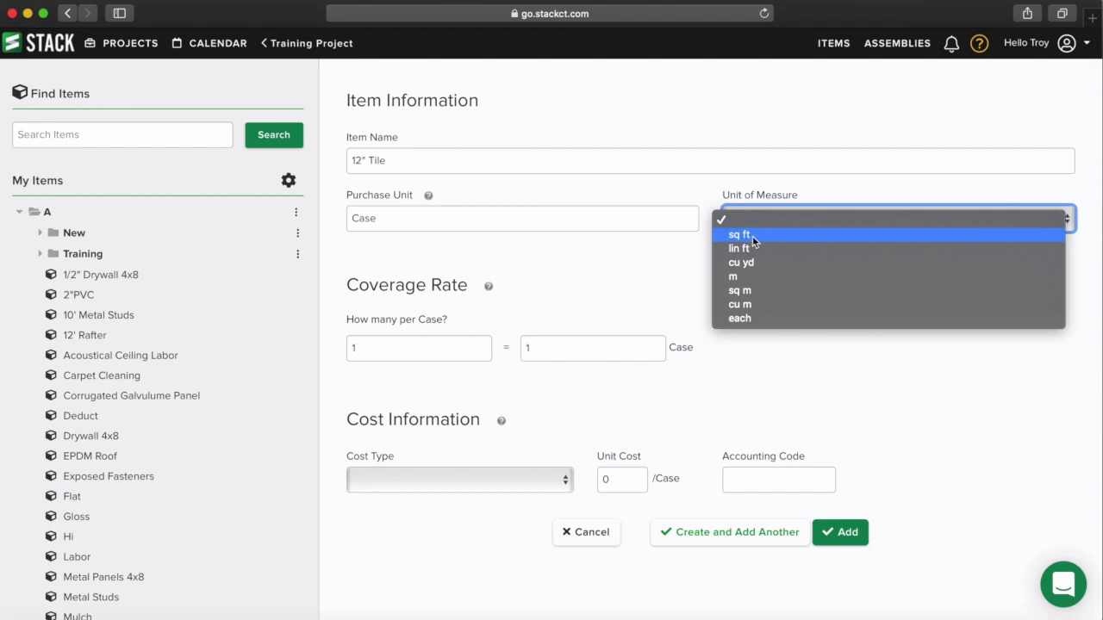
pyautogui.click(752, 236)
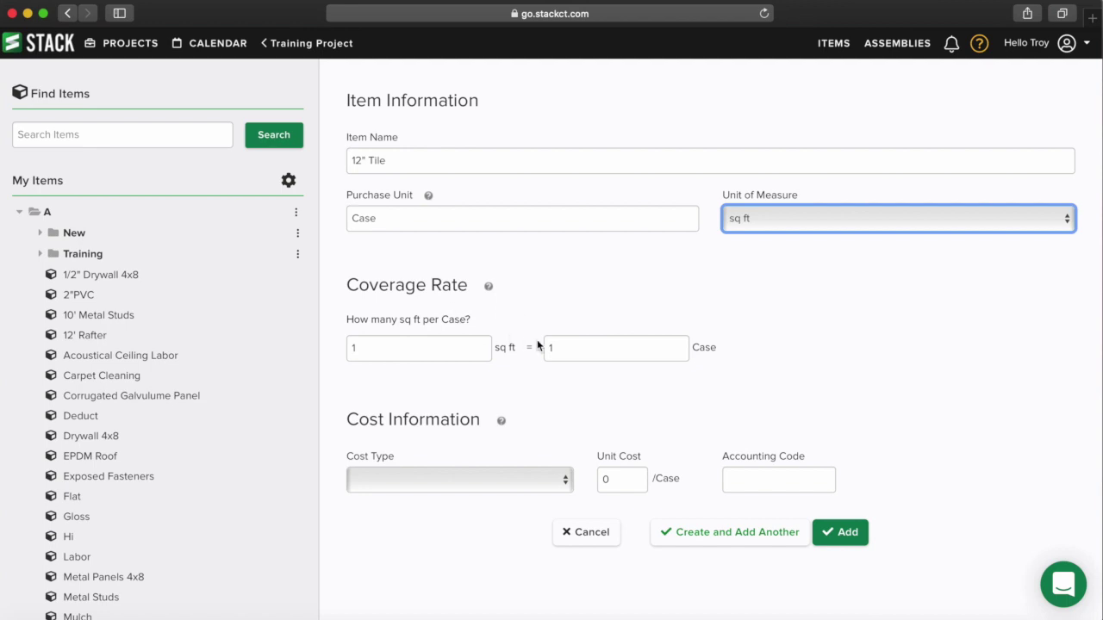
pyautogui.click(572, 348)
pyautogui.doubleClick(698, 347)
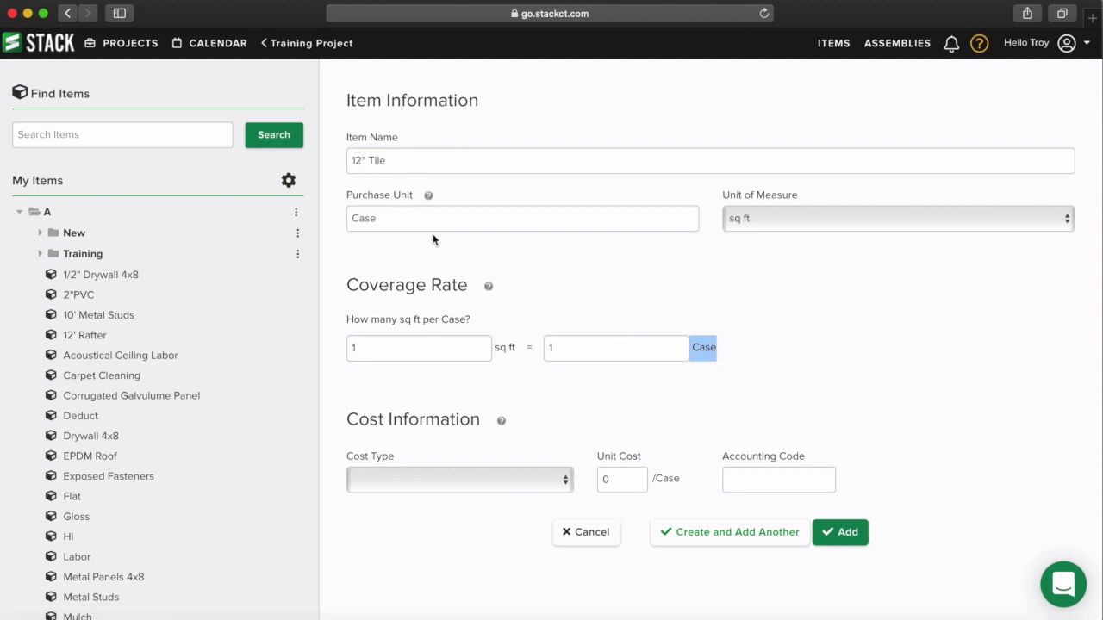
pyautogui.click(410, 349)
pyautogui.write('200')
pyautogui.click(552, 295)
# - Give it Material cost type at 47.50 per Case and save with Create and Add Another
pyautogui.click(439, 481)
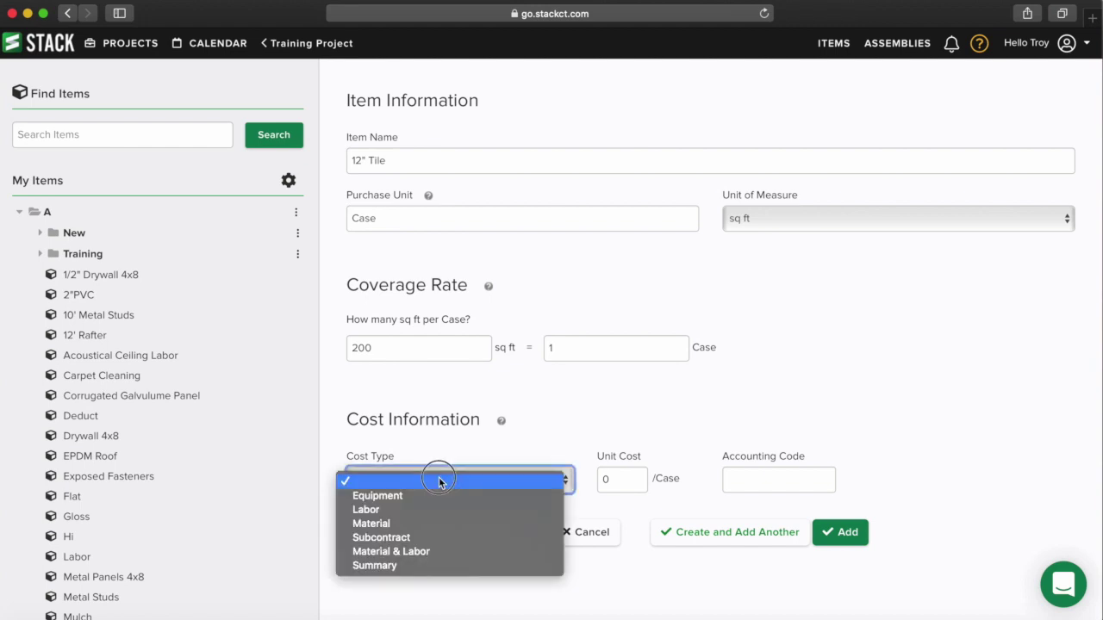
pyautogui.click(420, 523)
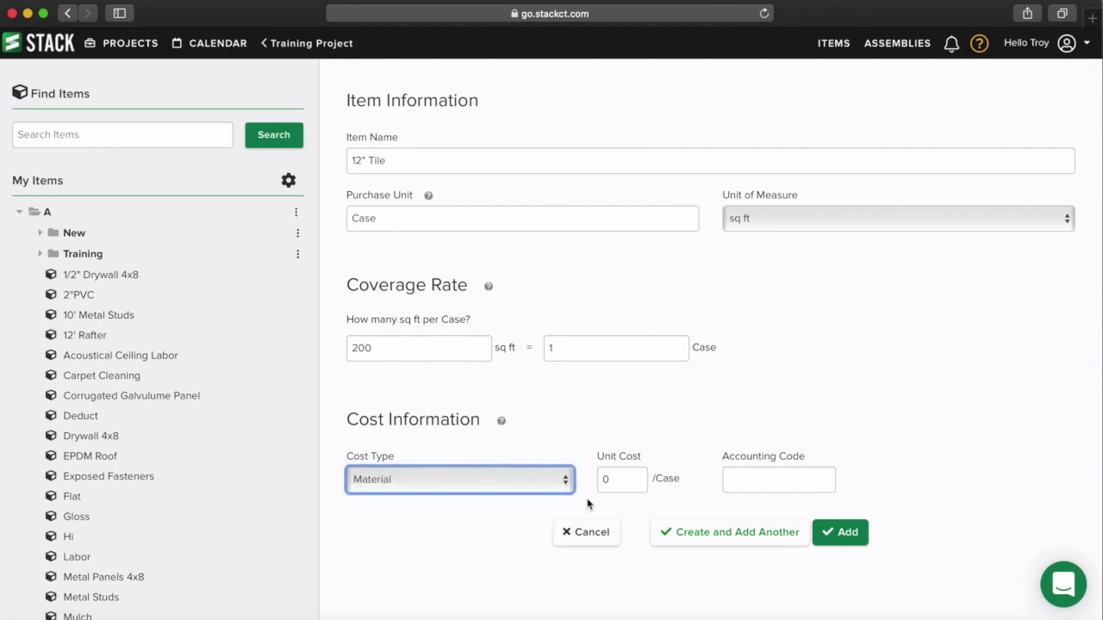
pyautogui.press('Tab')
pyautogui.write('47.50')
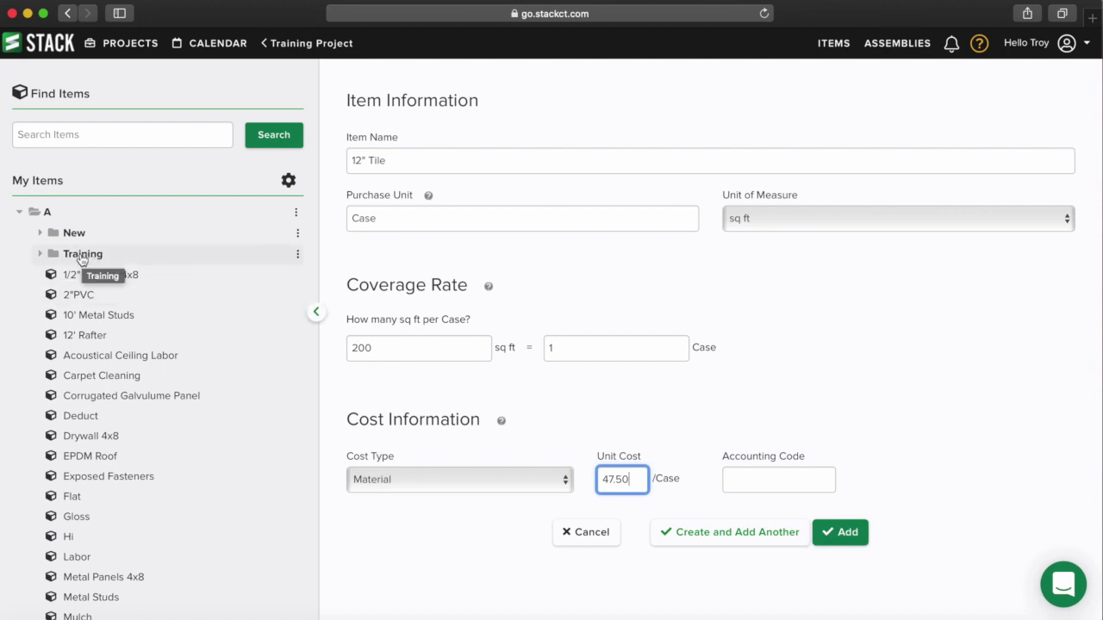
pyautogui.click(818, 370)
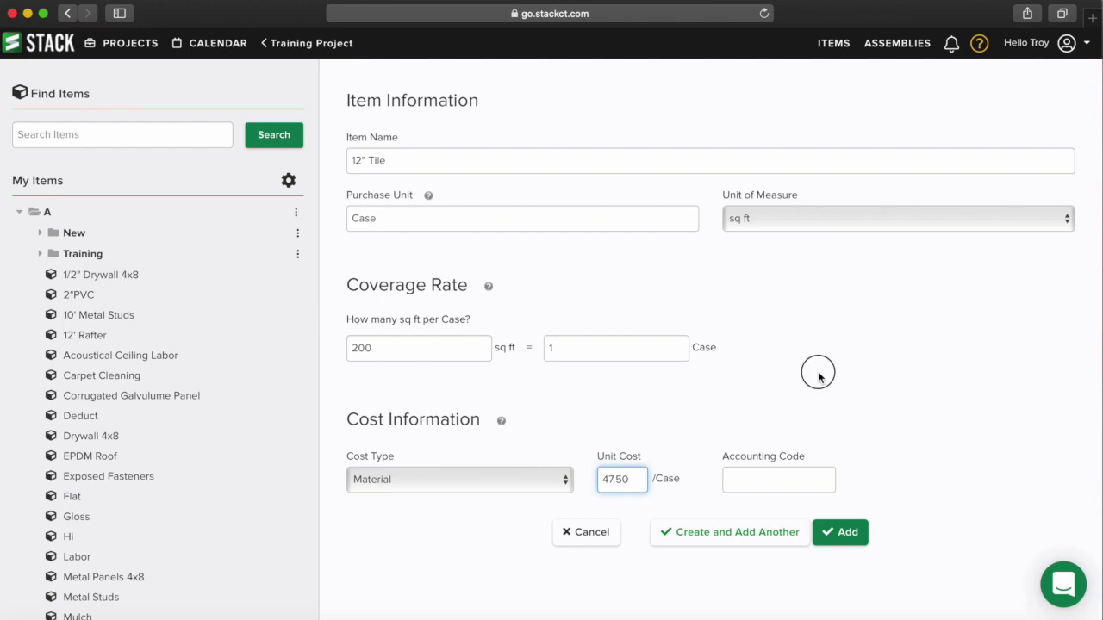
pyautogui.click(705, 538)
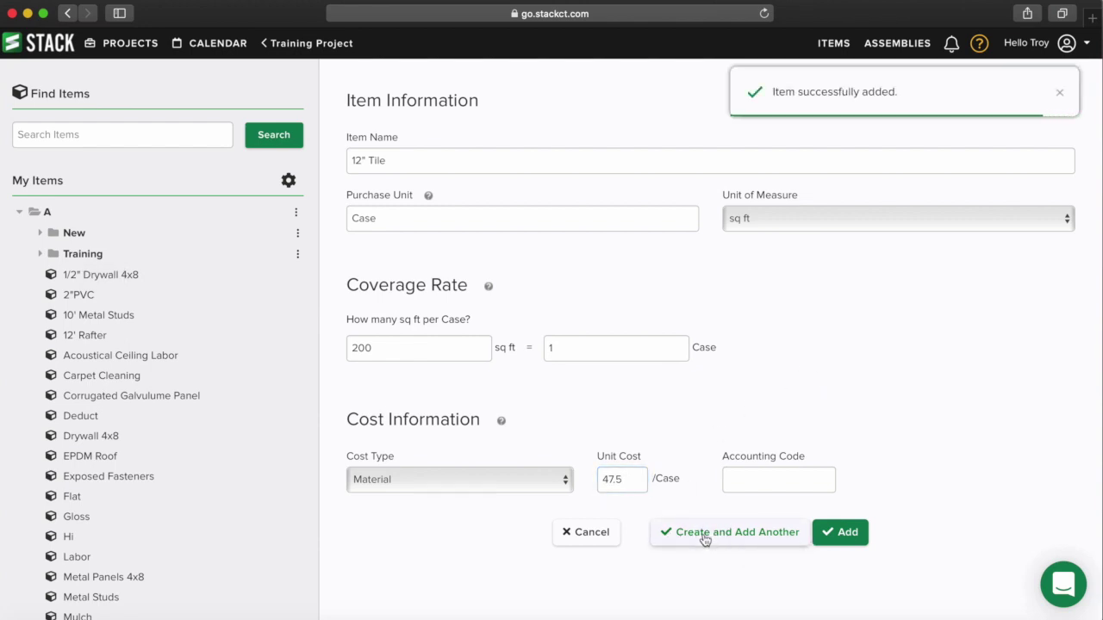
# - Create 12" Tile Adhesive: purchase unit Tube, 50 sq ft per Tube, Material cost 16.25
pyautogui.click(412, 162)
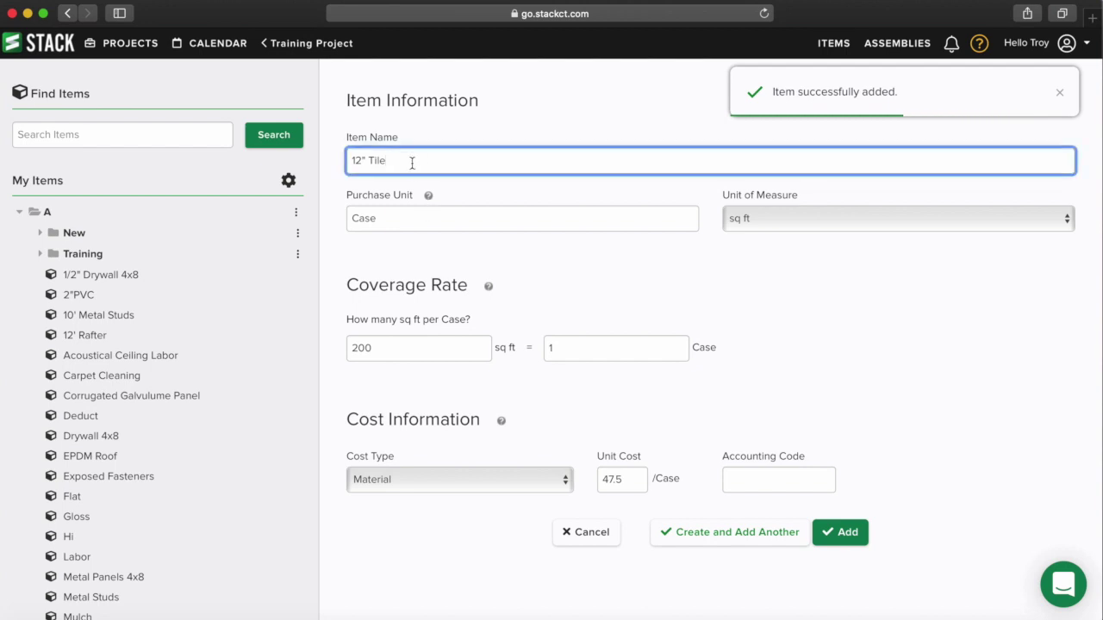
pyautogui.write('Adhesive')
pyautogui.press('Tab')
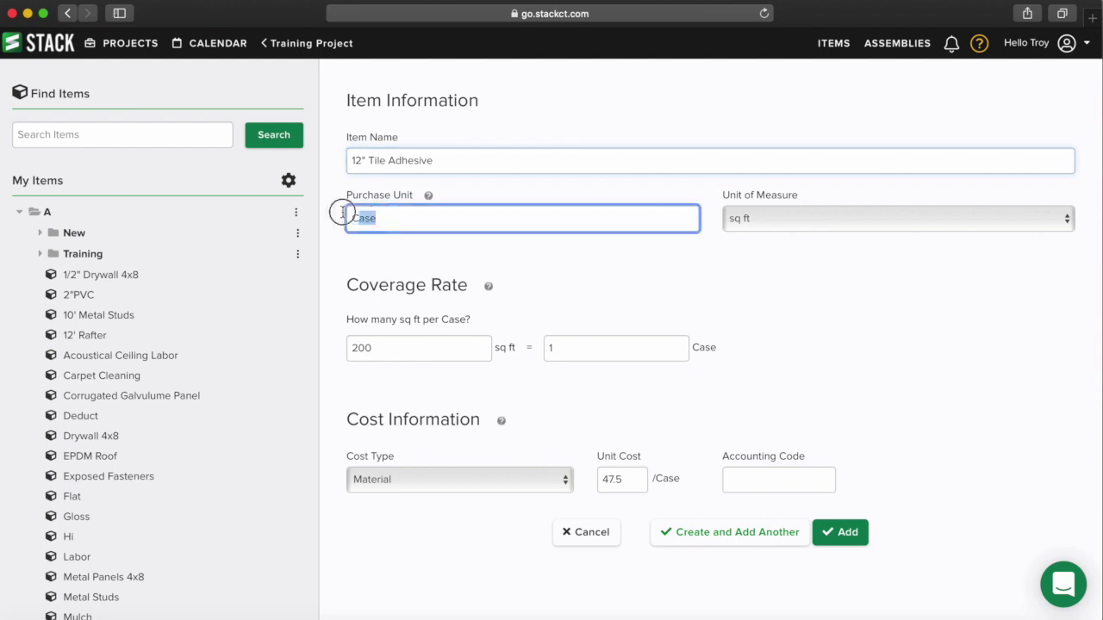
pyautogui.write('Tube')
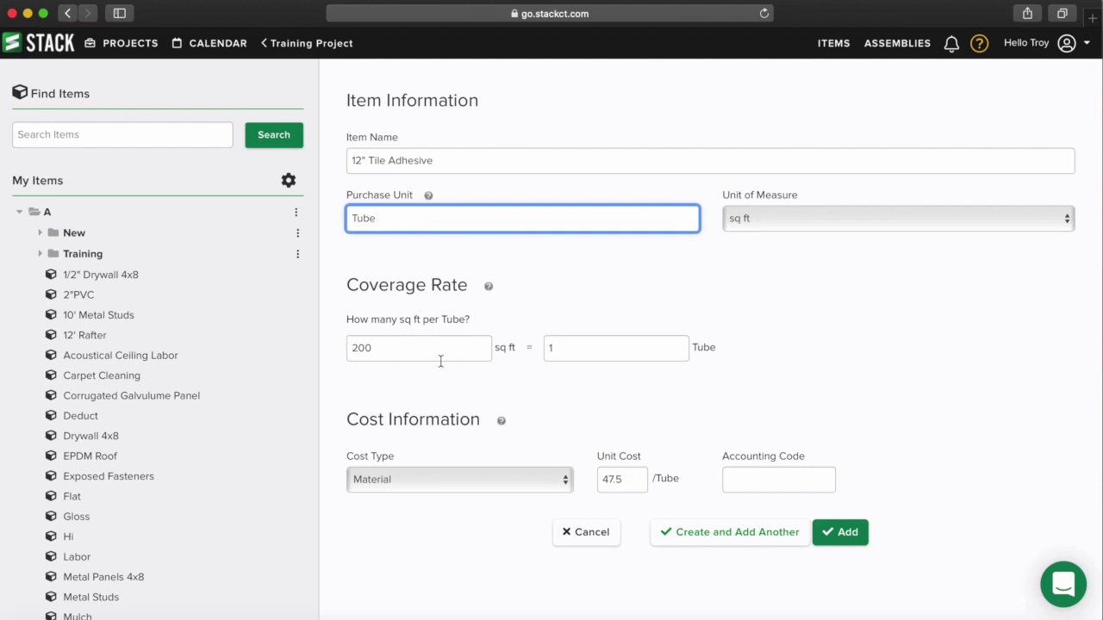
pyautogui.press('Tab')
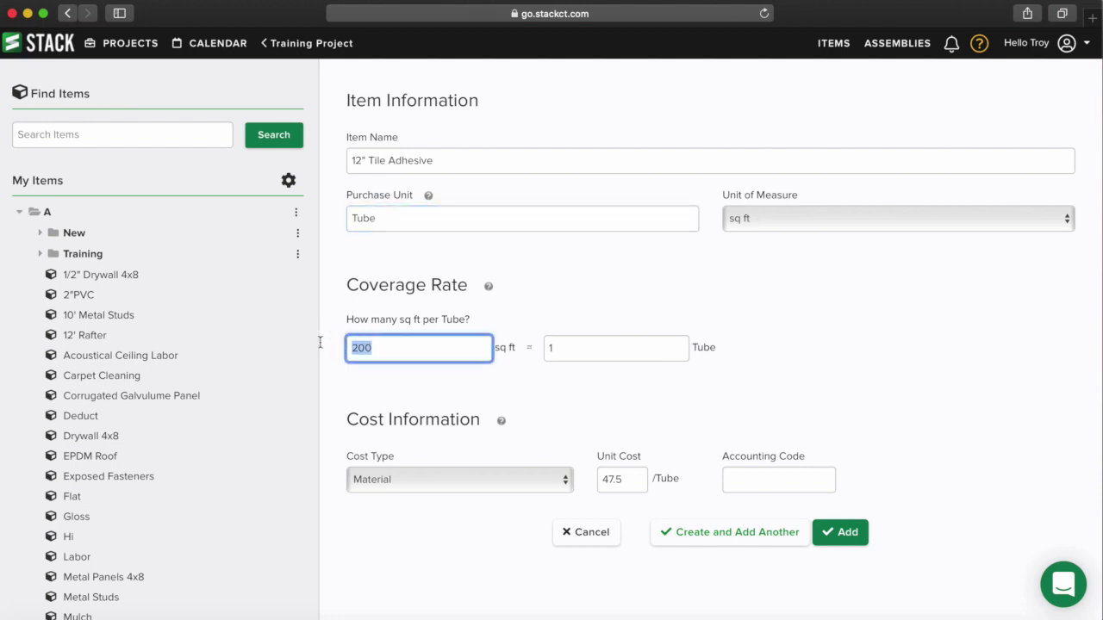
pyautogui.write('50')
pyautogui.click(642, 485)
pyautogui.write('16')
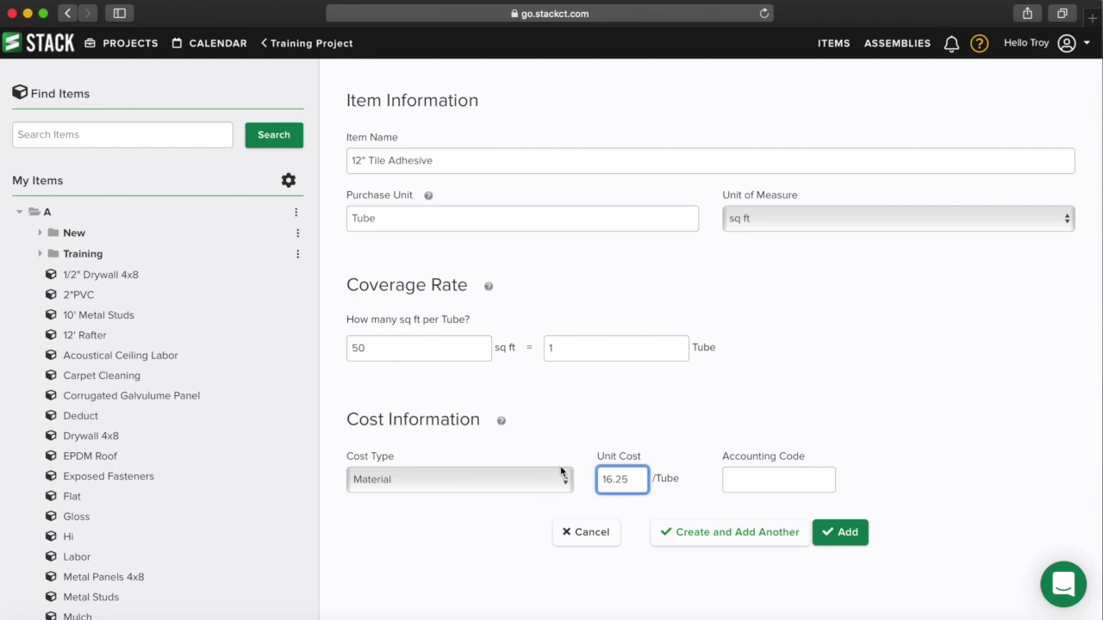
pyautogui.click(722, 532)
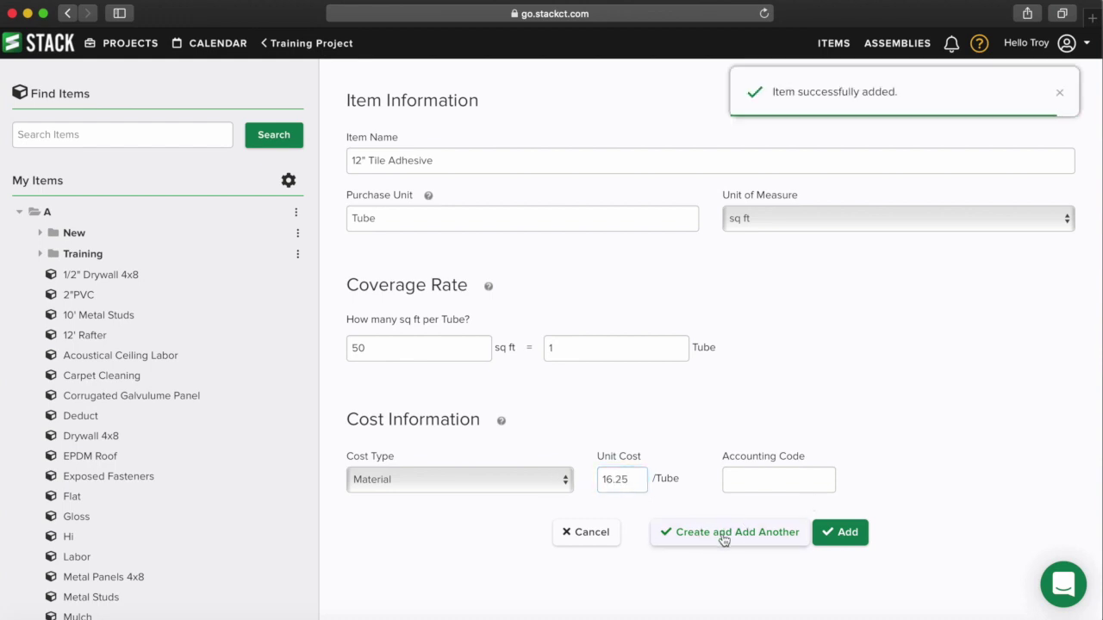
# - Rename the item to 12" Tile Labor, purchase unit Per hour, covering 100 sq ft per hour
pyautogui.moveTo(435, 161); pyautogui.dragTo(390, 161)
pyautogui.write('Labor')
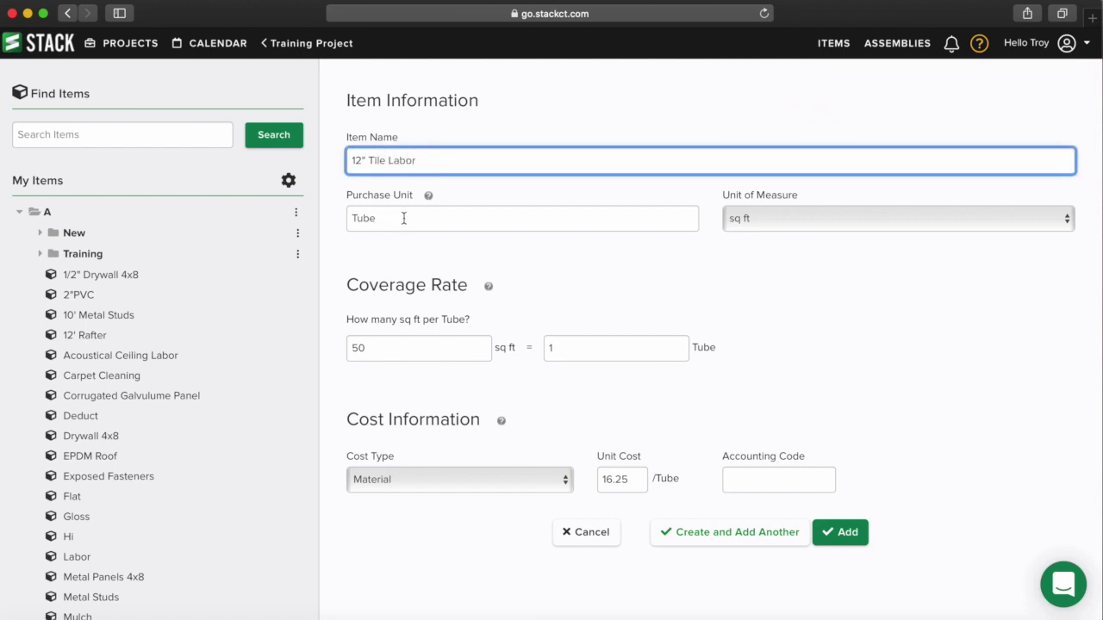
pyautogui.moveTo(405, 216); pyautogui.dragTo(326, 217)
pyautogui.write('Per hour')
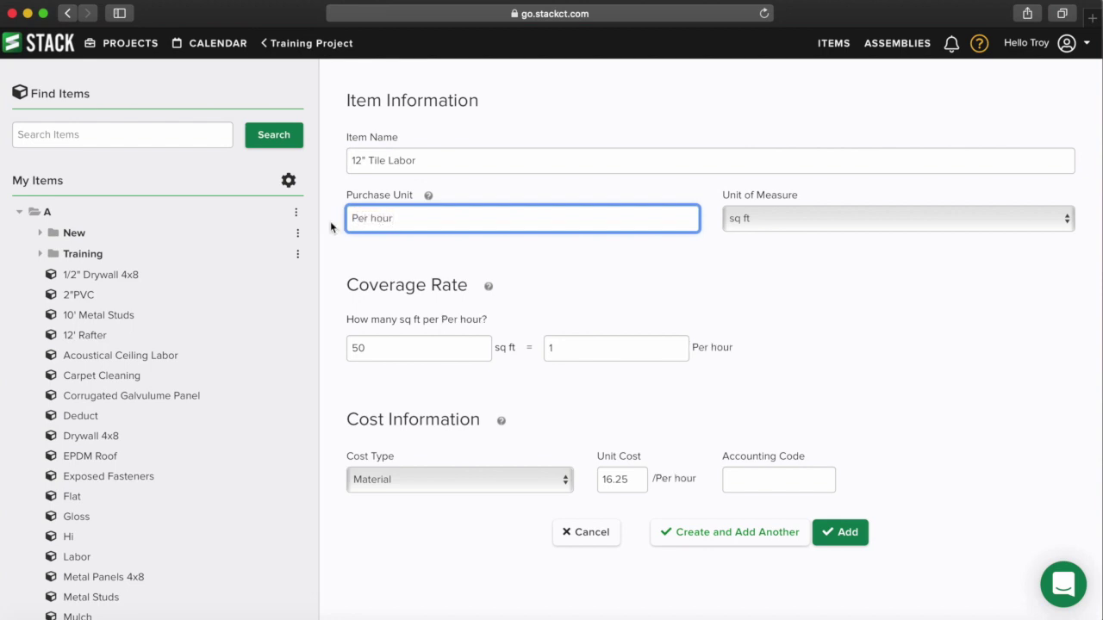
pyautogui.click(573, 348)
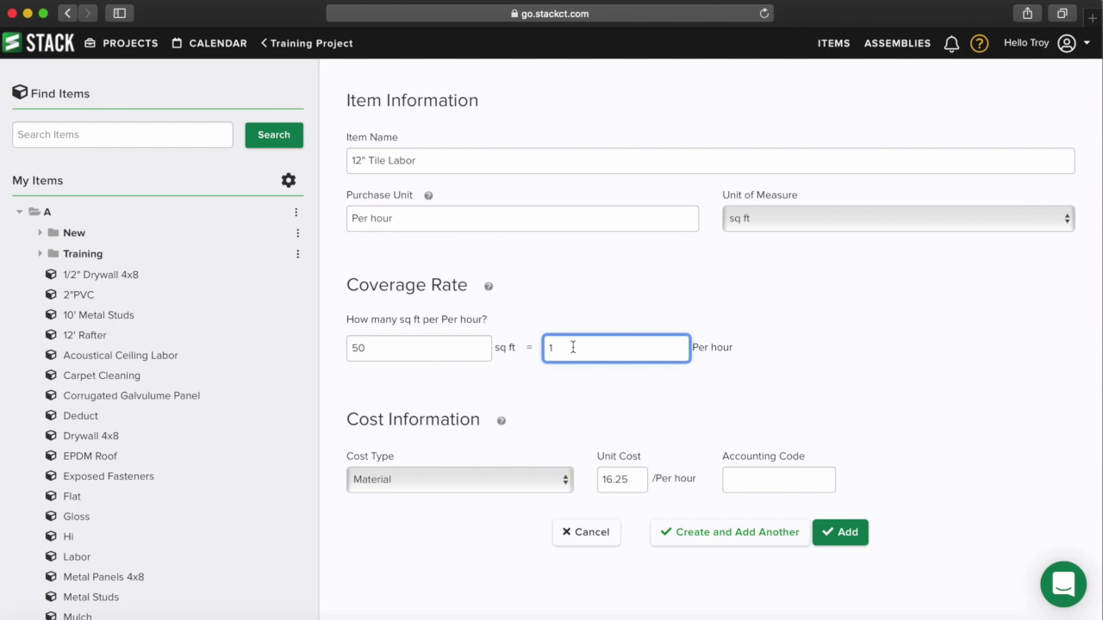
pyautogui.moveTo(404, 347); pyautogui.dragTo(333, 347)
pyautogui.write('100')
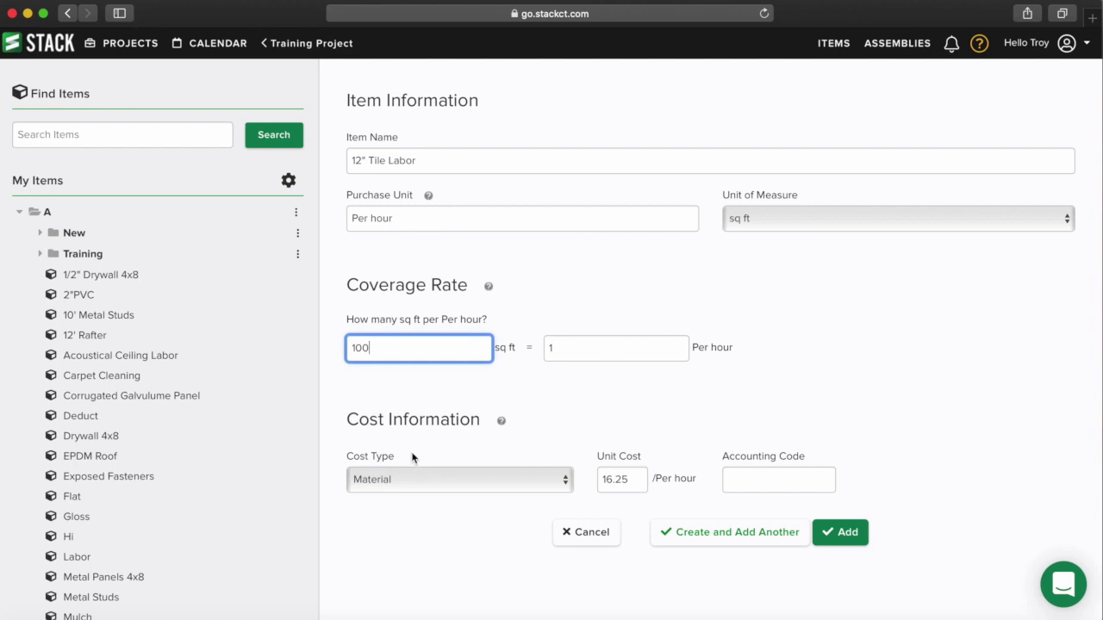
# - Set the cost type to Labor at 25 per hour and add the item
pyautogui.click(414, 485)
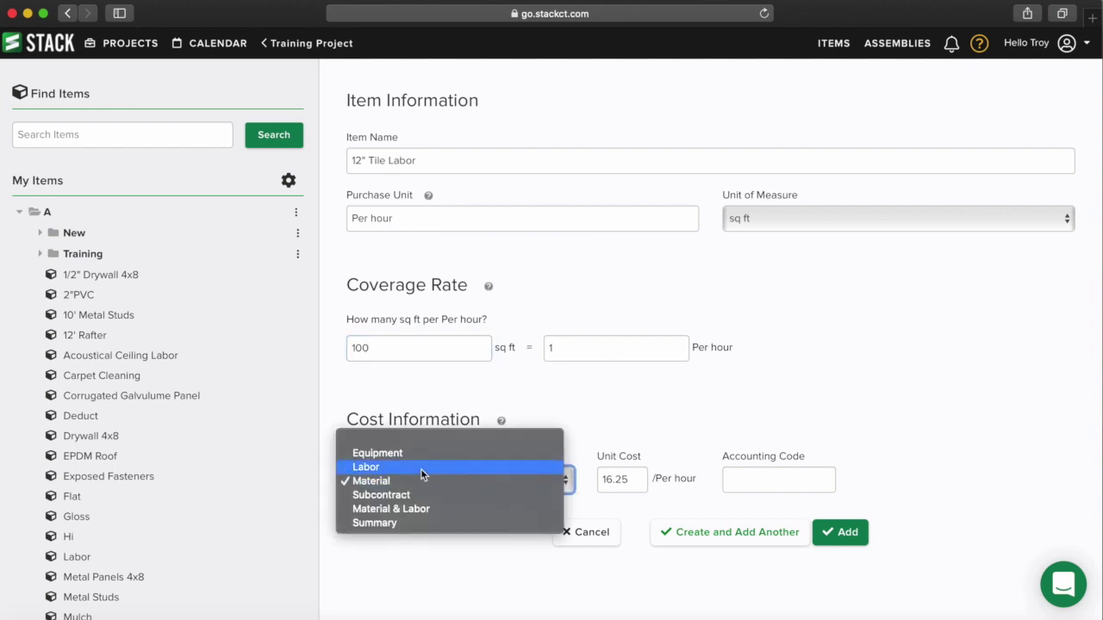
pyautogui.click(421, 467)
pyautogui.moveTo(627, 481); pyautogui.dragTo(601, 480)
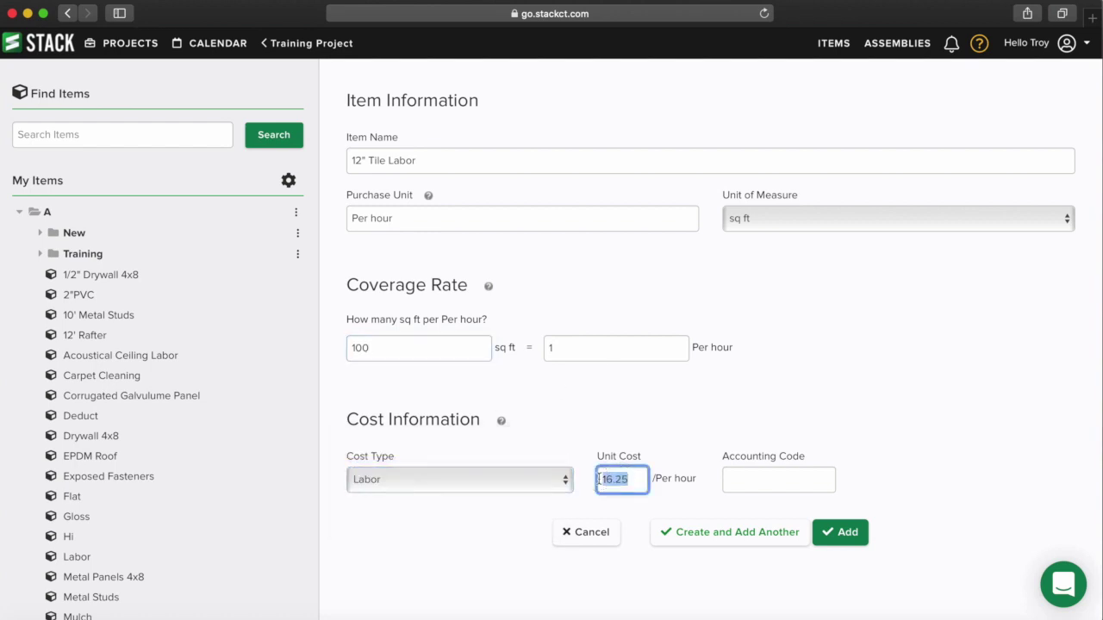
pyautogui.write('25')
pyautogui.click(765, 476)
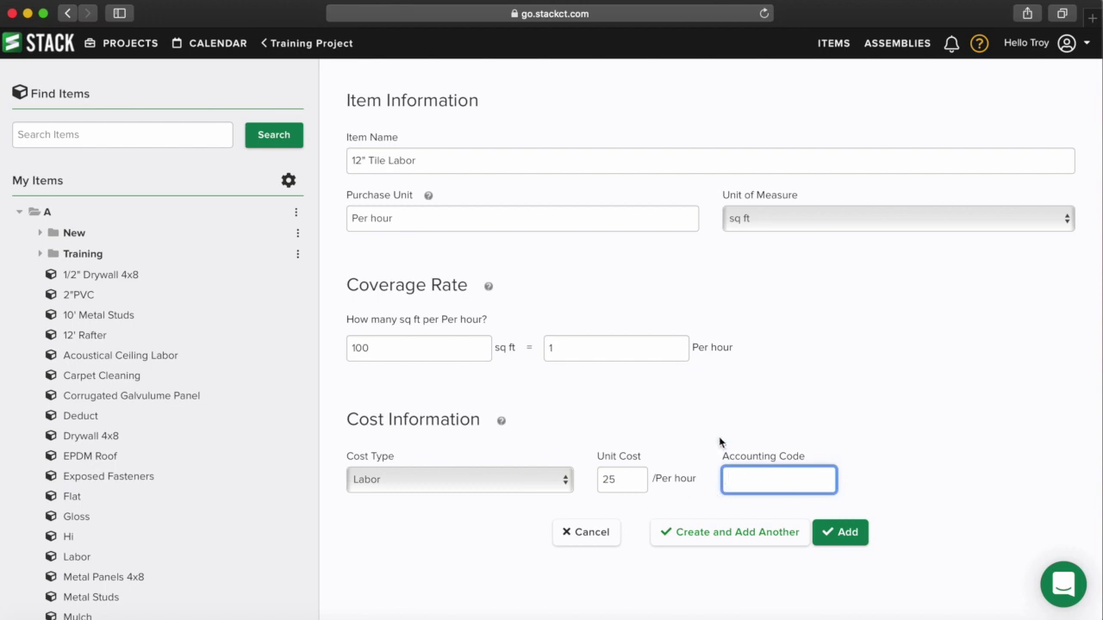
pyautogui.click(843, 535)
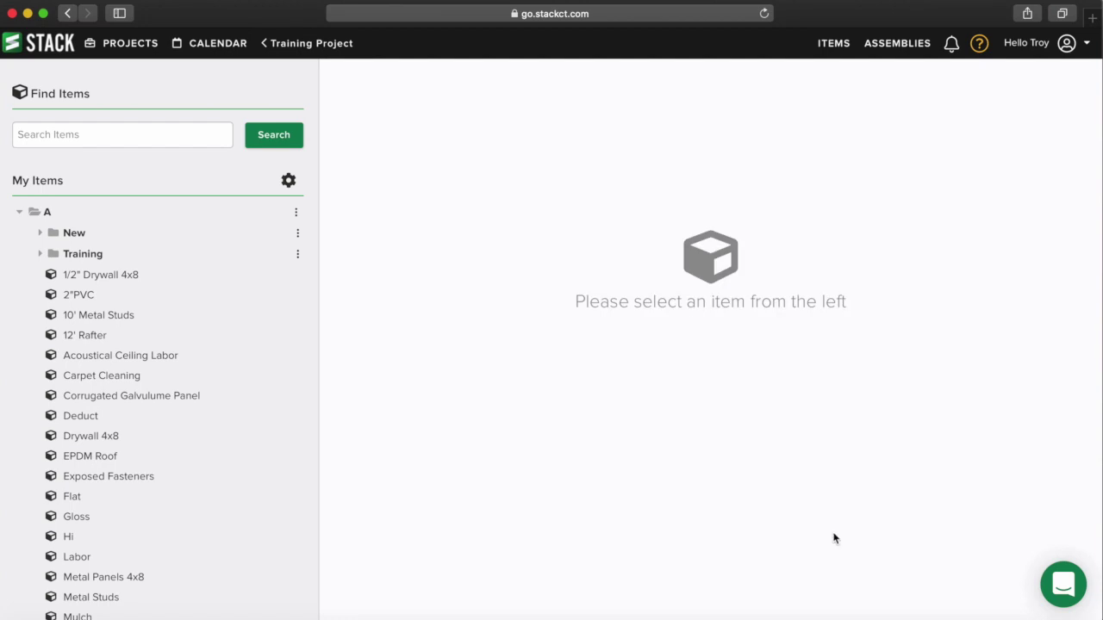
# - Check the three tile items in the Training folder, then return to the Training project's takeoffs
pyautogui.click(39, 255)
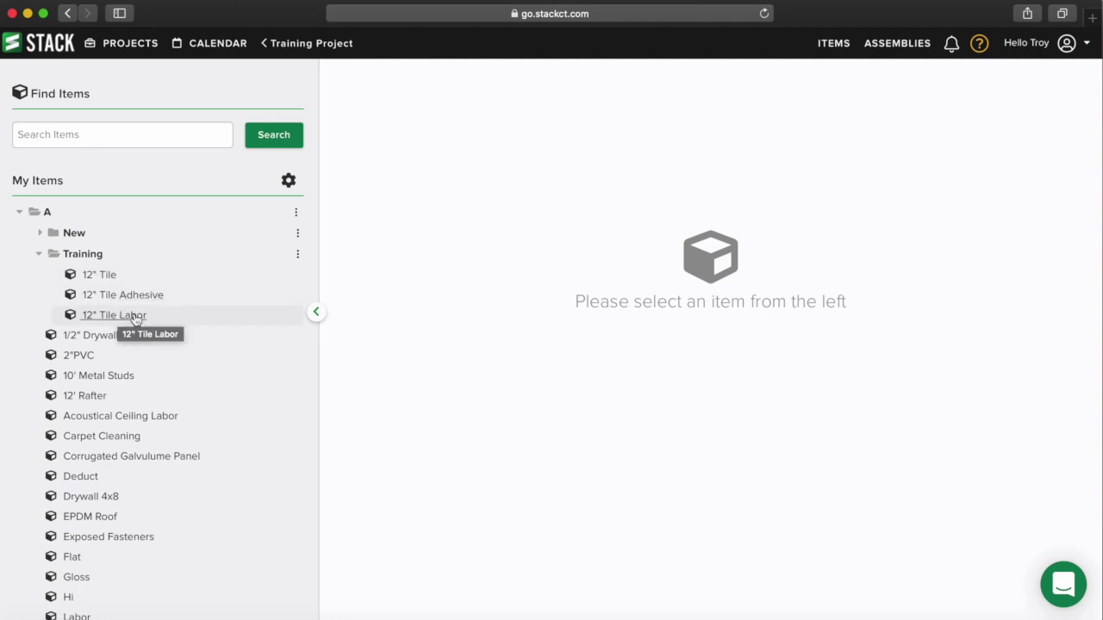
pyautogui.click(303, 44)
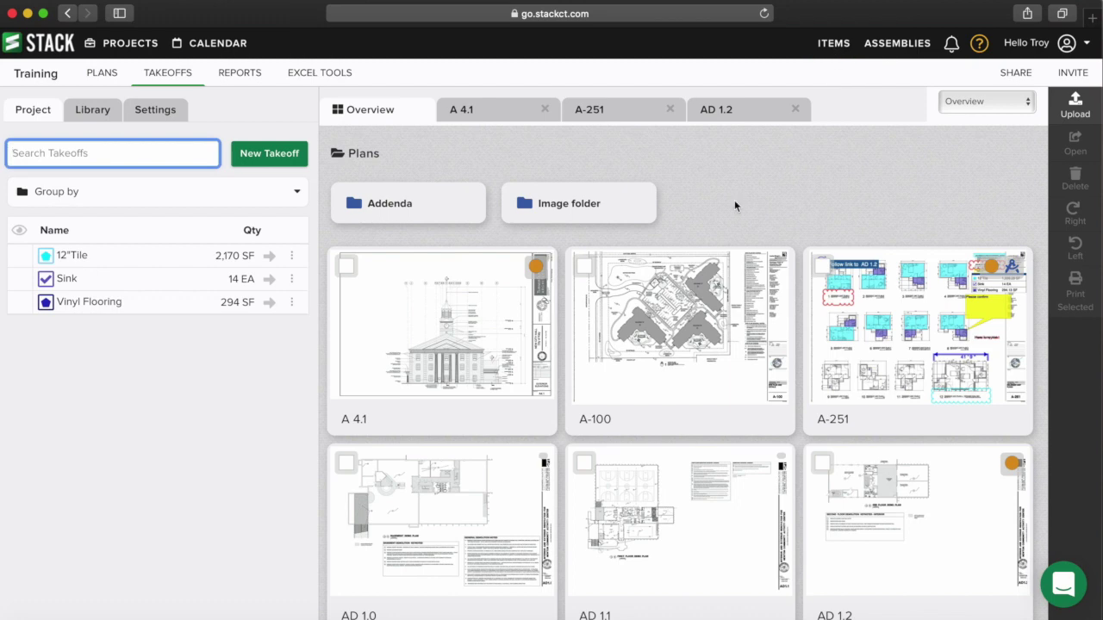
# - Add the Training items 12" Tile, 12" Tile Adhesive and 12" Tile Labor to the 12"Tile takeoff
pyautogui.click(73, 257)
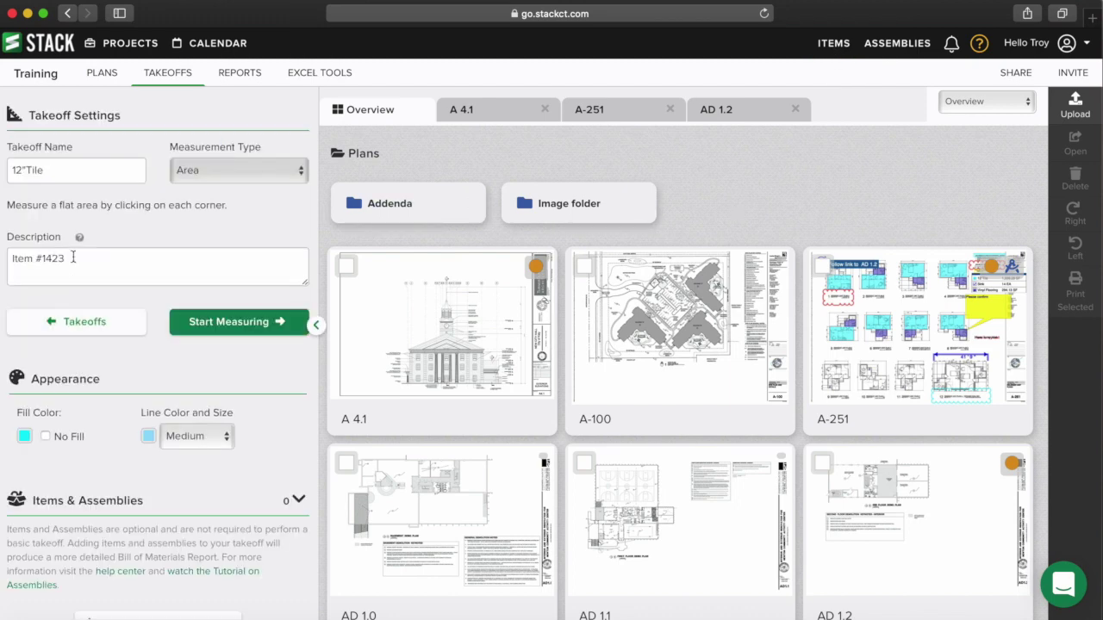
pyautogui.scroll(-1, 127, 337)
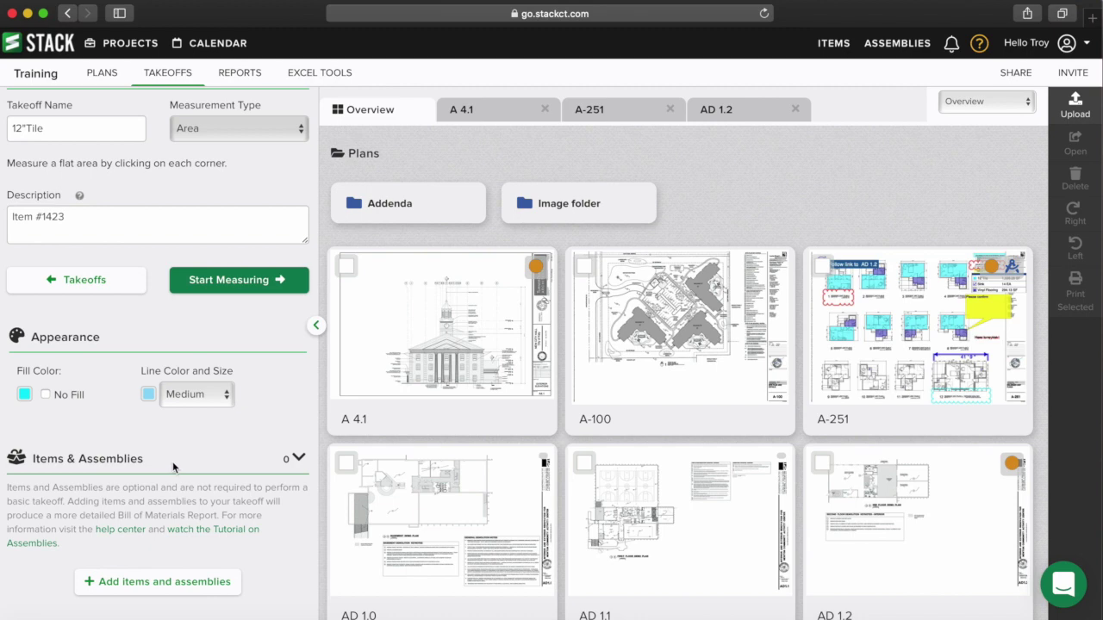
pyautogui.click(159, 592)
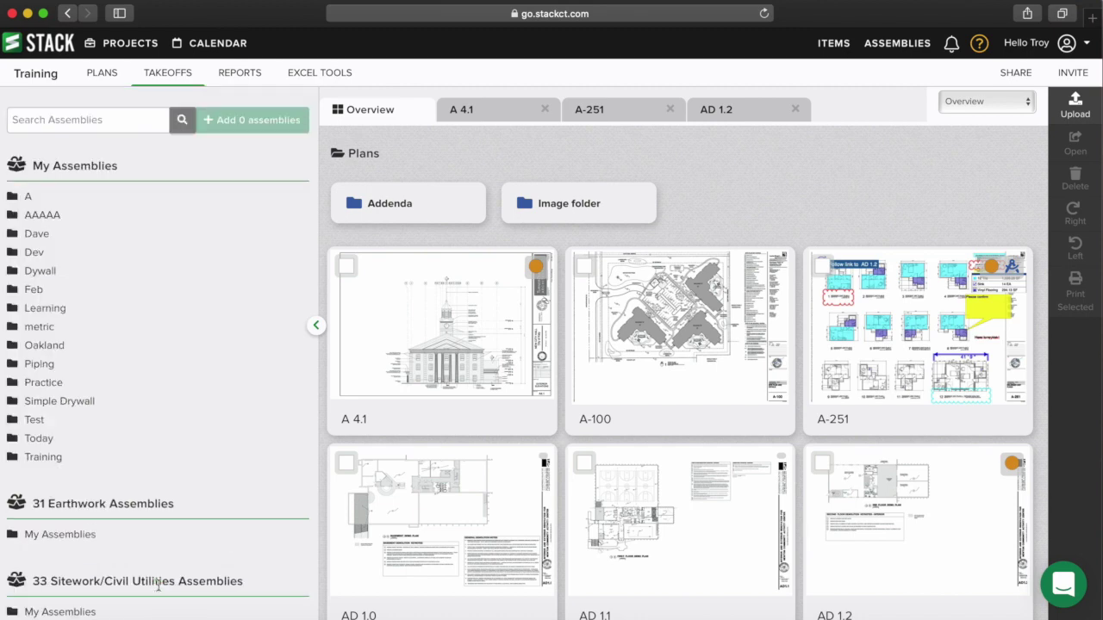
pyautogui.scroll(1, 68, 199)
pyautogui.scroll(1, 69, 194)
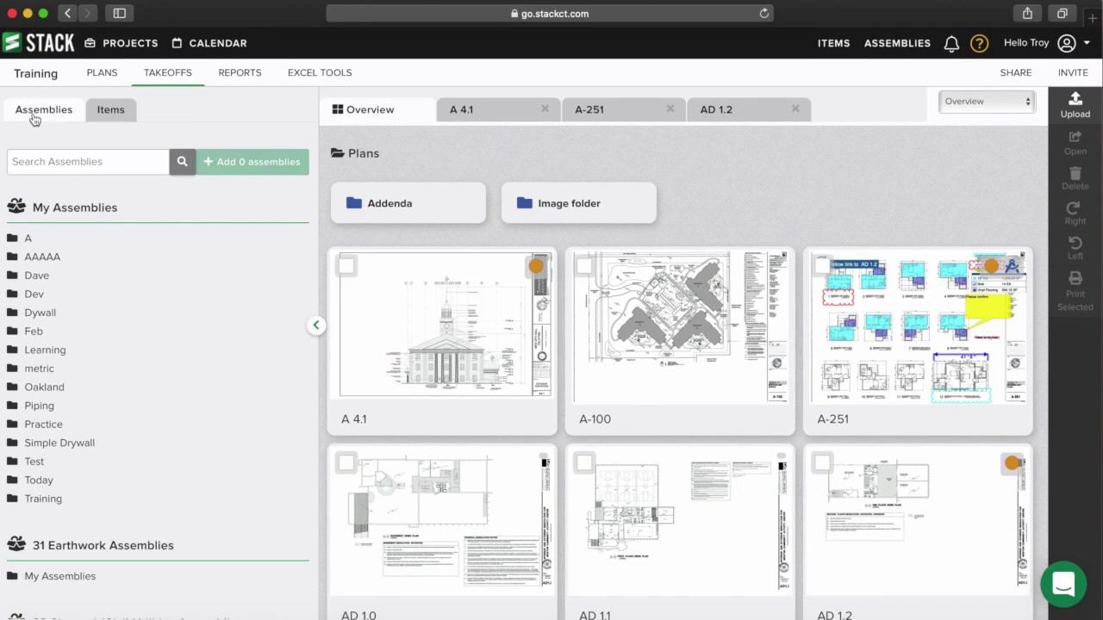
pyautogui.click(117, 113)
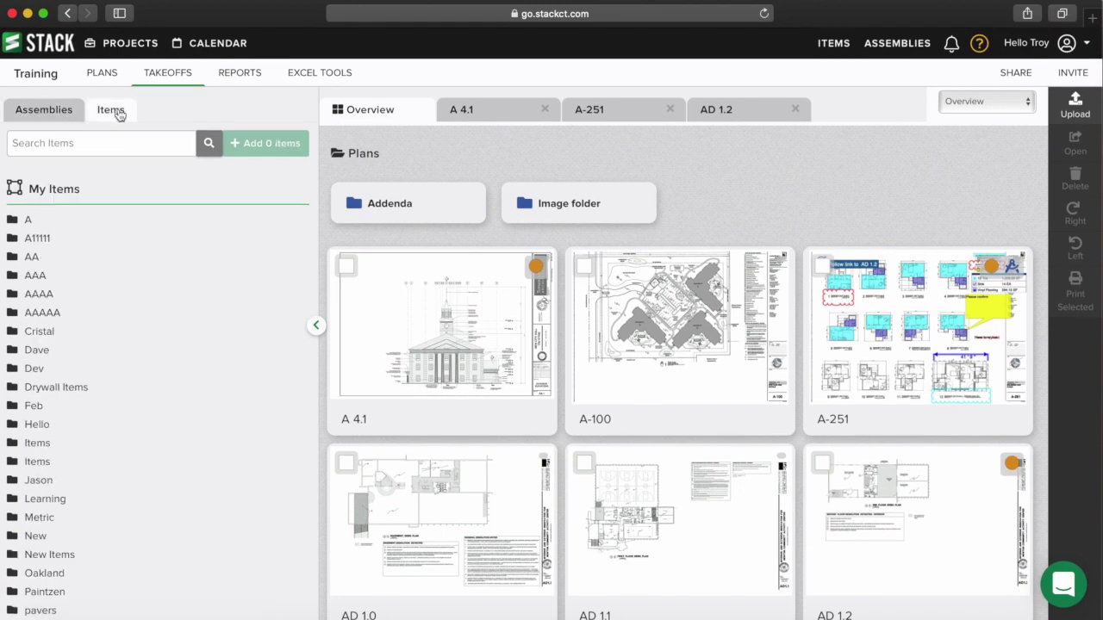
pyautogui.click(24, 223)
pyautogui.click(48, 259)
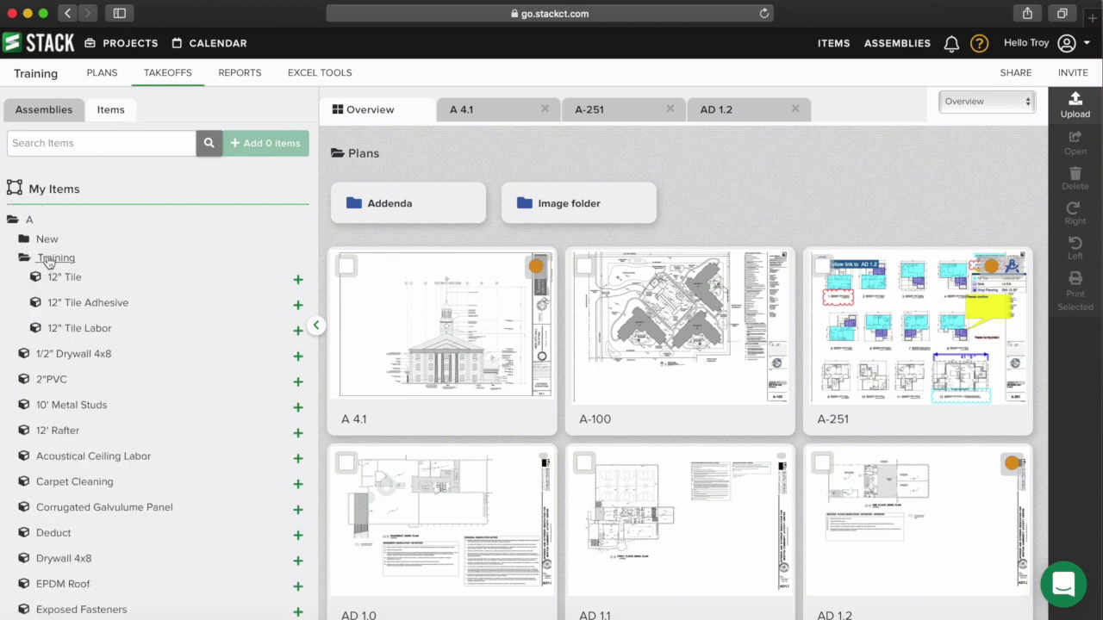
pyautogui.click(297, 280)
pyautogui.click(298, 302)
pyautogui.click(297, 329)
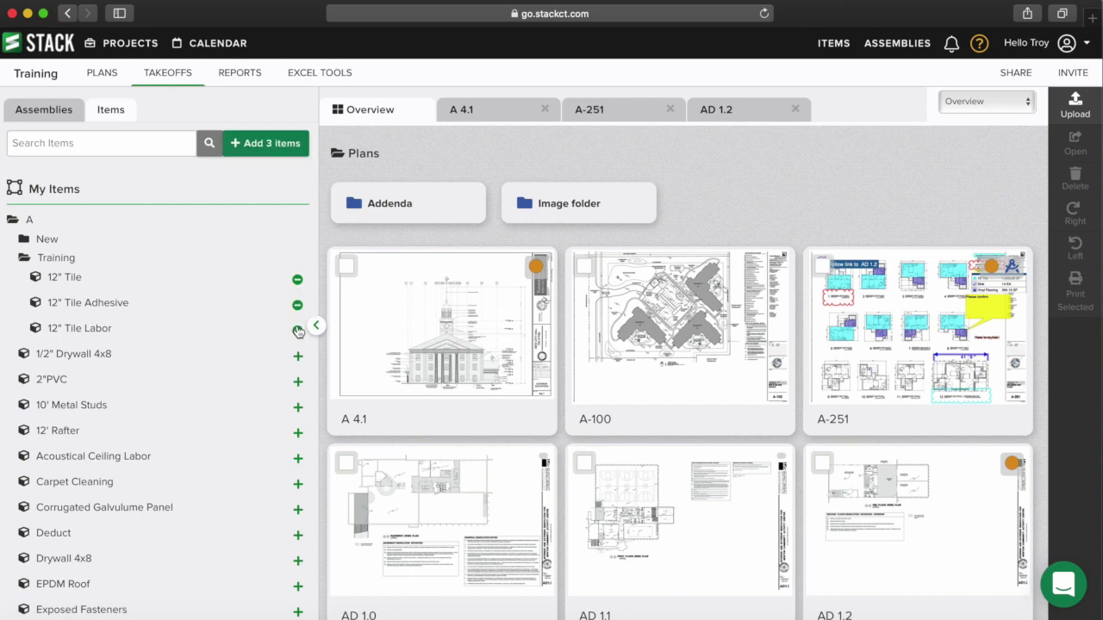
pyautogui.click(262, 143)
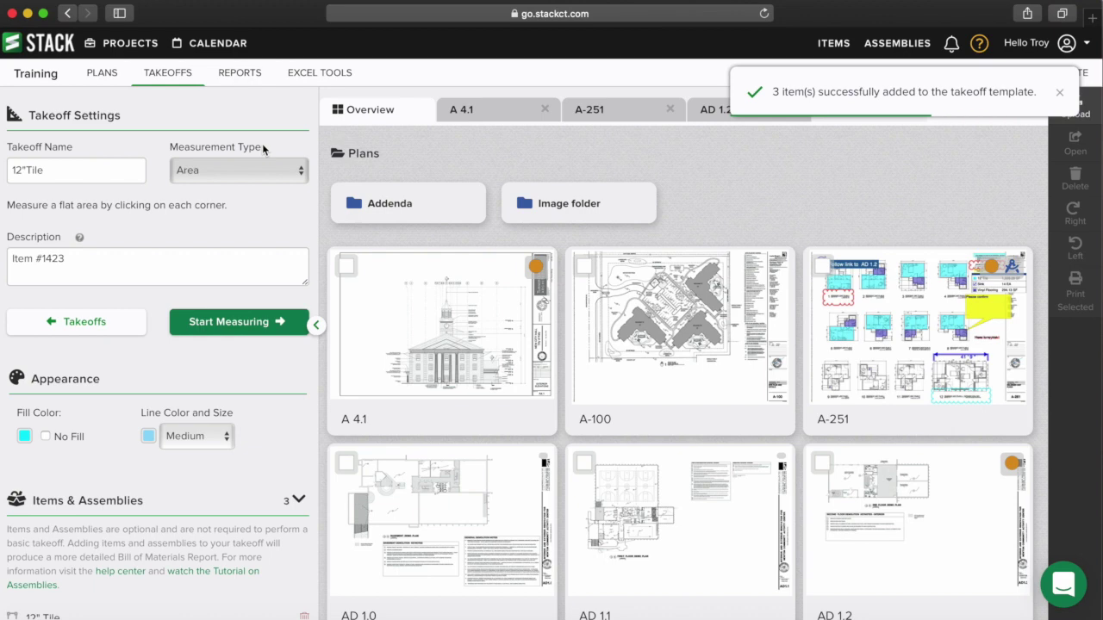
# - In Reports, look through the Item List, Item Cost, and Item Cost By Type reports
pyautogui.click(233, 71)
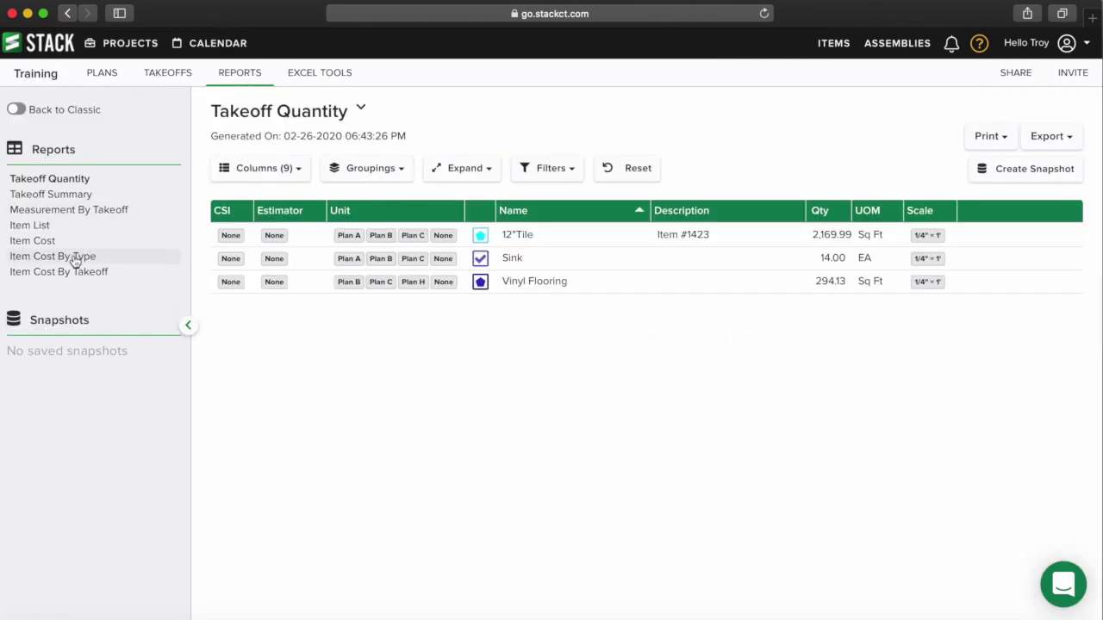
pyautogui.click(39, 227)
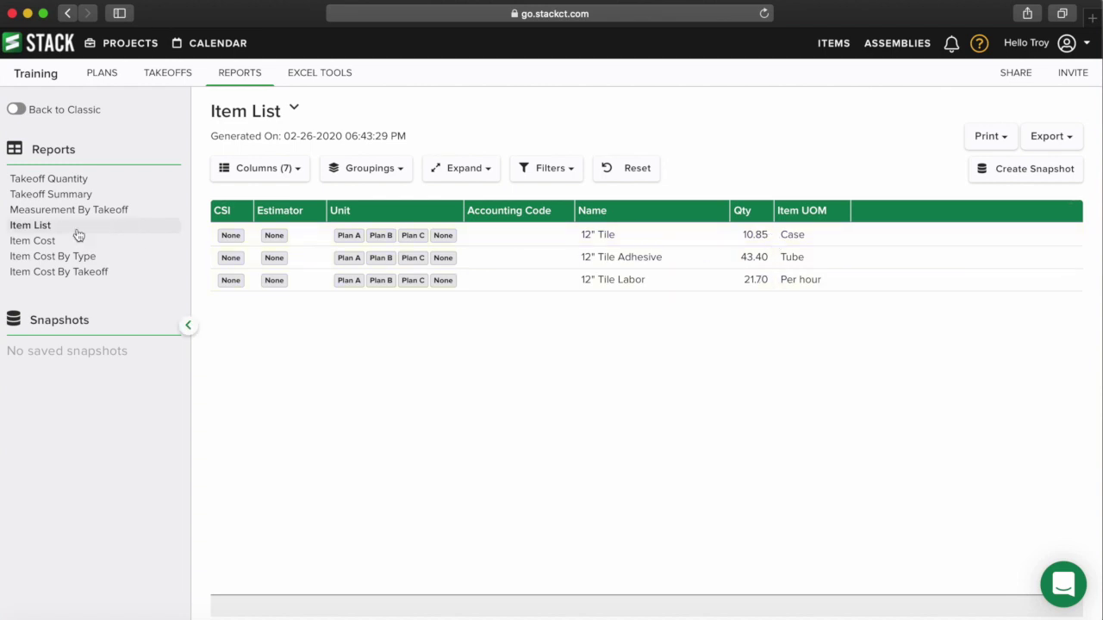
pyautogui.click(41, 243)
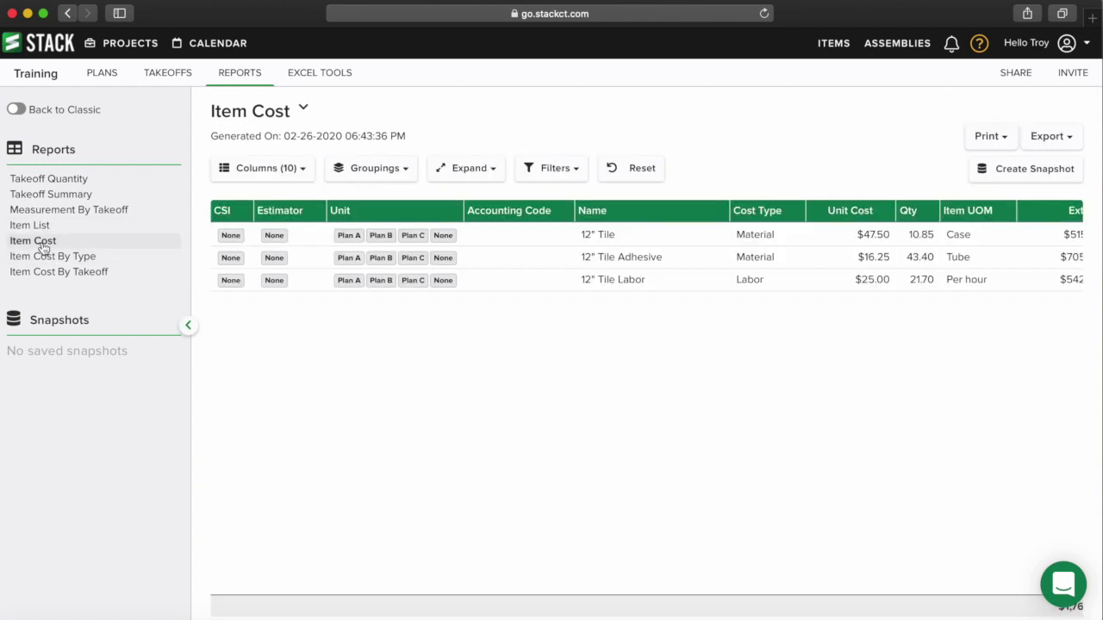
pyautogui.hscroll(2, 669, 263)
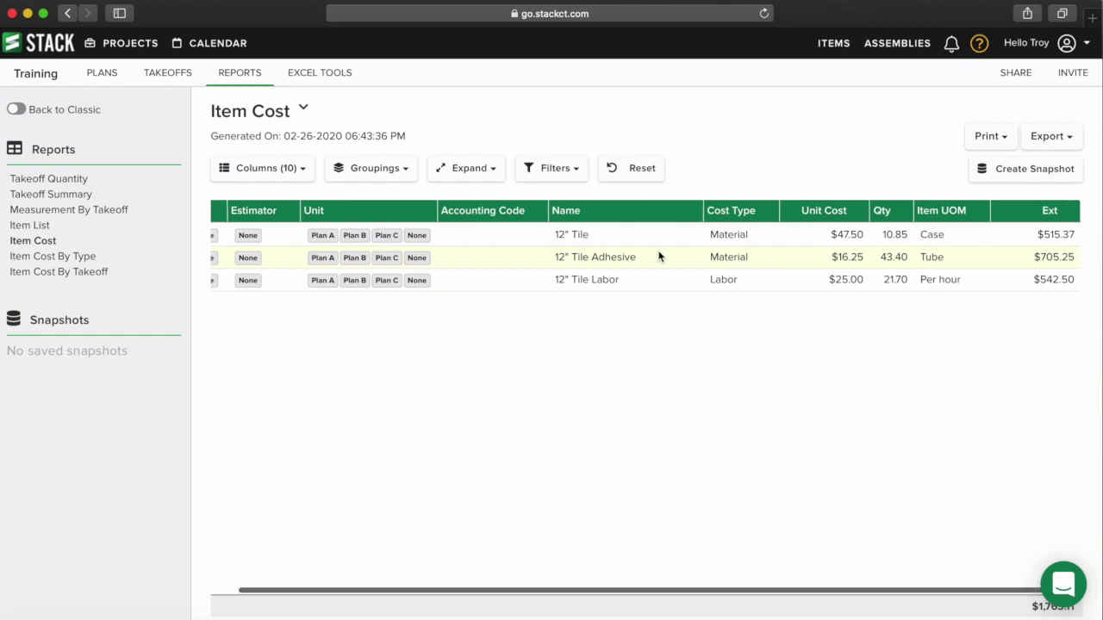
pyautogui.click(57, 258)
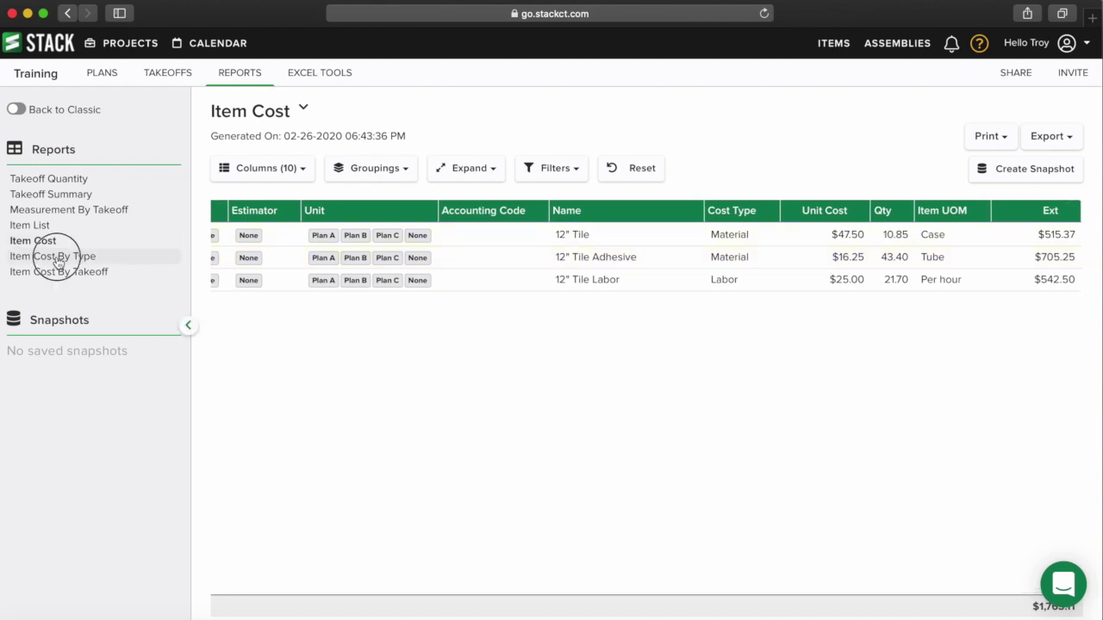
# - Hide the CSI, Estimator, Unit and Accounting Code columns, then go back to Takeoffs
pyautogui.click(256, 169)
pyautogui.click(240, 234)
pyautogui.click(240, 257)
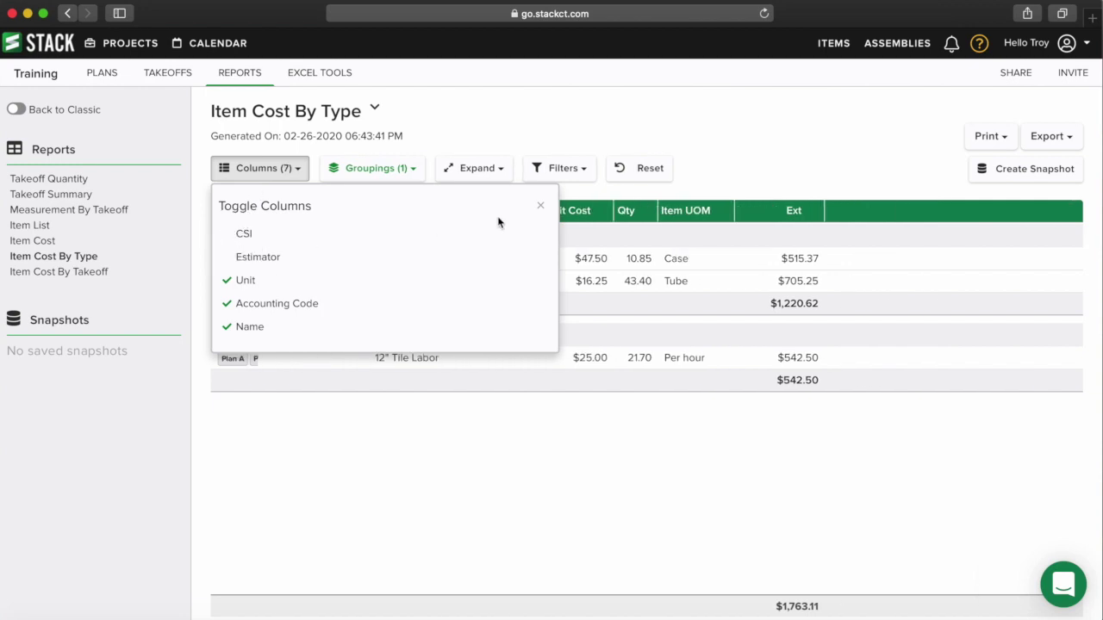
pyautogui.click(541, 207)
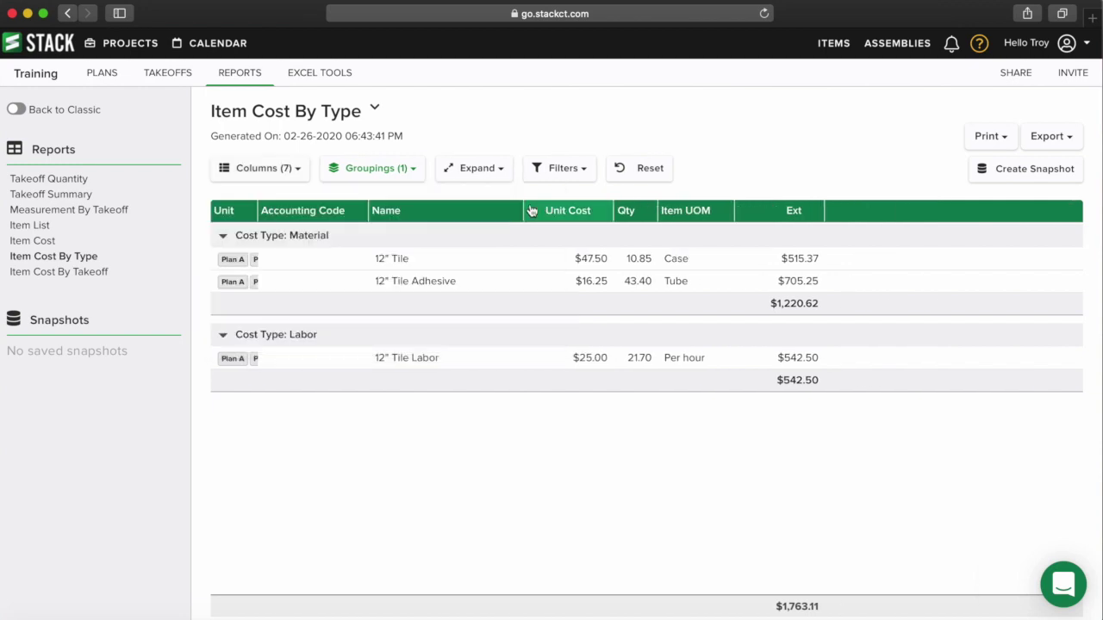
pyautogui.click(290, 170)
pyautogui.click(245, 280)
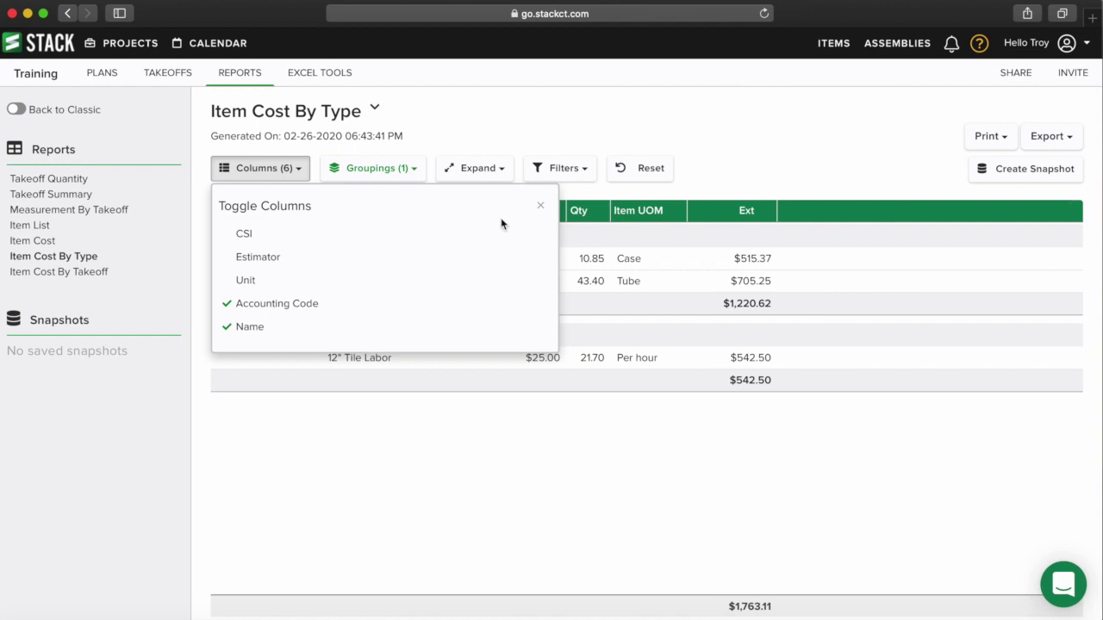
pyautogui.click(245, 304)
pyautogui.click(541, 205)
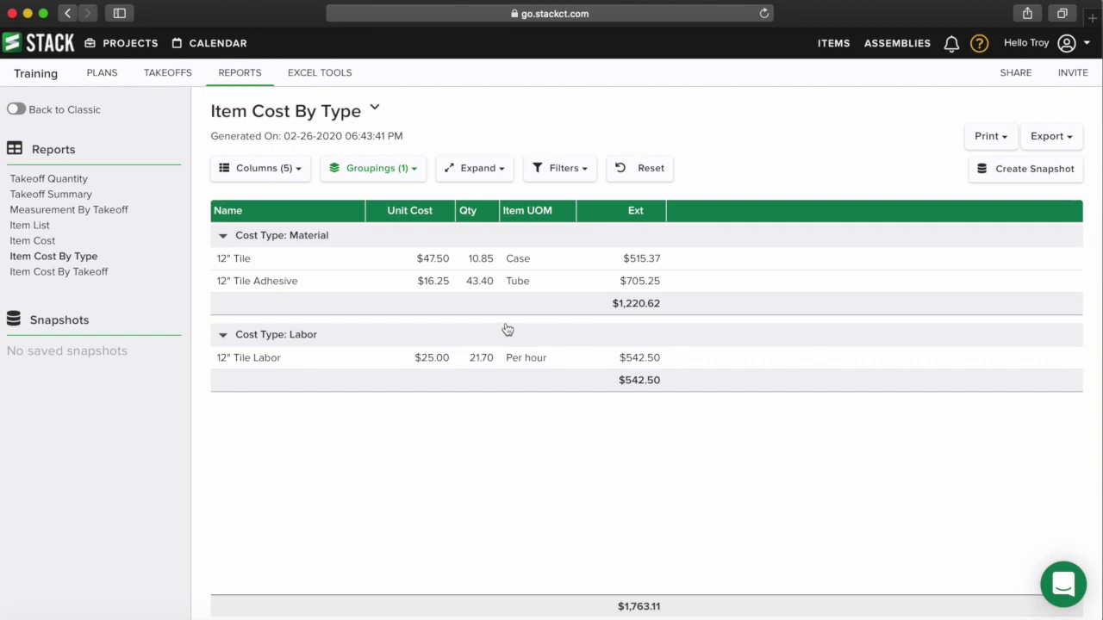
pyautogui.click(179, 75)
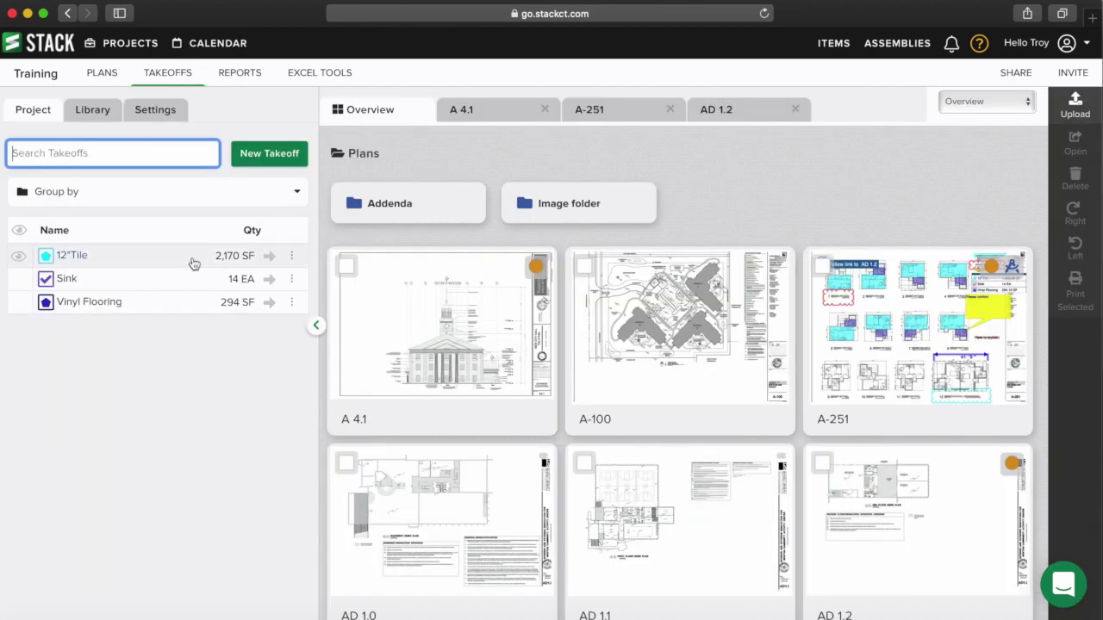
pyautogui.click(292, 257)
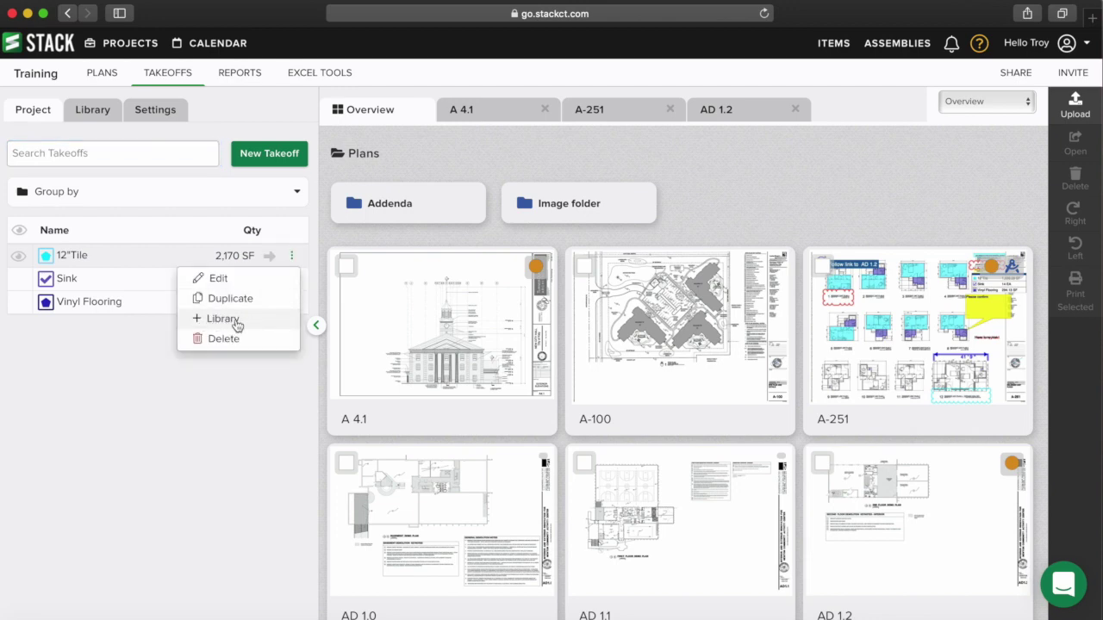
pyautogui.click(219, 216)
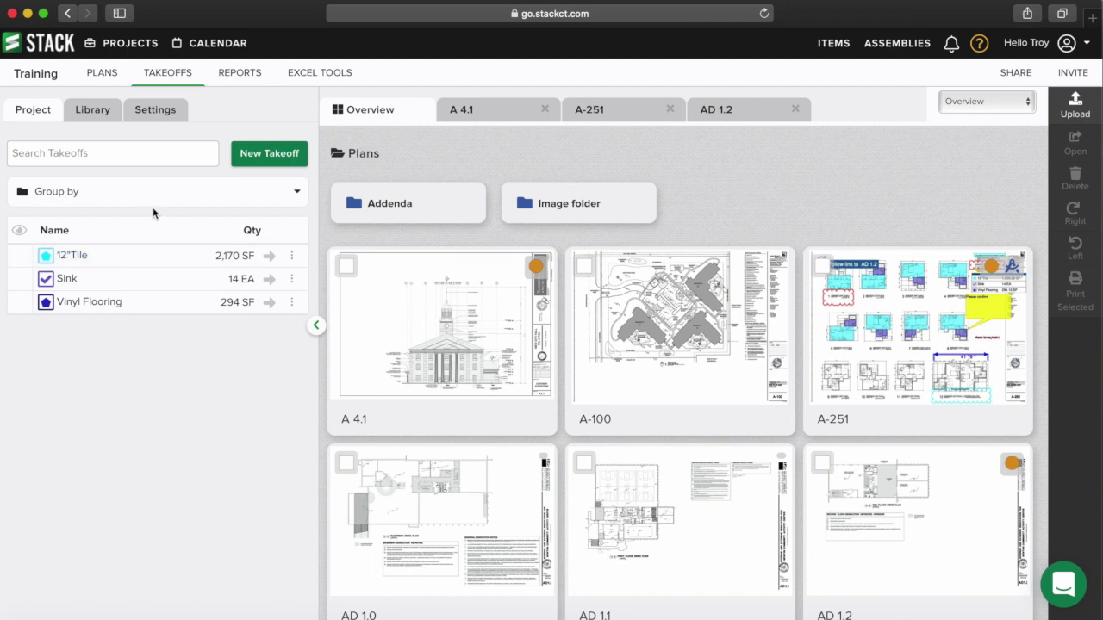
pyautogui.click(89, 111)
pyautogui.click(125, 151)
pyautogui.write('tile')
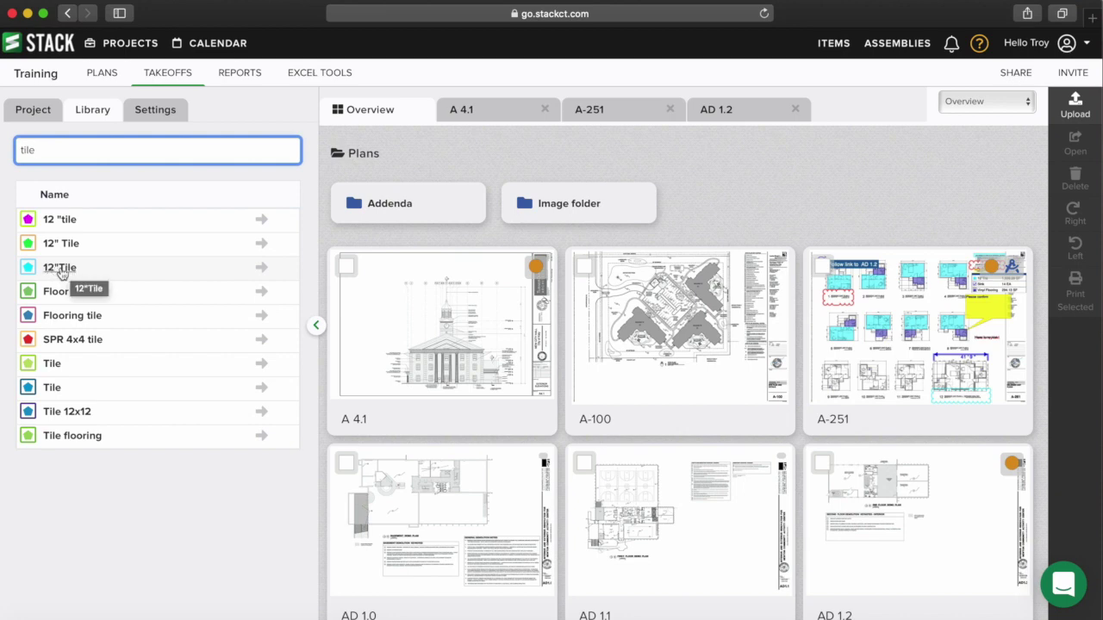
pyautogui.click(43, 112)
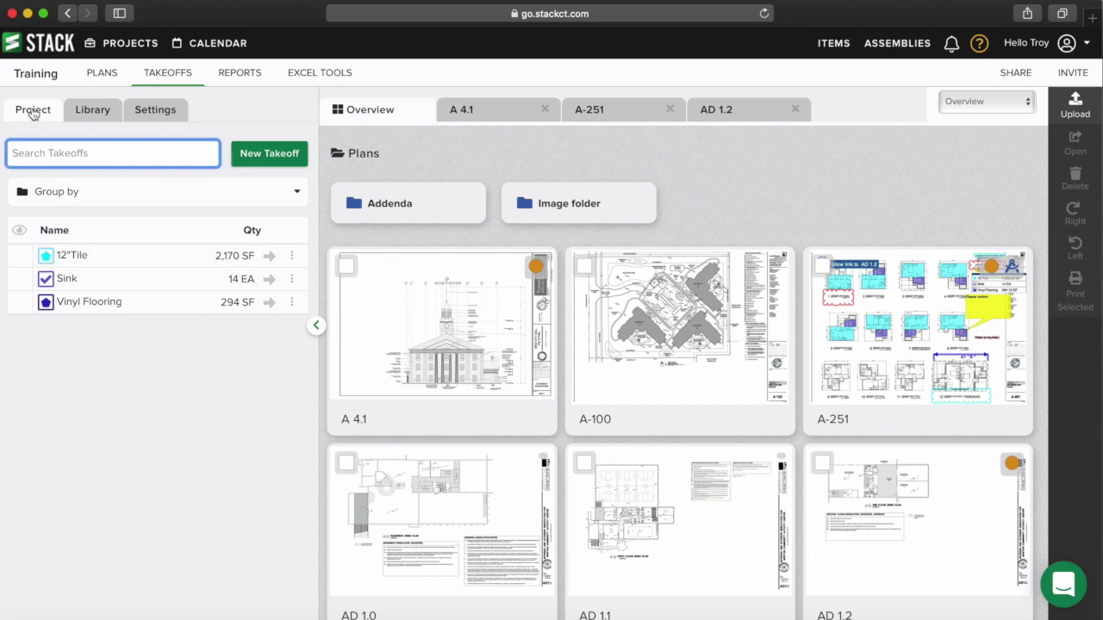
pyautogui.moveTo(464, 306)
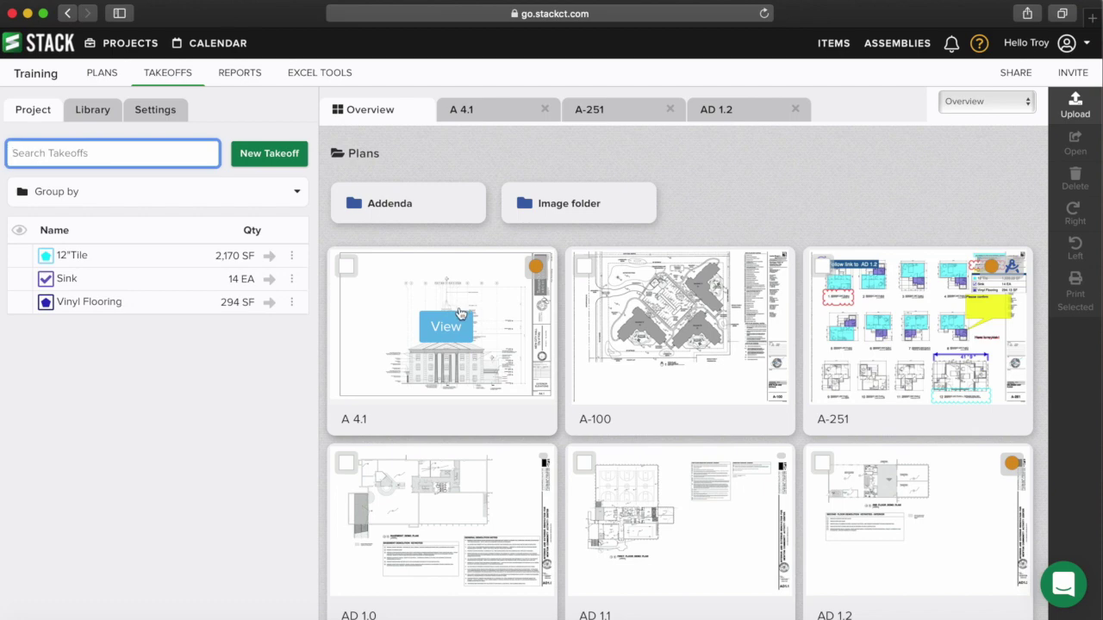
pyautogui.click(93, 112)
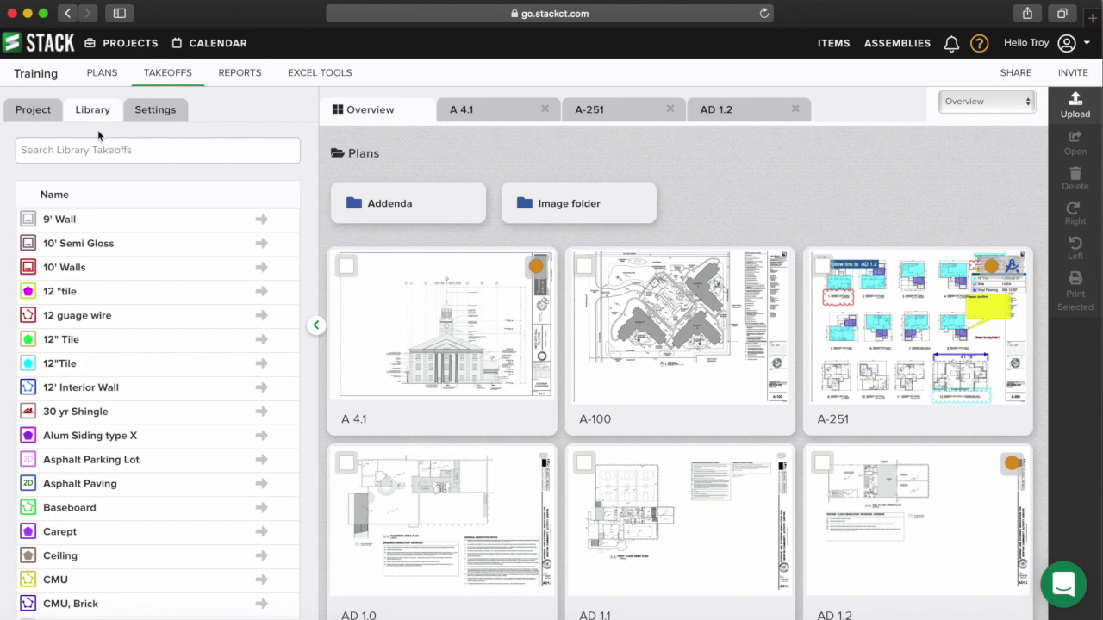
pyautogui.click(101, 149)
pyautogui.write('tile')
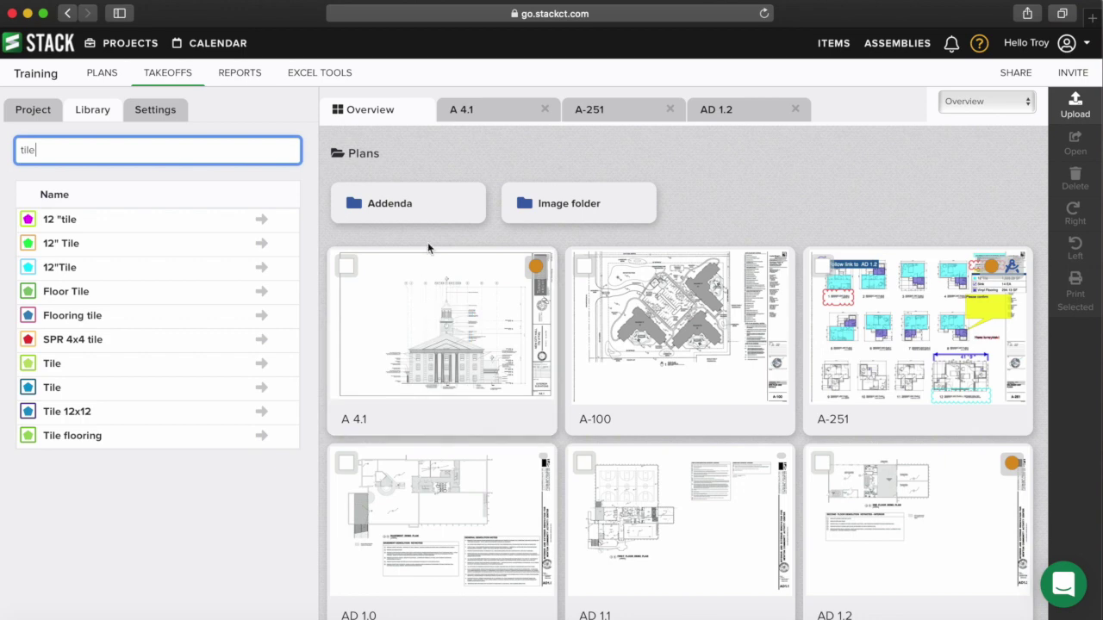
pyautogui.moveTo(482, 301)
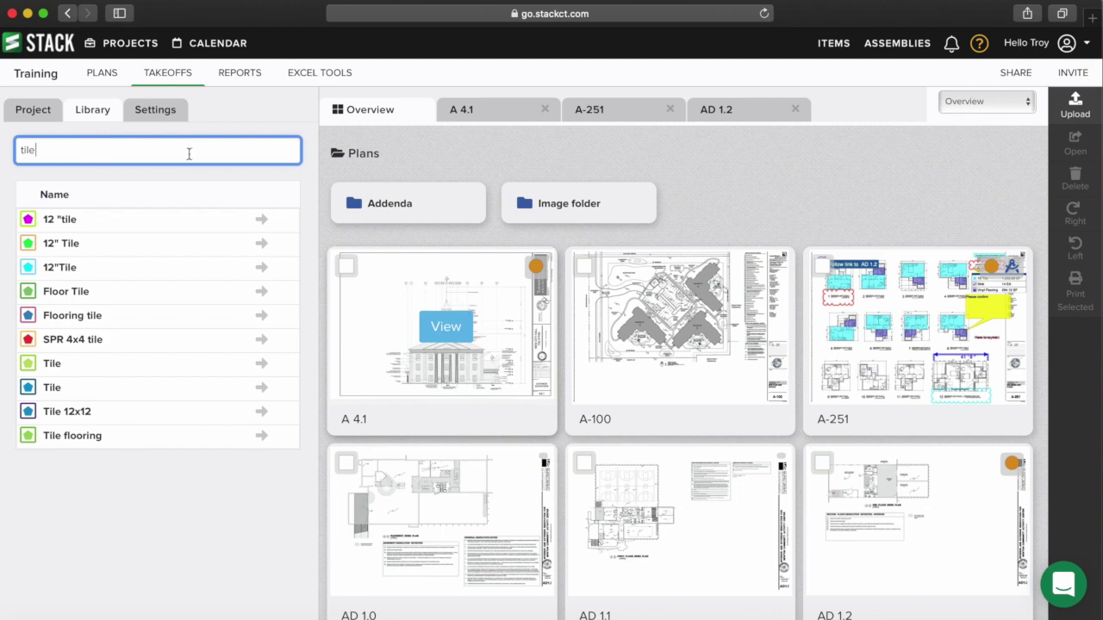
pyautogui.click(36, 113)
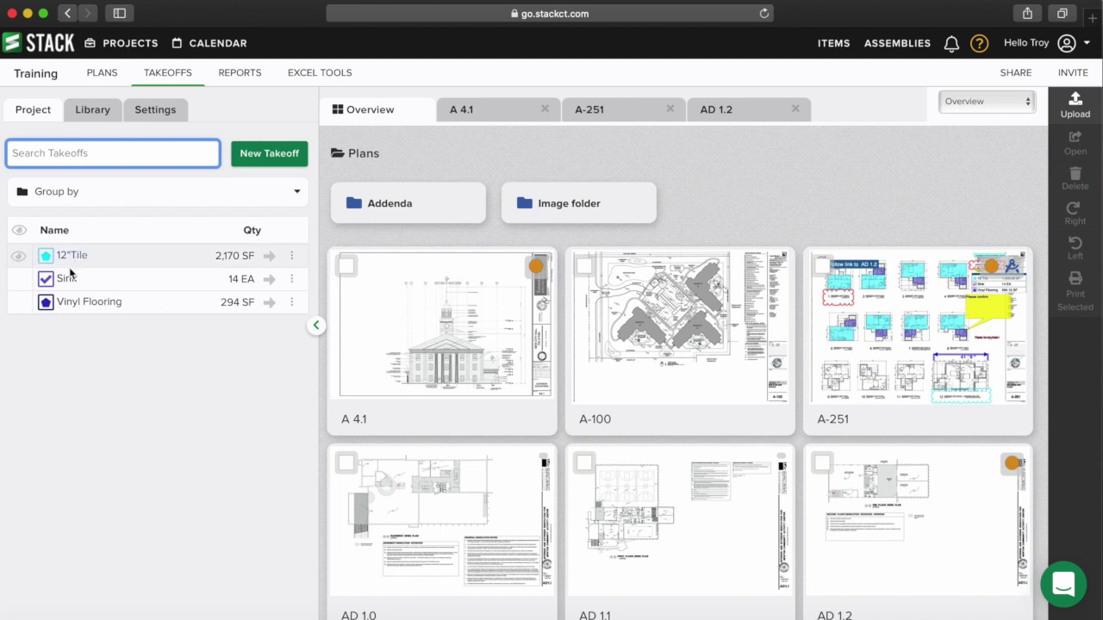
# - In Items, expand My Items folder A > Training and start a new item there
pyautogui.click(836, 43)
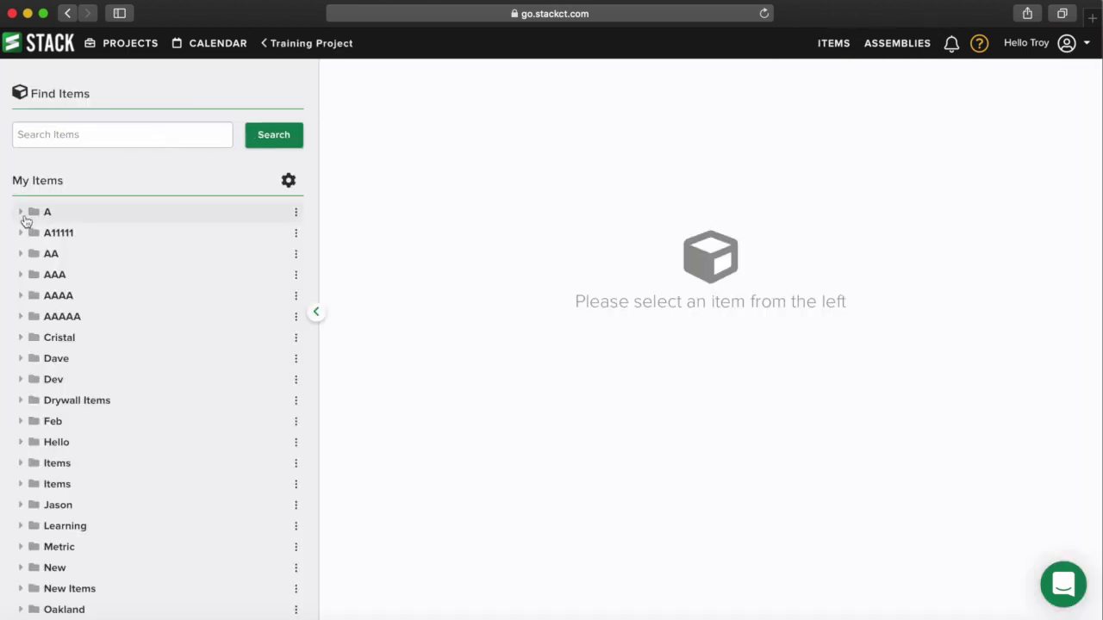
pyautogui.click(20, 213)
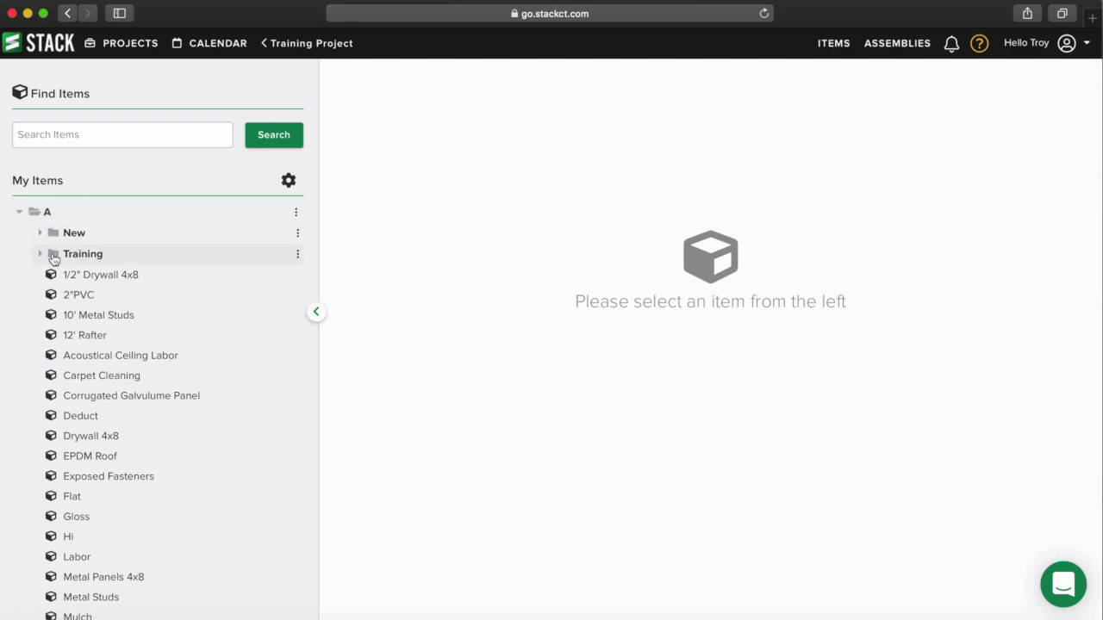
pyautogui.click(42, 255)
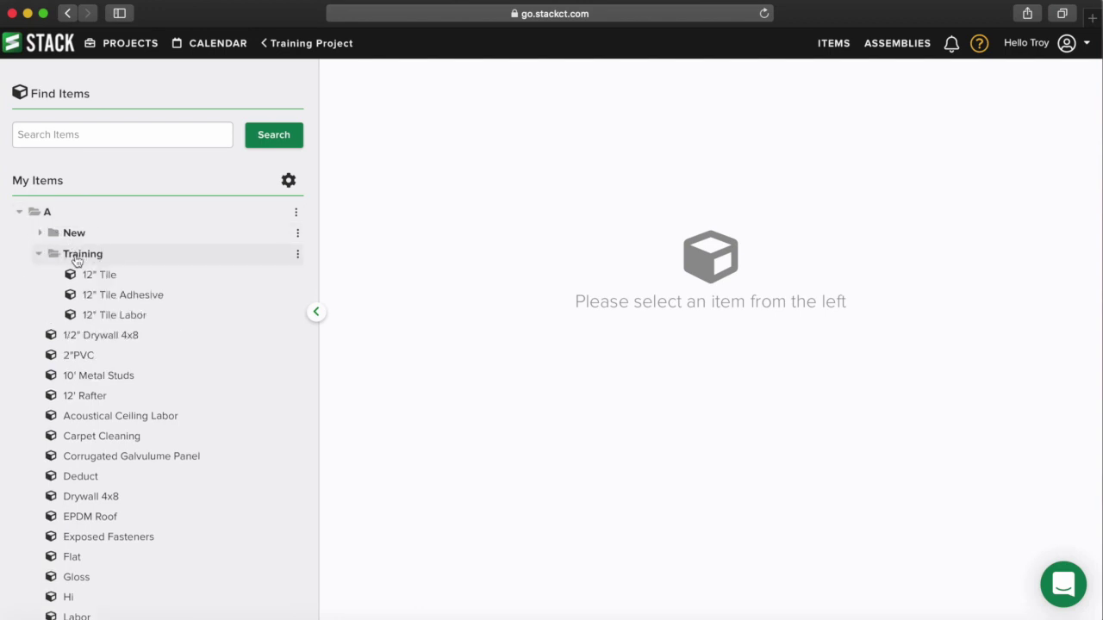
pyautogui.click(298, 254)
pyautogui.click(267, 278)
# - Add the Sink item: purchase unit Each, unit each, cost type Material, unit cost 75
pyautogui.write('Sibnk')
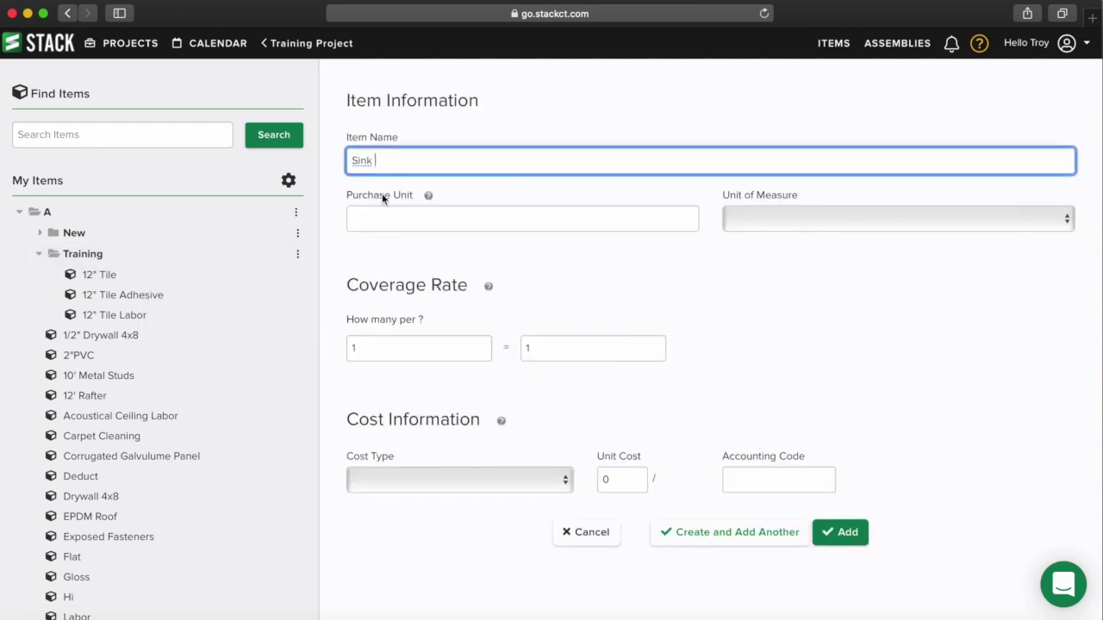
pyautogui.click(384, 216)
pyautogui.write('Each')
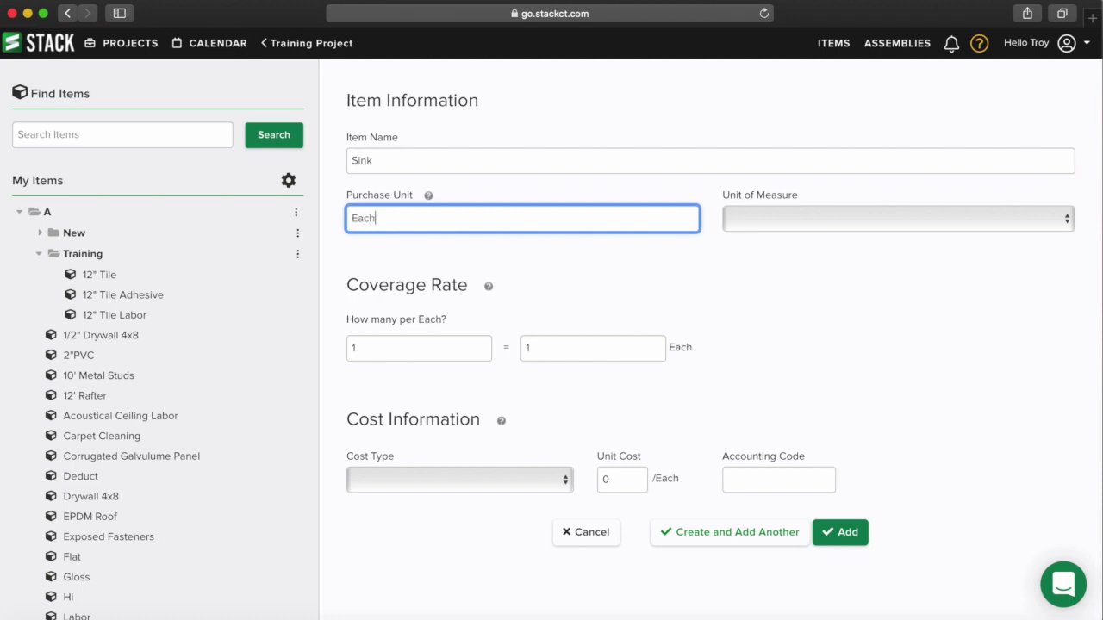
pyautogui.click(764, 217)
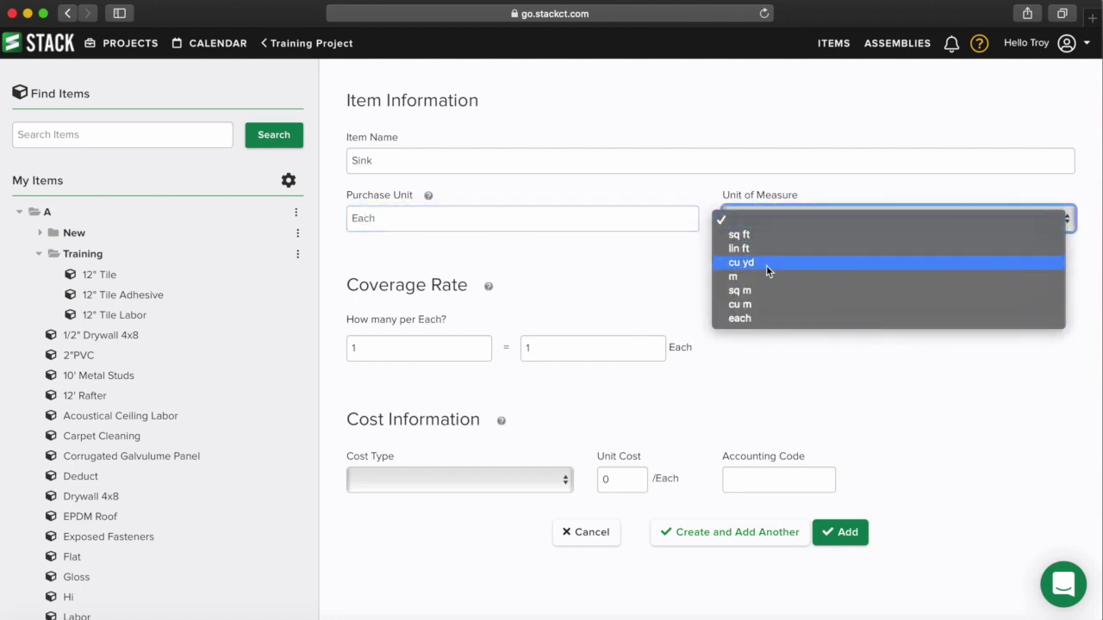
pyautogui.click(751, 318)
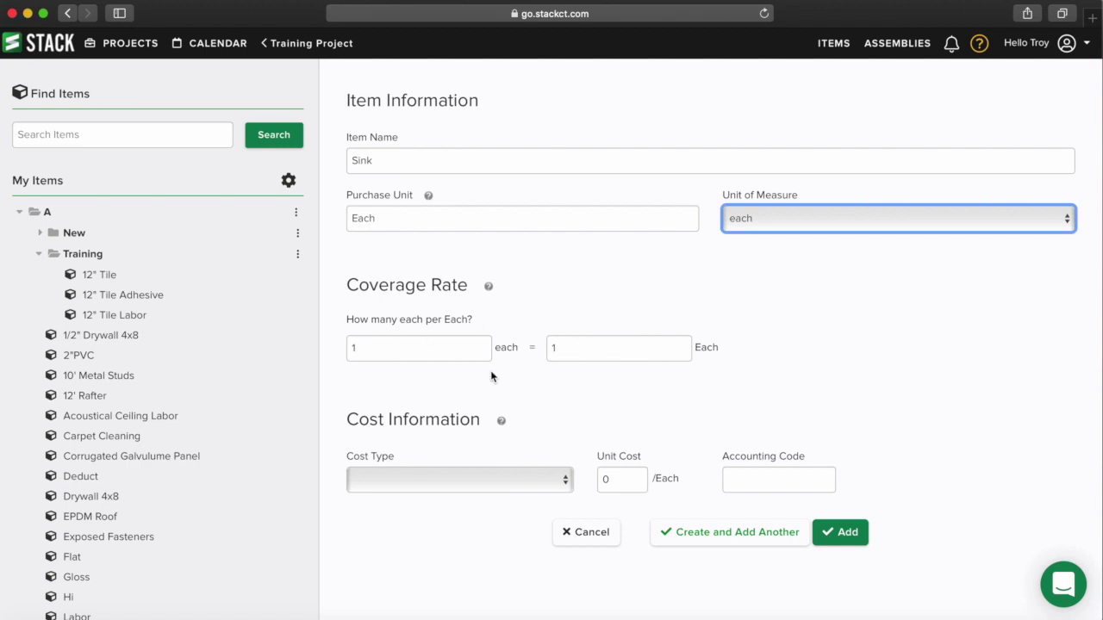
pyautogui.click(462, 482)
pyautogui.click(444, 521)
pyautogui.click(614, 480)
pyautogui.moveTo(614, 480); pyautogui.dragTo(585, 478)
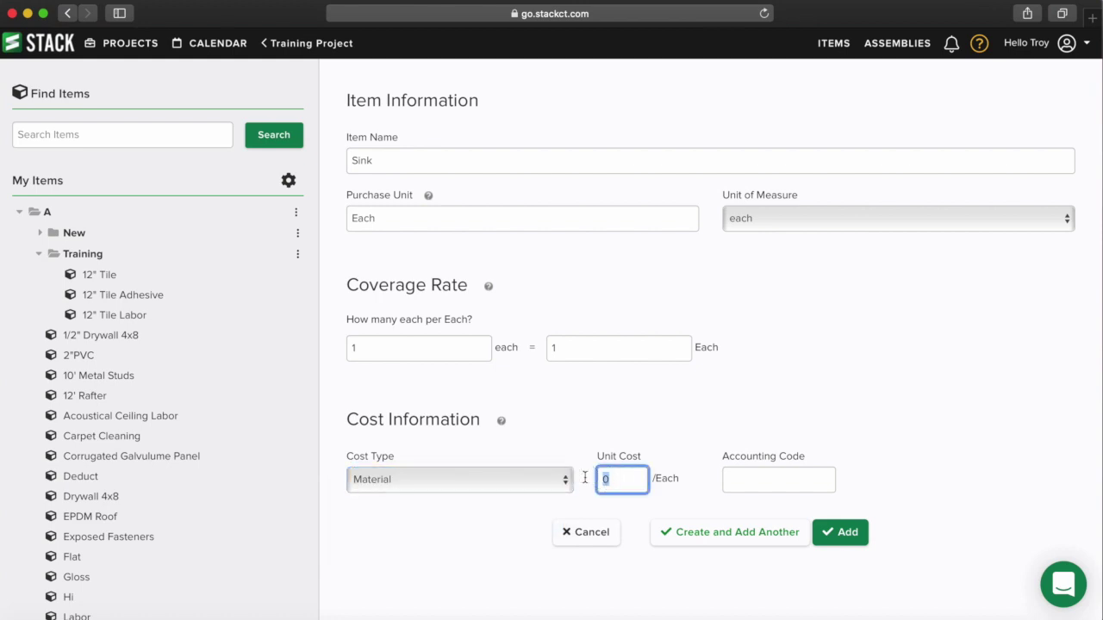
pyautogui.write('75')
pyautogui.click(848, 534)
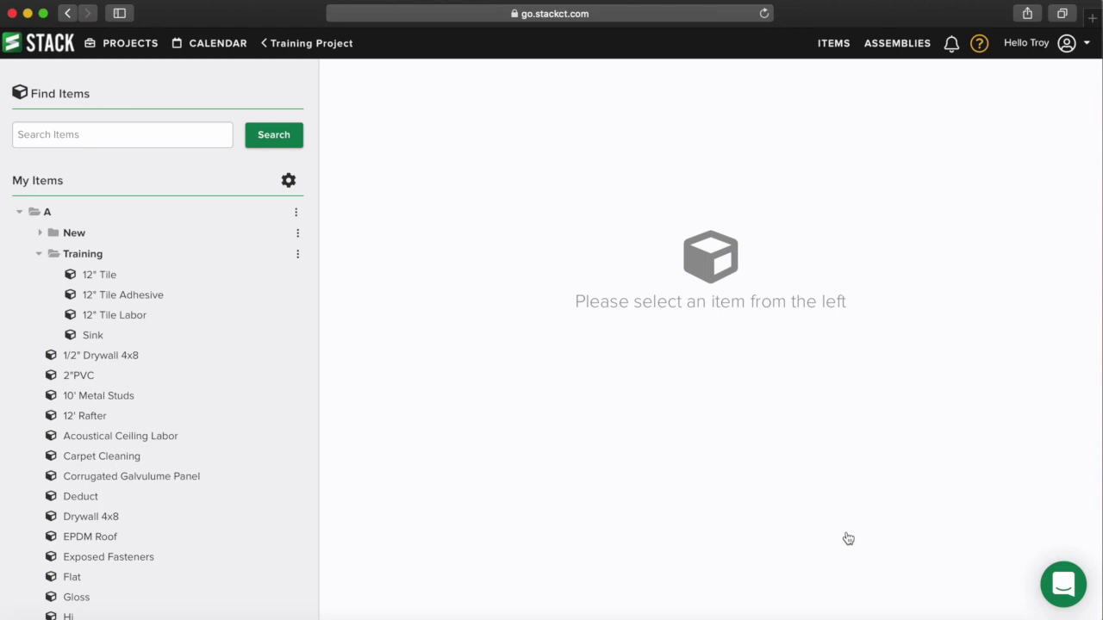
# - Create the Vinyl item in Training: purchase unit Sq Ft, unit sq ft, Material at 3.25
pyautogui.click(297, 255)
pyautogui.click(239, 278)
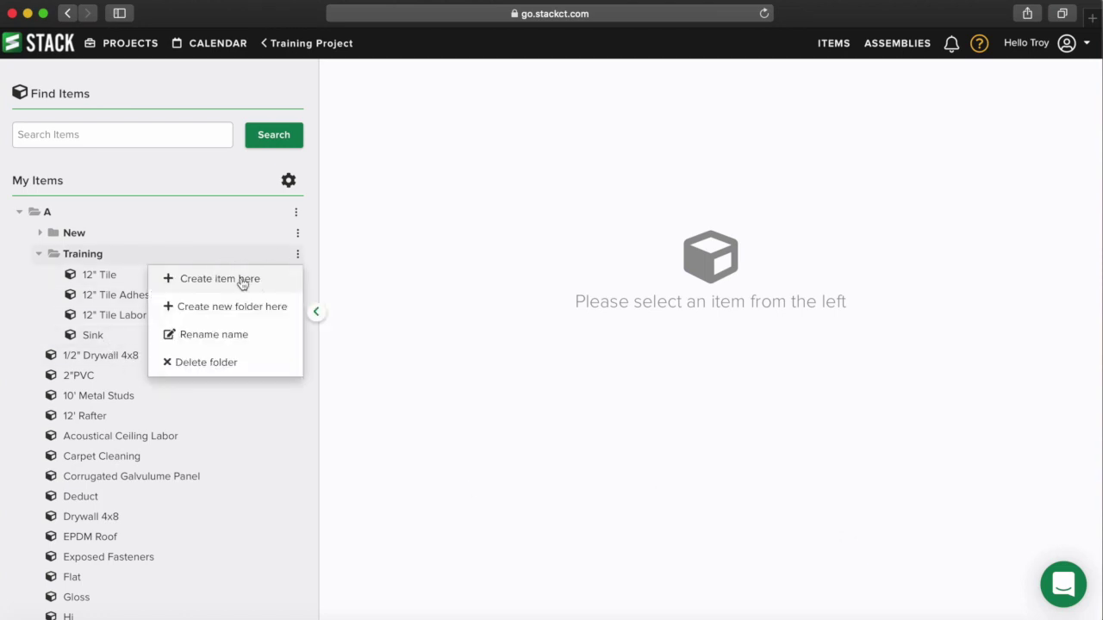
pyautogui.write('Vinyl')
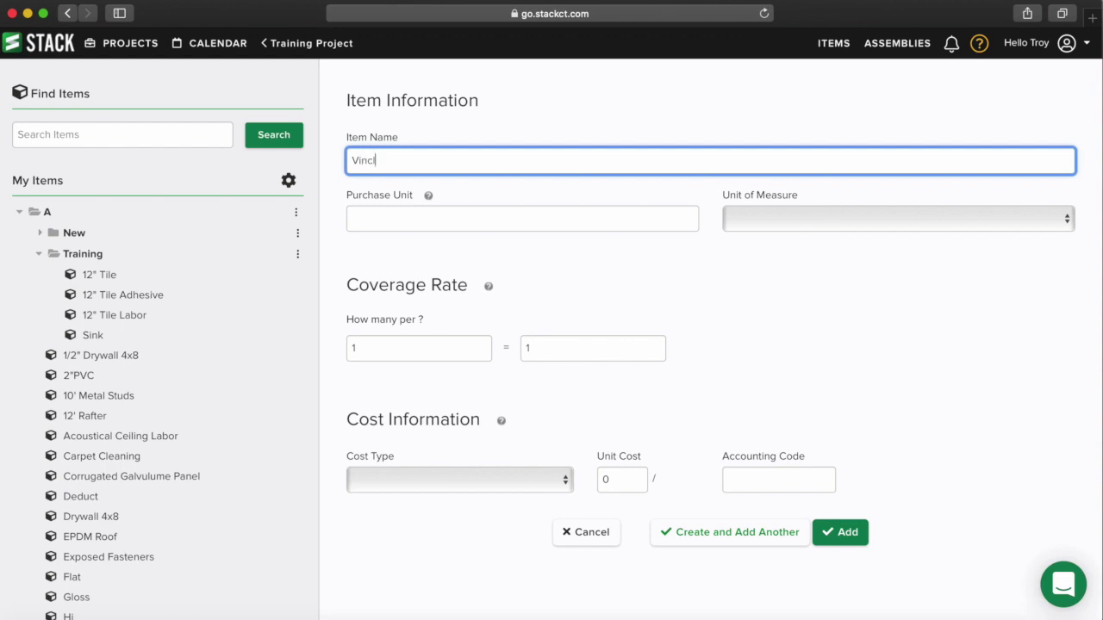
pyautogui.click(374, 217)
pyautogui.write('Sq Ft')
pyautogui.press('BackSpace')
pyautogui.press('BackSpace')
pyautogui.press('BackSpace')
pyautogui.write('Ft')
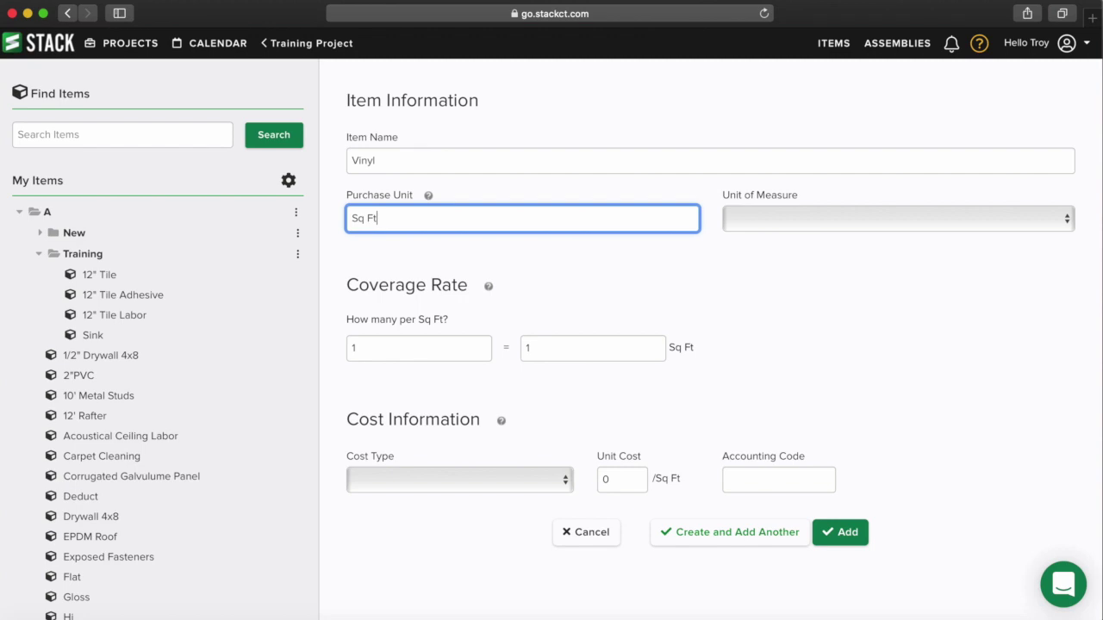
pyautogui.click(774, 218)
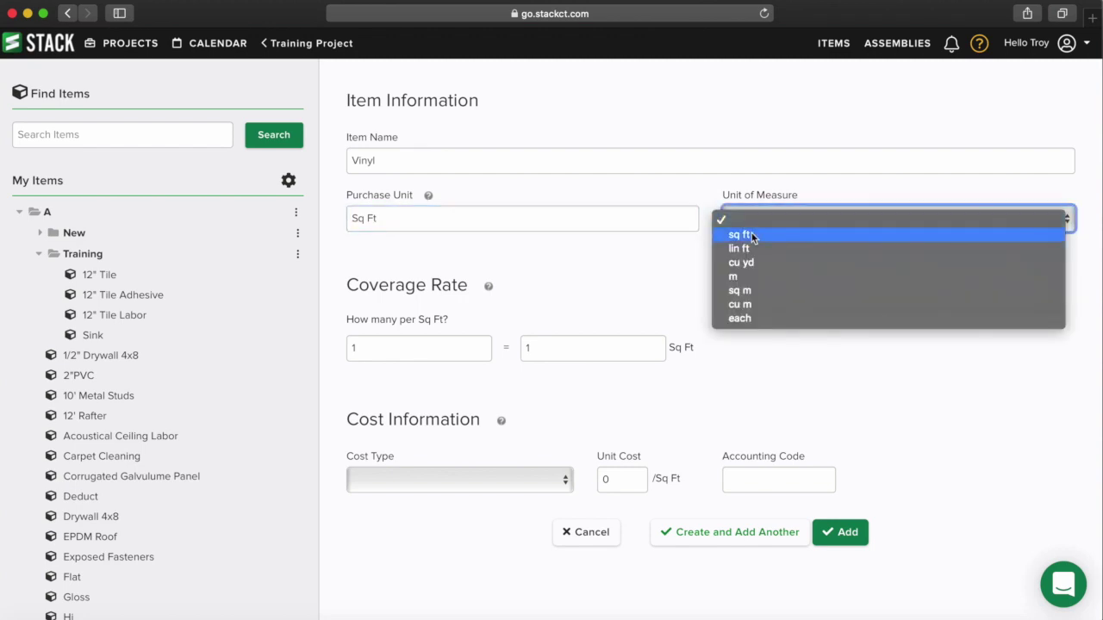
pyautogui.click(752, 235)
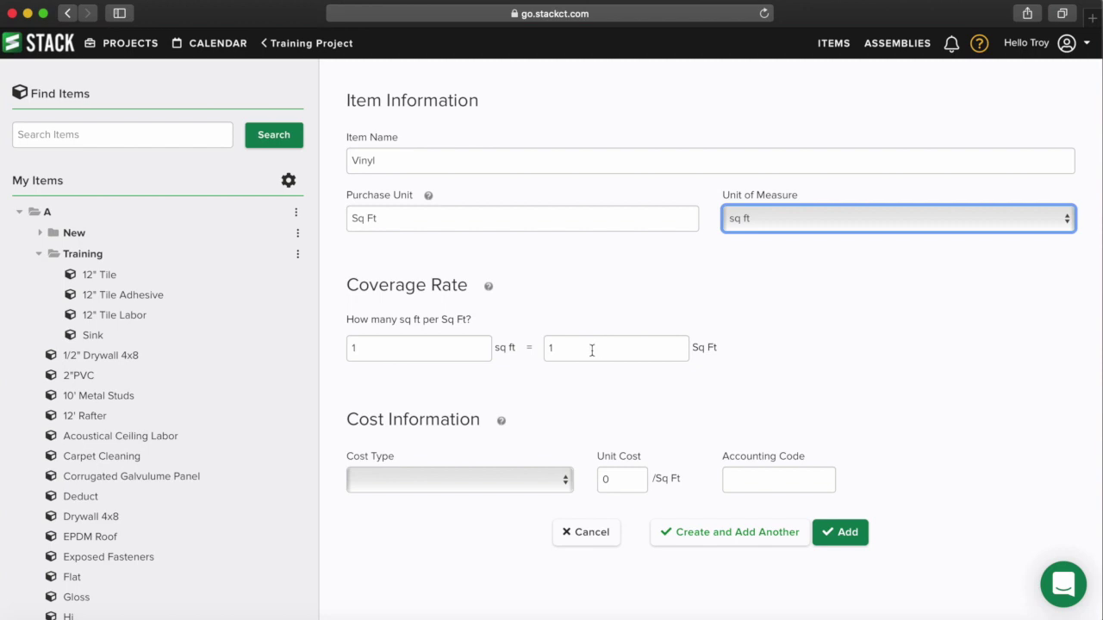
pyautogui.click(479, 485)
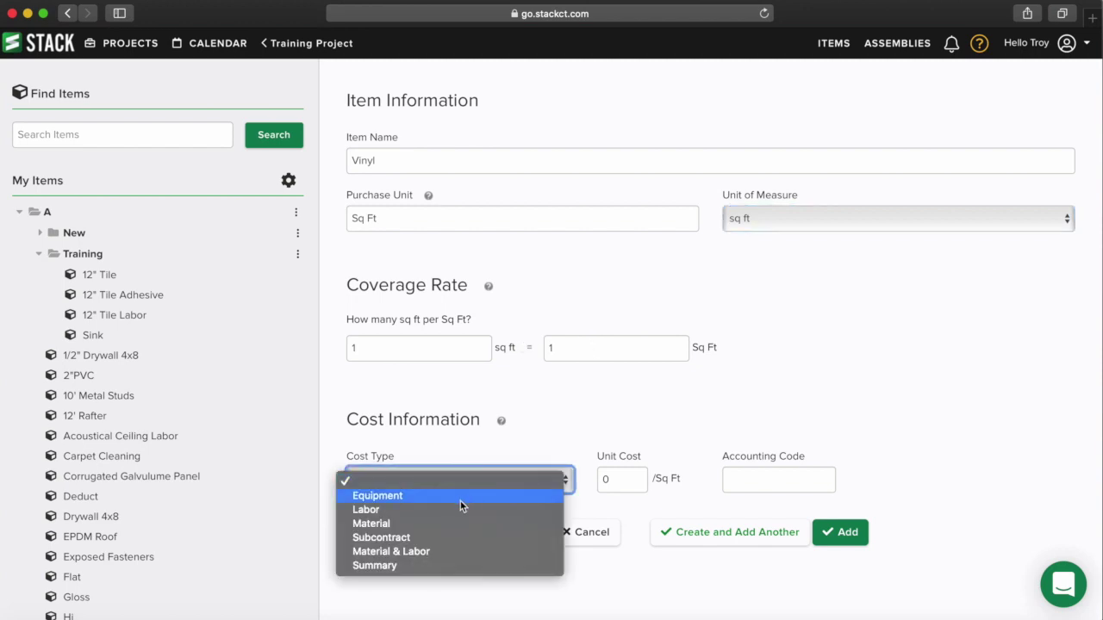
pyautogui.click(447, 526)
pyautogui.click(622, 480)
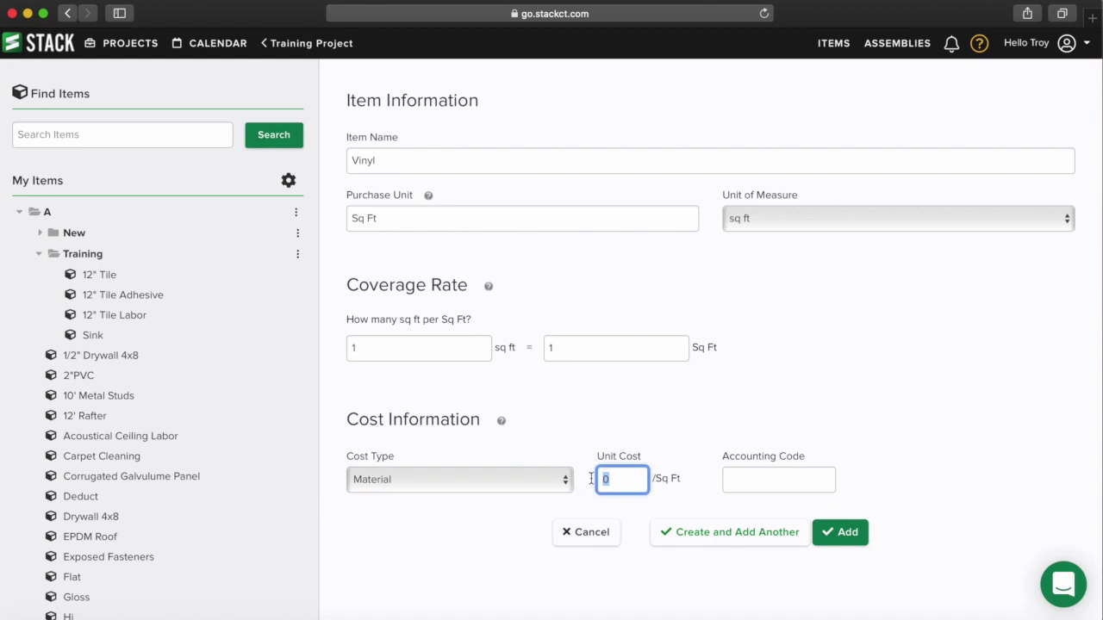
pyautogui.write('3.25')
pyautogui.click(699, 536)
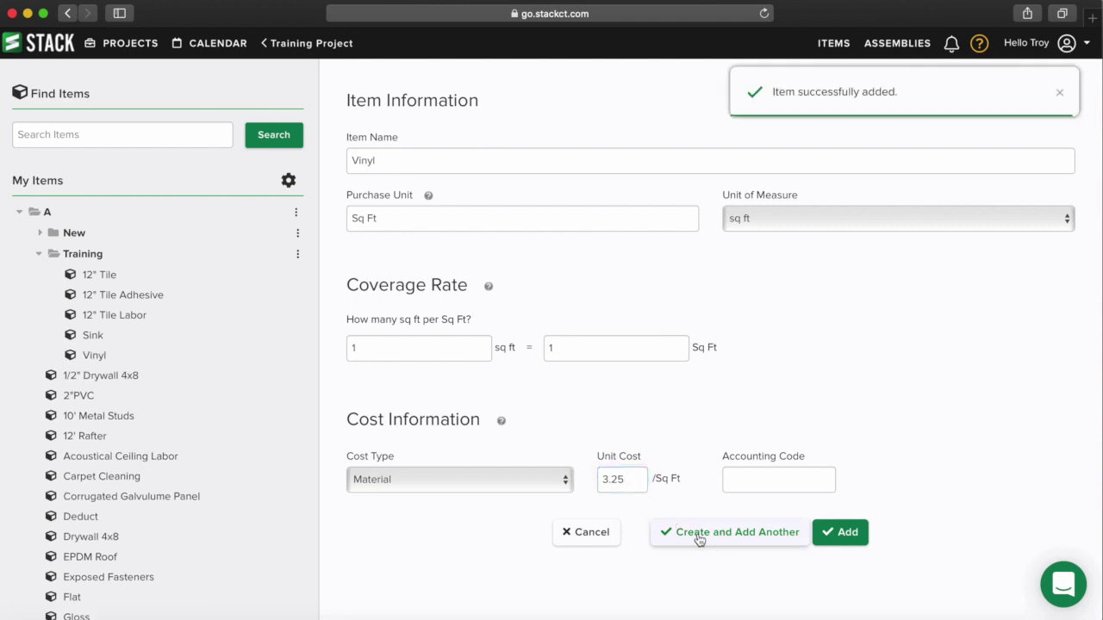
# - Add a Vinyl labor item with cost type Labor at 2 per Sq Ft
pyautogui.click(426, 162)
pyautogui.write('labor')
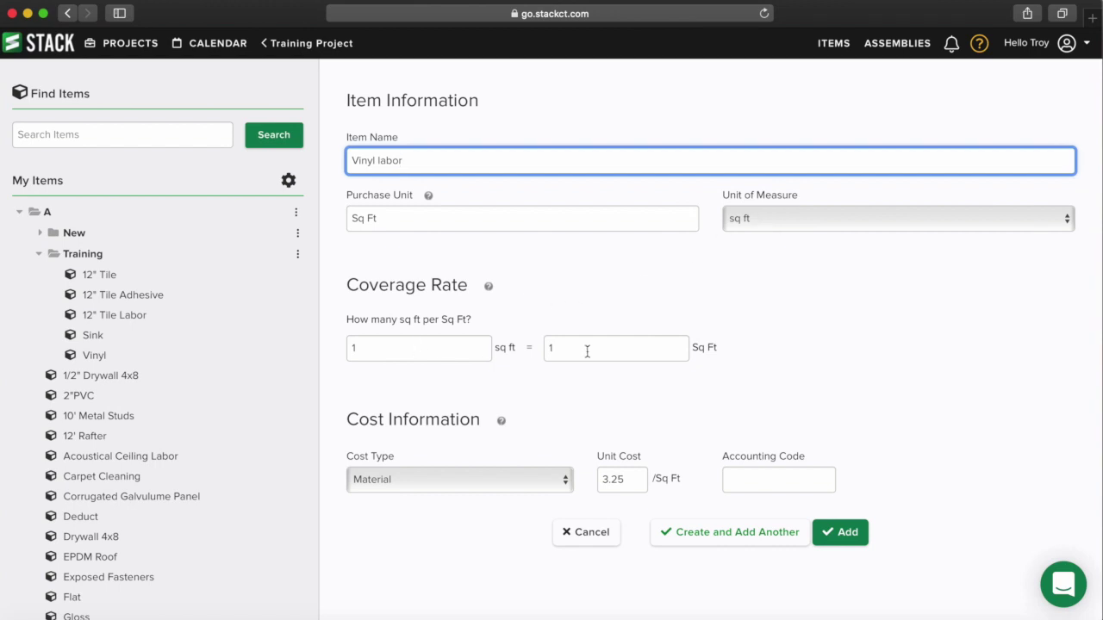
pyautogui.click(480, 486)
pyautogui.click(469, 471)
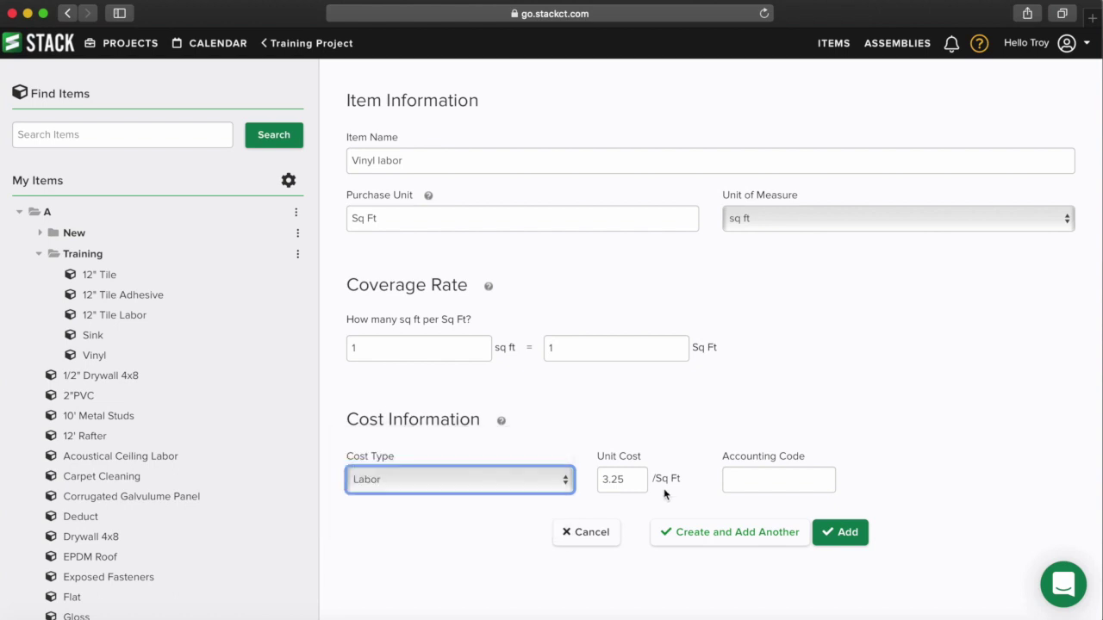
pyautogui.press('Tab')
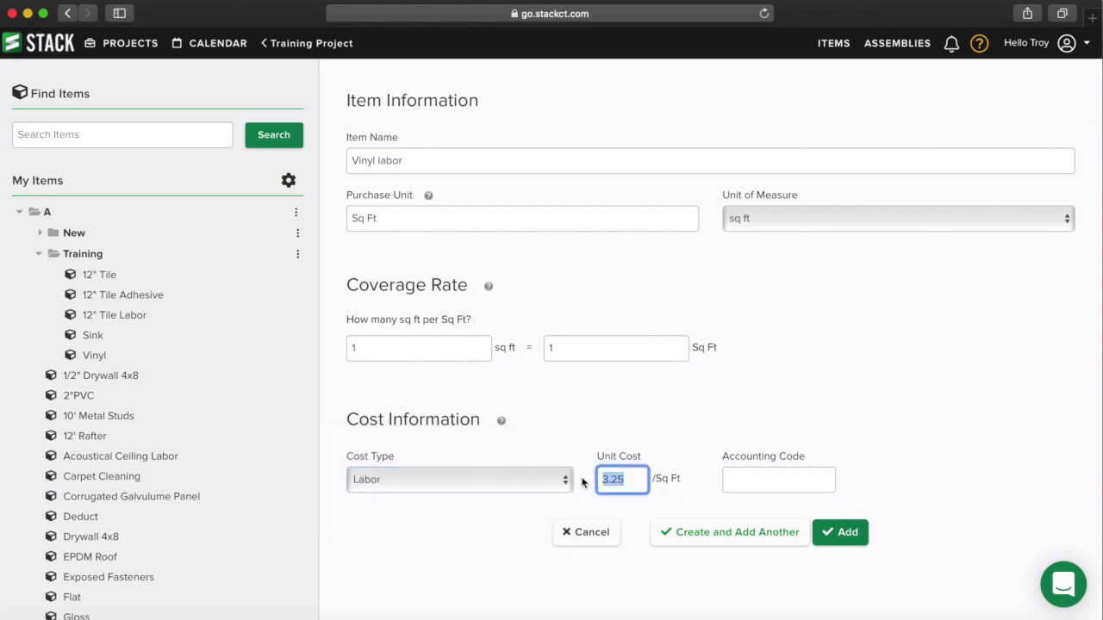
pyautogui.write('2')
pyautogui.click(848, 540)
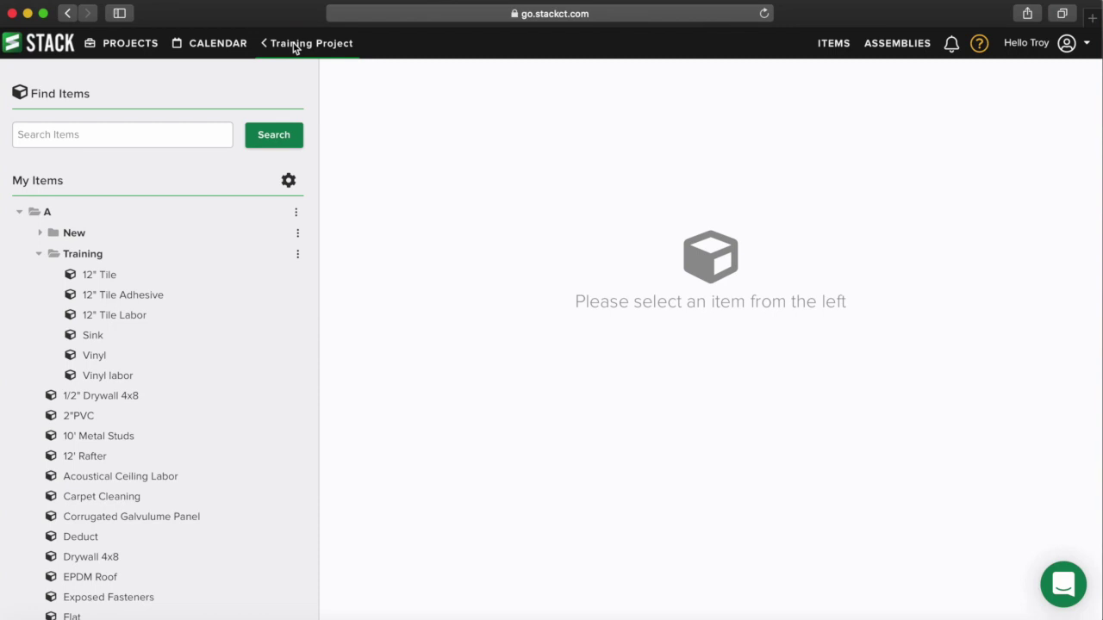
# - Attach the Sink item from My Items > A > Training to the Sink takeoff
pyautogui.click(293, 48)
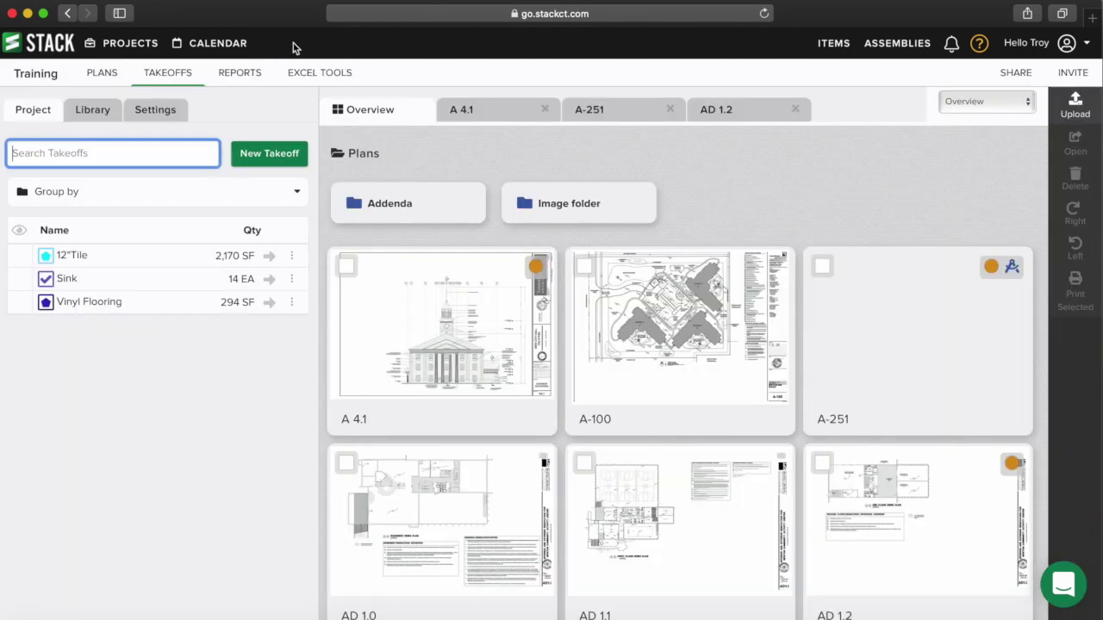
pyautogui.click(67, 279)
pyautogui.scroll(-2, 142, 539)
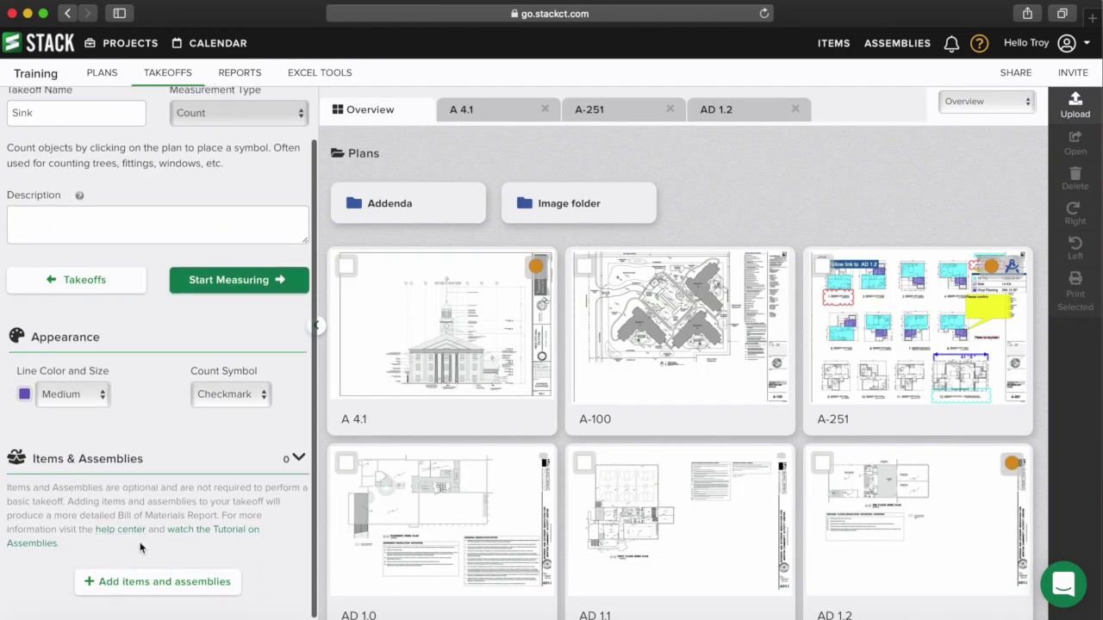
pyautogui.click(135, 581)
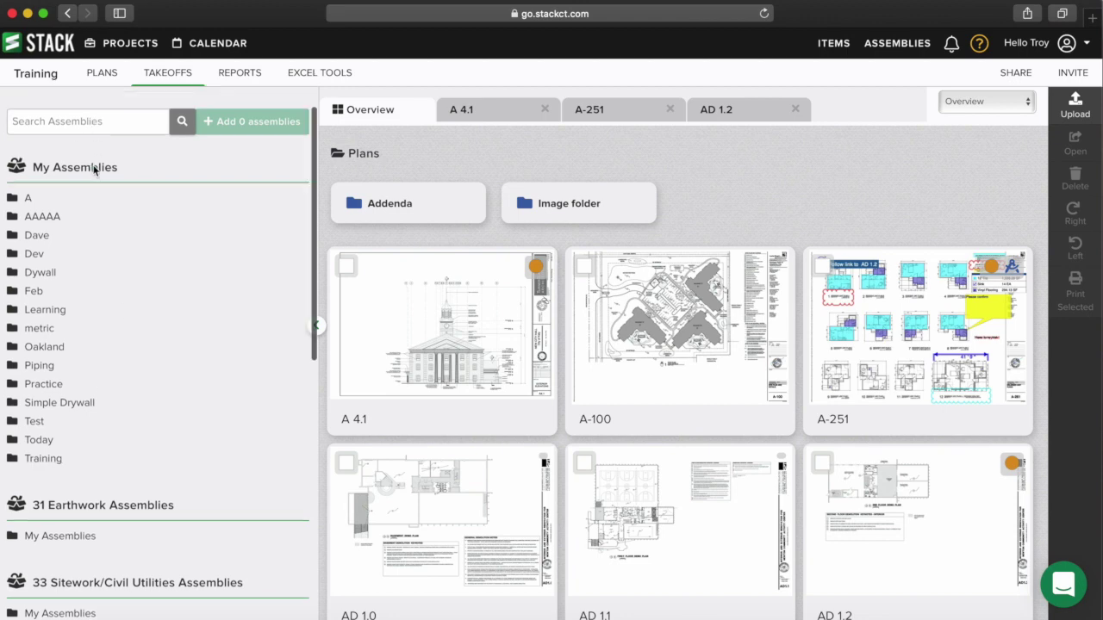
pyautogui.click(111, 112)
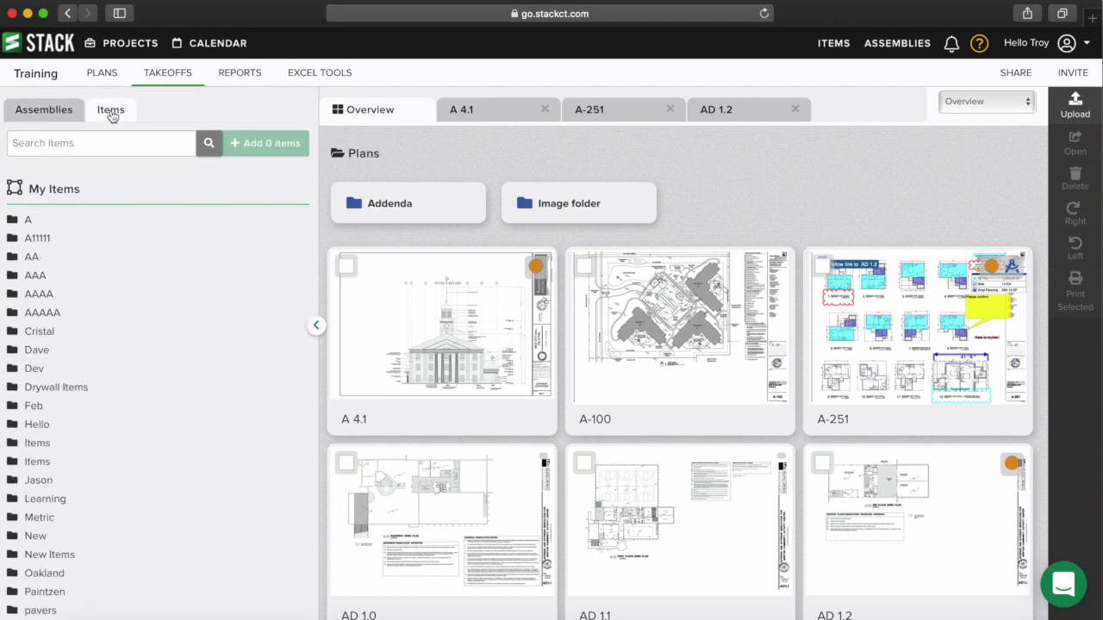
pyautogui.click(17, 222)
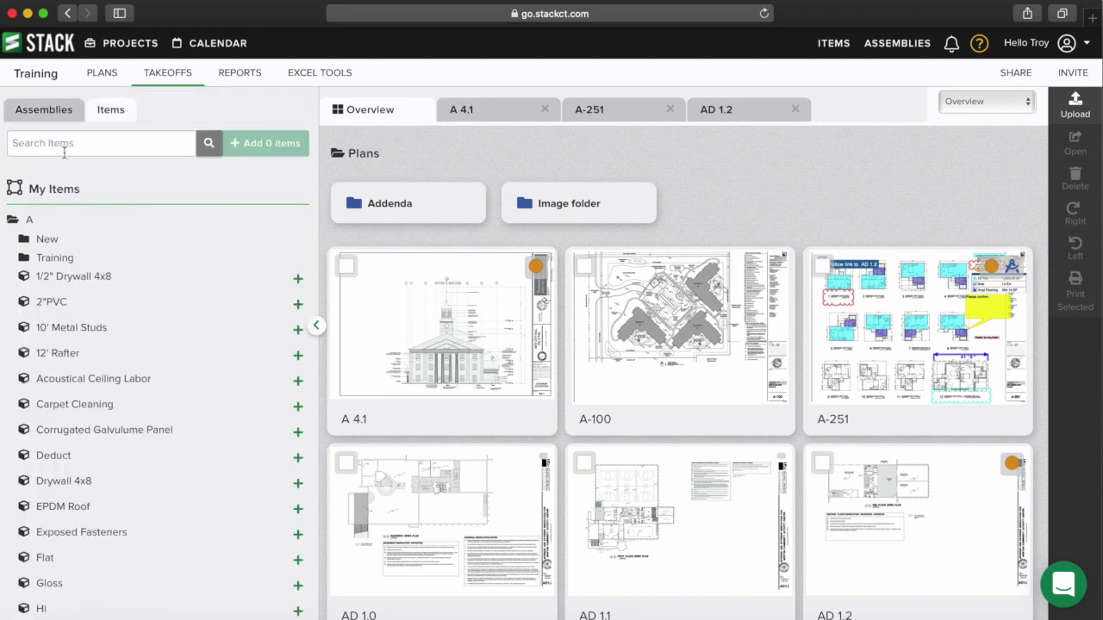
pyautogui.click(50, 258)
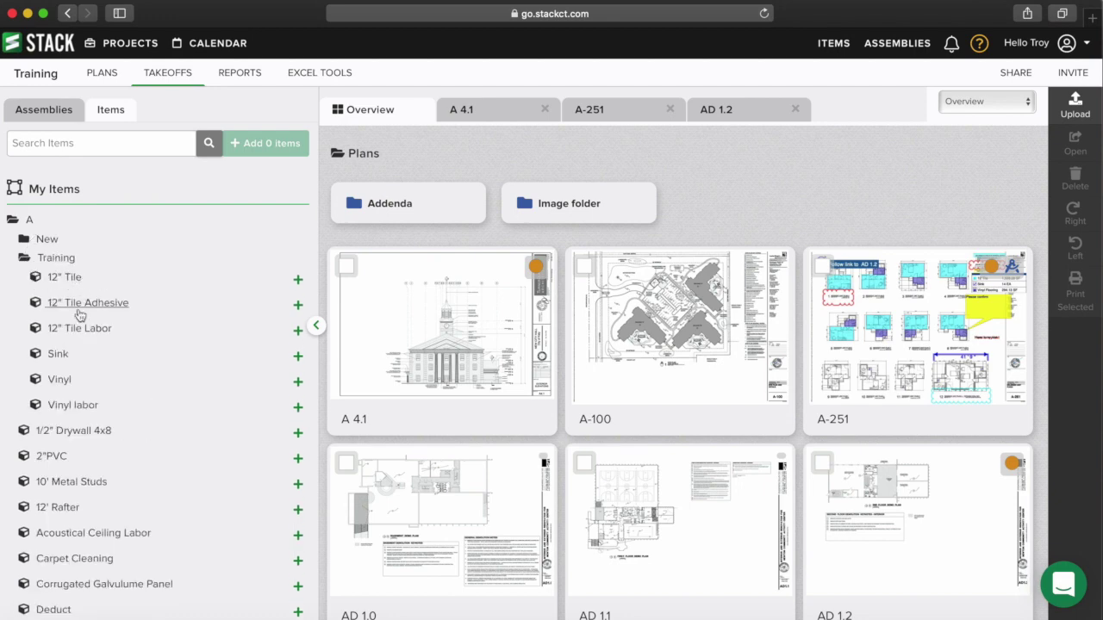
pyautogui.click(298, 358)
pyautogui.click(272, 144)
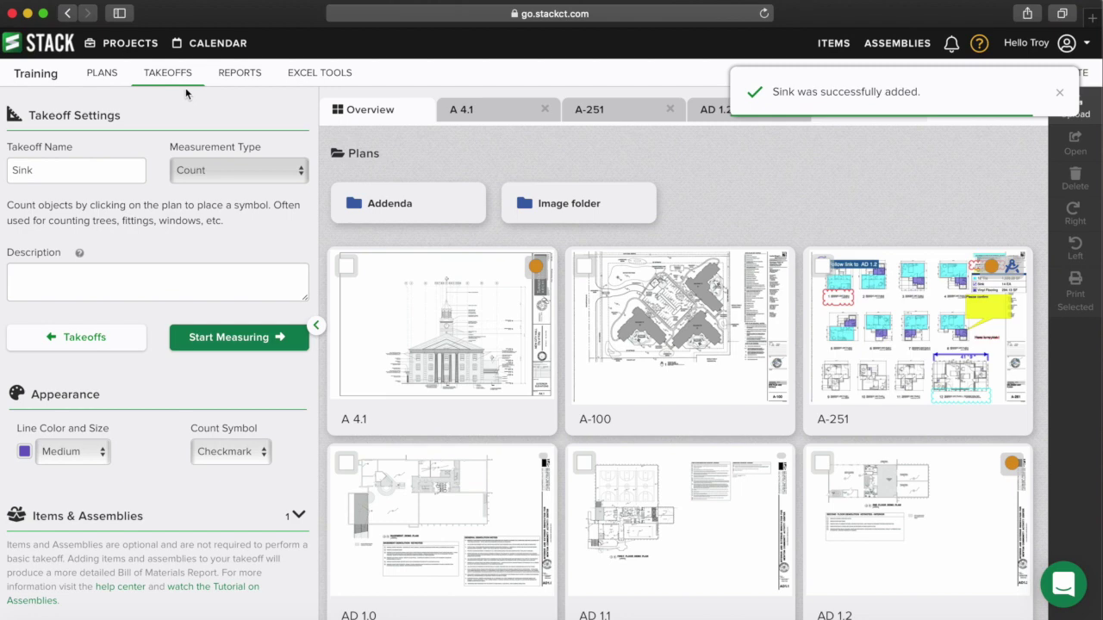
pyautogui.click(180, 75)
# - Attach the Vinyl and Vinyl labor items to the Vinyl Flooring takeoff
pyautogui.click(110, 305)
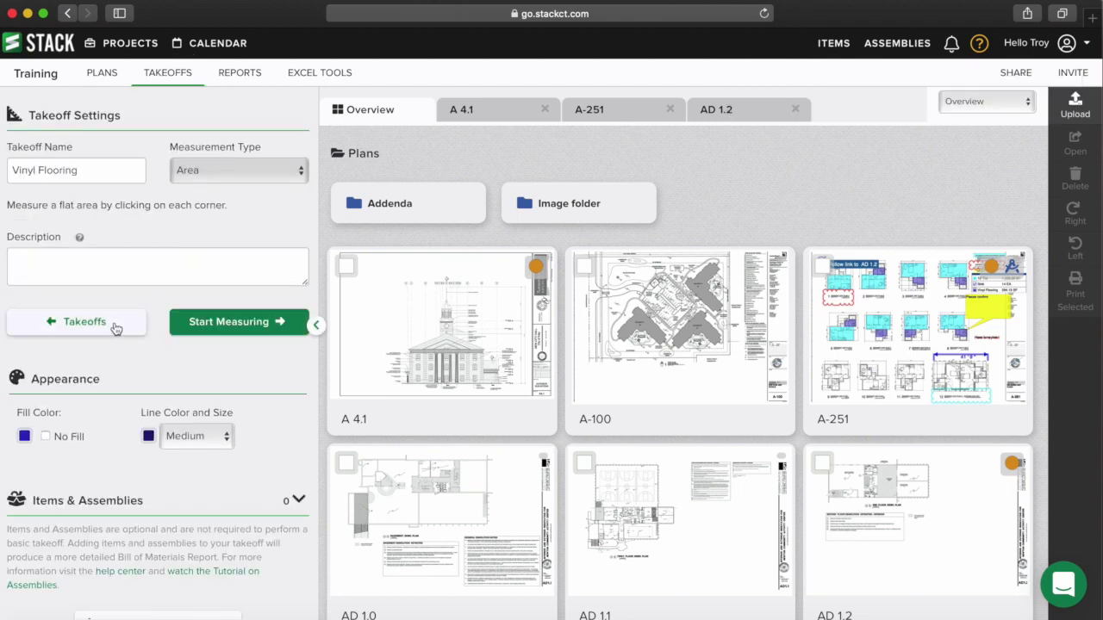
pyautogui.scroll(-2, 129, 359)
pyautogui.click(160, 585)
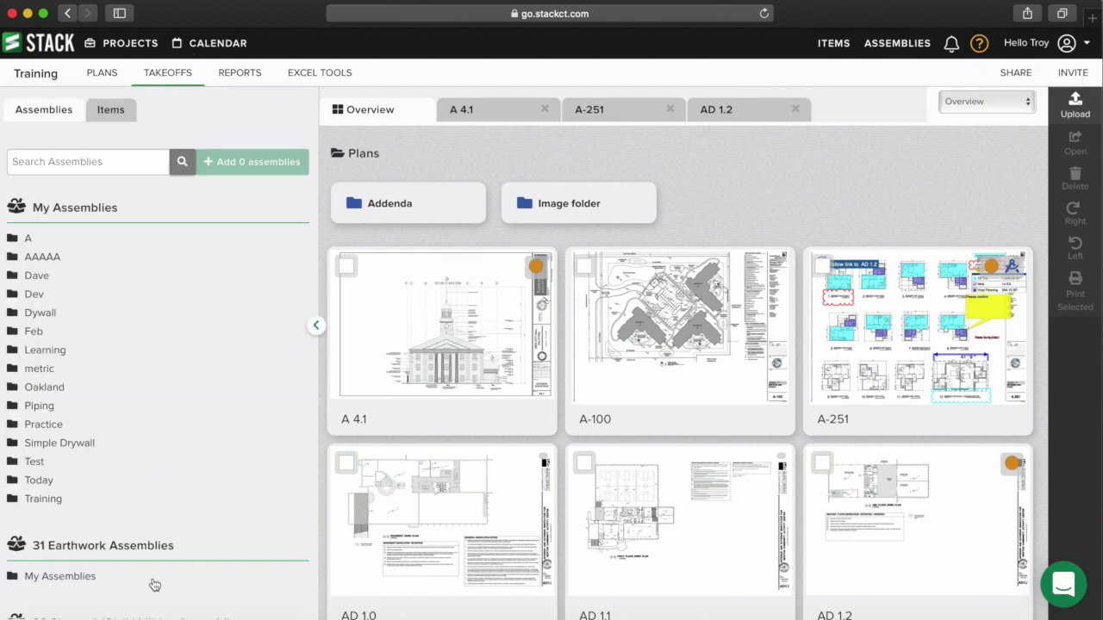
pyautogui.click(39, 235)
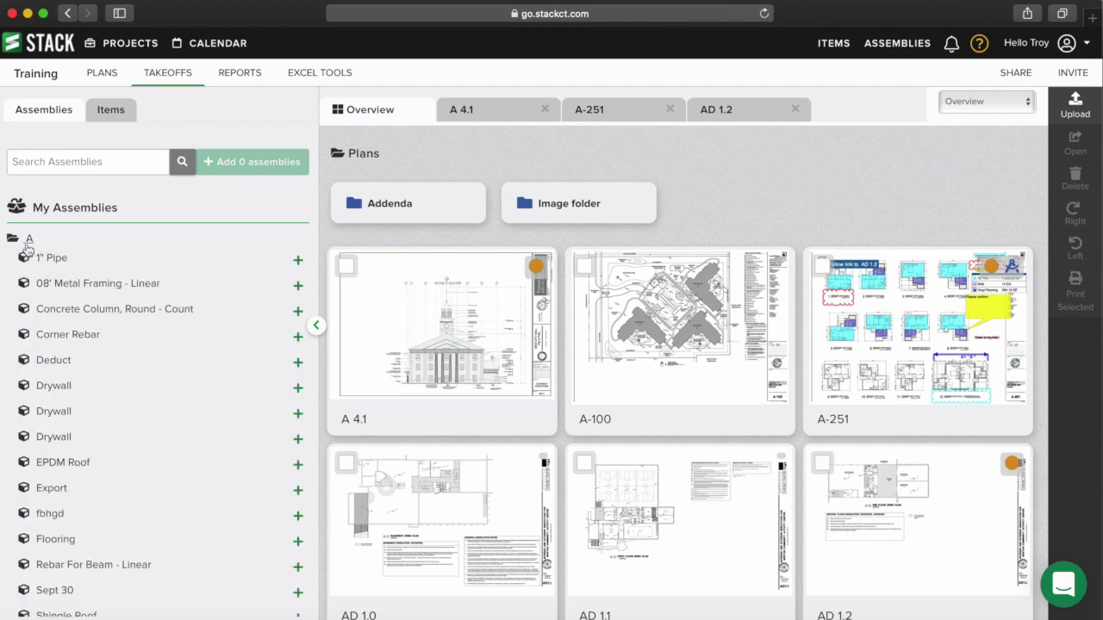
pyautogui.click(112, 110)
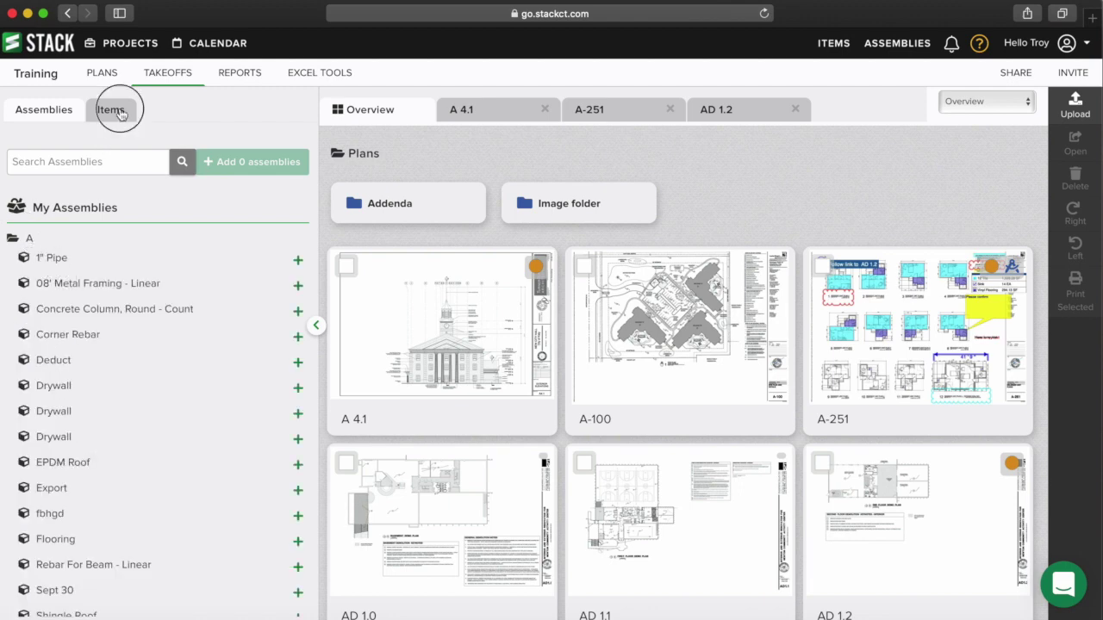
pyautogui.click(25, 221)
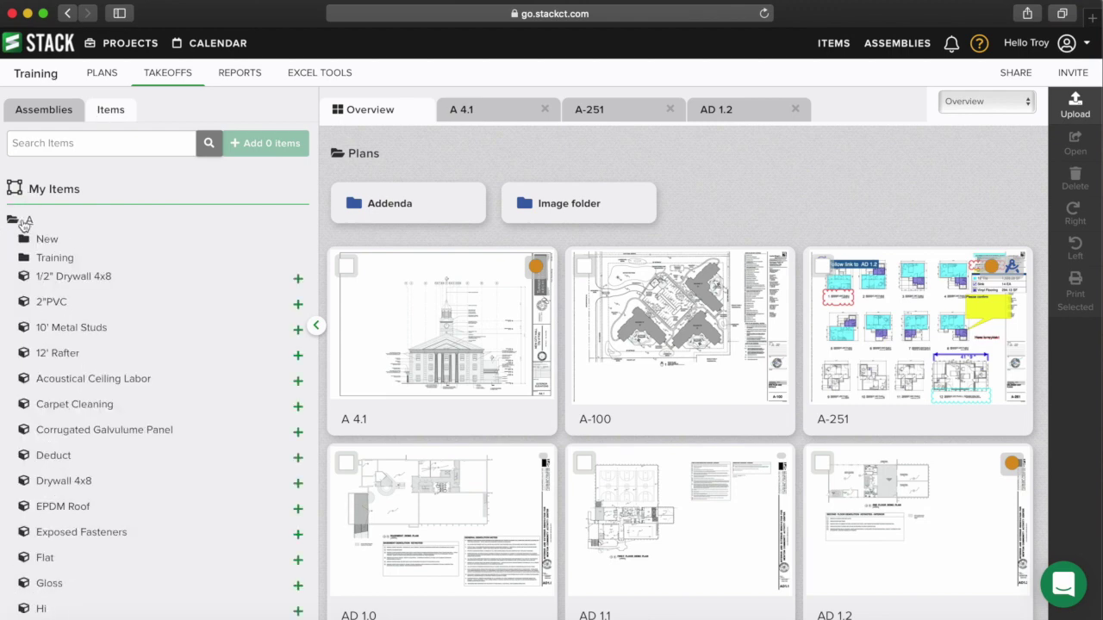
pyautogui.click(49, 257)
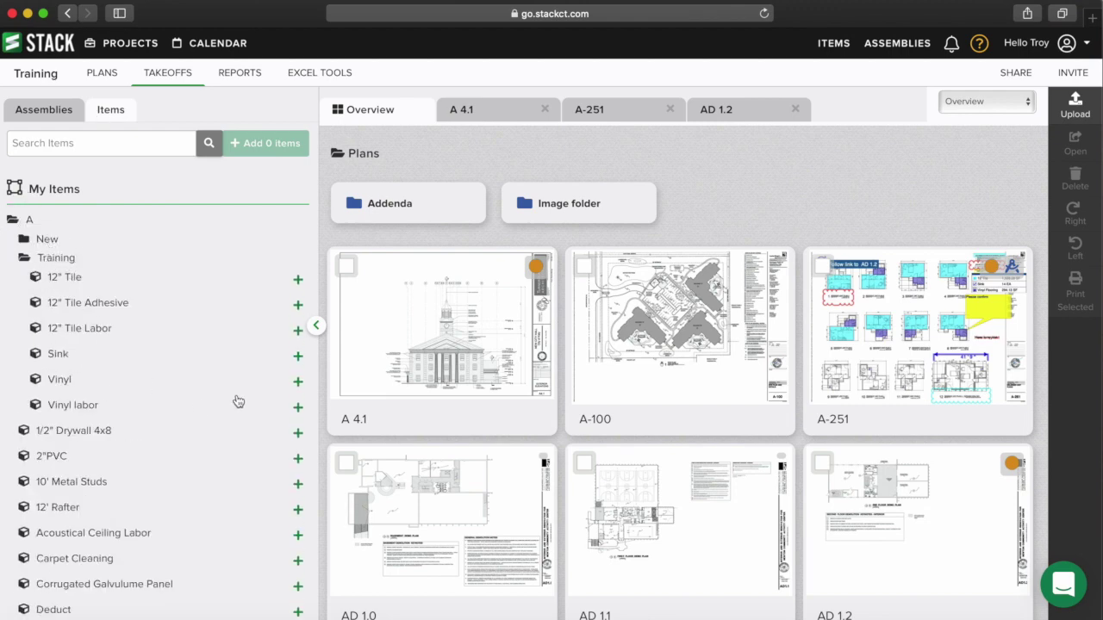
pyautogui.click(297, 382)
pyautogui.click(298, 409)
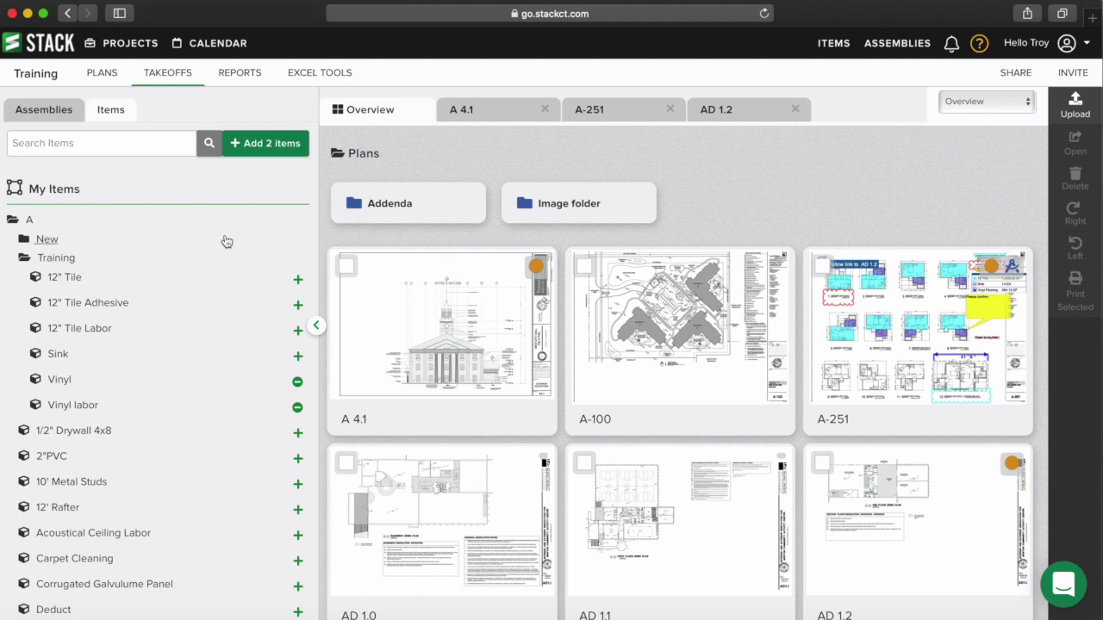
pyautogui.click(269, 145)
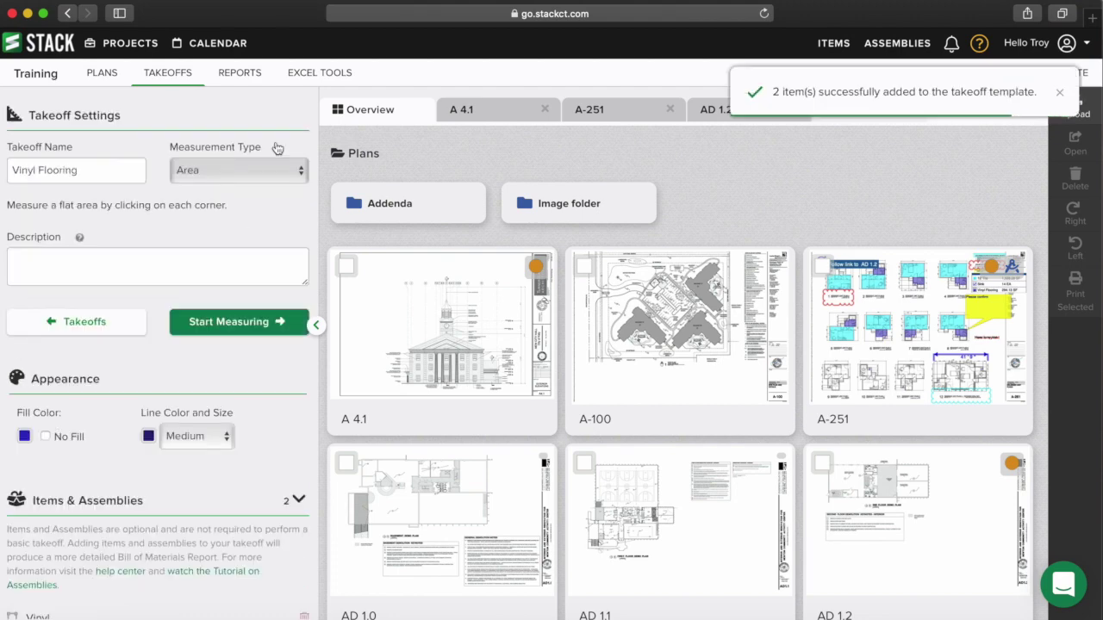
# - Back on the takeoff list, check Vinyl Flooring's options, then open the project Reports
pyautogui.click(168, 76)
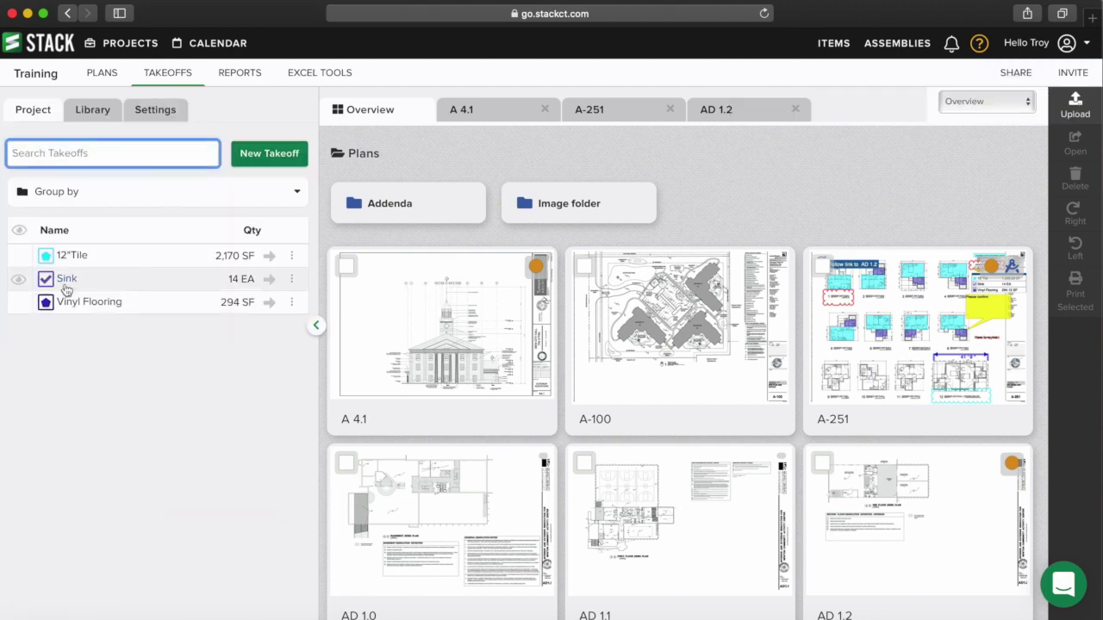
pyautogui.click(291, 302)
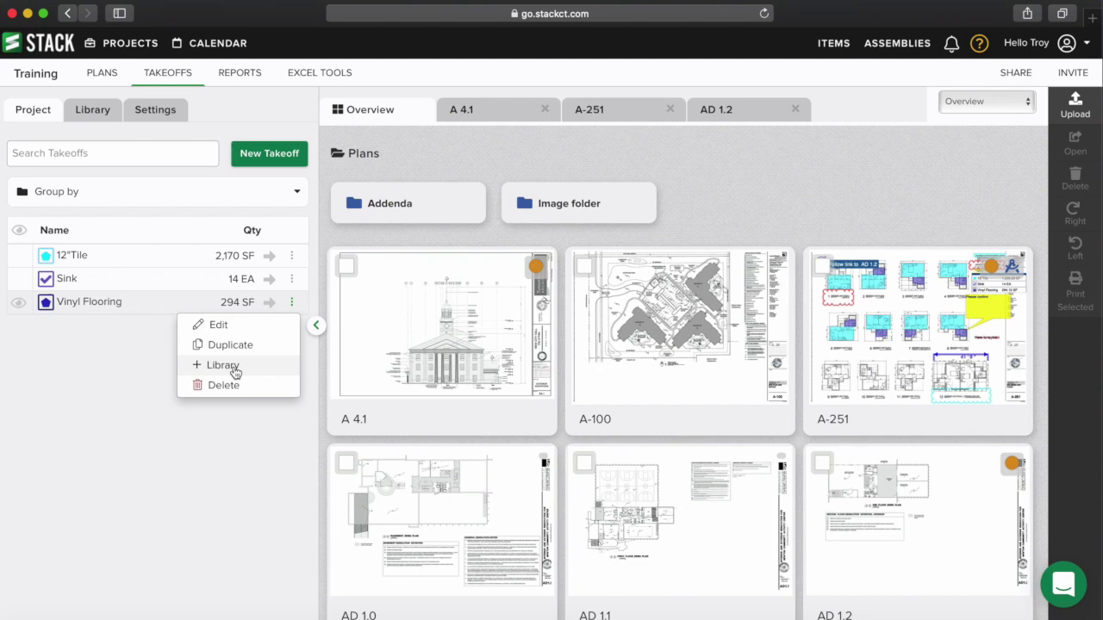
pyautogui.click(145, 369)
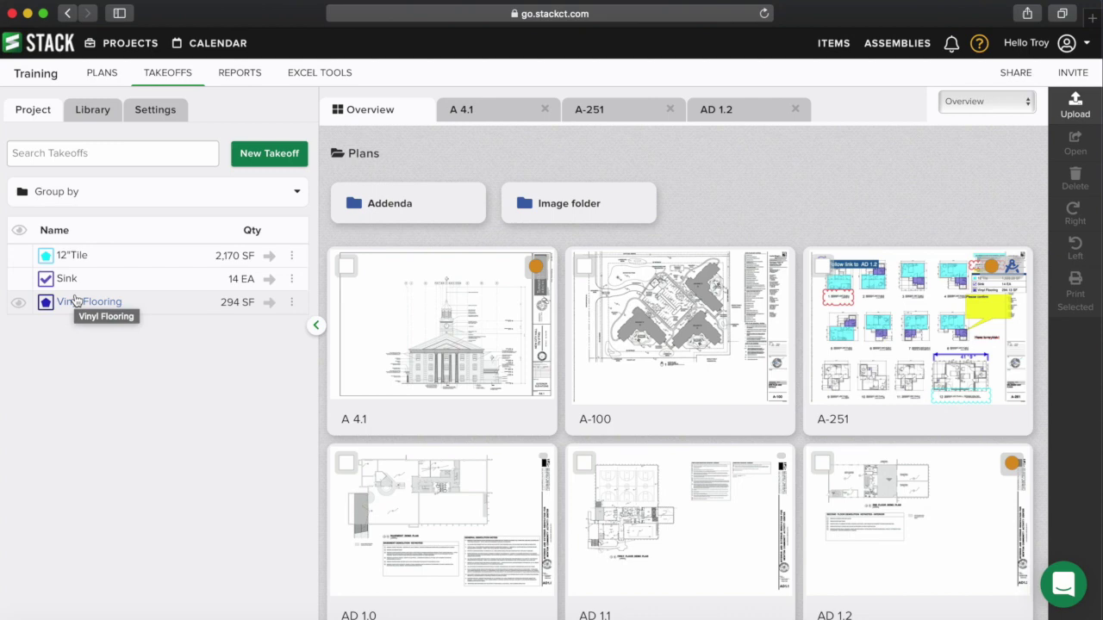
pyautogui.click(240, 73)
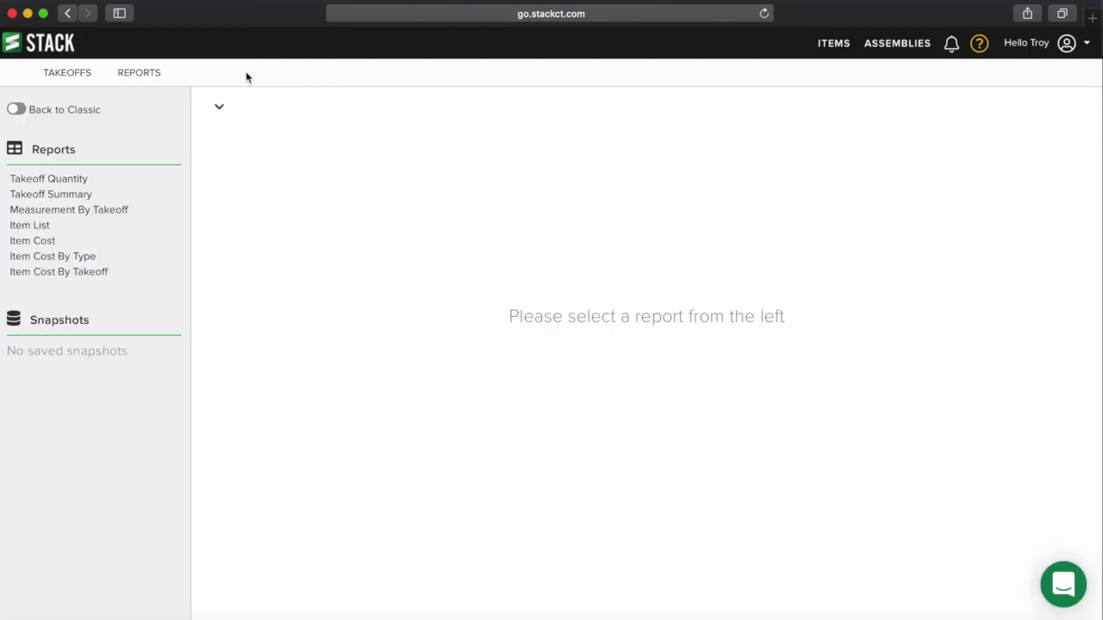
# - View Item Cost By Type, then Item Cost By Takeoff, showing 12"Tile at $1,763.11
pyautogui.click(64, 256)
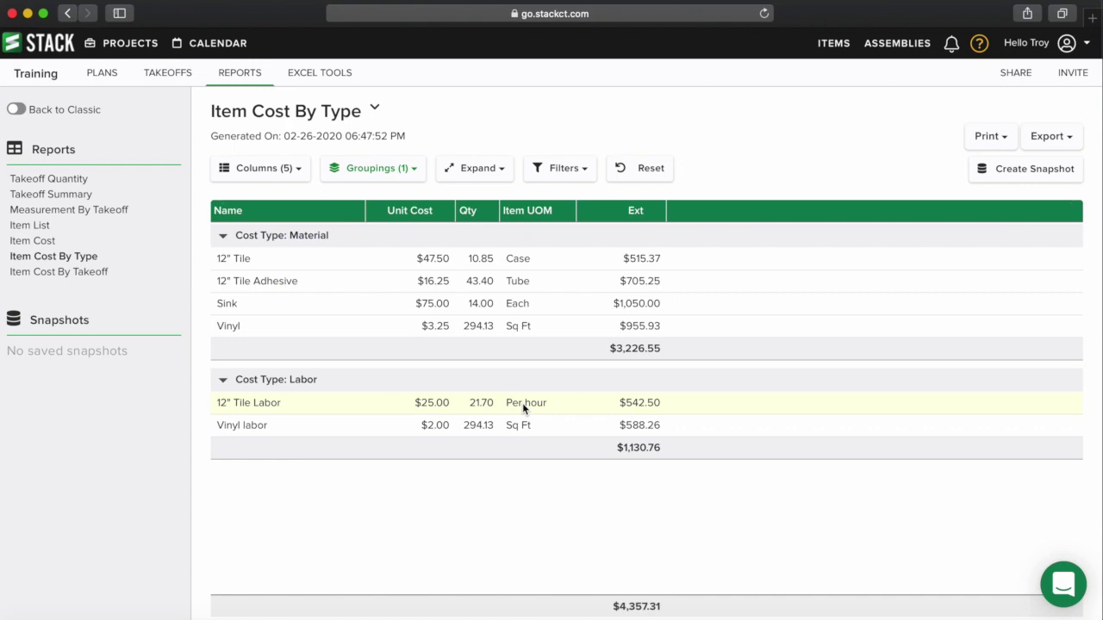
pyautogui.click(59, 274)
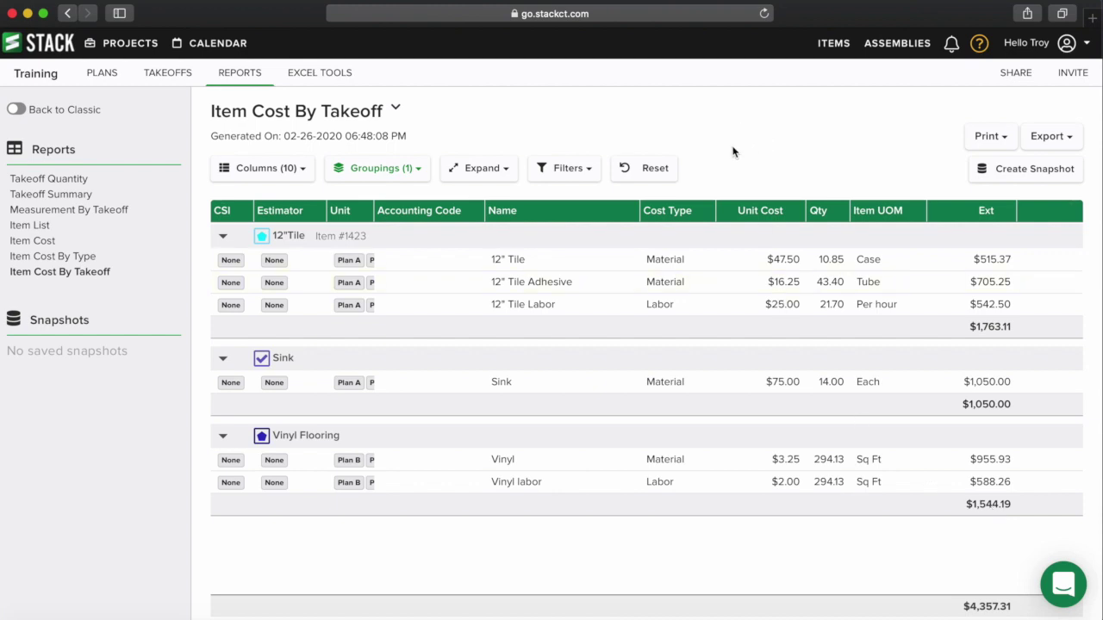
# - Search the takeoff library for 'sink' to check whether it's already there
pyautogui.click(180, 77)
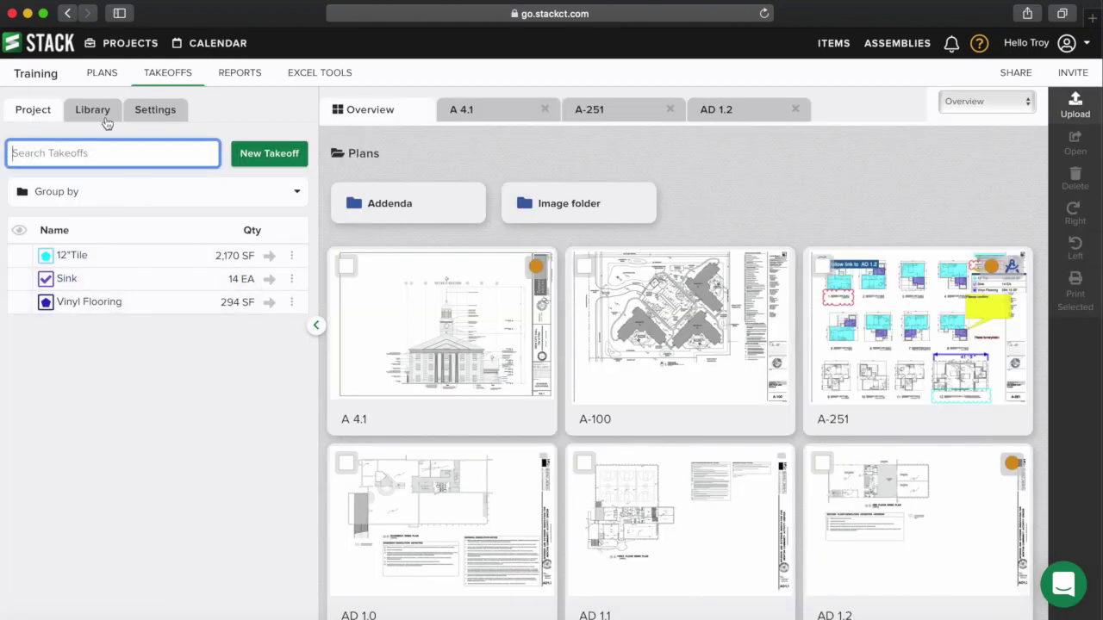
pyautogui.click(99, 111)
pyautogui.click(128, 150)
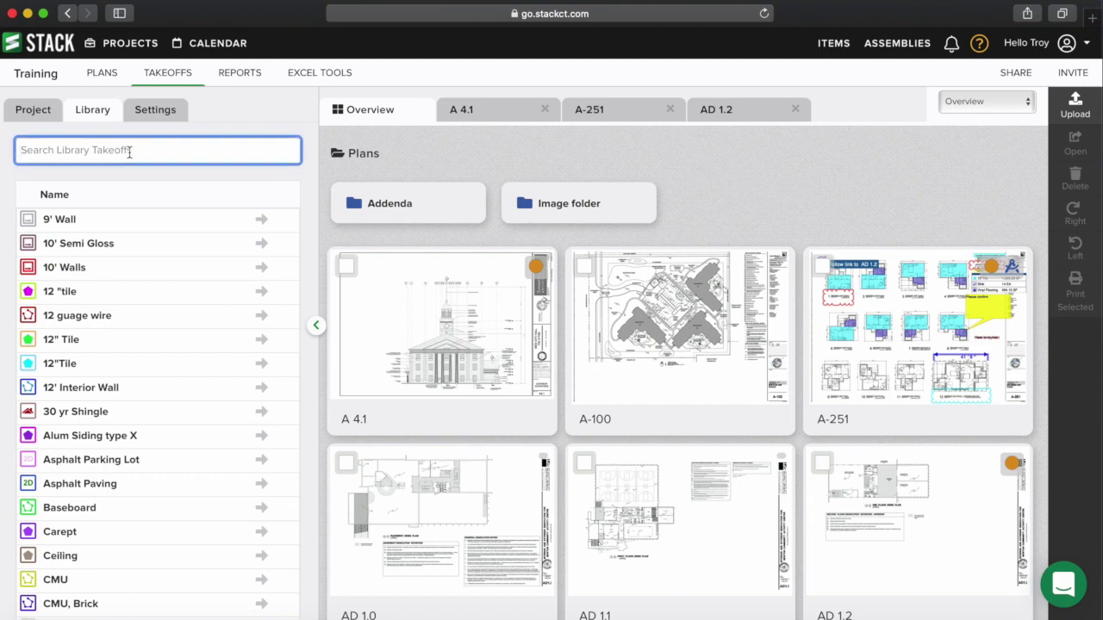
pyautogui.write('sink')
pyautogui.click(35, 109)
# - Add the Sink takeoff to the library and confirm it with another 'sink' search
pyautogui.click(291, 281)
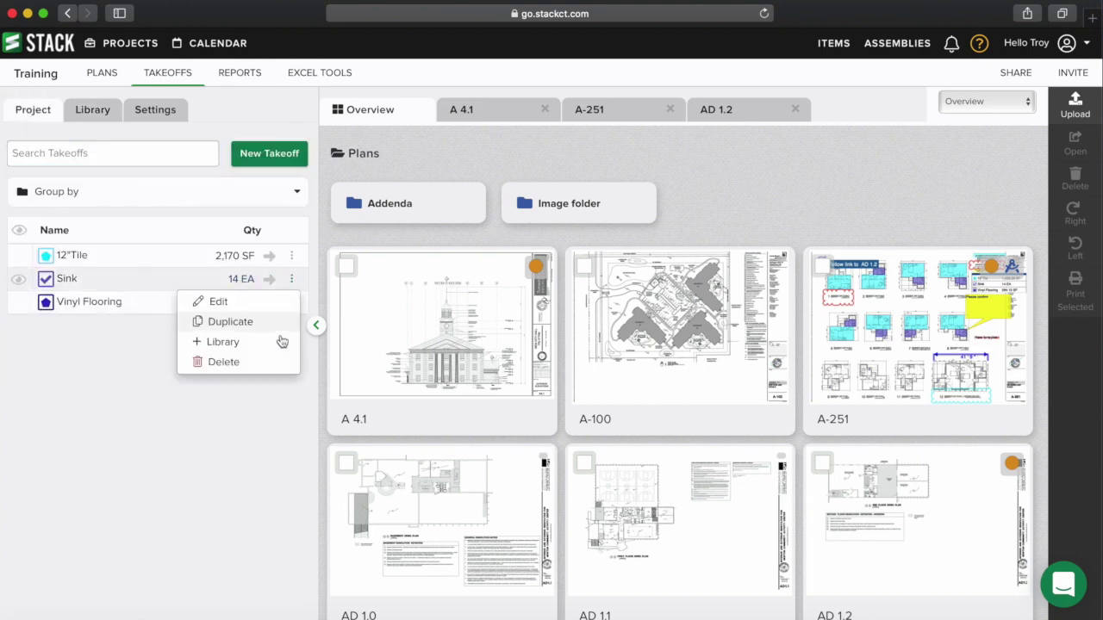
pyautogui.click(251, 343)
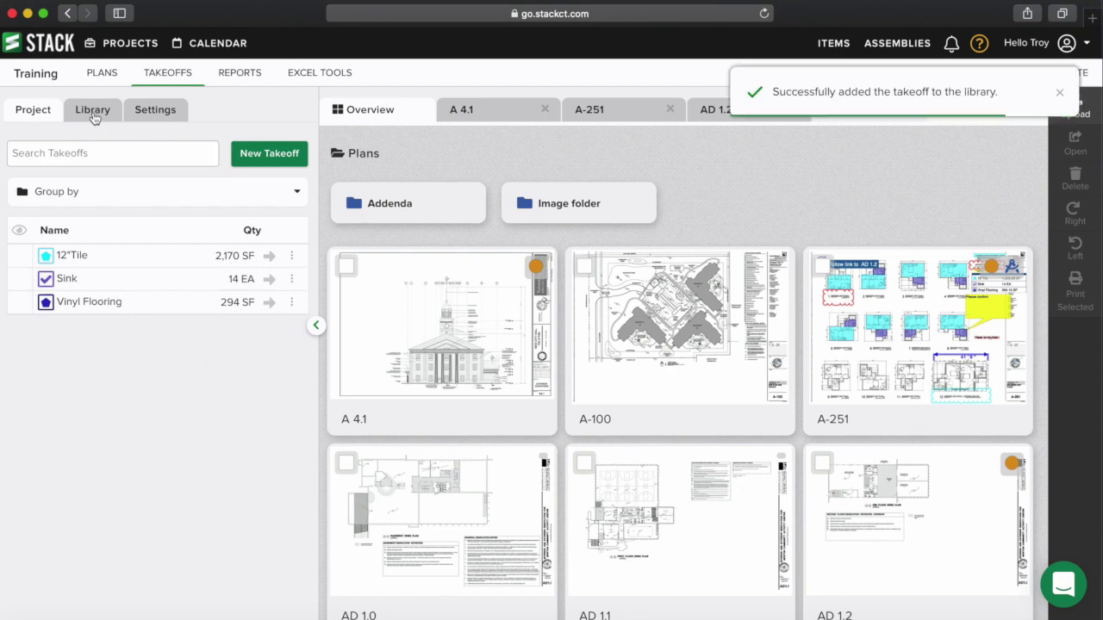
pyautogui.click(93, 111)
pyautogui.click(97, 153)
pyautogui.write('sink')
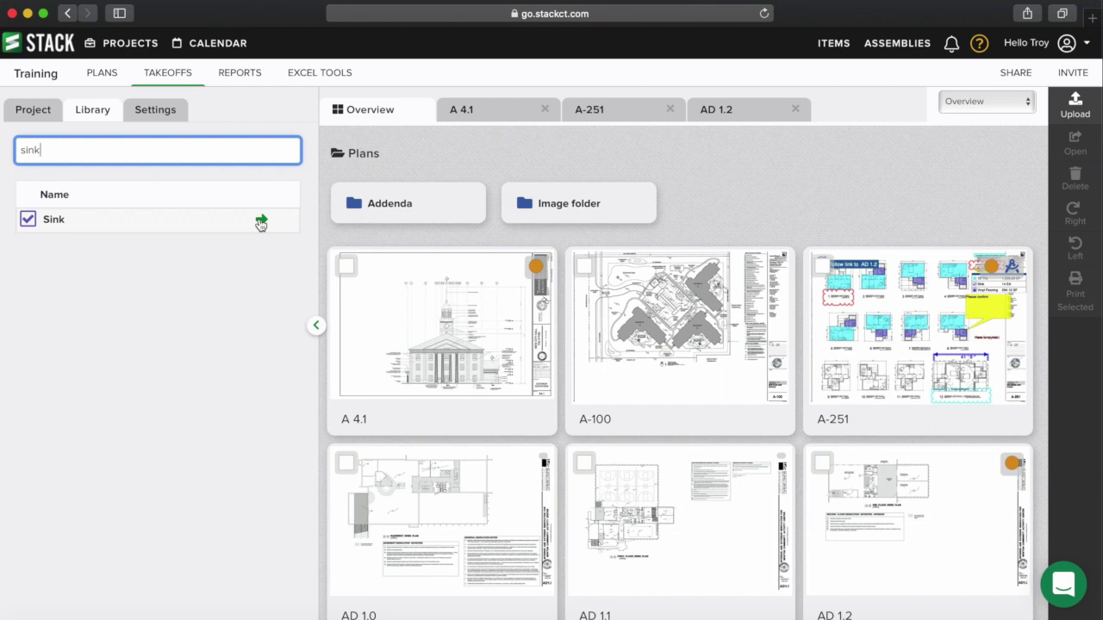
pyautogui.click(33, 112)
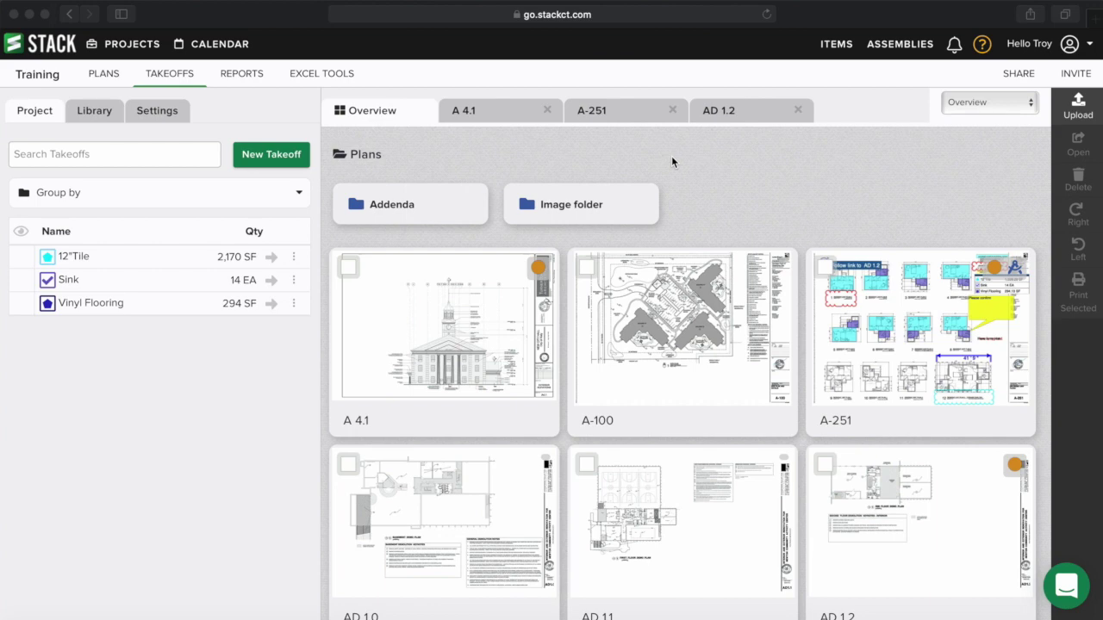
# - Remove the 12" Tile, 12" Tile Adhesive and 12" Tile Labor items from the 12"Tile takeoff
pyautogui.click(70, 258)
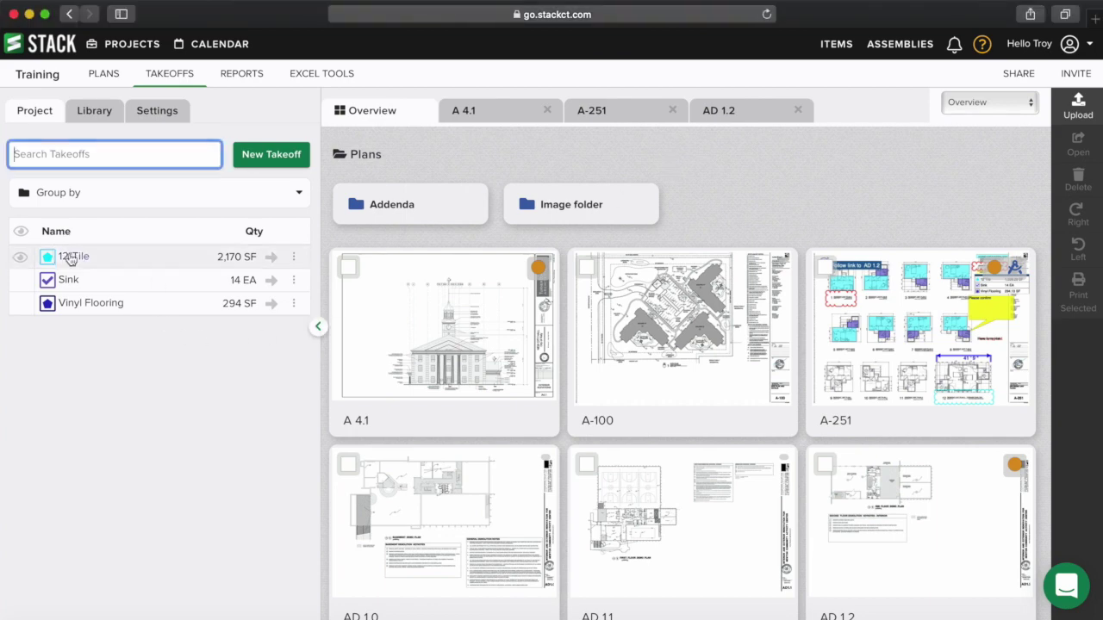
pyautogui.scroll(-3, 53, 548)
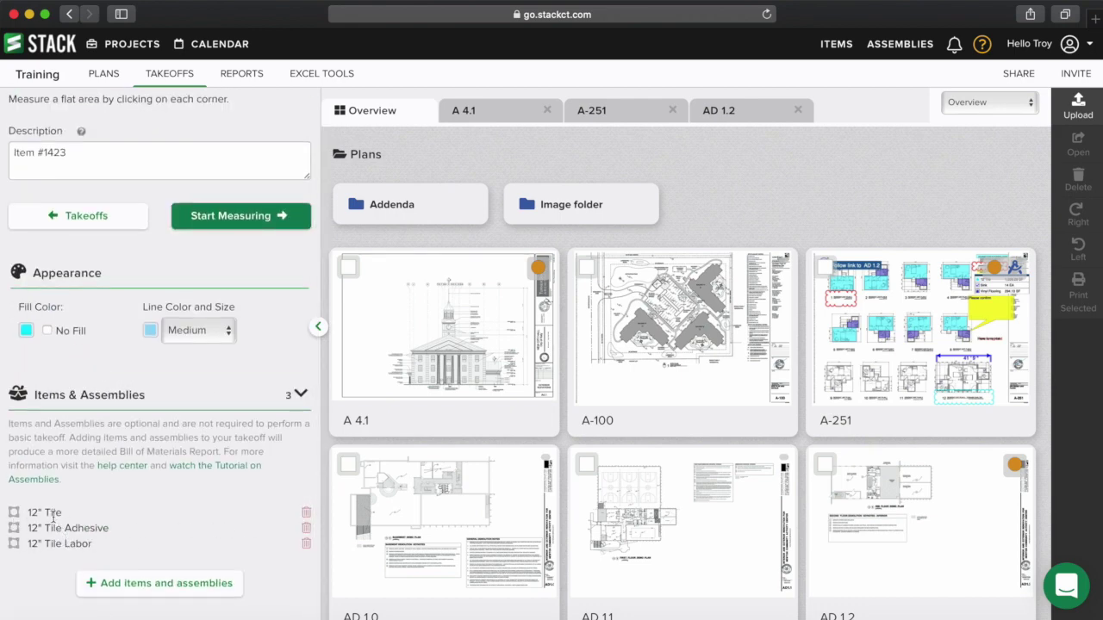
pyautogui.click(308, 513)
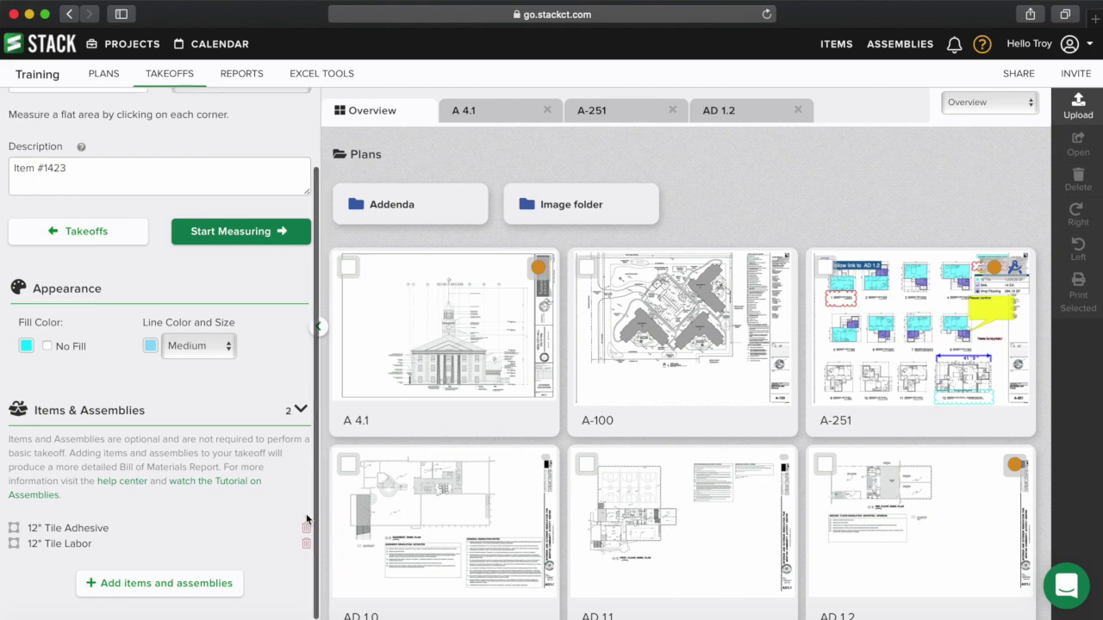
pyautogui.click(306, 528)
pyautogui.click(306, 543)
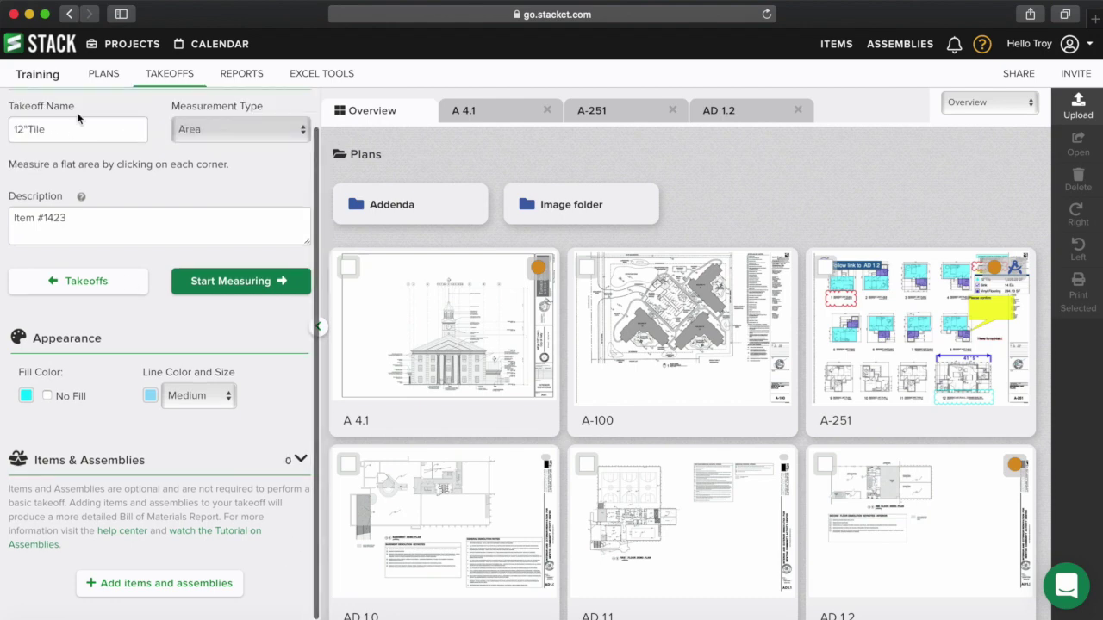
pyautogui.click(170, 77)
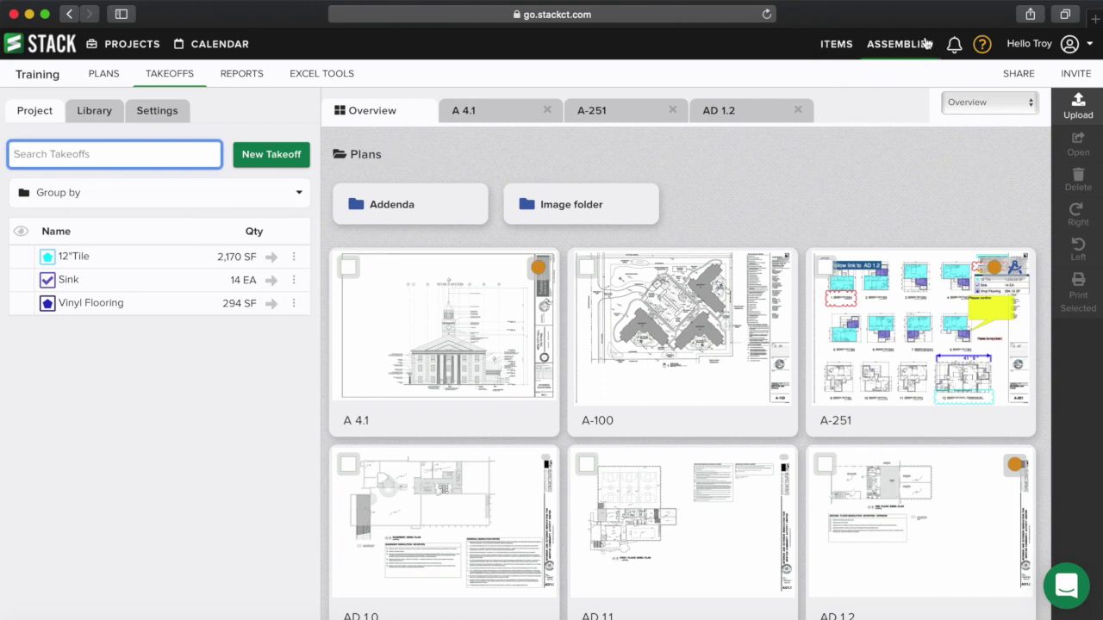
# - In Items, expand folder A > Training and start a new item there
pyautogui.click(836, 47)
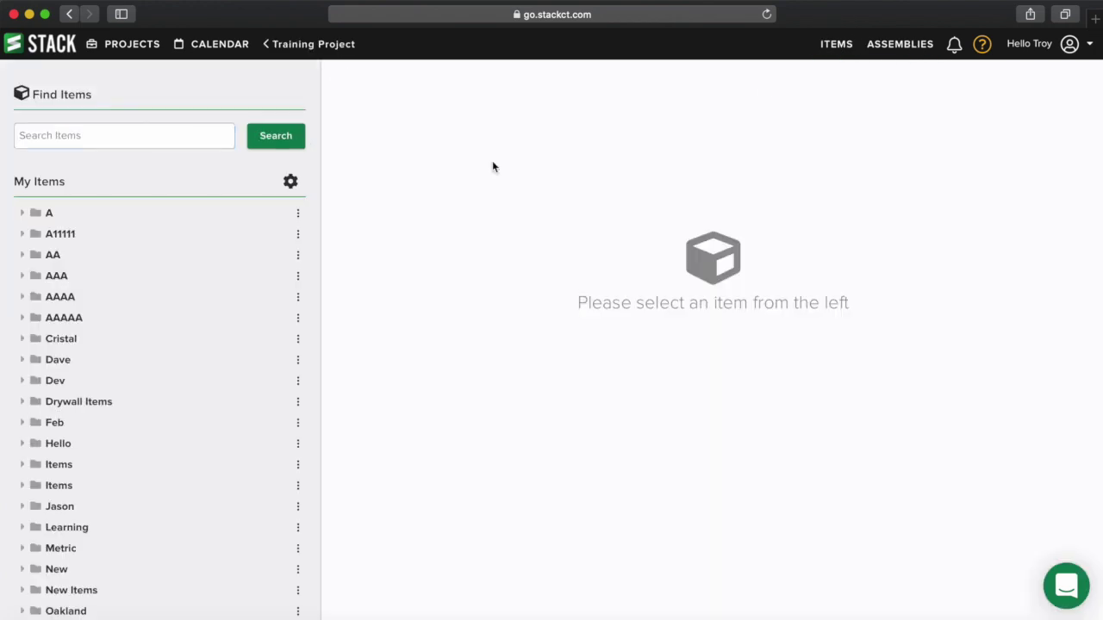
pyautogui.click(21, 215)
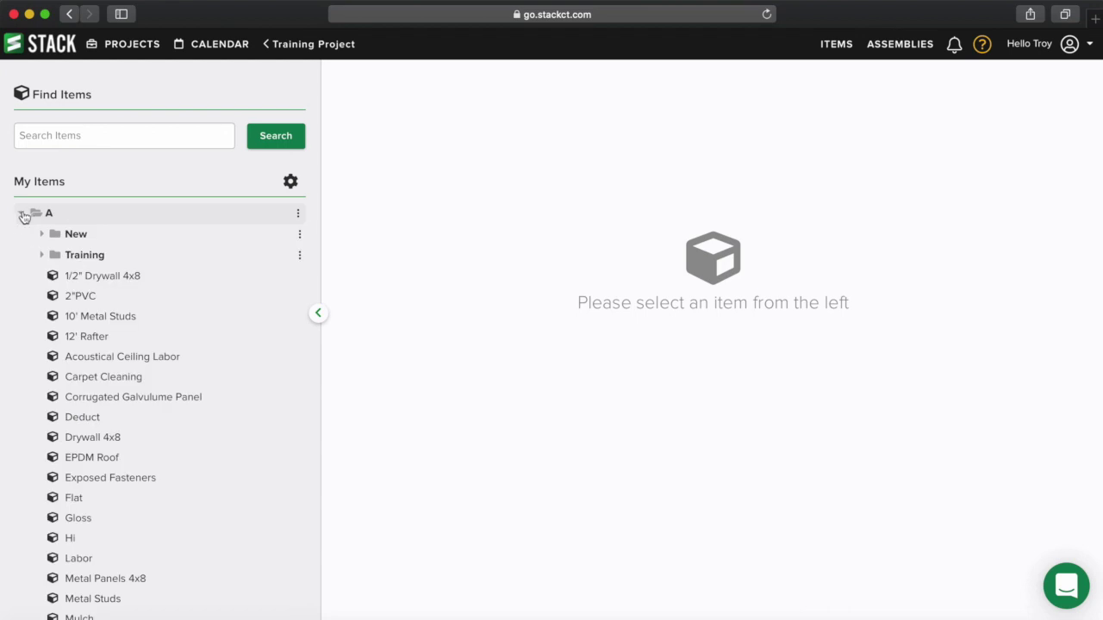
pyautogui.click(41, 255)
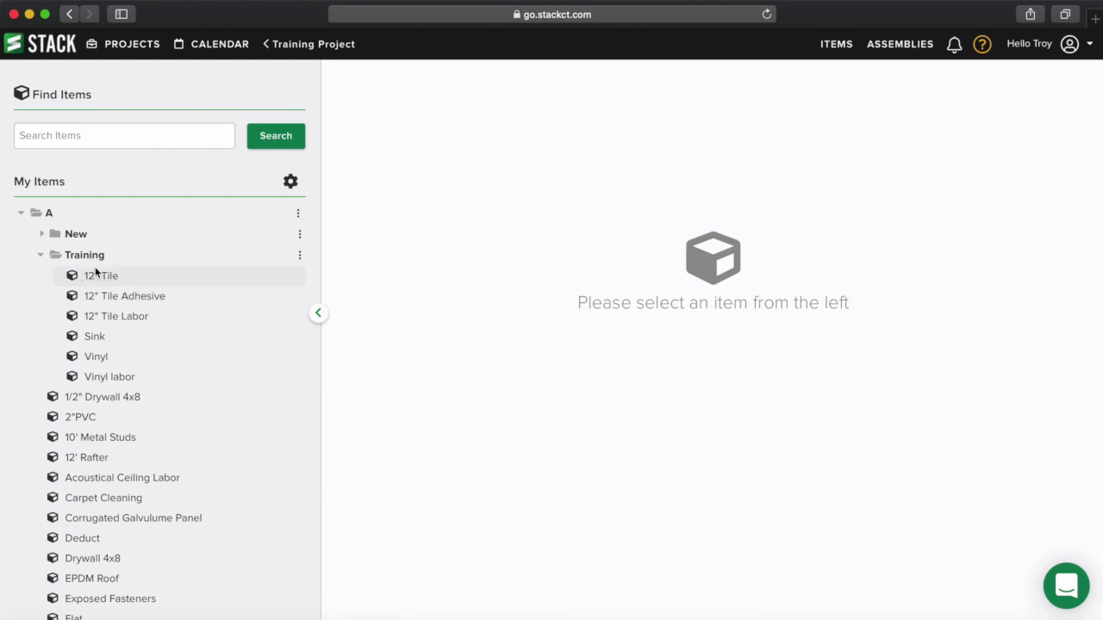
pyautogui.click(300, 259)
pyautogui.click(284, 280)
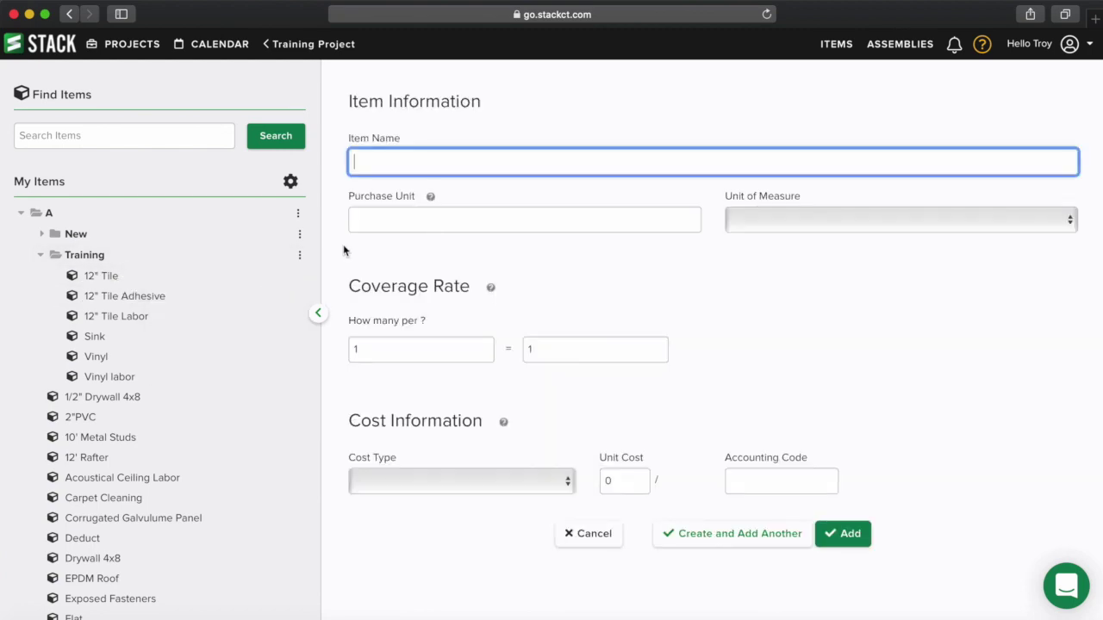
# - Add the 24" Tile item: per Case, sq ft, 200 per case, Material at 60
pyautogui.write('24" Tile')
pyautogui.click(367, 219)
pyautogui.write('Case')
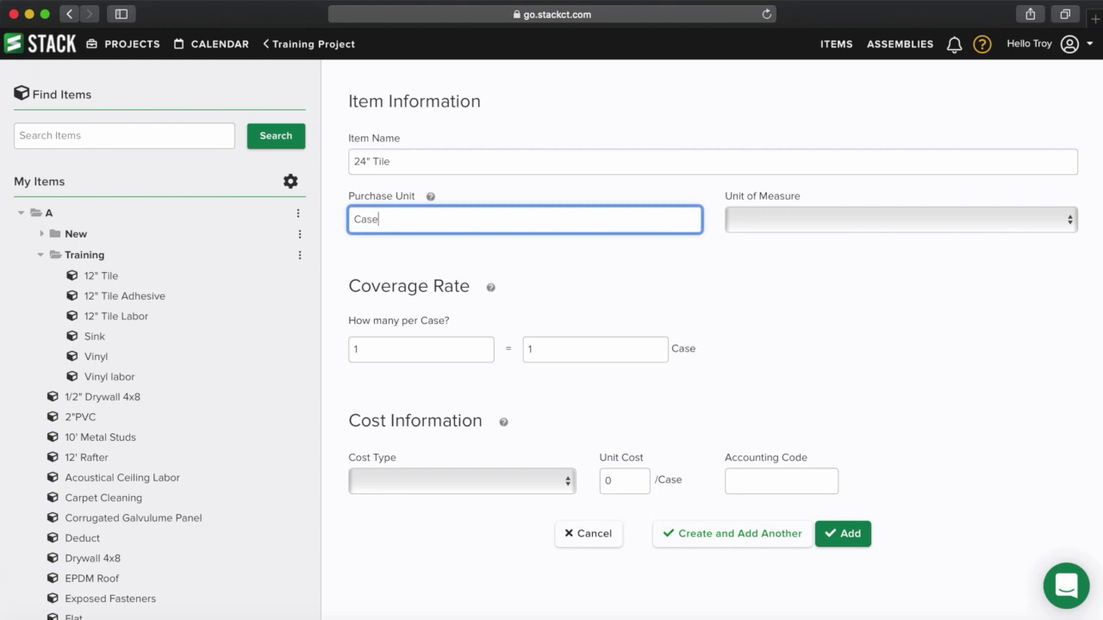
pyautogui.click(793, 225)
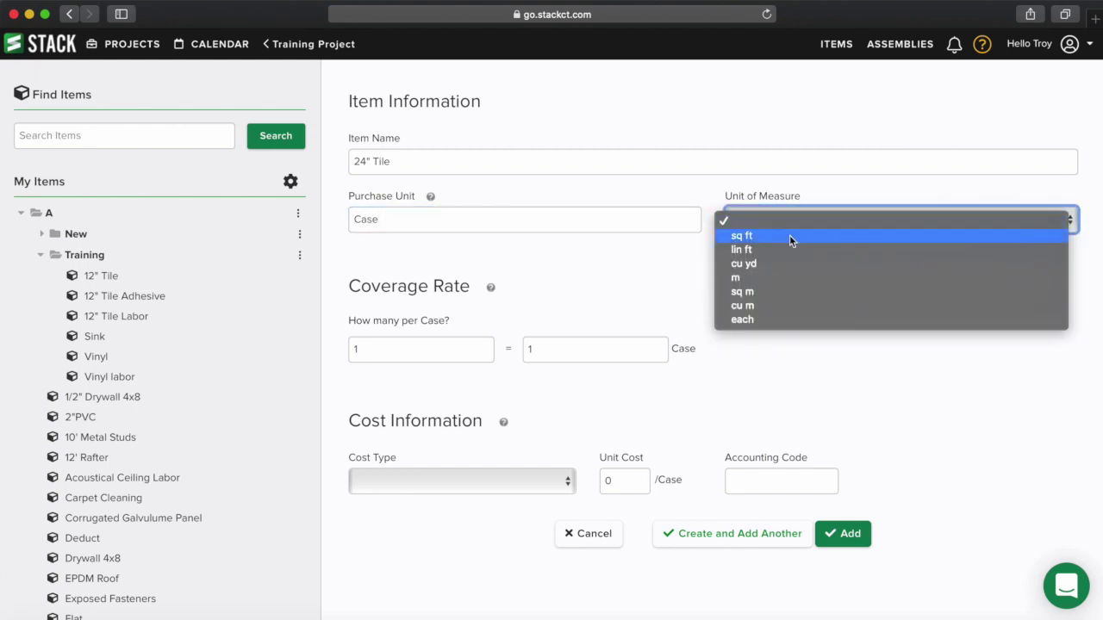
pyautogui.click(791, 236)
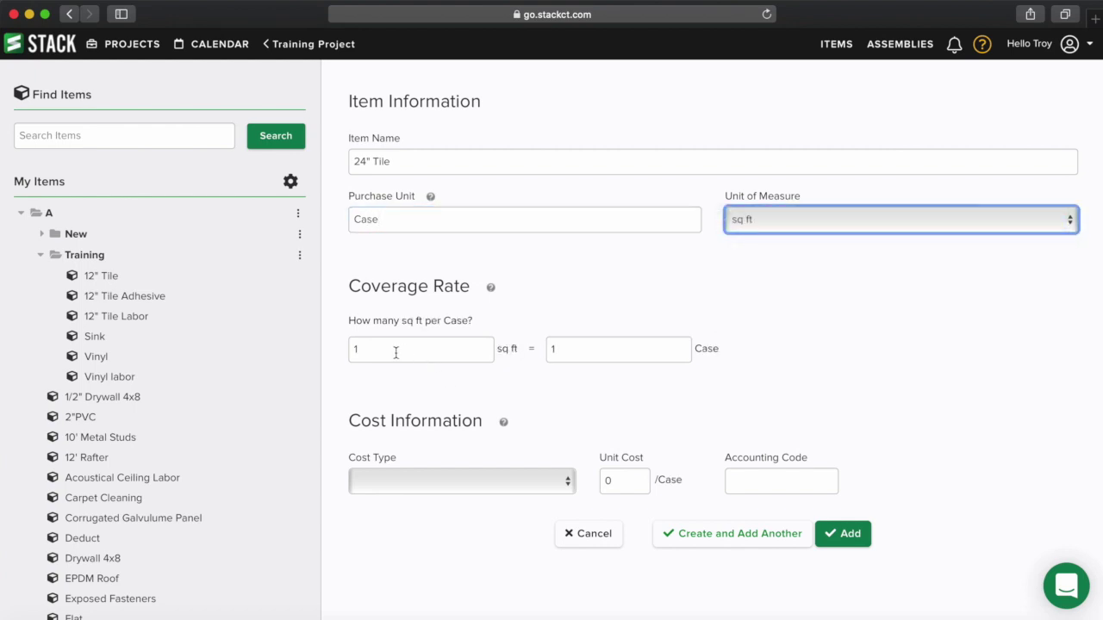
pyautogui.moveTo(400, 352); pyautogui.dragTo(335, 350)
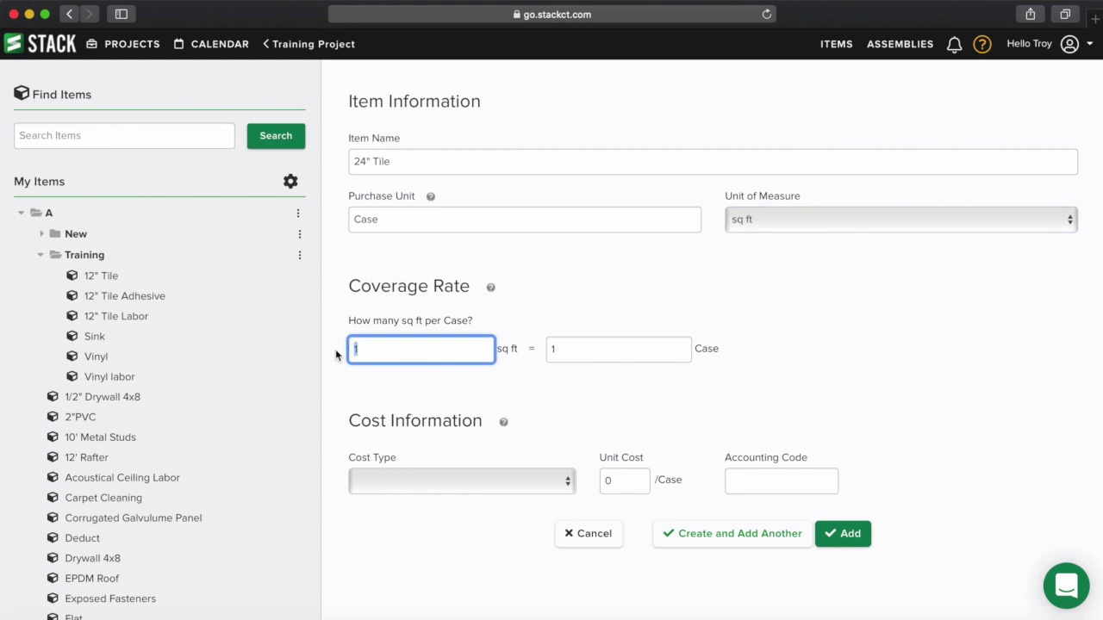
pyautogui.write('200')
pyautogui.click(398, 481)
pyautogui.click(398, 524)
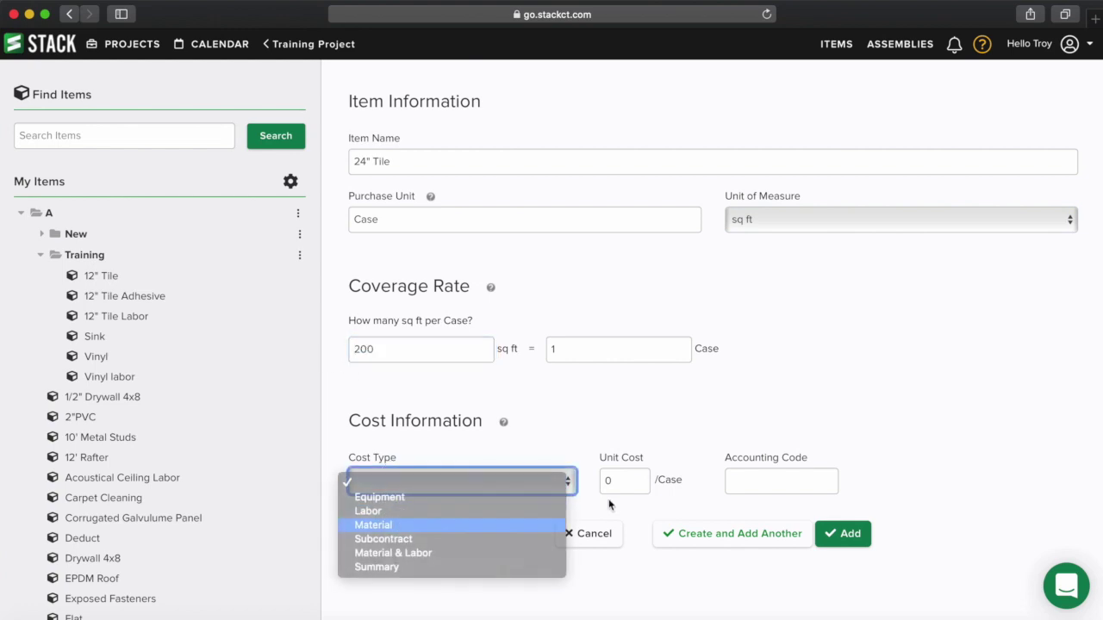
pyautogui.press('Tab')
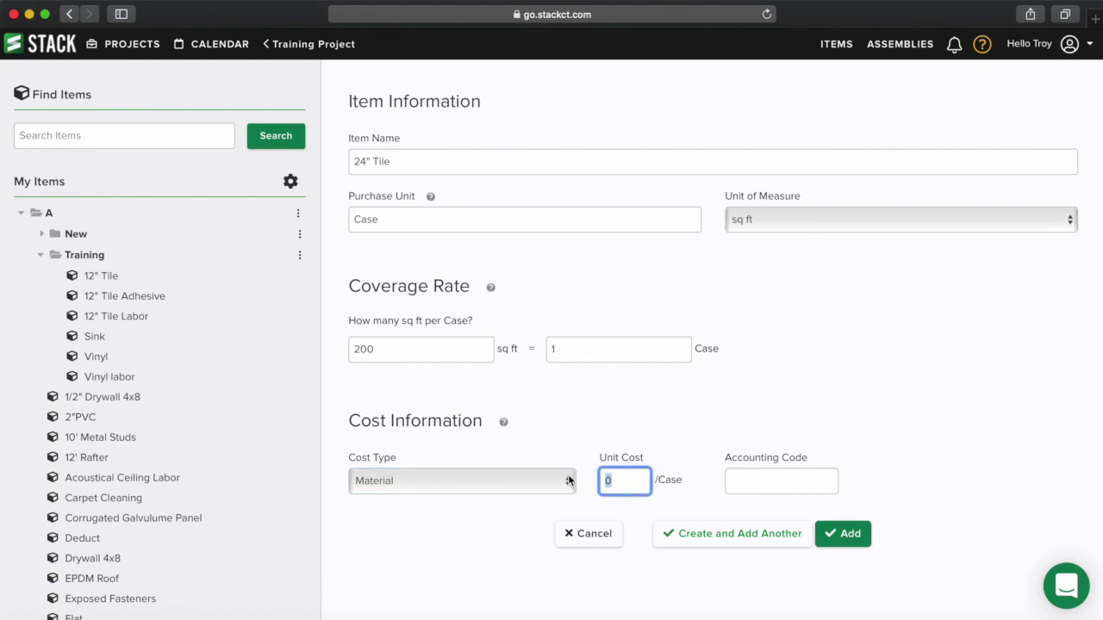
pyautogui.write('60')
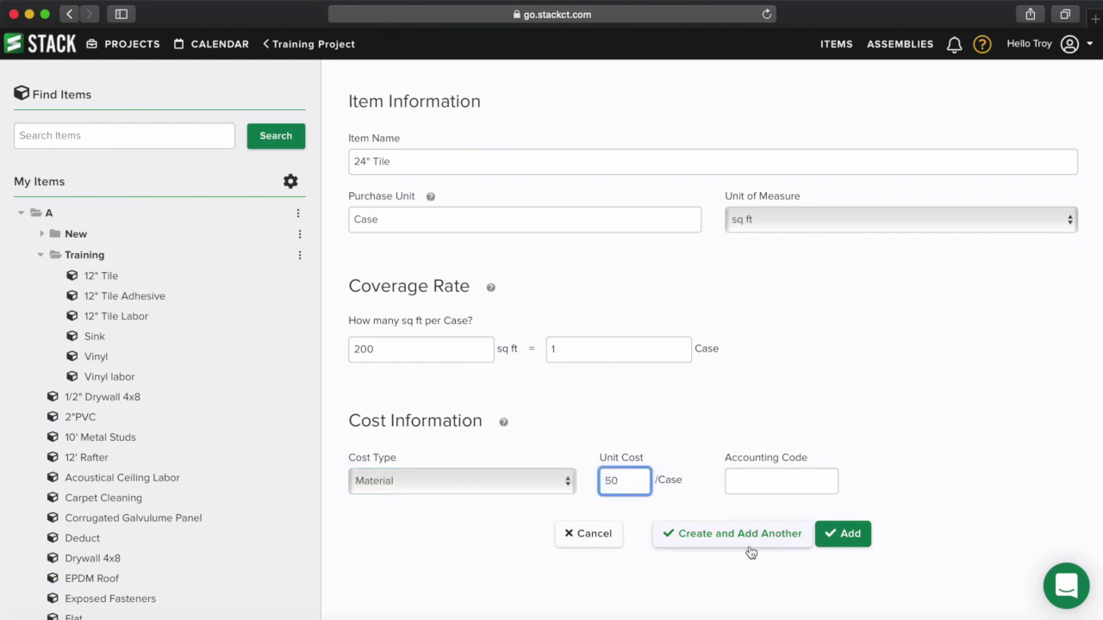
pyautogui.click(850, 536)
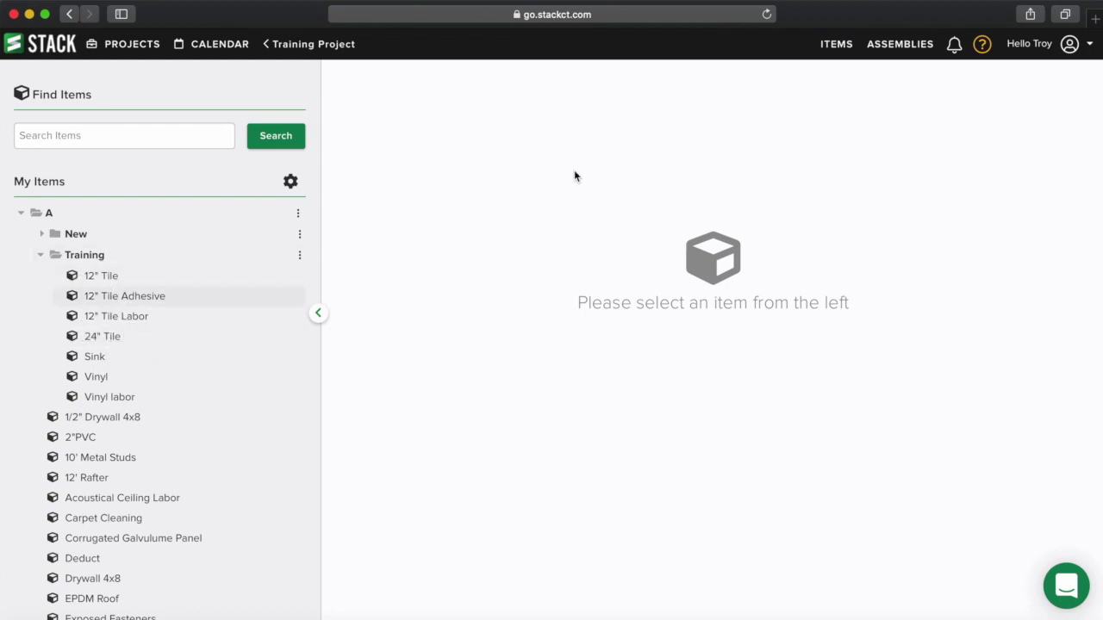
pyautogui.click(919, 46)
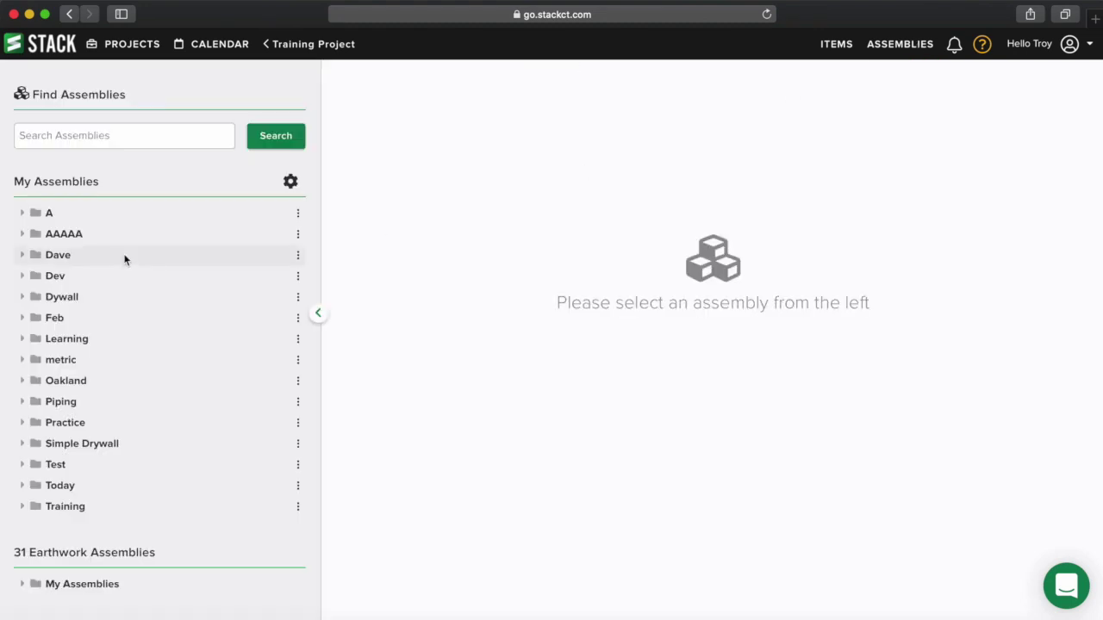
# - Create a Training subfolder in assembly folder A and start a new assembly in it
pyautogui.click(24, 214)
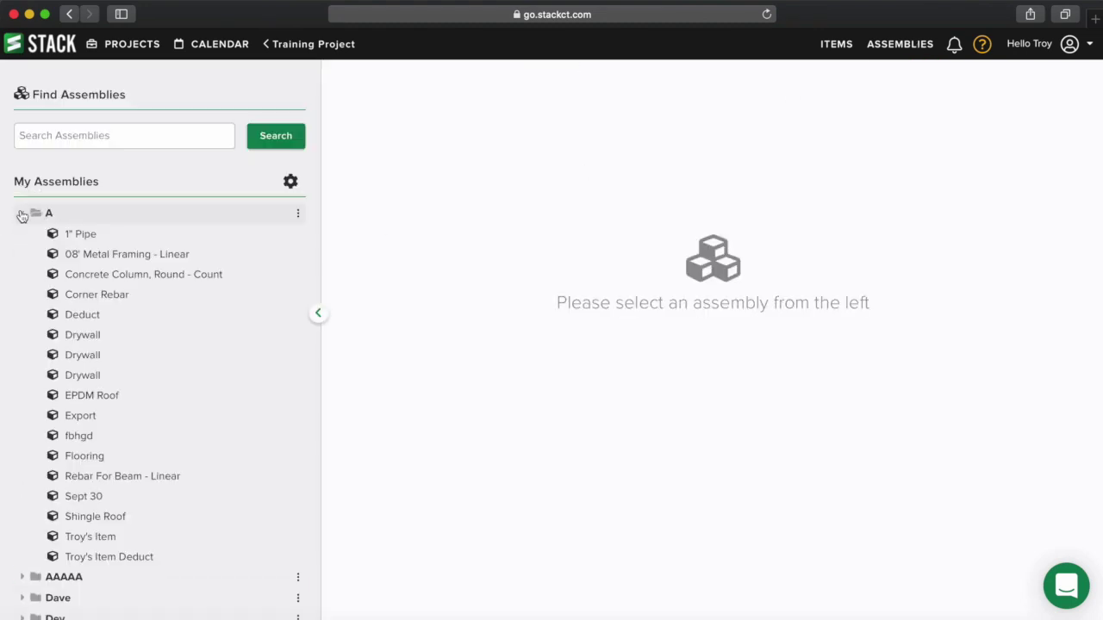
pyautogui.click(298, 217)
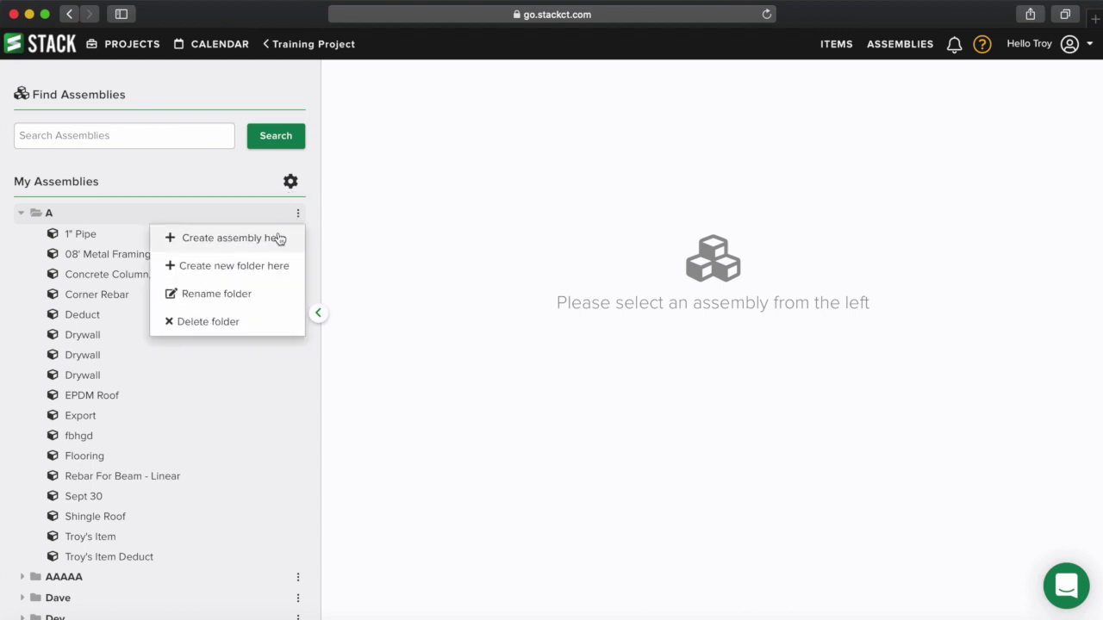
pyautogui.click(261, 266)
pyautogui.write('Training')
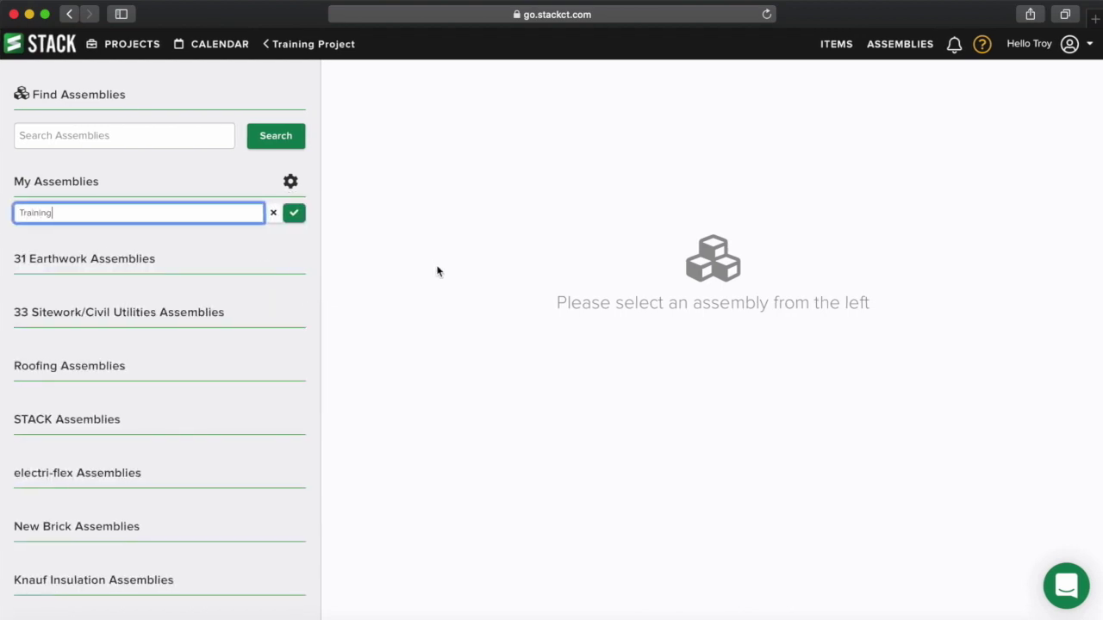
pyautogui.click(296, 216)
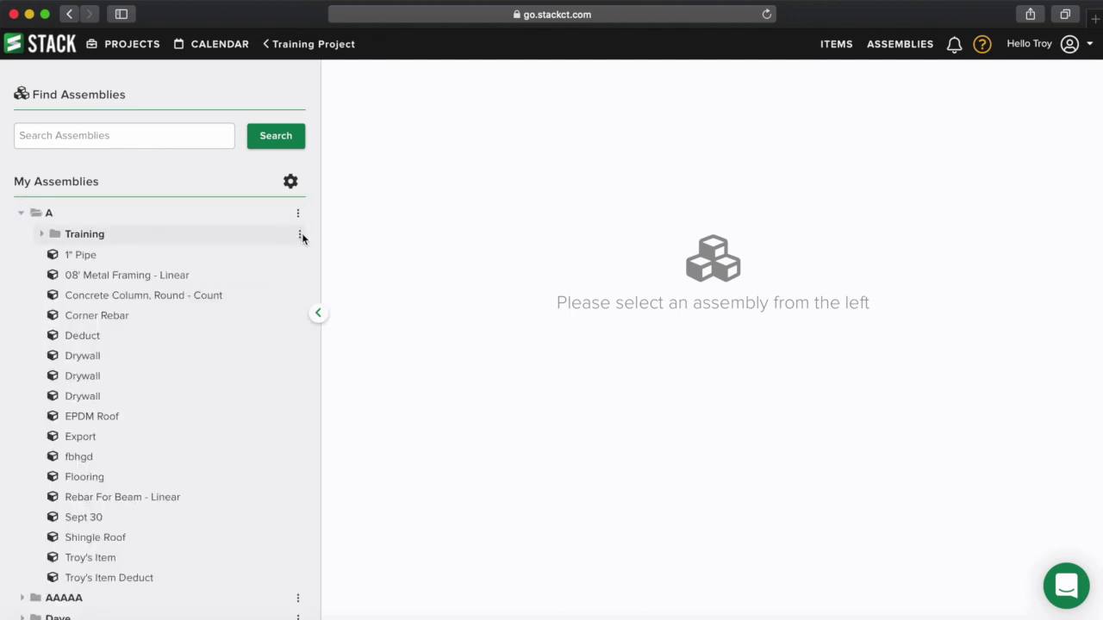
pyautogui.click(299, 236)
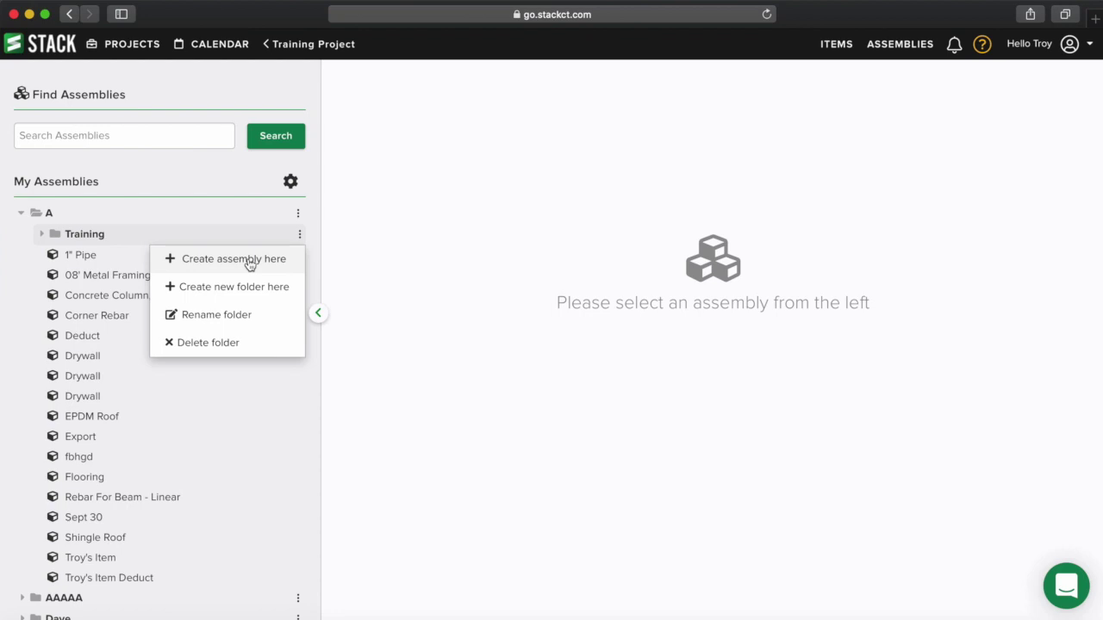
pyautogui.click(250, 259)
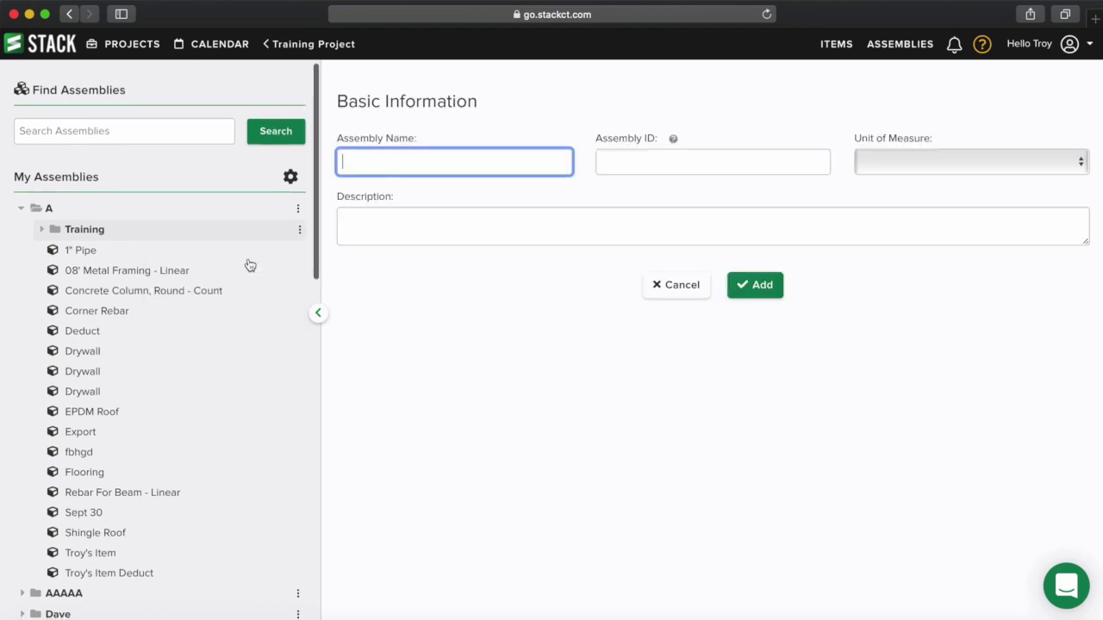
# - Create the assembly named Tile Assembly with sq ft as its unit of measure
pyautogui.write('T')
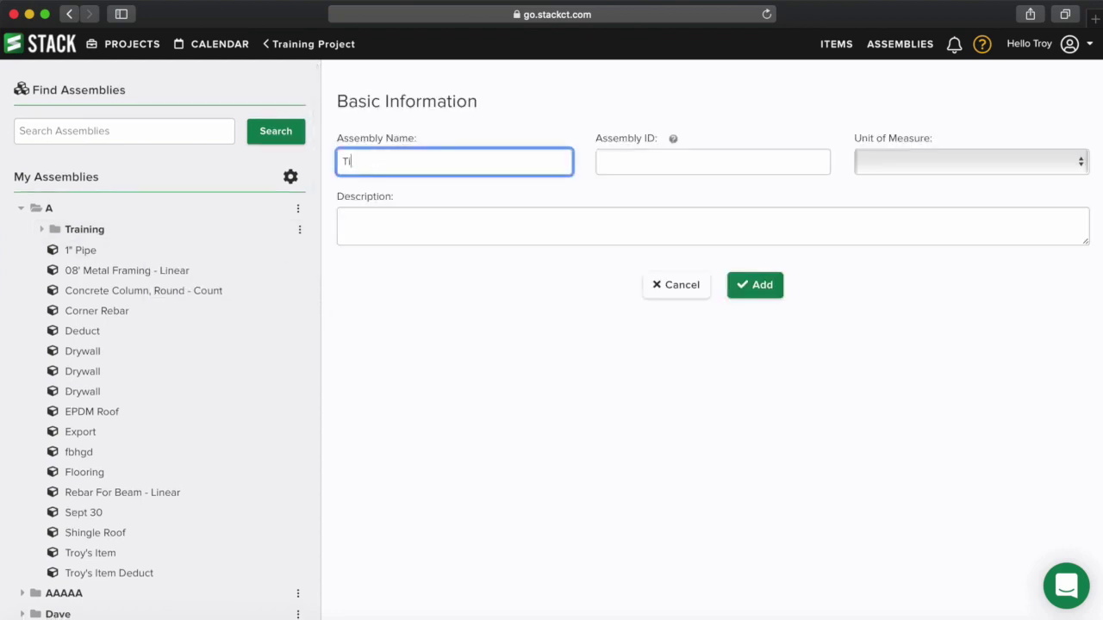
pyautogui.write('ile Assembly')
pyautogui.click(644, 169)
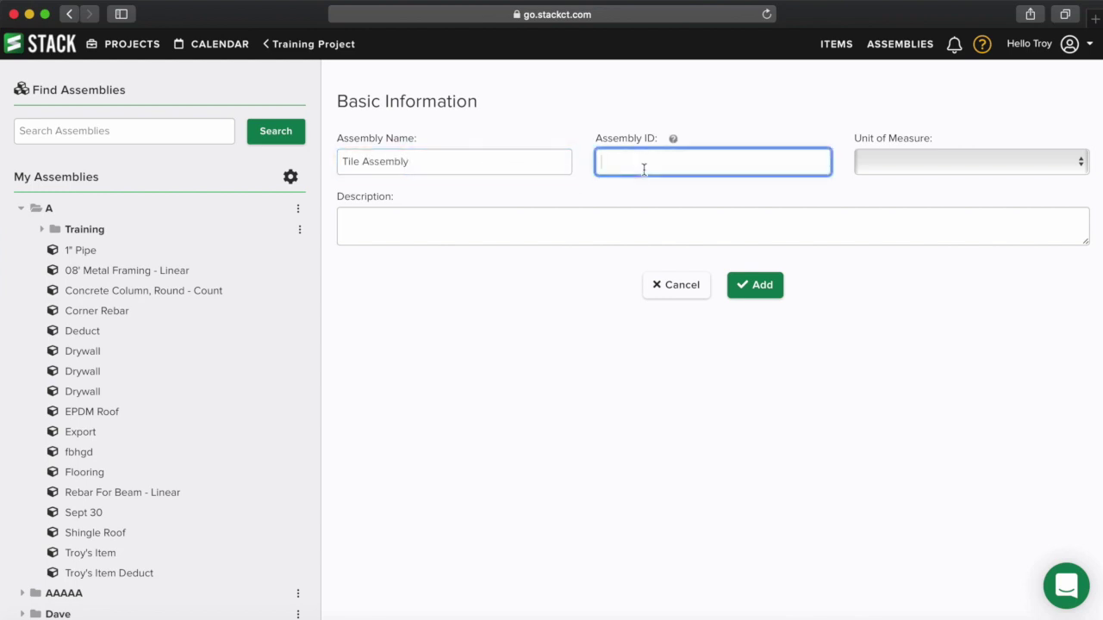
pyautogui.click(910, 162)
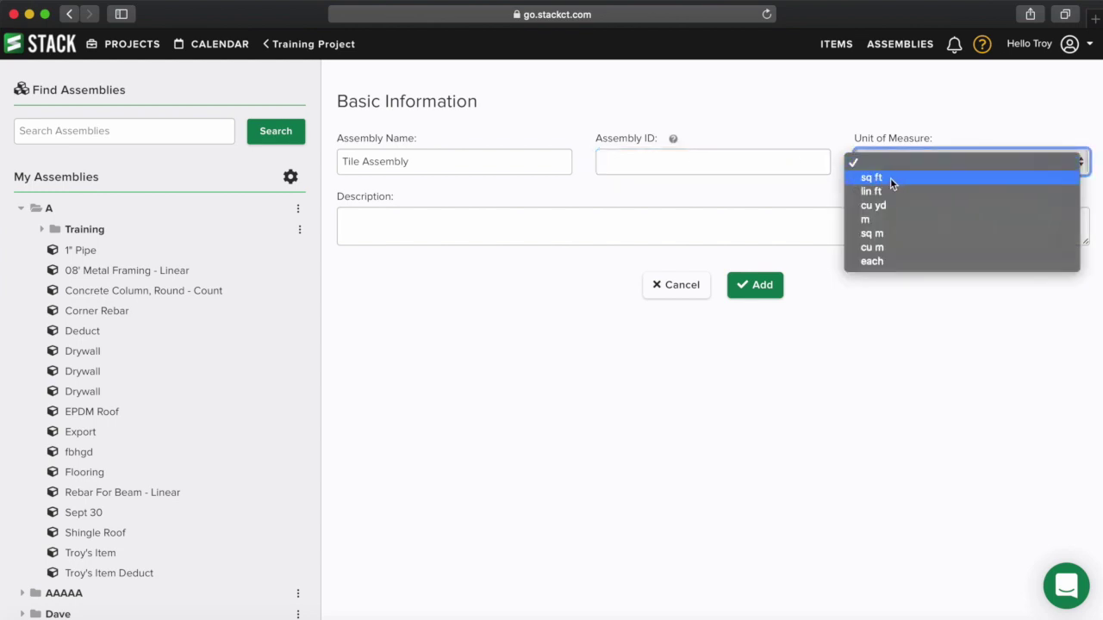
pyautogui.click(884, 177)
pyautogui.click(426, 225)
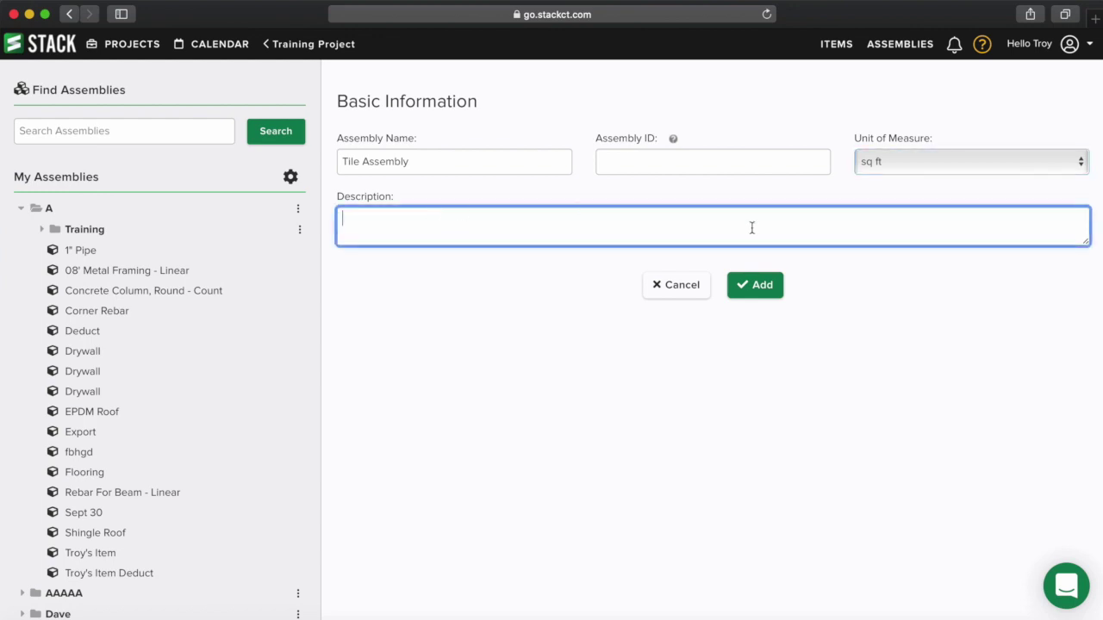
pyautogui.click(762, 286)
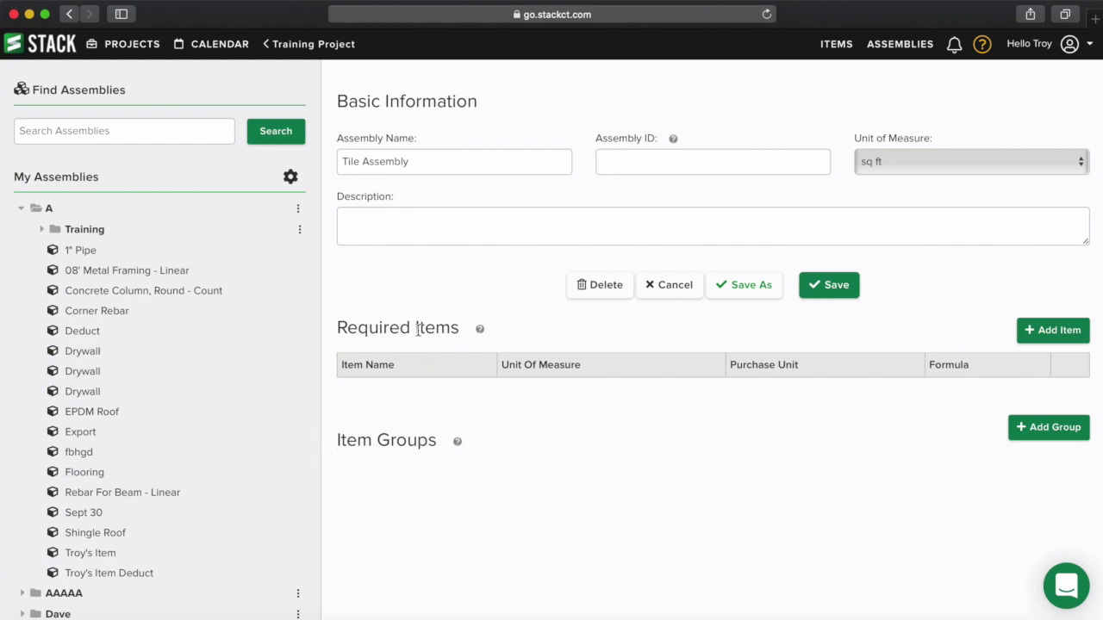
# - Add 12" Tile Adhesive and 12" Tile Labor from A > Training as required items
pyautogui.click(1052, 330)
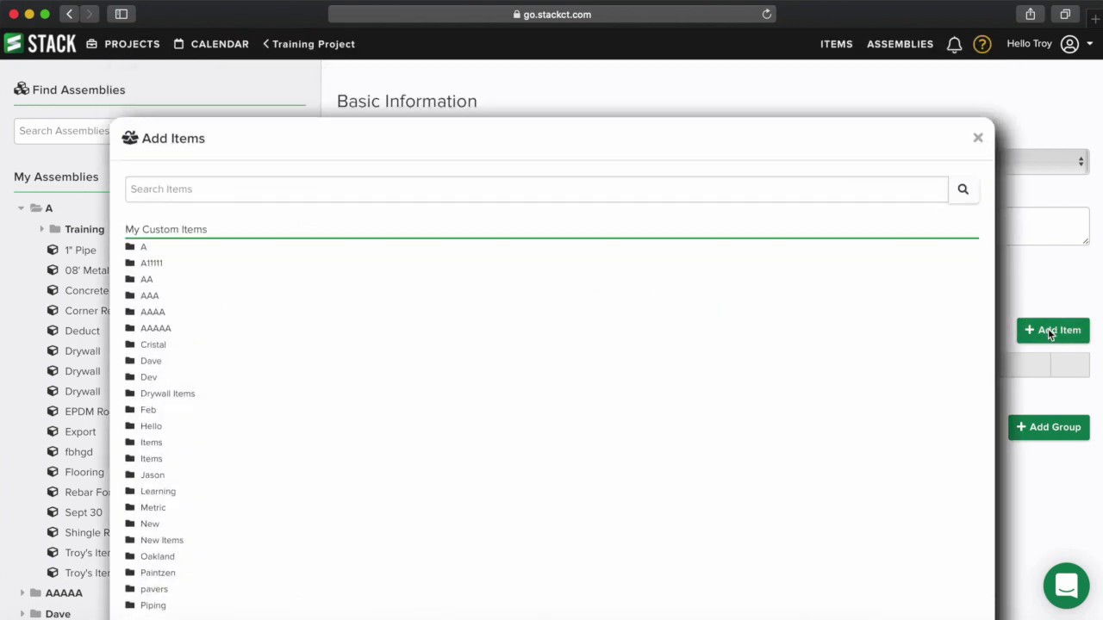
pyautogui.click(135, 250)
pyautogui.click(168, 282)
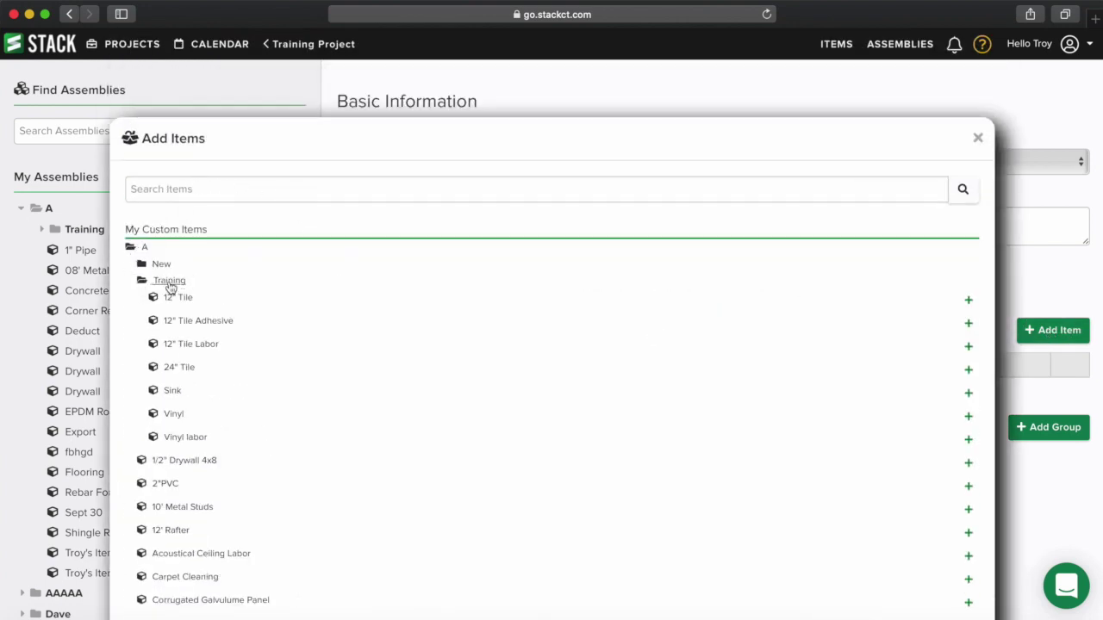
pyautogui.click(968, 325)
pyautogui.click(969, 346)
pyautogui.click(978, 138)
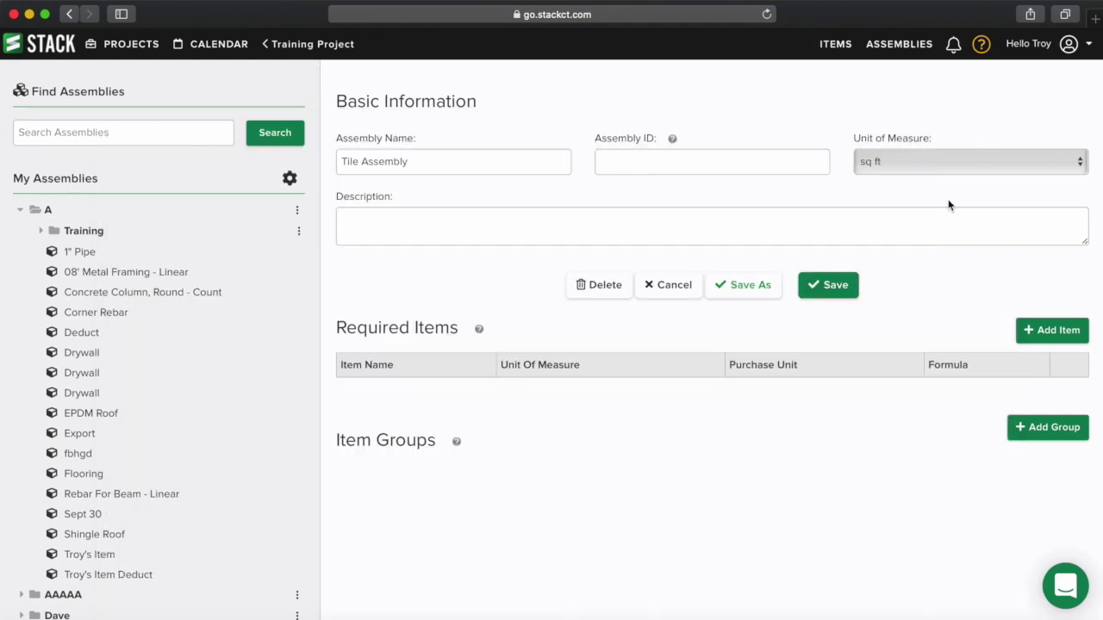
pyautogui.click(1043, 333)
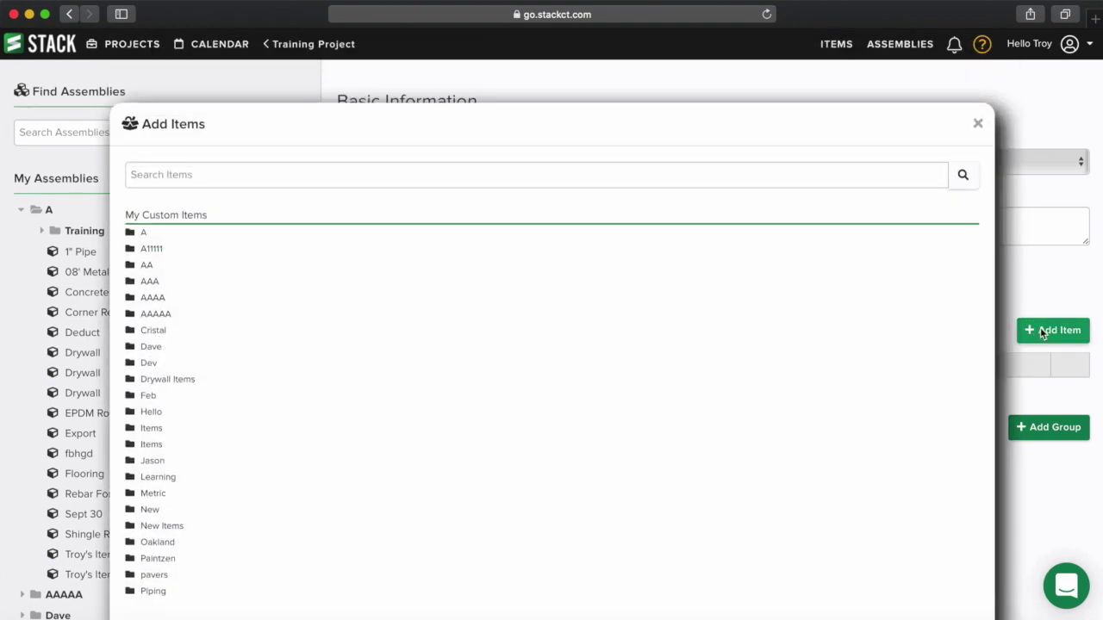
pyautogui.click(148, 248)
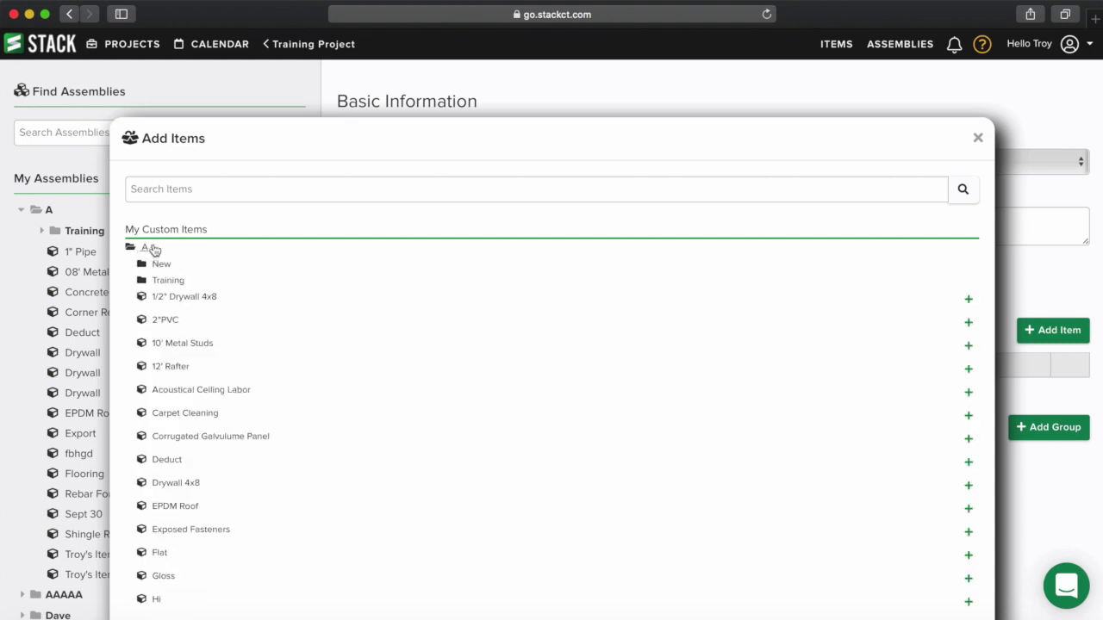
pyautogui.click(168, 281)
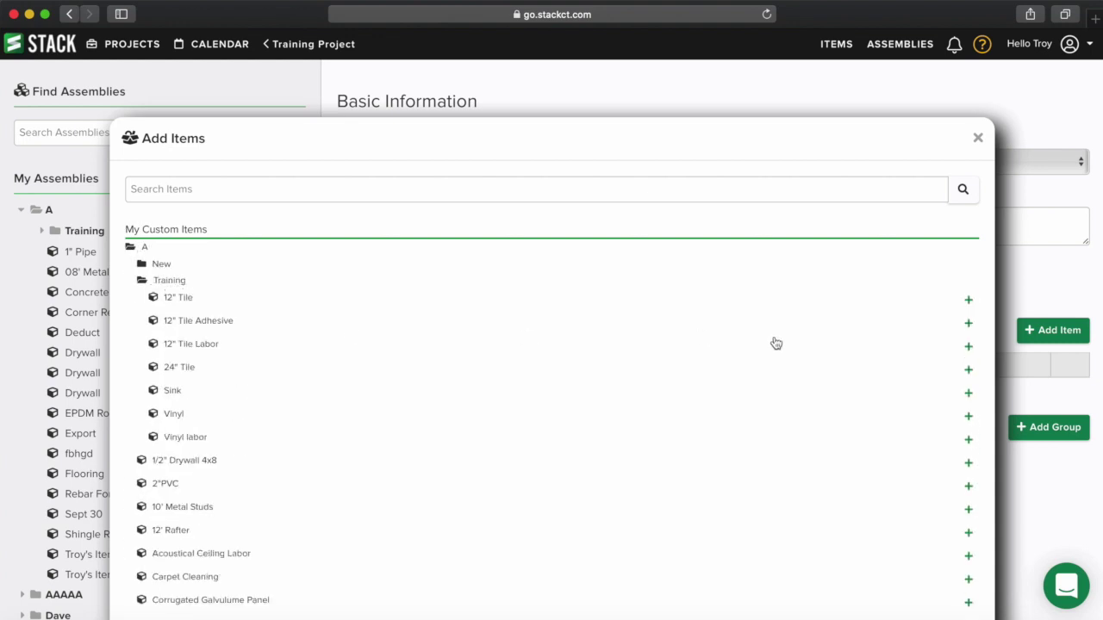
pyautogui.click(221, 323)
pyautogui.click(202, 346)
pyautogui.scroll(-20, 559, 369)
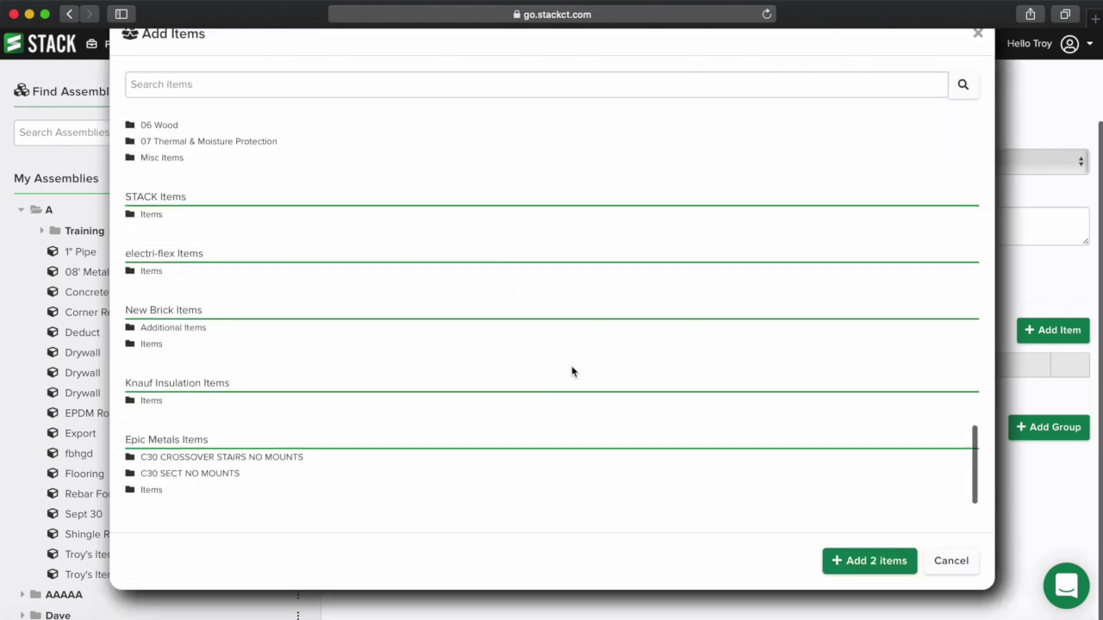
pyautogui.click(877, 579)
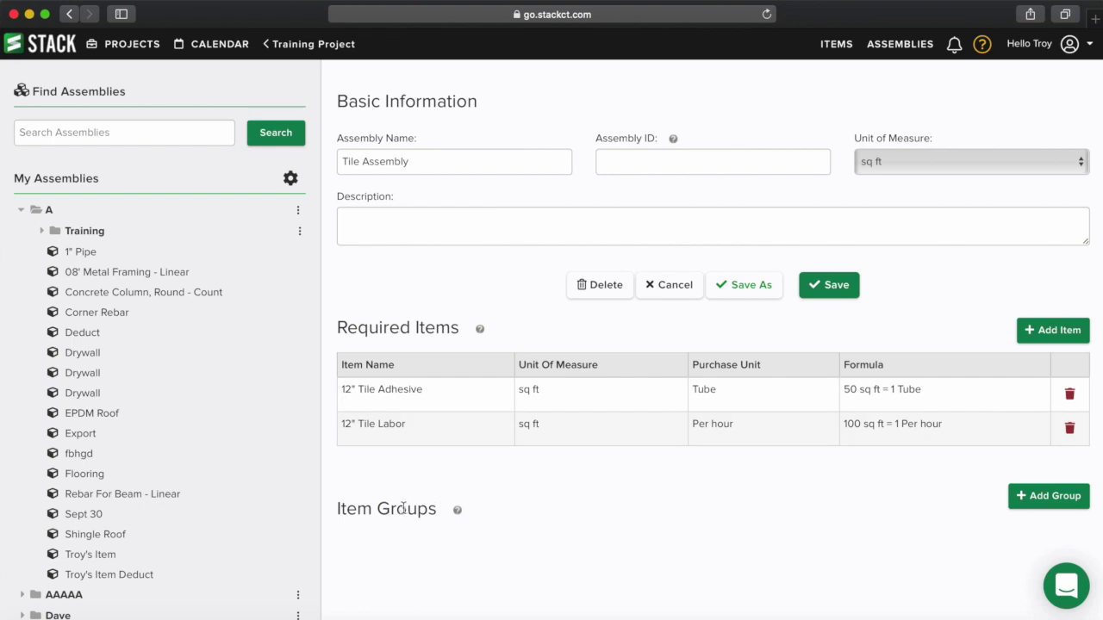
pyautogui.click(1036, 500)
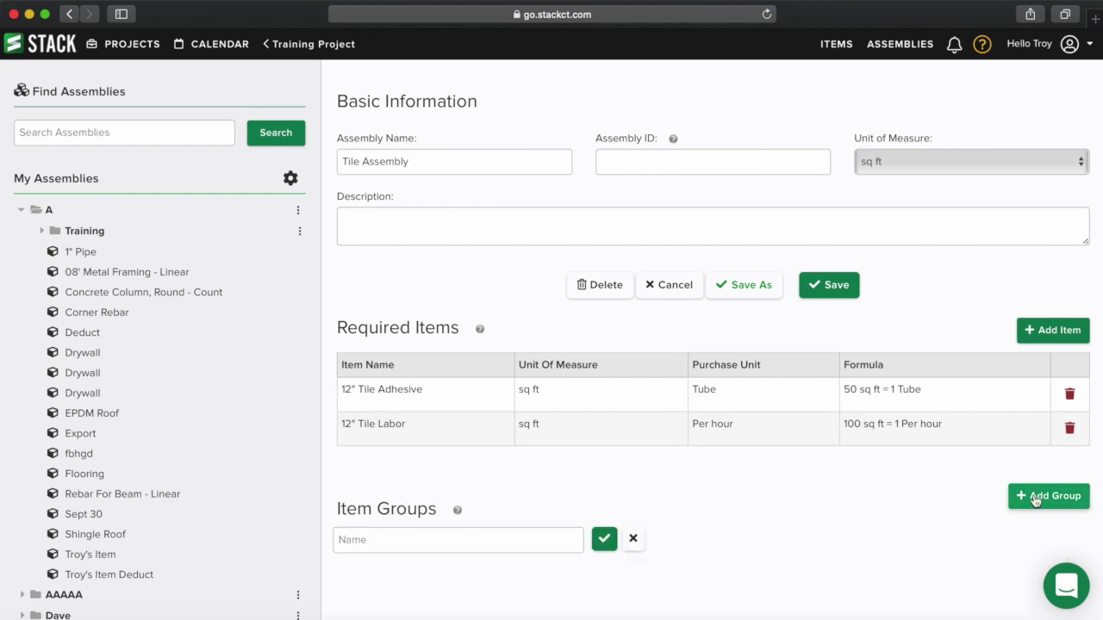
# - Add a new item group named Tile Type to the Tile Assembly
pyautogui.click(459, 539)
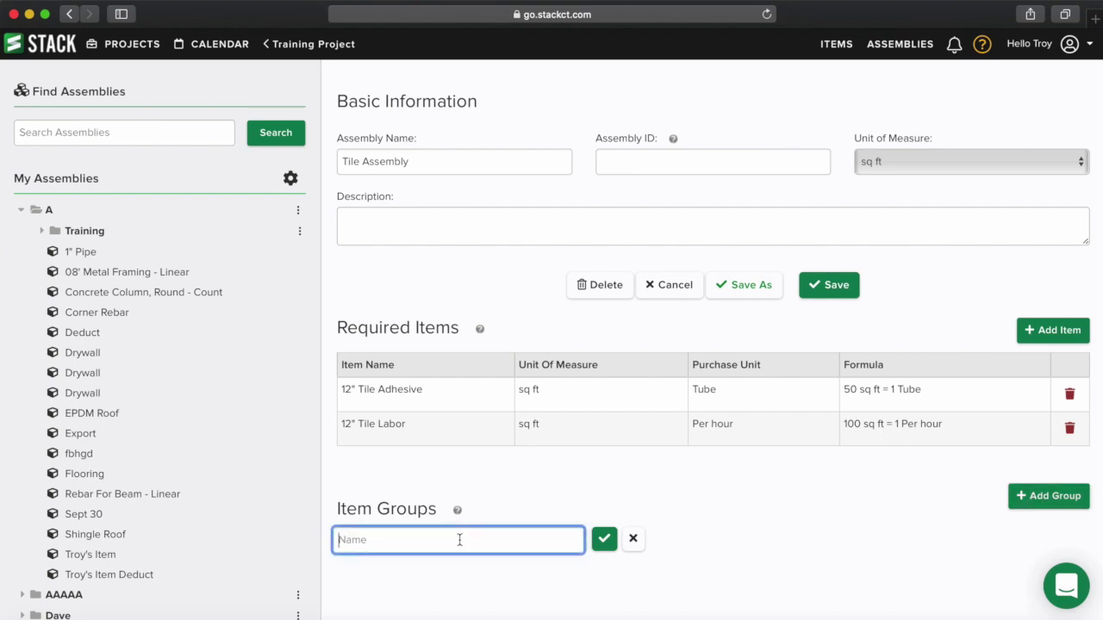
pyautogui.write('Tile Type')
pyautogui.click(604, 539)
pyautogui.scroll(-1, 631, 548)
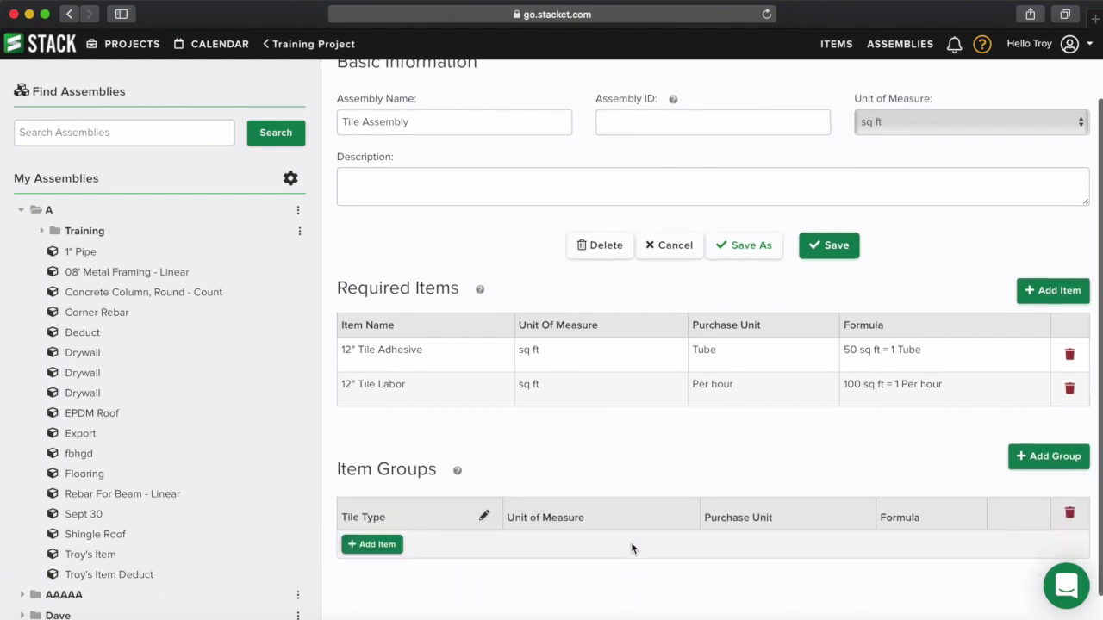
# - Add 12" Tile and 24" Tile from A > Training to the Tile Type group and save the assembly
pyautogui.click(374, 546)
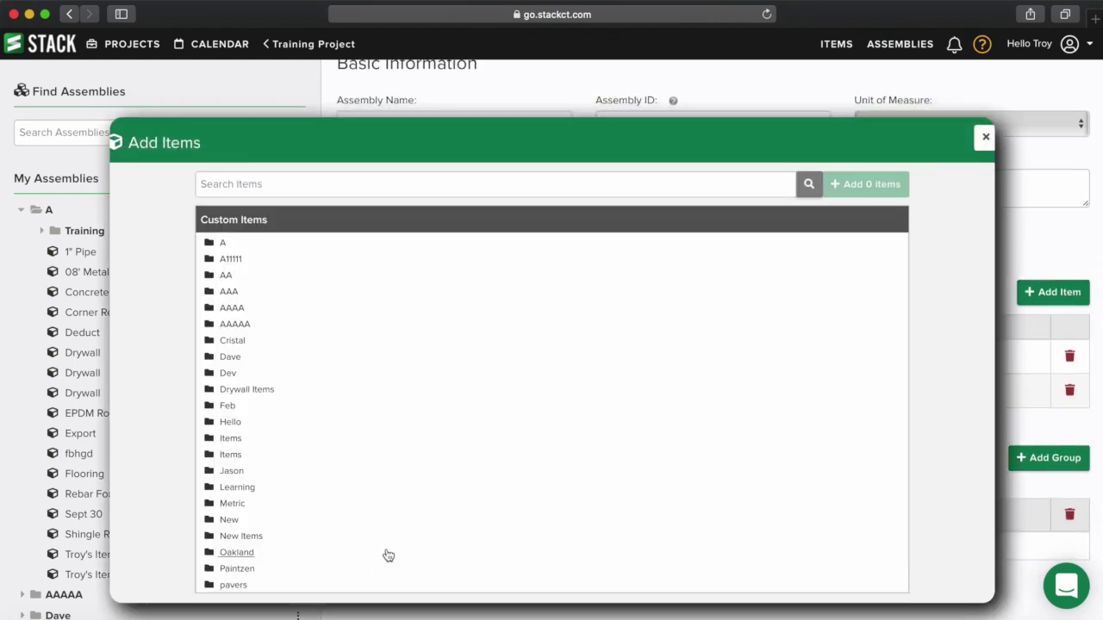
pyautogui.click(223, 246)
pyautogui.click(244, 276)
pyautogui.click(255, 295)
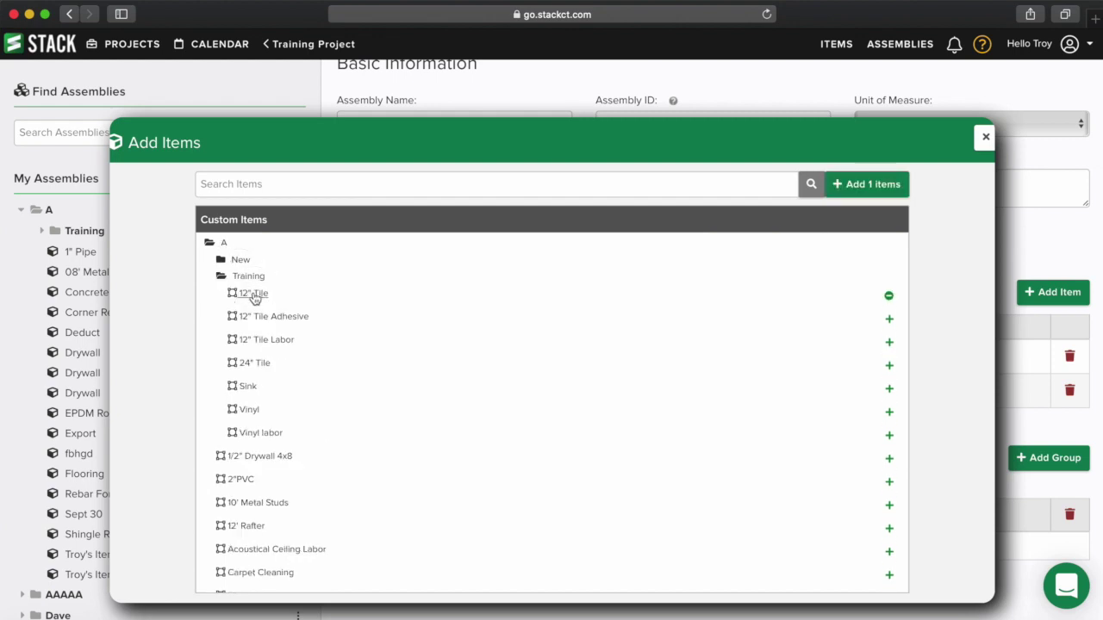
pyautogui.click(258, 366)
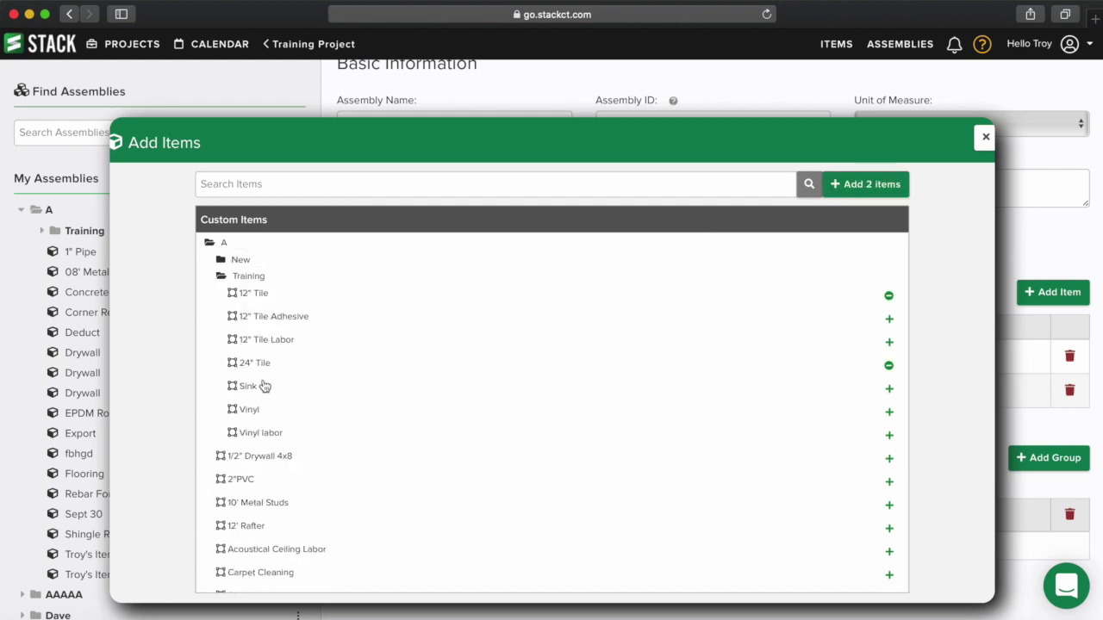
pyautogui.click(860, 185)
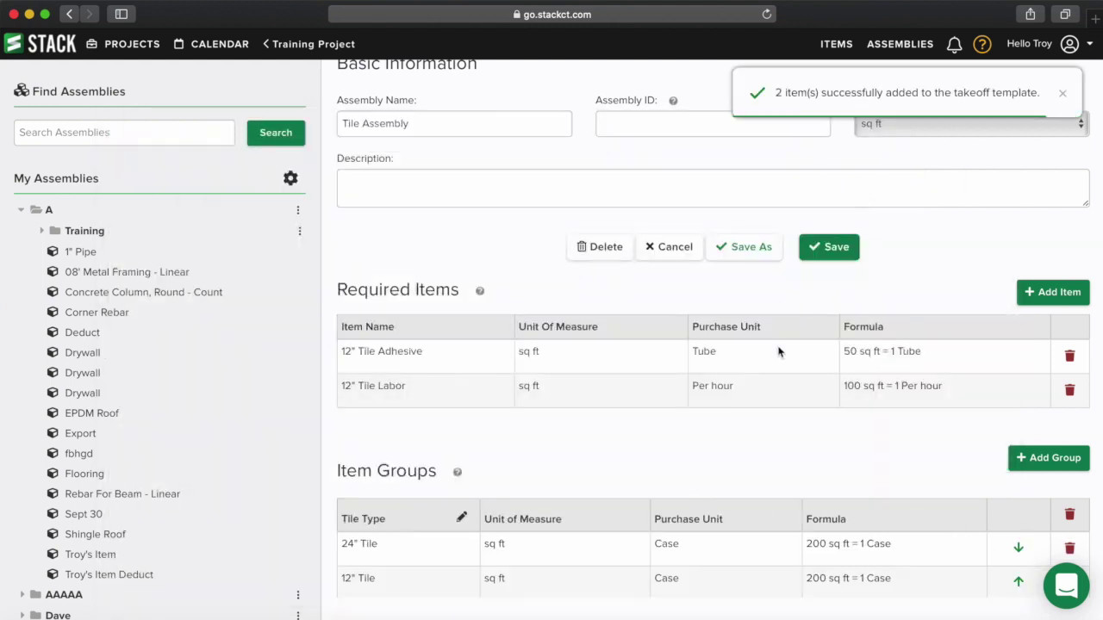
pyautogui.scroll(-2, 805, 419)
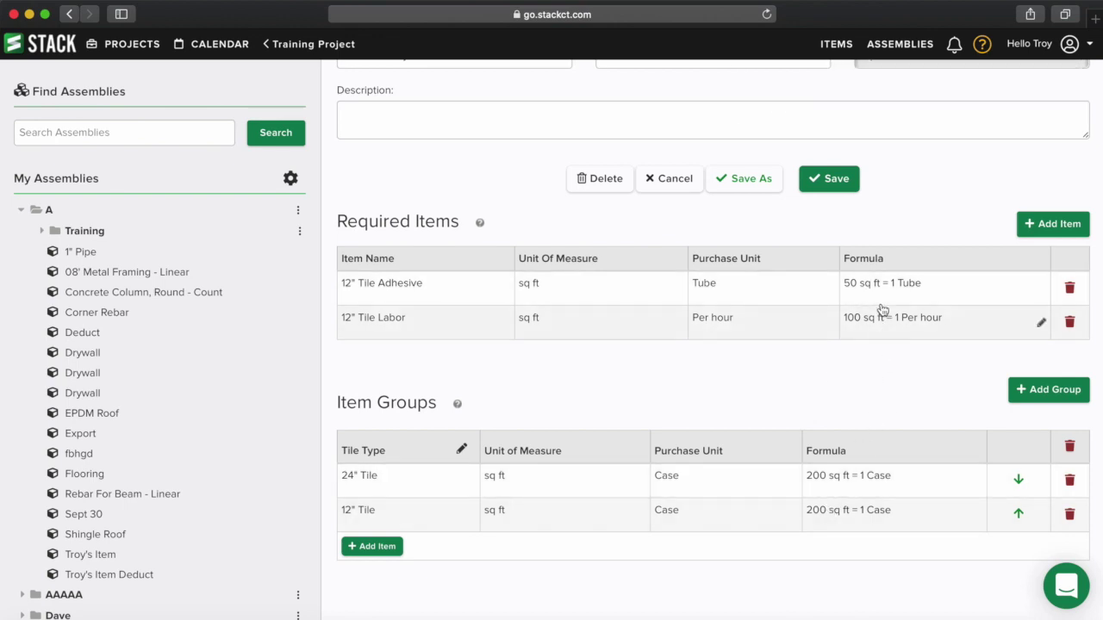
pyautogui.scroll(3, 871, 484)
pyautogui.click(834, 288)
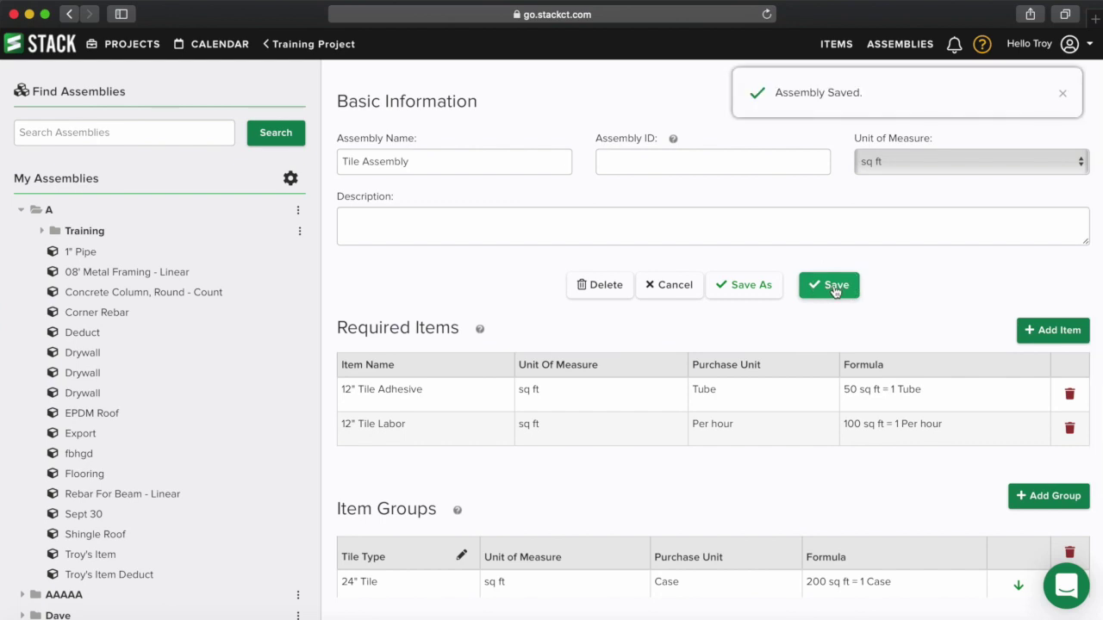
# - Attach Tile Assembly from A > Training to the 12"Tile takeoff
pyautogui.click(299, 43)
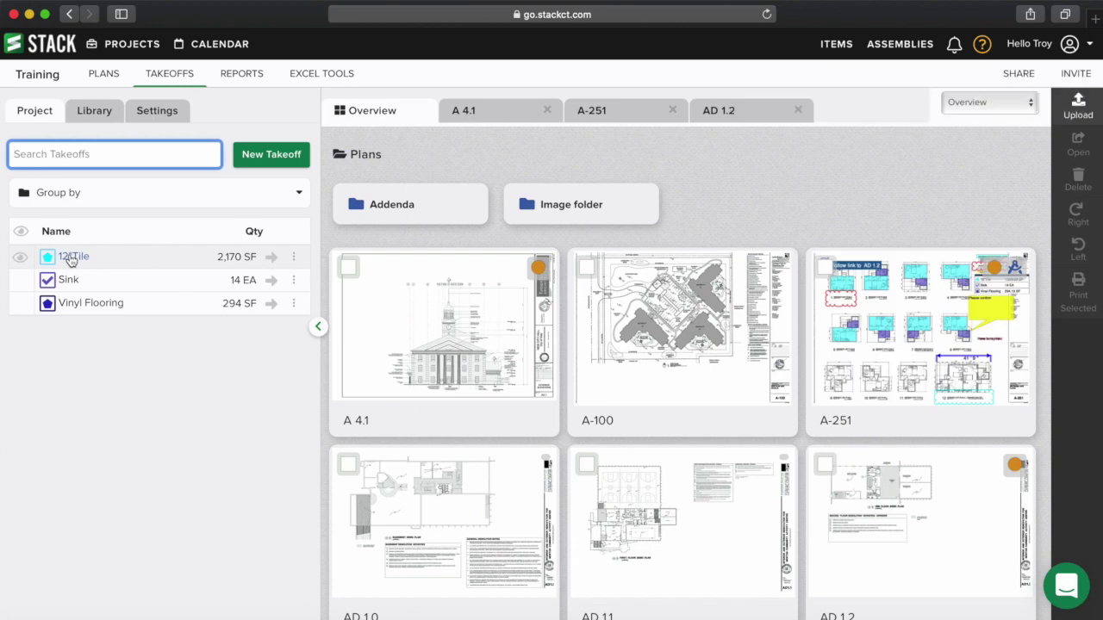
pyautogui.click(72, 259)
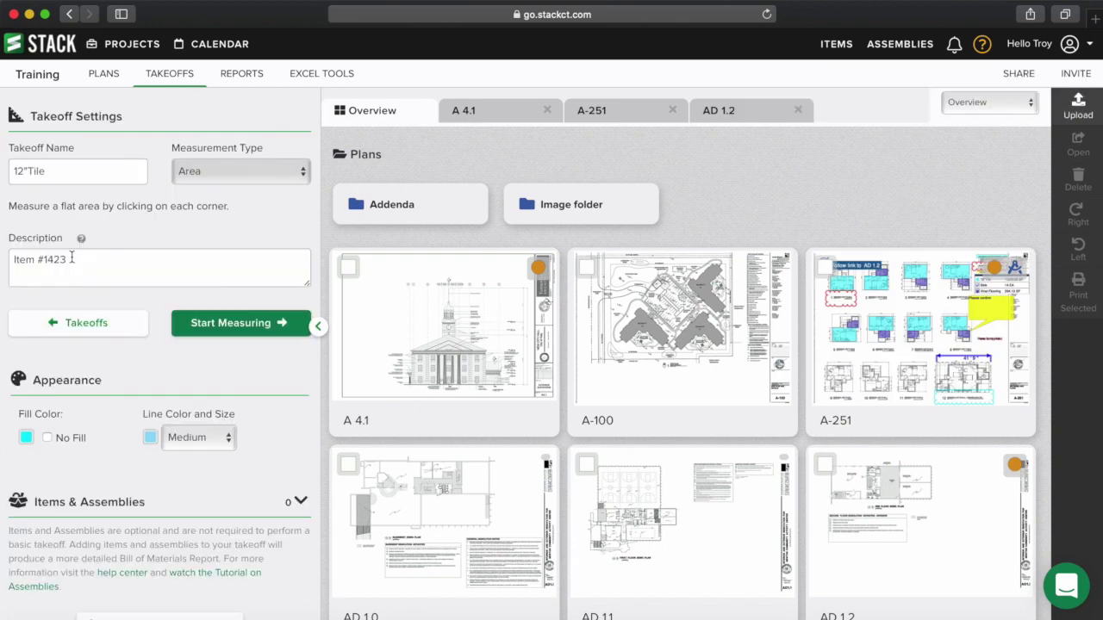
pyautogui.scroll(-1, 133, 396)
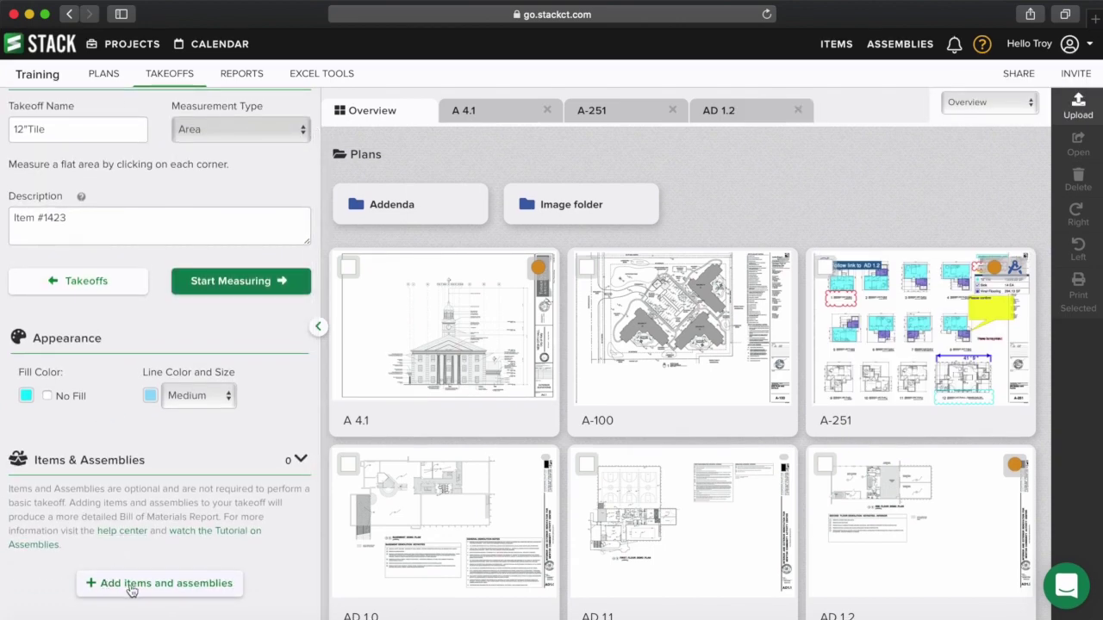
pyautogui.click(142, 588)
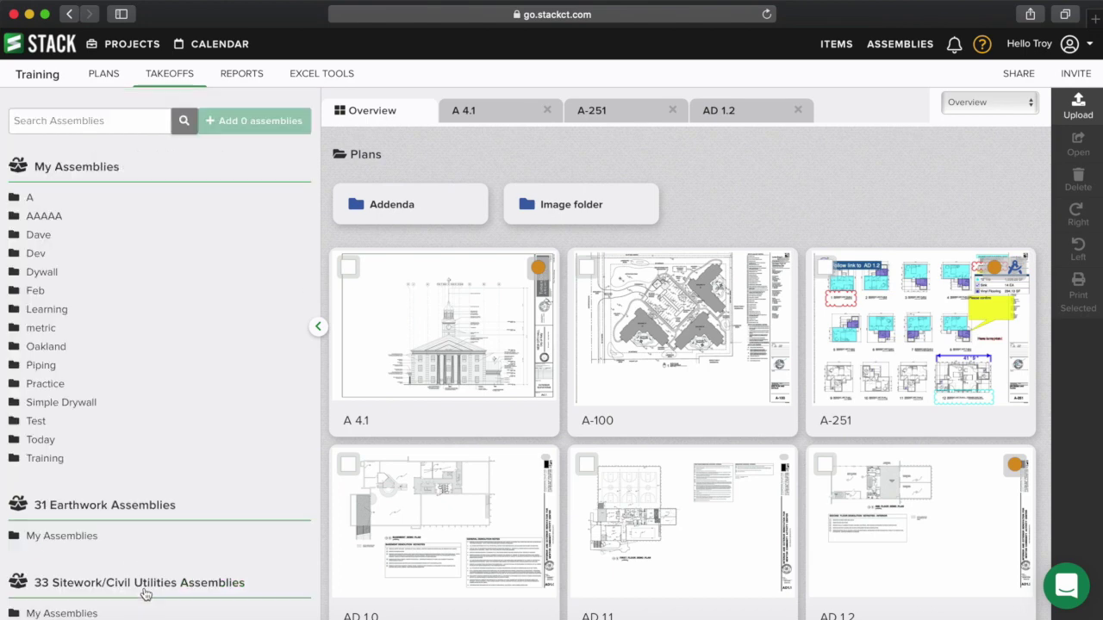
pyautogui.scroll(1, 61, 155)
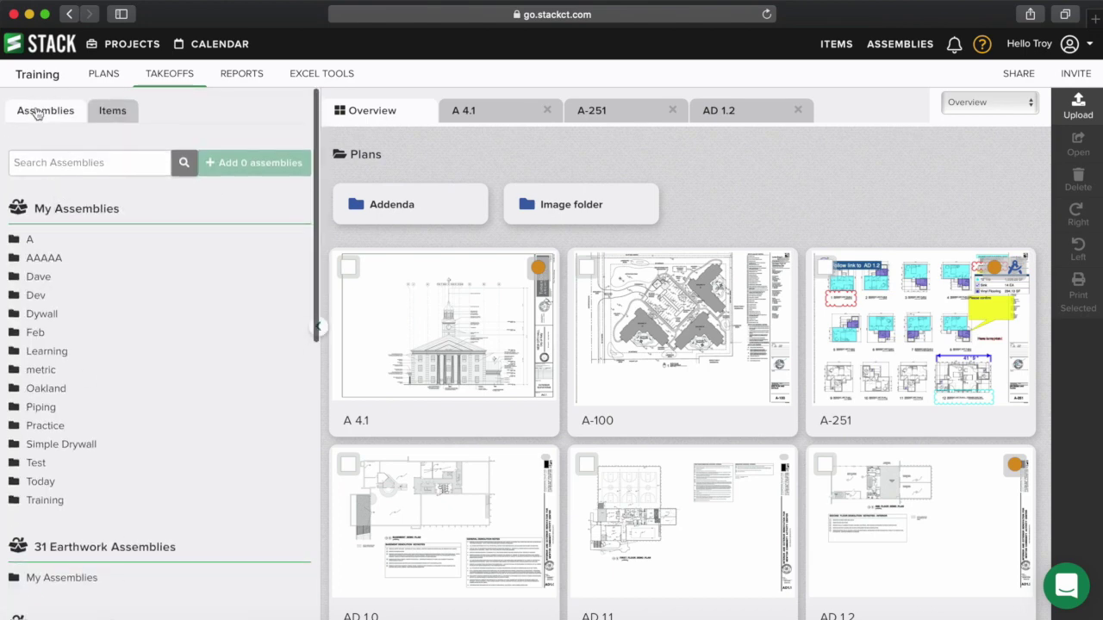
pyautogui.click(27, 240)
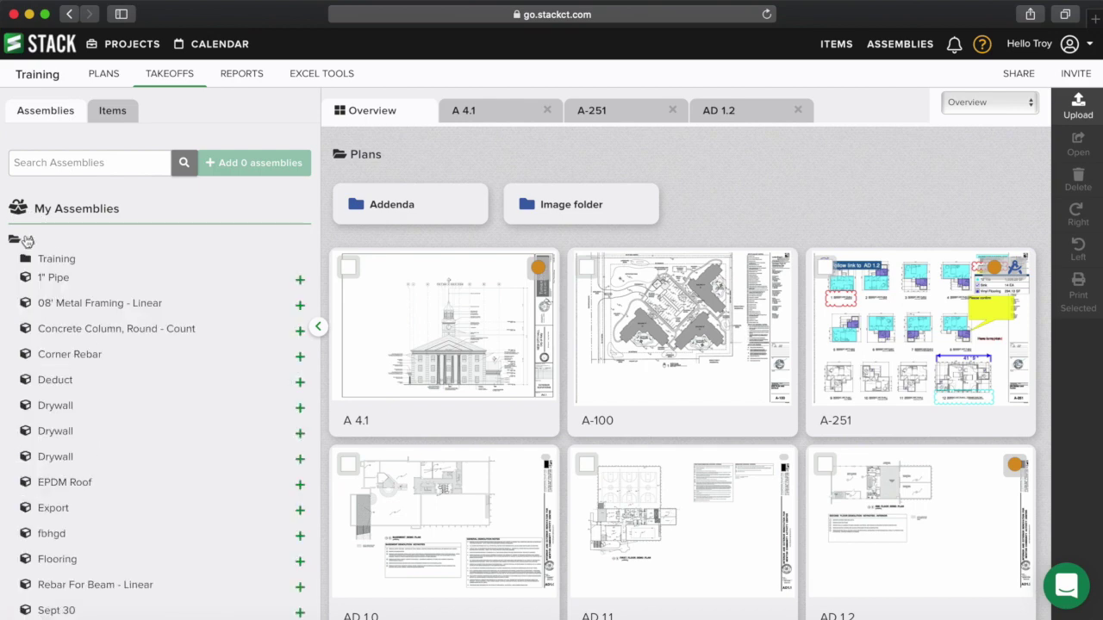
pyautogui.click(55, 259)
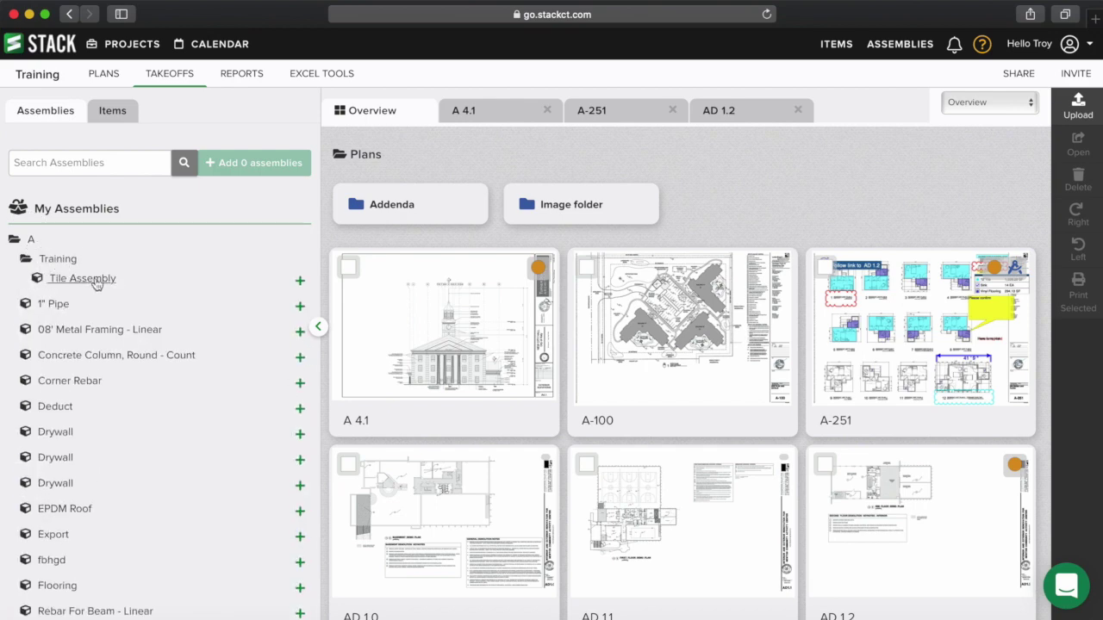
pyautogui.click(92, 282)
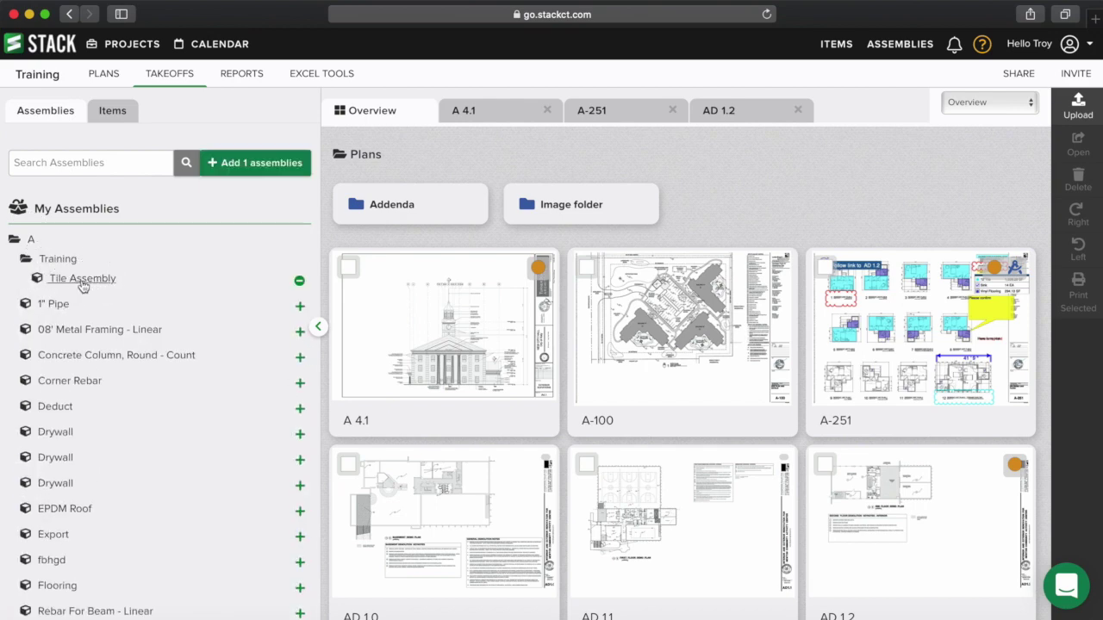
pyautogui.click(266, 164)
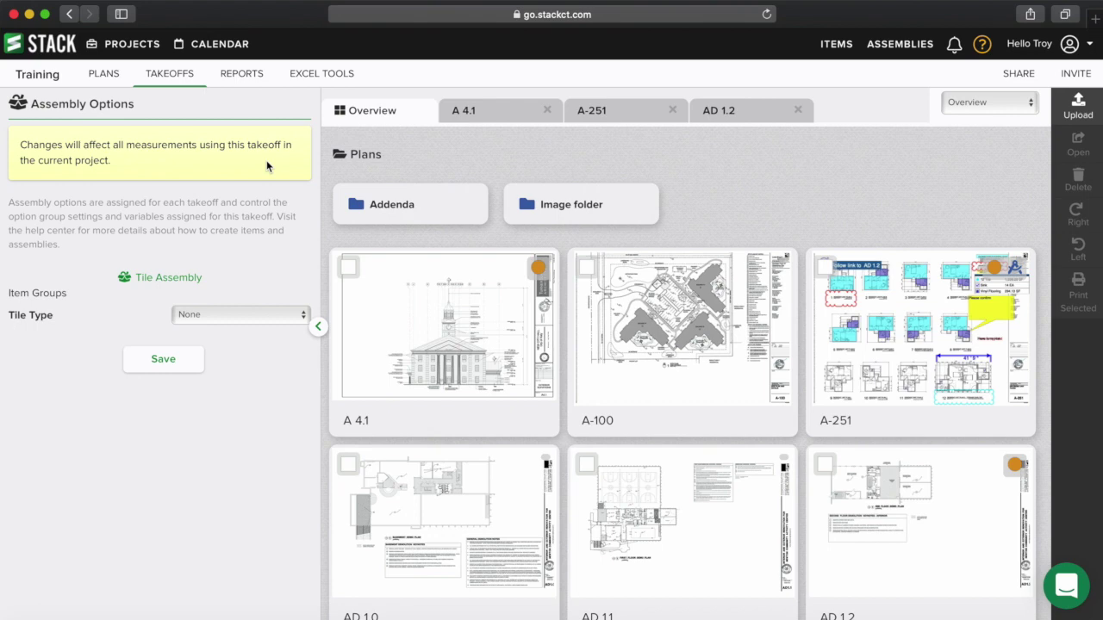
# - Set the assembly's Tile Type option to 12" Tile and save
pyautogui.click(216, 316)
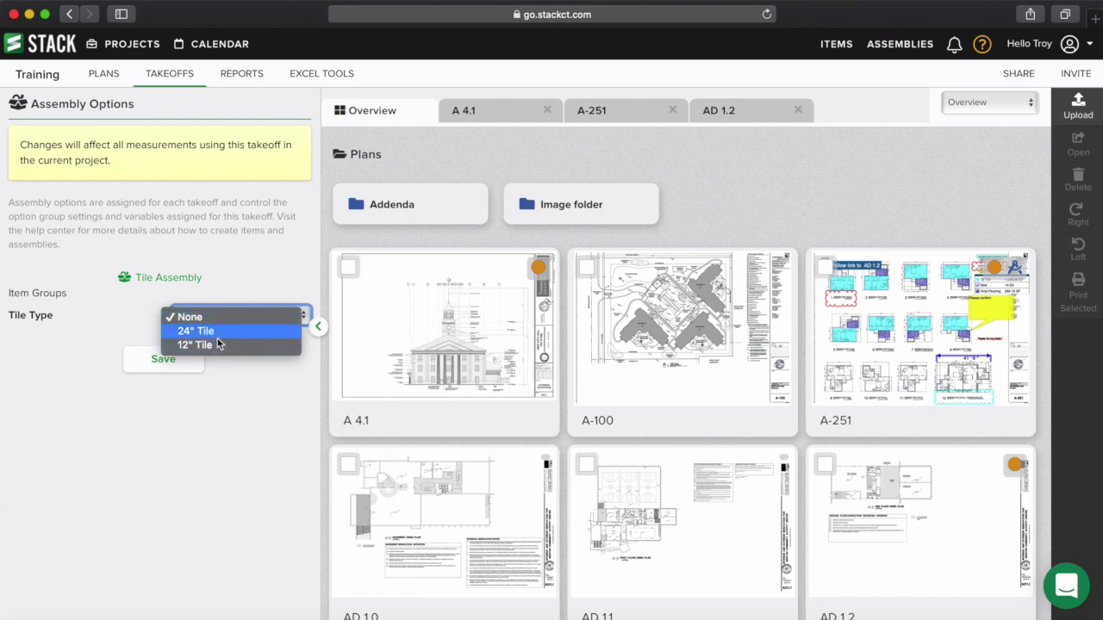
pyautogui.click(215, 346)
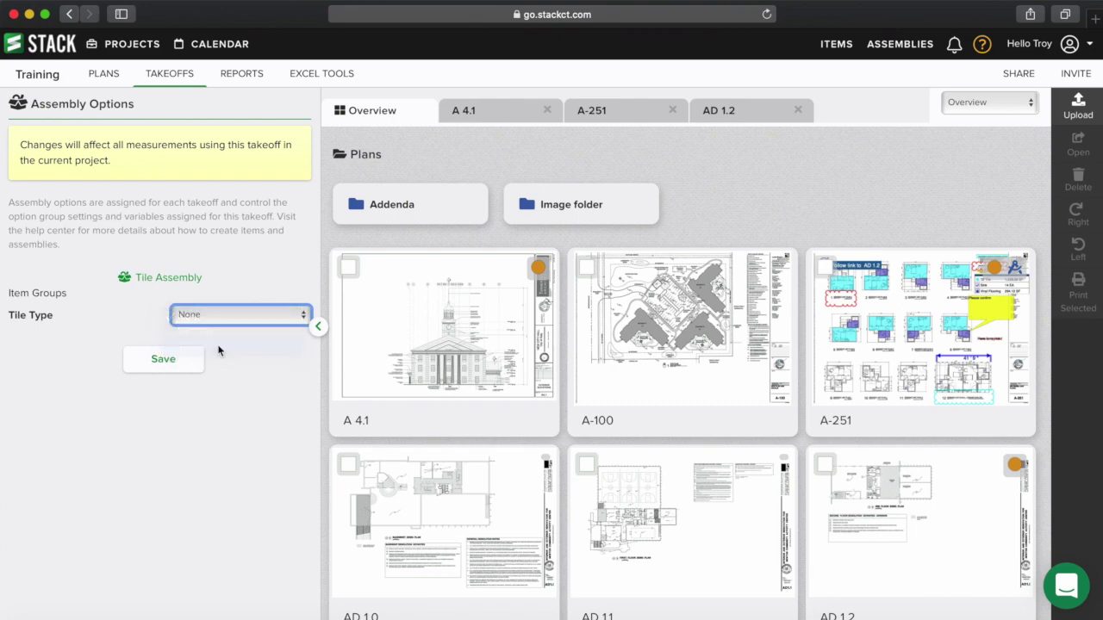
pyautogui.click(164, 362)
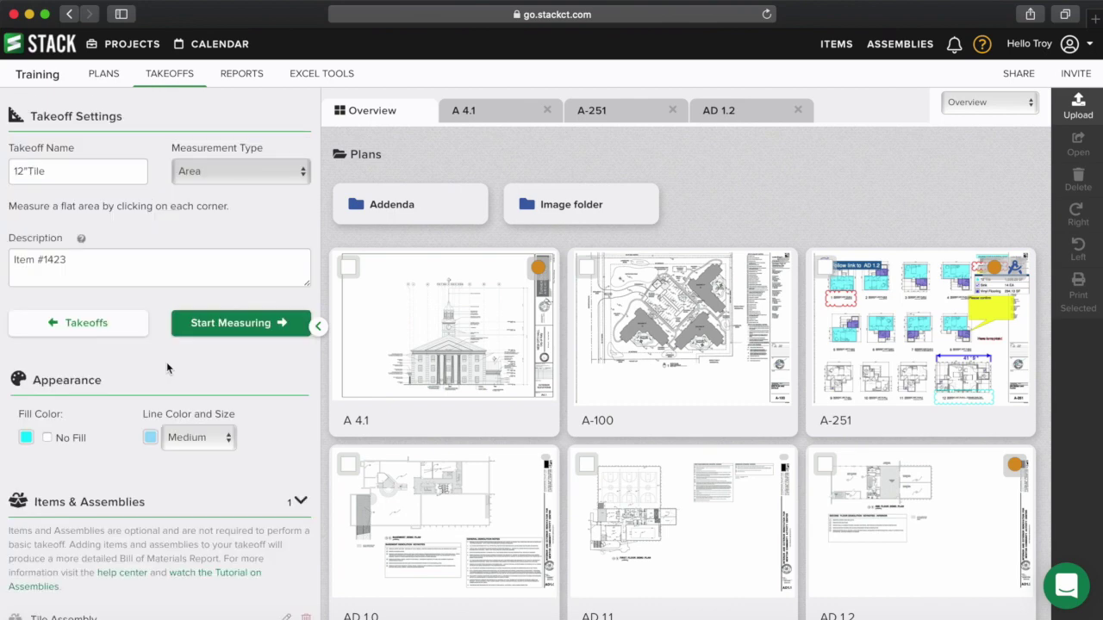
pyautogui.moveTo(914, 309)
pyautogui.click(247, 74)
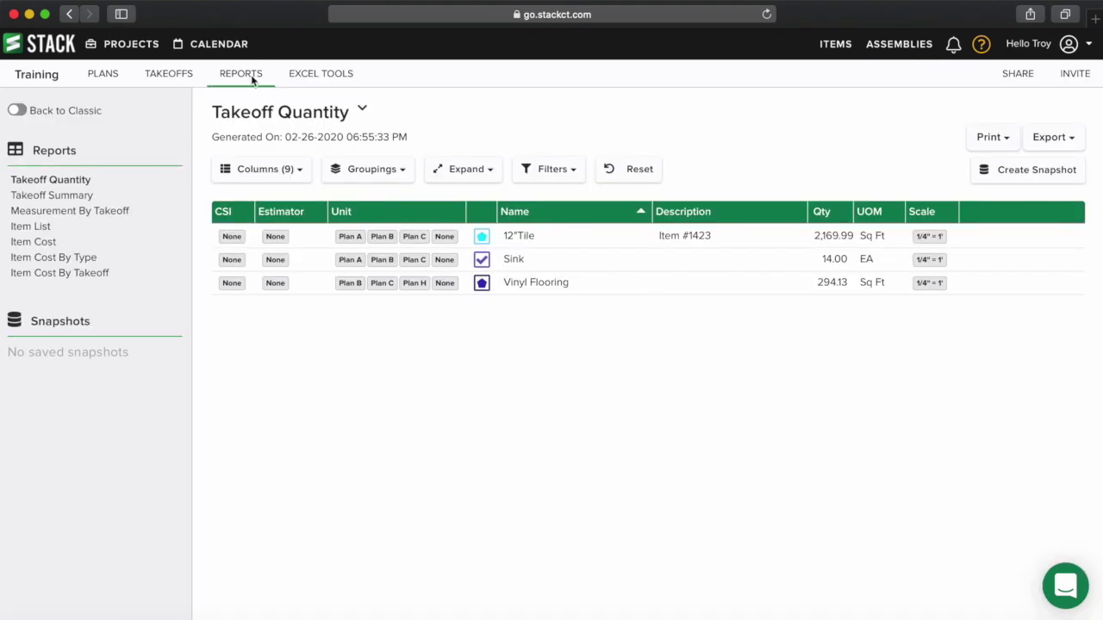
pyautogui.click(82, 276)
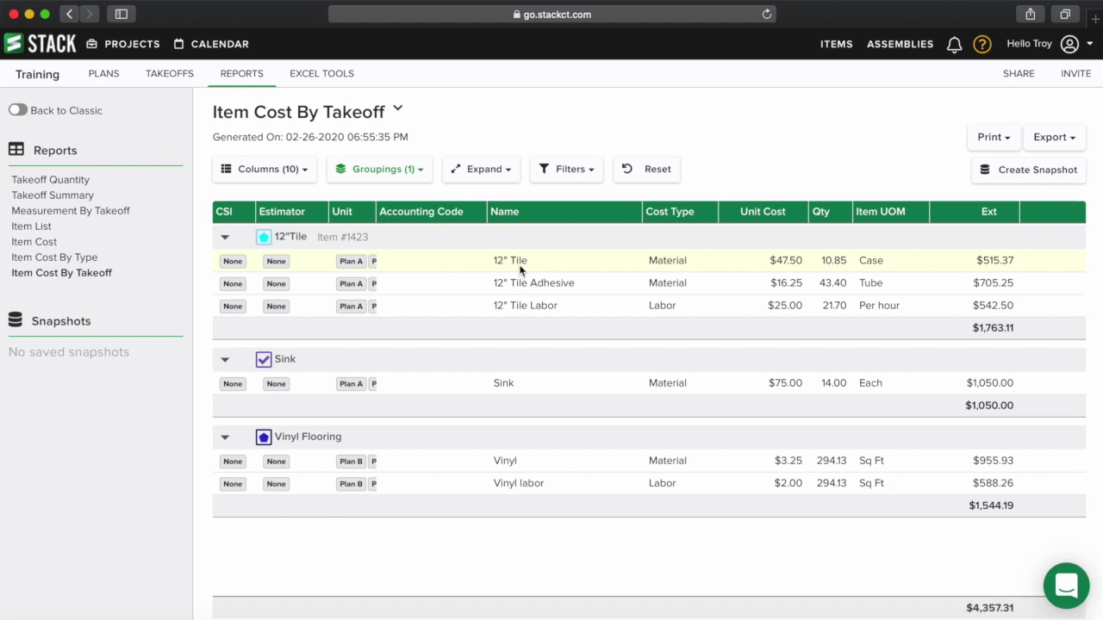
pyautogui.click(172, 76)
pyautogui.click(74, 256)
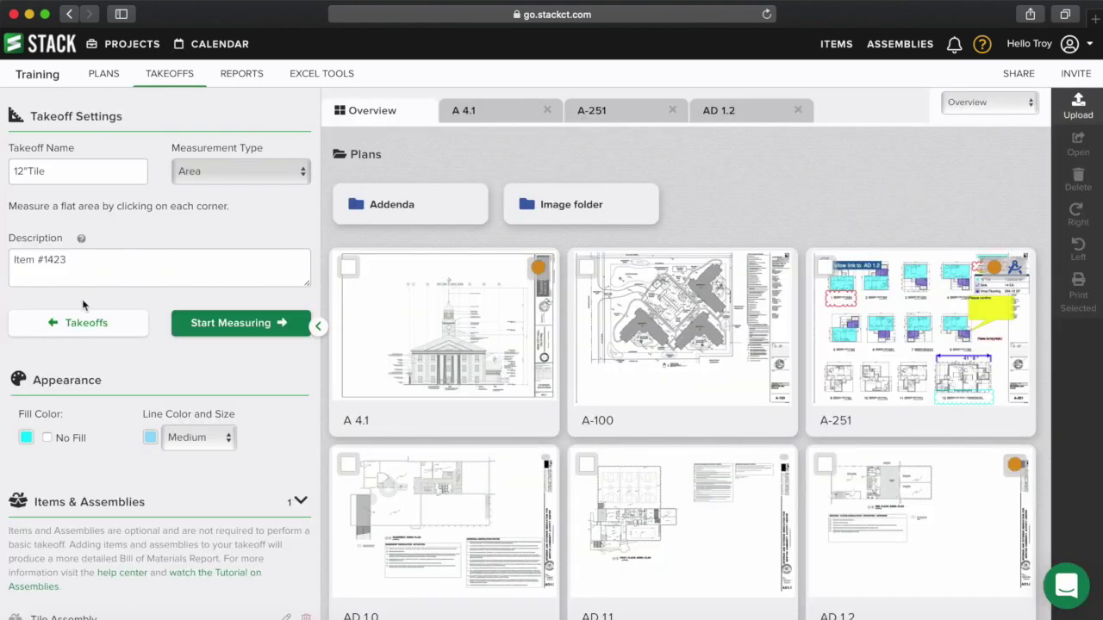
# - Change the takeoff's Tile Assembly Tile Type to 24" Tile and save
pyautogui.scroll(-2, 196, 426)
pyautogui.click(286, 540)
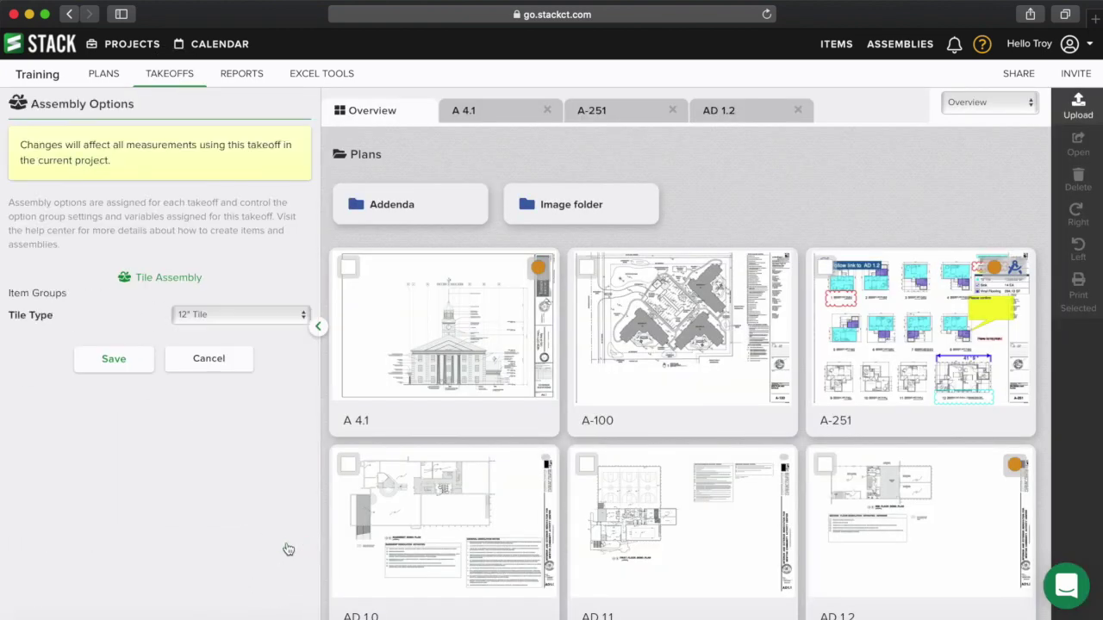
pyautogui.click(245, 315)
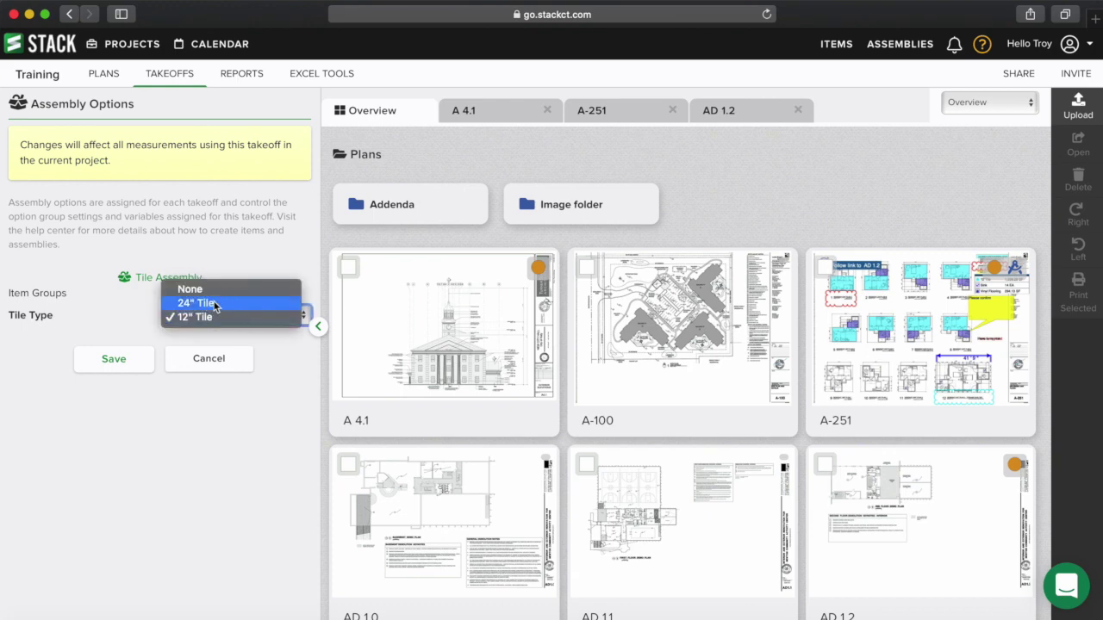
pyautogui.click(216, 304)
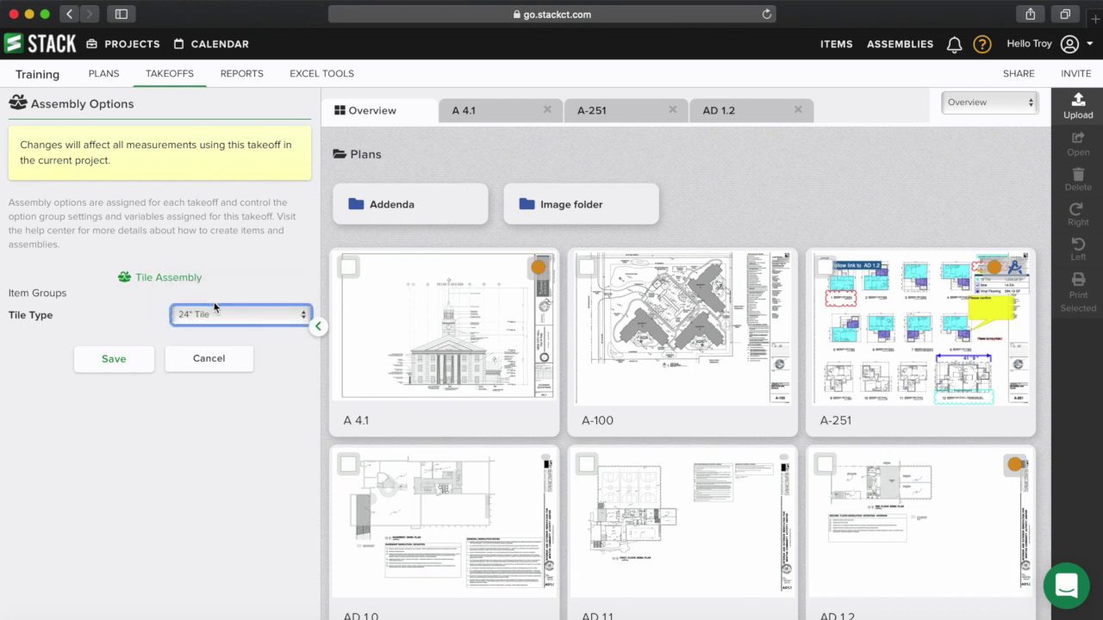
pyautogui.click(115, 365)
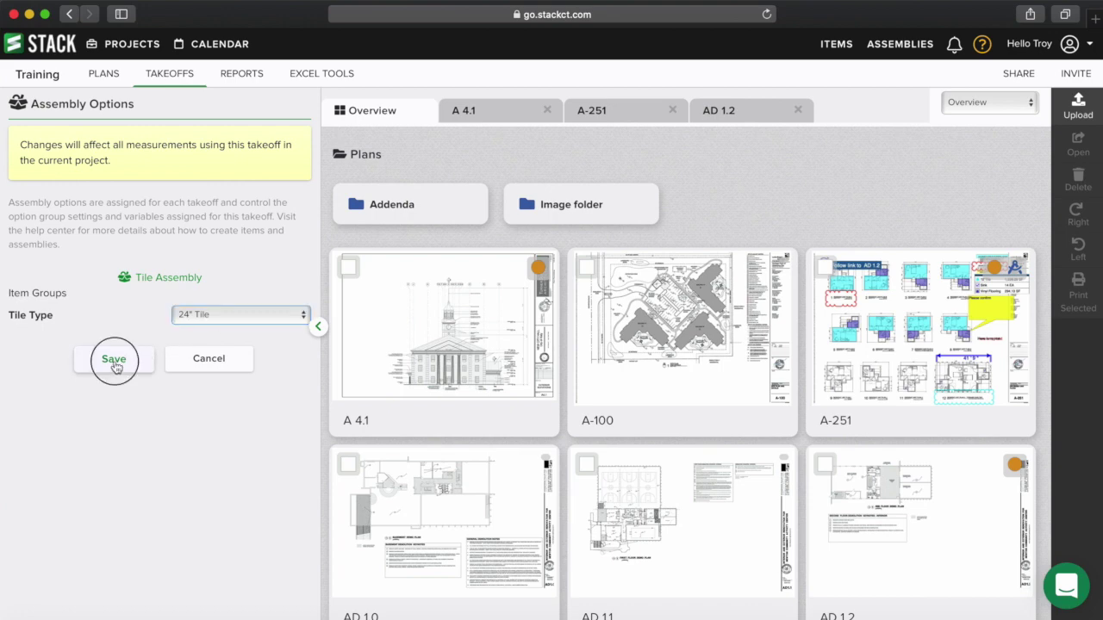
# - Check the Item Cost By Takeoff report showing 24" Tile at $50.00, totalling $1,790.24
pyautogui.click(230, 78)
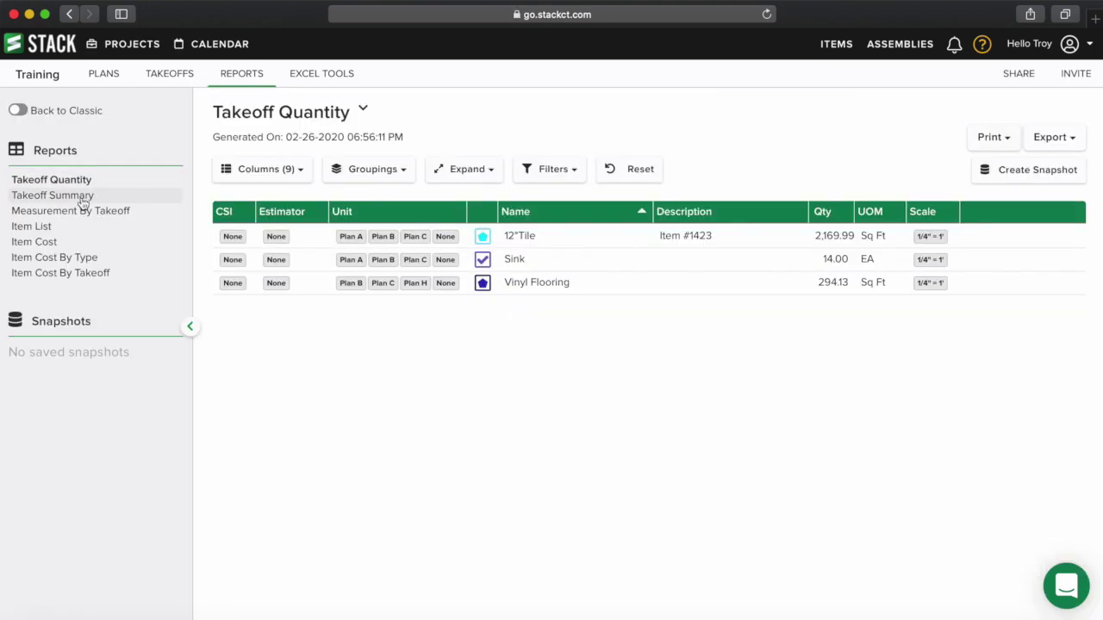
pyautogui.click(80, 274)
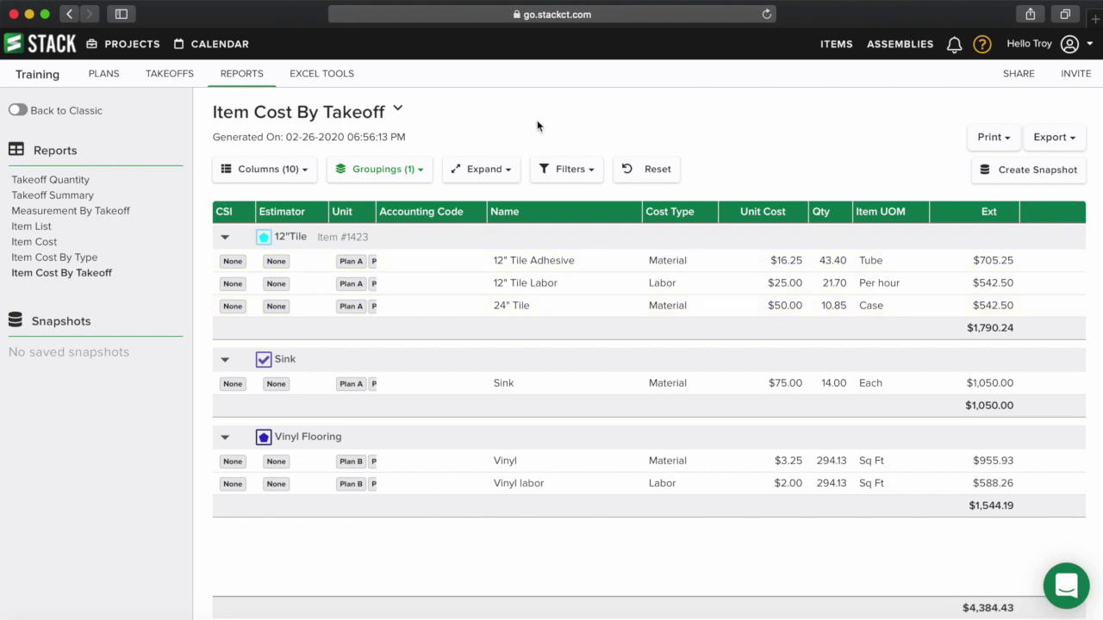
pyautogui.click(899, 44)
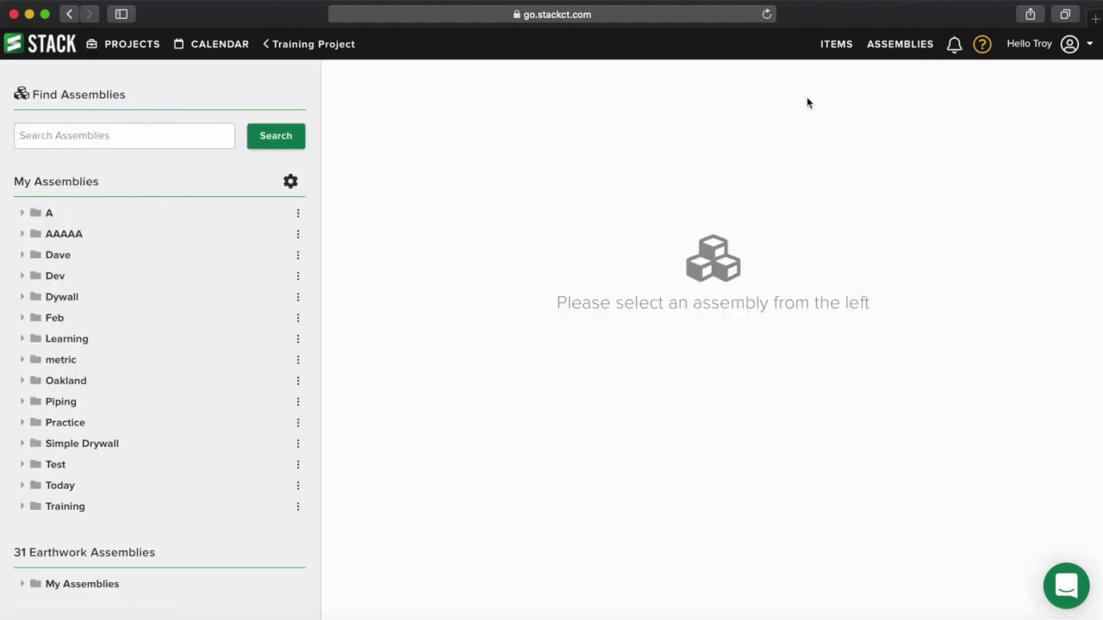
# - Open the Formula Editor for Tile Assembly's 12" Tile Adhesive, Tube item, focused in the formula box
pyautogui.click(39, 216)
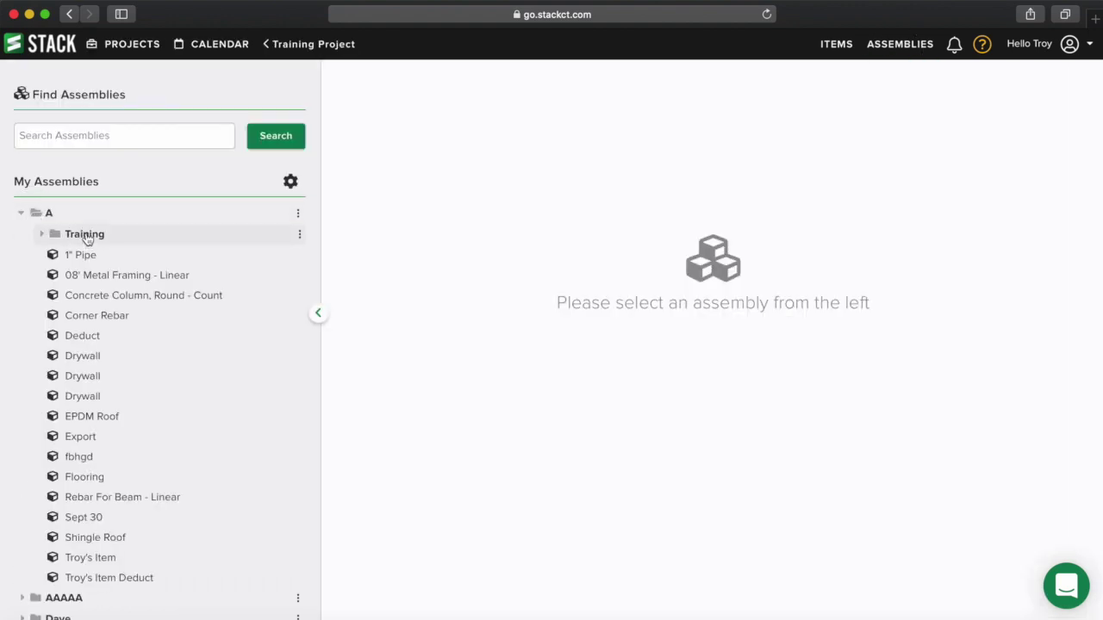
pyautogui.click(40, 237)
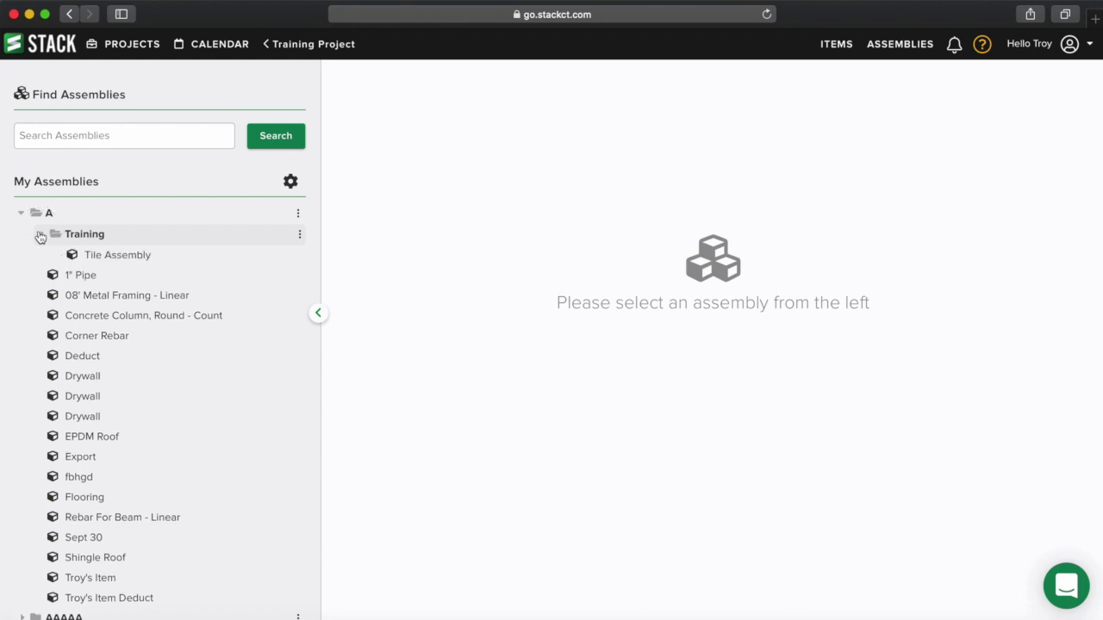
pyautogui.click(104, 257)
pyautogui.scroll(-3, 620, 317)
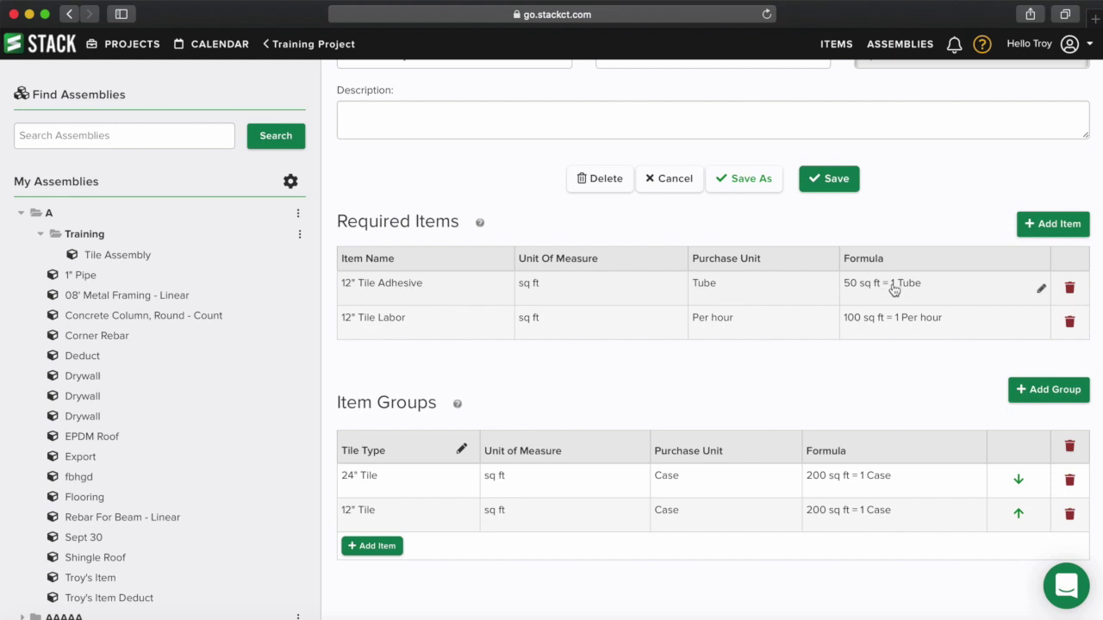
pyautogui.scroll(1, 895, 289)
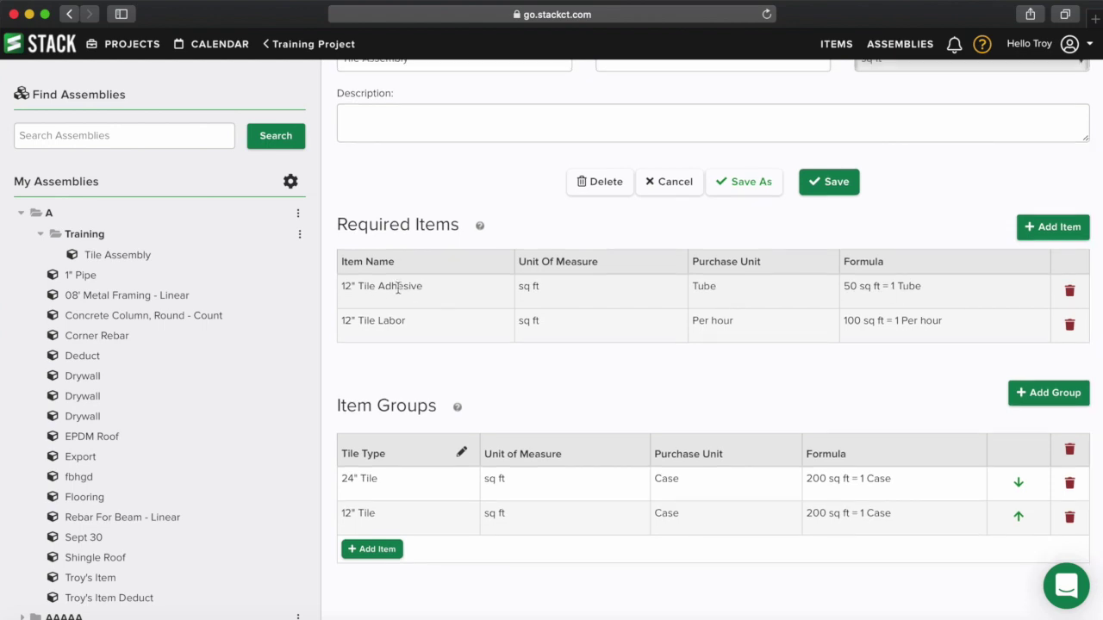
pyautogui.click(946, 299)
pyautogui.click(495, 270)
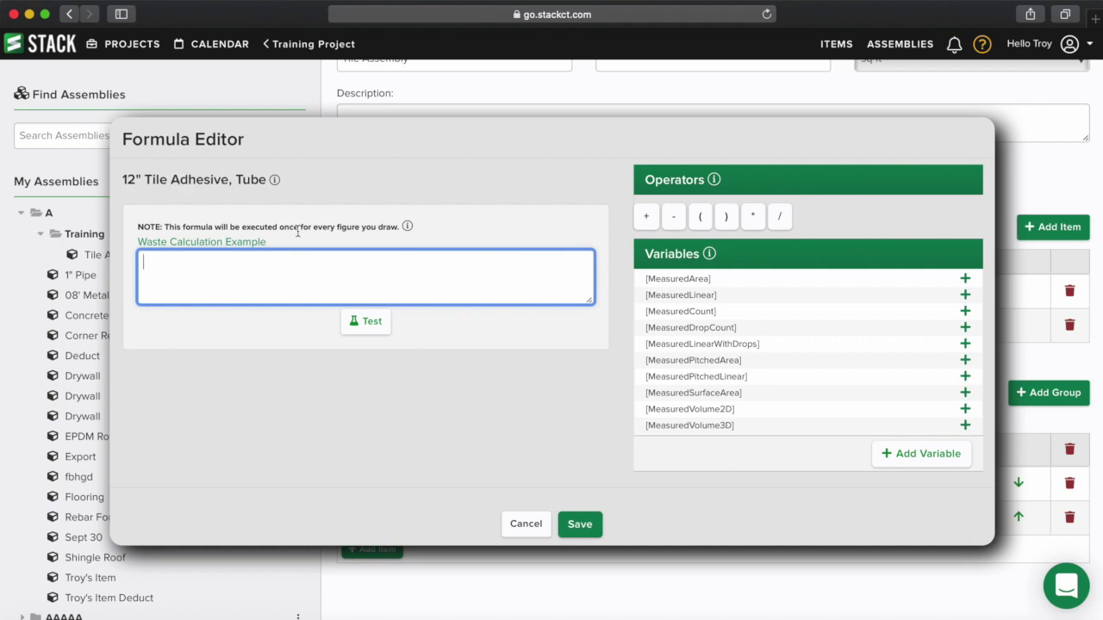
# - Add a custom variable named NumberOfLayers to the 12" Tile Adhesive, Tube formula editor
pyautogui.click(915, 456)
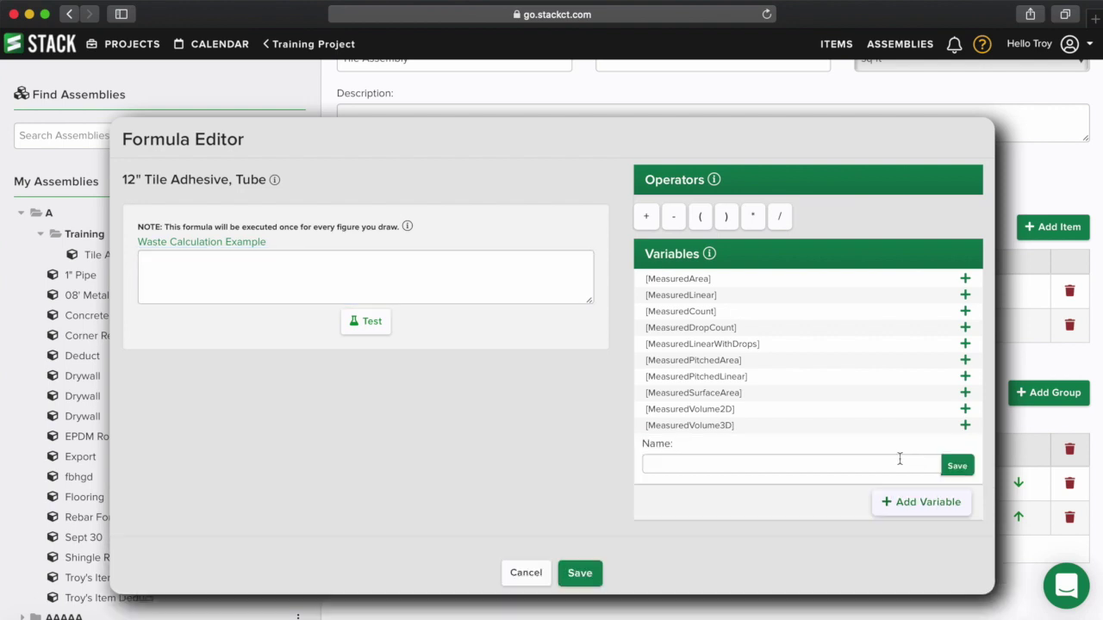
pyautogui.click(777, 465)
pyautogui.write('Numner')
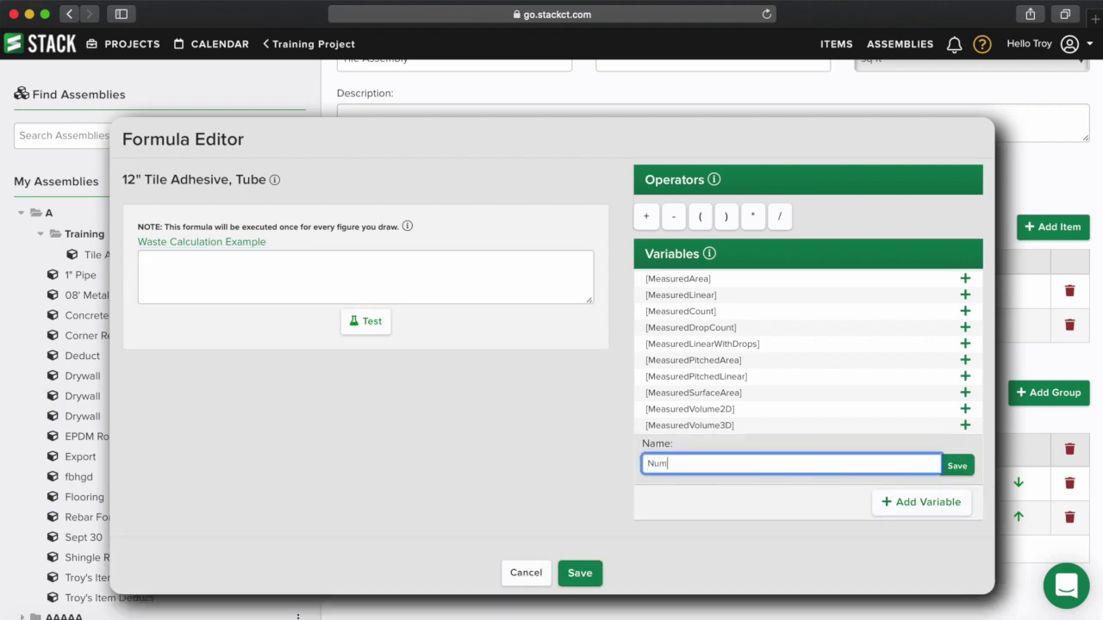
pyautogui.press('Escape')
pyautogui.press('BackSpace')
pyautogui.press('BackSpace')
pyautogui.press('BackSpace')
pyautogui.write('berOfLayers')
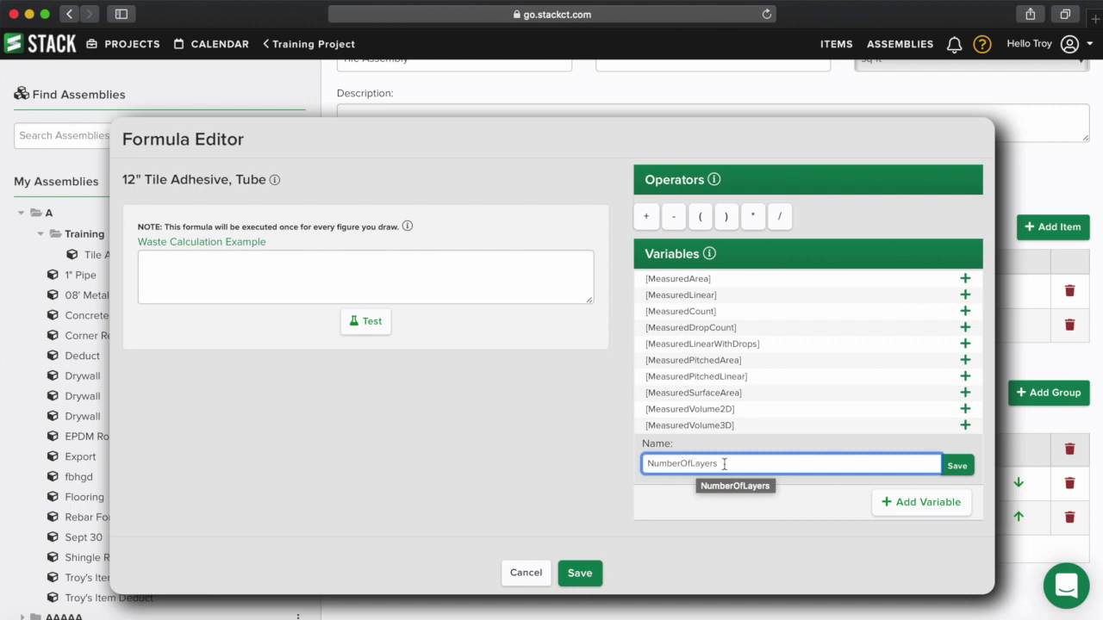
pyautogui.moveTo(733, 463); pyautogui.dragTo(629, 464)
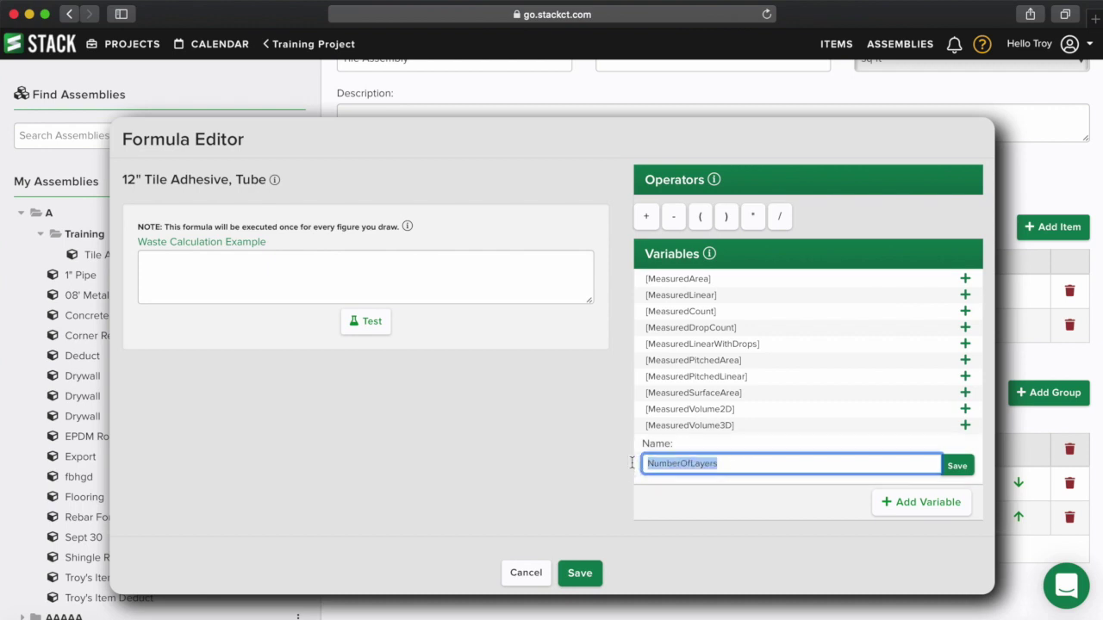
pyautogui.click(958, 466)
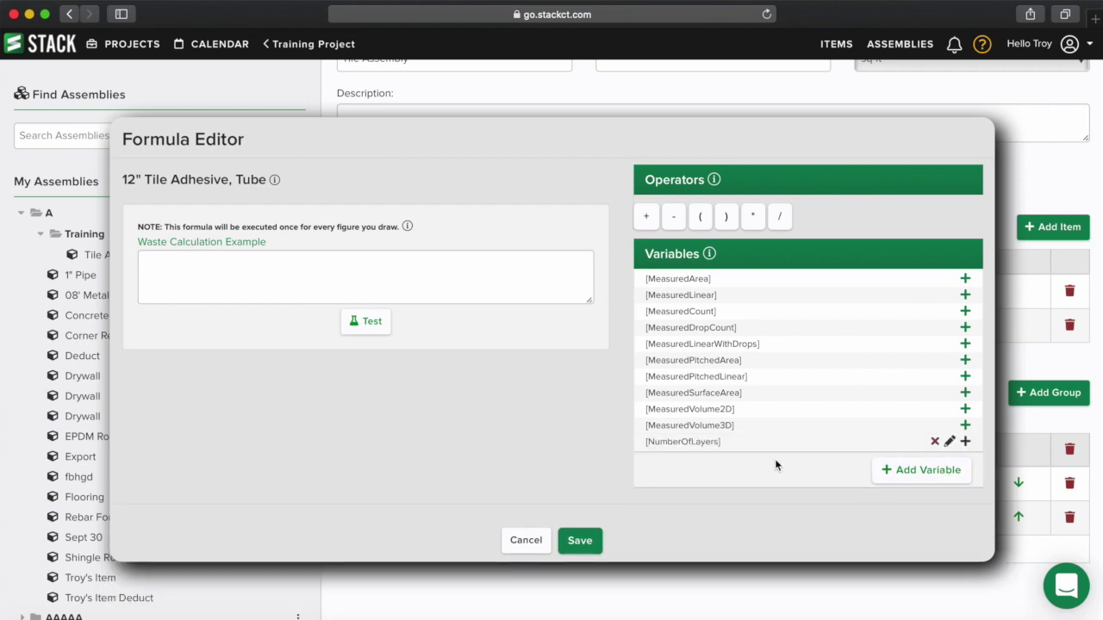
pyautogui.click(223, 261)
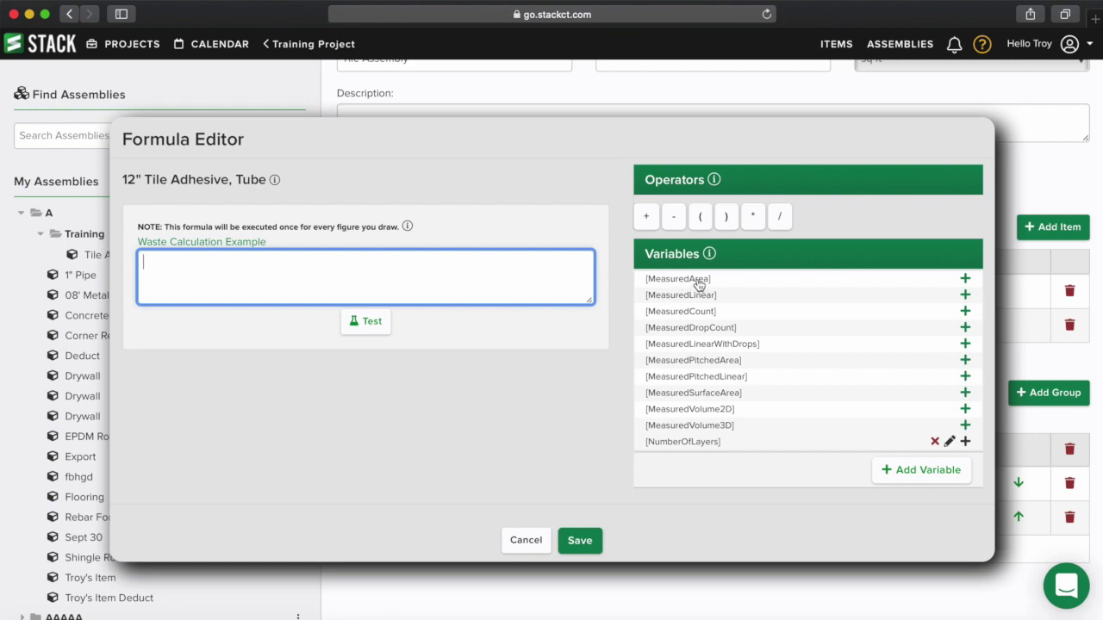
# - Build the formula [MeasuredArea]*[NumberOfLayers] from the variable list
pyautogui.click(698, 281)
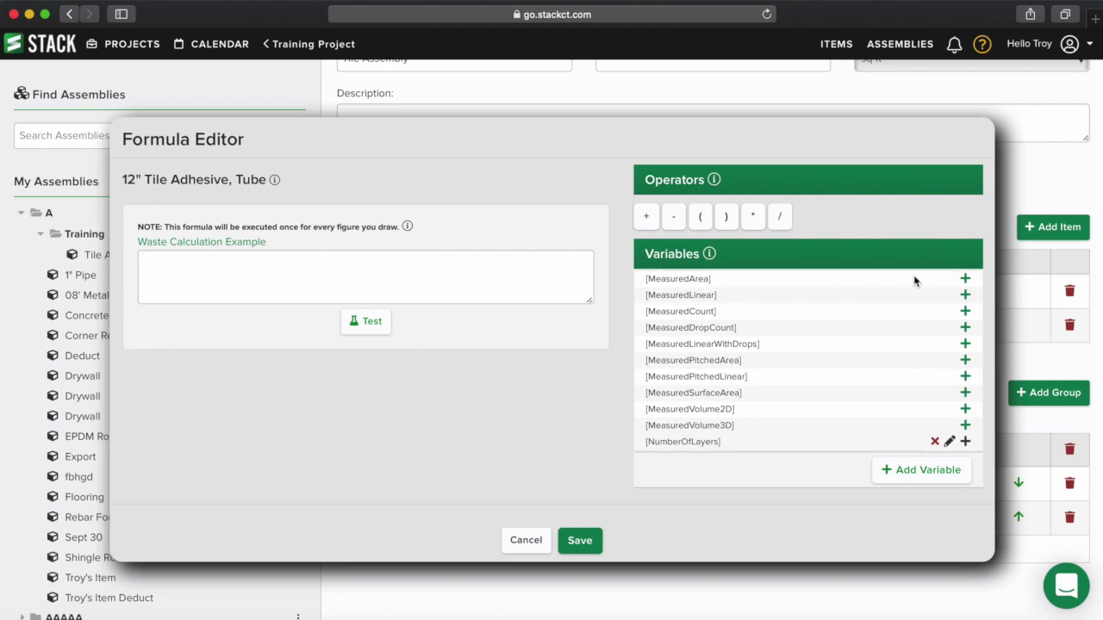
pyautogui.click(965, 281)
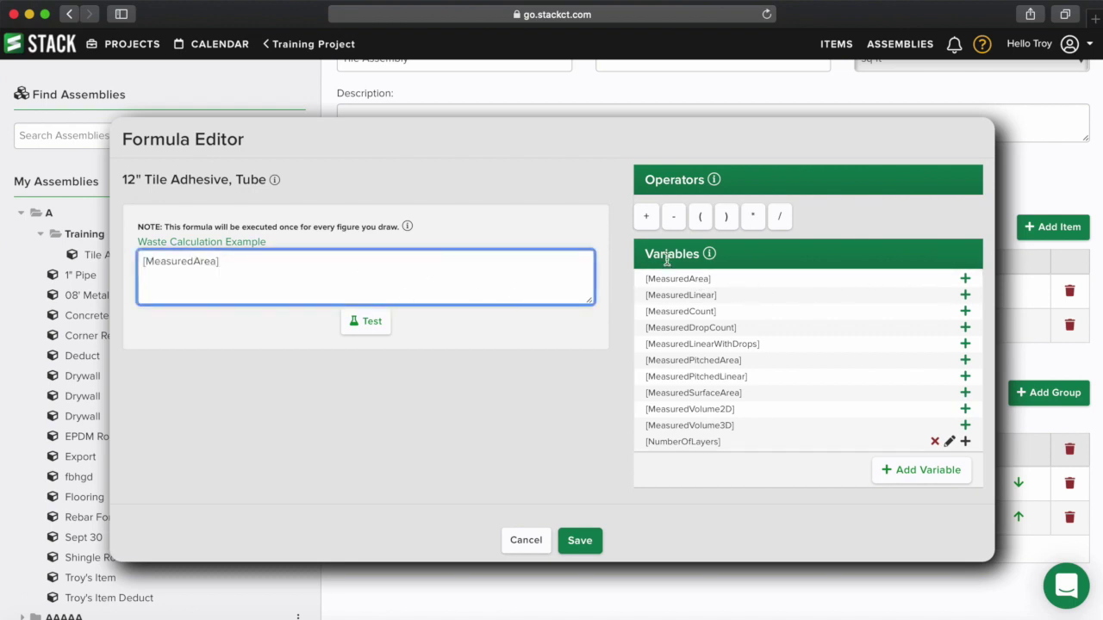
pyautogui.click(753, 217)
pyautogui.click(273, 256)
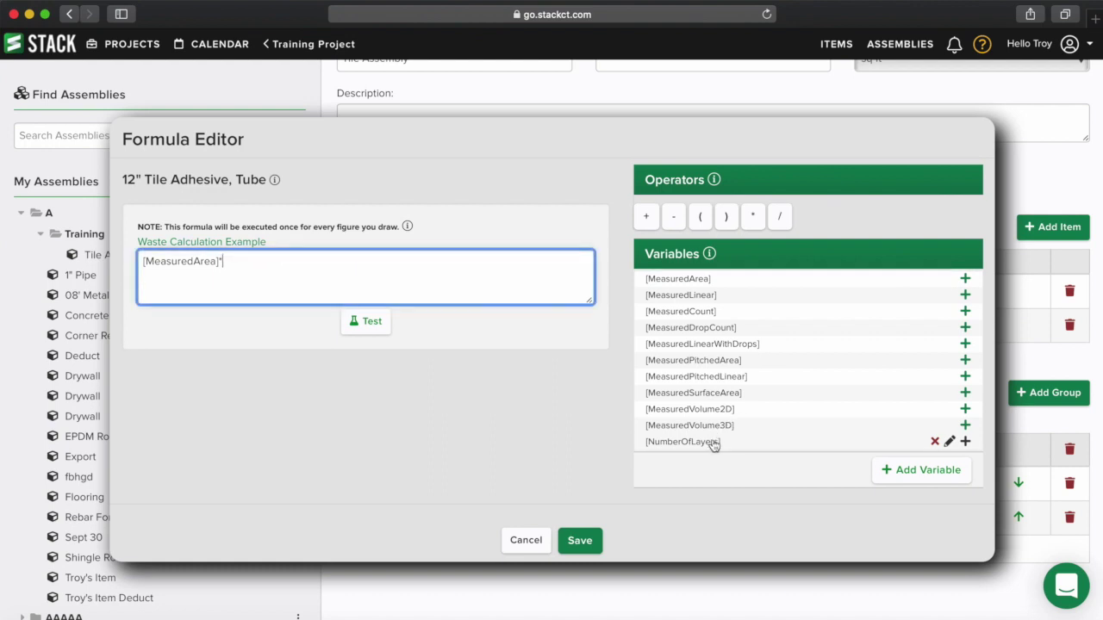
pyautogui.click(965, 441)
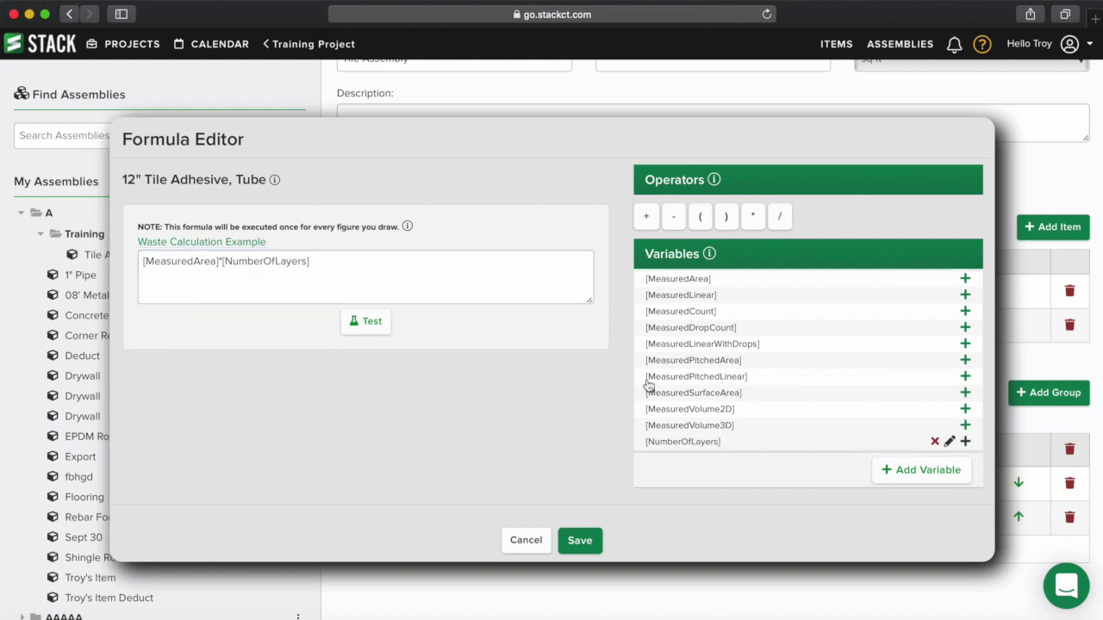
pyautogui.click(381, 260)
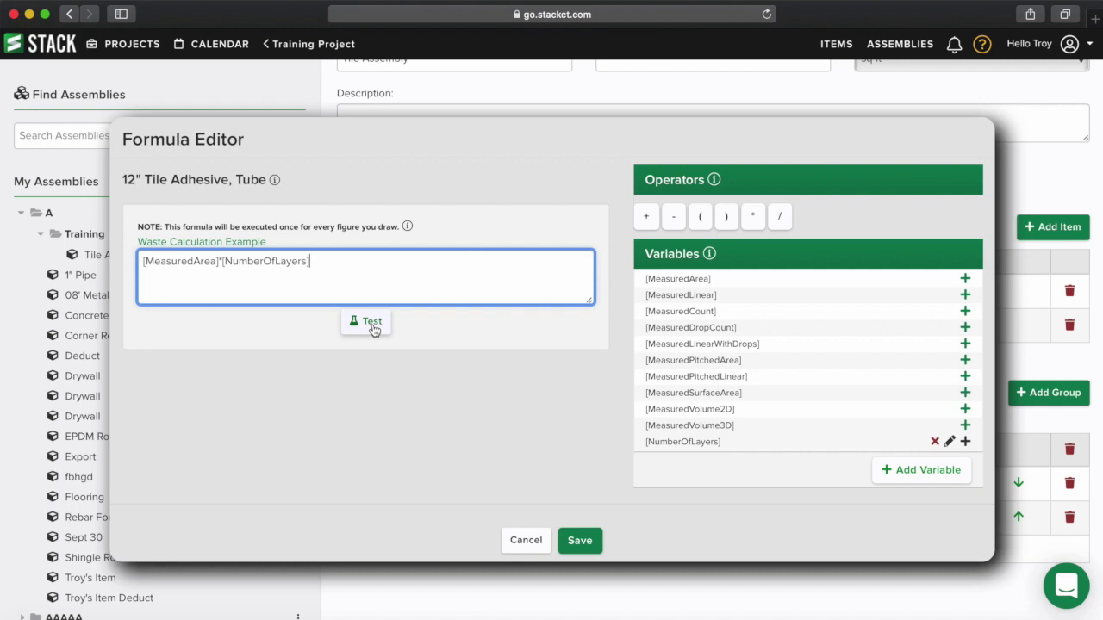
# - Test the formula with area 1000 and 1 layer, giving 1,000.00 Tube
pyautogui.click(372, 324)
pyautogui.click(247, 422)
pyautogui.write('100')
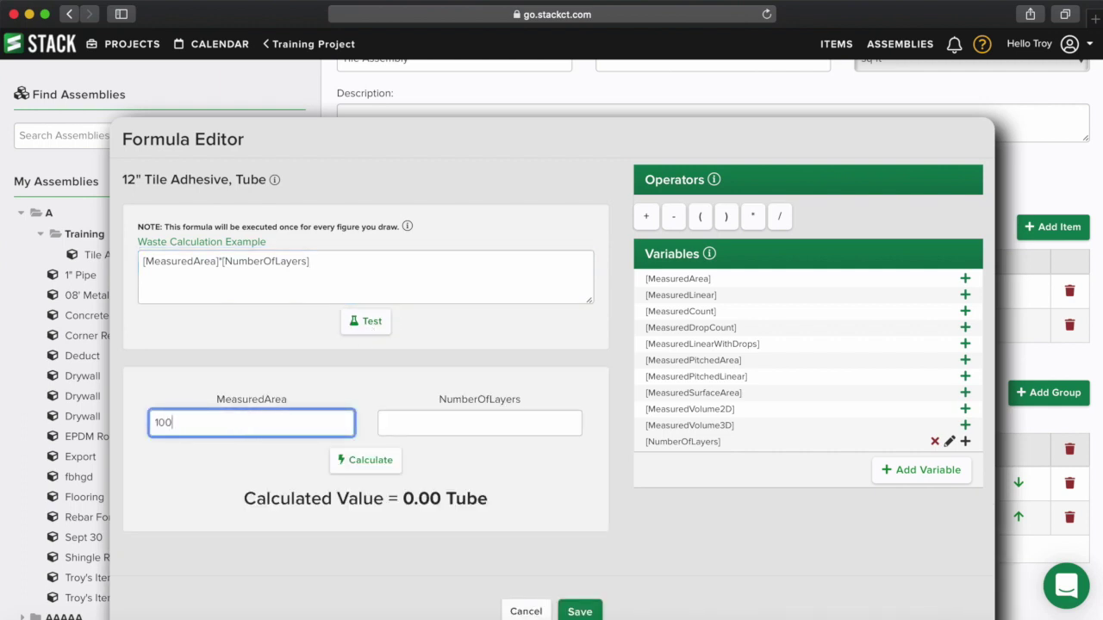
pyautogui.write('0')
pyautogui.click(424, 422)
pyautogui.write('1')
pyautogui.click(373, 465)
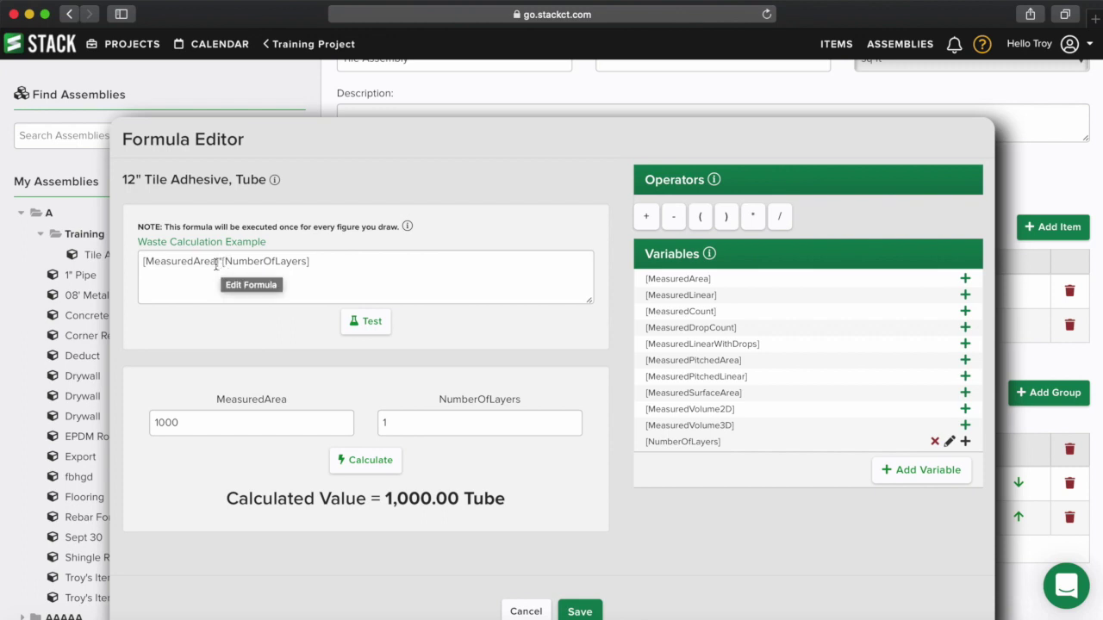
pyautogui.scroll(-1, 291, 313)
pyautogui.scroll(1, 291, 314)
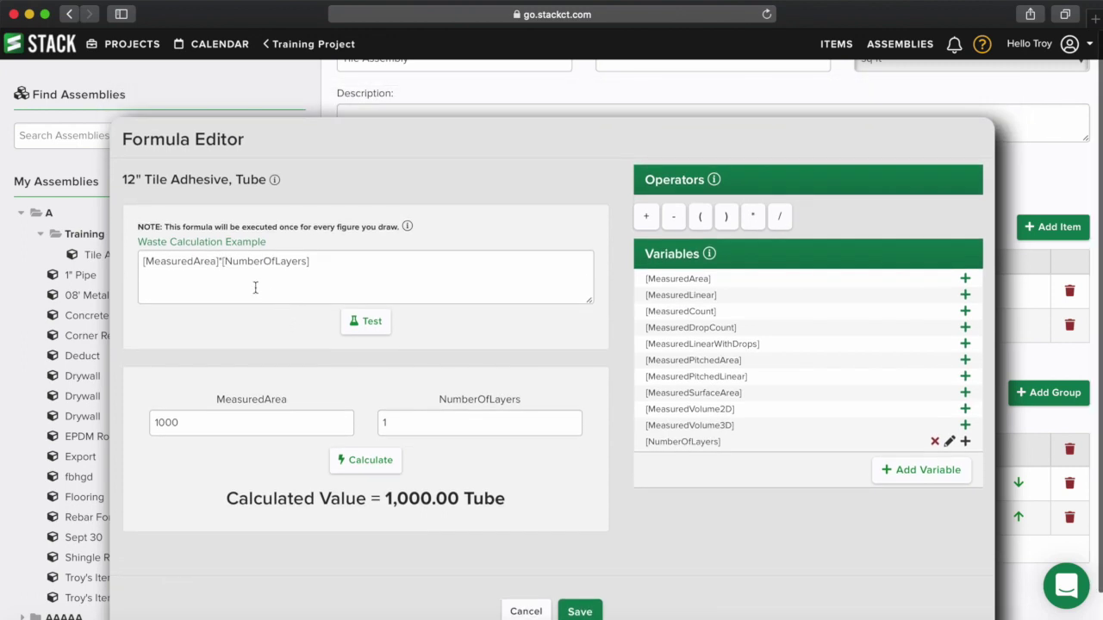
pyautogui.scroll(-2, 339, 336)
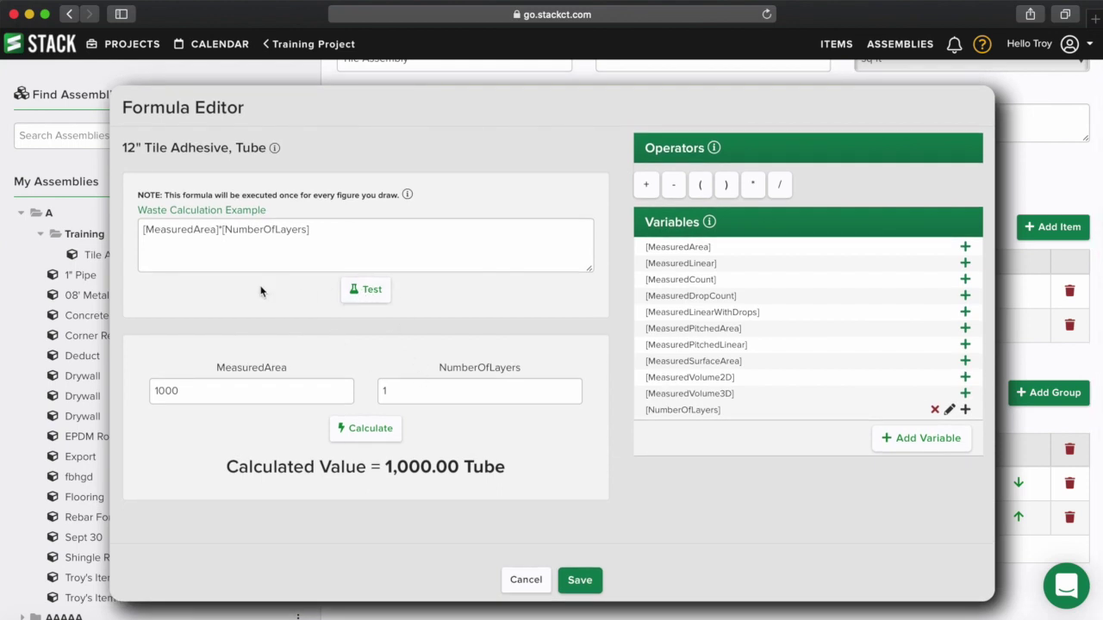
pyautogui.click(220, 230)
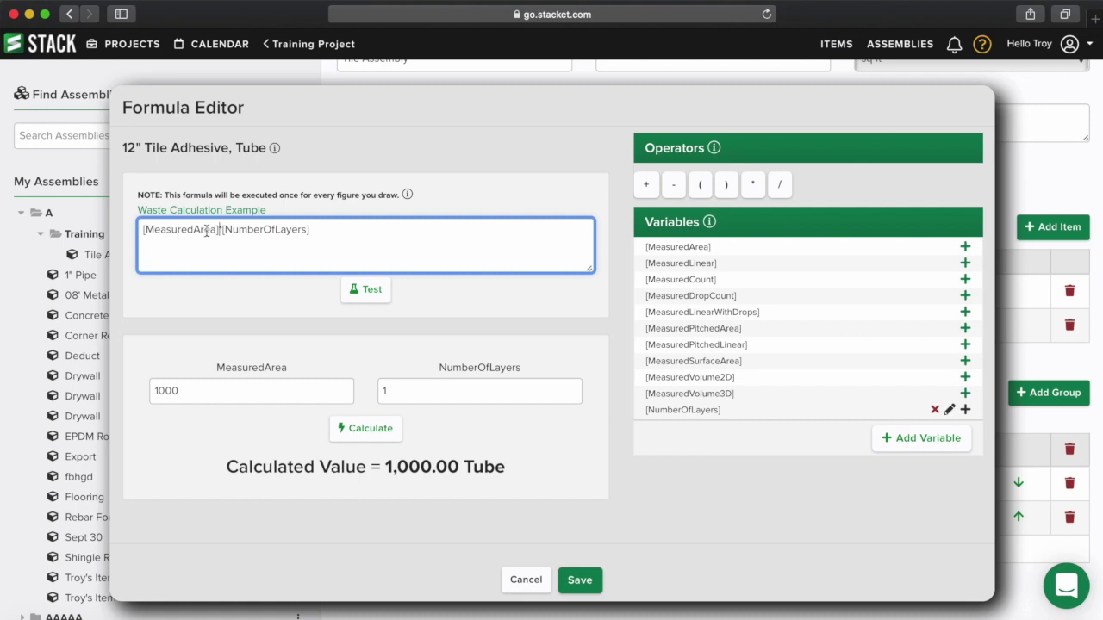
# - Change the formula to [MeasuredArea]/75*[NumberOfLayers]
pyautogui.click(780, 186)
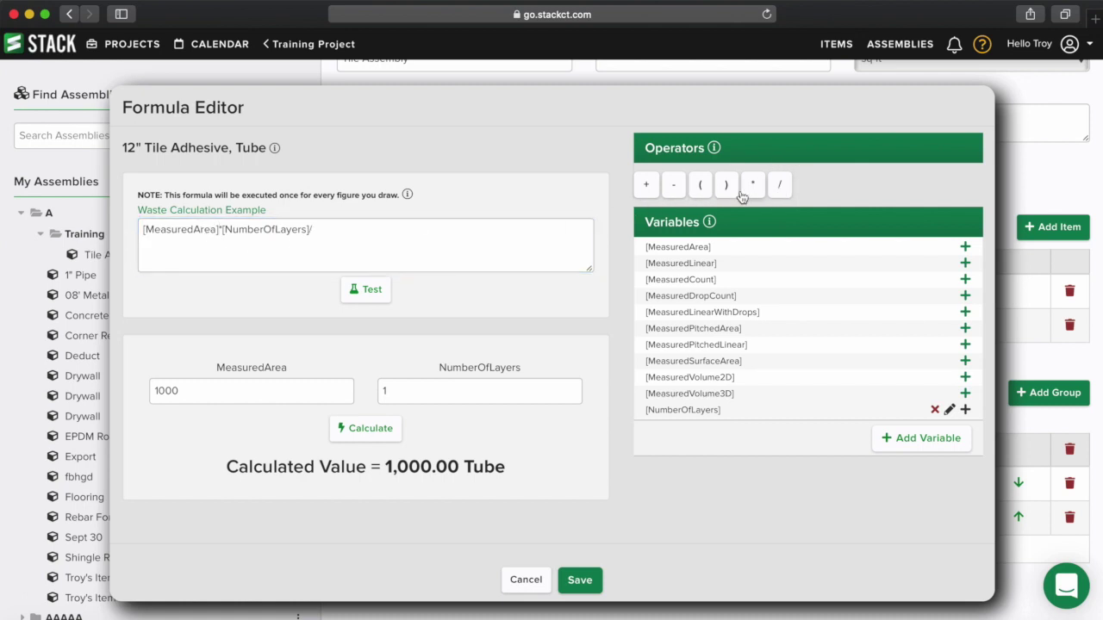
pyautogui.click(326, 233)
pyautogui.press('BackSpace')
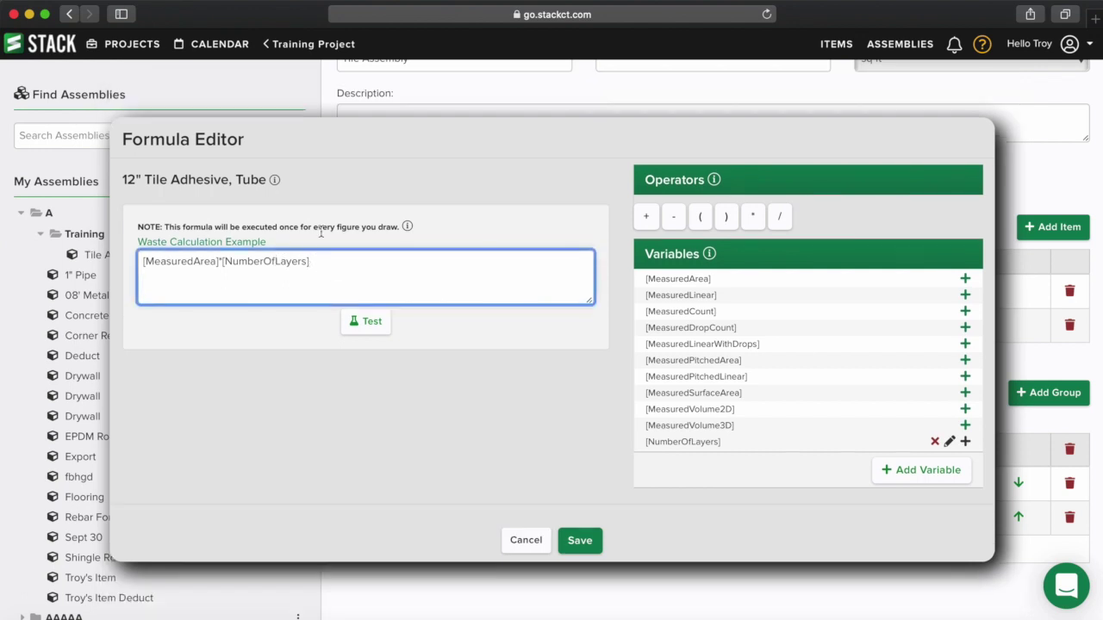
pyautogui.click(219, 261)
pyautogui.write('/75')
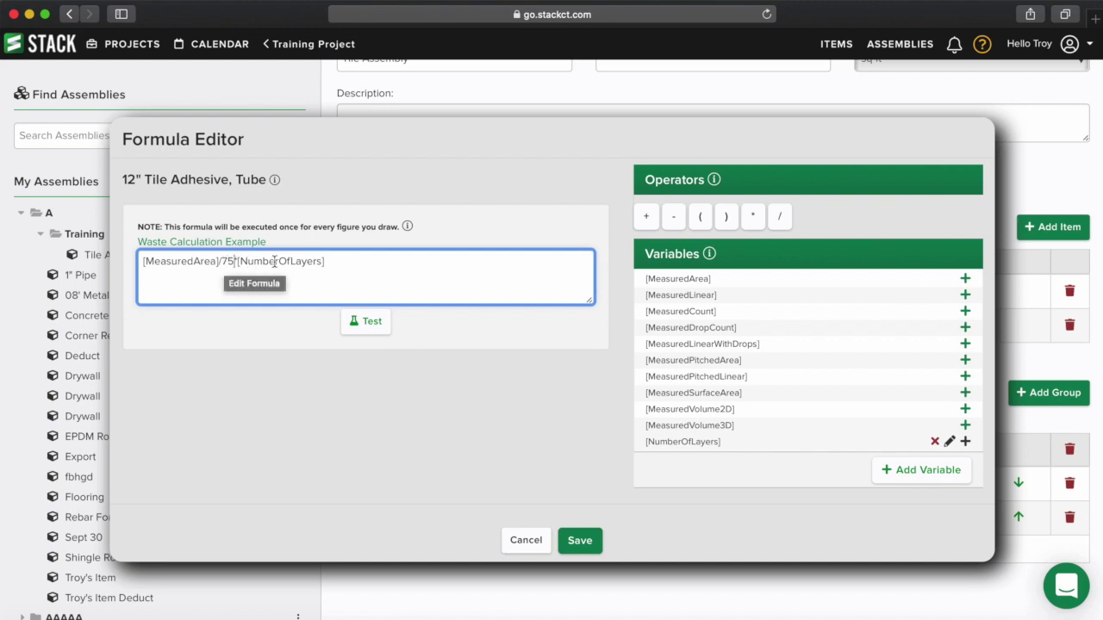
# - Test the revised formula with area 1000 and 1 layer
pyautogui.click(367, 321)
pyautogui.click(291, 417)
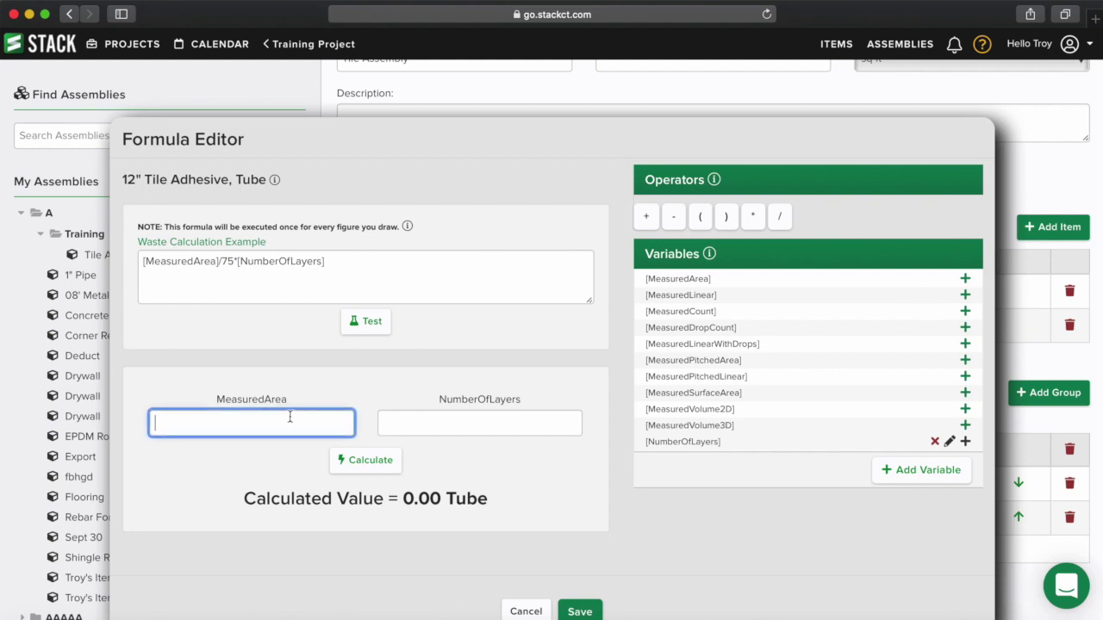
pyautogui.write('1000')
pyautogui.click(441, 421)
pyautogui.write('1')
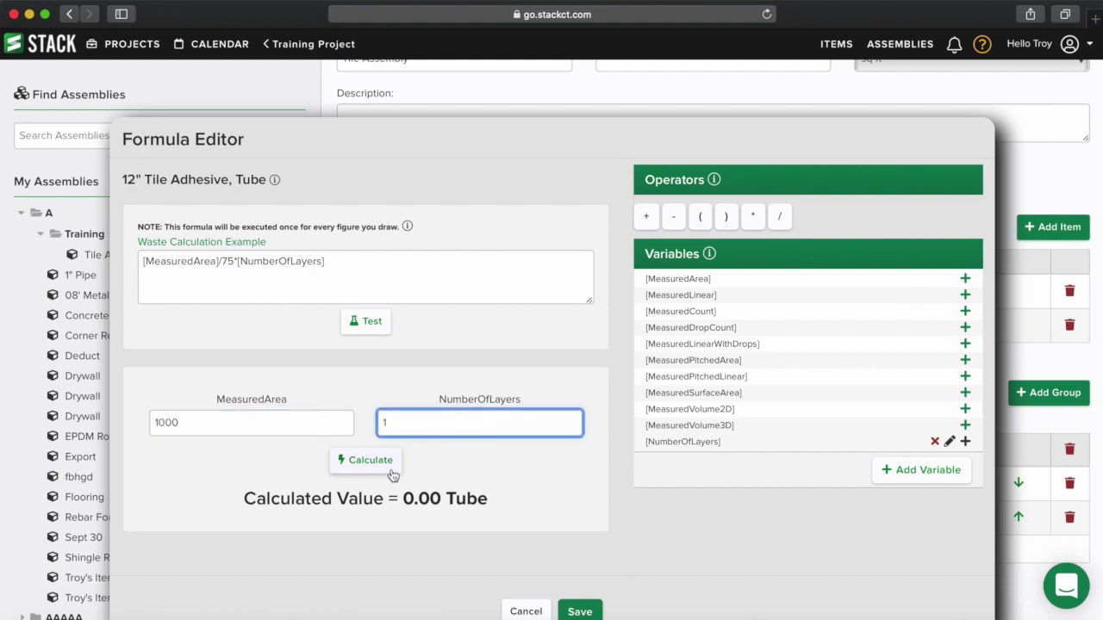
pyautogui.click(390, 470)
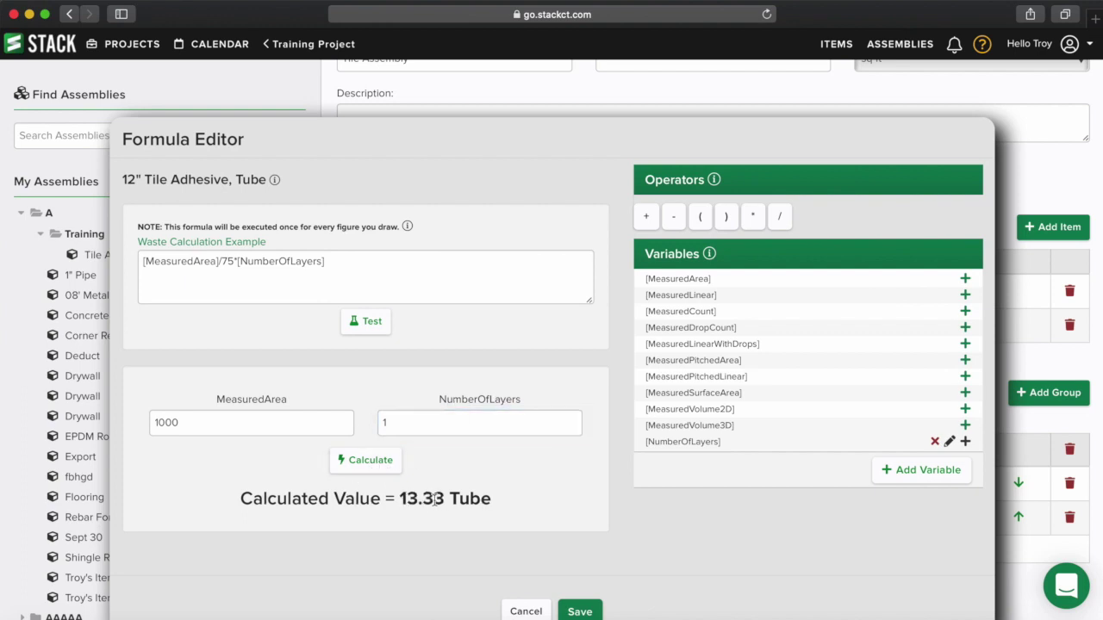
# - Retest with 2 and 3 layers, then save the 12" Tile Adhesive formula
pyautogui.doubleClick(409, 422)
pyautogui.press('BackSpace')
pyautogui.write('2')
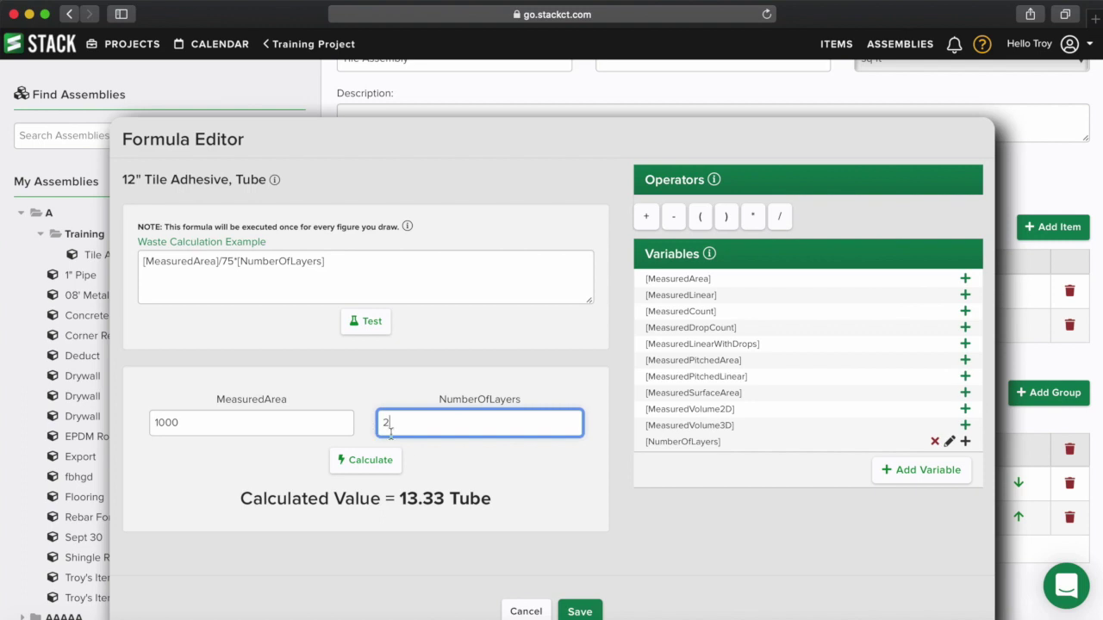
pyautogui.click(374, 460)
pyautogui.click(396, 422)
pyautogui.press('BackSpace')
pyautogui.write('3')
pyautogui.click(369, 461)
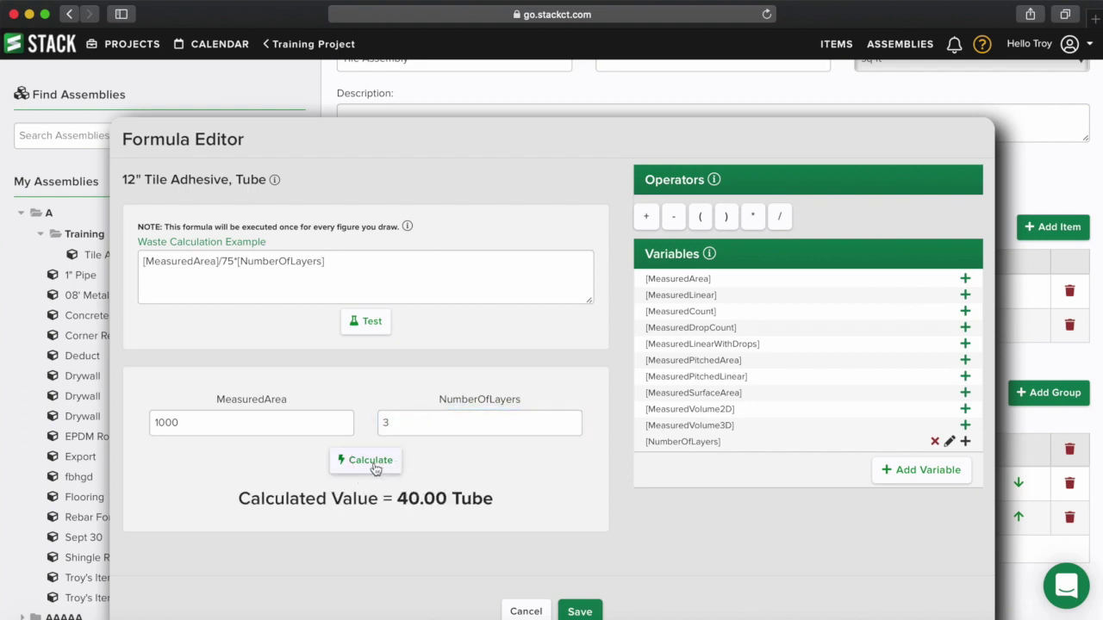
pyautogui.scroll(-1, 505, 473)
pyautogui.click(581, 587)
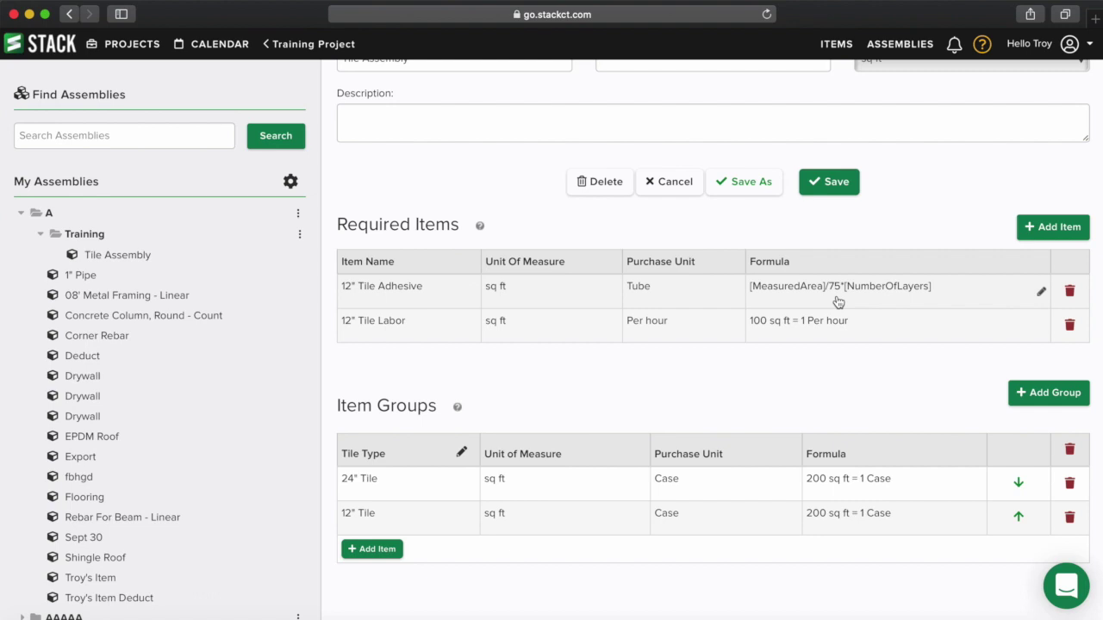
# - Save the Tile Assembly and return to the Training Project takeoff list
pyautogui.scroll(3, 811, 301)
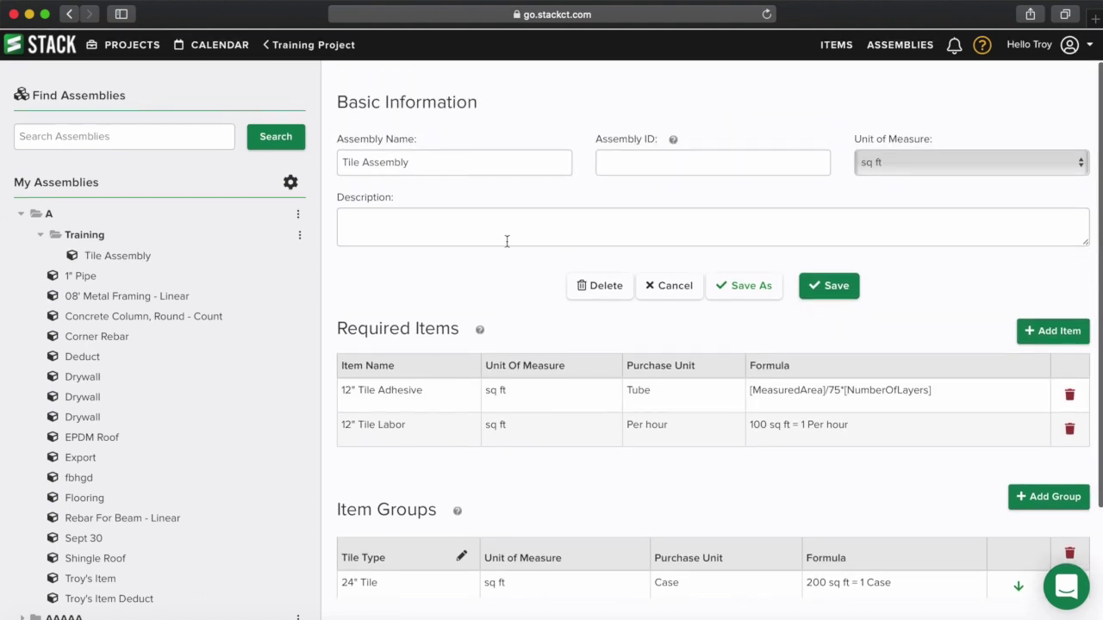
pyautogui.click(833, 284)
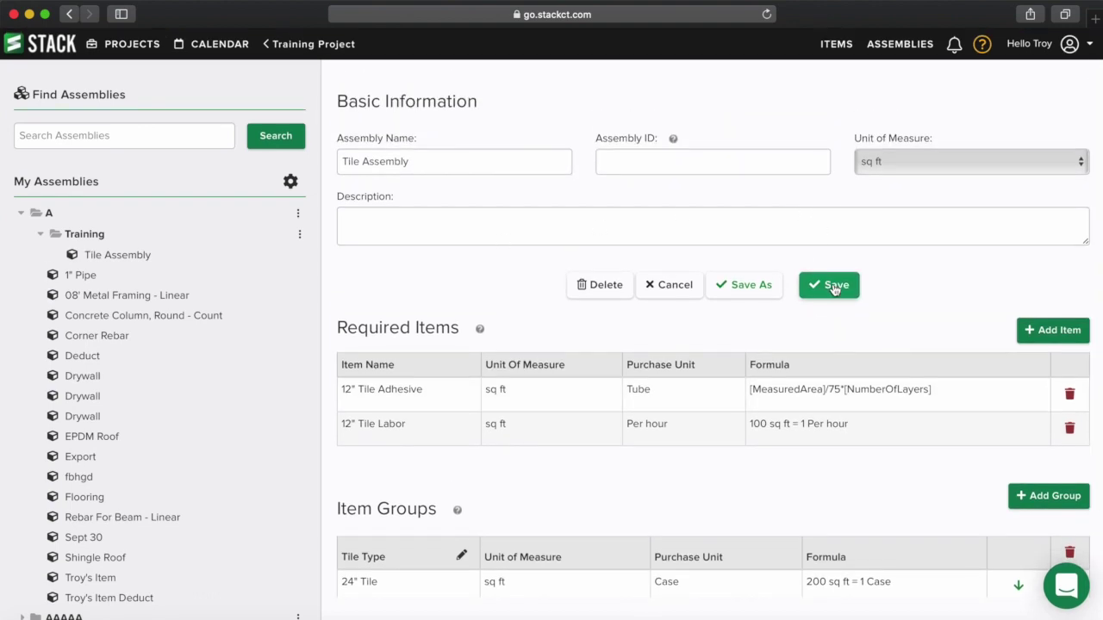
pyautogui.click(297, 44)
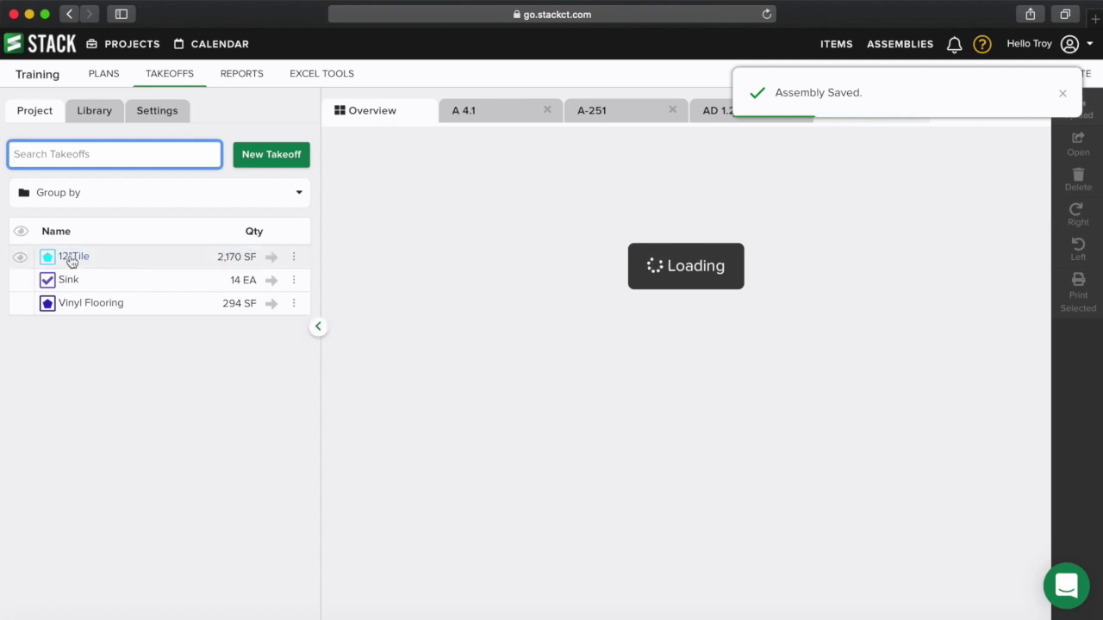
# - Set Number Of Layers to 2 in the 12"Tile takeoff's Tile Assembly options and save
pyautogui.click(69, 259)
pyautogui.scroll(-2, 172, 483)
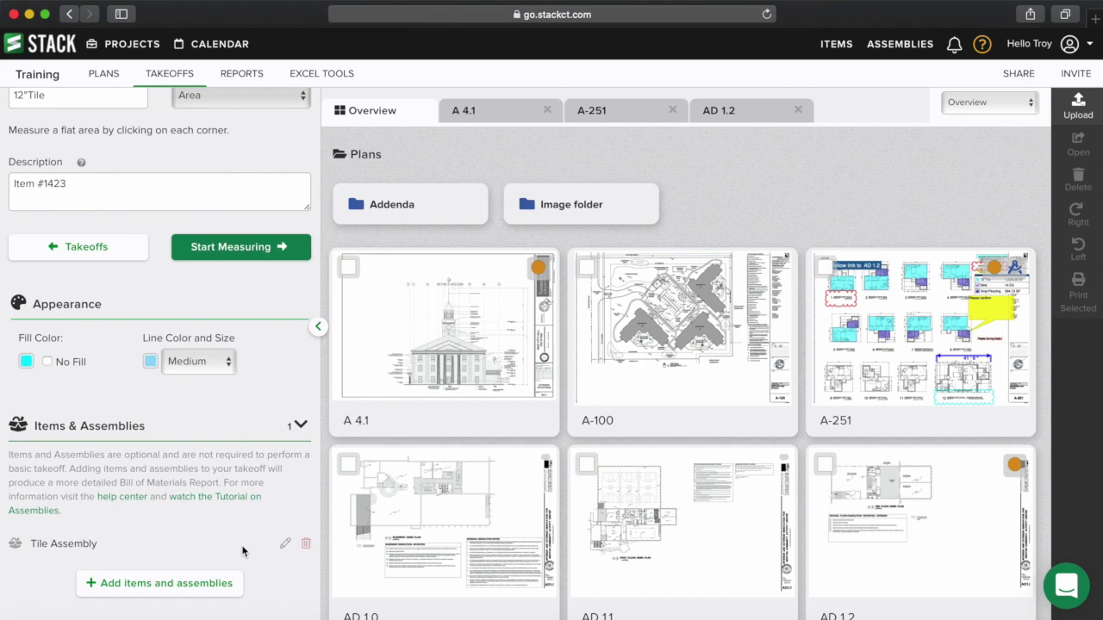
pyautogui.click(284, 546)
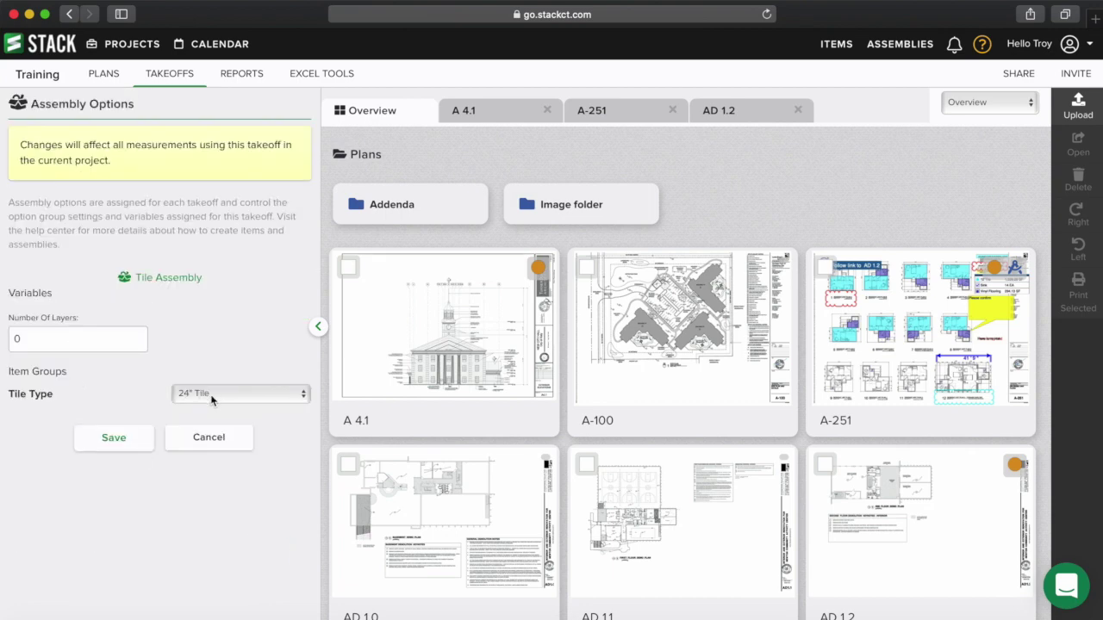
pyautogui.click(38, 340)
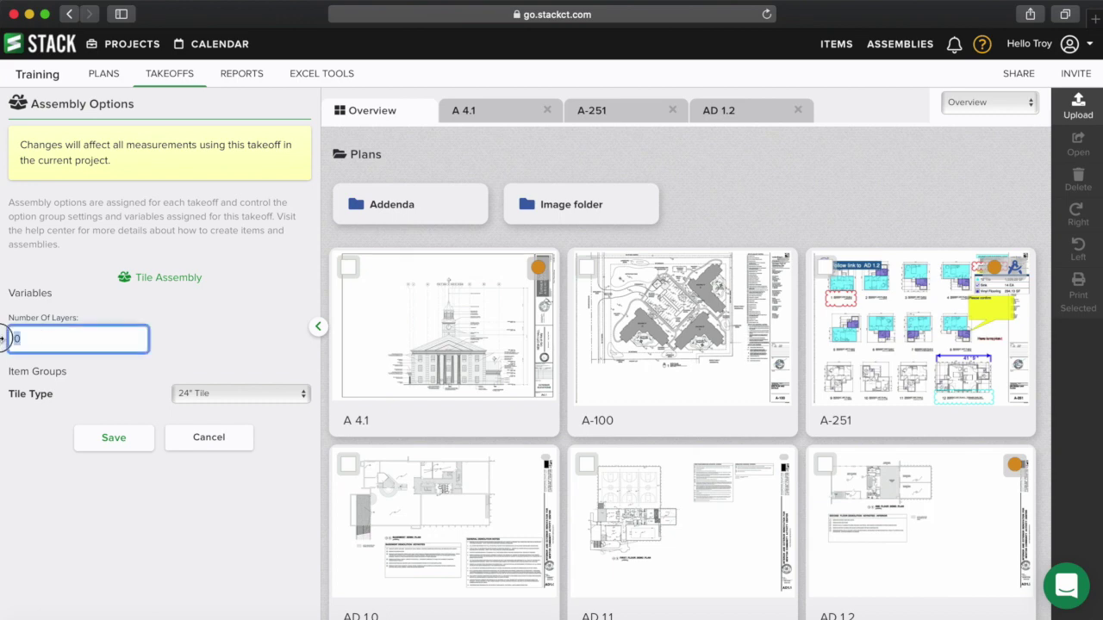
pyautogui.write('2')
pyautogui.click(111, 442)
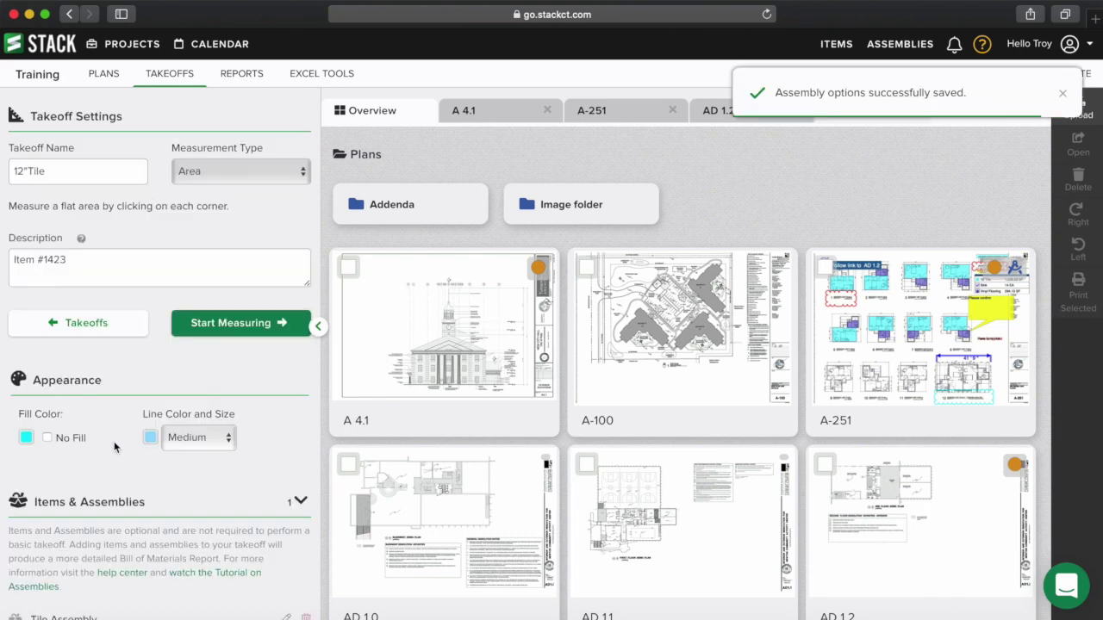
# - Review the Item Cost By Takeoff report ($4,619.51), then open assemblies folder A
pyautogui.click(246, 74)
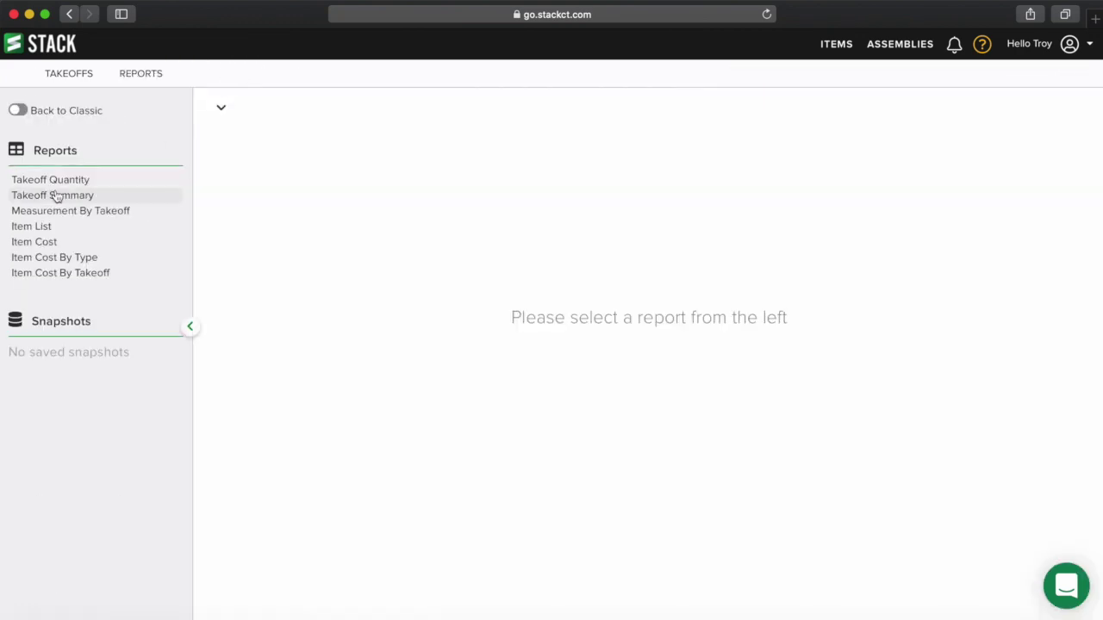
pyautogui.click(74, 273)
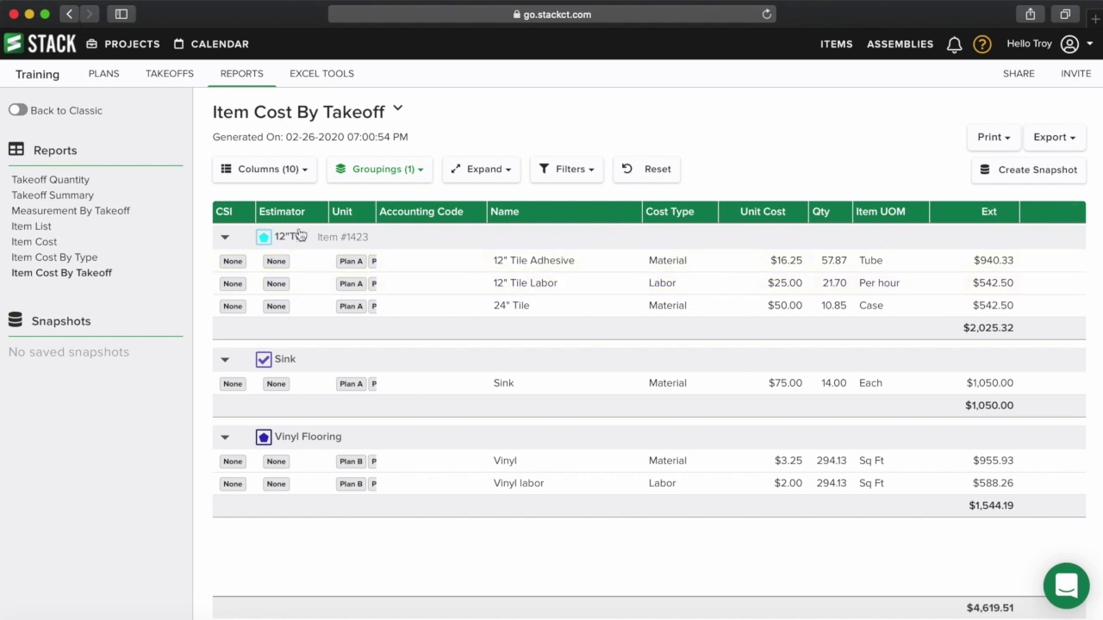
pyautogui.click(917, 44)
pyautogui.click(50, 215)
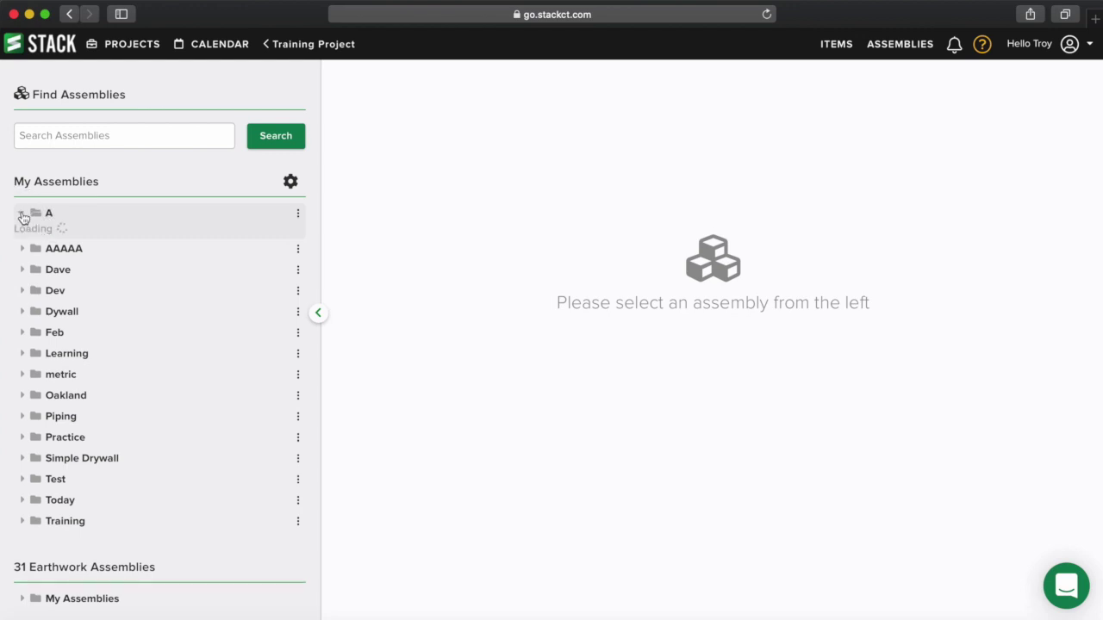
# - Inspect the Training > Tile Assembly items and groups, then cancel without saving
pyautogui.click(39, 237)
pyautogui.click(86, 255)
pyautogui.scroll(-3, 512, 274)
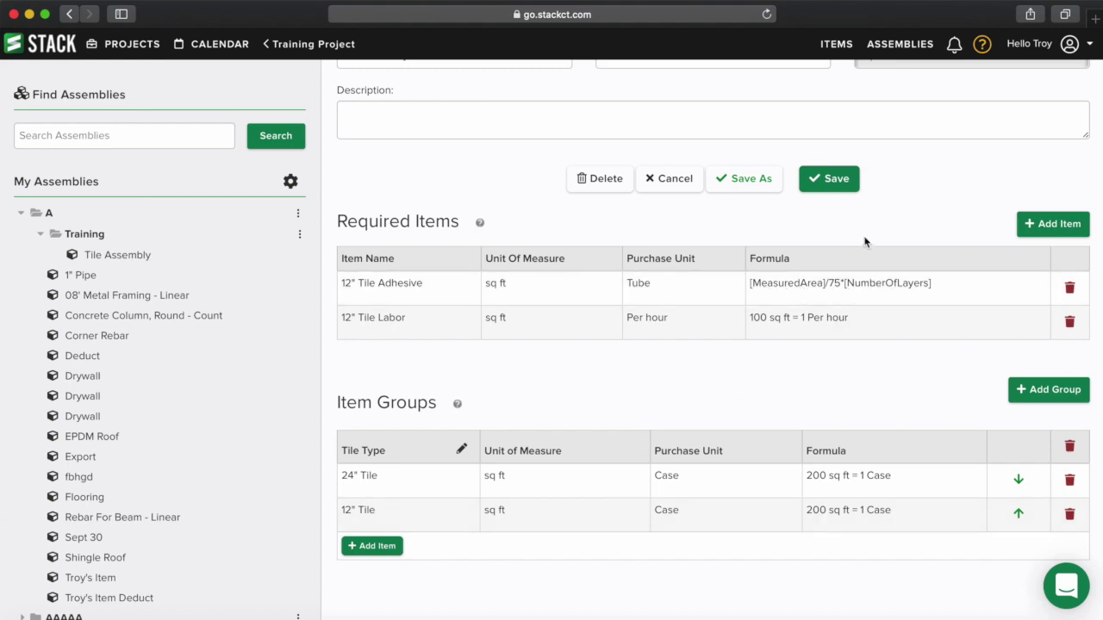
pyautogui.click(680, 183)
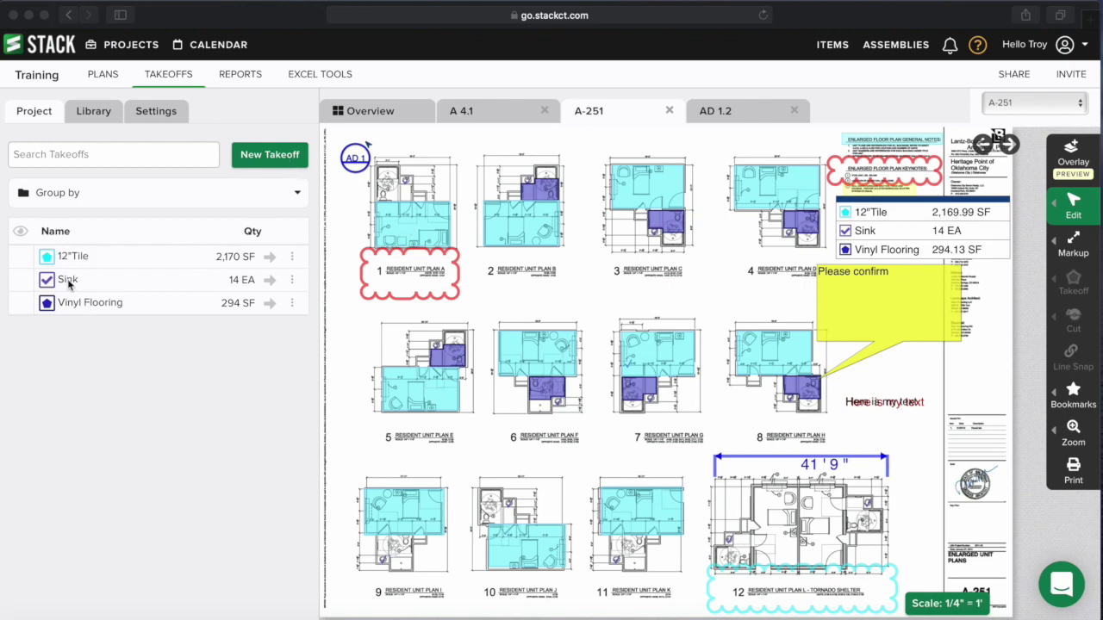
# - Create a new takeoff named Drywall with Linear measurement type
pyautogui.click(278, 158)
pyautogui.click(278, 156)
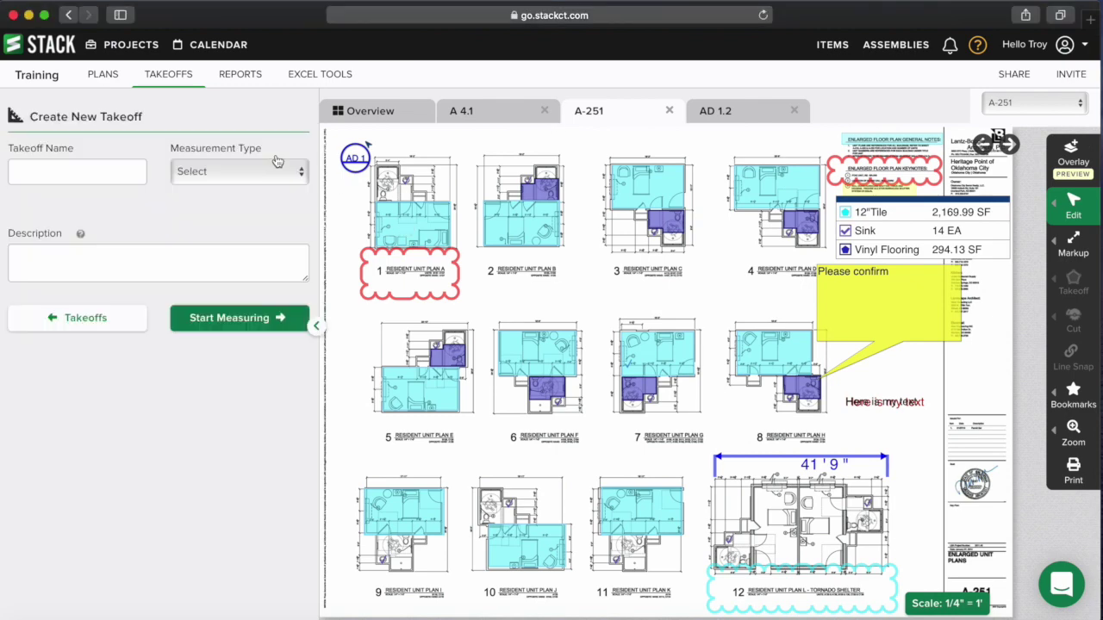
pyautogui.click(77, 173)
pyautogui.write('Drywall')
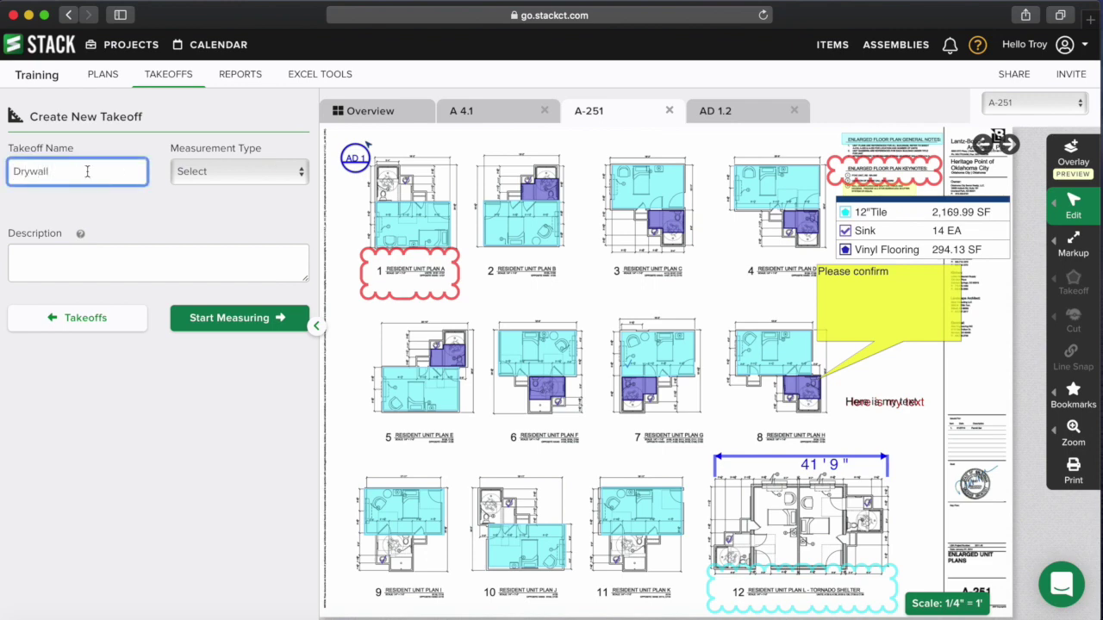
pyautogui.click(207, 171)
pyautogui.click(211, 201)
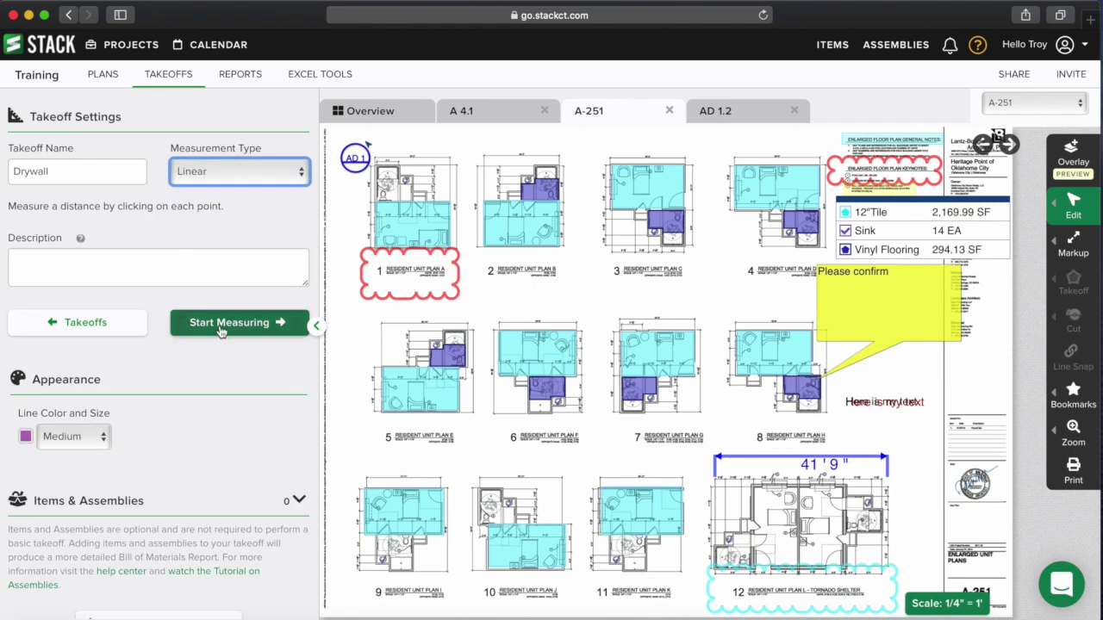
pyautogui.scroll(-2, 215, 336)
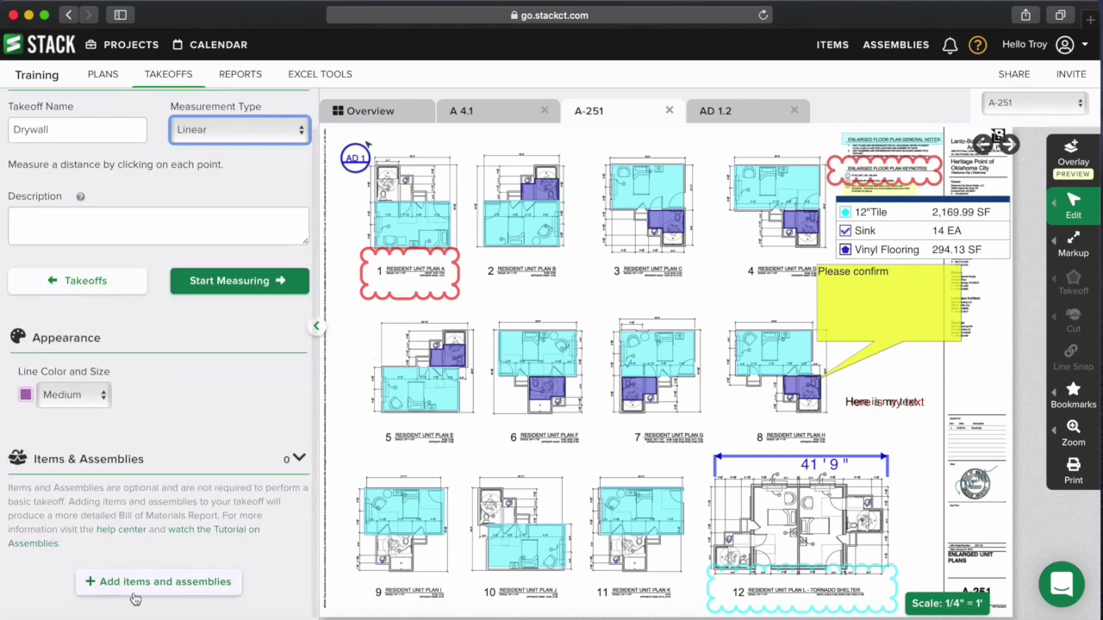
pyautogui.scroll(2, 194, 387)
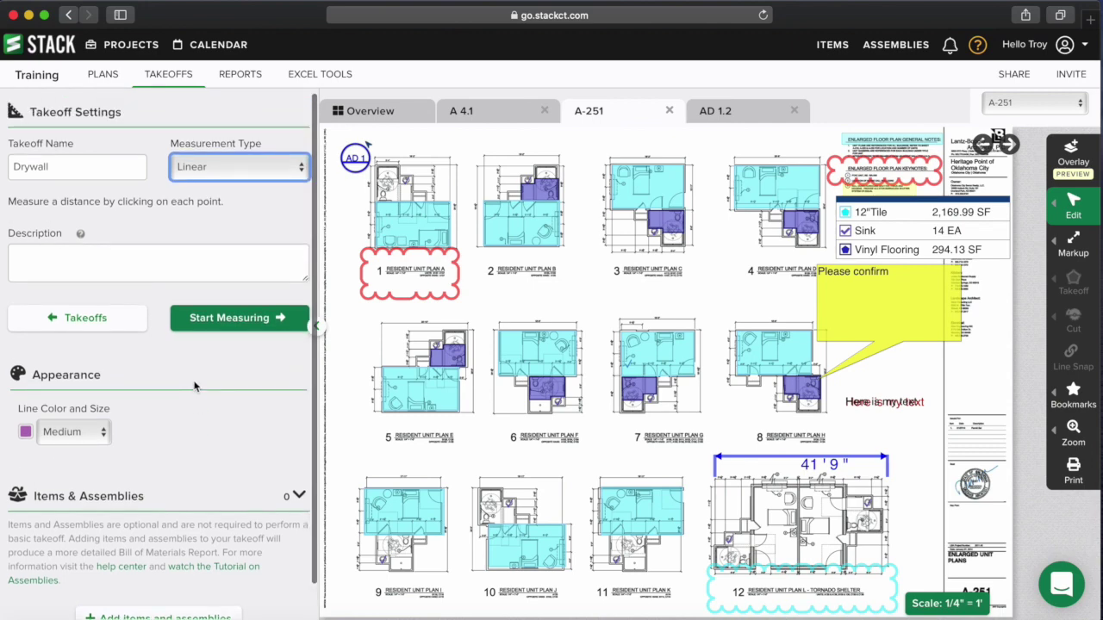
pyautogui.scroll(-2, 215, 219)
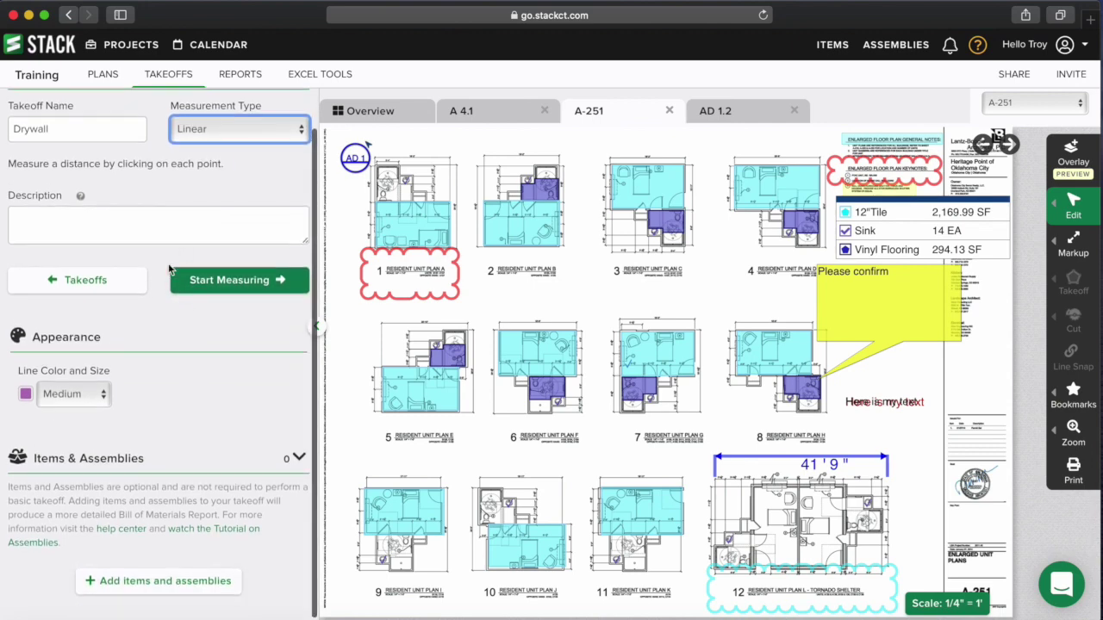
# - Queue GWB at Wall Partitions - Linear from STACK Assemblies > 09 21 16 - Gypsum Board
pyautogui.click(142, 591)
pyautogui.scroll(-2, 155, 442)
pyautogui.scroll(-5, 156, 443)
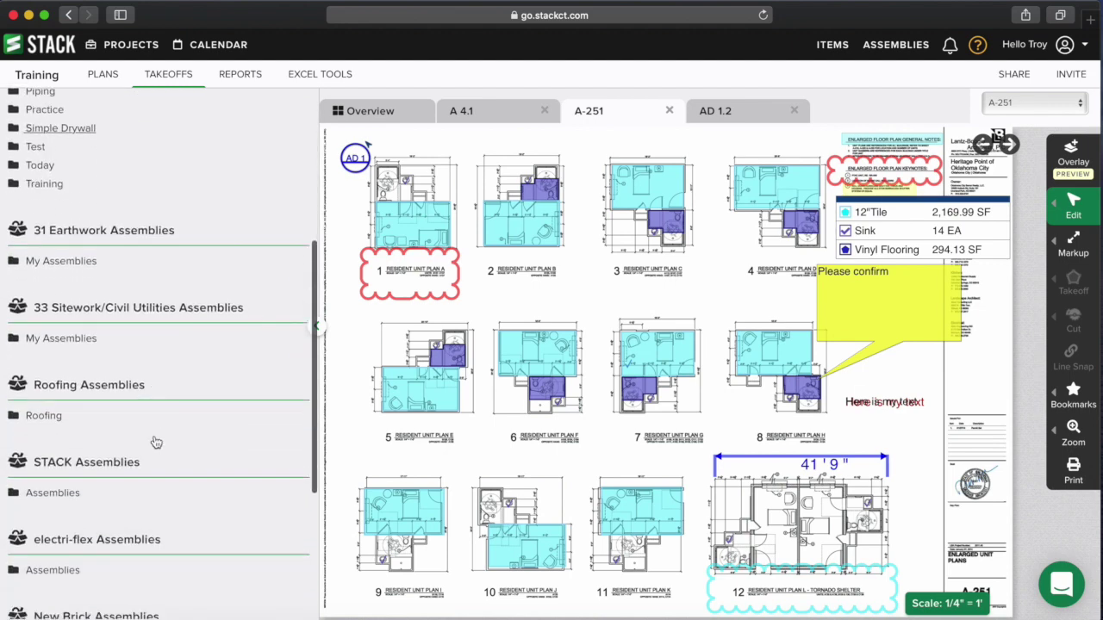
pyautogui.scroll(6, 147, 451)
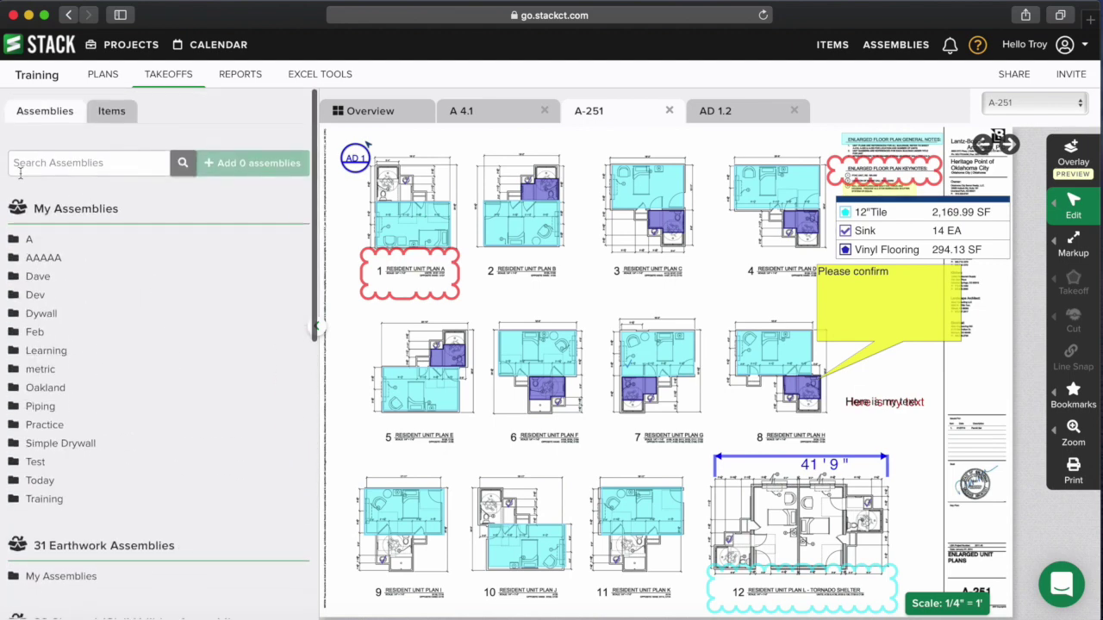
pyautogui.scroll(-10, 157, 245)
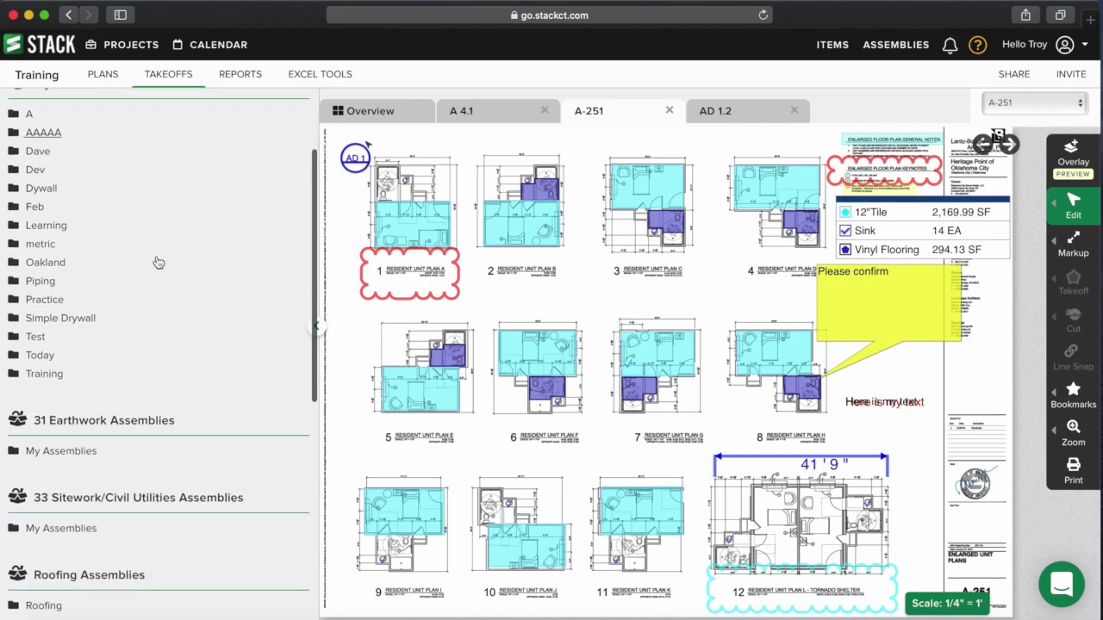
pyautogui.click(50, 294)
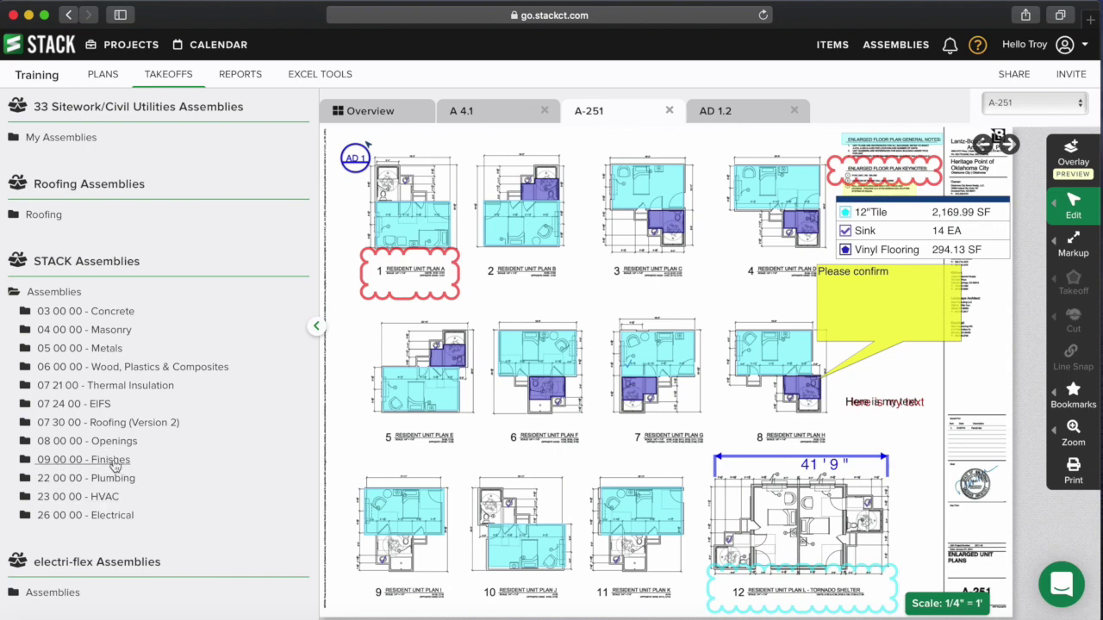
pyautogui.click(113, 462)
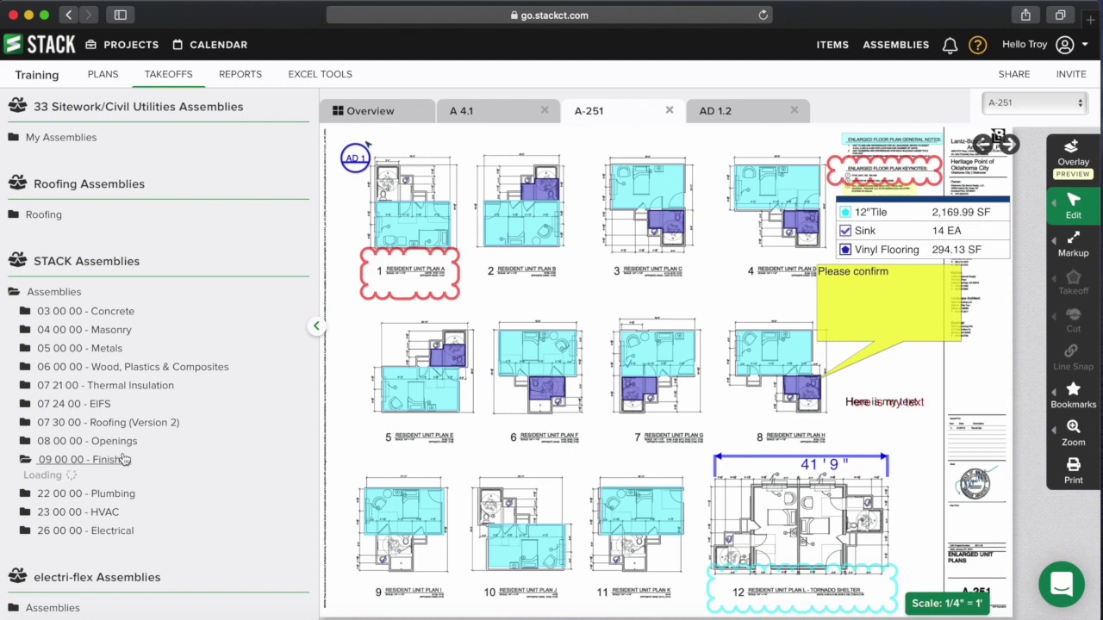
pyautogui.click(130, 480)
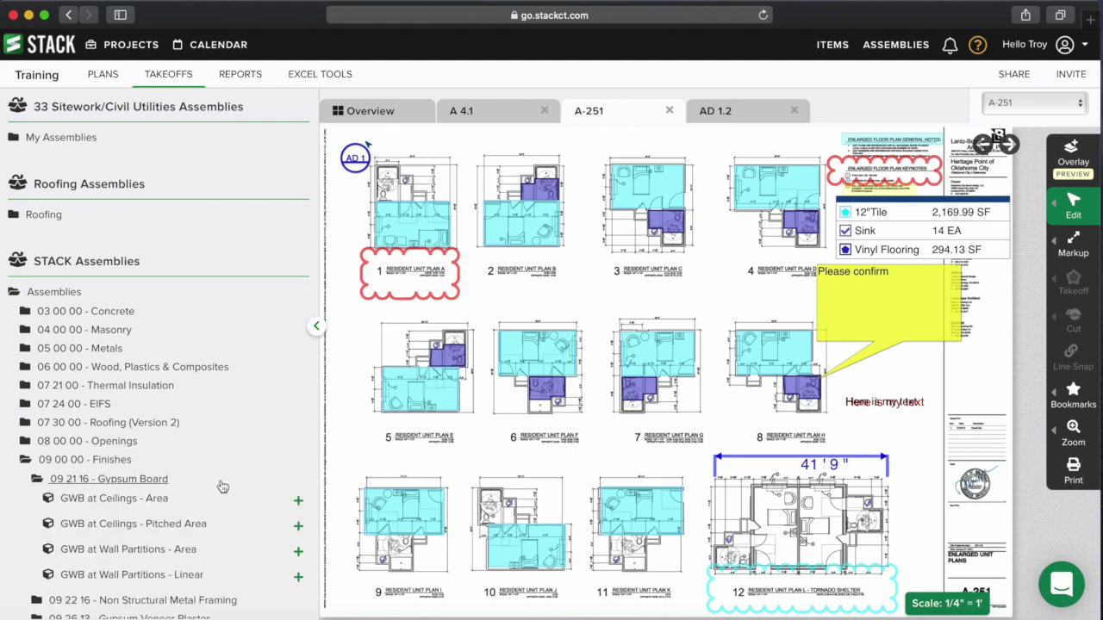
pyautogui.scroll(-1, 220, 488)
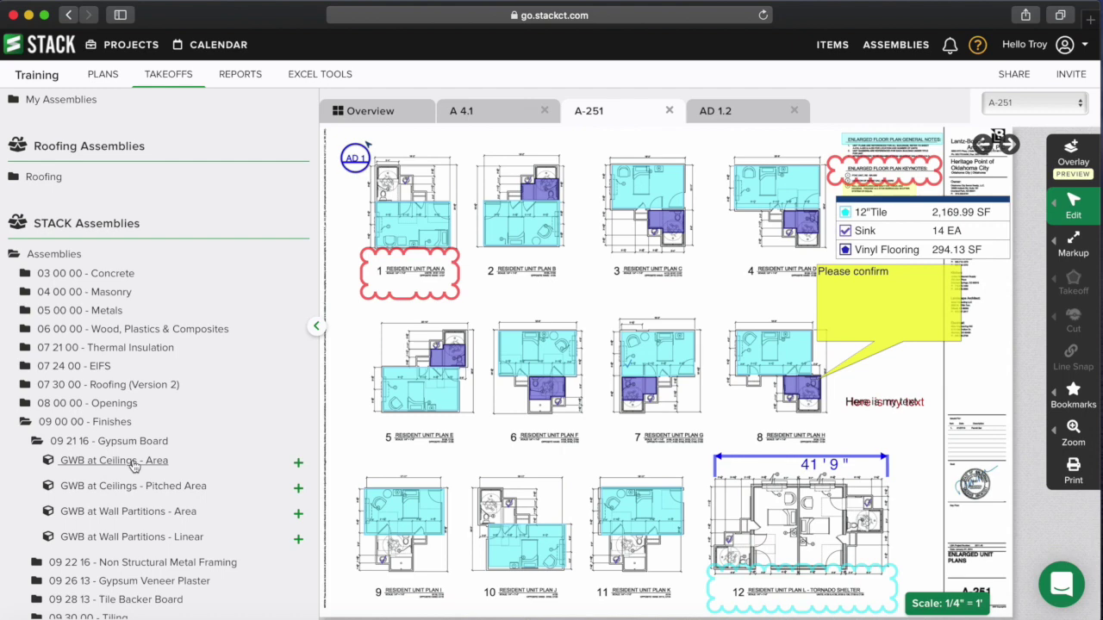
pyautogui.click(298, 541)
pyautogui.scroll(10, 259, 534)
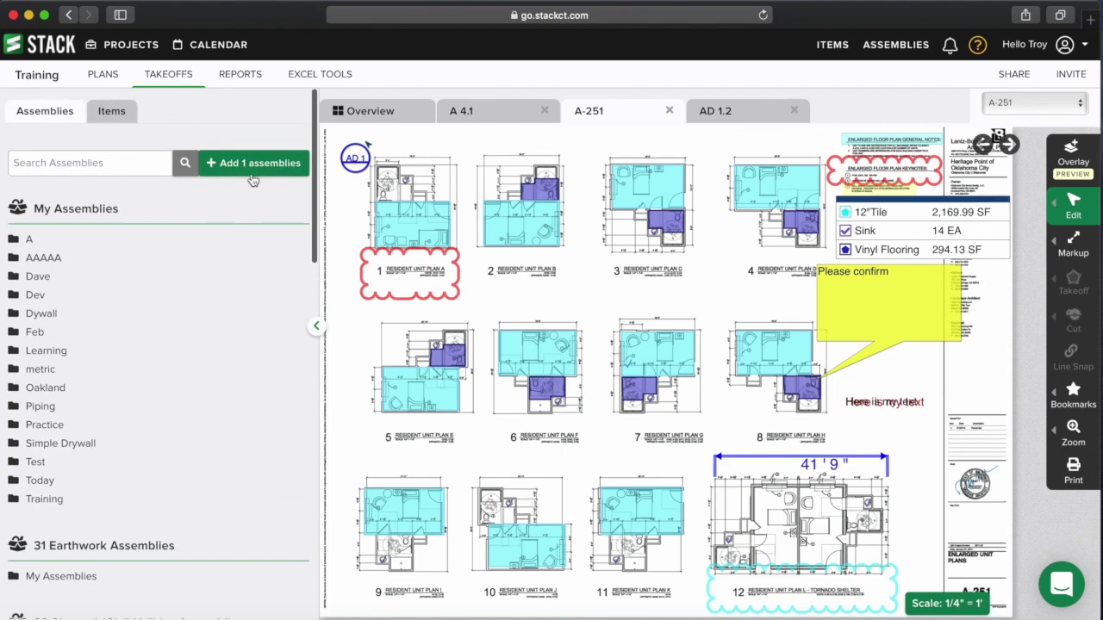
# - Attach the queued GWB at Wall Partitions - Linear assembly to the Drywall takeoff
pyautogui.click(257, 165)
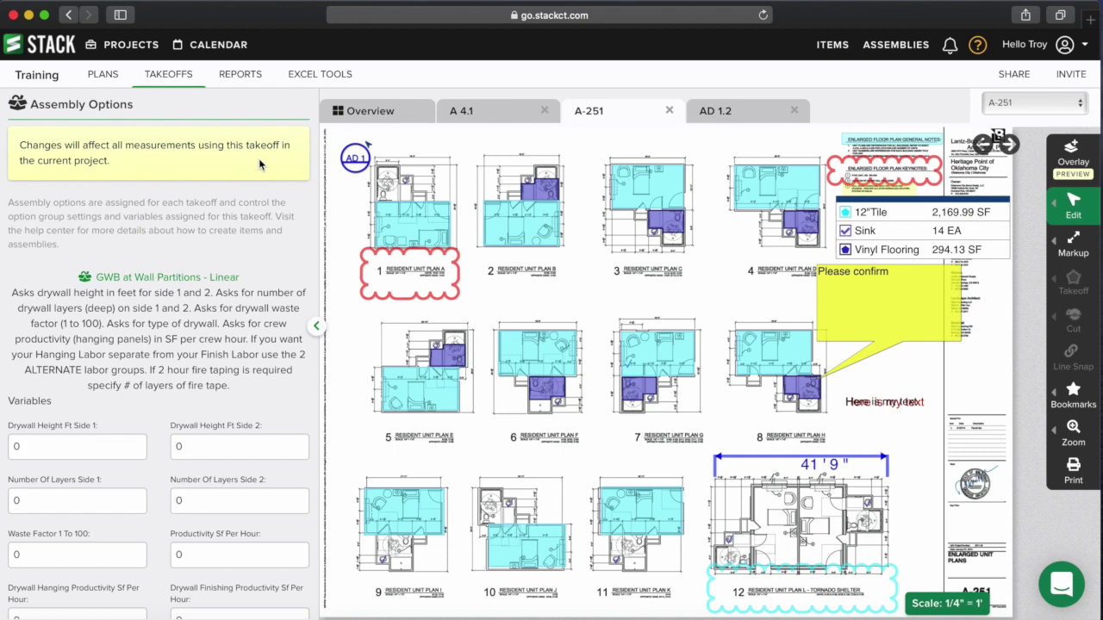
pyautogui.scroll(-5, 219, 366)
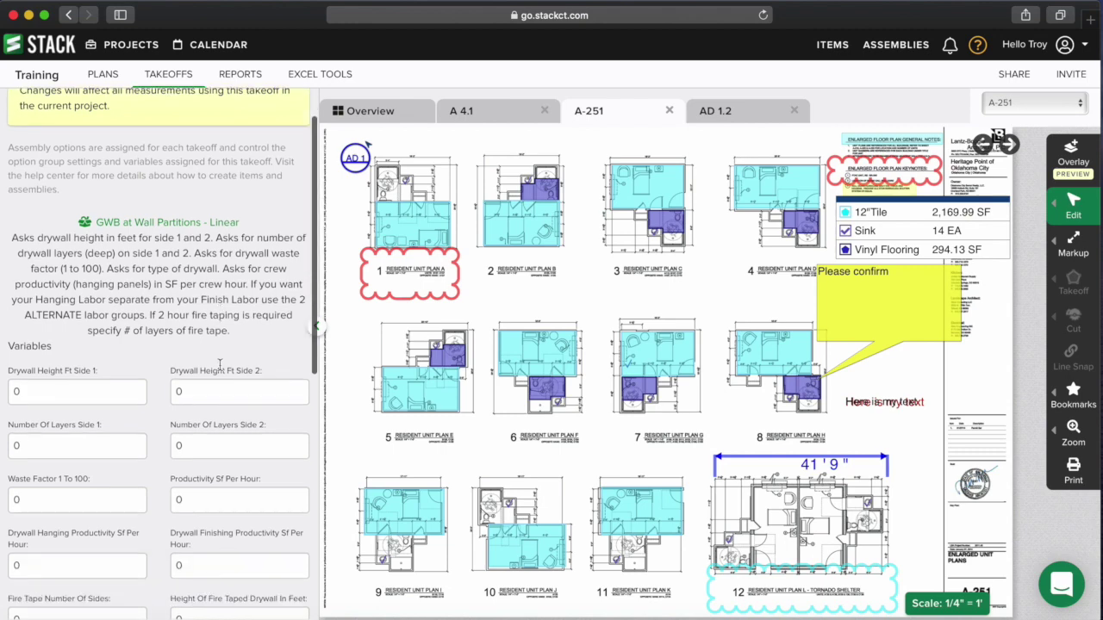
pyautogui.scroll(-4, 220, 367)
pyautogui.scroll(7, 220, 365)
pyautogui.scroll(4, 220, 365)
pyautogui.scroll(-5, 227, 336)
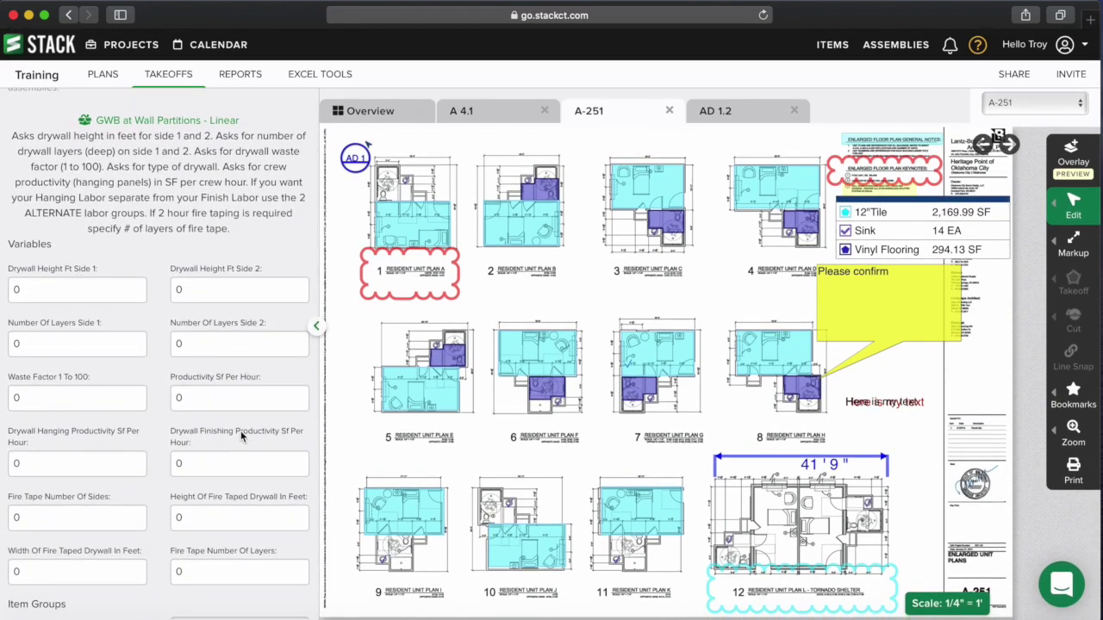
pyautogui.scroll(-5, 241, 422)
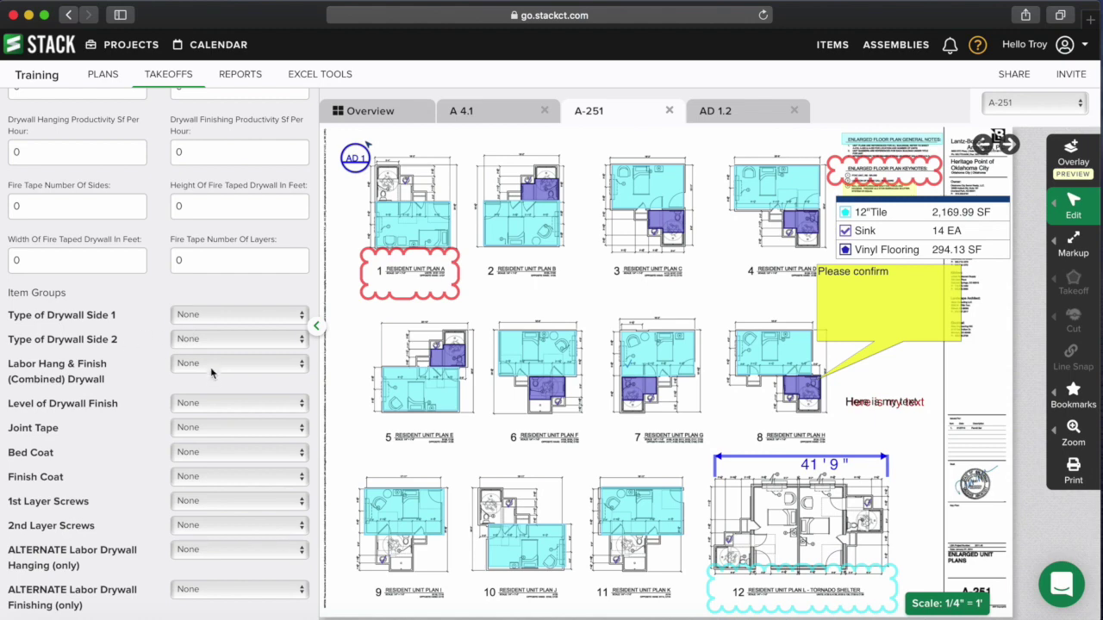
pyautogui.scroll(-2, 216, 388)
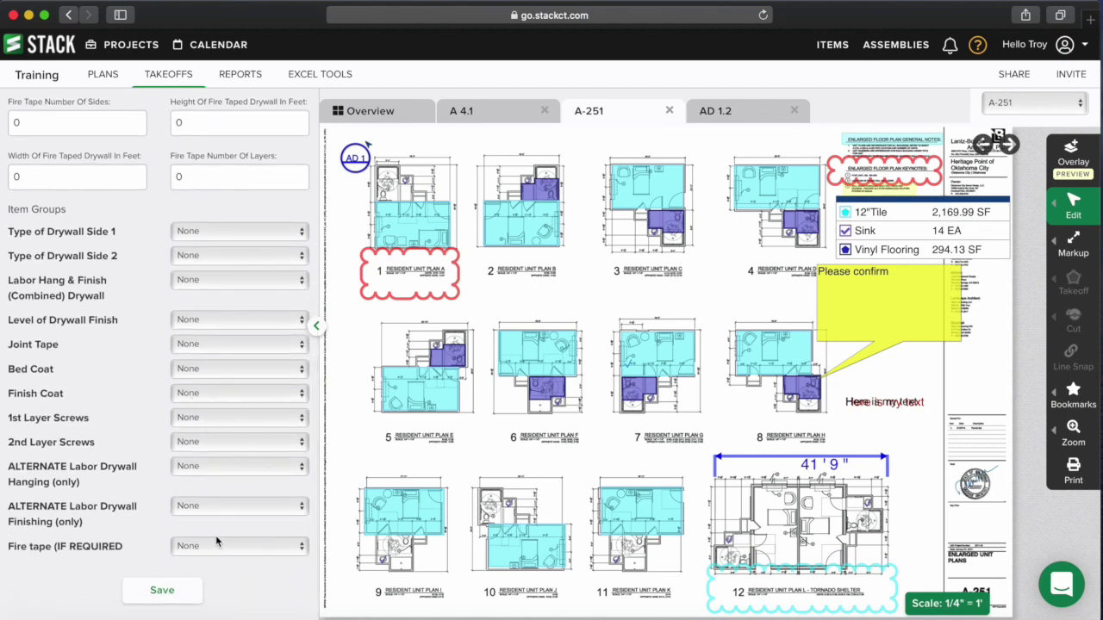
pyautogui.scroll(10, 219, 425)
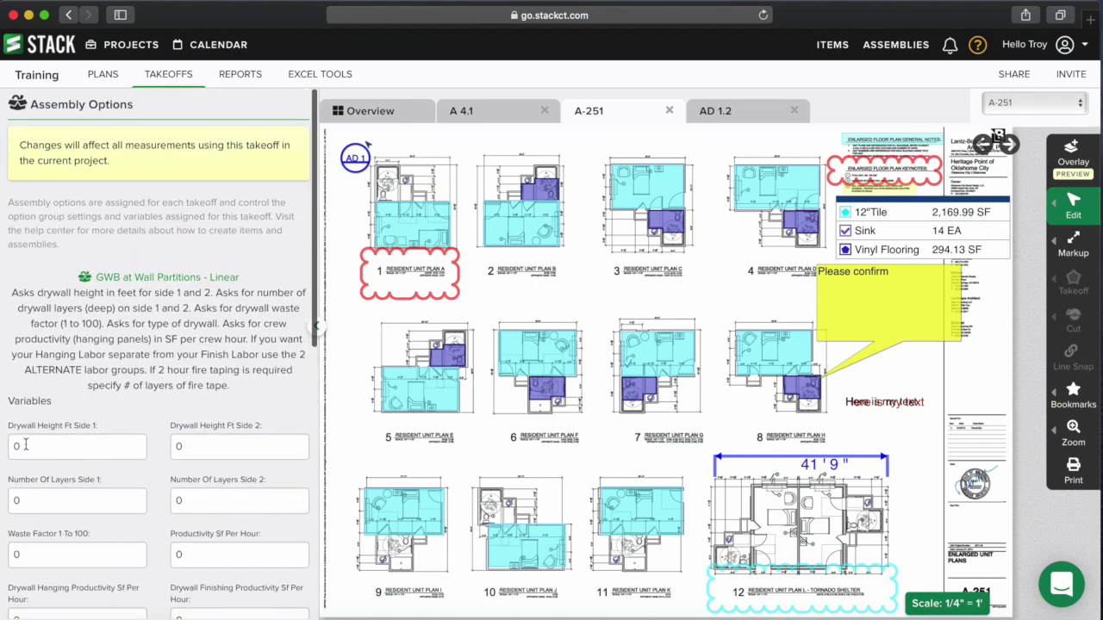
# - Keep Side 1 drywall height 10 with 1 layer, and clear both Side 2 fields
pyautogui.click(83, 447)
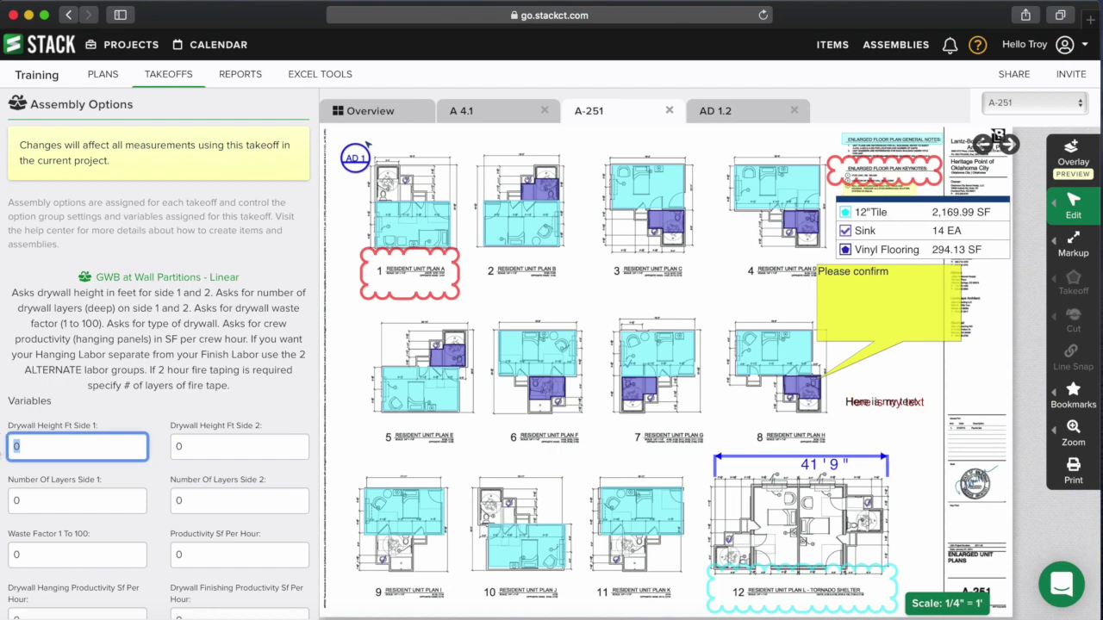
pyautogui.press('Tab')
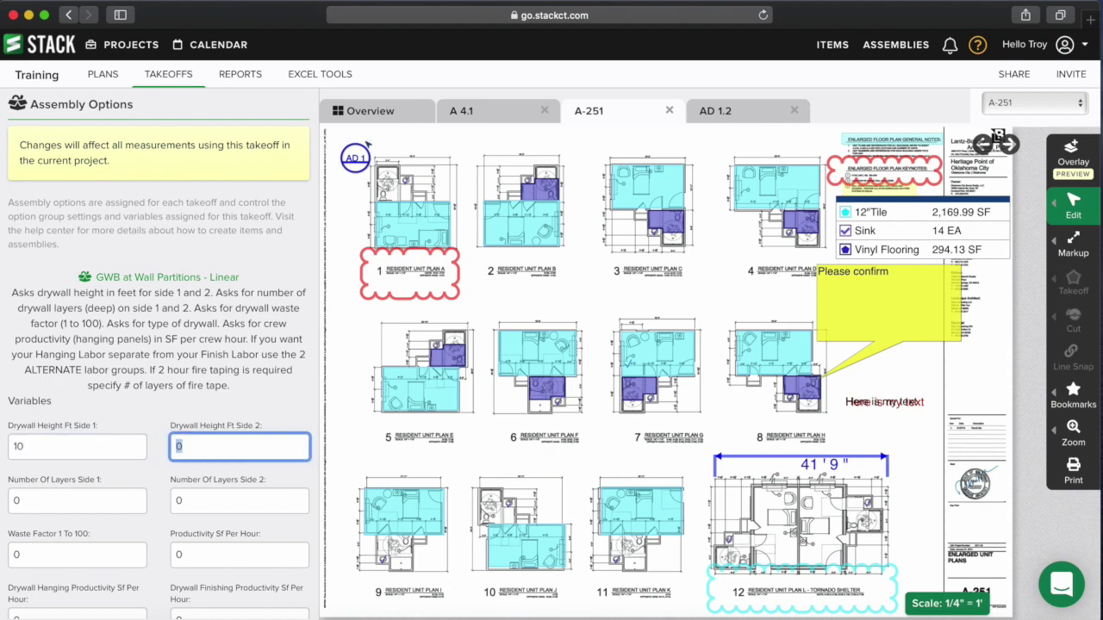
pyautogui.press('Tab')
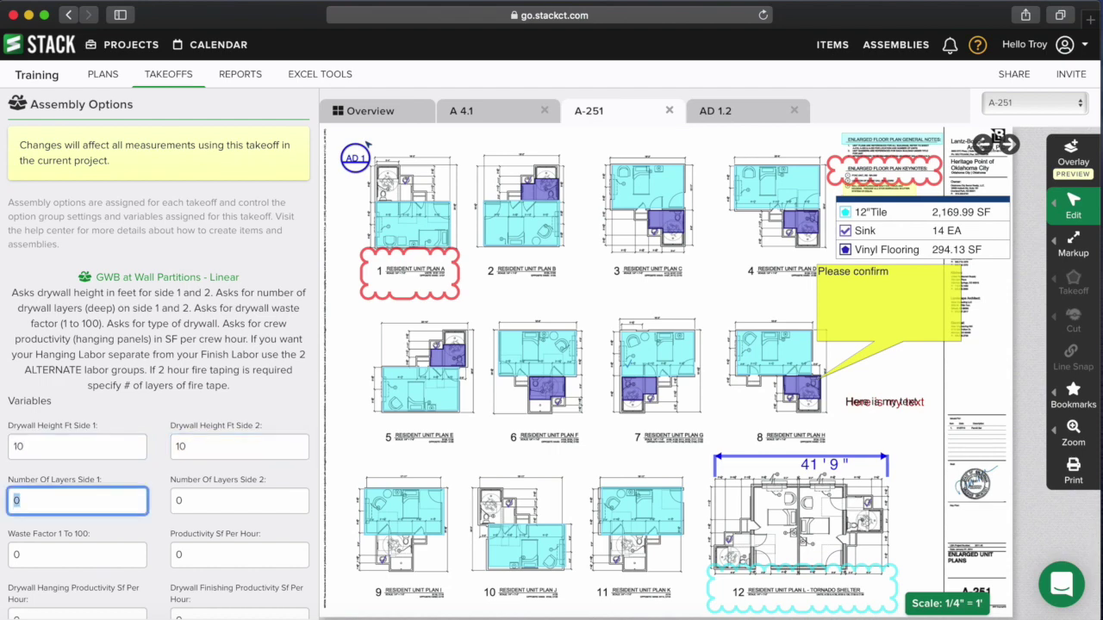
pyautogui.press('Tab')
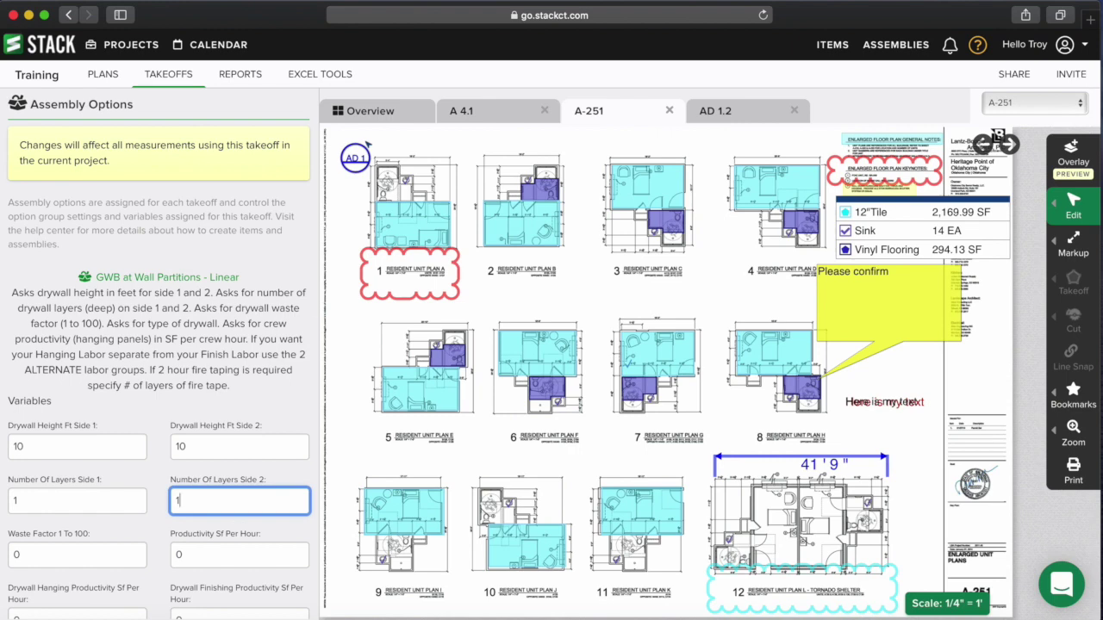
pyautogui.click(241, 448)
pyautogui.press('BackSpace')
pyautogui.press('BackSpace')
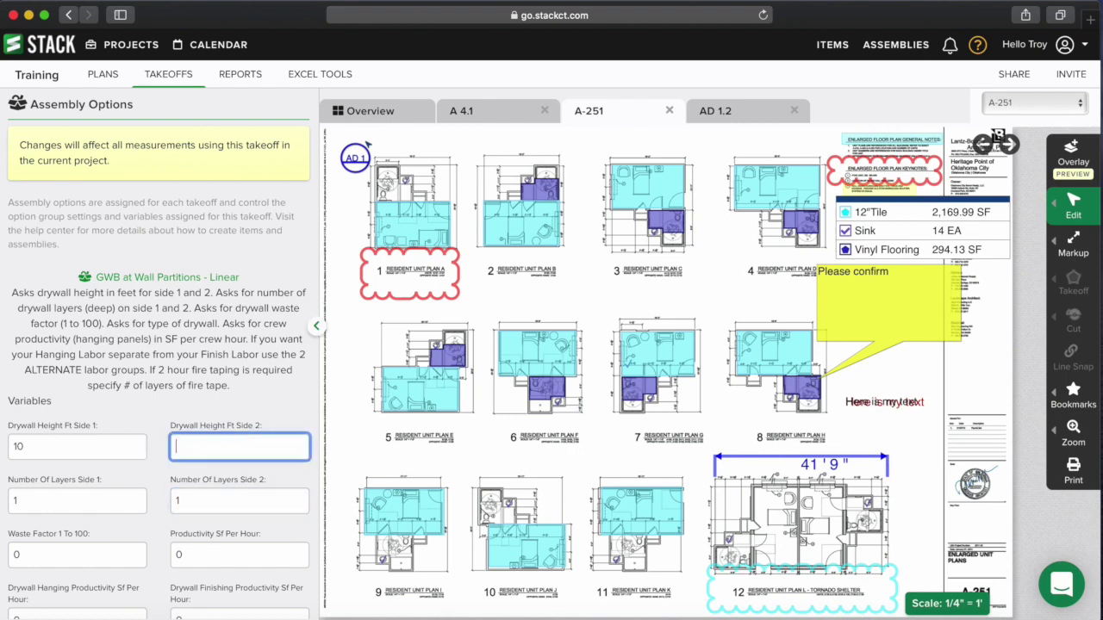
pyautogui.click(196, 493)
pyautogui.press('BackSpace')
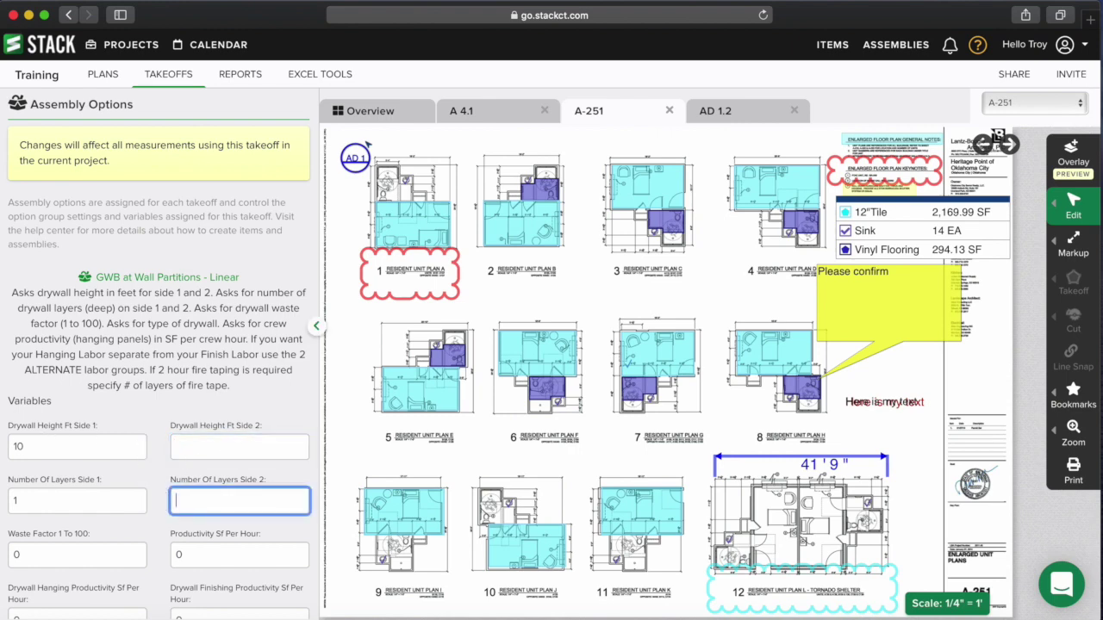
# - Set the waste factor to 10 and productivity to 100 SF/hour
pyautogui.moveTo(460, 377)
pyautogui.scroll(-3, 196, 406)
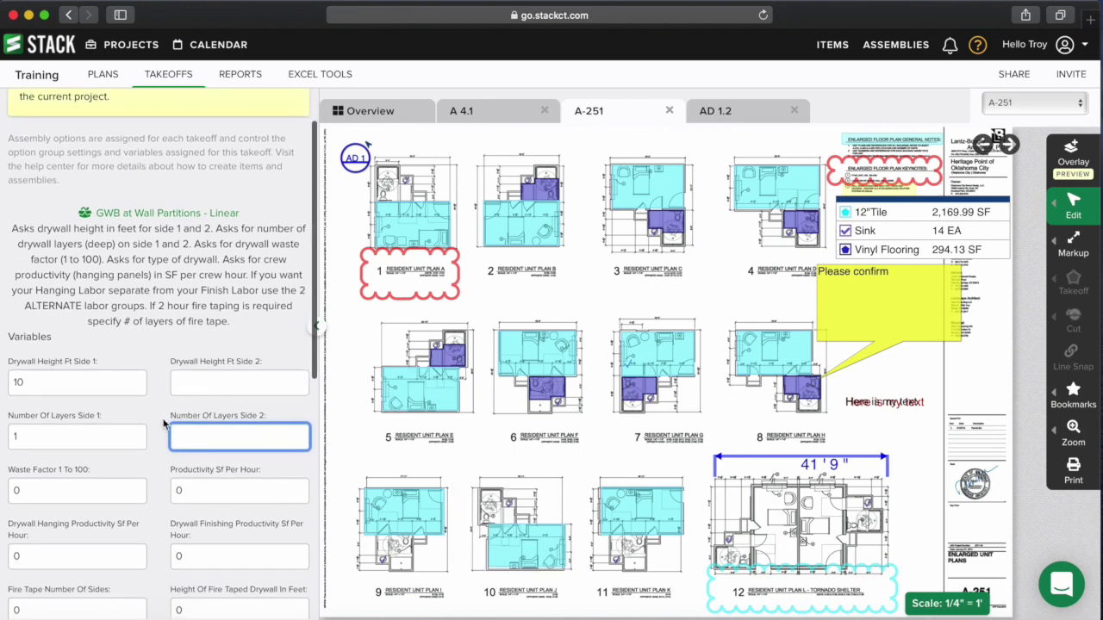
pyautogui.doubleClick(58, 495)
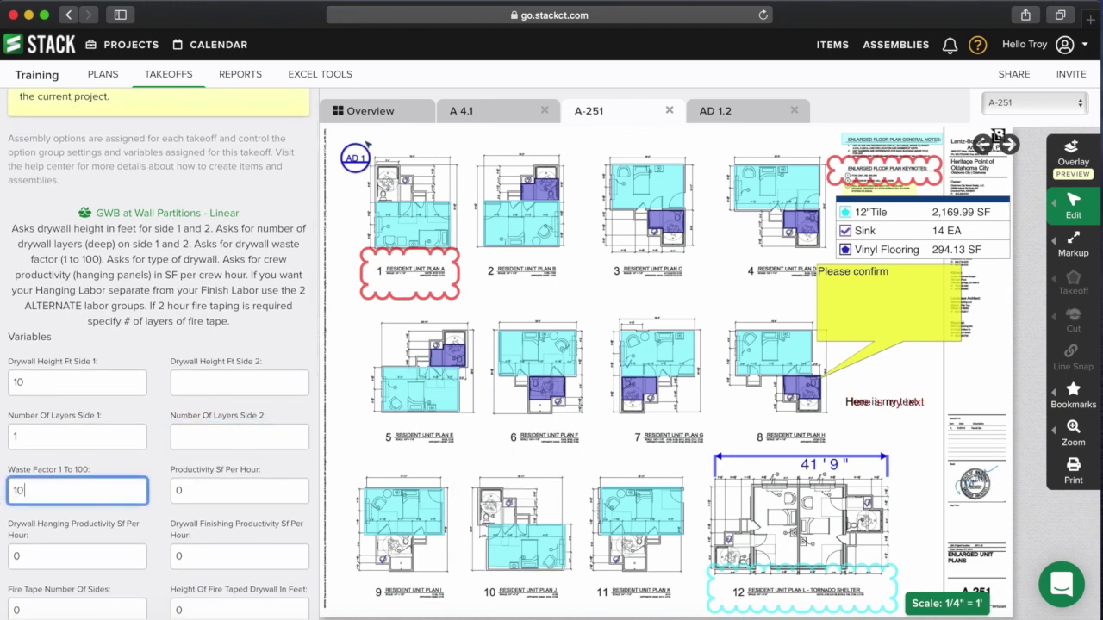
pyautogui.doubleClick(212, 493)
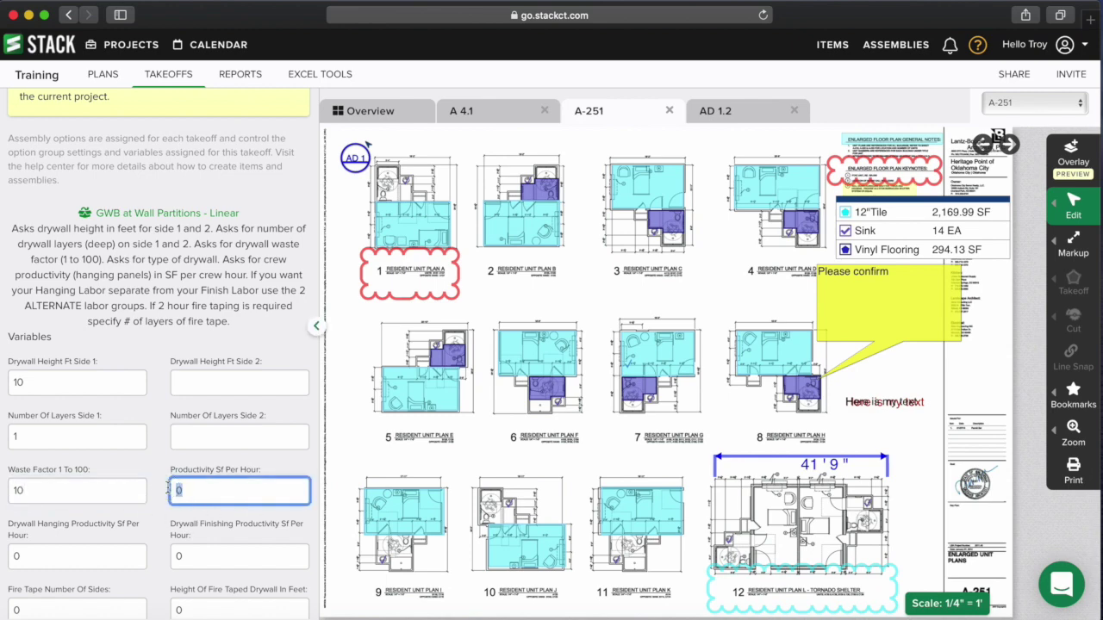
pyautogui.write('10')
pyautogui.scroll(-3, 217, 489)
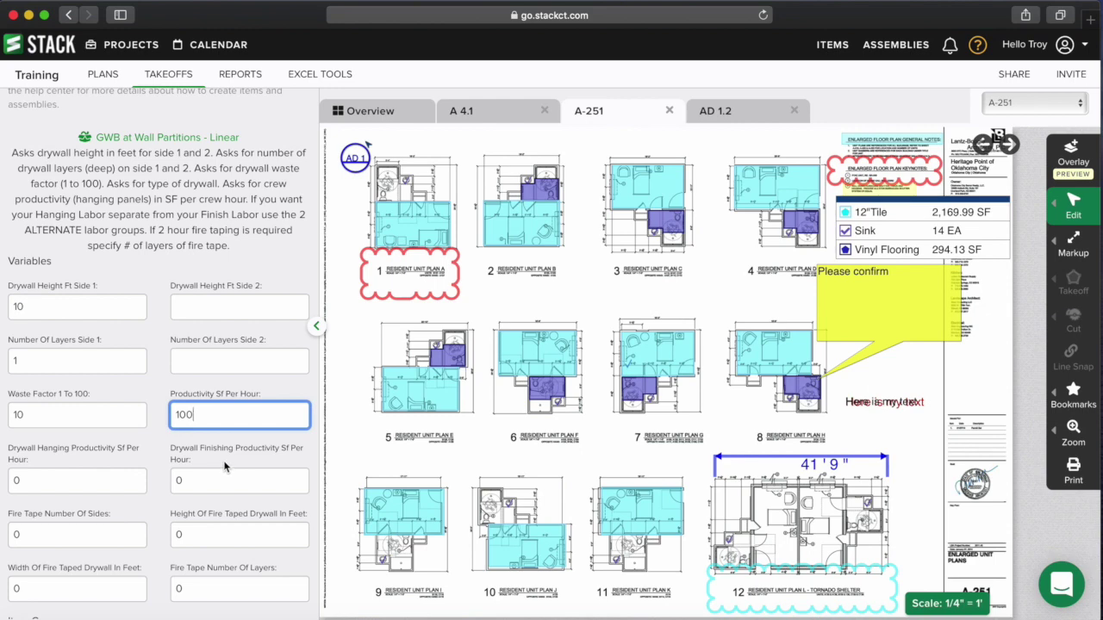
pyautogui.scroll(-1, 224, 467)
pyautogui.scroll(-1, 223, 461)
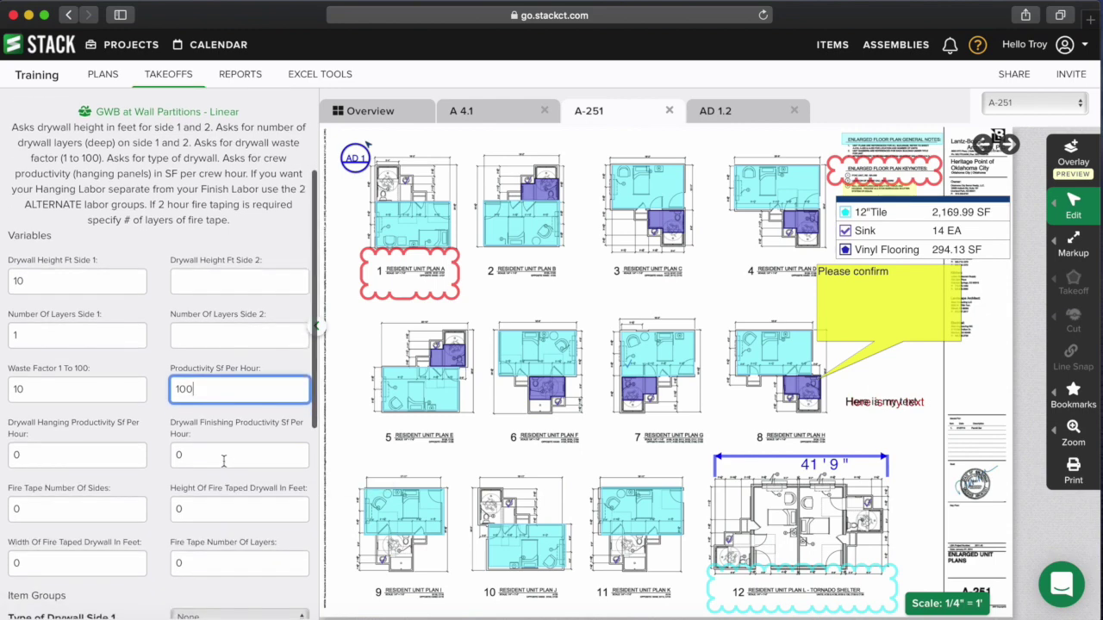
pyautogui.scroll(-1, 223, 461)
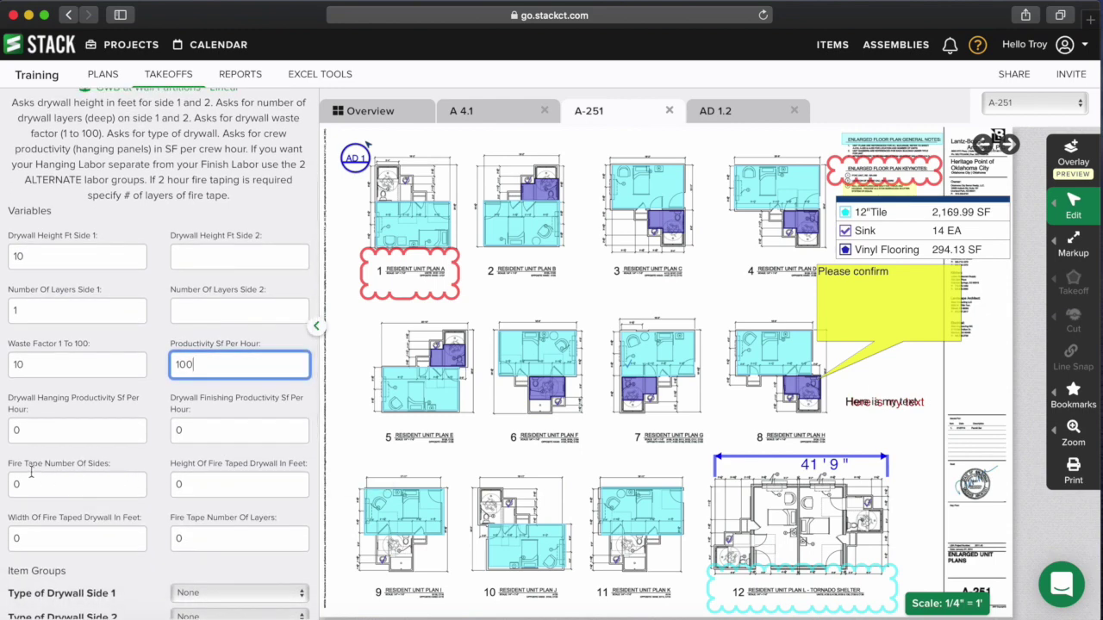
pyautogui.scroll(-1, 246, 472)
pyautogui.scroll(-1, 246, 472)
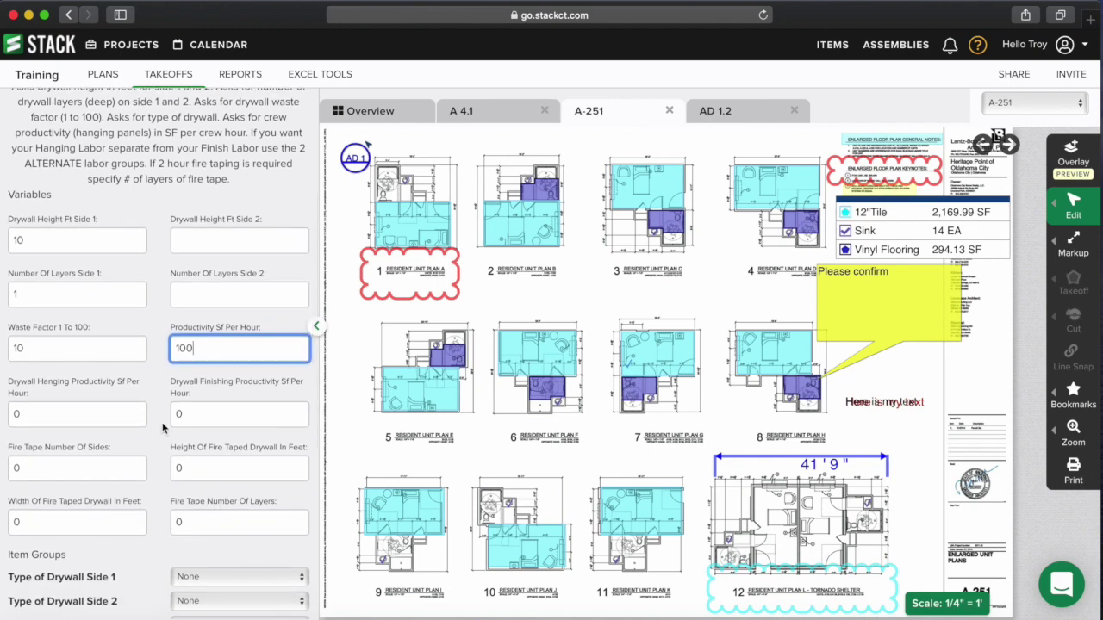
pyautogui.scroll(1, 175, 441)
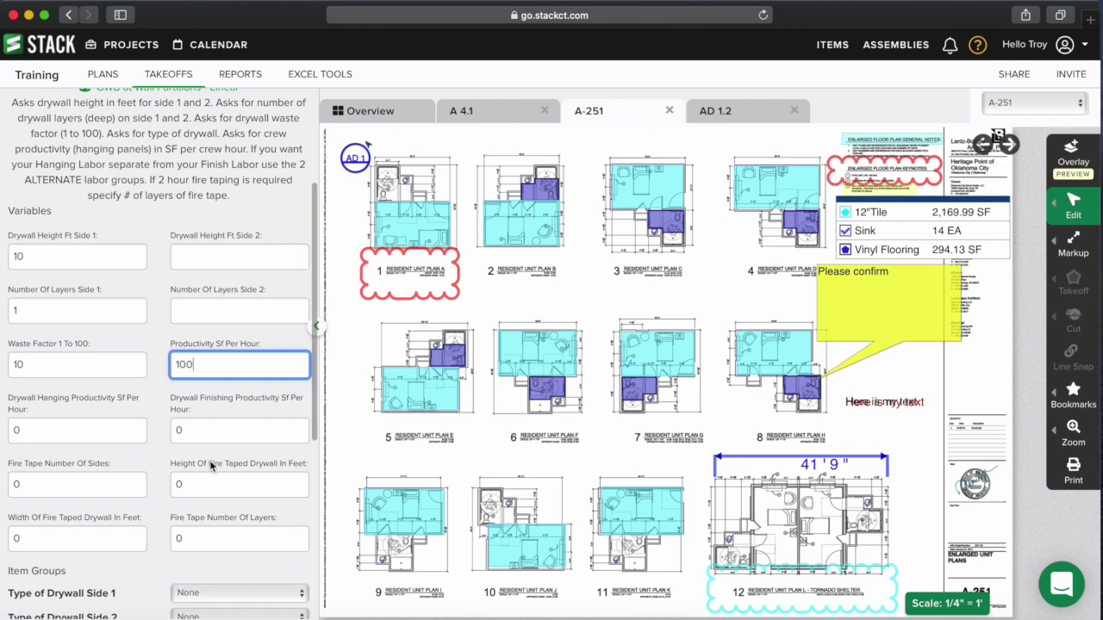
pyautogui.scroll(-5, 209, 460)
# - Set side 1 to 5/8 in Mold Resistant Drywall with a Level 4 finish
pyautogui.click(213, 393)
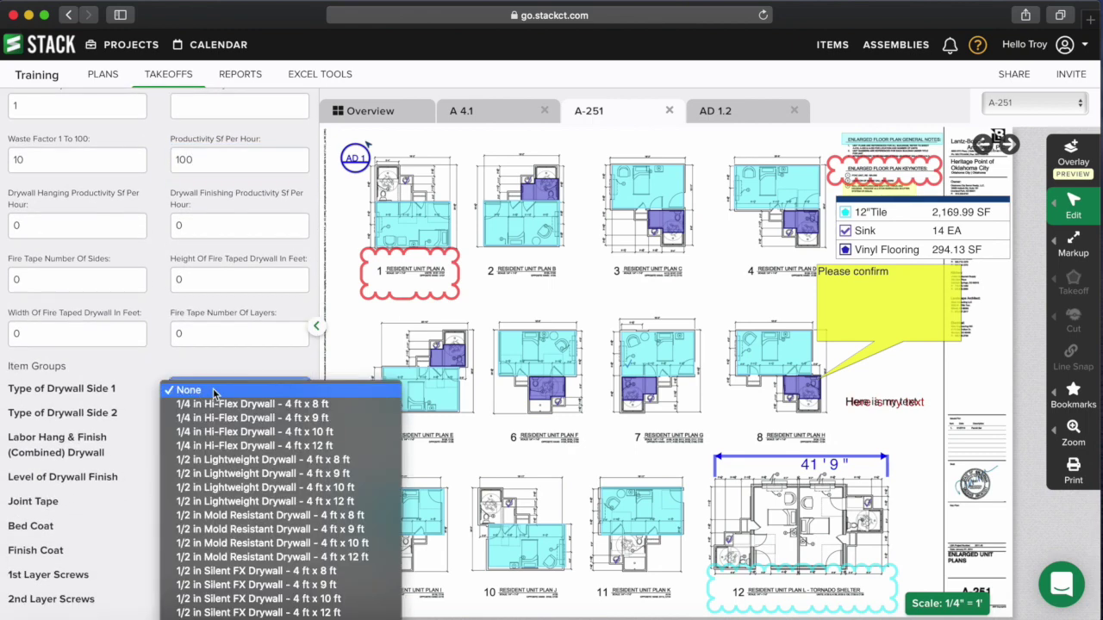
pyautogui.scroll(-5, 246, 443)
pyautogui.scroll(-5, 247, 448)
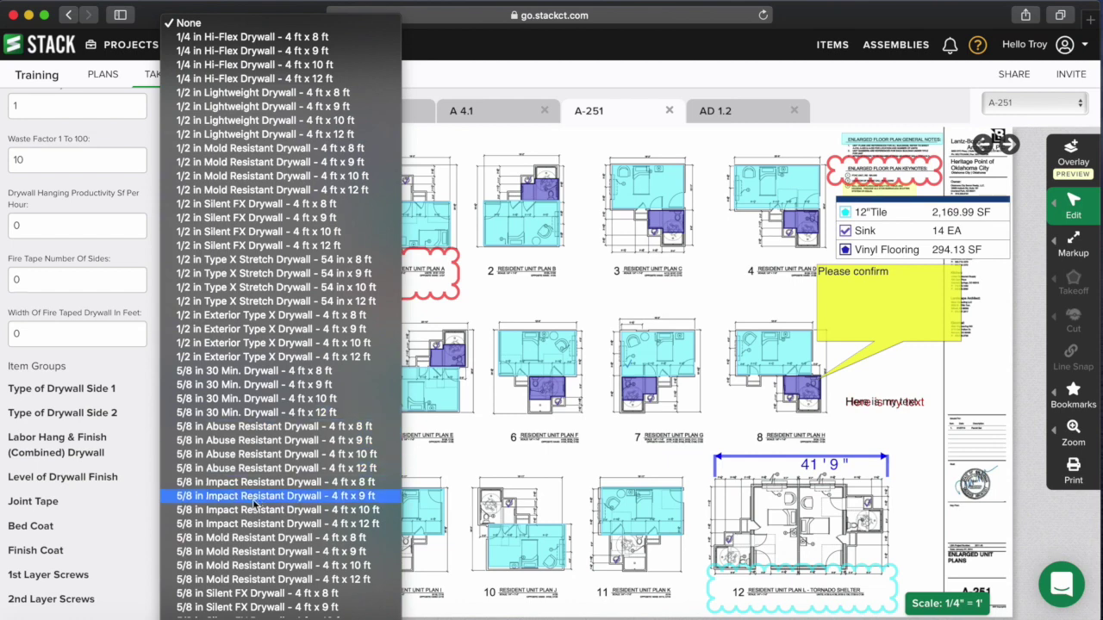
pyautogui.click(297, 540)
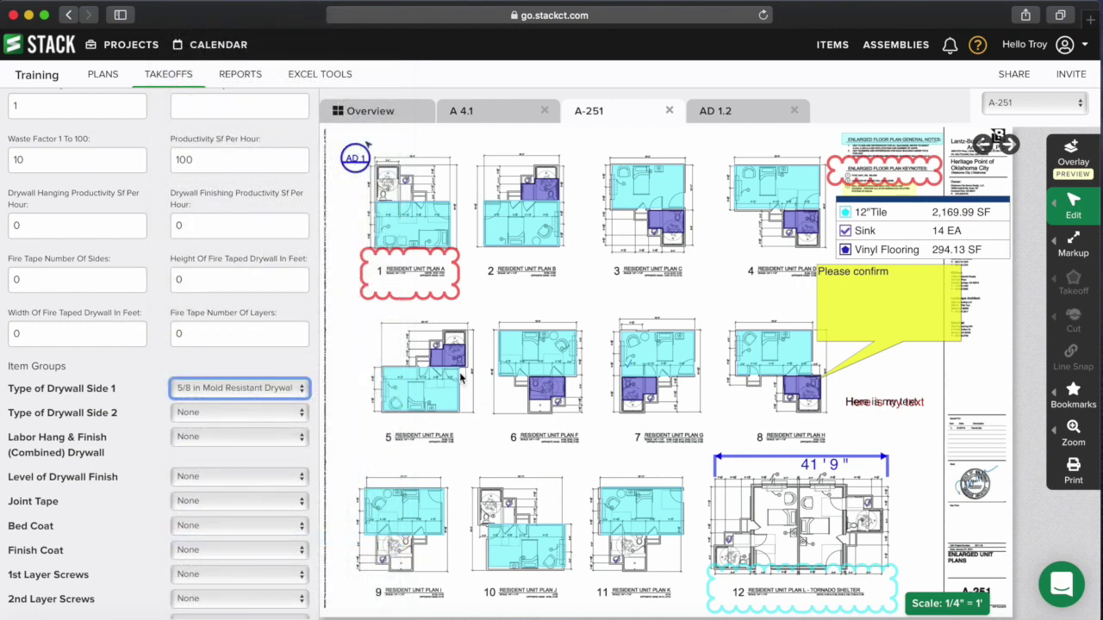
pyautogui.moveTo(443, 417)
pyautogui.scroll(-3, 207, 427)
pyautogui.click(183, 428)
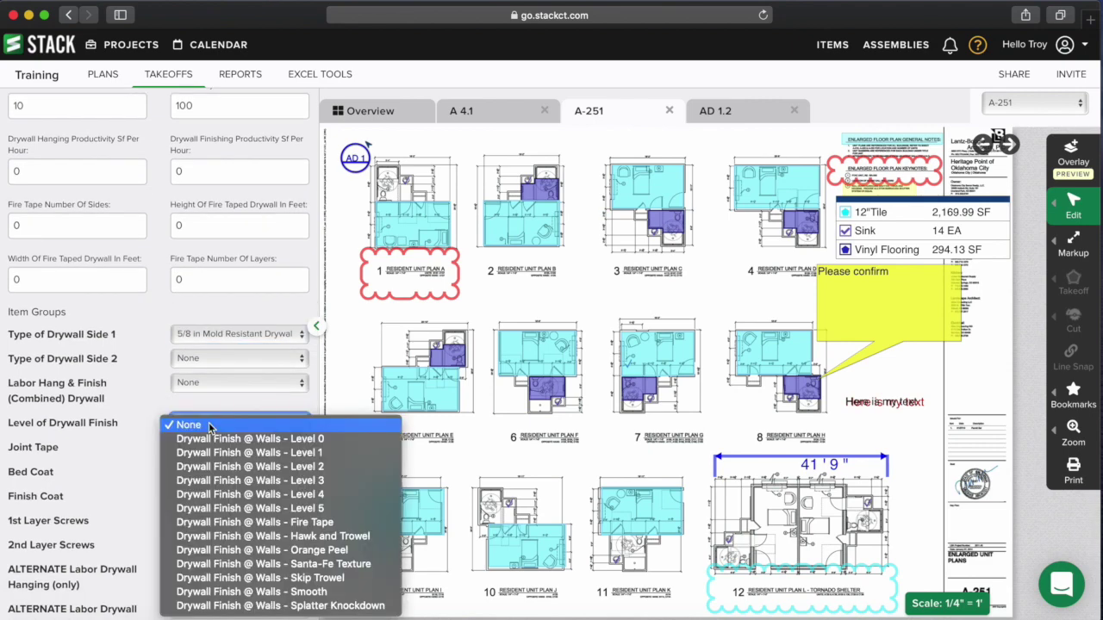
pyautogui.click(259, 495)
# - Choose 500 ft joint tape, all-purpose compound for bed and finish coats, and 1.25" screws (40 lb box)
pyautogui.click(239, 446)
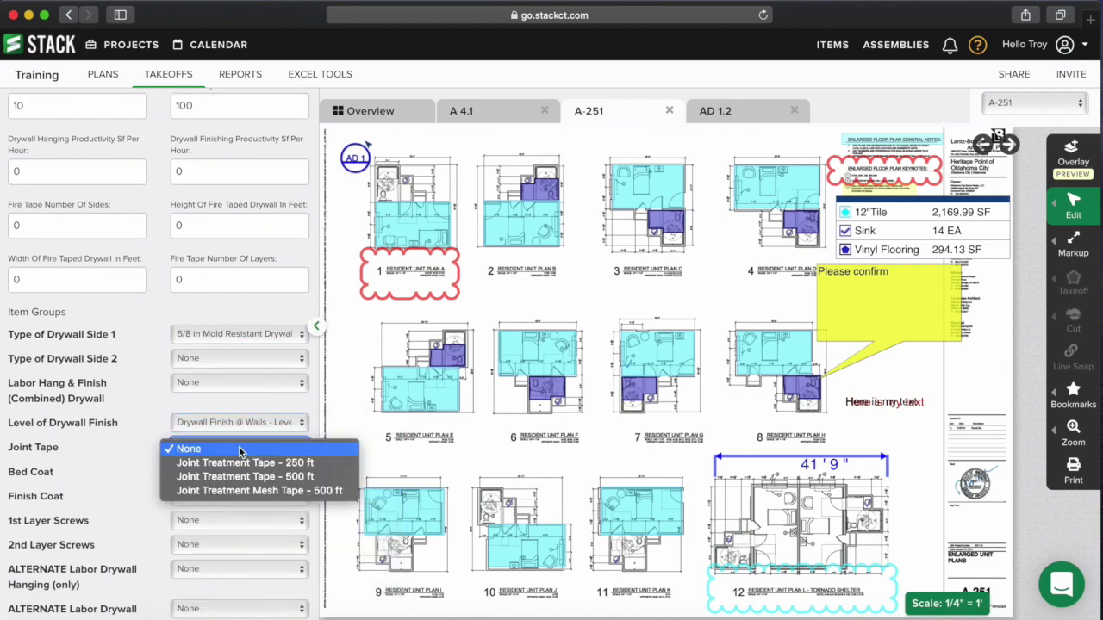
pyautogui.click(276, 477)
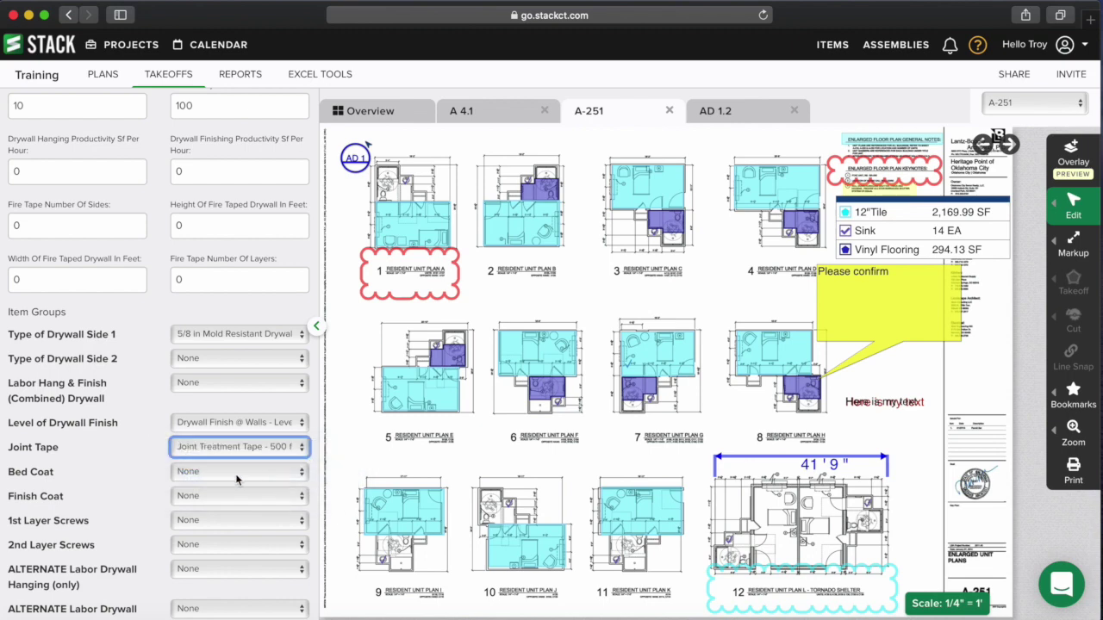
pyautogui.click(238, 473)
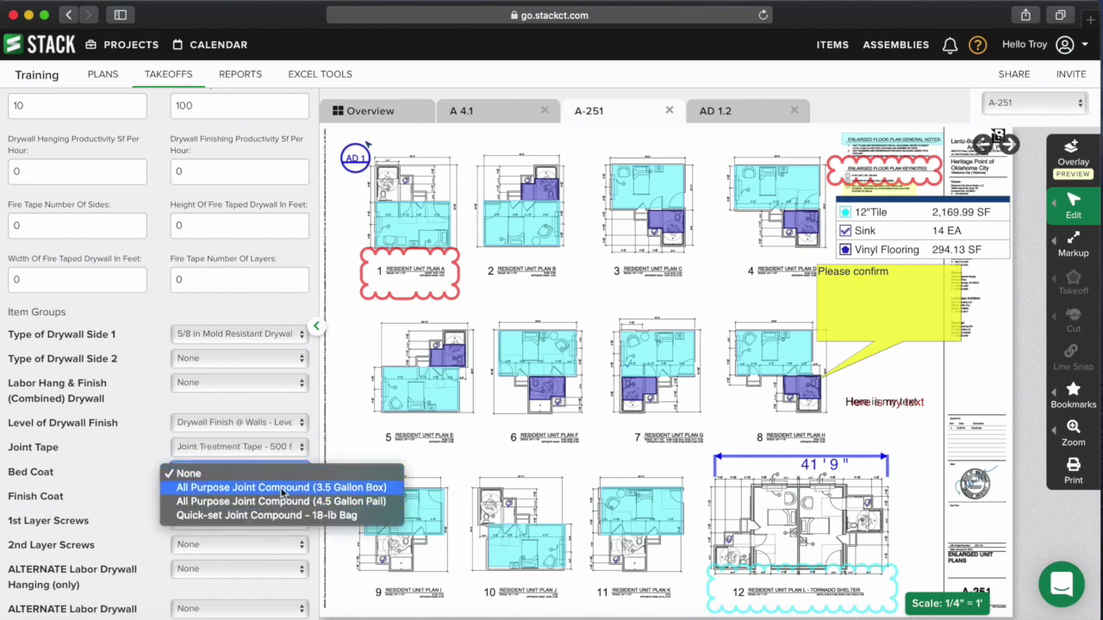
pyautogui.click(234, 489)
pyautogui.click(235, 497)
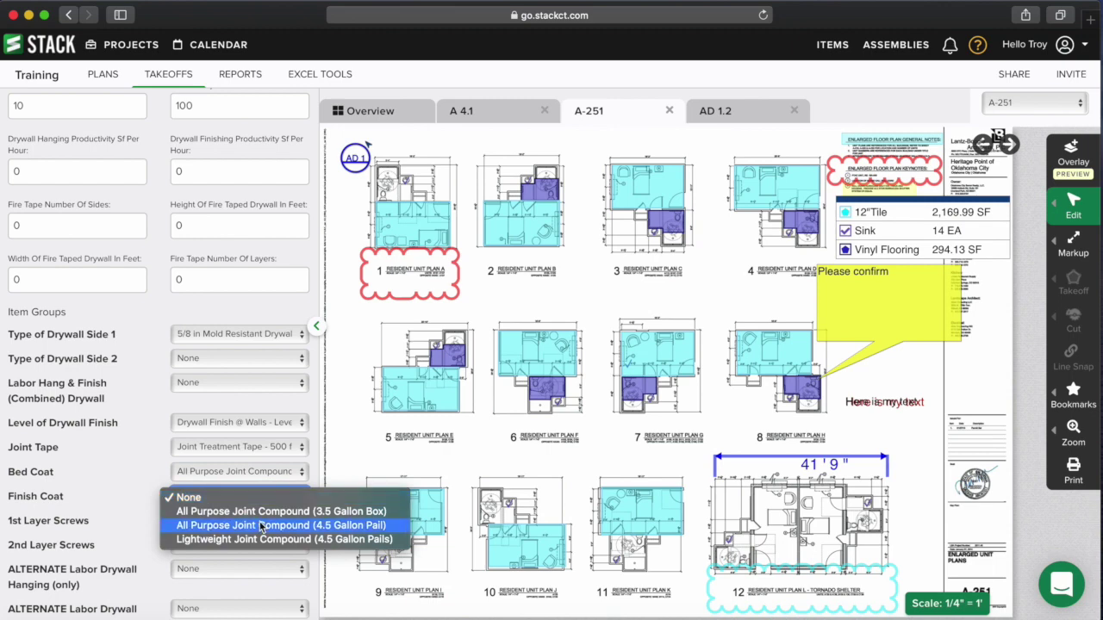
pyautogui.click(261, 514)
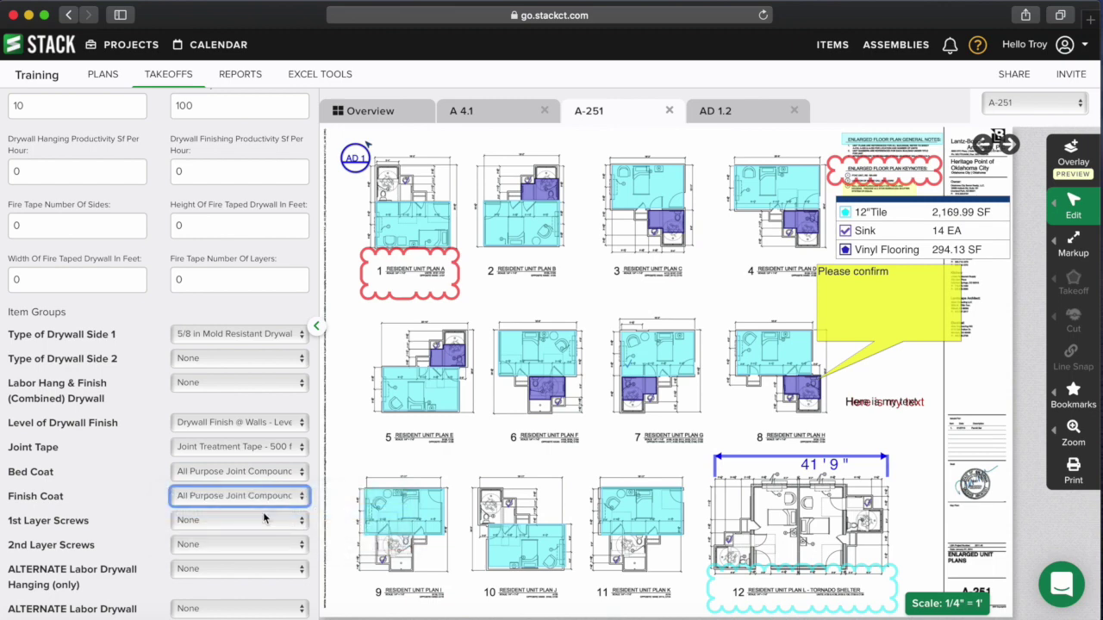
pyautogui.scroll(-1, 263, 512)
pyautogui.click(241, 496)
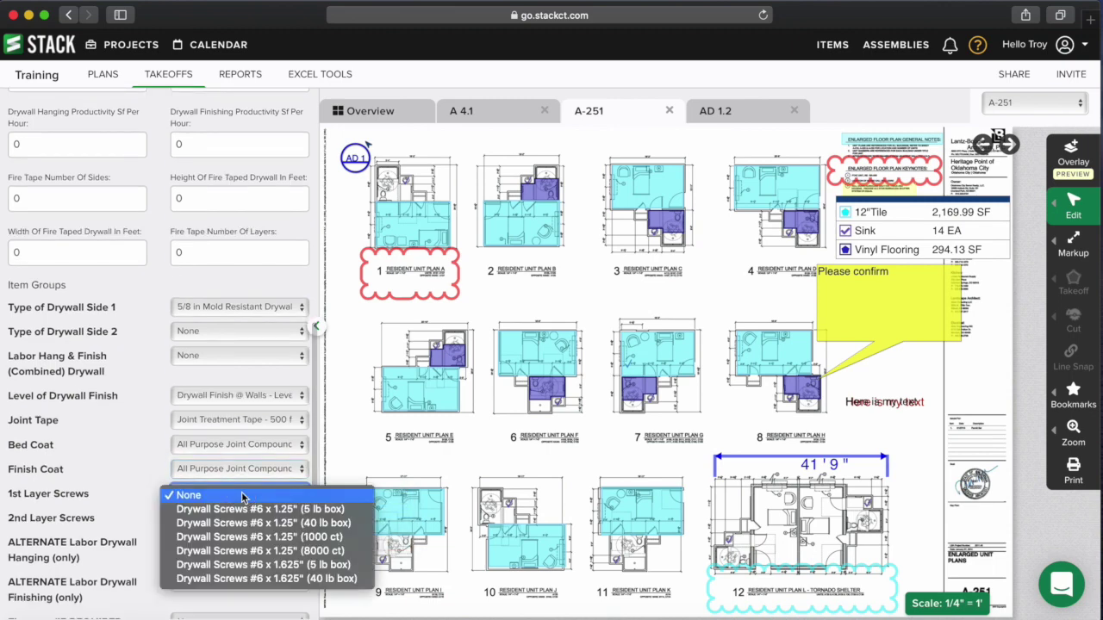
pyautogui.click(282, 521)
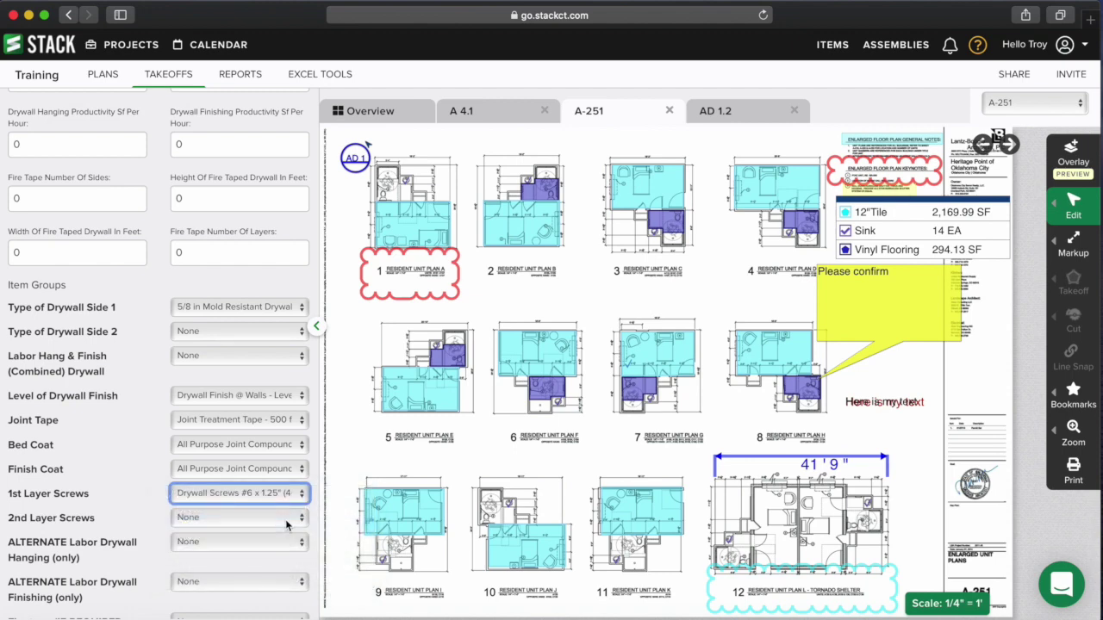
pyautogui.scroll(-2, 285, 523)
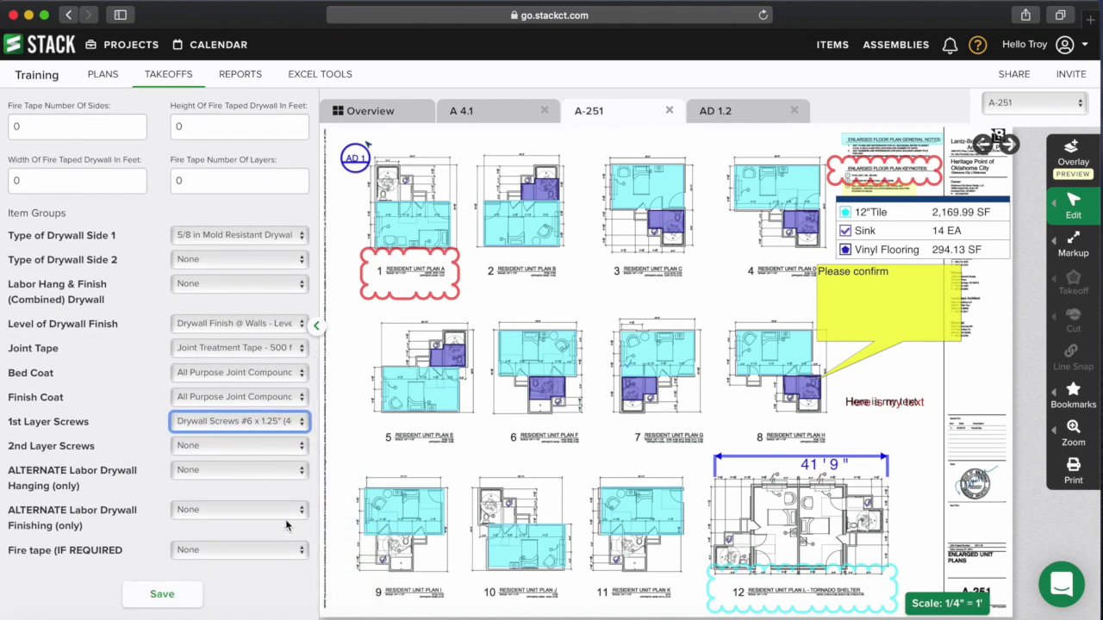
pyautogui.scroll(-1, 285, 521)
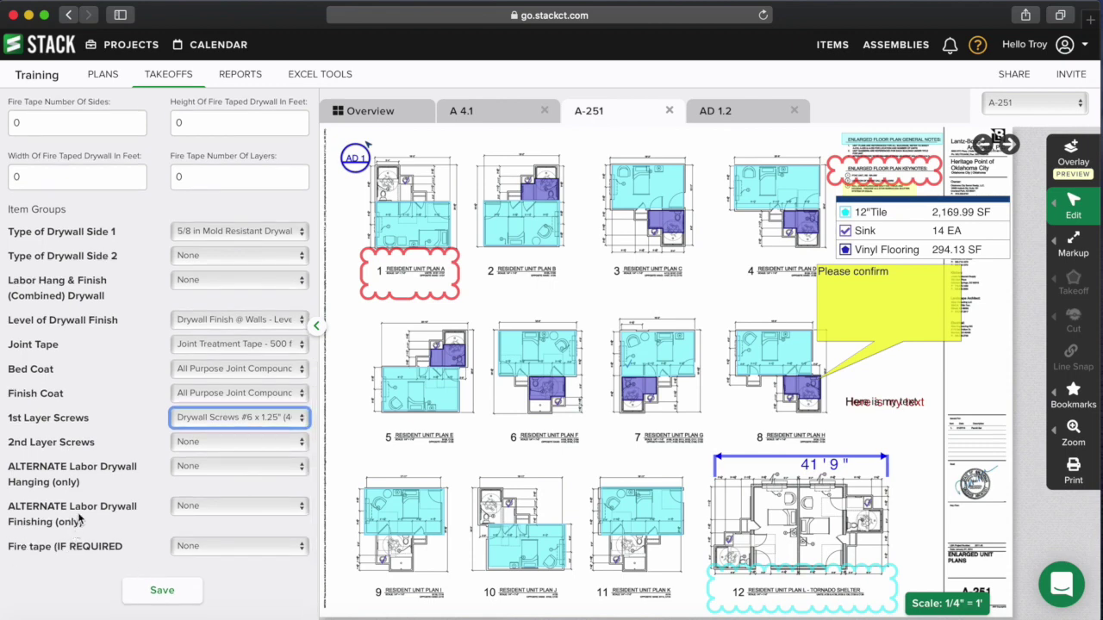
pyautogui.scroll(4, 131, 508)
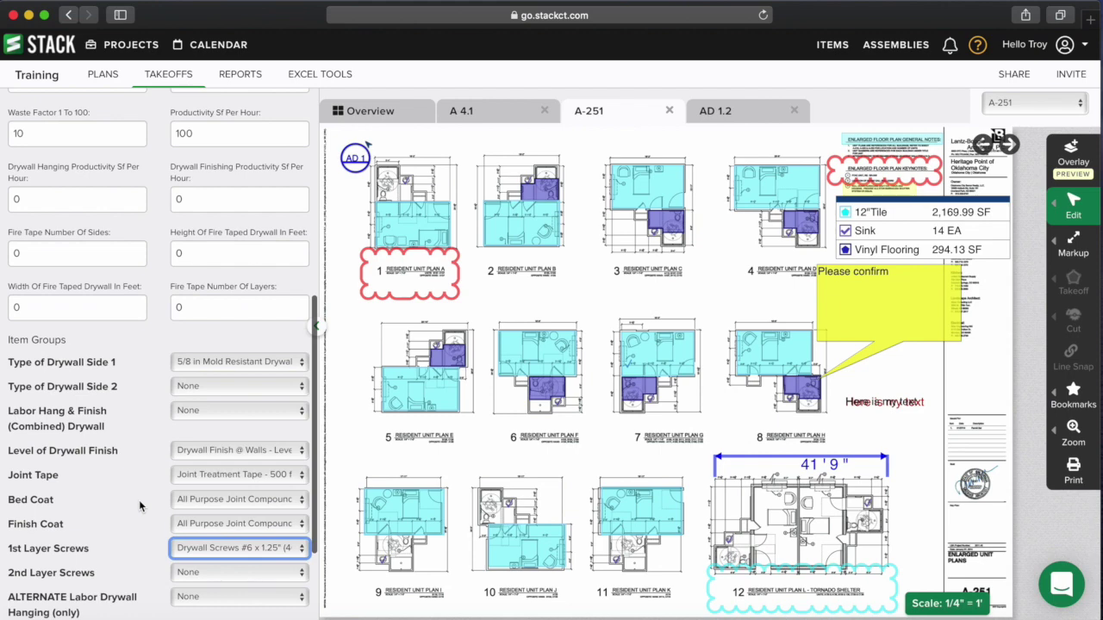
pyautogui.scroll(-4, 139, 504)
# - Save the assembly options, set side 2 height and layer count to 0, and save the Drywall takeoff
pyautogui.click(162, 591)
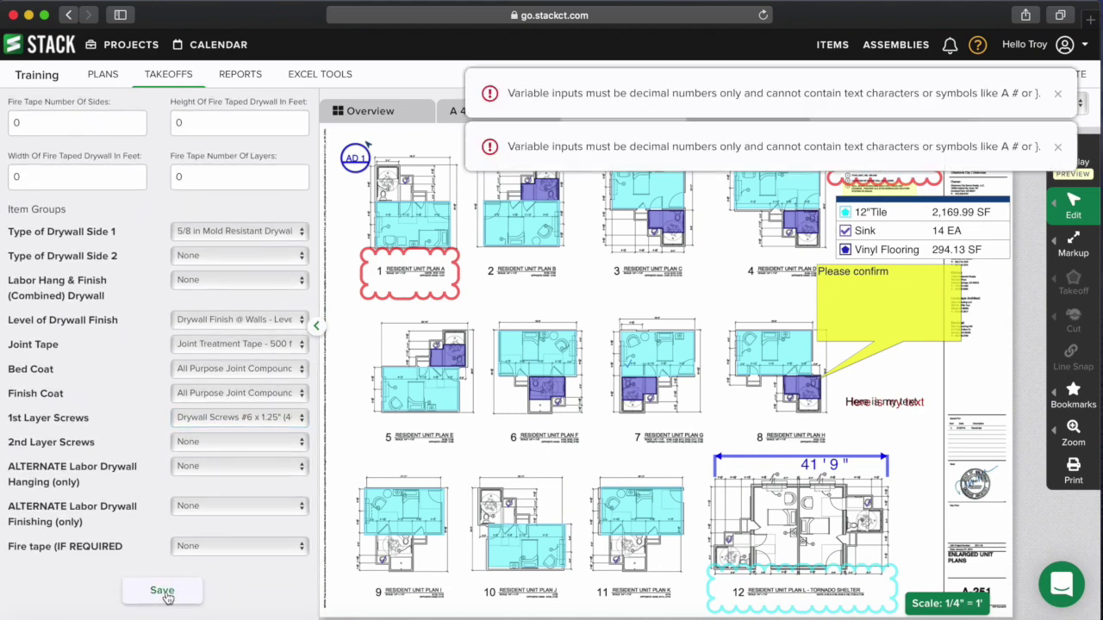
pyautogui.scroll(10, 195, 531)
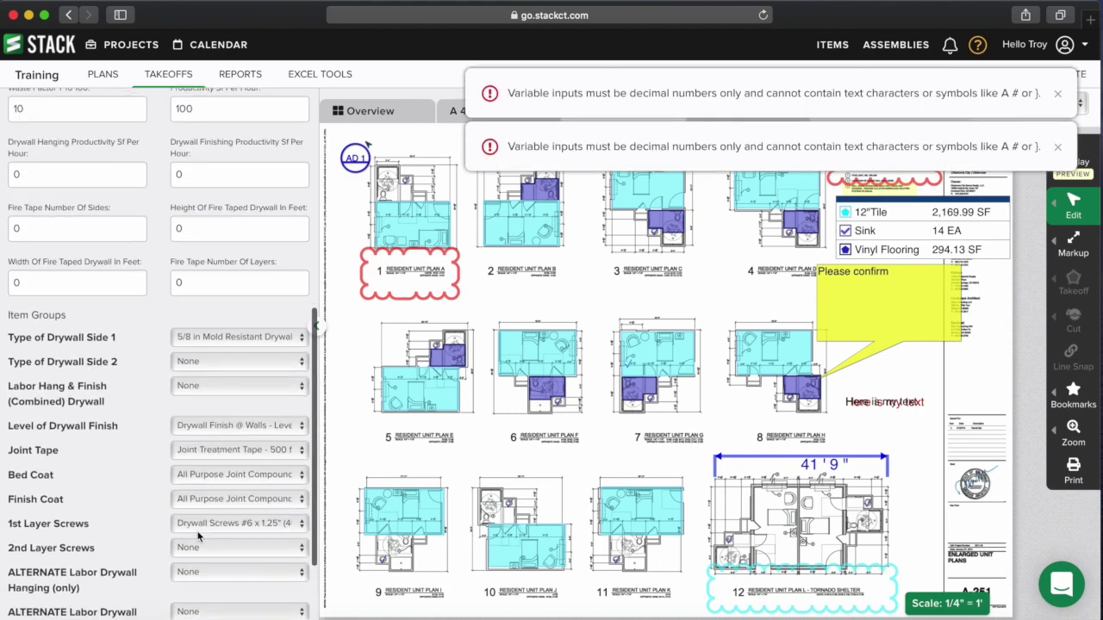
pyautogui.click(195, 446)
pyautogui.write('0')
pyautogui.click(205, 497)
pyautogui.write('0')
pyautogui.scroll(-5, 228, 512)
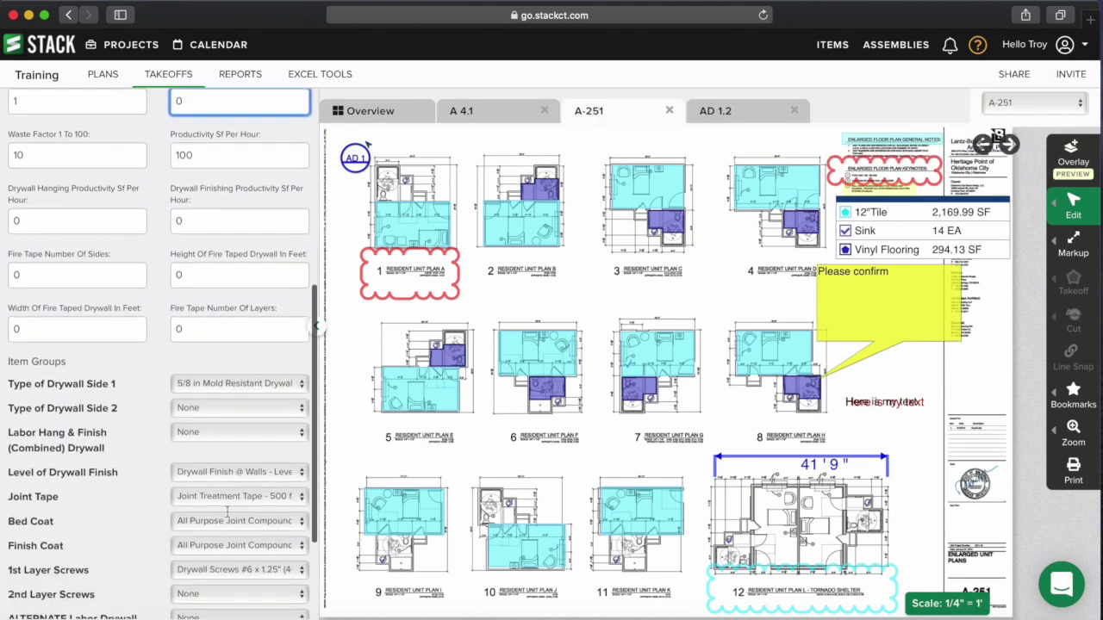
pyautogui.scroll(-5, 227, 512)
pyautogui.click(158, 589)
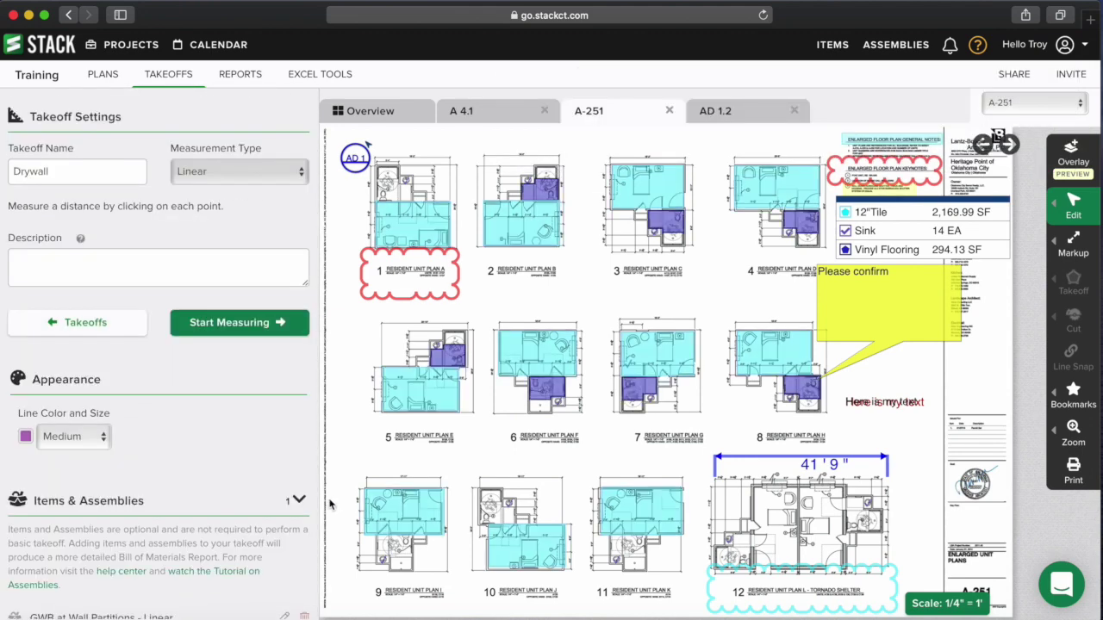
# - Measure Drywall with rectangles traced around plans 6, 7 and 8 on sheet A-251
pyautogui.click(231, 324)
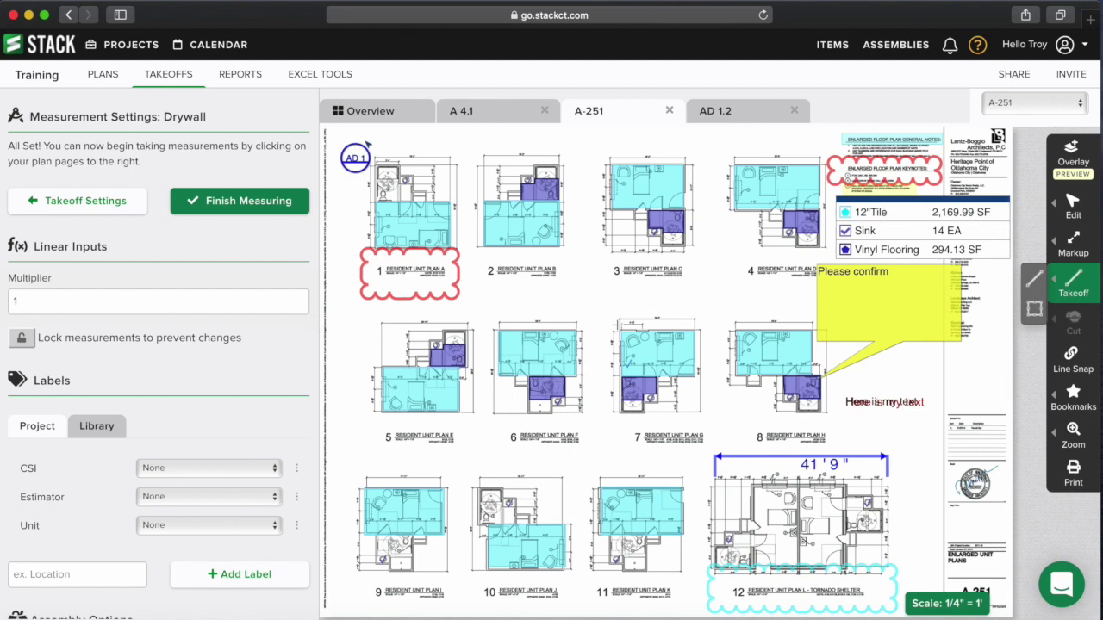
pyautogui.click(1034, 309)
pyautogui.moveTo(496, 328); pyautogui.dragTo(579, 376)
pyautogui.moveTo(618, 330); pyautogui.dragTo(700, 381)
pyautogui.moveTo(731, 329); pyautogui.dragTo(813, 372)
# - Open the Item Cost By Takeoff report and look over the Drywall item costs
pyautogui.click(243, 75)
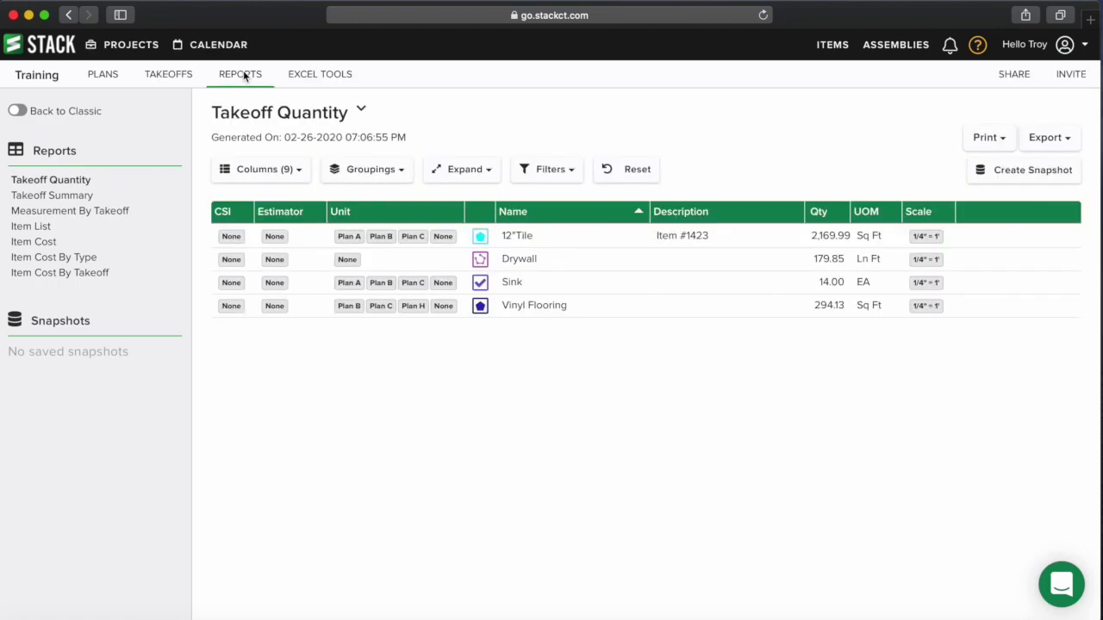
pyautogui.click(70, 273)
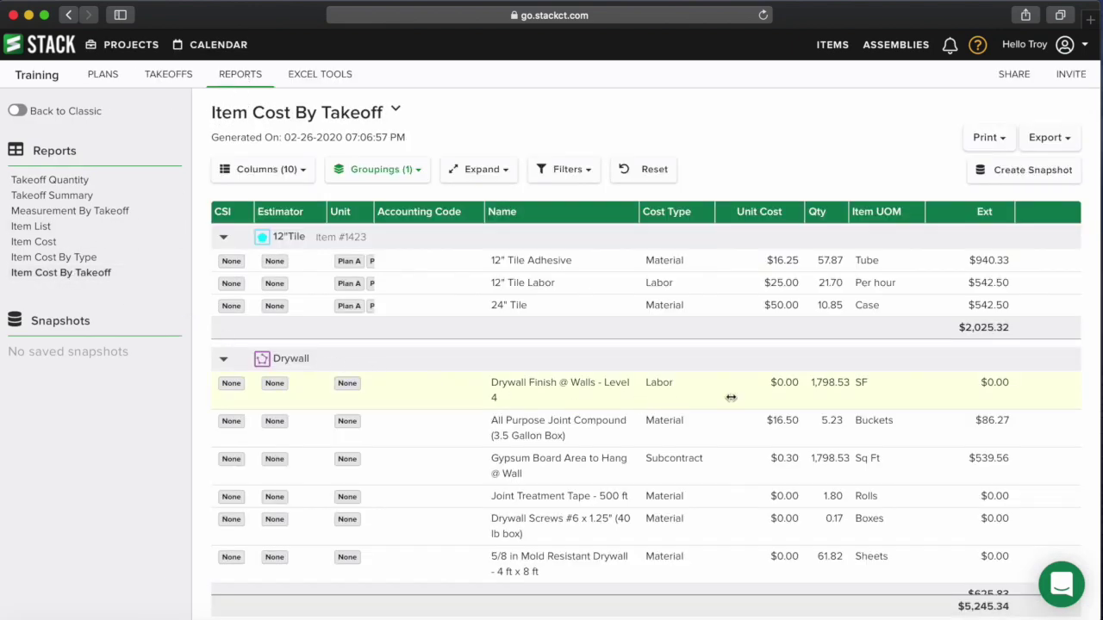
pyautogui.scroll(-1, 829, 395)
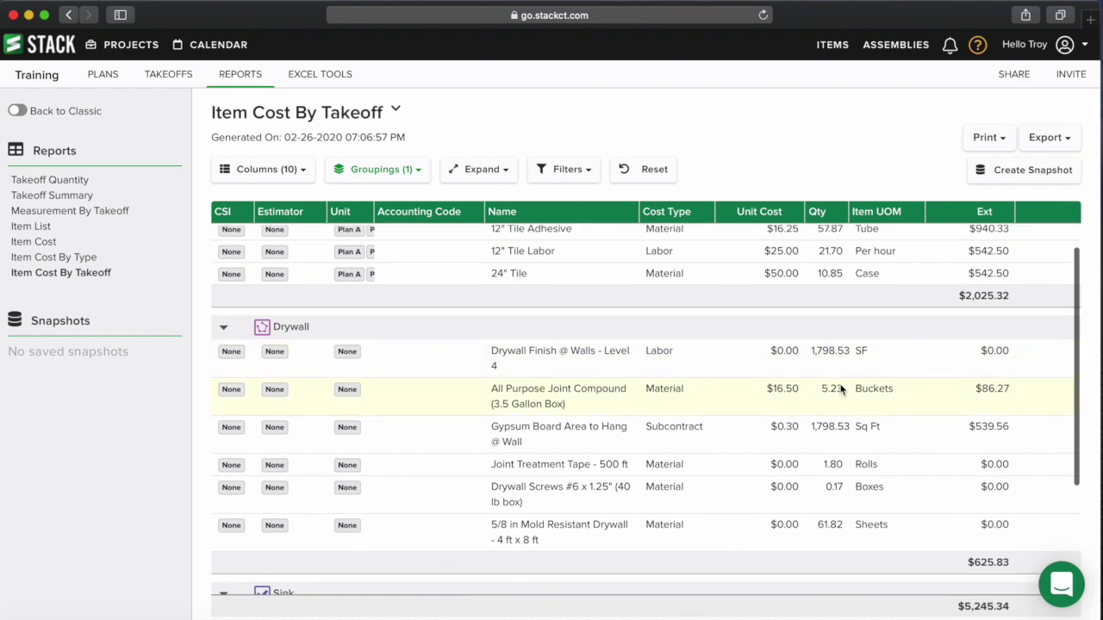
pyautogui.scroll(1, 842, 391)
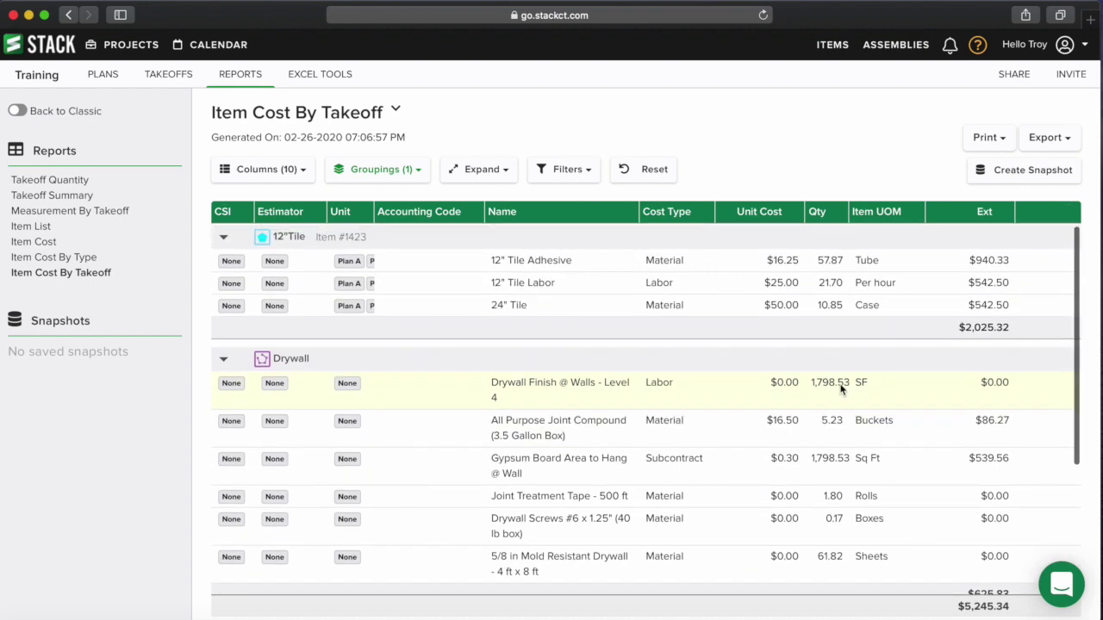
pyautogui.scroll(-1, 842, 391)
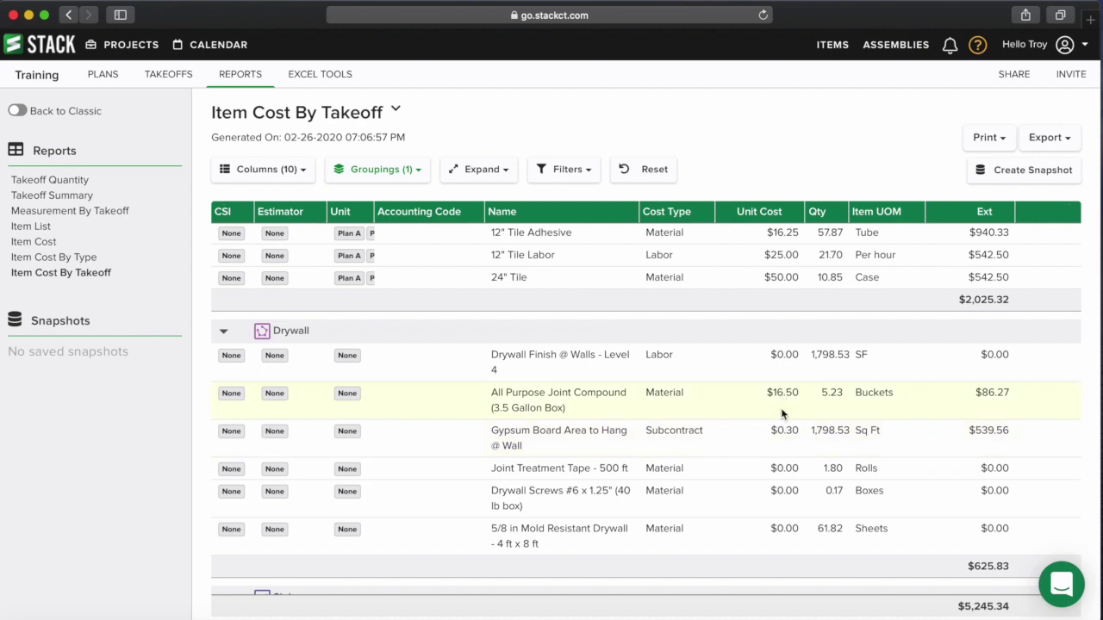
pyautogui.scroll(-1, 750, 441)
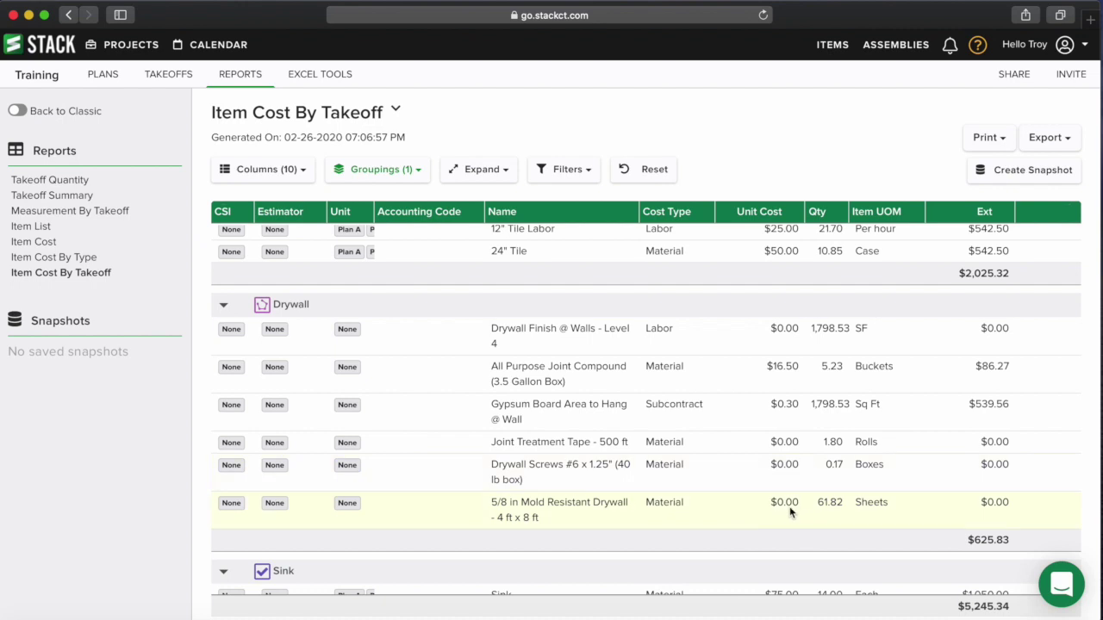
# - Copy the 5/8 in Mold Resistant Drywall item name from the report
pyautogui.moveTo(539, 518); pyautogui.dragTo(488, 505)
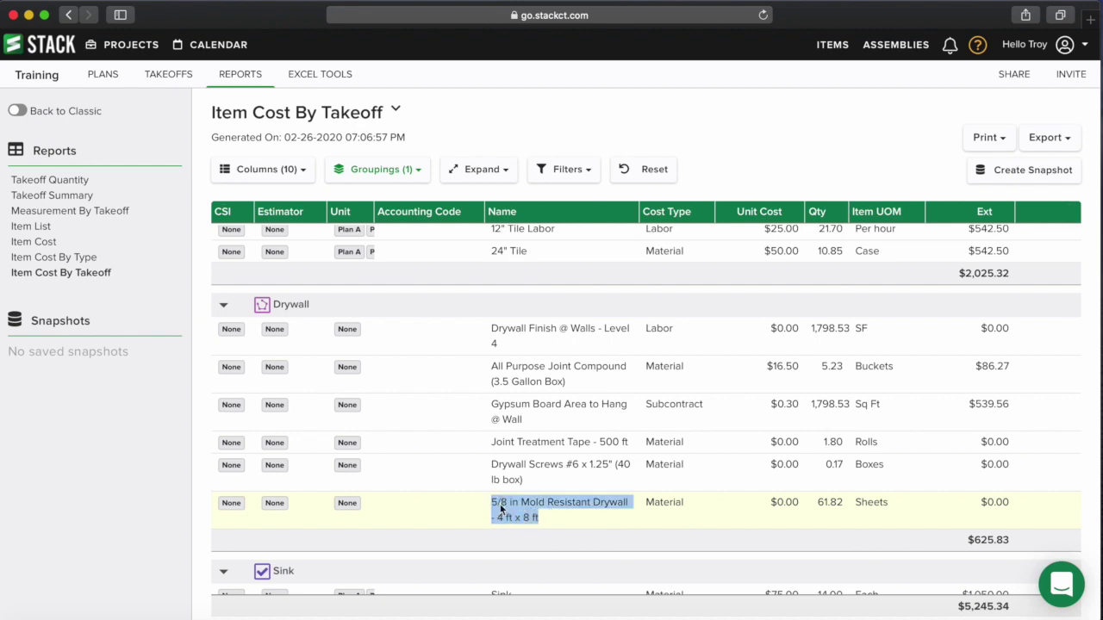
pyautogui.rightClick(517, 502)
pyautogui.click(547, 535)
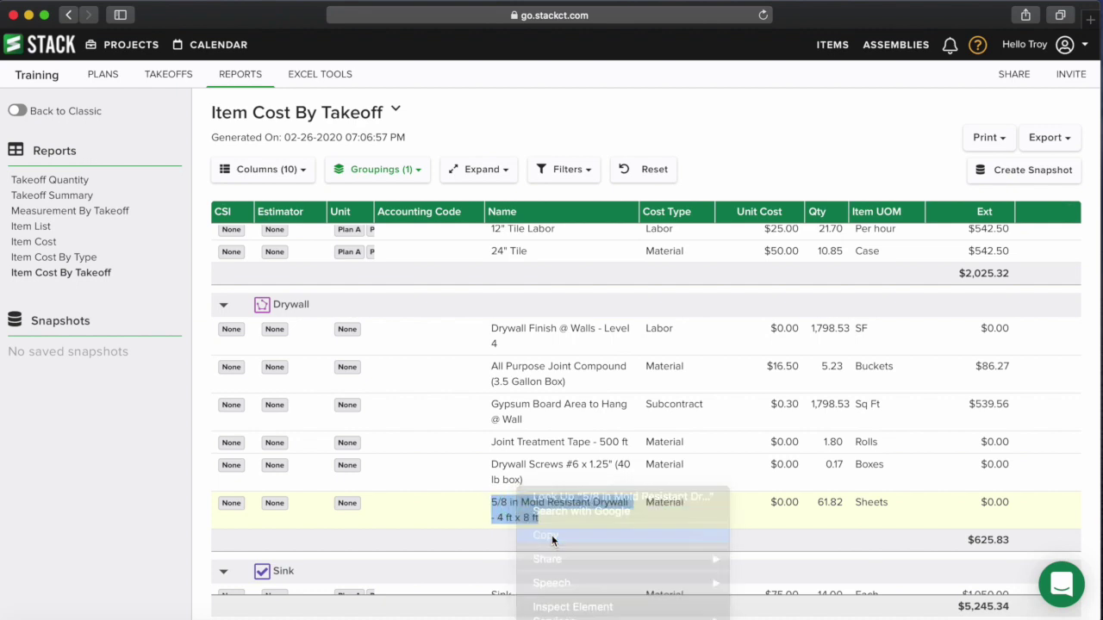
pyautogui.click(833, 45)
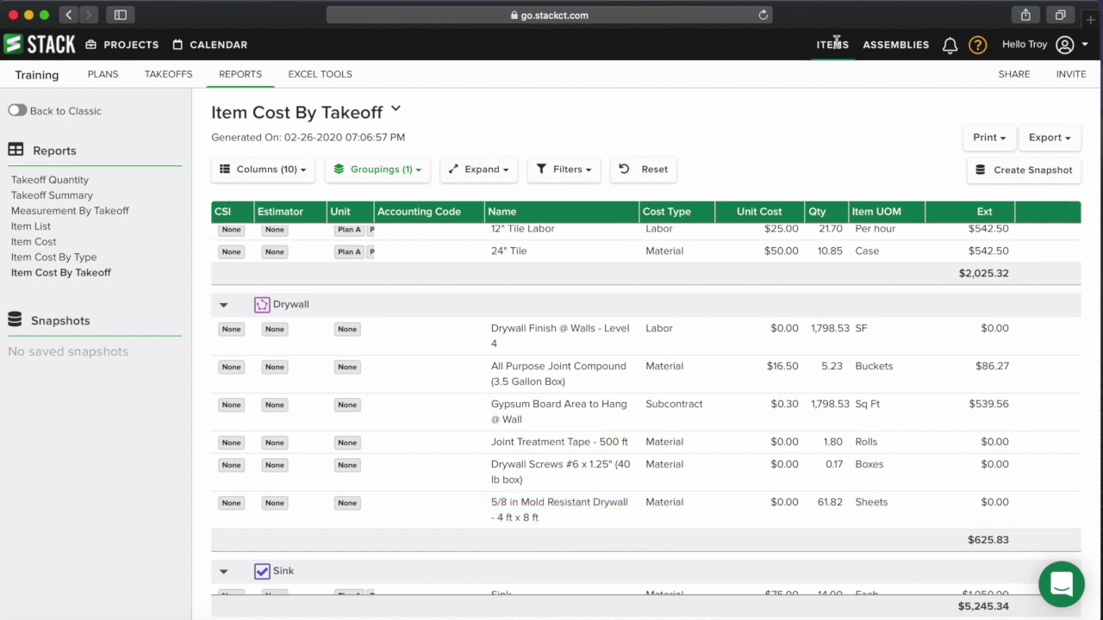
# - Search the items library for the mold resistant drywall and set its unit cost to $15.60
pyautogui.click(54, 136)
pyautogui.rightClick(54, 136)
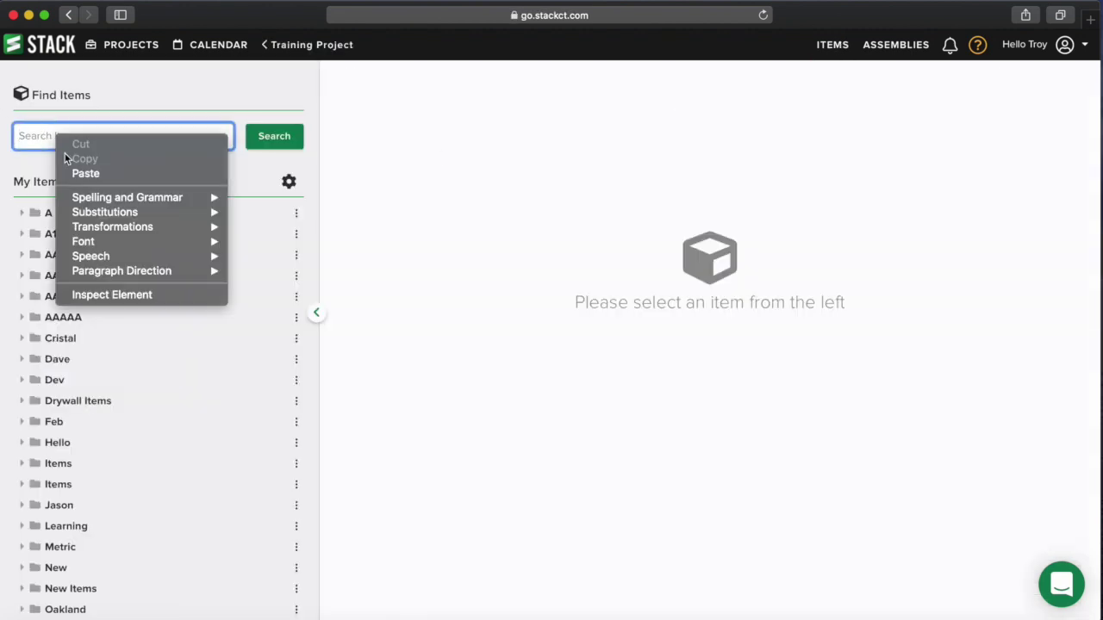
pyautogui.click(80, 173)
pyautogui.click(274, 138)
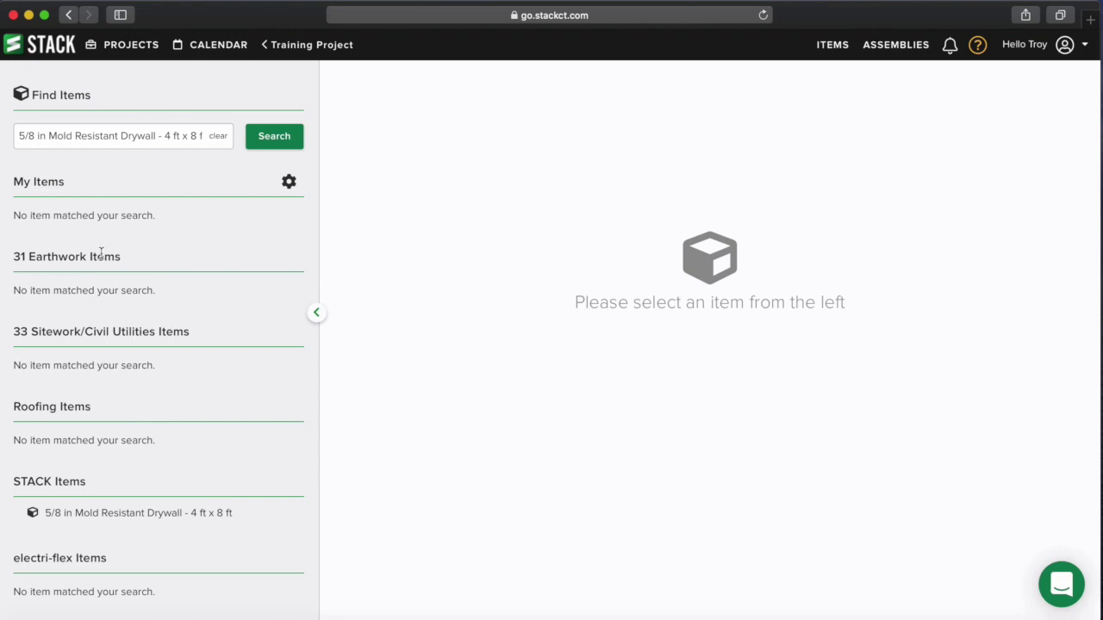
pyautogui.click(147, 515)
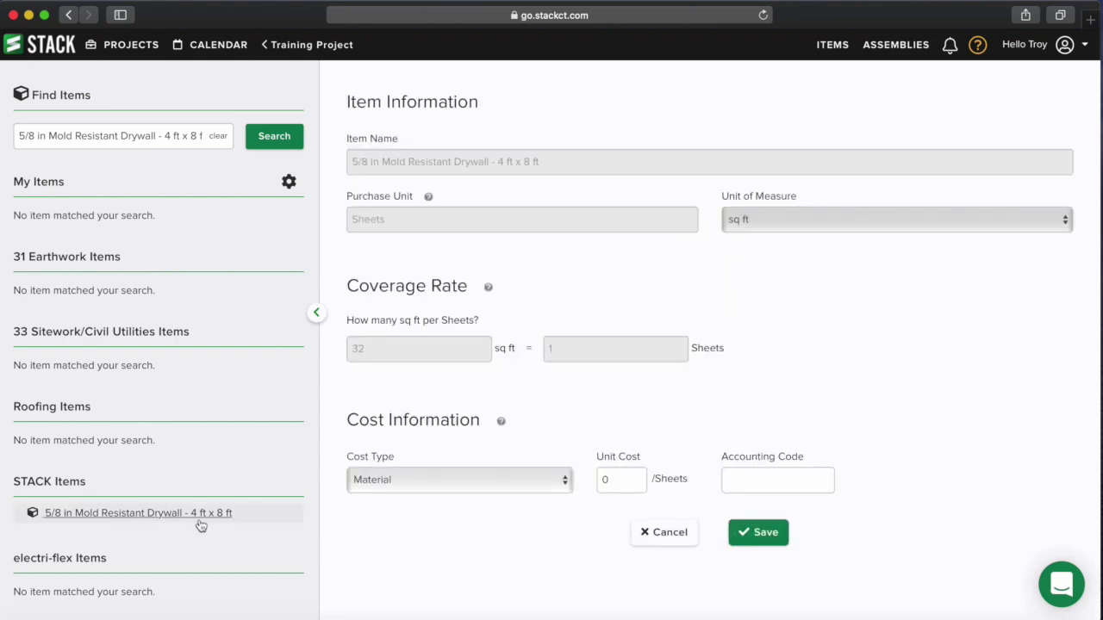
pyautogui.click(616, 480)
pyautogui.write('1')
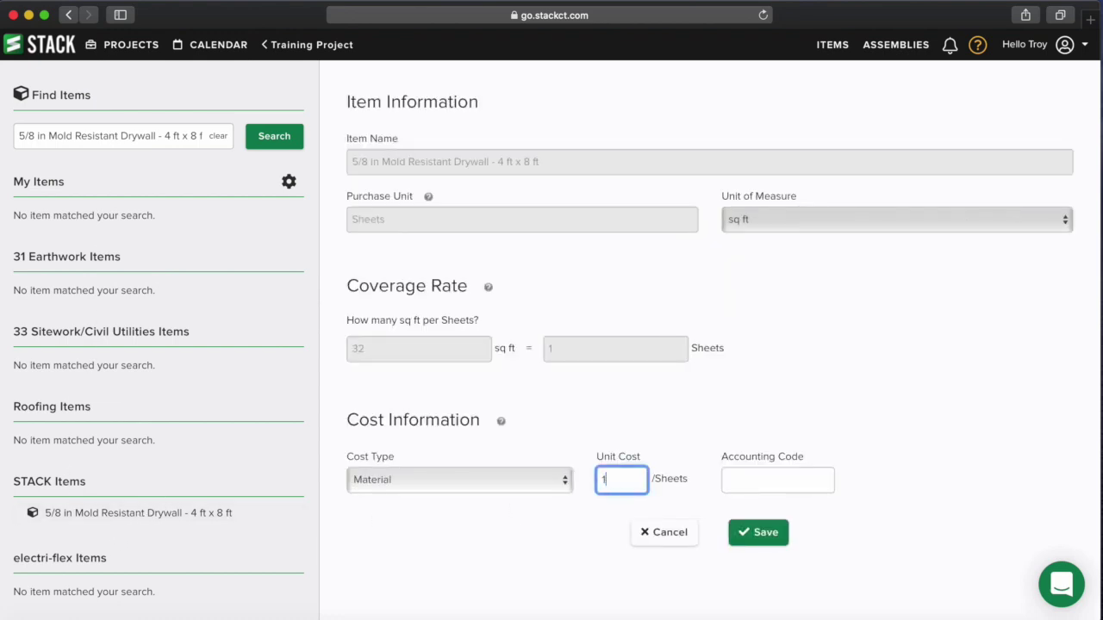
pyautogui.write('5.60')
pyautogui.click(767, 534)
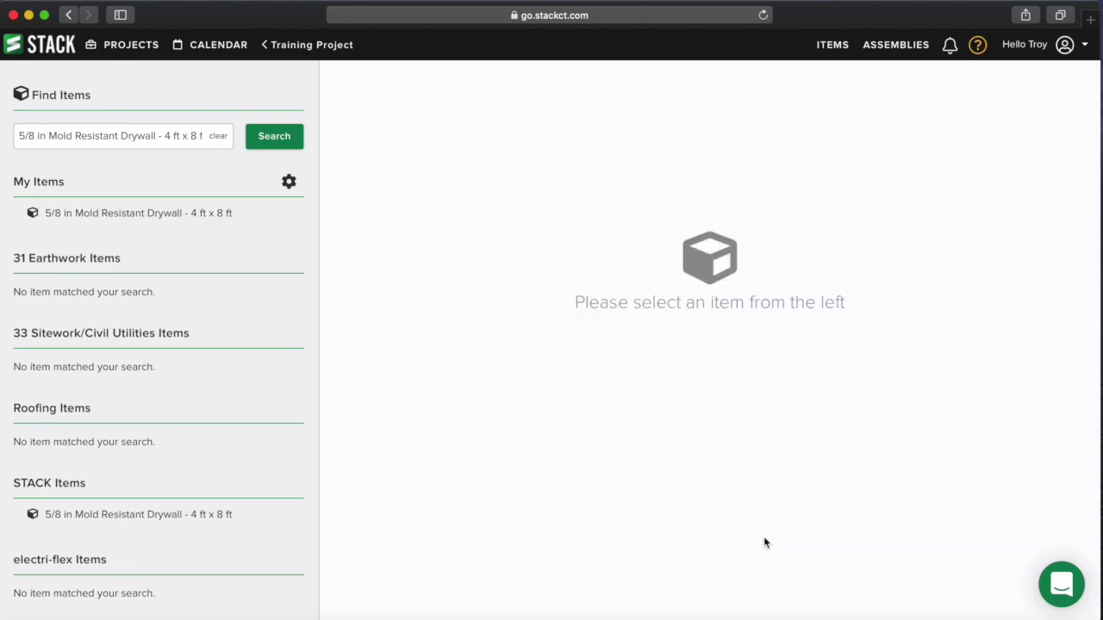
pyautogui.click(276, 50)
pyautogui.click(241, 75)
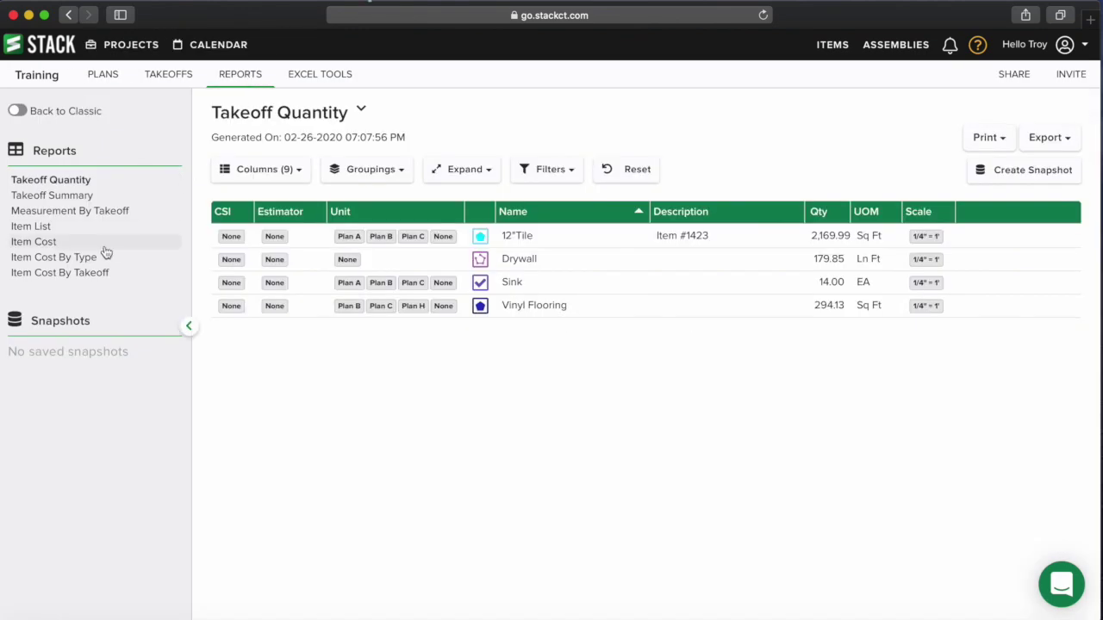
# - Reopen Item Cost By Takeoff to confirm the drywall at $964.46 and $6,209.80 total
pyautogui.click(90, 273)
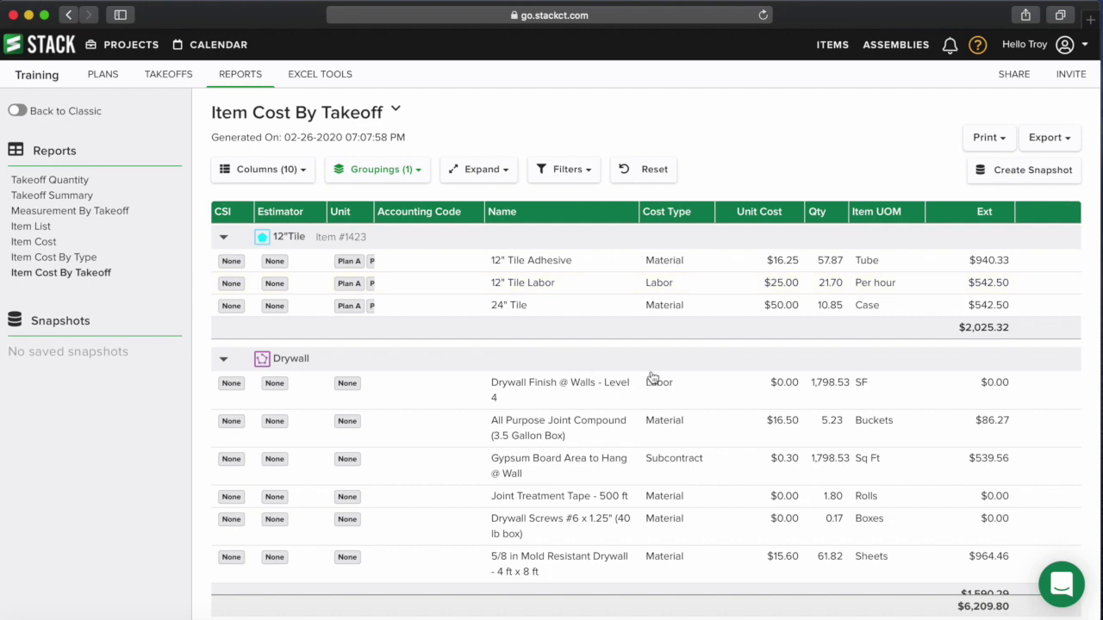
pyautogui.scroll(-1, 707, 405)
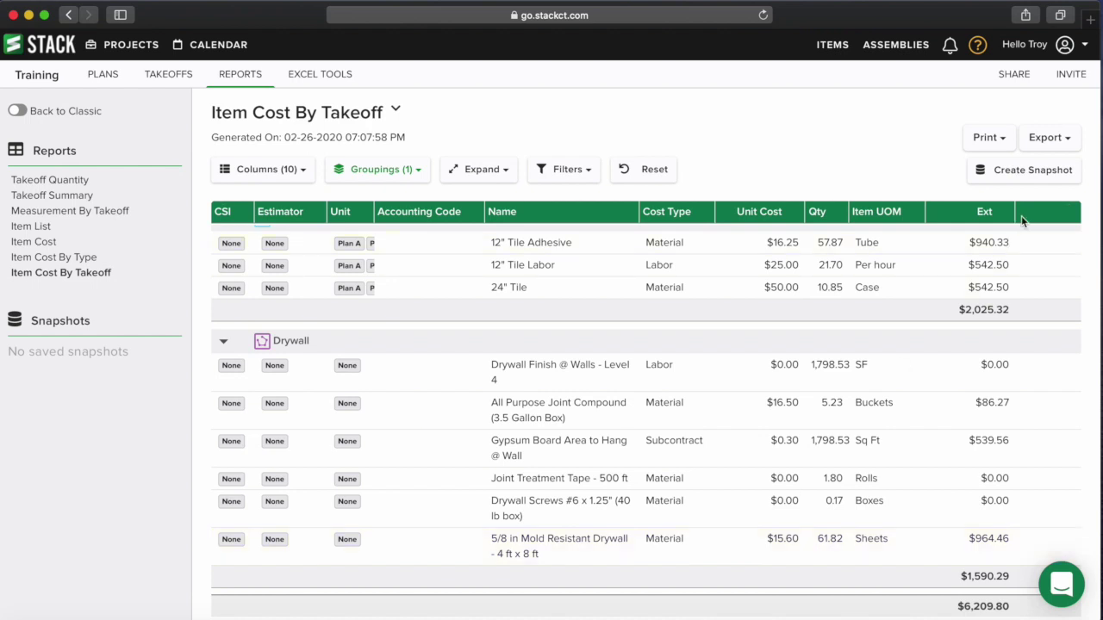
# - Save a snapshot of the Item Cost By Takeoff report and open it from Snapshots
pyautogui.click(1017, 175)
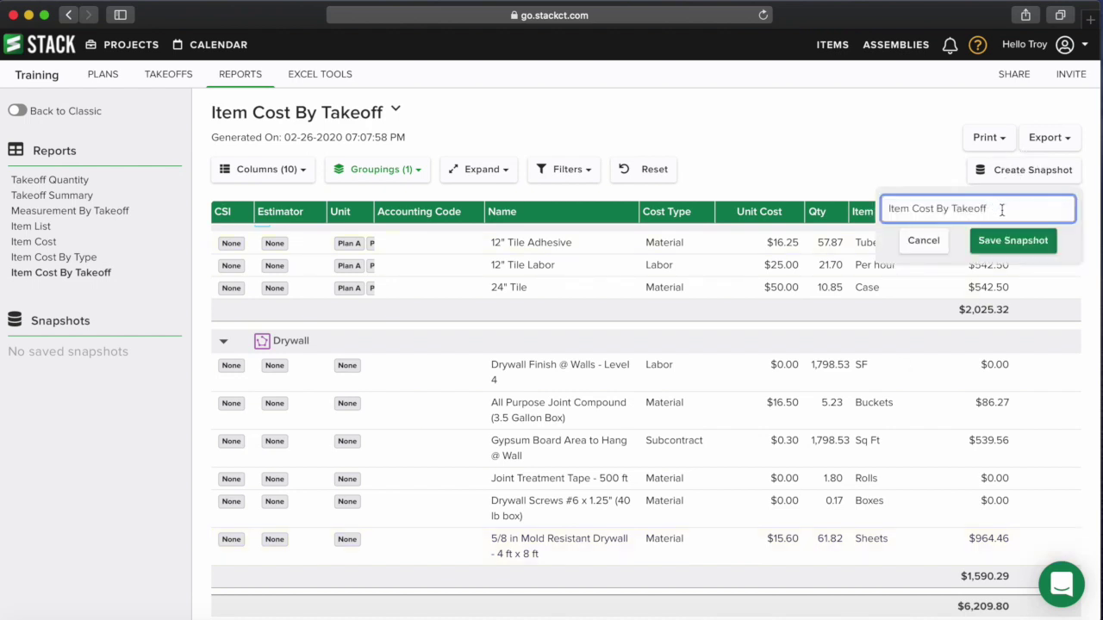
pyautogui.click(1005, 248)
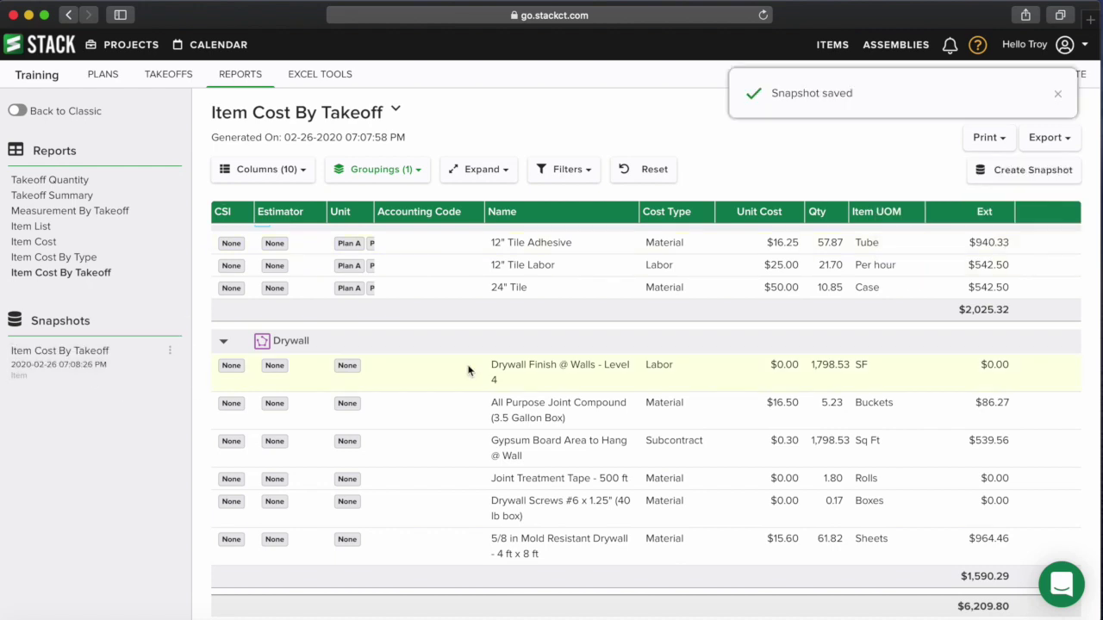
pyautogui.click(88, 373)
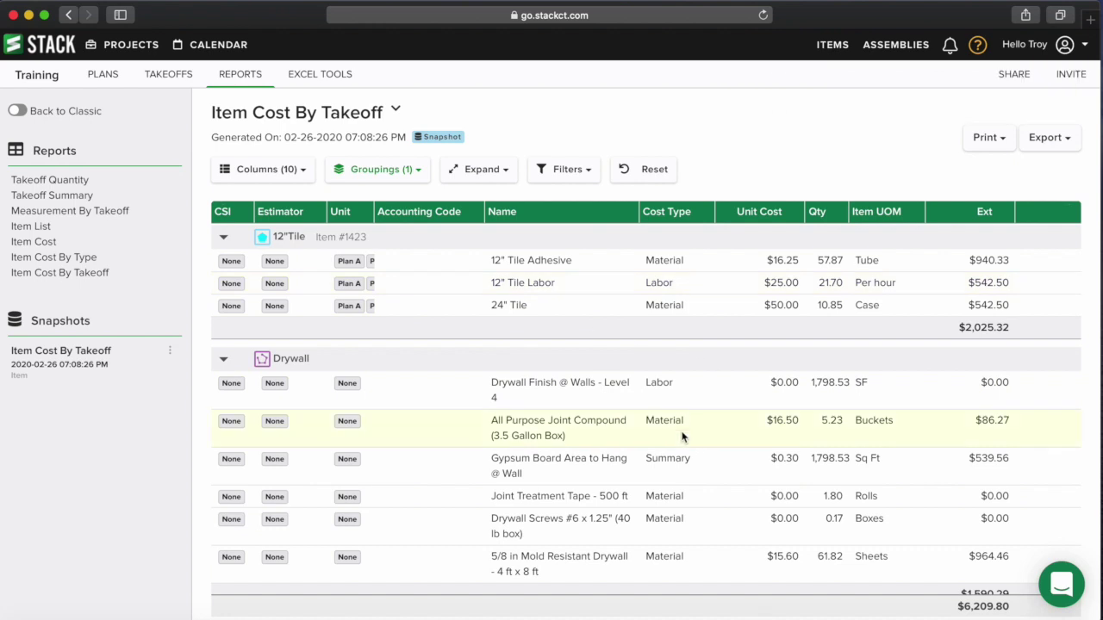
pyautogui.scroll(-2, 655, 379)
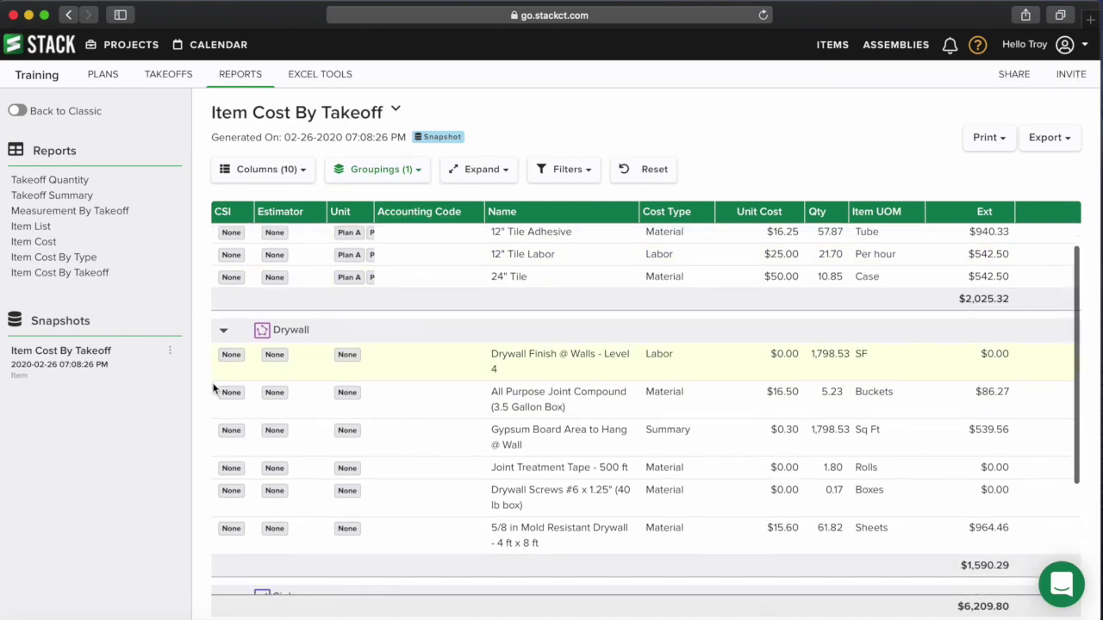
pyautogui.scroll(-2, 657, 389)
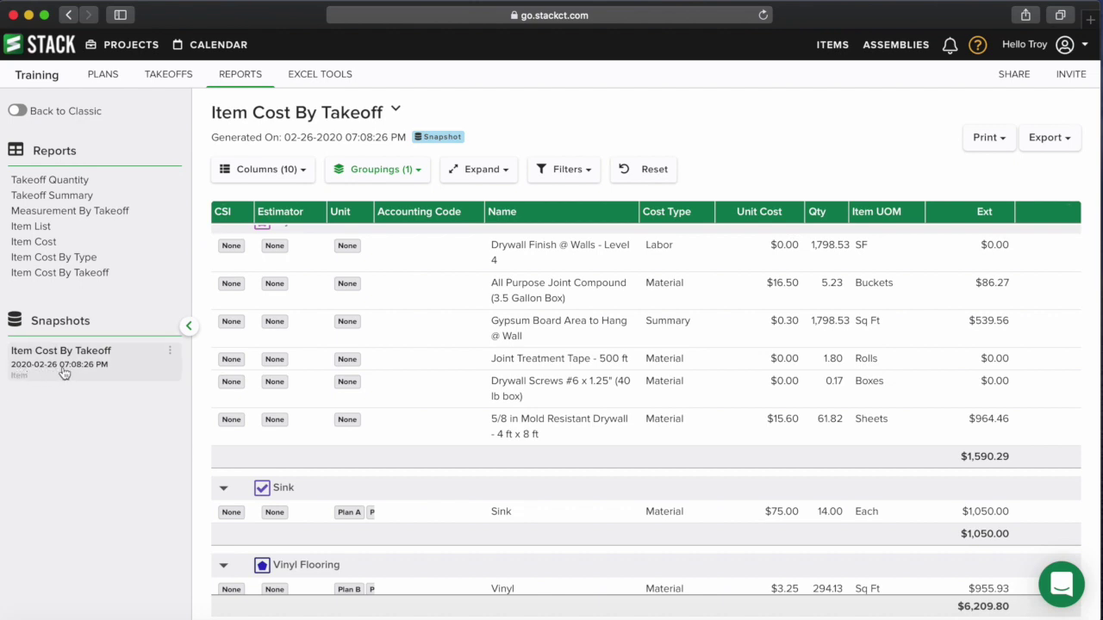
pyautogui.scroll(3, 539, 392)
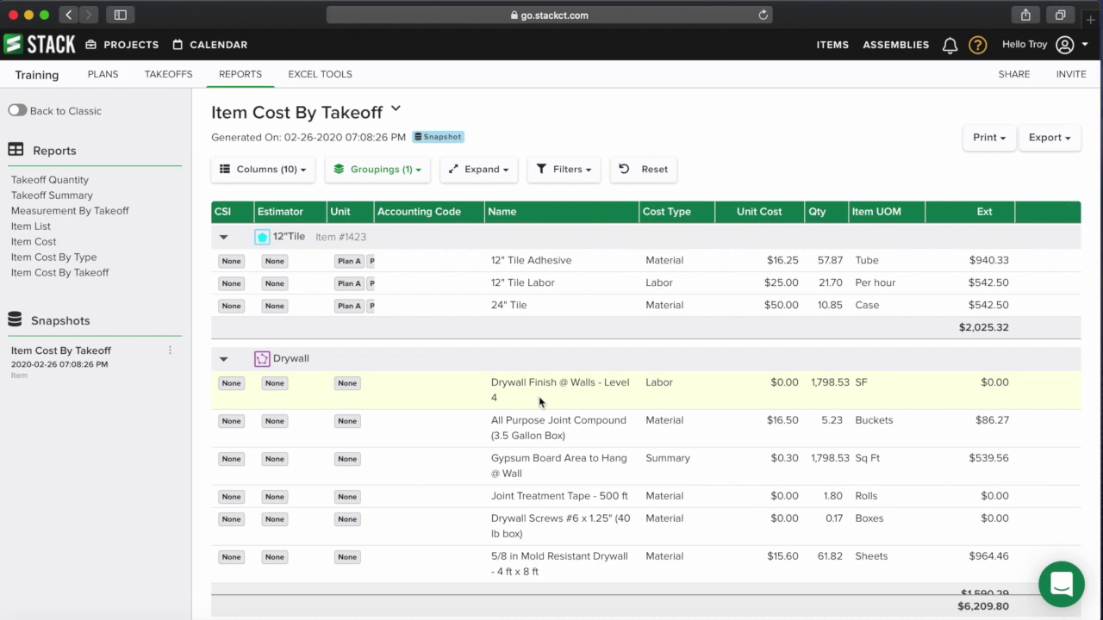
# - Open the assemblies library and expand STACK Assemblies to list Concrete through Electrical divisions
pyautogui.click(899, 46)
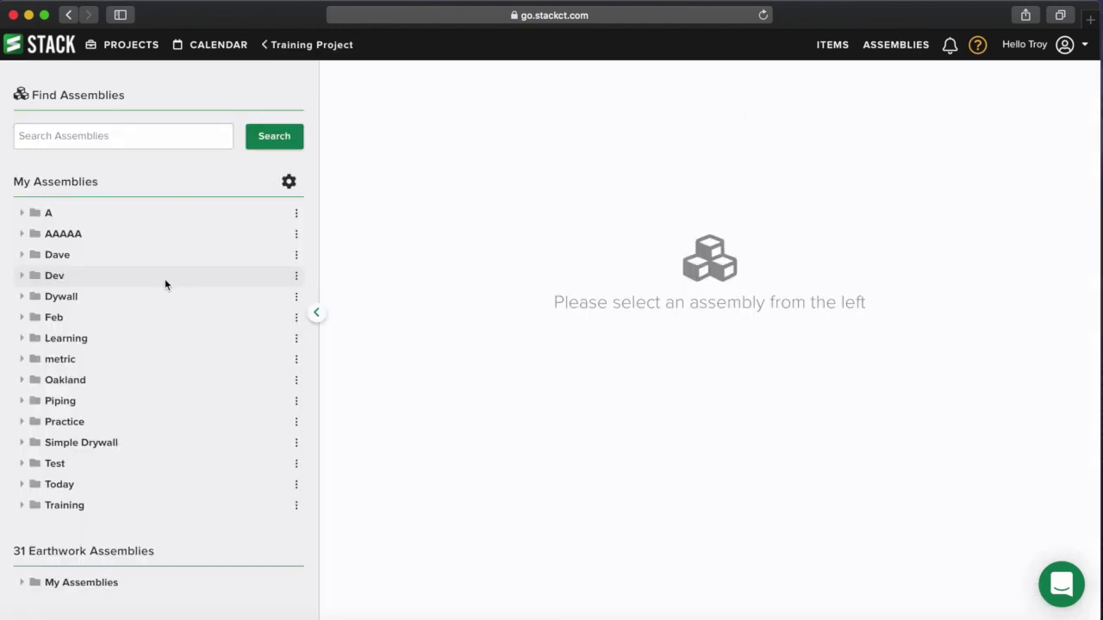
pyautogui.scroll(-10, 161, 284)
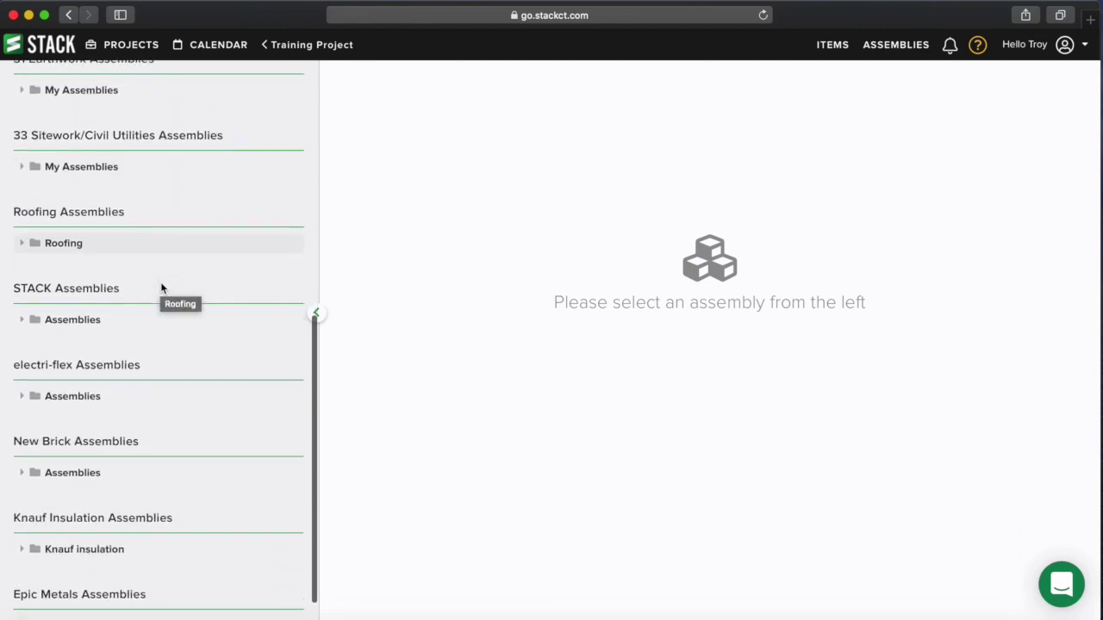
pyautogui.scroll(-2, 162, 287)
pyautogui.click(23, 285)
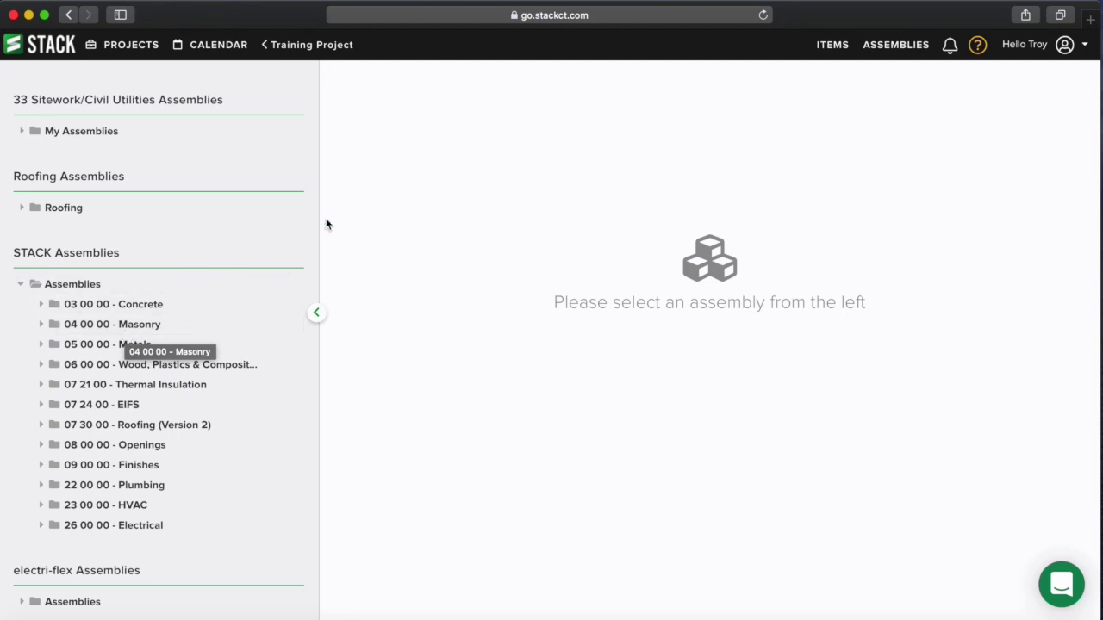
pyautogui.click(561, 1)
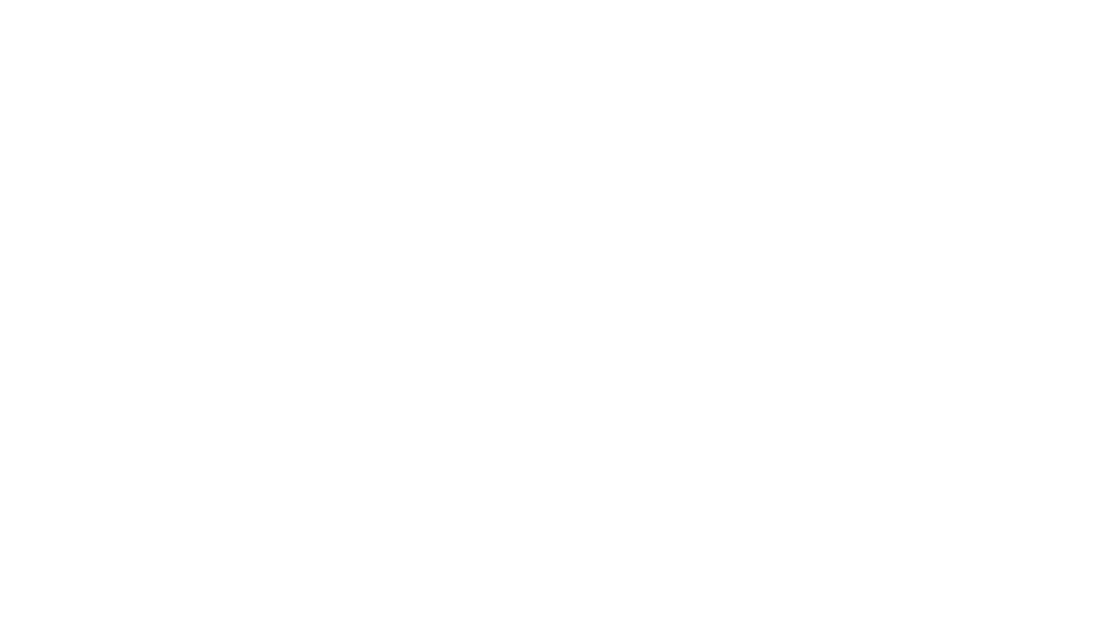